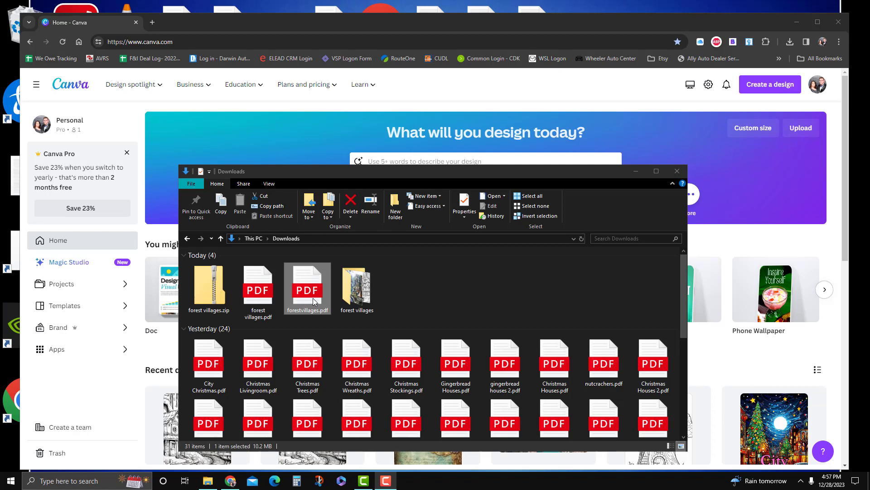
# Open forestvillages.pdf from Downloads, follow its link to edit in Canva, and open the shared template for editing
pyautogui.doubleClick(314, 301)
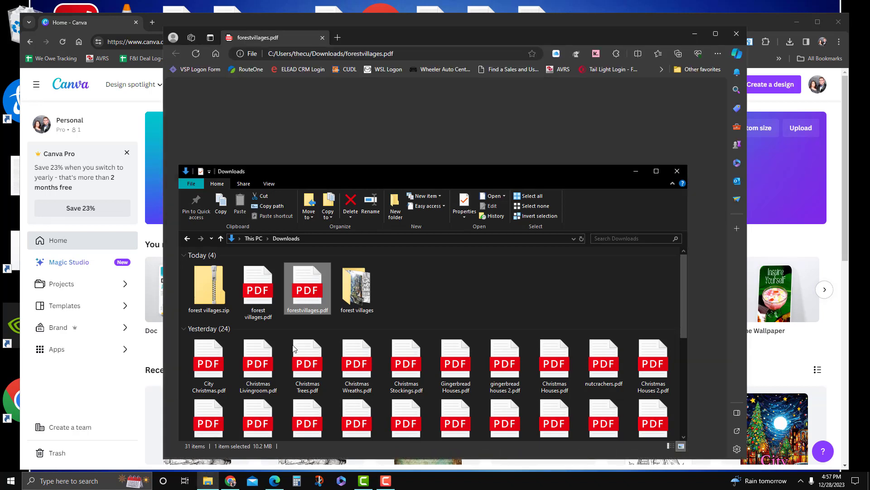
pyautogui.click(677, 171)
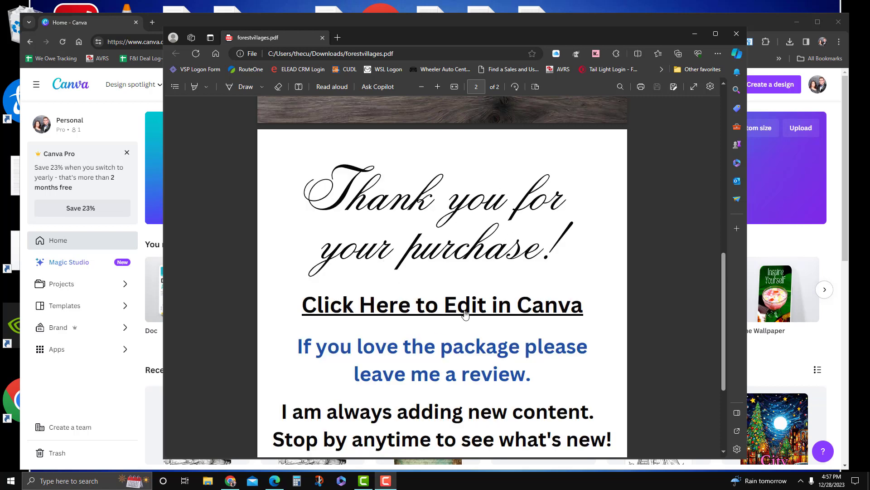
pyautogui.click(421, 308)
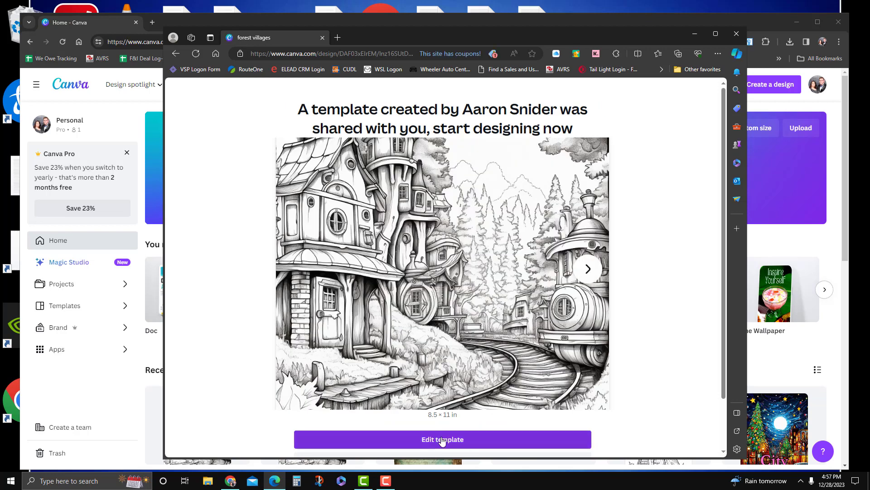
pyautogui.click(442, 440)
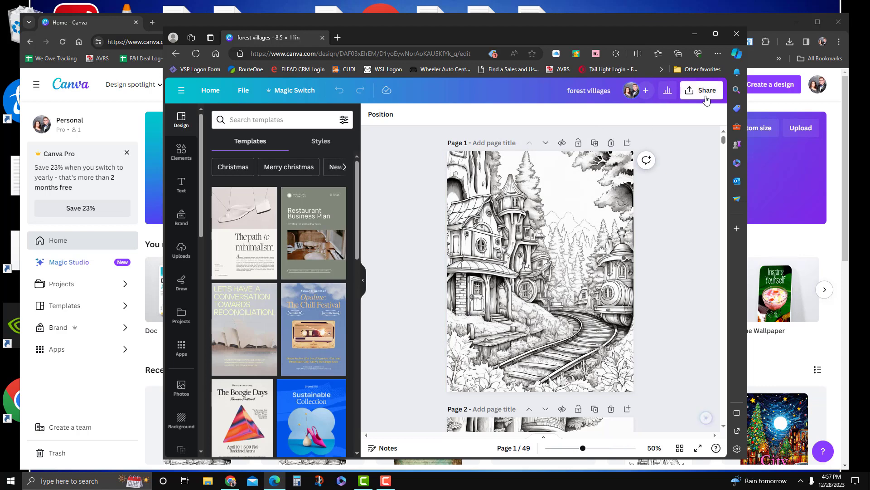
# Show the download options for the forest villages design
pyautogui.click(704, 93)
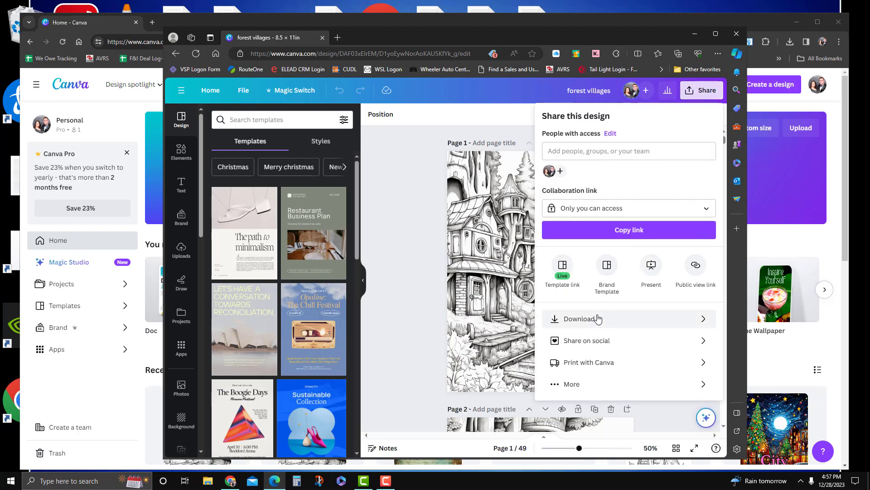
pyautogui.click(596, 318)
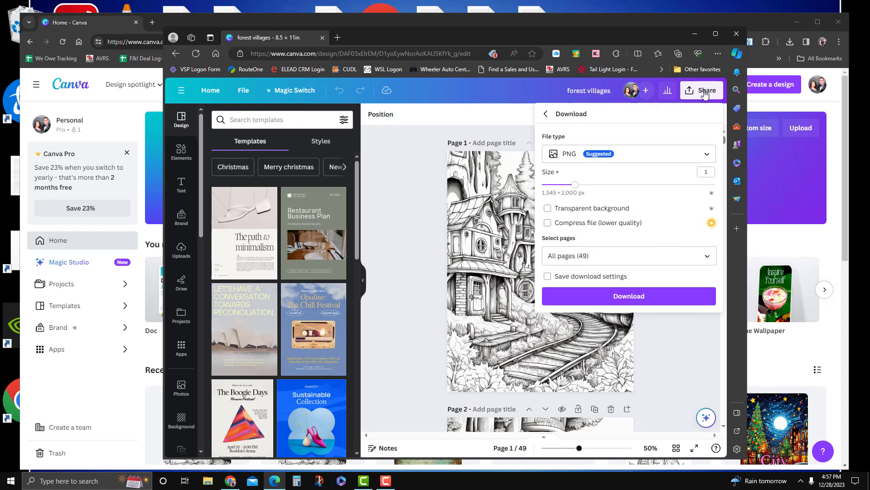
# Open forest villages.zip from Downloads, preview its Extract all settings without extracting, and close the folder window
pyautogui.click(207, 481)
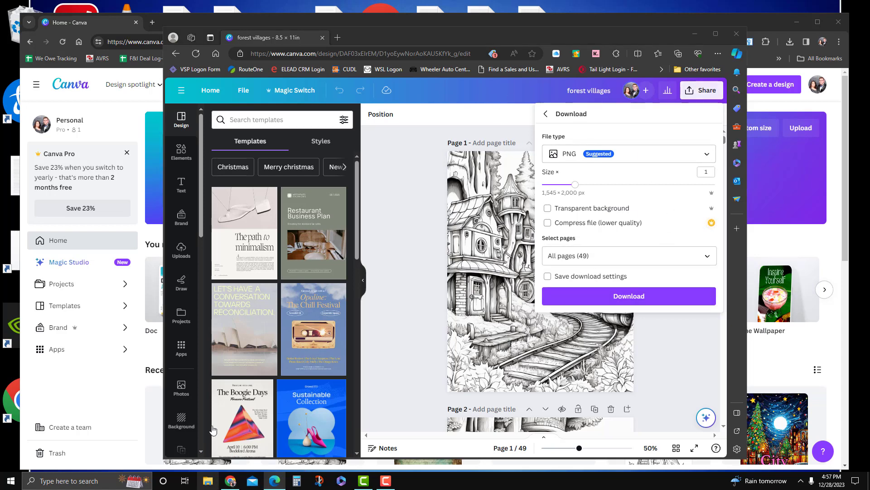
pyautogui.doubleClick(257, 288)
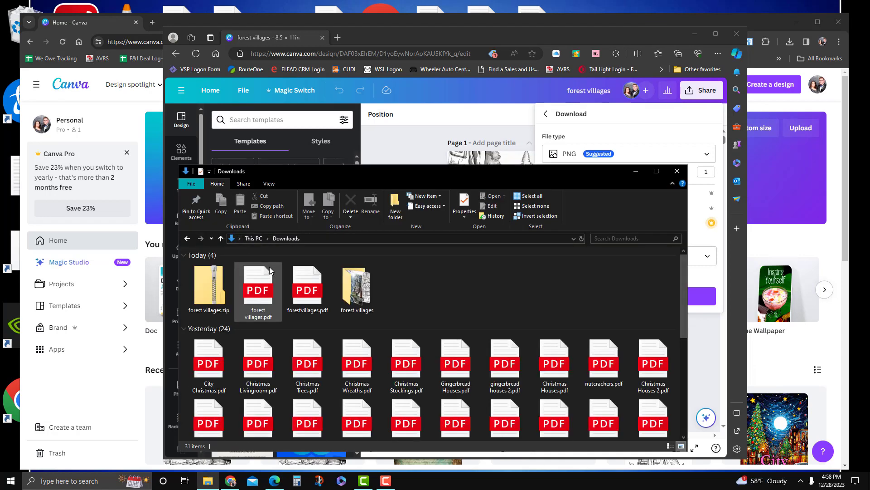
pyautogui.doubleClick(203, 286)
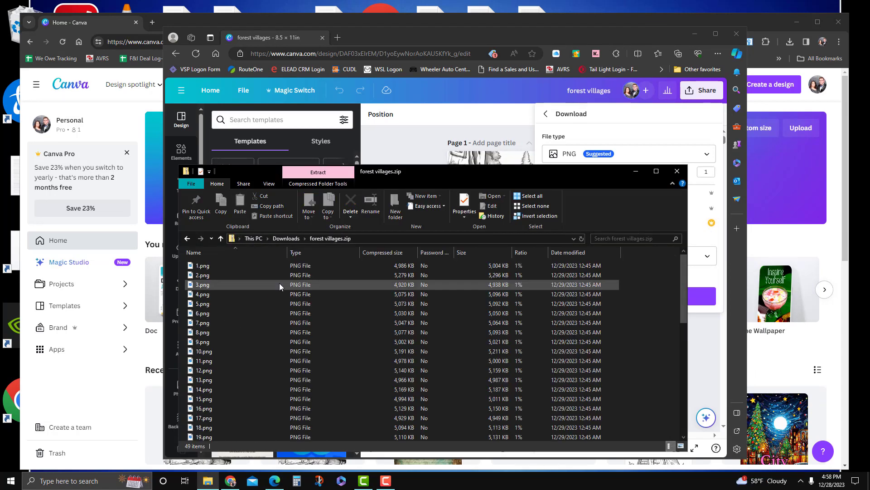
pyautogui.click(385, 207)
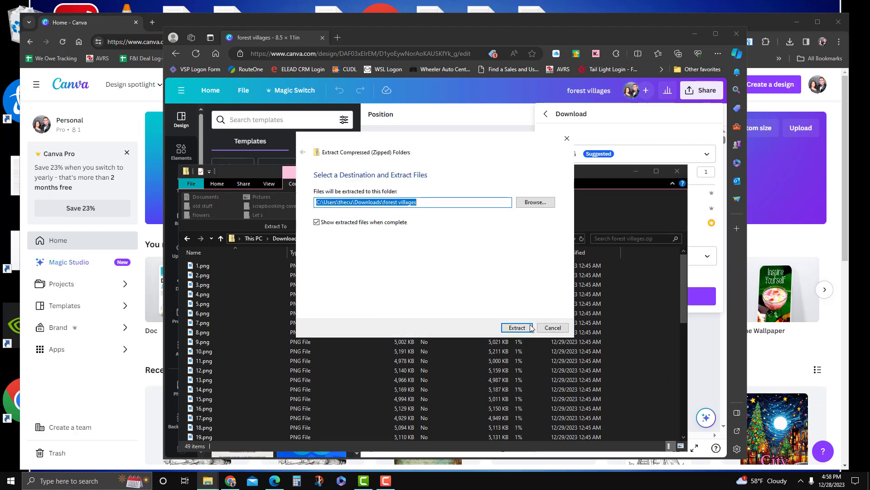
pyautogui.click(555, 328)
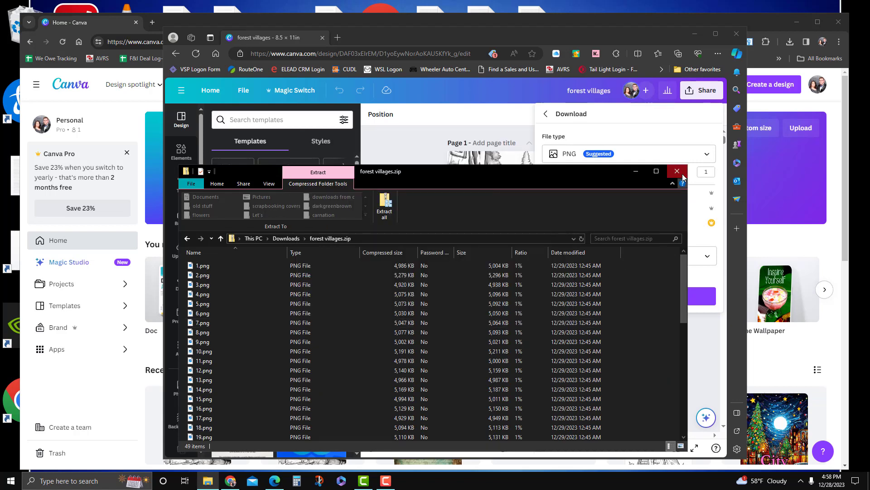
pyautogui.click(683, 177)
# View the extracted images in the forest villages folder under Downloads and close the folder window
pyautogui.click(210, 481)
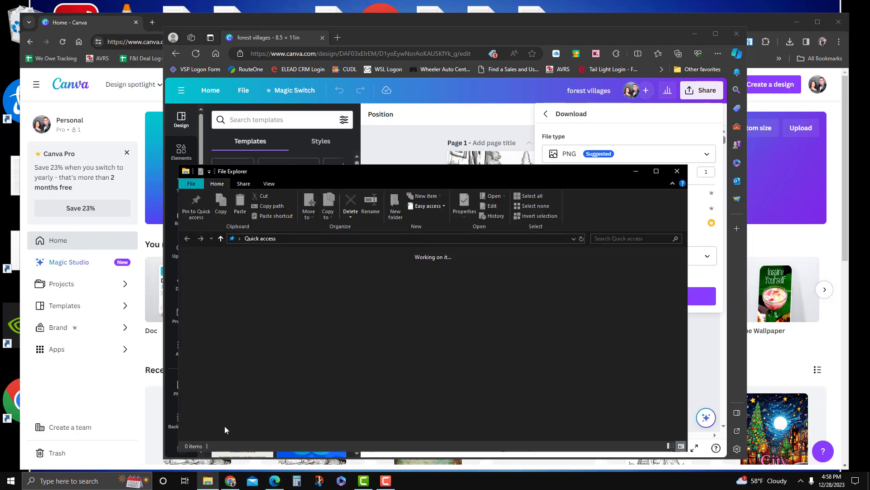
pyautogui.doubleClick(253, 287)
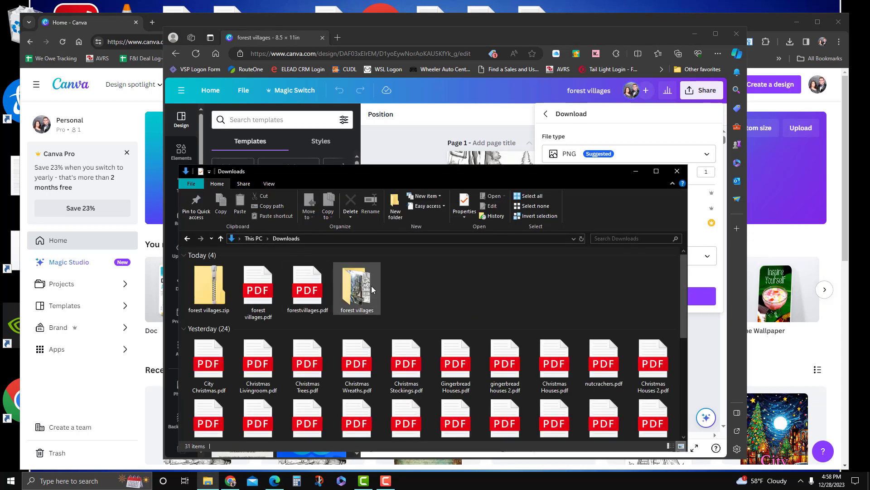
pyautogui.doubleClick(356, 288)
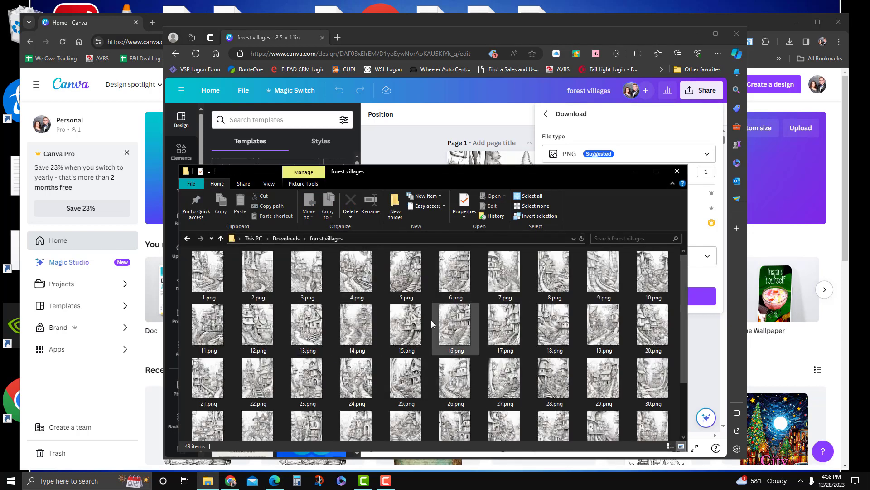
pyautogui.click(677, 171)
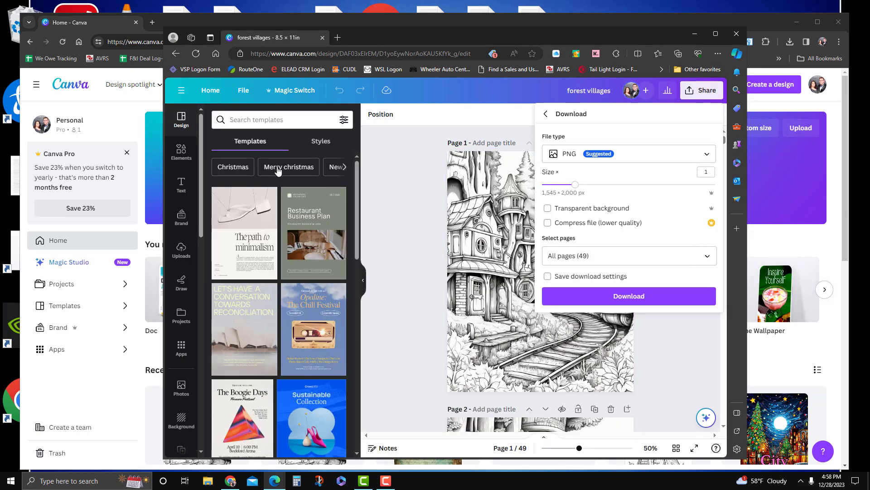
# Go to the Canva projects overview and preview the dialog for creating a folder without creating one
pyautogui.click(209, 91)
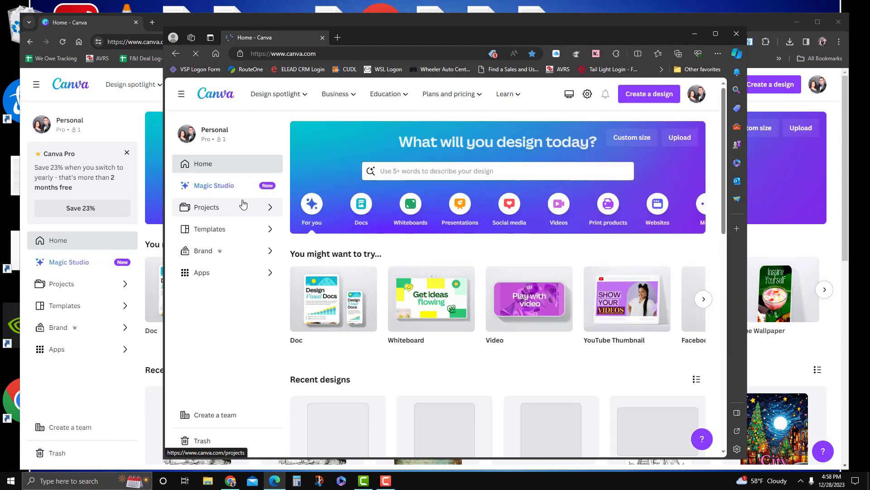
pyautogui.click(206, 299)
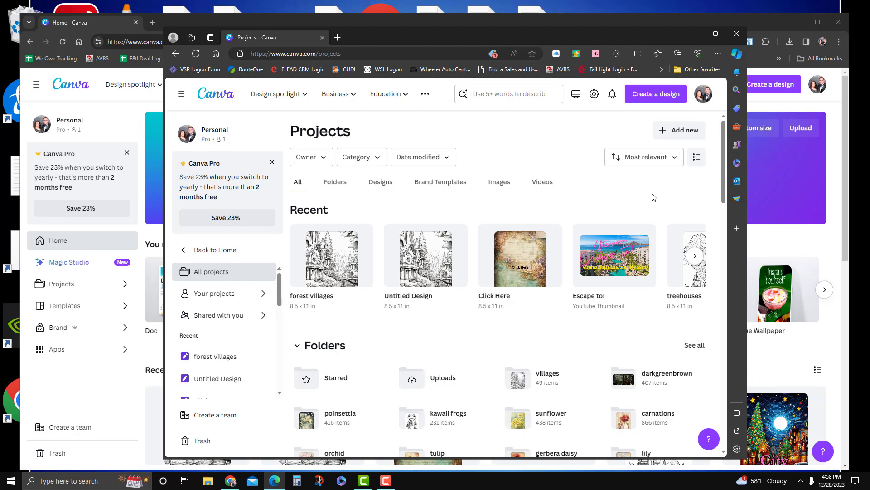
pyautogui.click(677, 135)
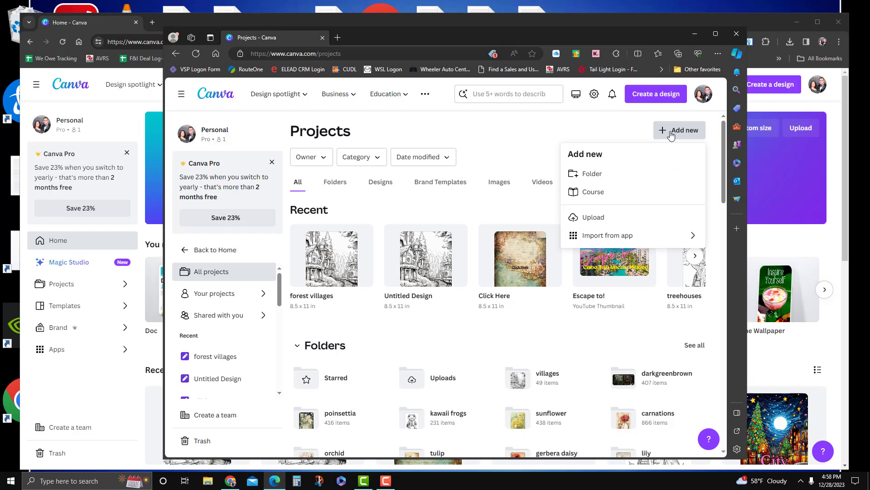
pyautogui.click(586, 176)
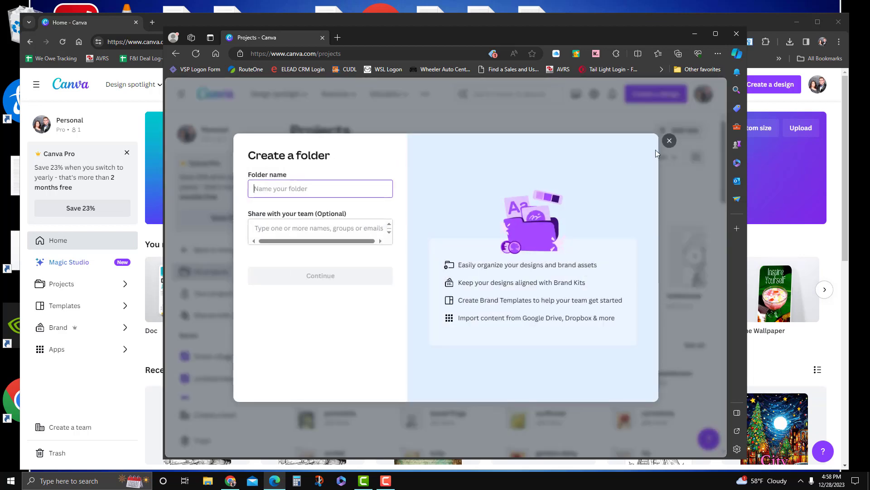
pyautogui.click(669, 140)
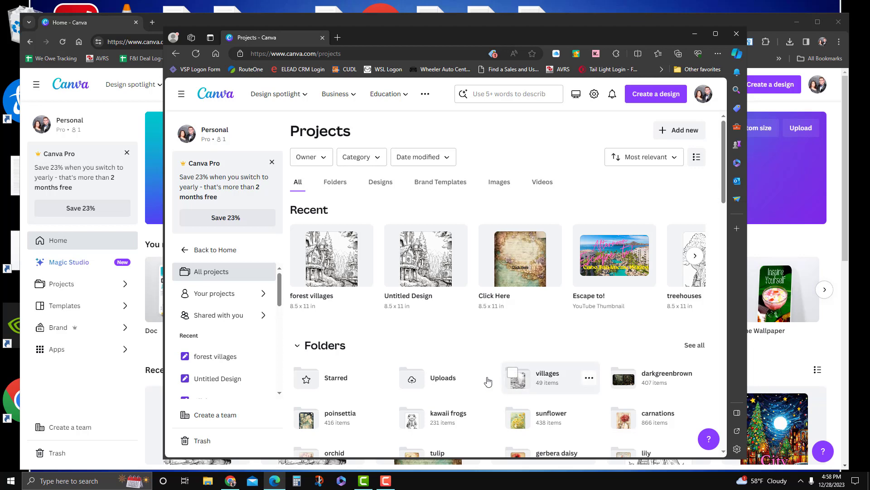
# In the villages project folder, choose 1.png through 49.png from the downloaded forest villages folder as a design upload, and cancel the file selection
pyautogui.click(549, 382)
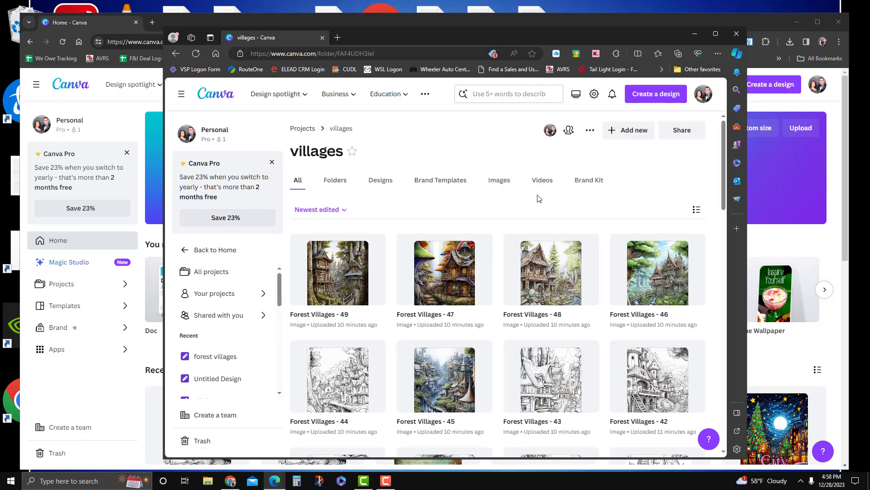
pyautogui.click(380, 181)
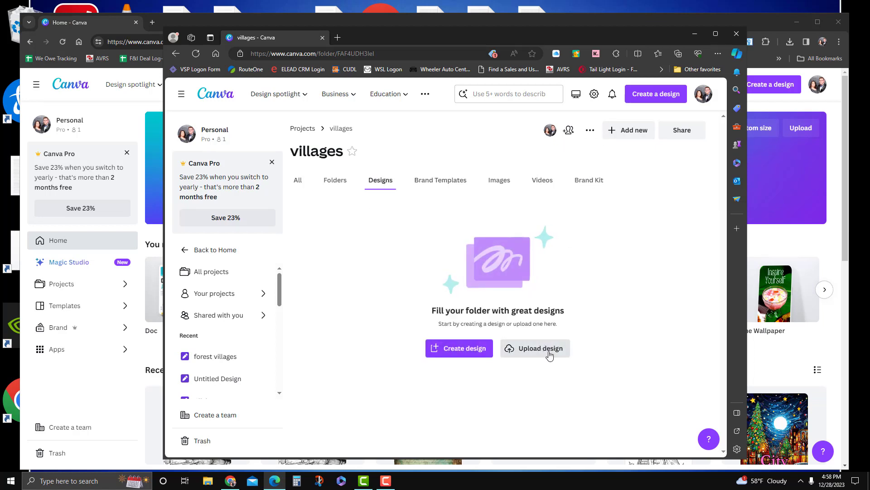
pyautogui.click(550, 355)
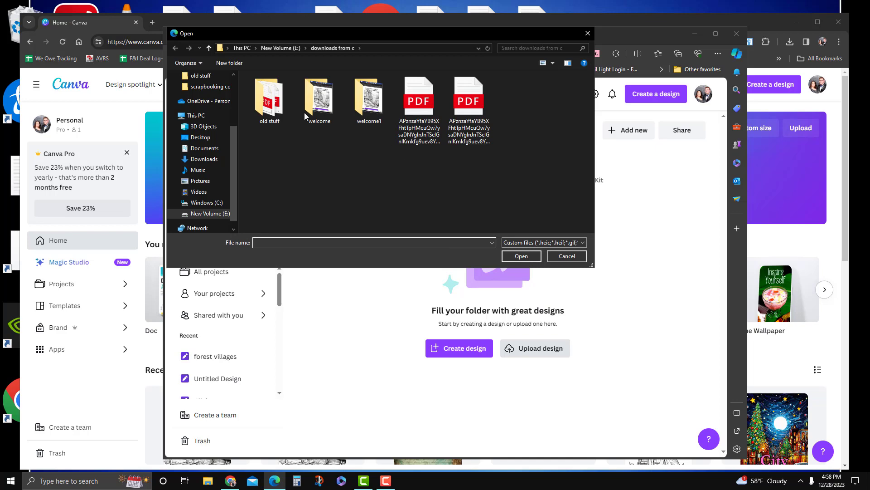
pyautogui.click(290, 48)
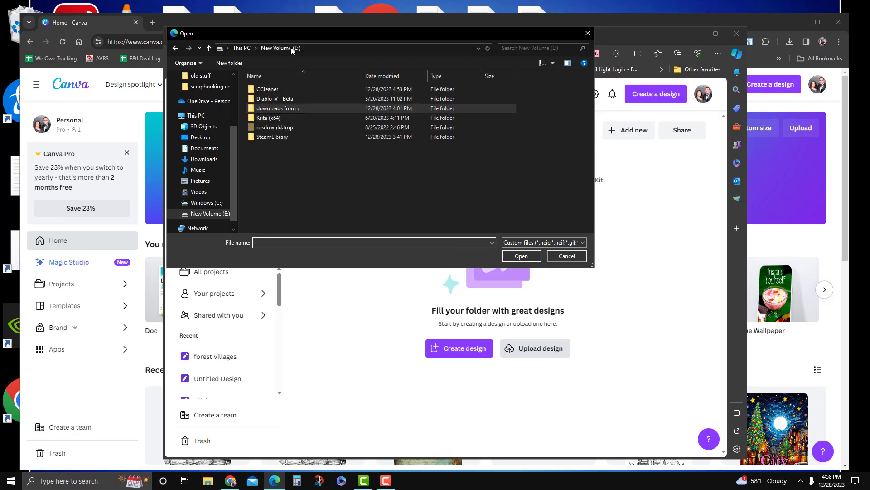
pyautogui.click(204, 159)
pyautogui.doubleClick(366, 106)
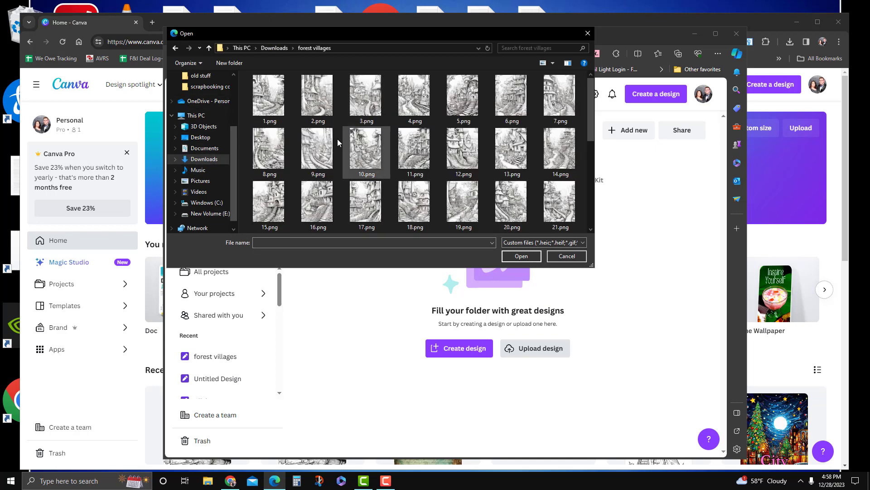
pyautogui.click(276, 103)
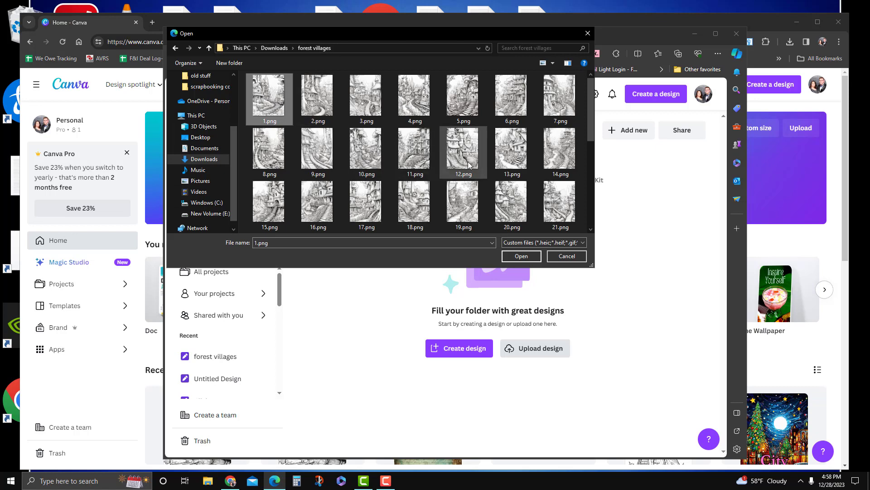
pyautogui.scroll(-5, 483, 150)
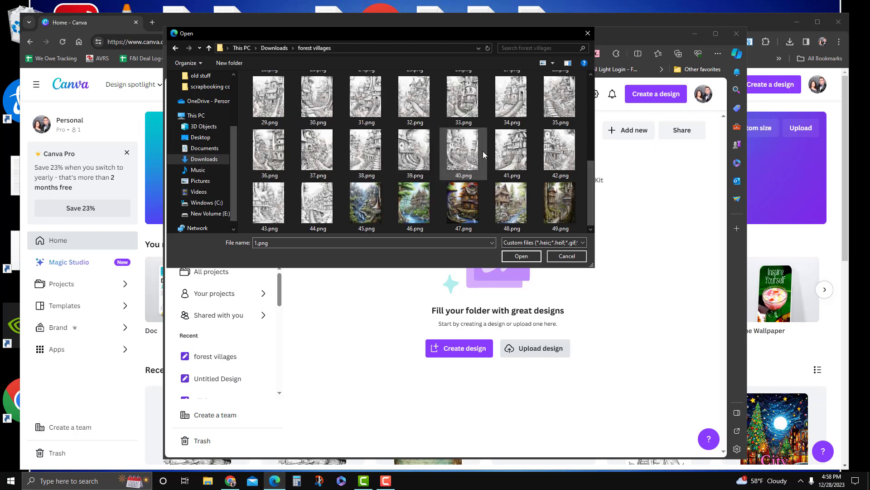
pyautogui.keyDown('shift'); pyautogui.click(564, 215); pyautogui.keyUp('shift')
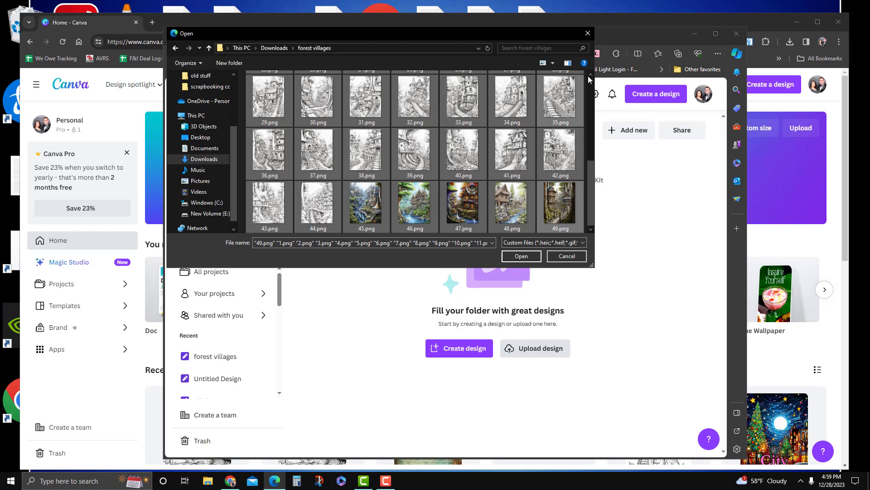
pyautogui.click(588, 33)
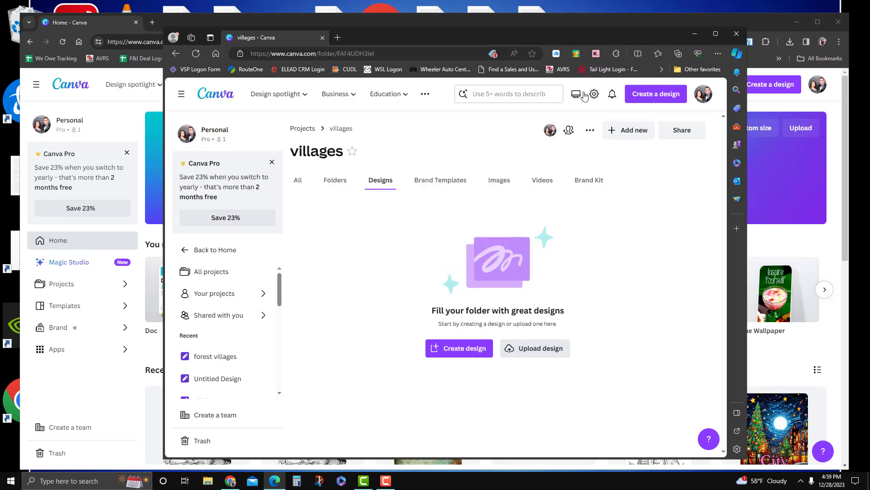
# View all items in the villages folder, and close this browser window after returning to the Canva home page
pyautogui.click(298, 191)
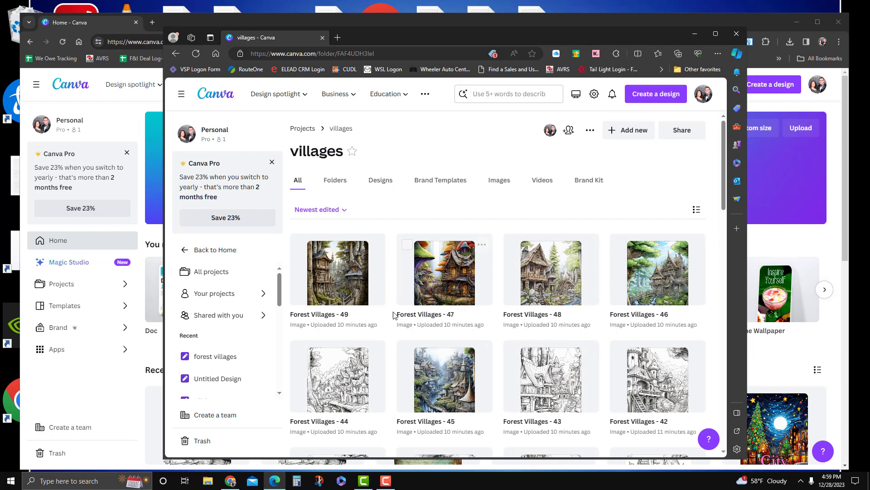
pyautogui.click(229, 249)
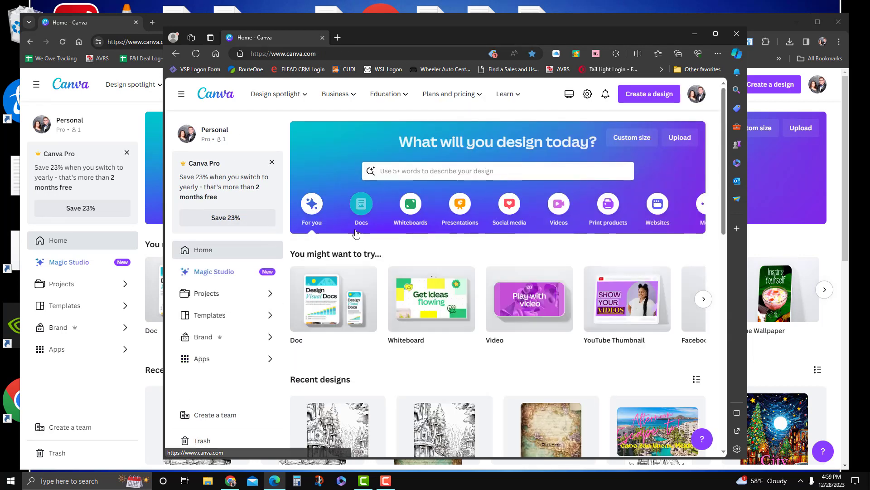
pyautogui.click(736, 34)
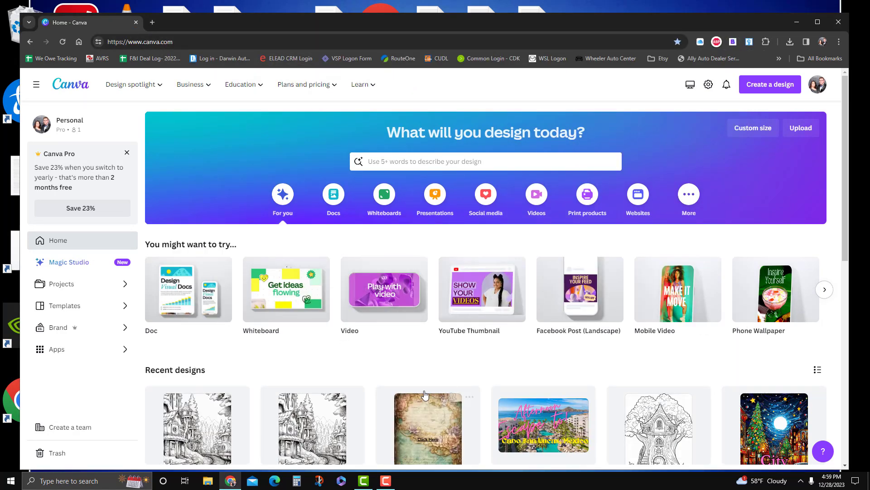
# Open the 8.5 x 11 in Untitled Design from the recent designs and delete its illustrated first page
pyautogui.scroll(-3, 250, 403)
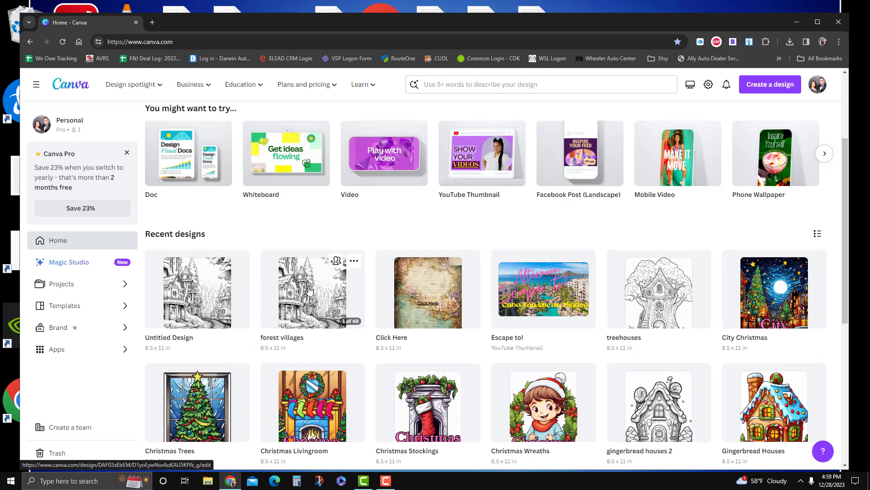
pyautogui.click(190, 301)
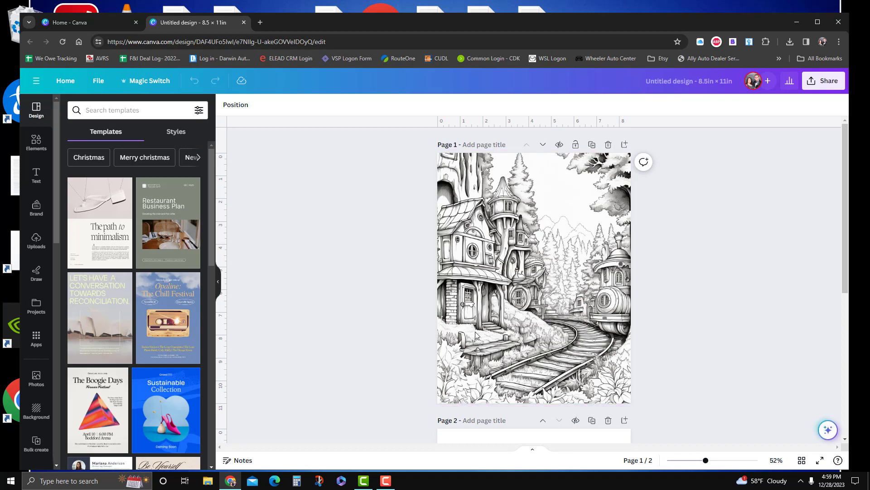
pyautogui.click(609, 145)
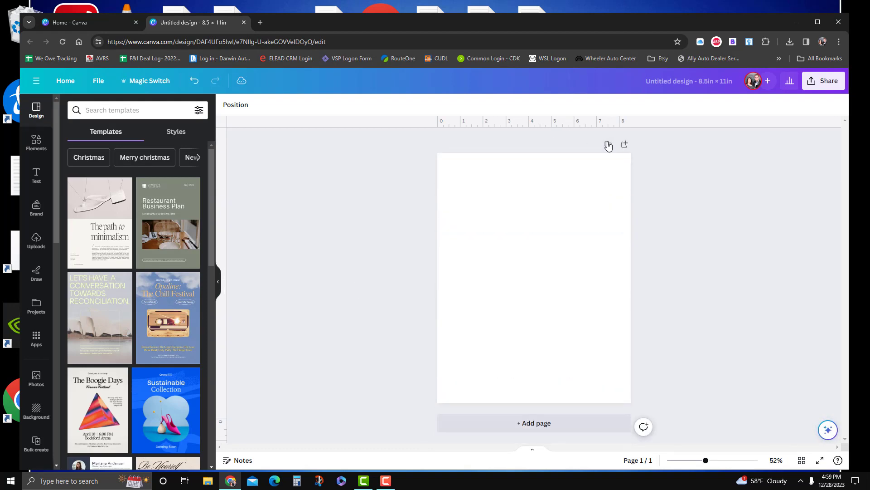
pyautogui.click(608, 144)
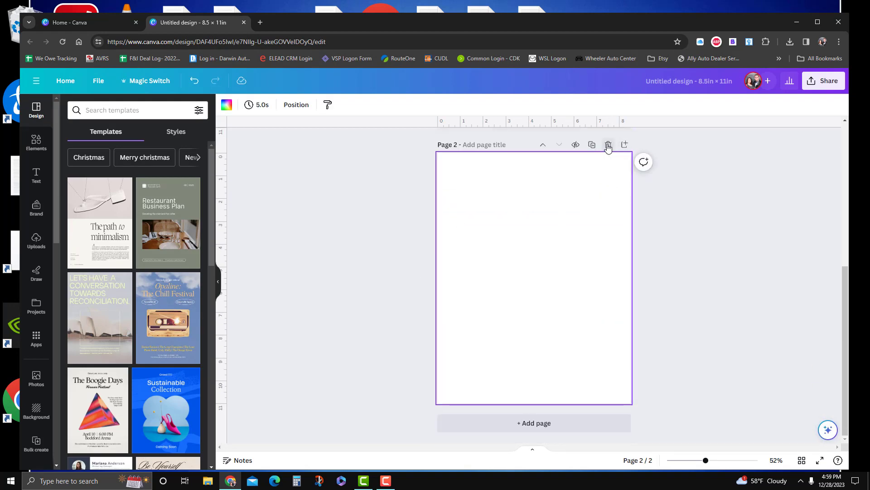
pyautogui.click(608, 146)
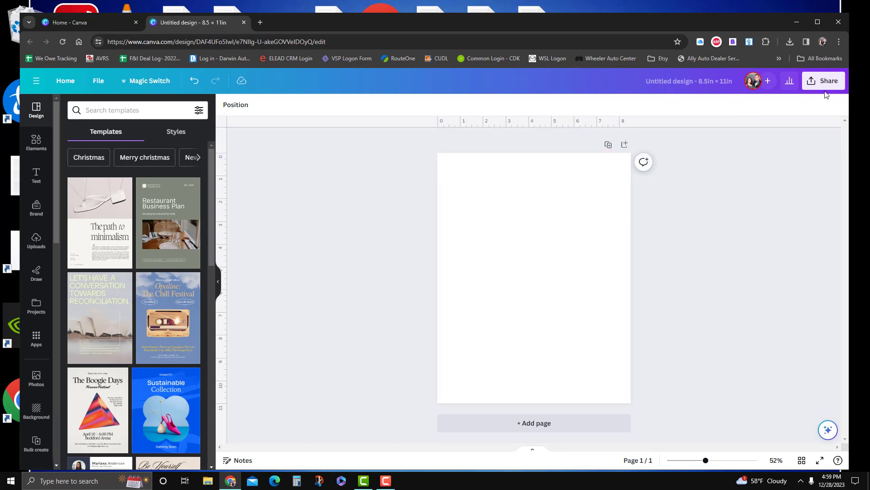
pyautogui.click(827, 83)
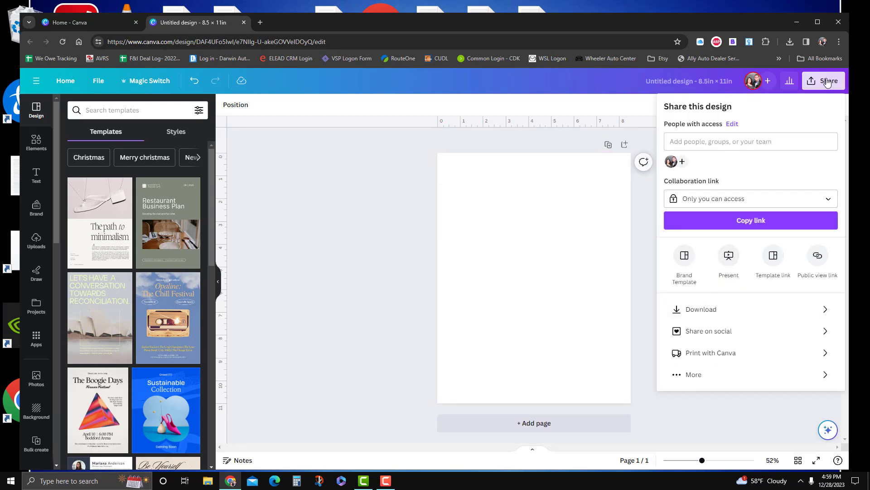
pyautogui.click(826, 81)
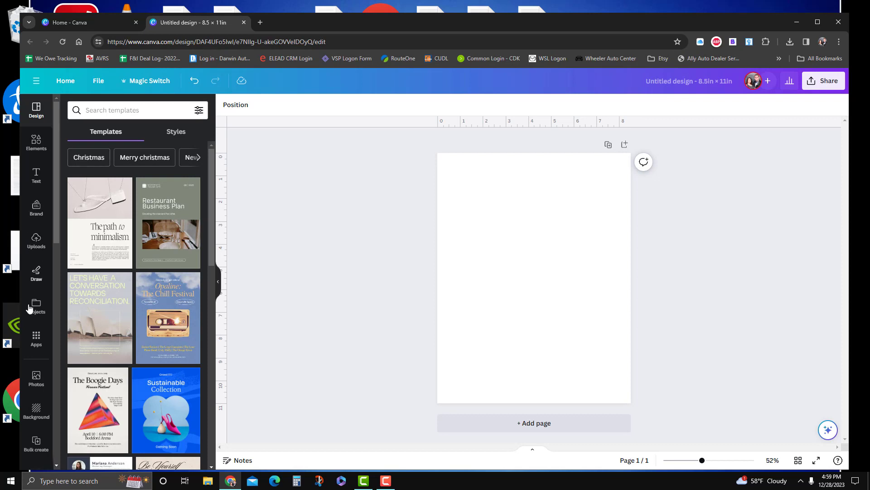
# Open the villages folder from the projects available inside the design editor
pyautogui.scroll(-5, 29, 308)
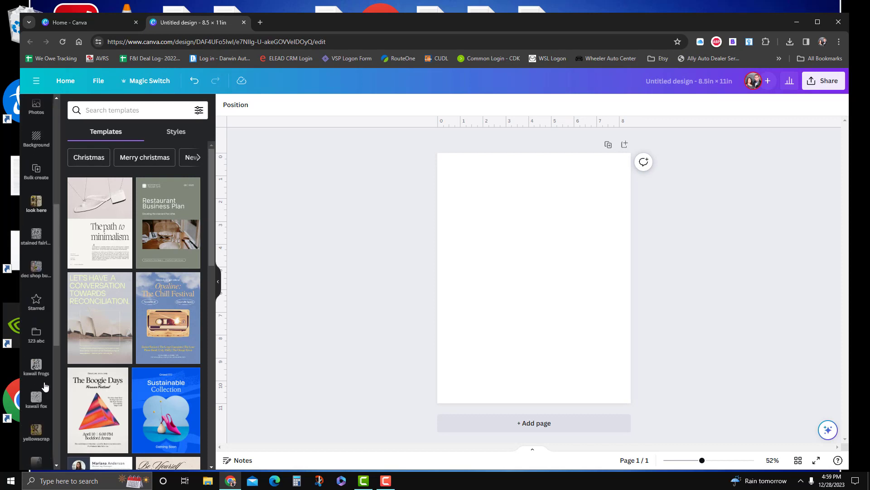
pyautogui.scroll(-5, 45, 386)
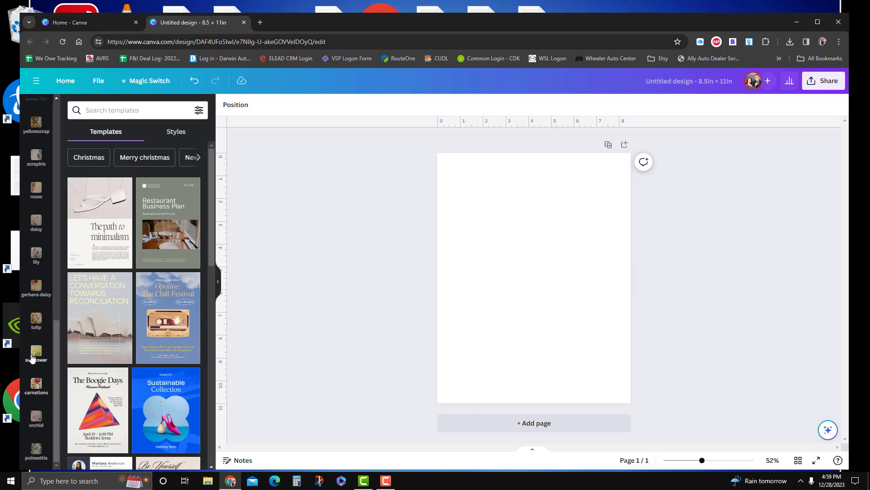
pyautogui.click(41, 236)
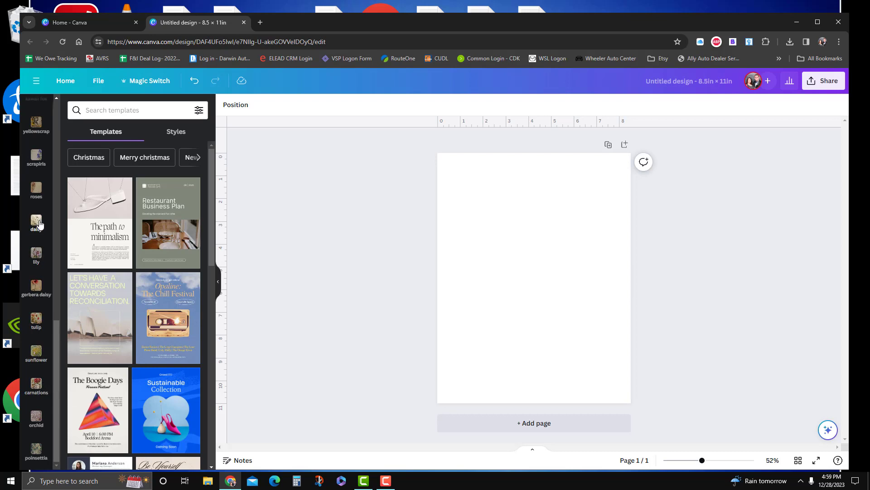
pyautogui.click(74, 109)
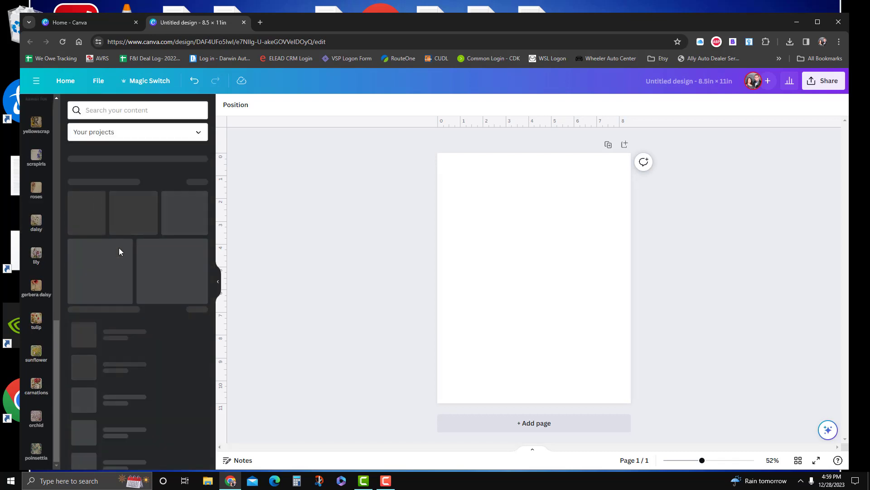
pyautogui.scroll(-3, 144, 412)
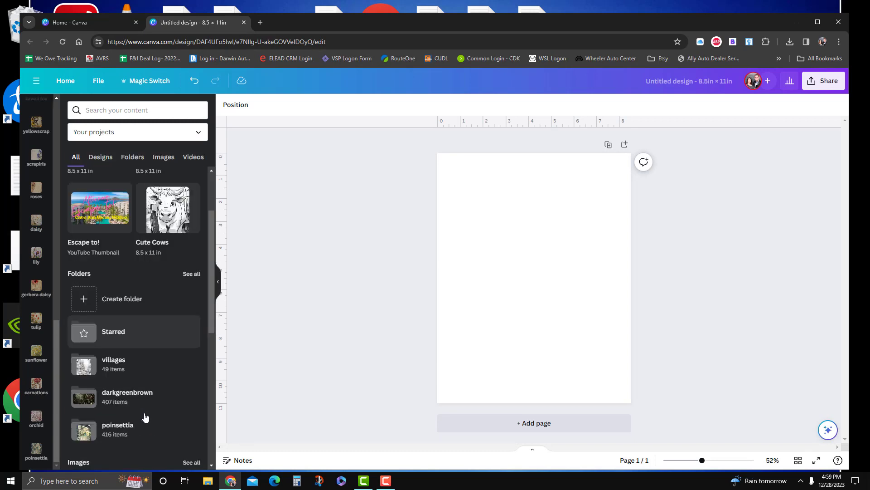
pyautogui.click(122, 369)
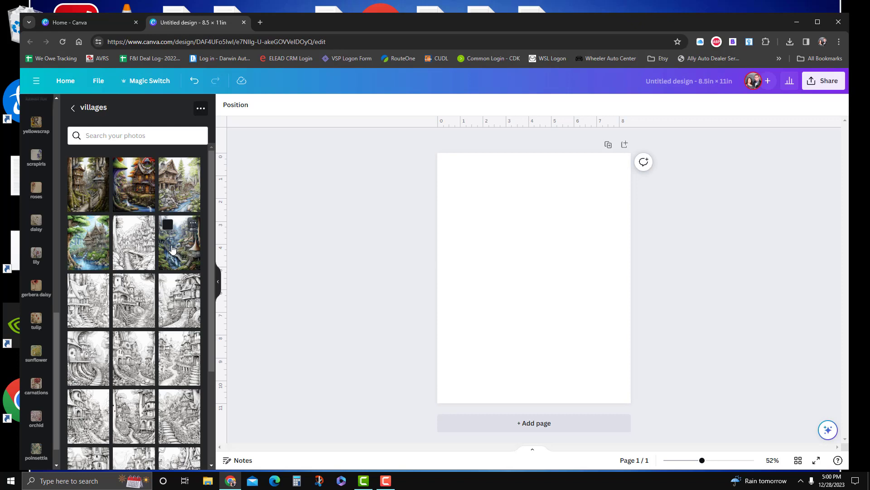
# Fill page 1 with the colored wooden house by the stream, and add page 2 with the line-art village from the folder's second row
pyautogui.moveTo(94, 249); pyautogui.dragTo(458, 266)
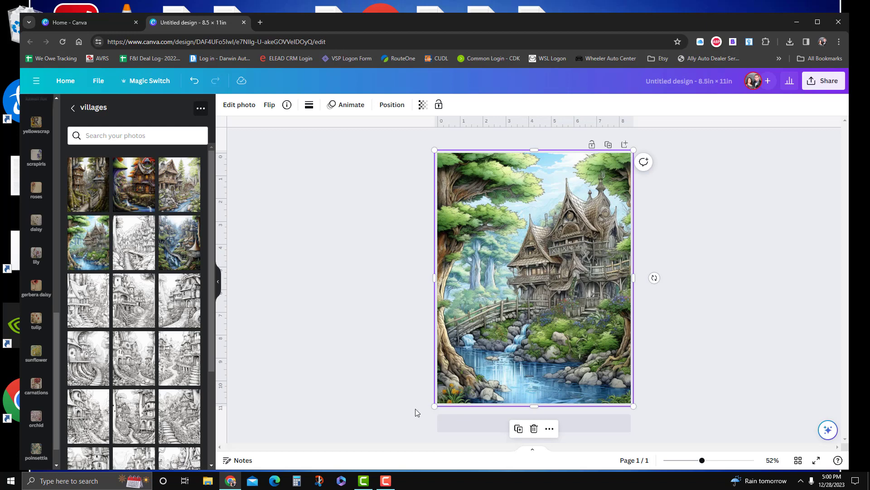
pyautogui.click(470, 425)
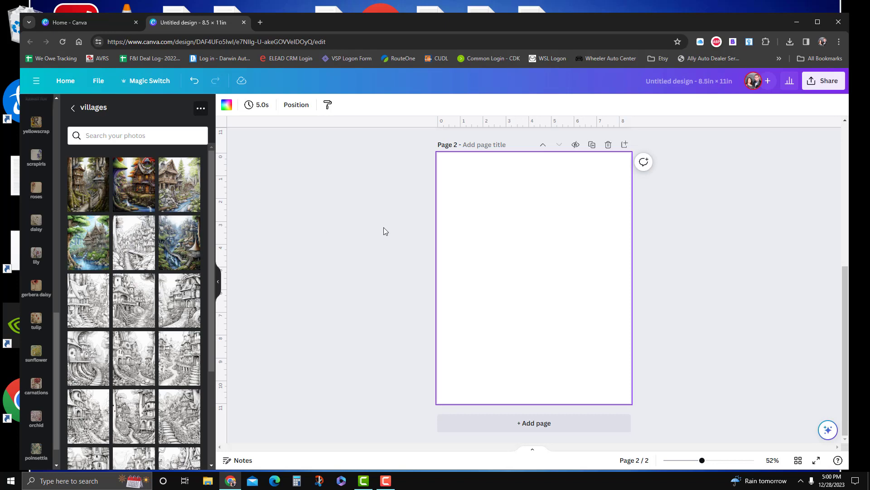
pyautogui.click(133, 254)
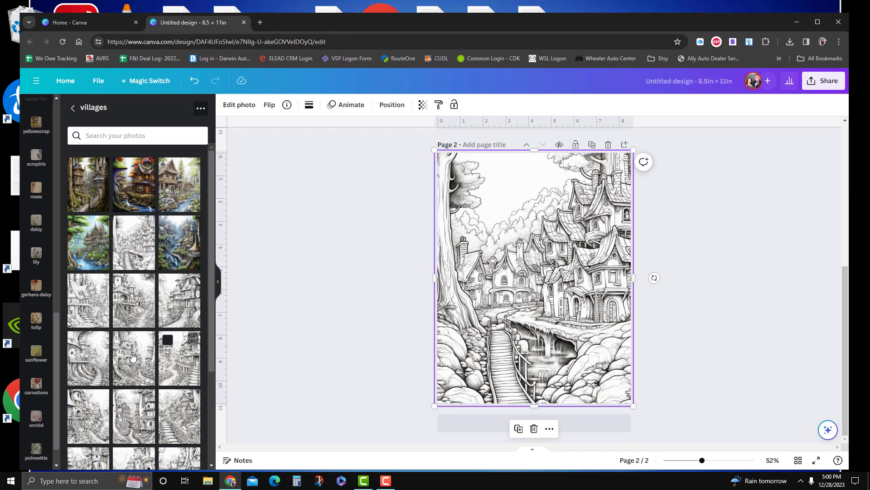
# Add pages 3 to 5 and fill each with one line-art village image from the folder's third row, in order
pyautogui.click(482, 427)
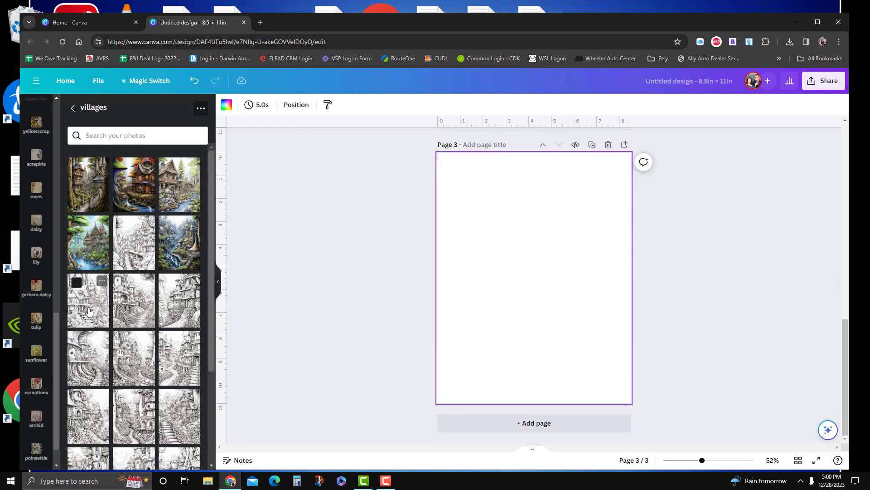
pyautogui.moveTo(103, 302); pyautogui.dragTo(464, 427)
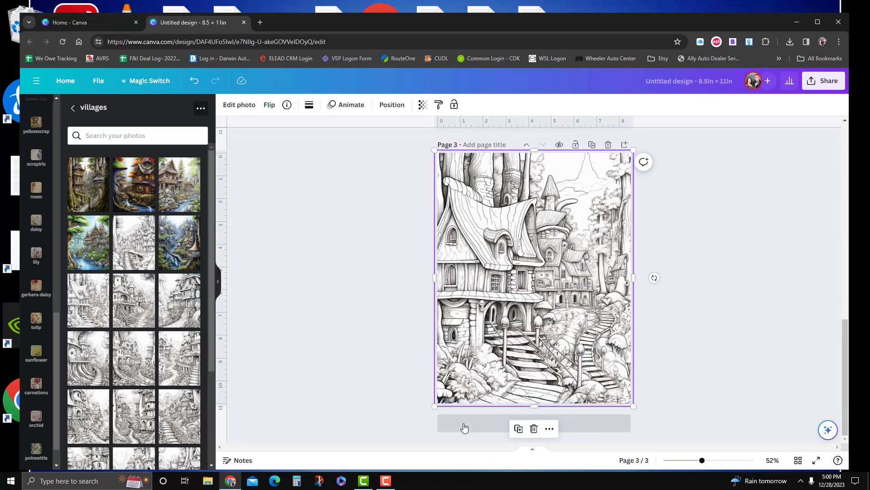
pyautogui.click(464, 427)
pyautogui.moveTo(133, 300); pyautogui.dragTo(441, 332)
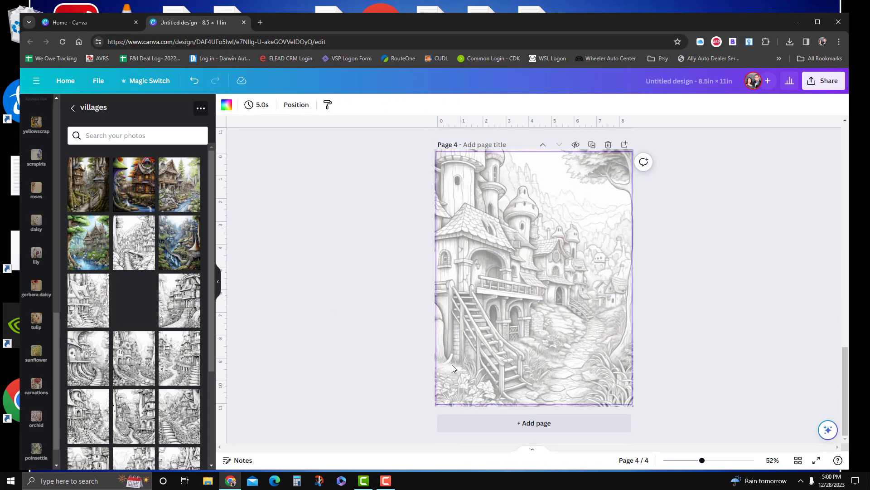
pyautogui.click(466, 423)
pyautogui.moveTo(180, 301); pyautogui.dragTo(447, 338)
# Add pages 6 to 8 and fill each with one line-art village image from the folder's fourth row, in order
pyautogui.click(466, 423)
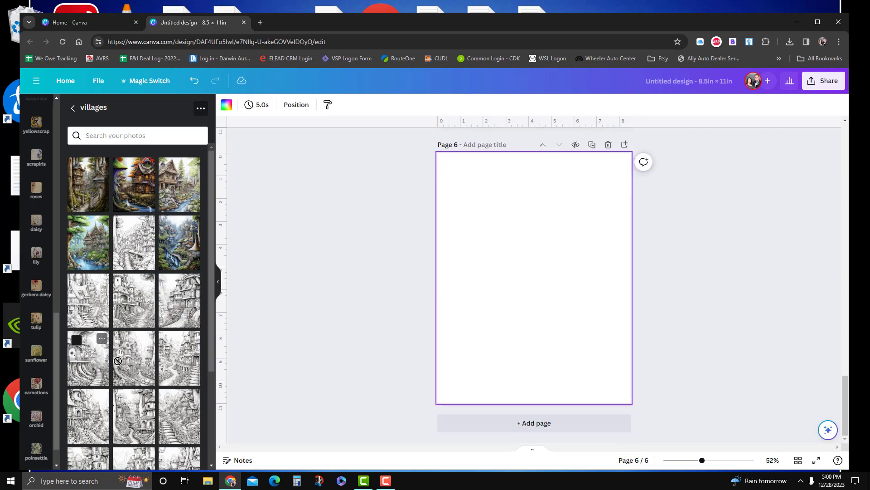
pyautogui.moveTo(89, 358); pyautogui.dragTo(457, 353)
pyautogui.click(464, 423)
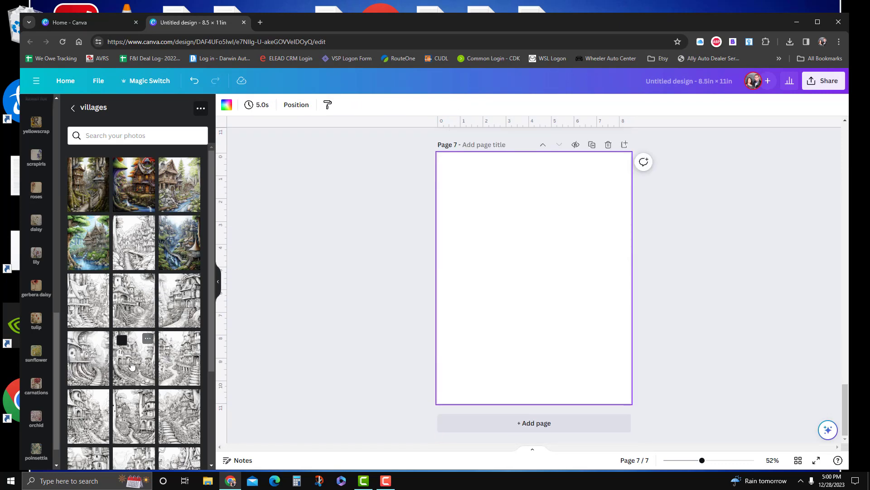
pyautogui.moveTo(132, 356); pyautogui.dragTo(437, 355)
pyautogui.click(467, 423)
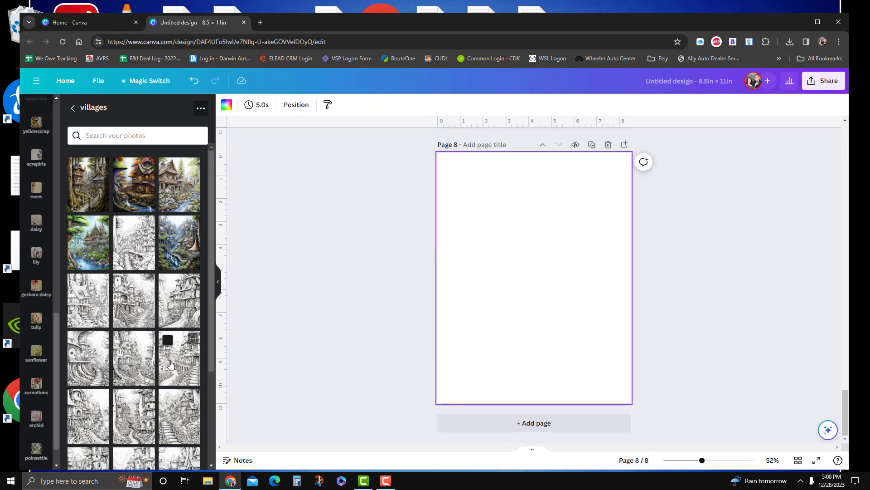
pyautogui.moveTo(179, 358); pyautogui.dragTo(430, 361)
# Add pages 9 to 11 and fill each with one line-art village image from the folder's fifth row, in order
pyautogui.click(461, 423)
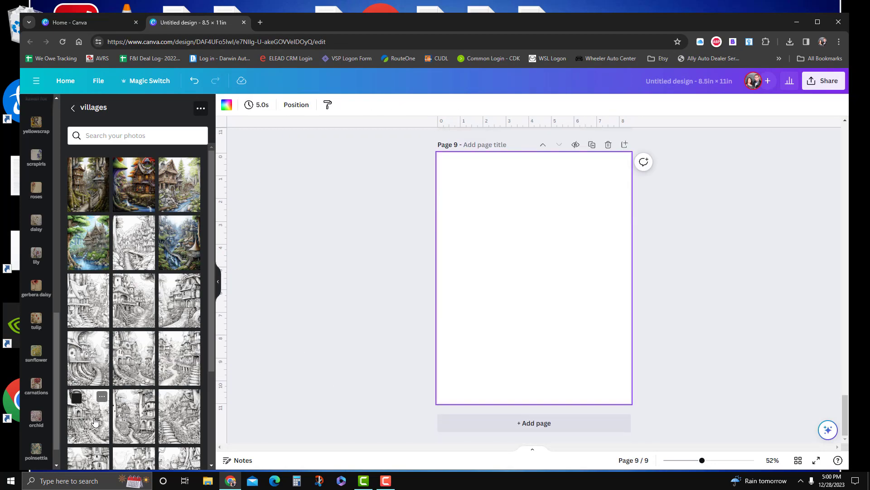
pyautogui.moveTo(89, 415); pyautogui.dragTo(433, 353)
pyautogui.click(463, 423)
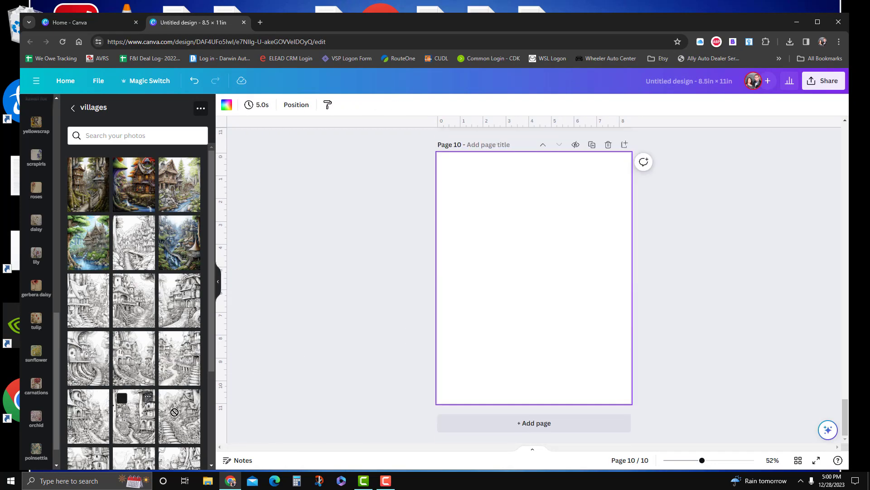
pyautogui.moveTo(134, 416); pyautogui.dragTo(455, 369)
pyautogui.click(467, 426)
pyautogui.moveTo(180, 416); pyautogui.dragTo(447, 379)
# Fill pages 12 to 14 with the line-art village images from the folder's sixth row, adding the pages as needed
pyautogui.moveTo(135, 458); pyautogui.dragTo(499, 272)
pyautogui.click(449, 428)
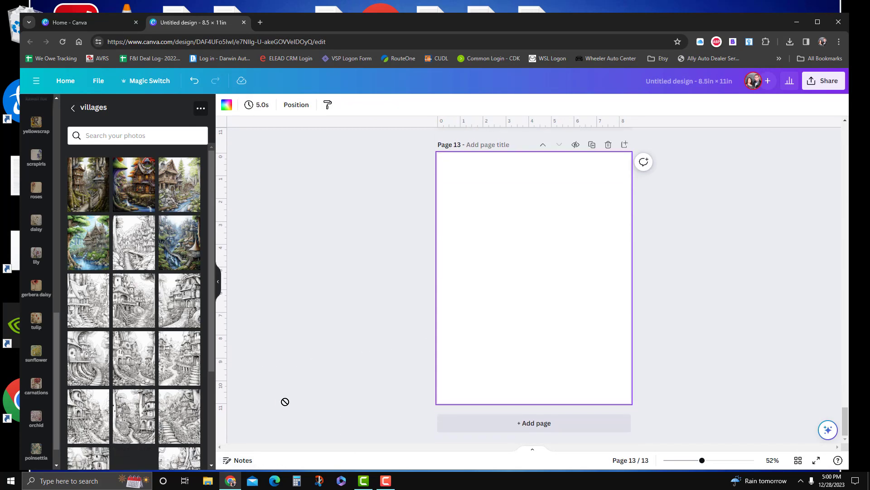
pyautogui.moveTo(284, 401); pyautogui.dragTo(445, 362)
pyautogui.click(468, 423)
pyautogui.moveTo(179, 458); pyautogui.dragTo(476, 340)
# Add pages 15 to 17 and fill them with the three line-art village images from the folder's sixth row, in order
pyautogui.click(453, 424)
pyautogui.scroll(-1, 164, 360)
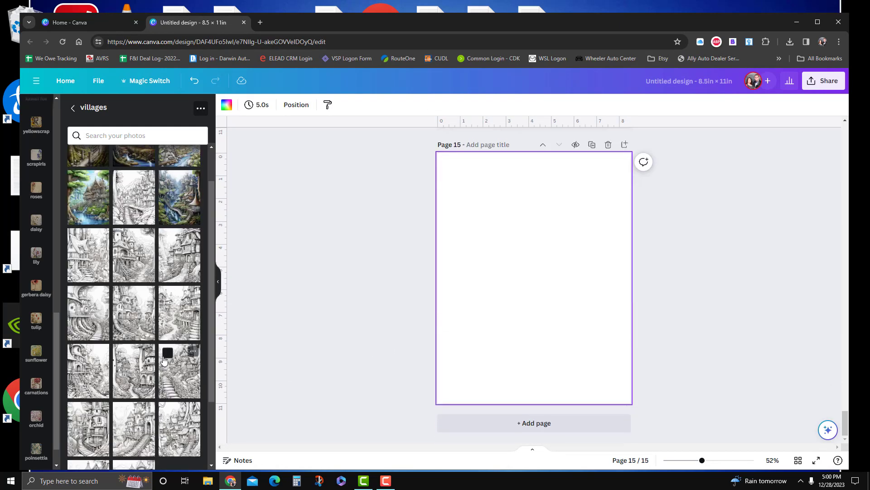
pyautogui.scroll(-4, 172, 433)
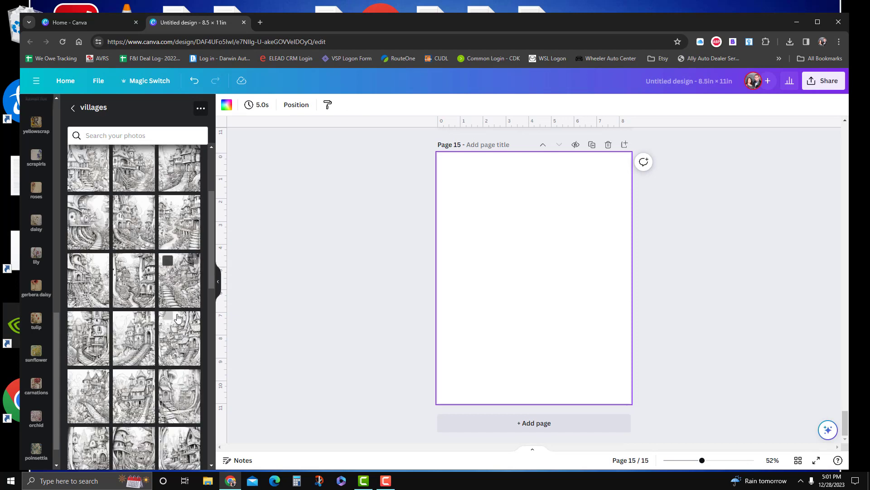
pyautogui.scroll(-2, 172, 254)
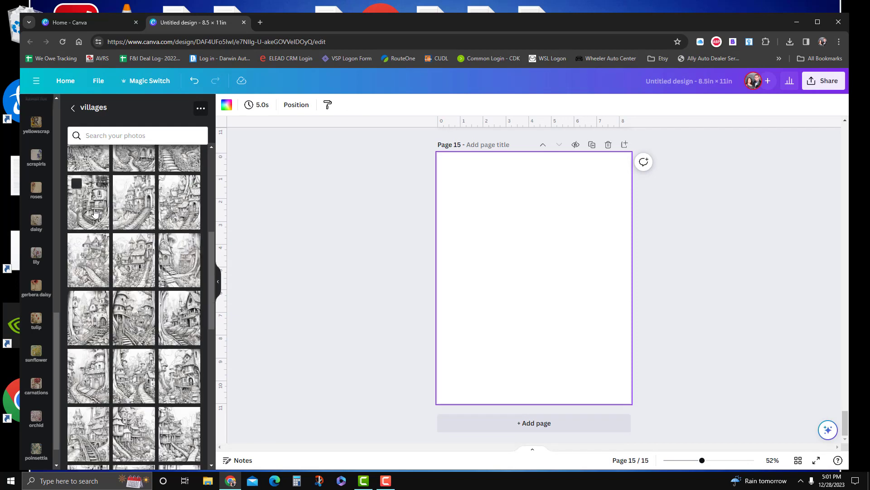
pyautogui.moveTo(94, 212); pyautogui.dragTo(436, 253)
pyautogui.click(453, 422)
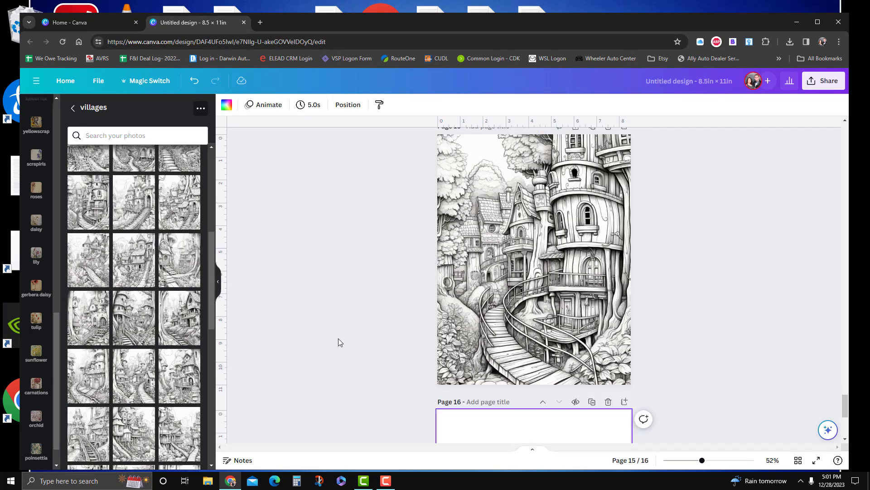
pyautogui.moveTo(122, 185); pyautogui.dragTo(516, 253)
pyautogui.click(455, 421)
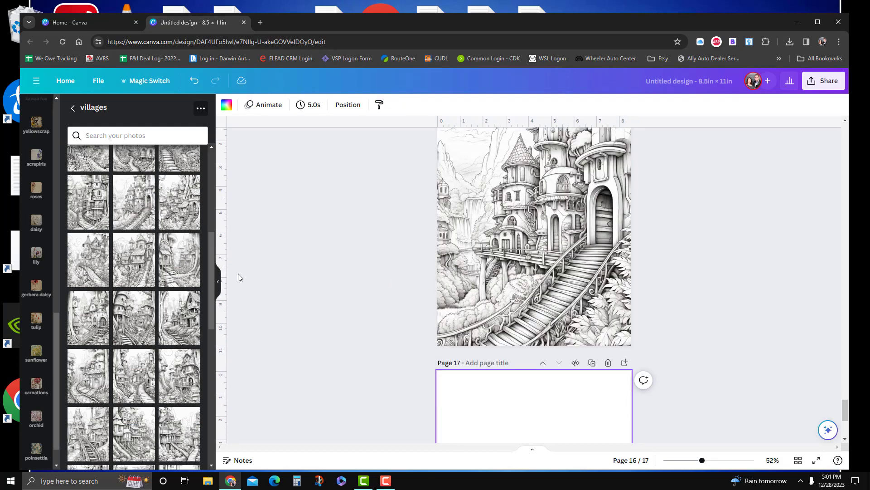
pyautogui.moveTo(179, 202); pyautogui.dragTo(436, 281)
# Add pages 18 to 20 and fill each with one line-art village image from the folder's seventh row, in order
pyautogui.click(458, 422)
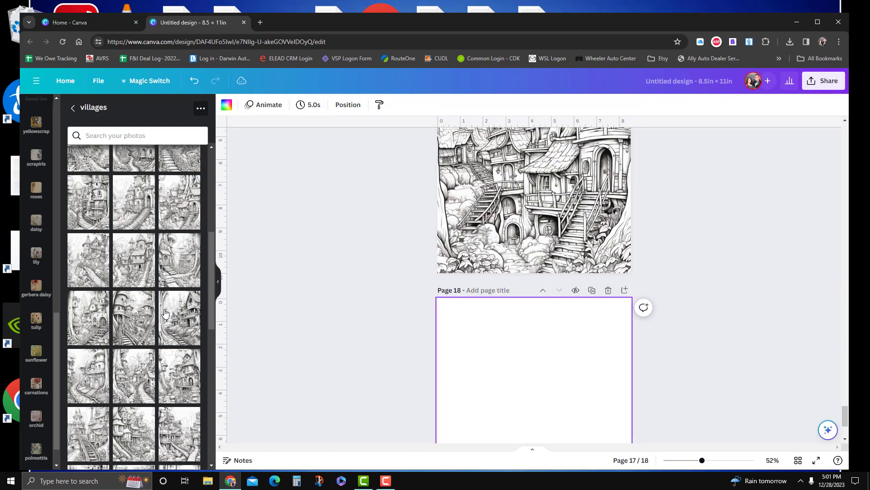
pyautogui.moveTo(77, 243); pyautogui.dragTo(453, 271)
pyautogui.click(470, 420)
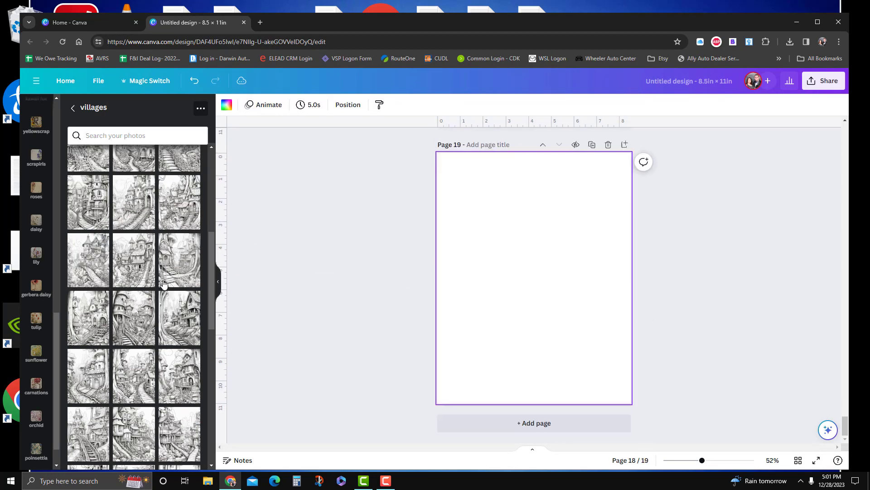
pyautogui.moveTo(145, 267); pyautogui.dragTo(498, 272)
pyautogui.click(472, 422)
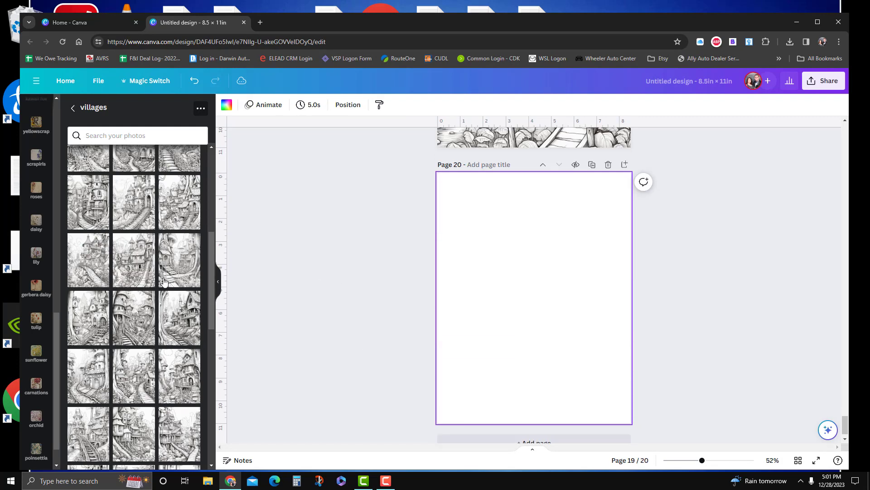
pyautogui.moveTo(163, 281); pyautogui.dragTo(436, 344)
# Add pages 21 to 24 and fill them with the folder's three eighth-row village images and the first image of the ninth row
pyautogui.click(456, 425)
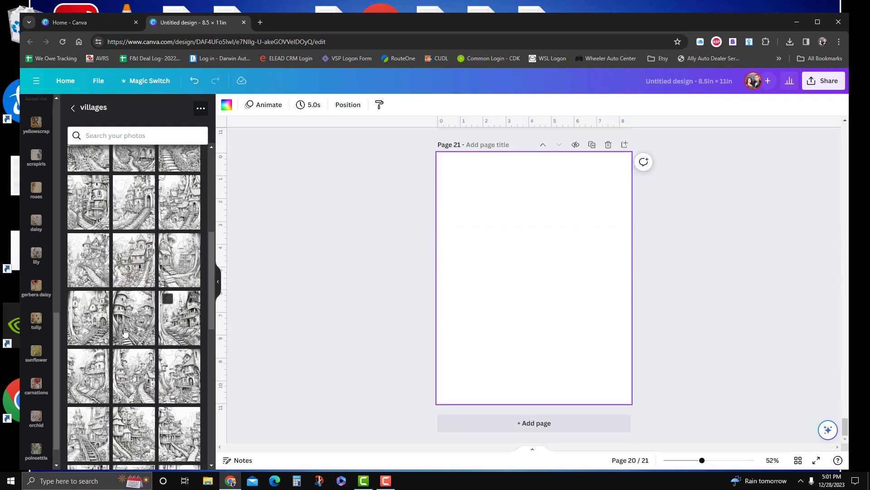
pyautogui.moveTo(125, 333); pyautogui.dragTo(454, 354)
pyautogui.click(467, 422)
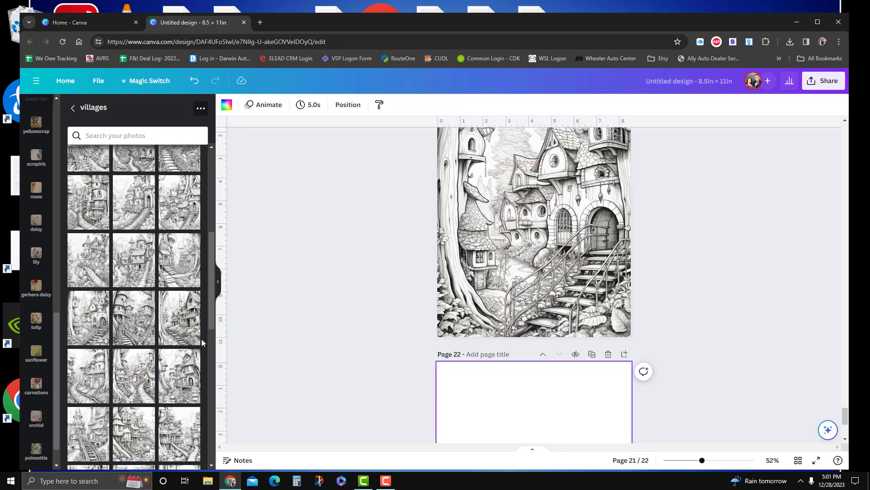
pyautogui.moveTo(134, 317); pyautogui.dragTo(453, 318)
pyautogui.click(472, 422)
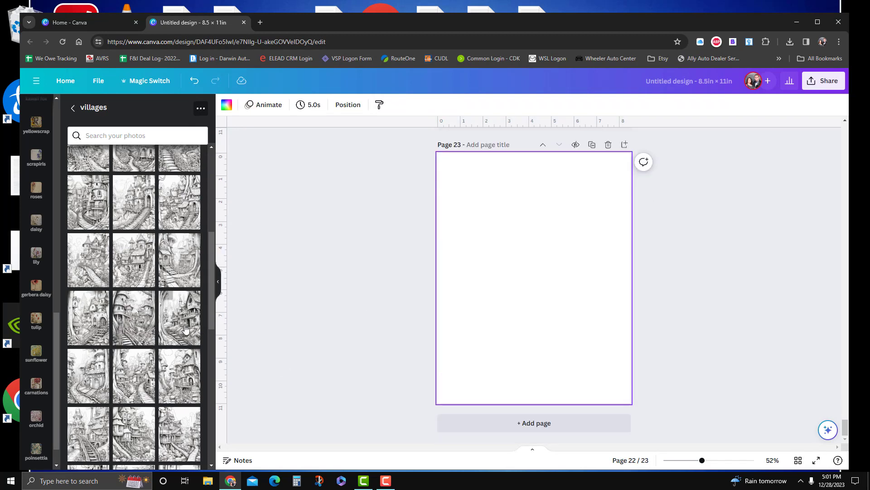
pyautogui.moveTo(185, 328); pyautogui.dragTo(481, 344)
pyautogui.click(458, 422)
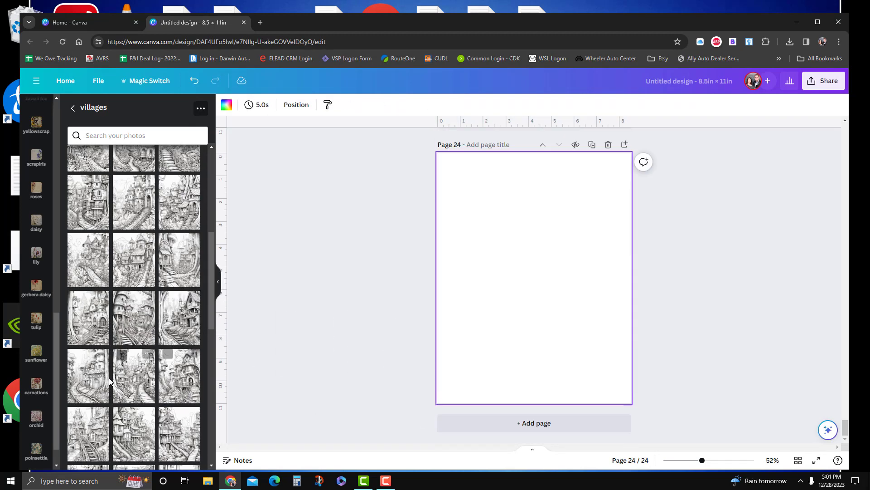
pyautogui.moveTo(109, 381); pyautogui.dragTo(451, 365)
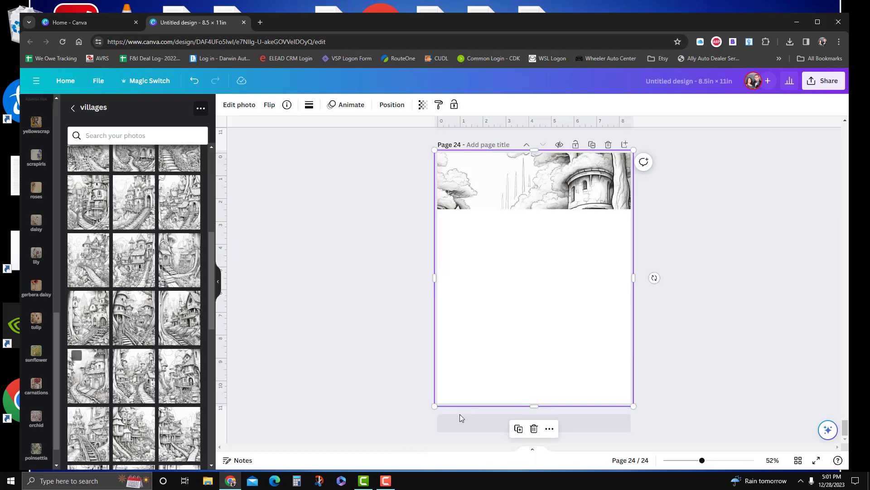
# Add pages 25 and 26 and fill them with the remaining two village images of the folder row used for page 24
pyautogui.click(460, 417)
pyautogui.moveTo(133, 376); pyautogui.dragTo(453, 367)
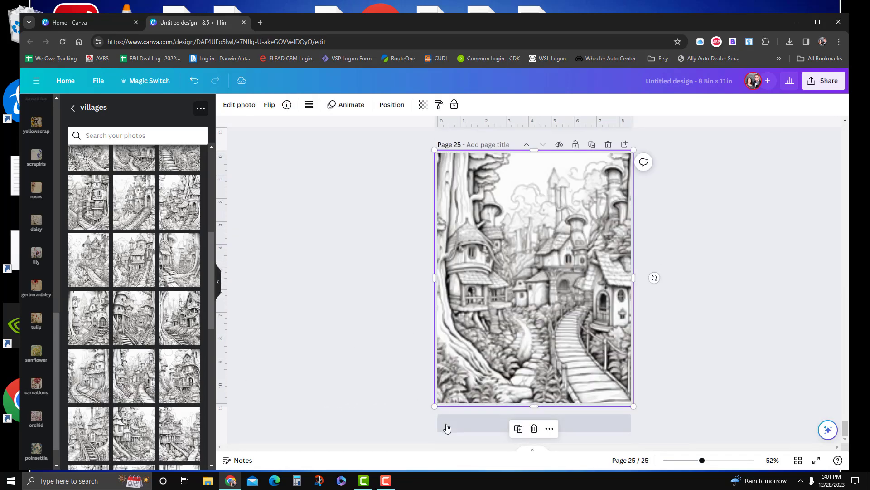
pyautogui.click(446, 428)
pyautogui.moveTo(179, 375); pyautogui.dragTo(453, 363)
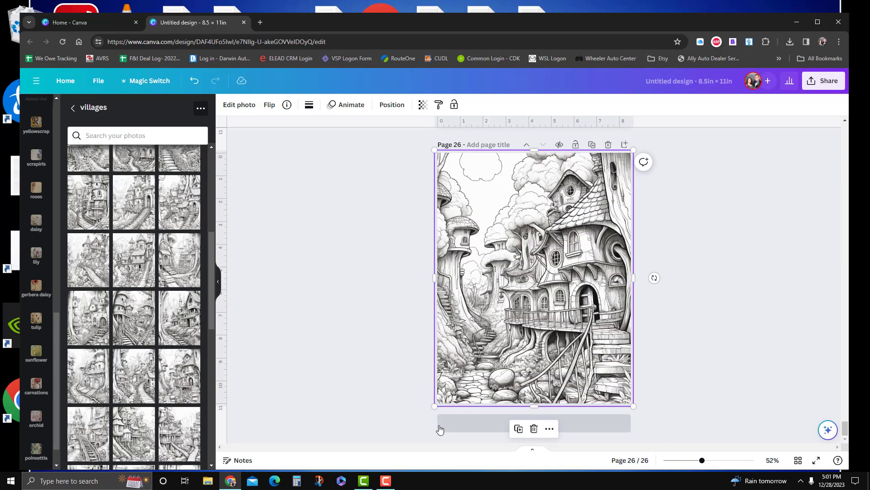
# Add pages 27 to 29 and fill each with one line-art village image from the folder's next row, in order
pyautogui.click(440, 428)
pyautogui.moveTo(88, 434); pyautogui.dragTo(449, 368)
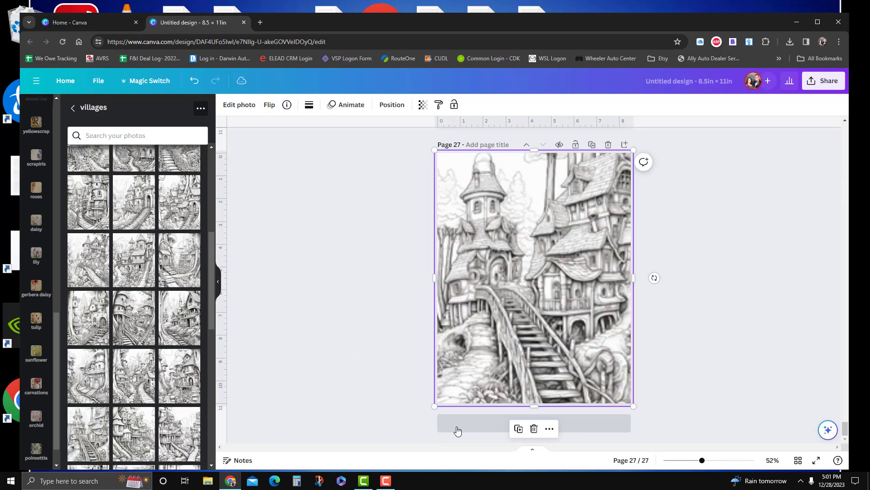
pyautogui.click(457, 430)
pyautogui.moveTo(134, 434); pyautogui.dragTo(444, 371)
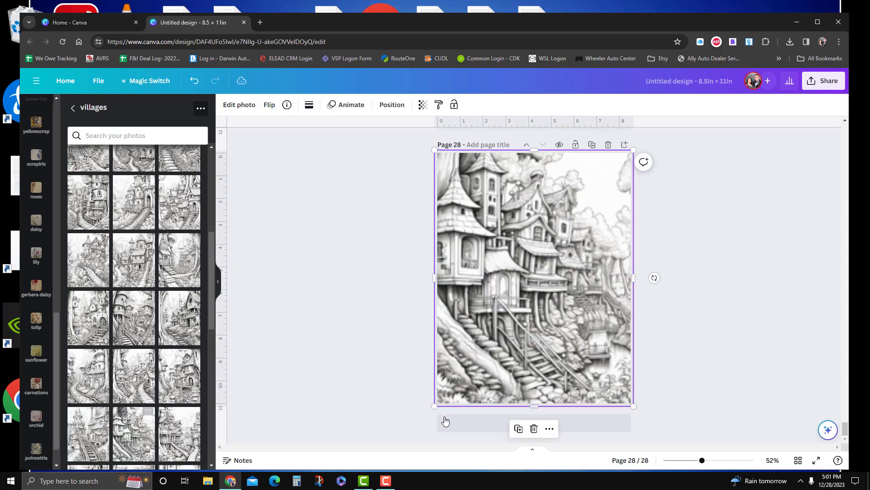
pyautogui.click(445, 421)
pyautogui.moveTo(179, 434); pyautogui.dragTo(400, 370)
pyautogui.moveTo(451, 365); pyautogui.dragTo(453, 368)
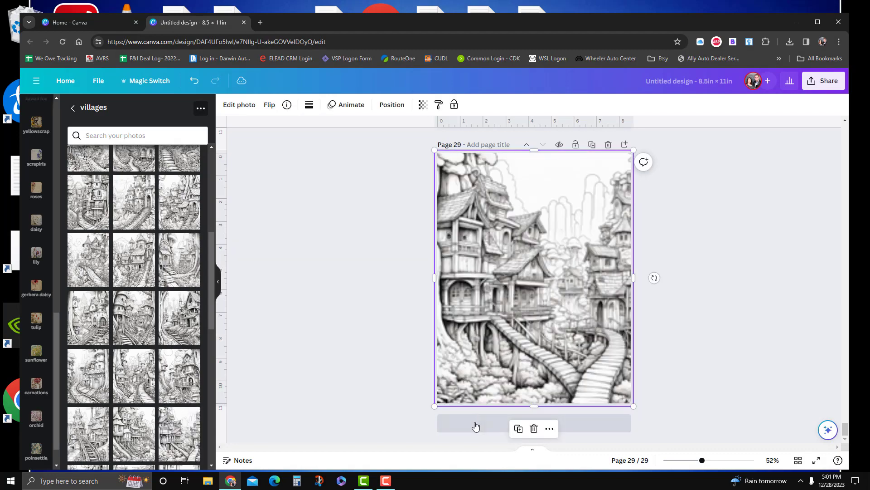
# Add pages 30 to 32 and fill them with the next three line-art village images from further down the folder, in order
pyautogui.click(474, 423)
pyautogui.scroll(-5, 164, 335)
pyautogui.scroll(-5, 165, 335)
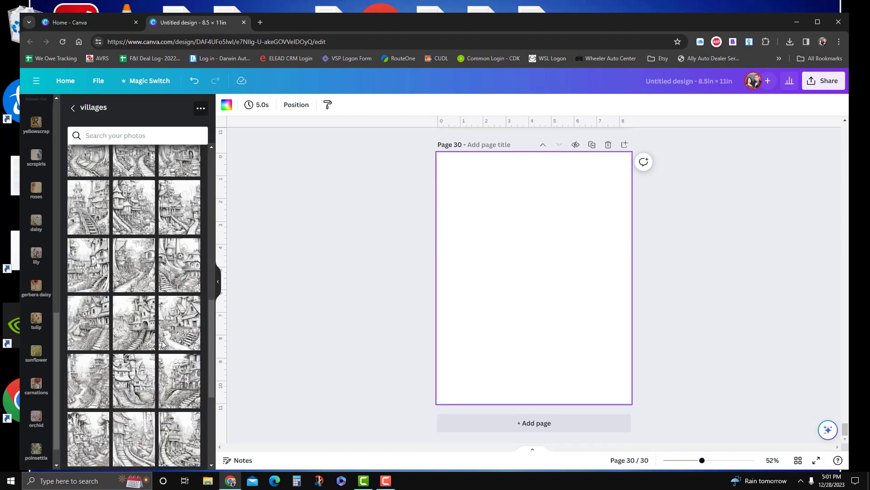
pyautogui.moveTo(99, 177); pyautogui.dragTo(453, 272)
pyautogui.click(460, 423)
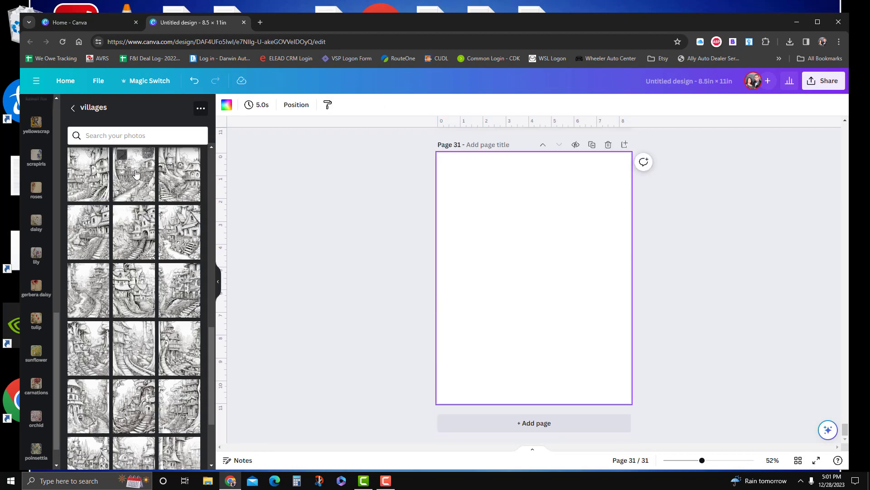
pyautogui.moveTo(134, 174); pyautogui.dragTo(463, 424)
pyautogui.click(462, 424)
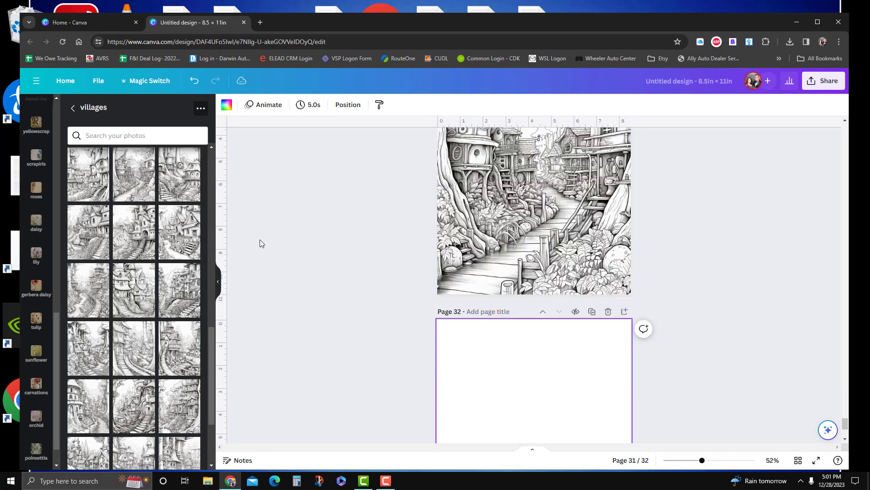
pyautogui.moveTo(179, 174); pyautogui.dragTo(455, 361)
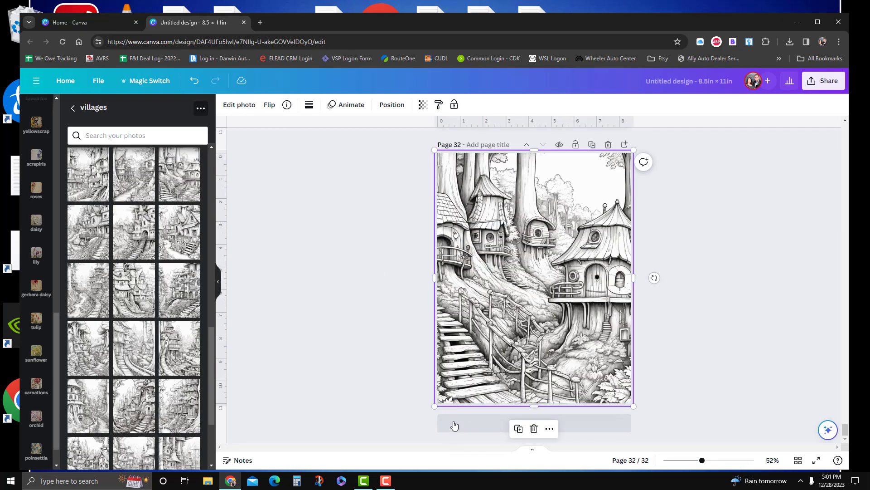
# Add pages 33 to 35 and fill each with one village image from the row below those already placed, in order
pyautogui.click(453, 423)
pyautogui.moveTo(88, 233); pyautogui.dragTo(440, 312)
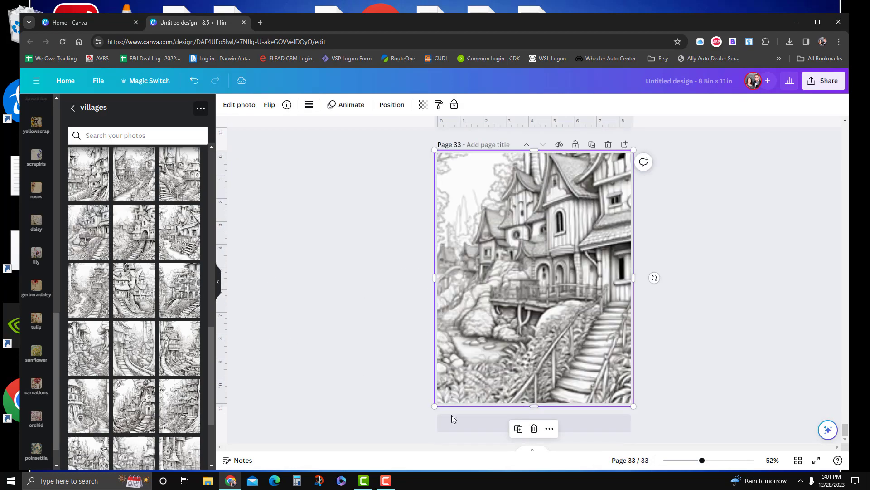
pyautogui.click(454, 423)
pyautogui.moveTo(120, 214); pyautogui.dragTo(442, 306)
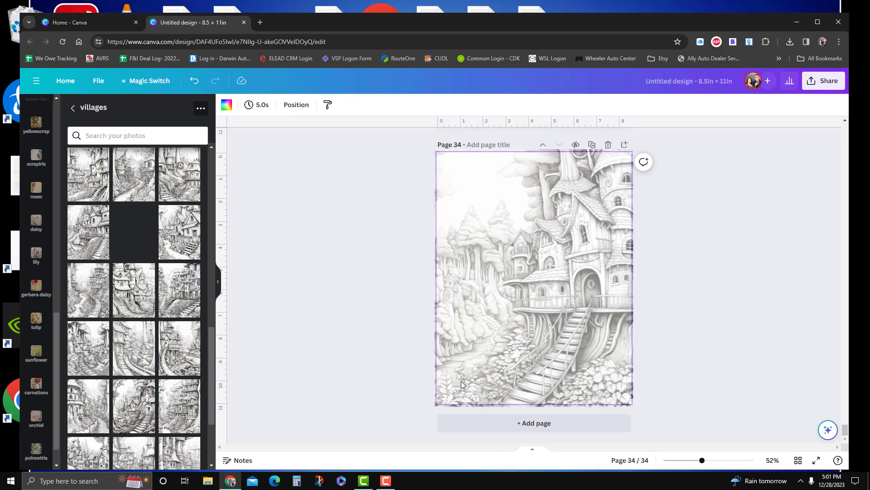
pyautogui.click(453, 423)
pyautogui.moveTo(179, 232); pyautogui.dragTo(414, 311)
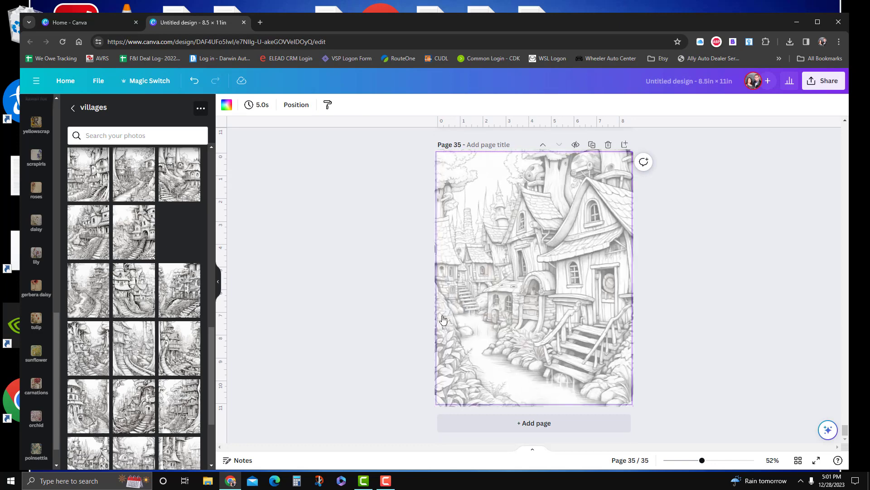
# Add pages 36 to 38 and fill them with the three line-art village images of the folder's next unused row, in order
pyautogui.click(453, 422)
pyautogui.moveTo(88, 290); pyautogui.dragTo(379, 341)
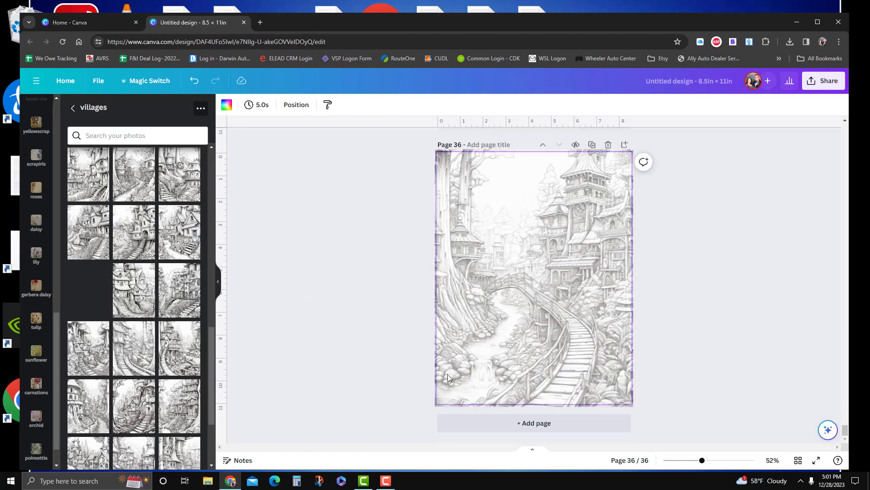
pyautogui.click(499, 422)
pyautogui.moveTo(134, 290); pyautogui.dragTo(388, 314)
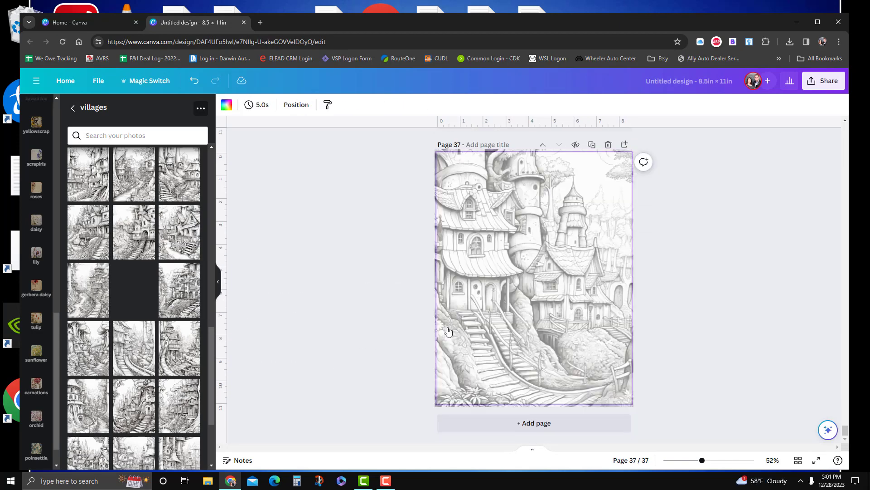
pyautogui.click(458, 422)
pyautogui.moveTo(179, 290); pyautogui.dragTo(453, 349)
# Add pages 39 to 41 and fill each with one line-art village image from the following folder row, in order
pyautogui.click(445, 426)
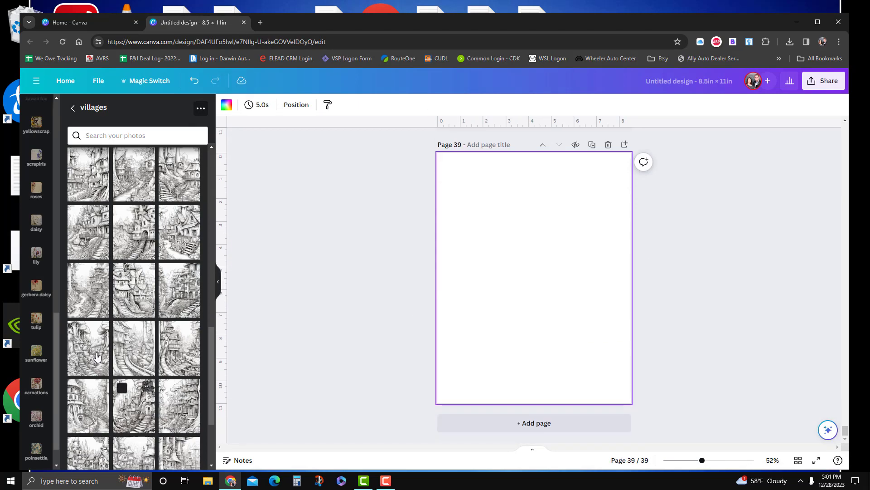
pyautogui.moveTo(89, 348); pyautogui.dragTo(459, 419)
pyautogui.click(459, 420)
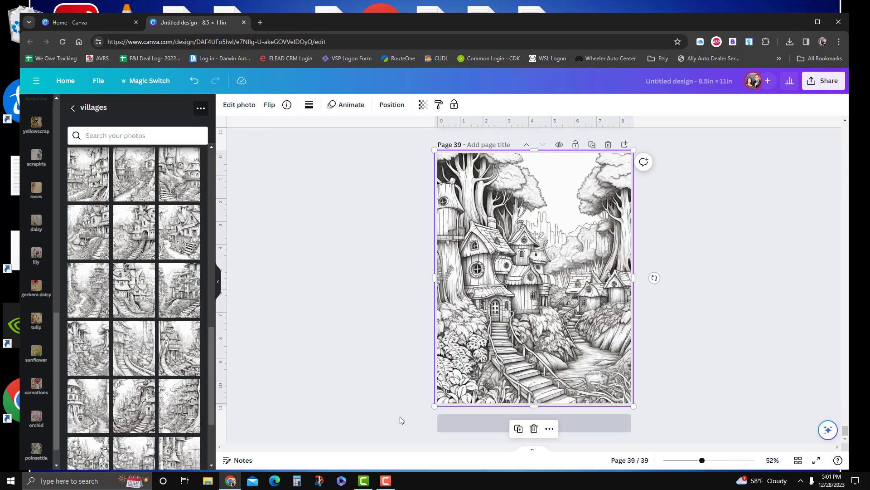
pyautogui.moveTo(134, 349); pyautogui.dragTo(442, 343)
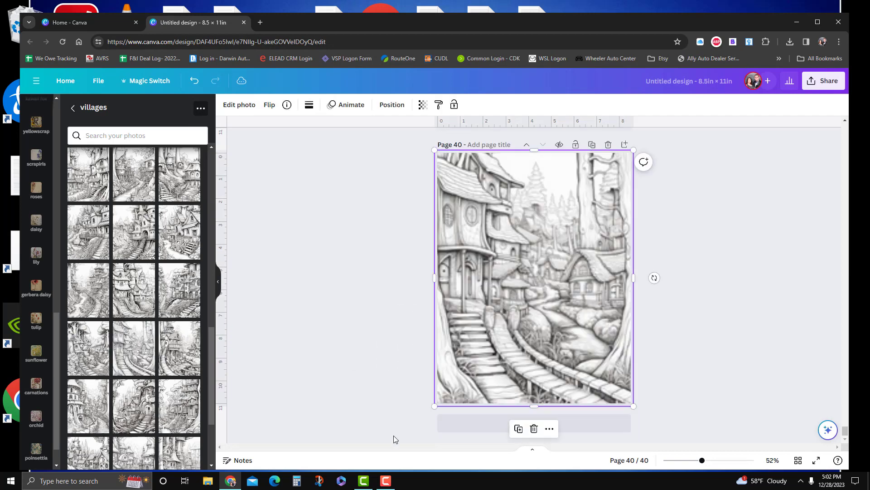
pyautogui.click(449, 431)
pyautogui.moveTo(179, 348); pyautogui.dragTo(442, 344)
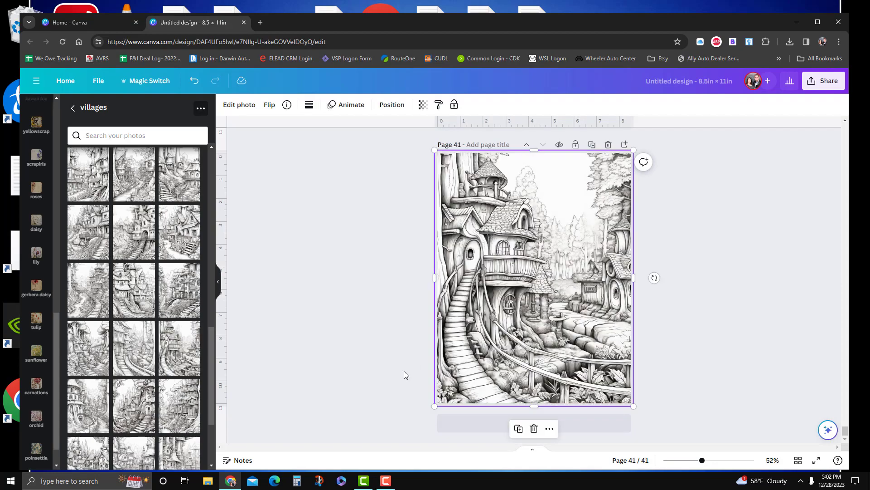
# Review the coloring book's pages from page 41 back to the color cover on page 1
pyautogui.scroll(15, 356, 332)
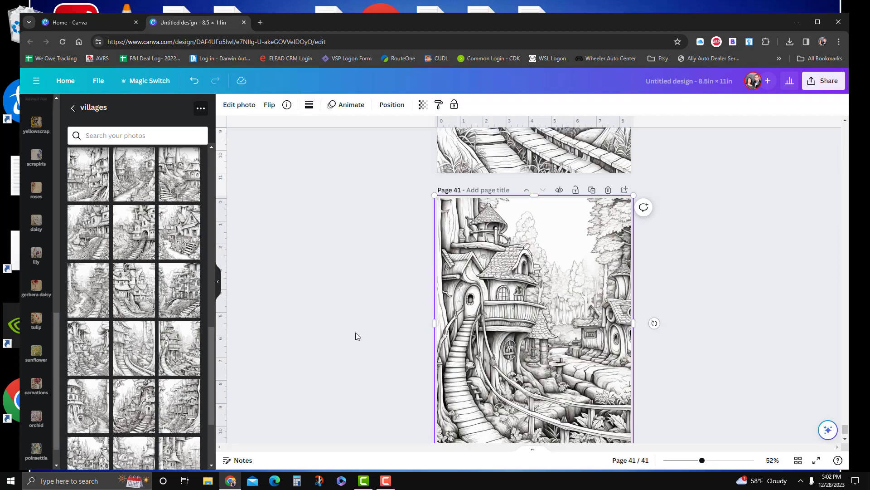
pyautogui.scroll(15, 386, 361)
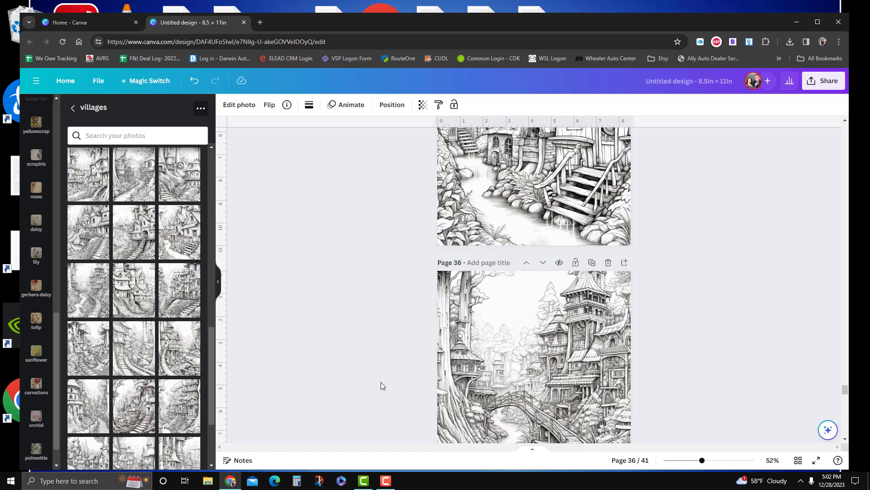
pyautogui.scroll(15, 388, 417)
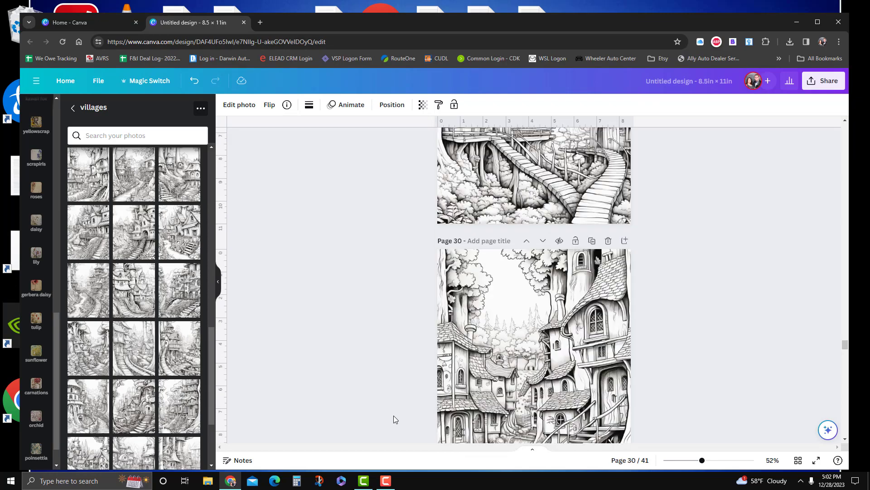
pyautogui.scroll(15, 370, 428)
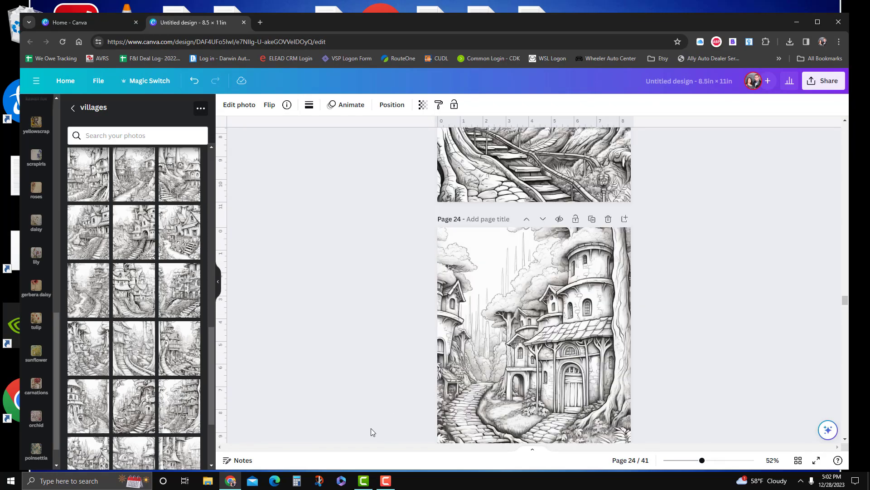
pyautogui.scroll(15, 366, 336)
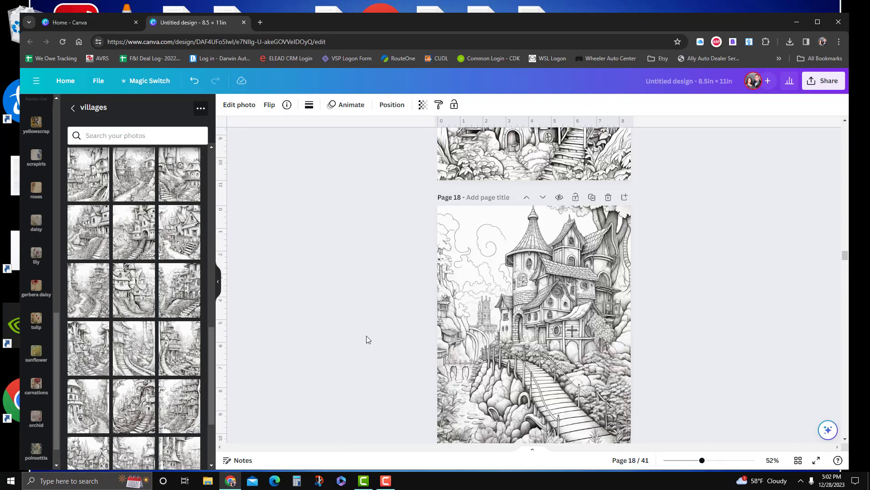
pyautogui.scroll(15, 428, 329)
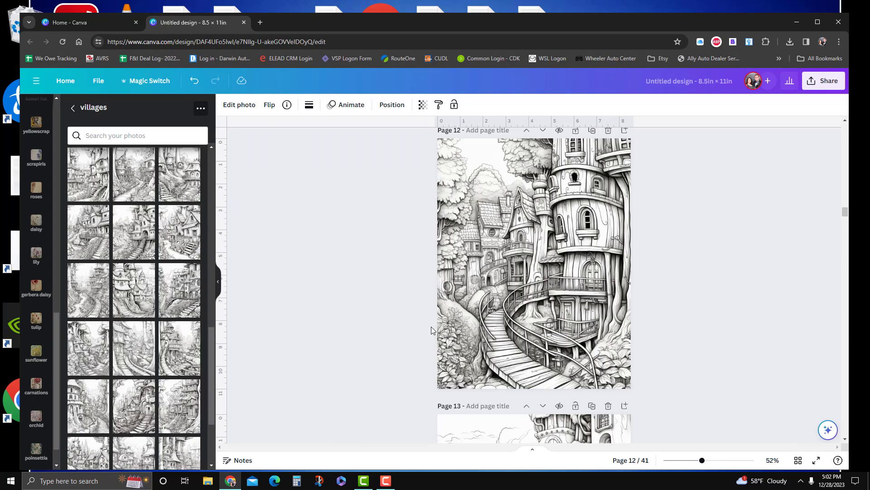
pyautogui.scroll(13, 426, 330)
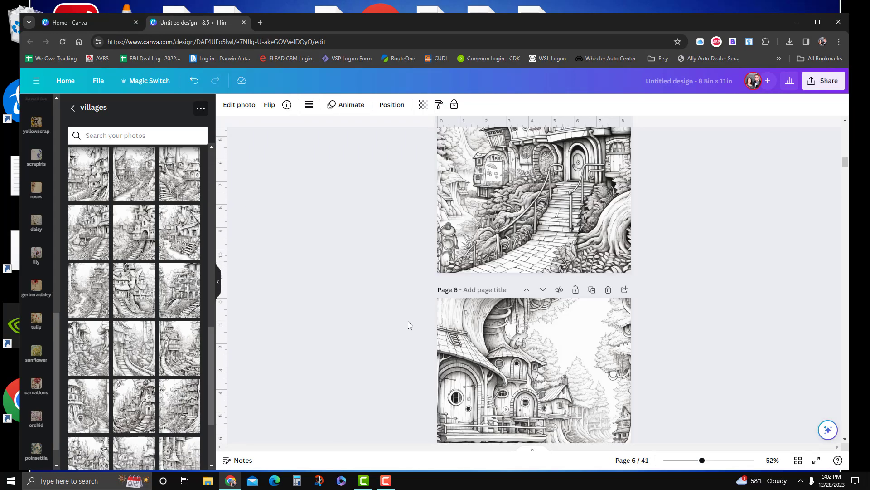
pyautogui.scroll(2, 455, 348)
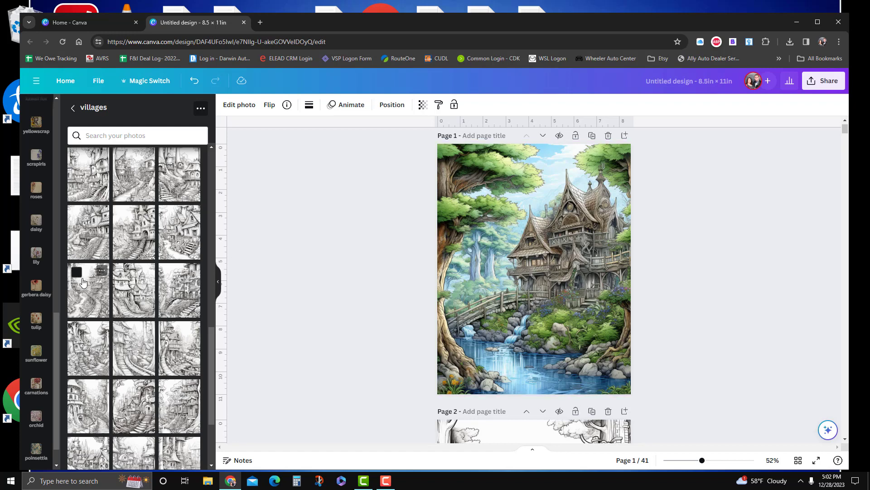
# Open the Etsy website in a new browser tab
pyautogui.click(260, 23)
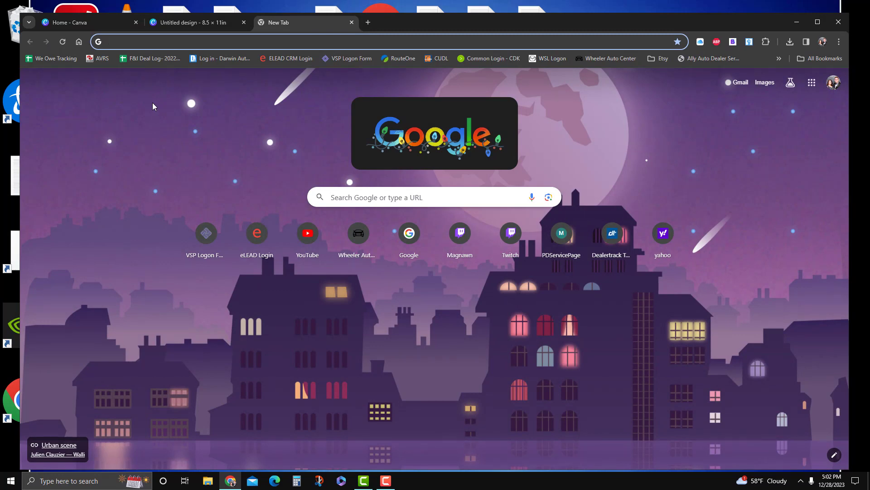
pyautogui.write('et')
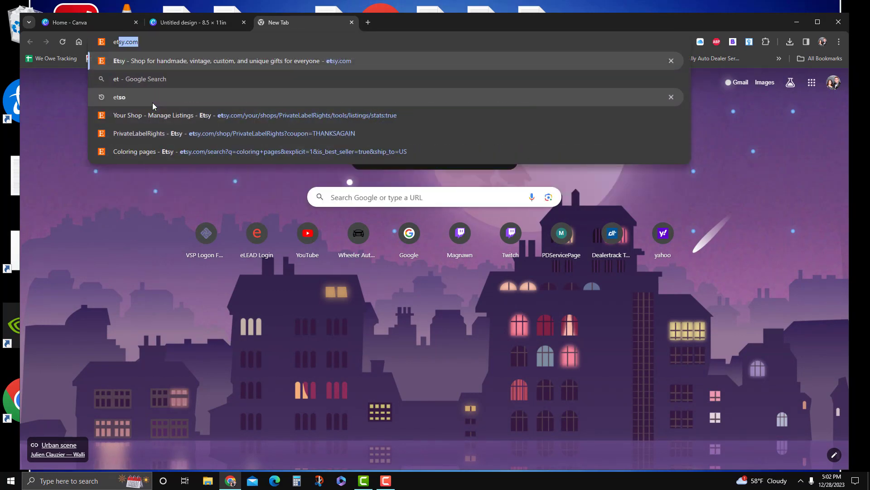
pyautogui.write('sy')
pyautogui.press('Return')
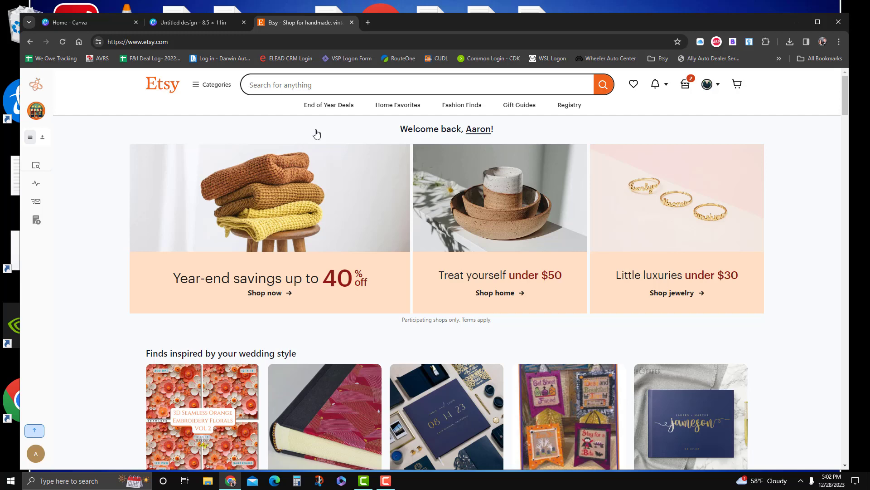
# Search Etsy for "coloring book", correcting the misspelled search term
pyautogui.write('cloring book')
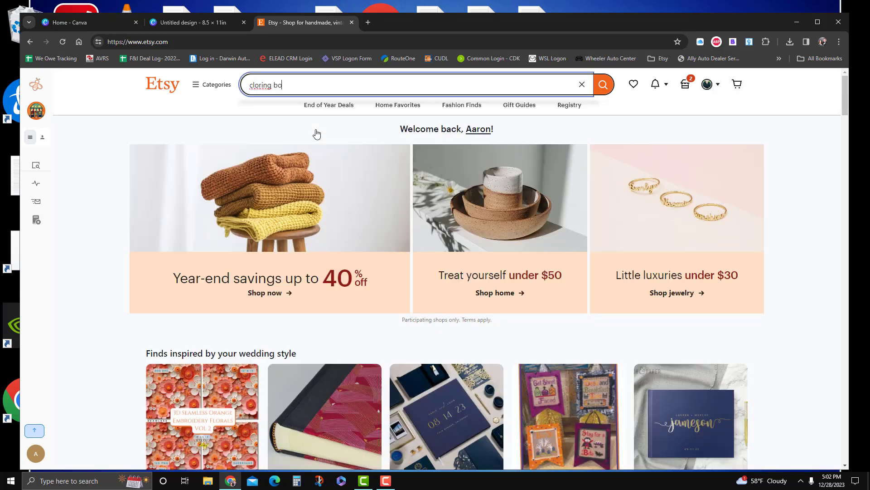
pyautogui.press('Return')
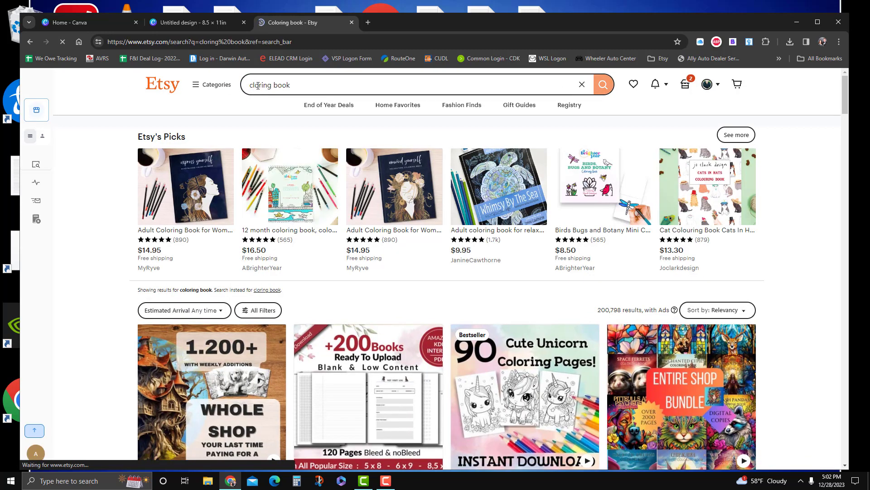
pyautogui.press('BackSpace')
pyautogui.press('BackSpace')
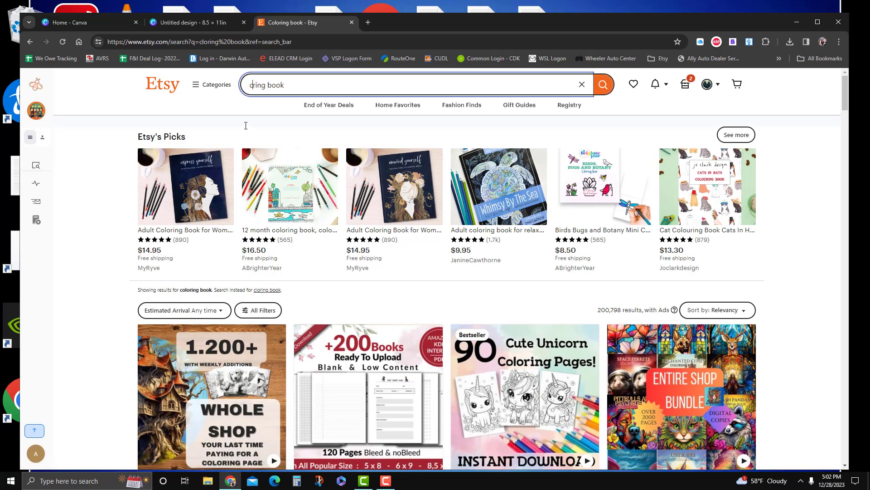
pyautogui.write('o')
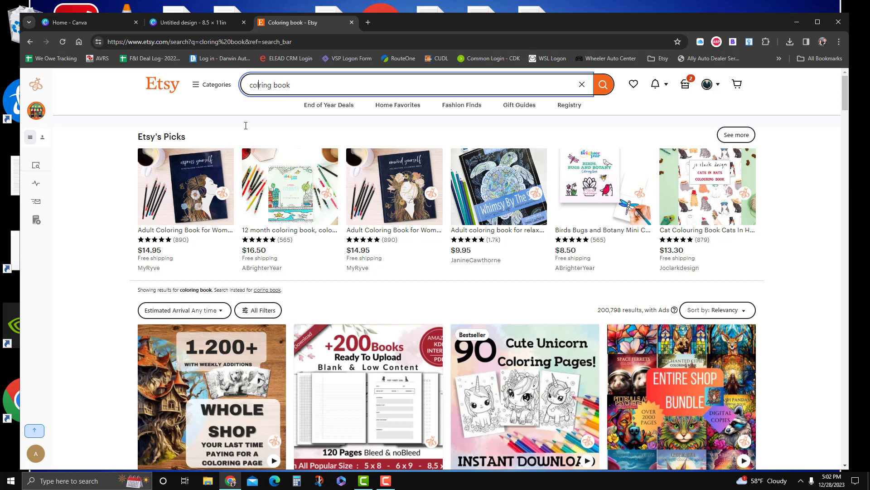
pyautogui.write('lo')
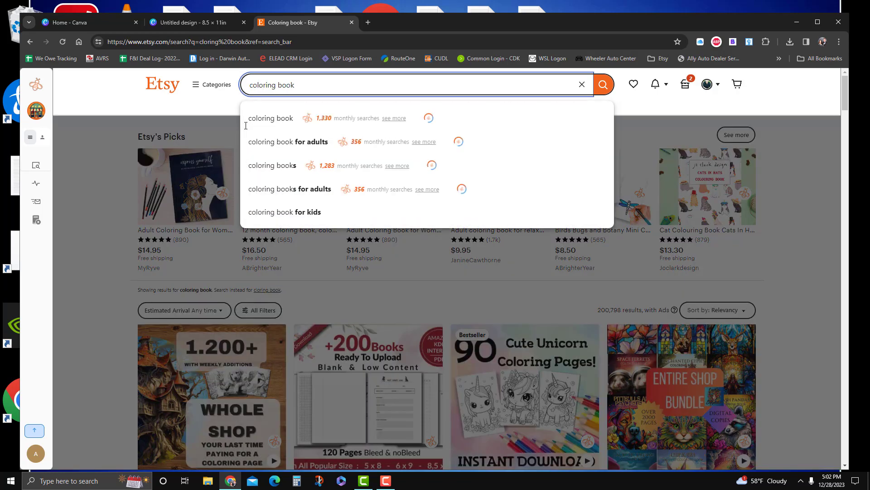
pyautogui.press('Return')
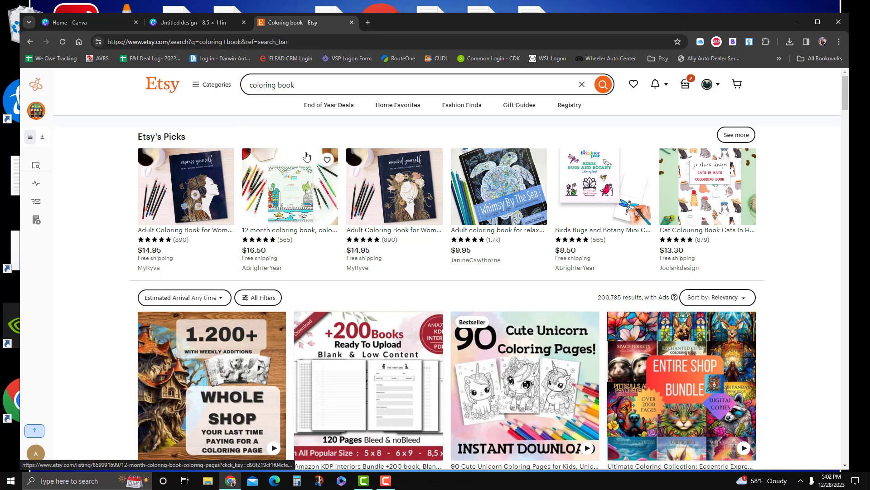
# Filter the coloring book search results to Star Seller listings and browse the filtered listings
pyautogui.click(201, 298)
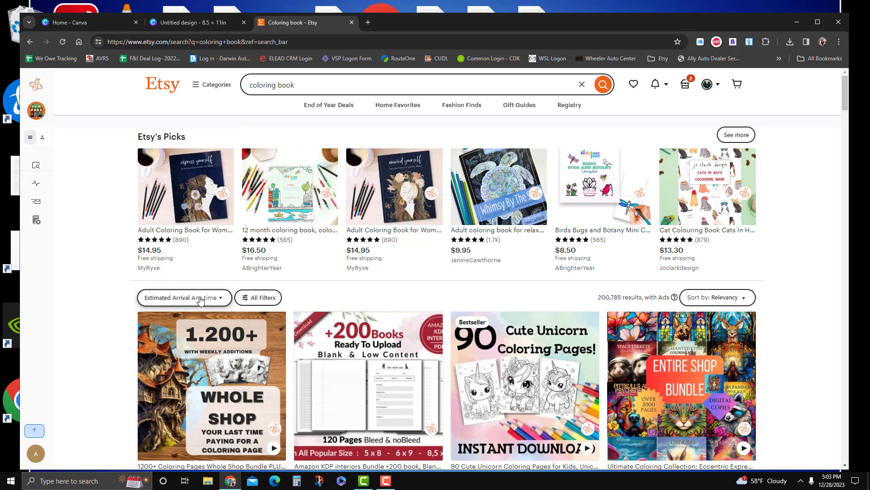
pyautogui.click(263, 298)
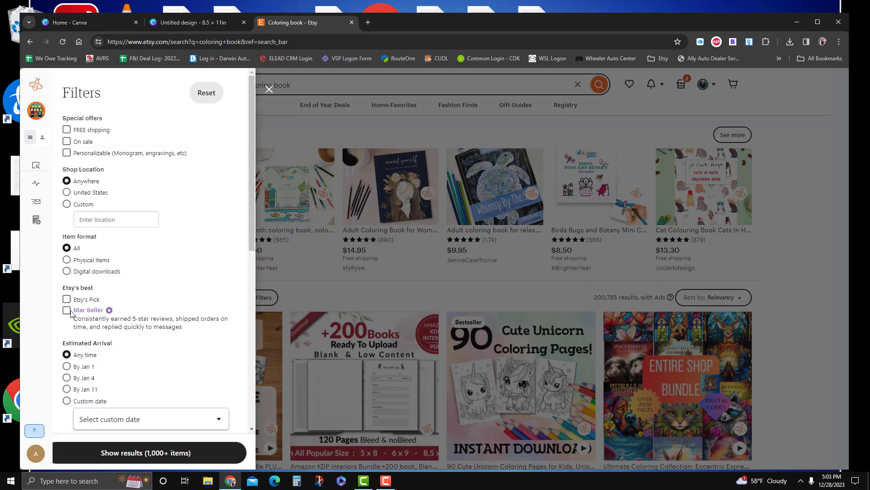
pyautogui.click(67, 311)
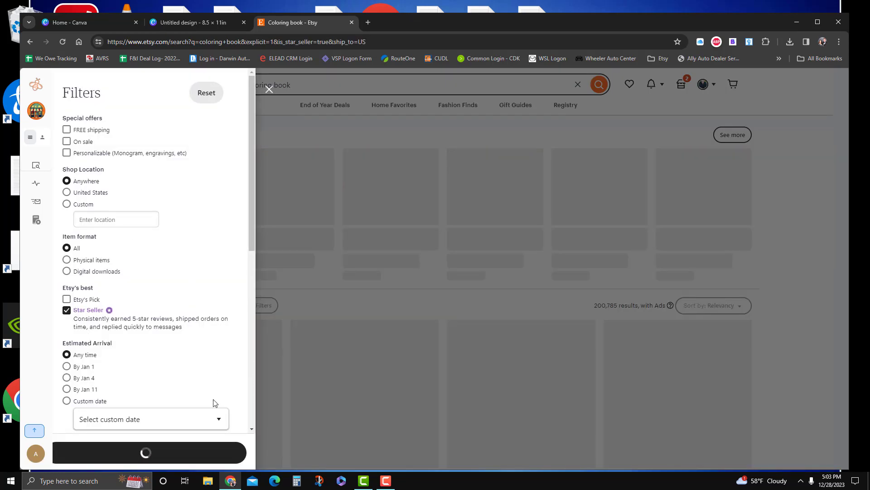
pyautogui.click(204, 460)
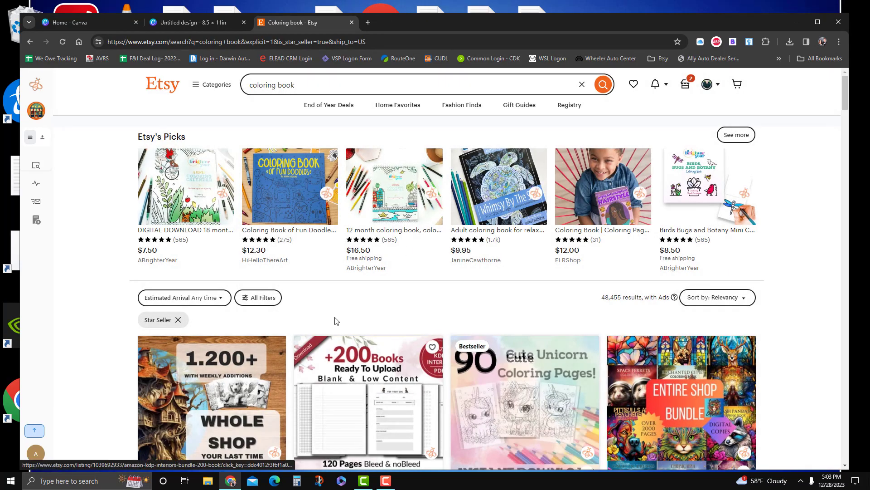
pyautogui.scroll(-4, 202, 338)
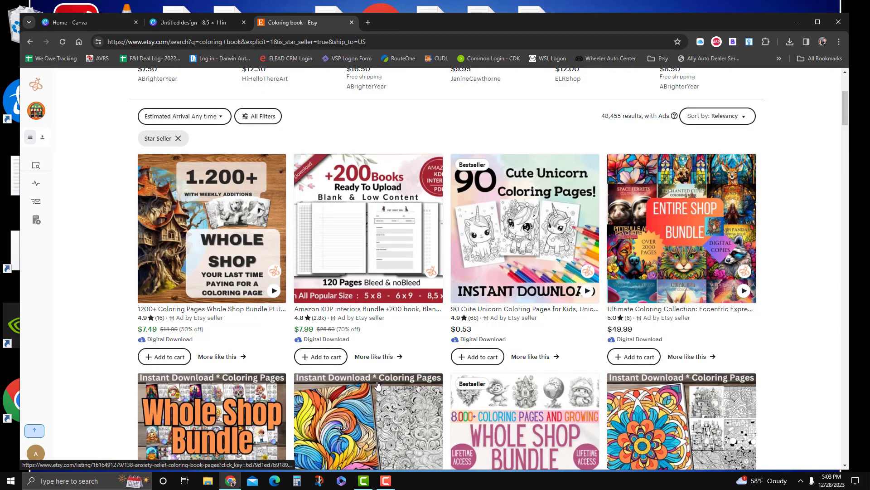
pyautogui.scroll(-6, 377, 385)
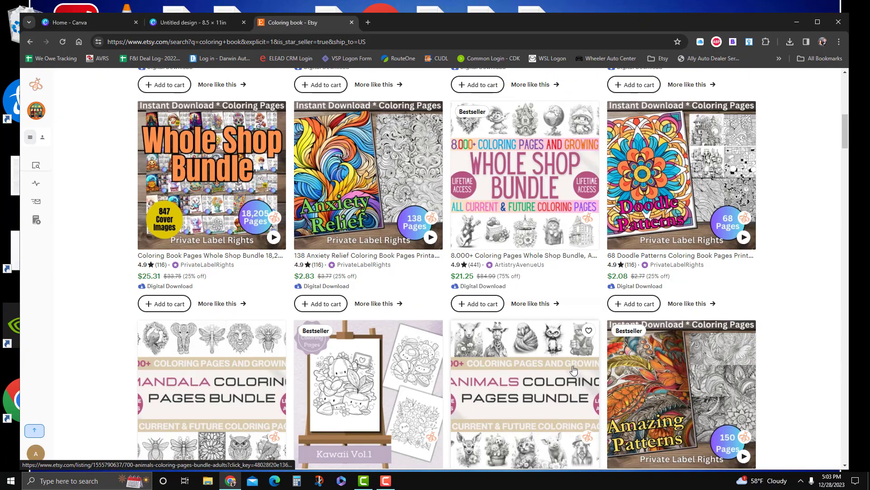
pyautogui.scroll(-6, 574, 369)
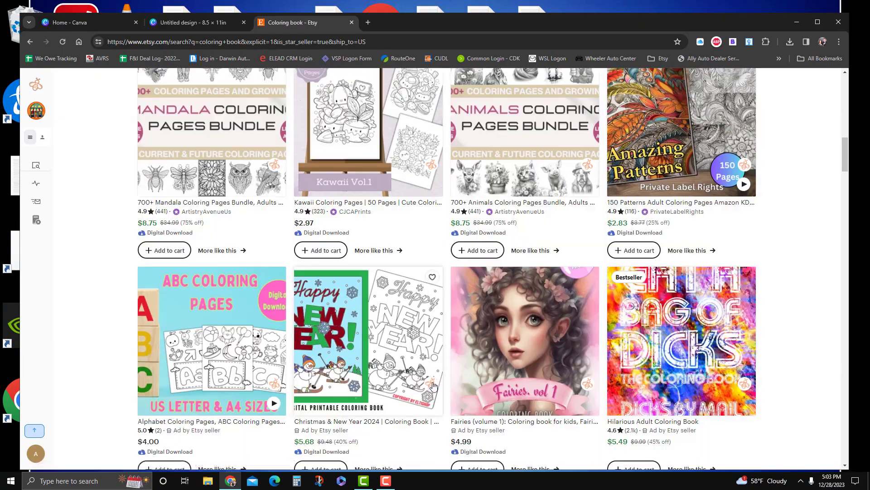
pyautogui.scroll(-5, 433, 385)
pyautogui.scroll(20, 362, 344)
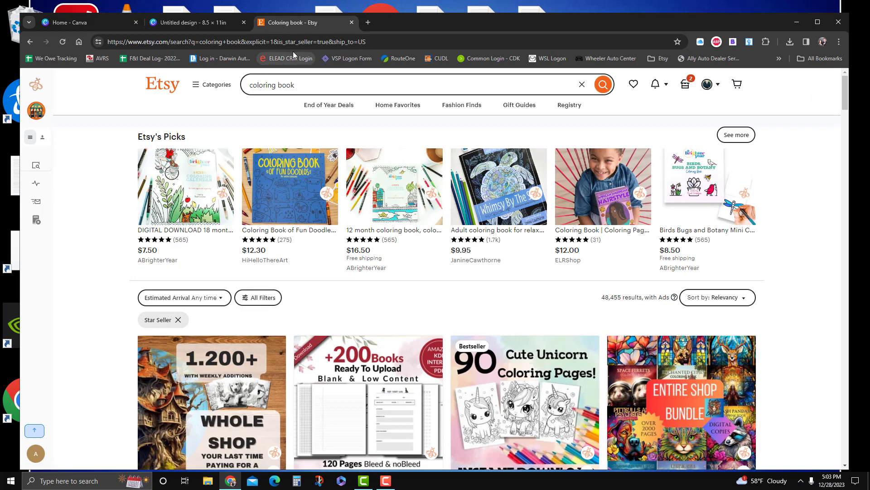
# Change "is_star_seller" to "is_best_seller" in the search page's URL and load the edited address
pyautogui.hotkey('ctrl', 'l')
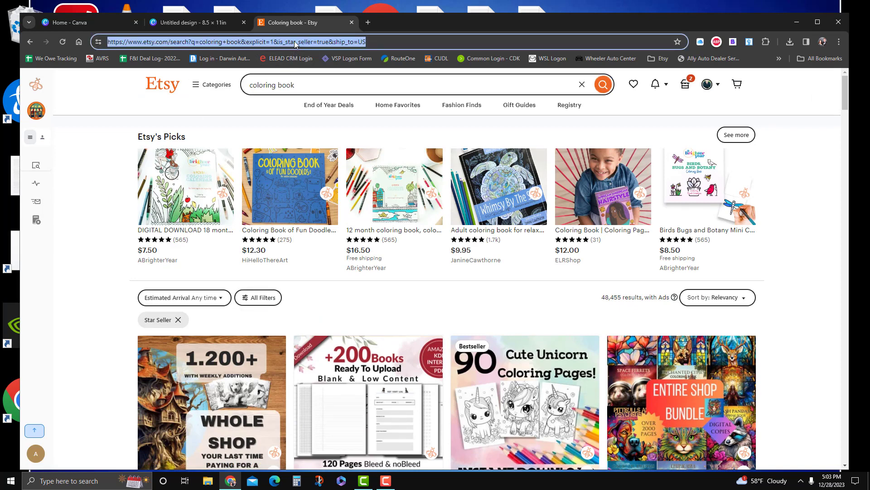
pyautogui.click(295, 41)
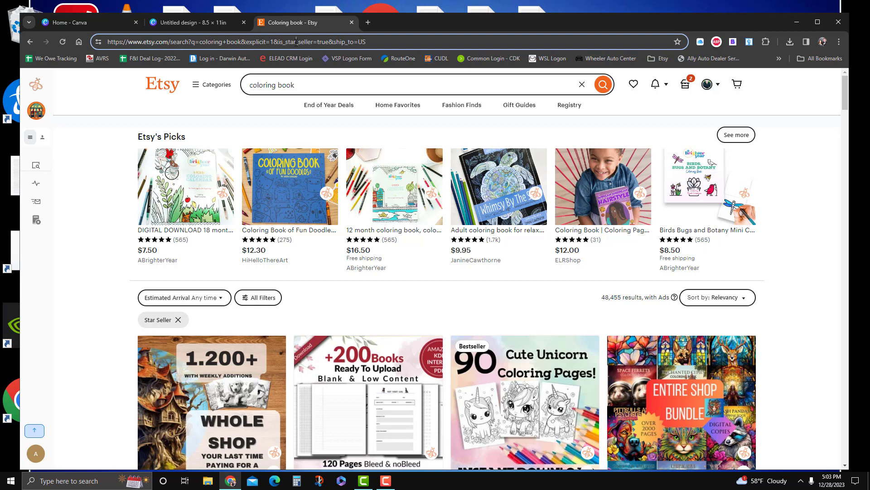
pyautogui.press('BackSpace')
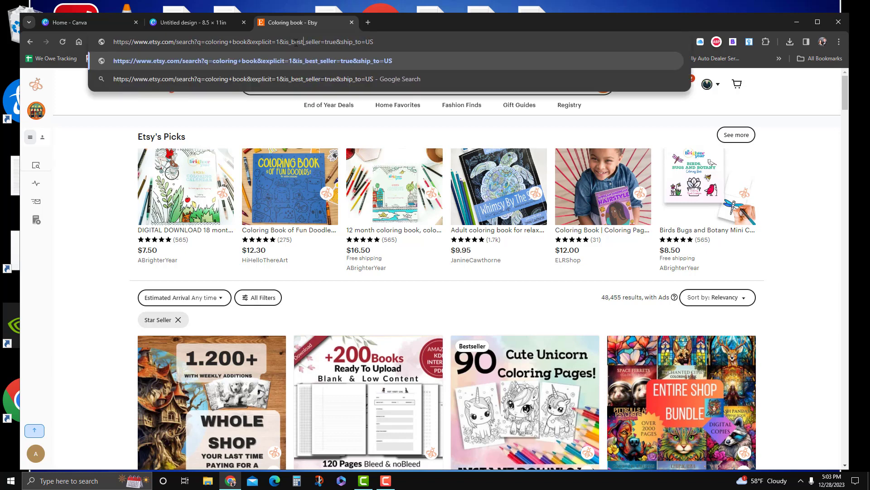
pyautogui.write('best')
pyautogui.press('Return')
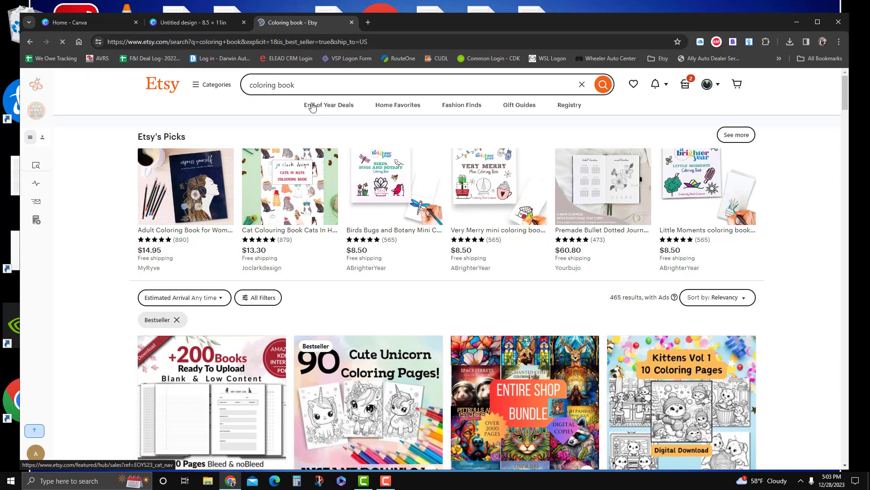
# Examine the covers, page counts, prices and review counts of the bestseller coloring books on the first results page, down to its page links
pyautogui.scroll(-3, 417, 290)
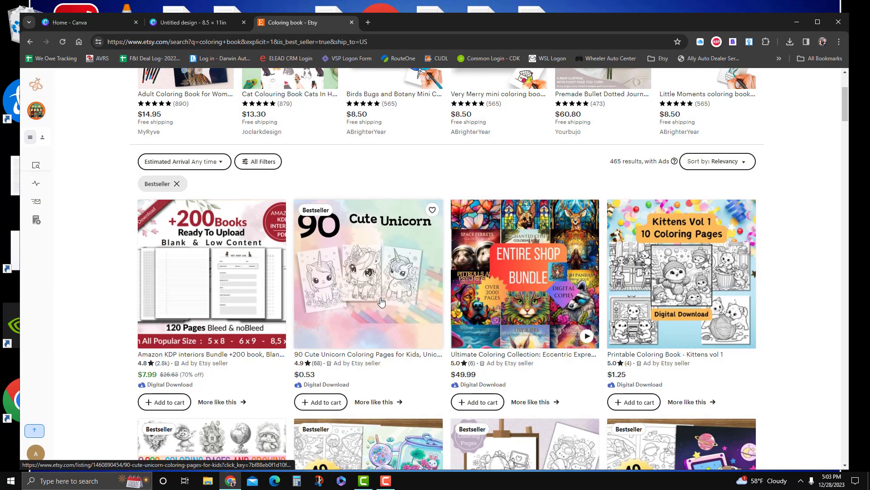
pyautogui.scroll(-4, 534, 316)
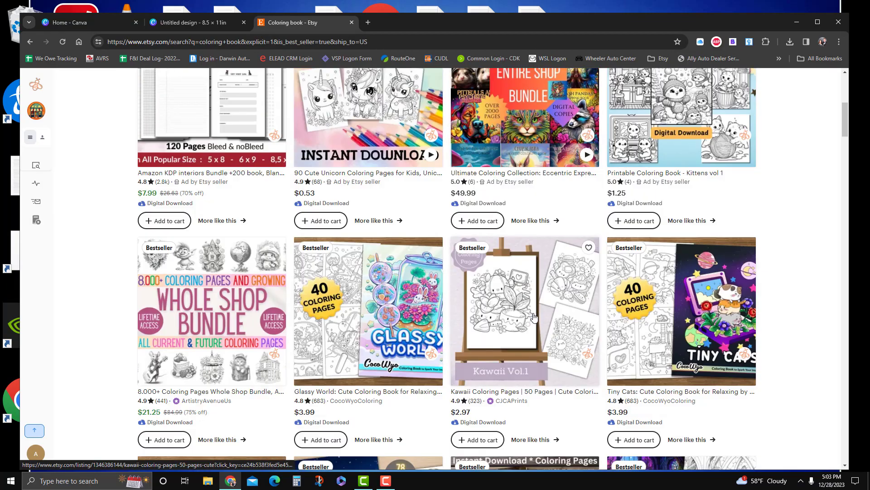
pyautogui.scroll(-6, 533, 323)
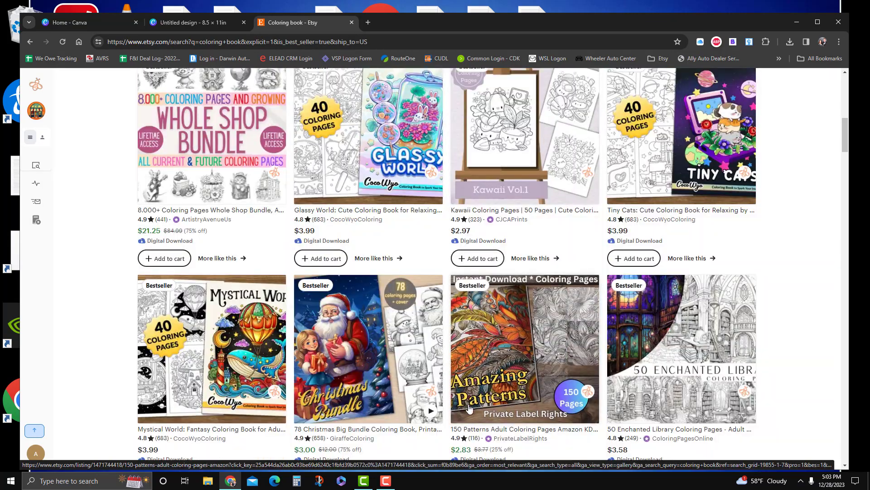
pyautogui.scroll(-6, 469, 414)
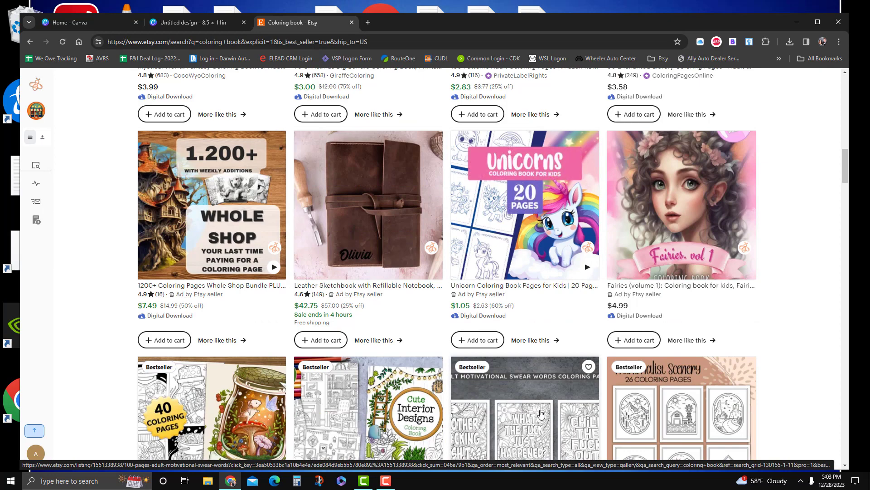
pyautogui.scroll(-4, 529, 393)
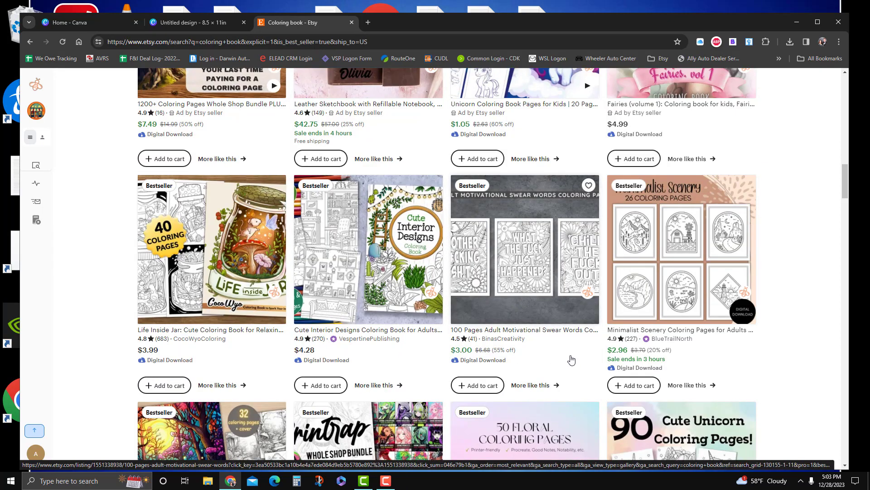
pyautogui.scroll(-4, 589, 357)
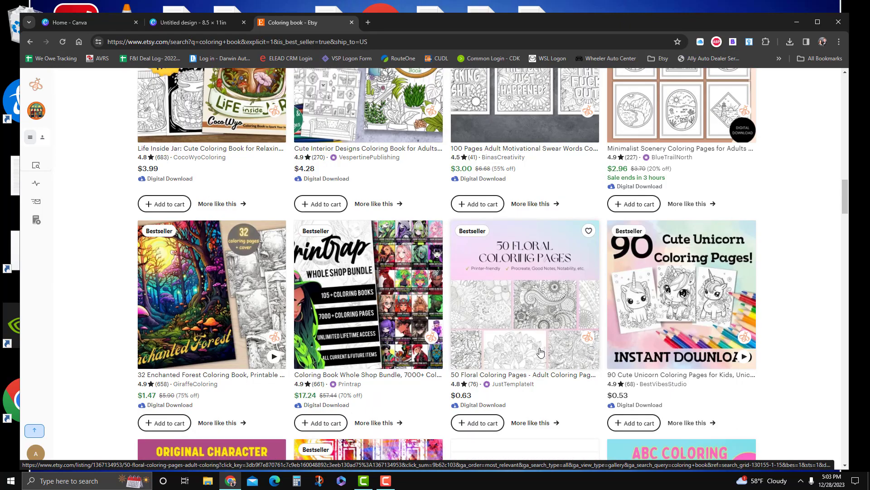
pyautogui.scroll(-3, 559, 365)
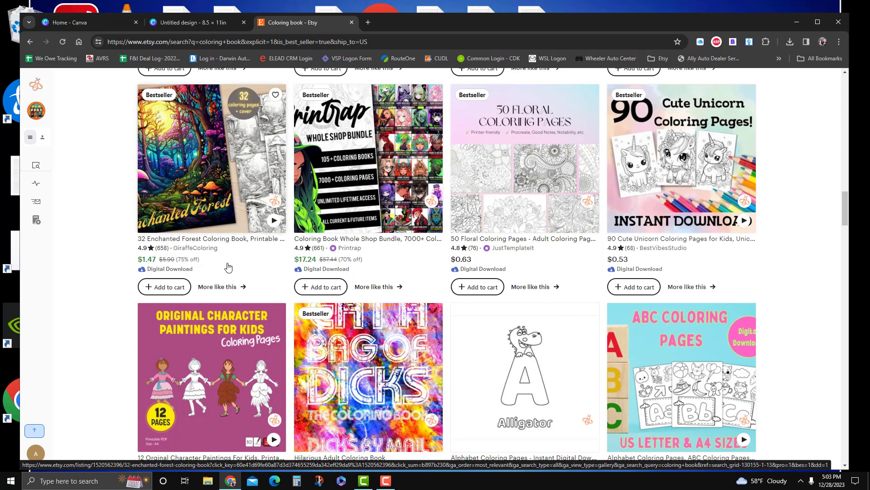
pyautogui.scroll(-7, 252, 297)
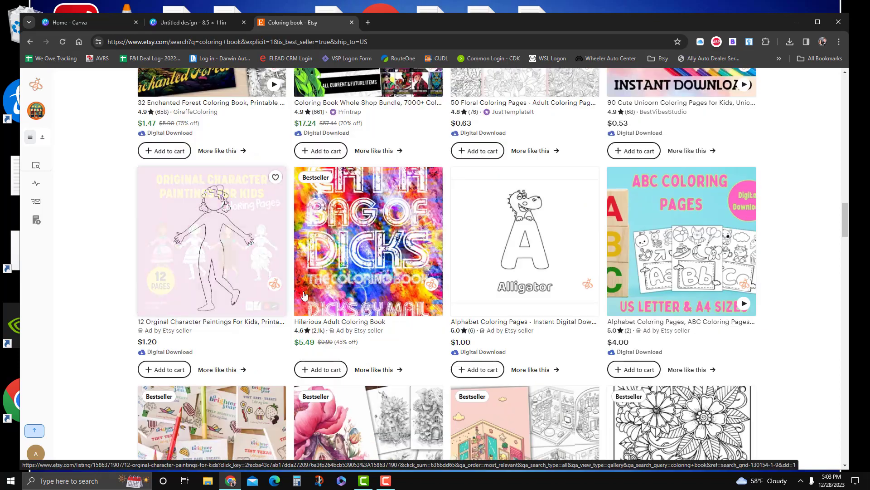
pyautogui.scroll(-3, 523, 384)
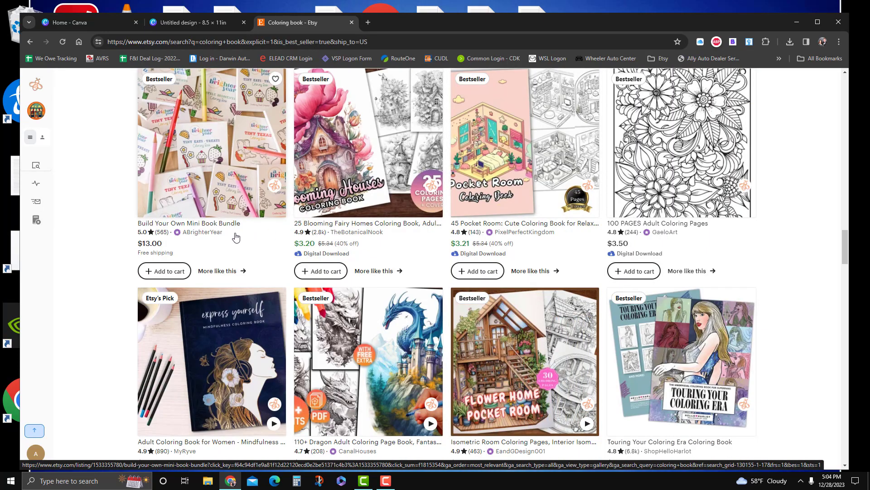
pyautogui.scroll(-3, 229, 273)
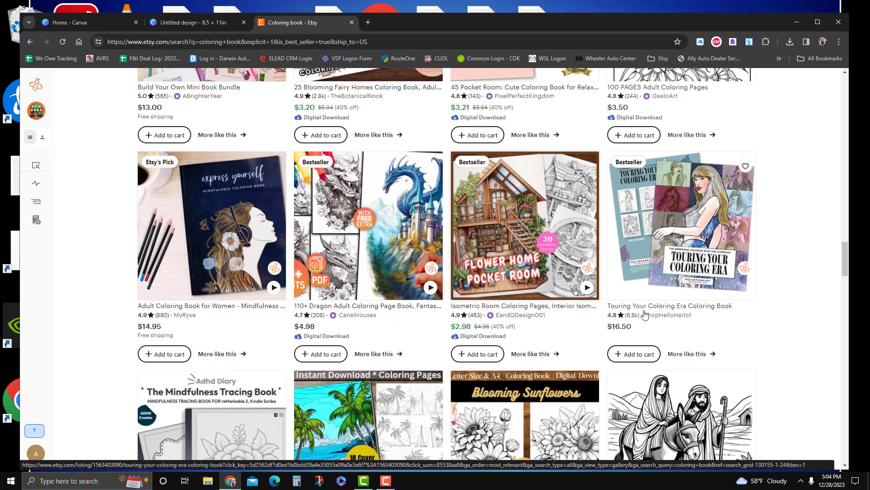
pyautogui.scroll(-5, 655, 328)
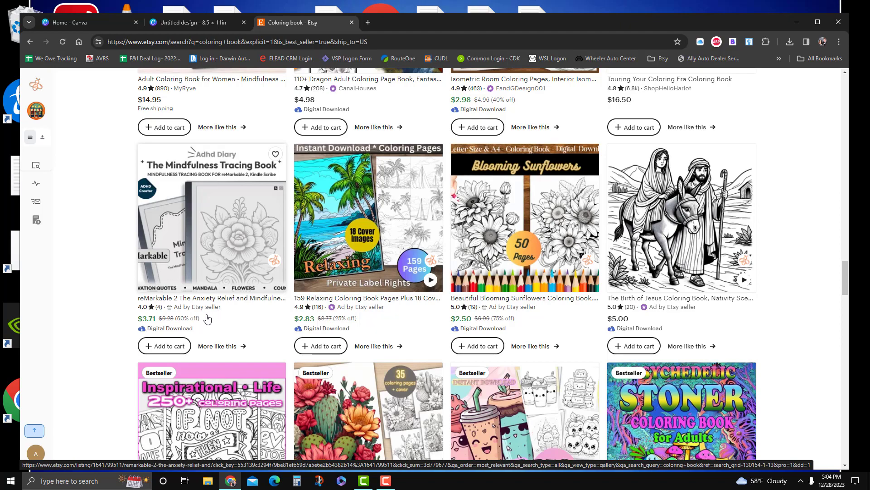
pyautogui.scroll(-4, 208, 319)
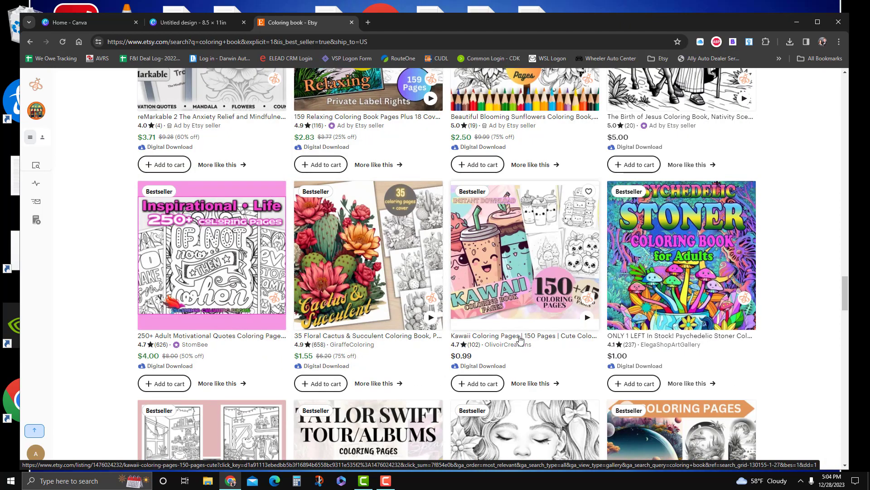
pyautogui.scroll(-4, 502, 339)
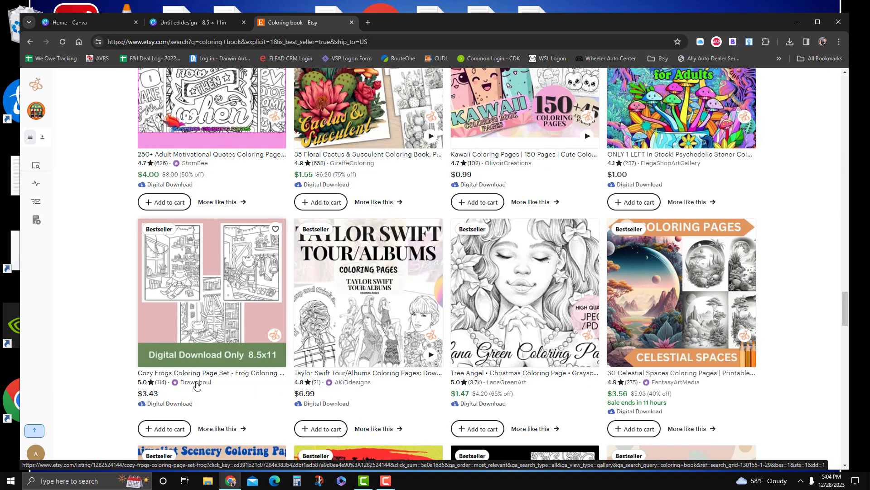
pyautogui.scroll(-6, 197, 386)
pyautogui.scroll(-1, 201, 384)
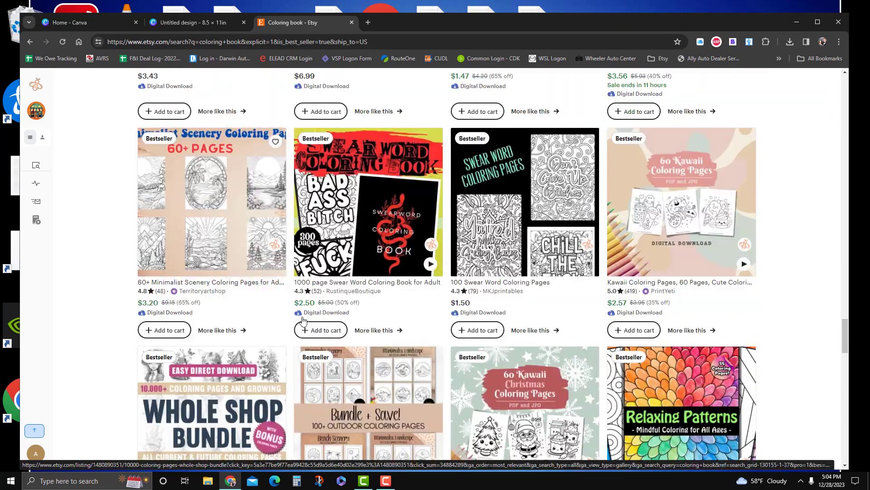
pyautogui.scroll(-5, 676, 370)
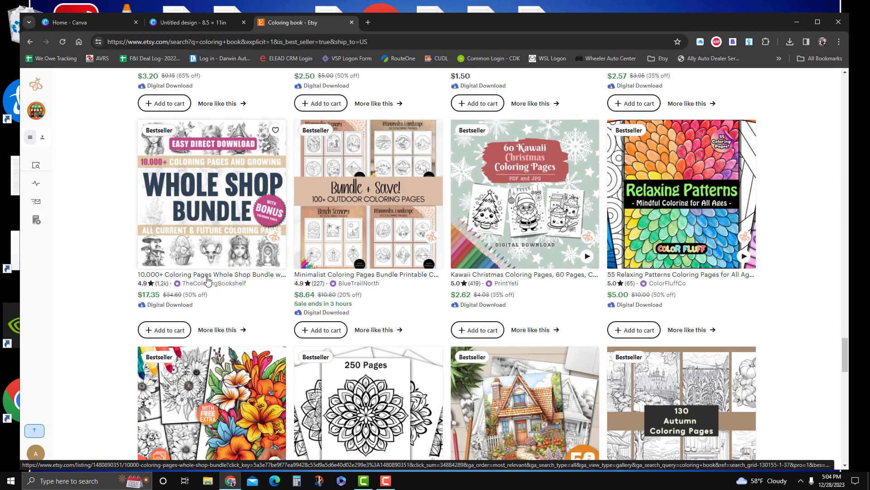
pyautogui.scroll(-4, 226, 316)
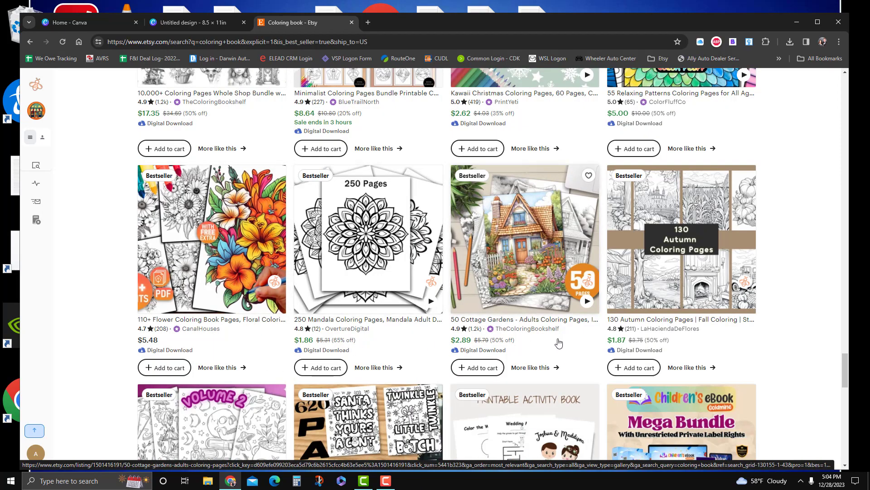
pyautogui.scroll(-4, 558, 343)
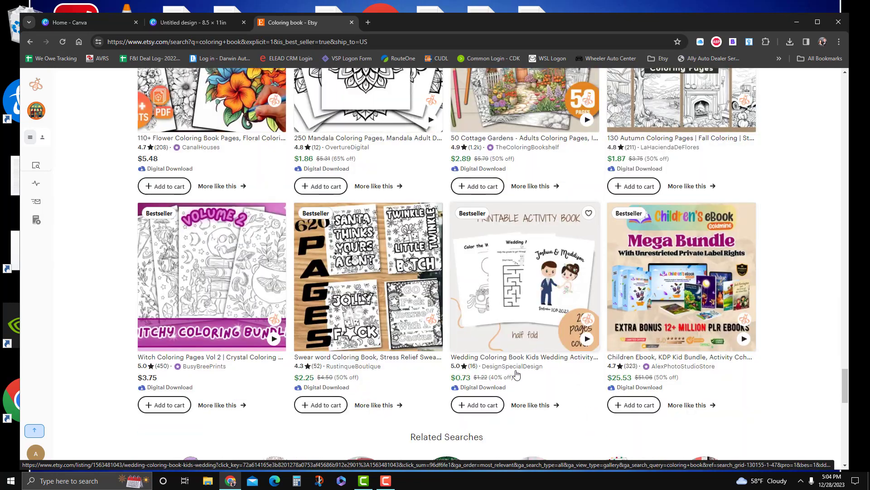
pyautogui.scroll(-3, 230, 334)
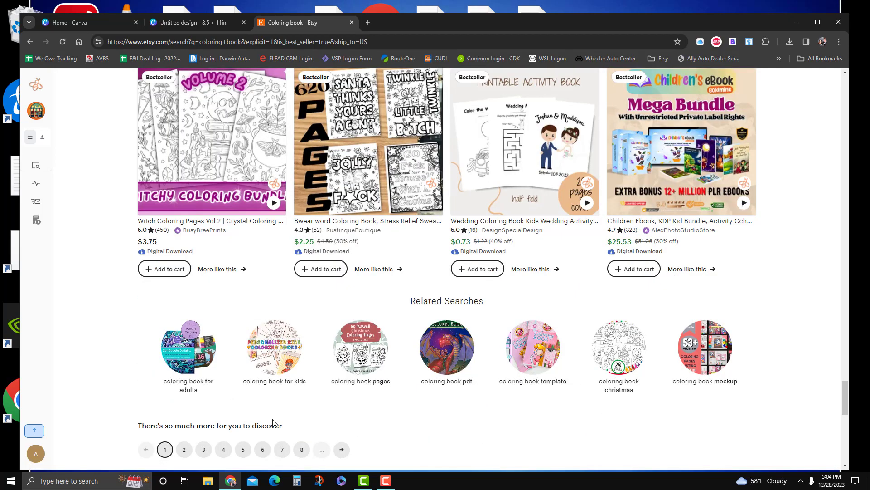
pyautogui.scroll(-2, 272, 423)
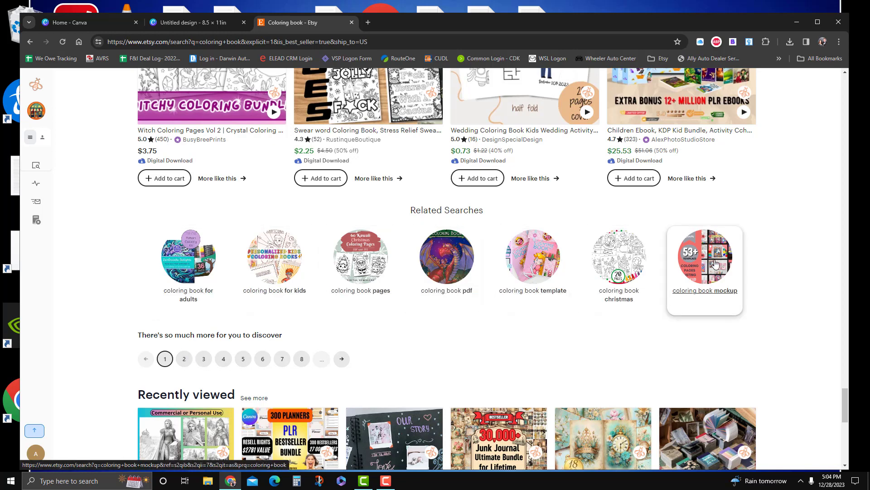
# Open page 2 of the bestseller results and compare the coloring books' themes and prices
pyautogui.click(184, 359)
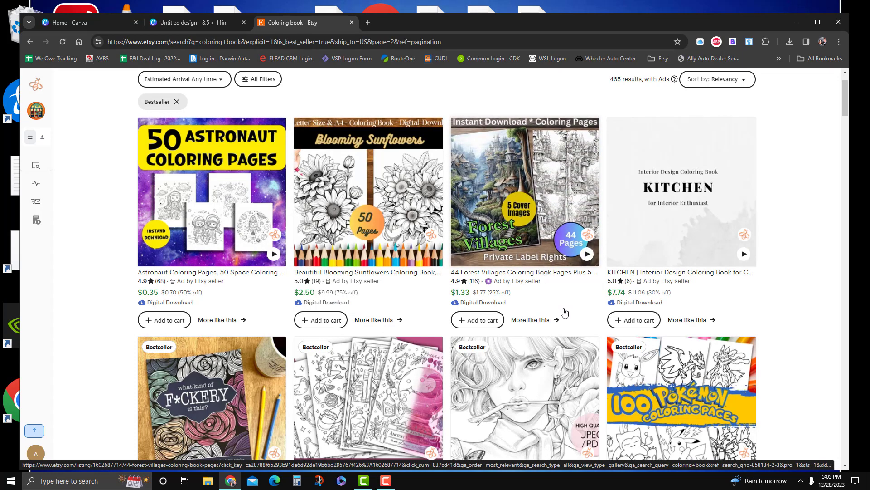
pyautogui.scroll(-3, 562, 313)
pyautogui.scroll(-5, 332, 297)
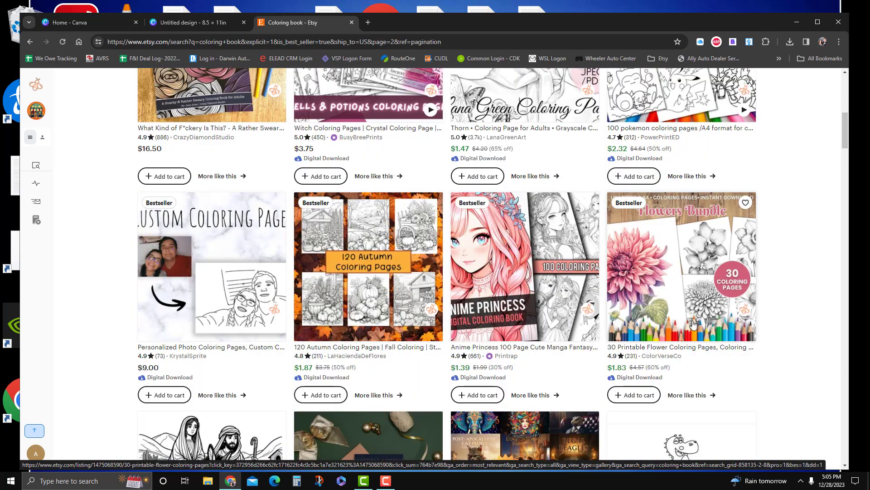
pyautogui.scroll(3, 151, 280)
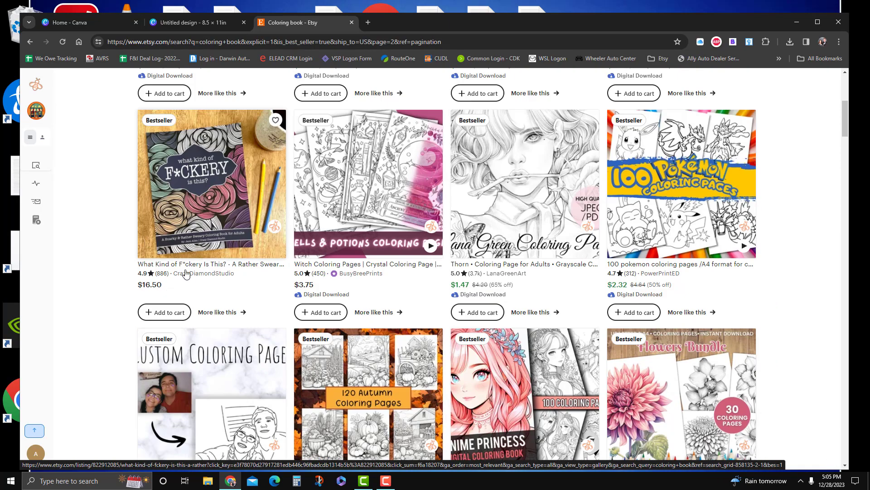
pyautogui.scroll(-3, 227, 296)
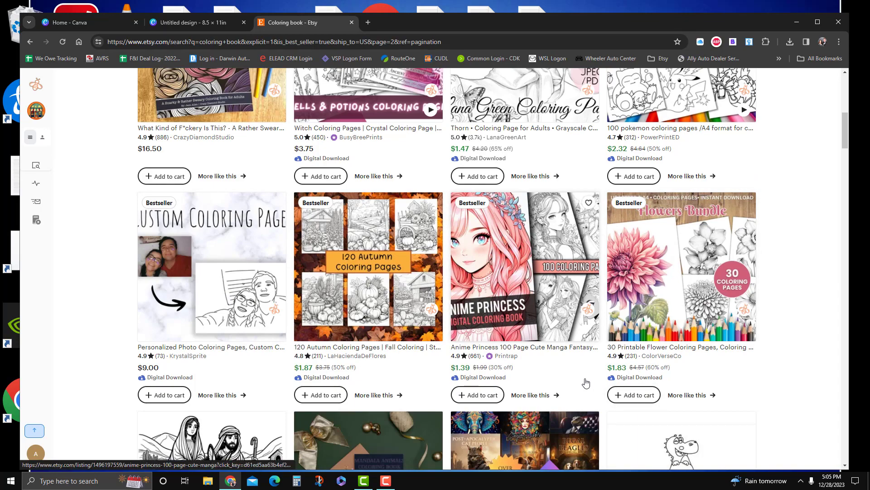
# Examine the themes, page counts, prices and review counts of the remaining coloring books on page 2 of the bestseller results
pyautogui.scroll(-4, 590, 386)
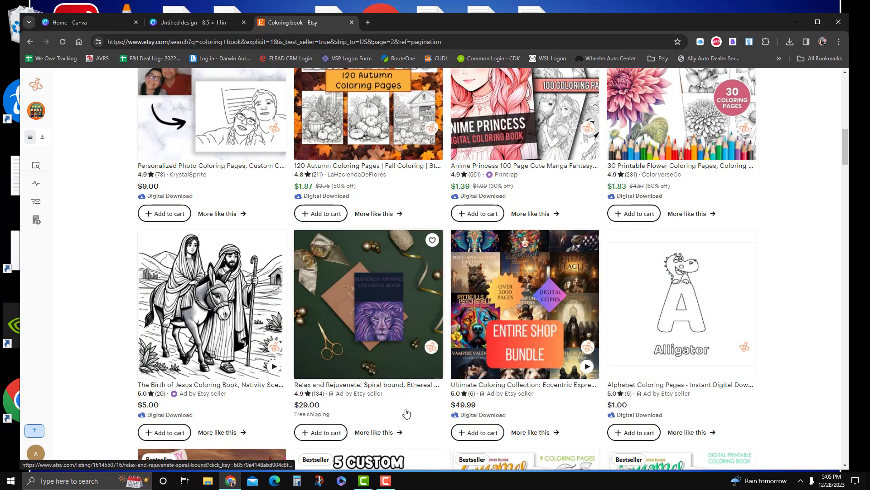
pyautogui.scroll(5, 327, 366)
pyautogui.scroll(-4, 355, 368)
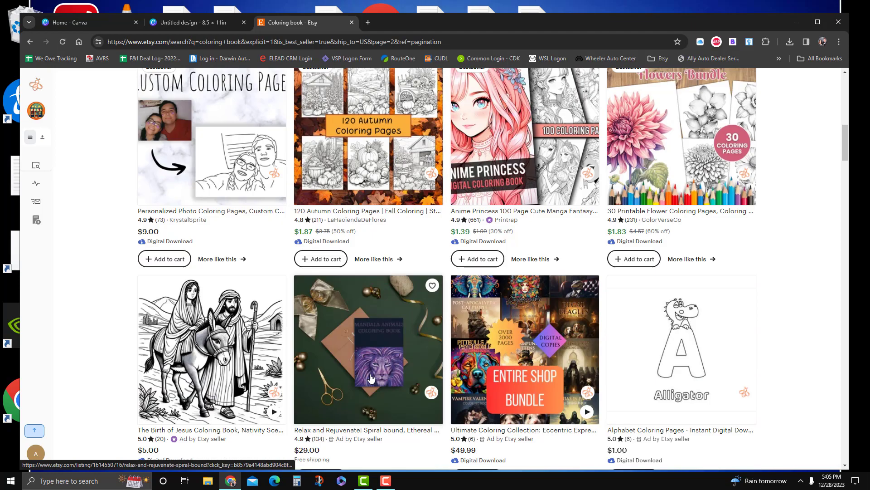
pyautogui.scroll(-3, 382, 391)
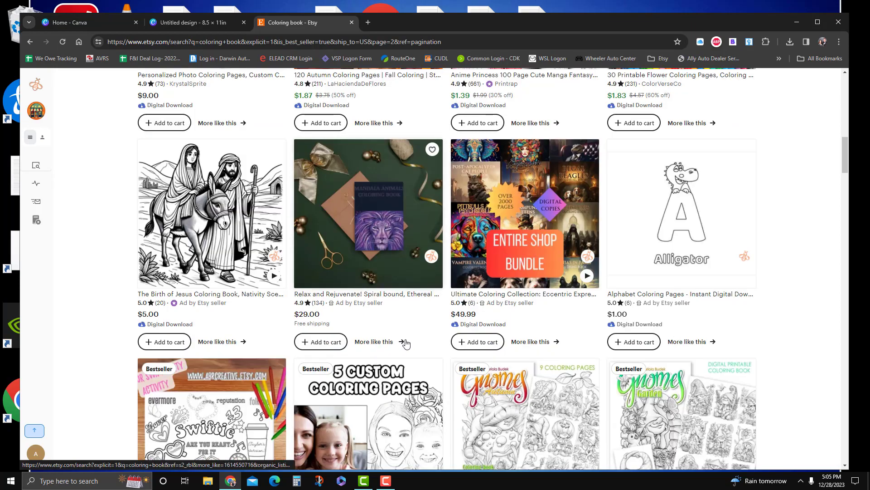
pyautogui.scroll(-3, 411, 343)
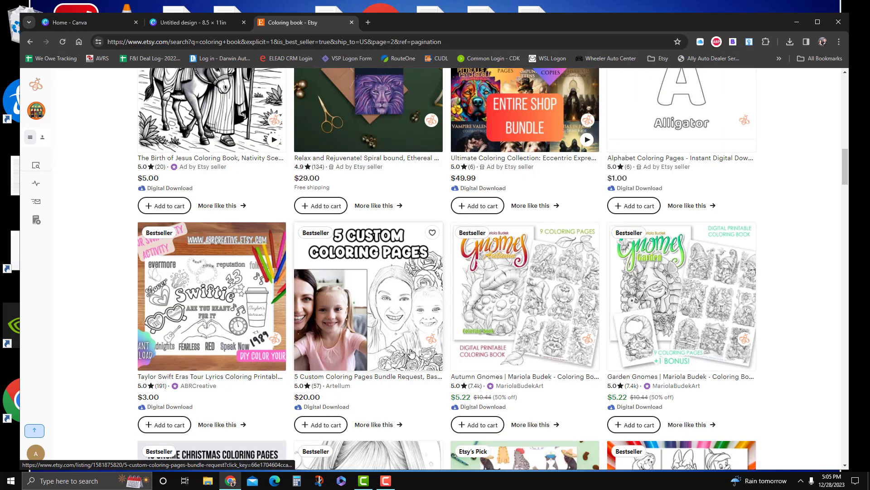
pyautogui.scroll(-4, 410, 356)
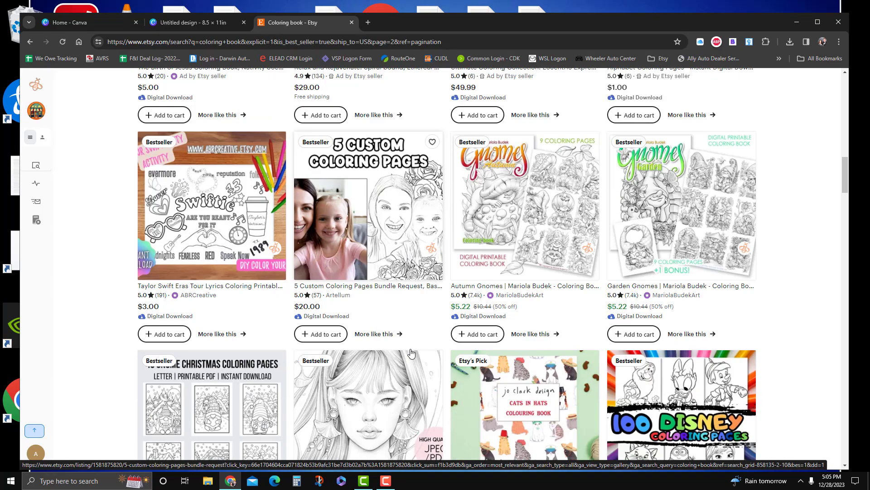
pyautogui.scroll(-3, 405, 369)
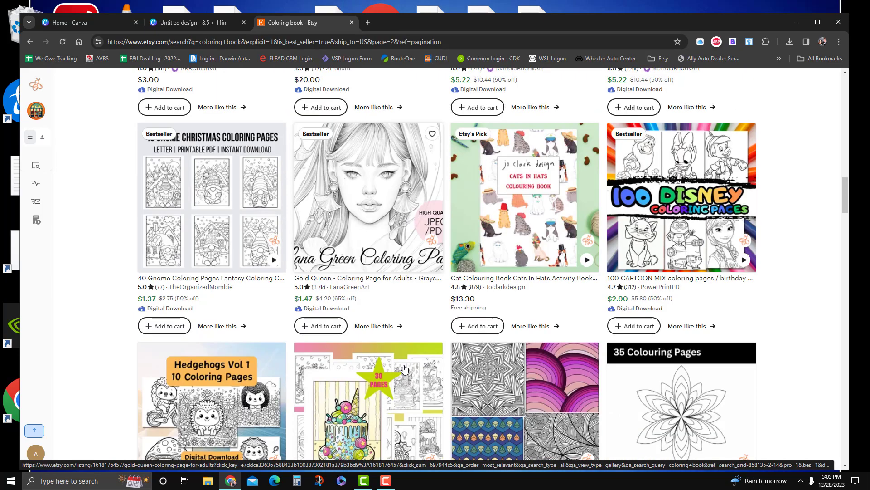
pyautogui.scroll(-4, 421, 396)
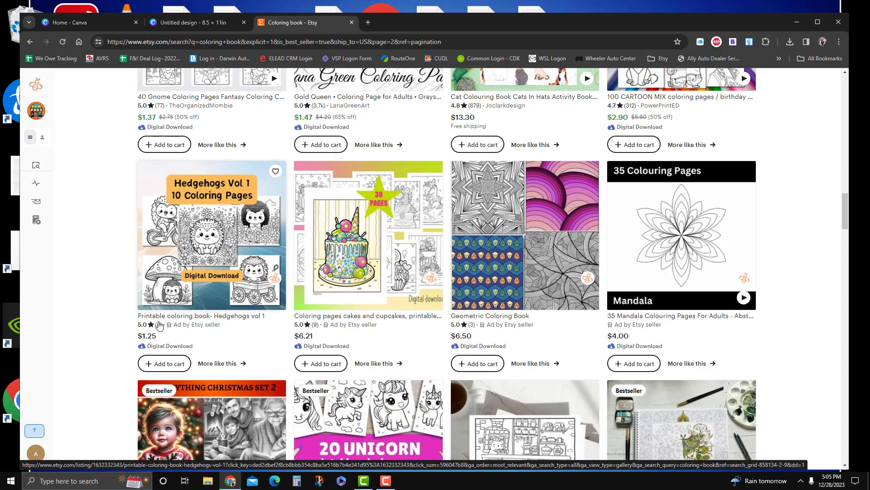
pyautogui.scroll(-4, 558, 381)
pyautogui.scroll(-1, 558, 382)
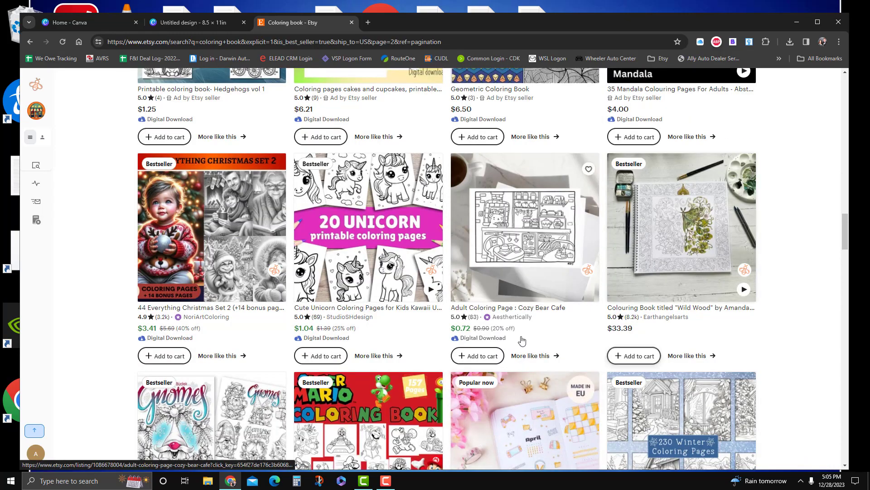
pyautogui.scroll(-1, 397, 364)
pyautogui.scroll(-1, 397, 364)
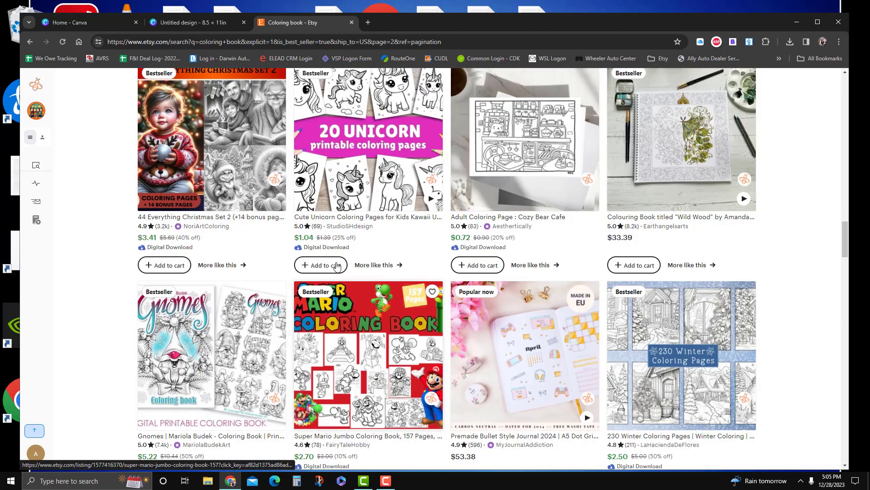
pyautogui.scroll(-4, 378, 406)
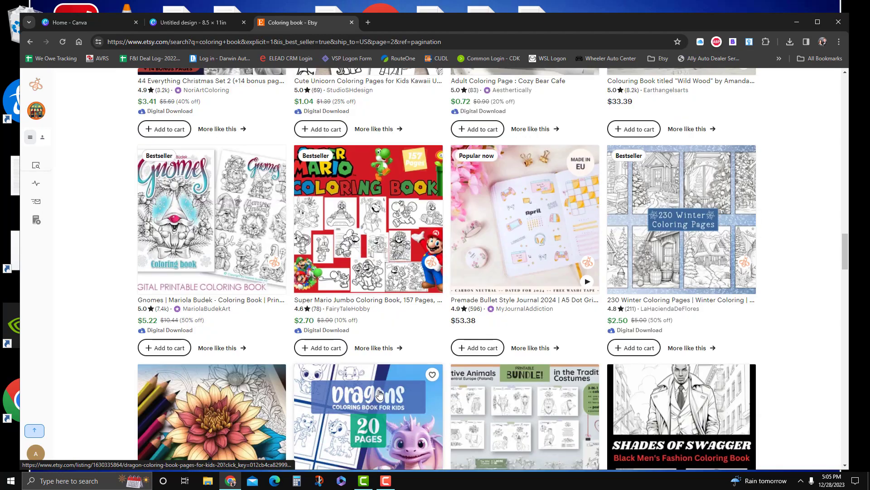
pyautogui.scroll(-3, 404, 413)
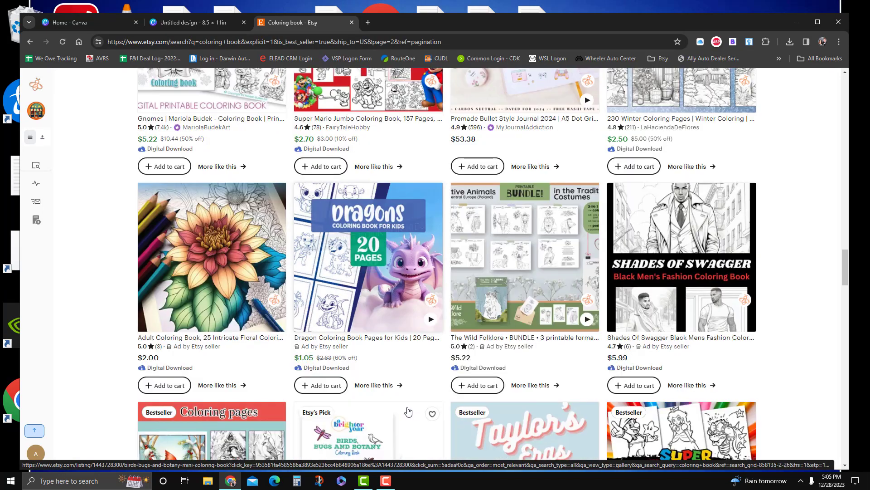
pyautogui.scroll(-4, 405, 421)
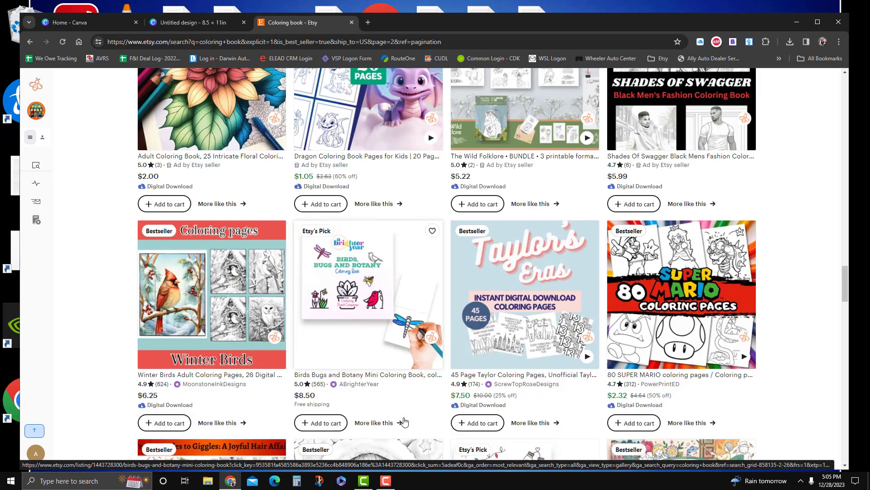
pyautogui.scroll(-3, 353, 419)
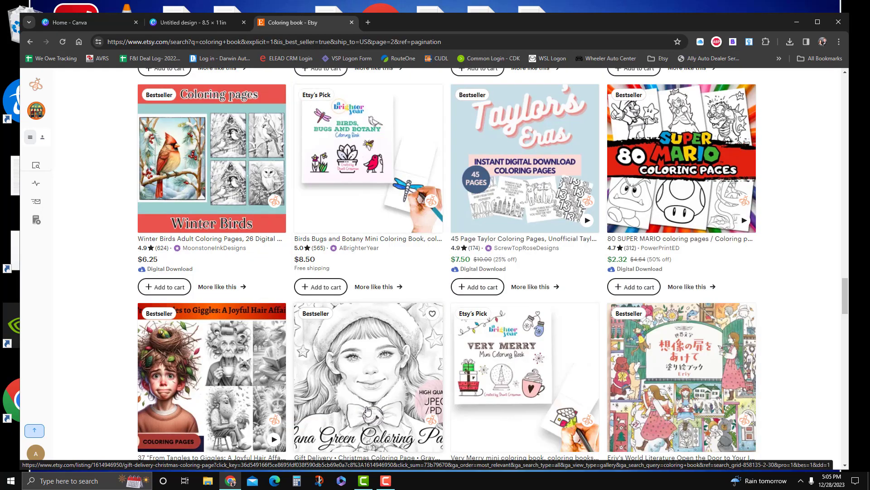
pyautogui.scroll(-4, 414, 384)
pyautogui.scroll(20, 415, 380)
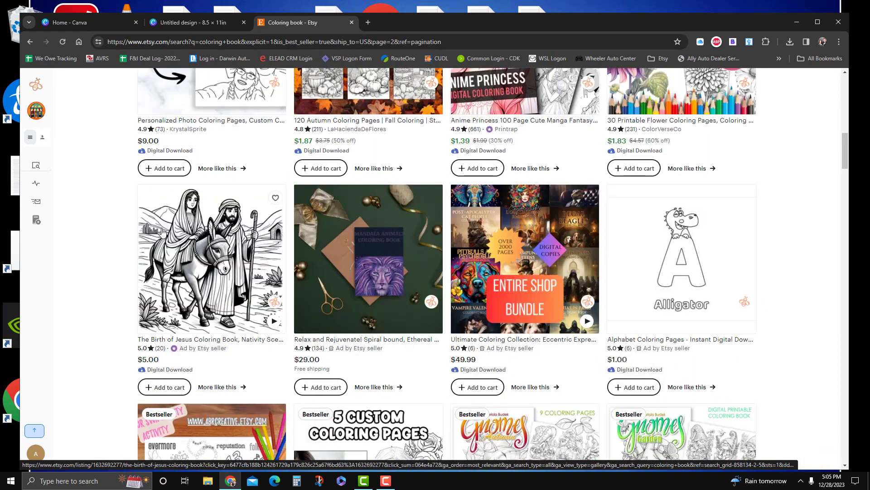
# Switch to the Canva design and add a subheading reading "Cute Cottages" to the page 1 cover
pyautogui.click(195, 22)
pyautogui.scroll(10, 43, 179)
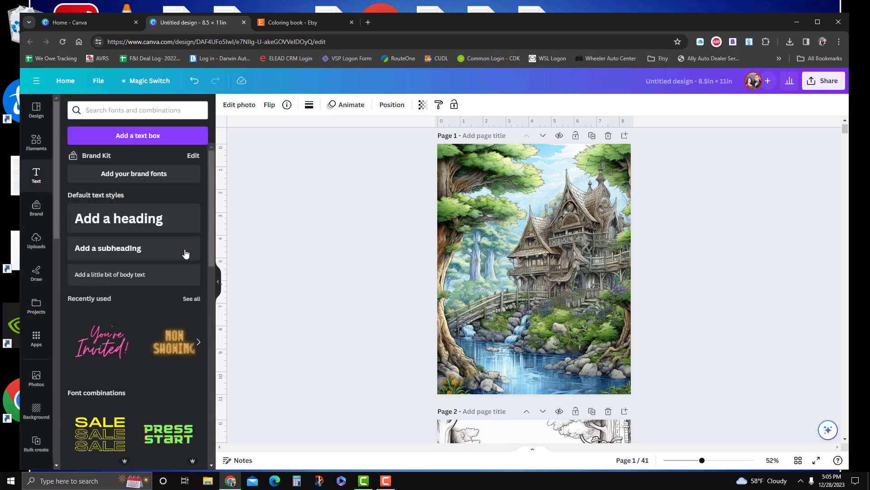
pyautogui.click(141, 252)
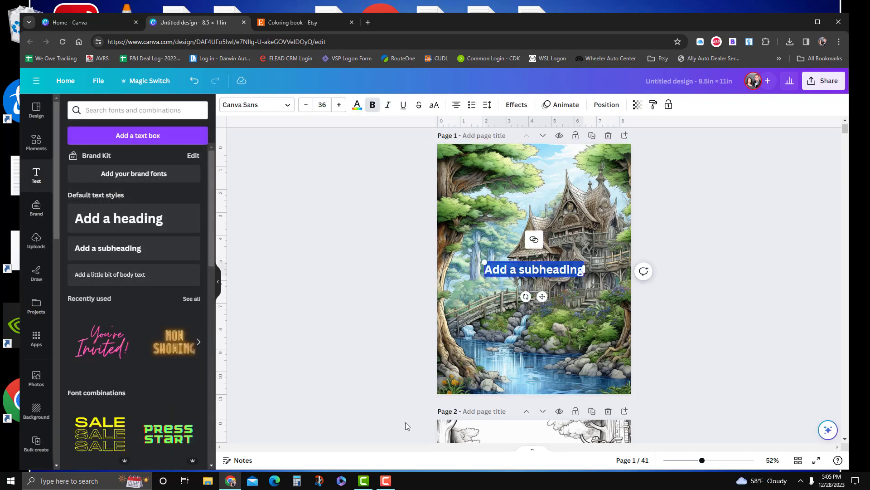
pyautogui.scroll(-10, 149, 371)
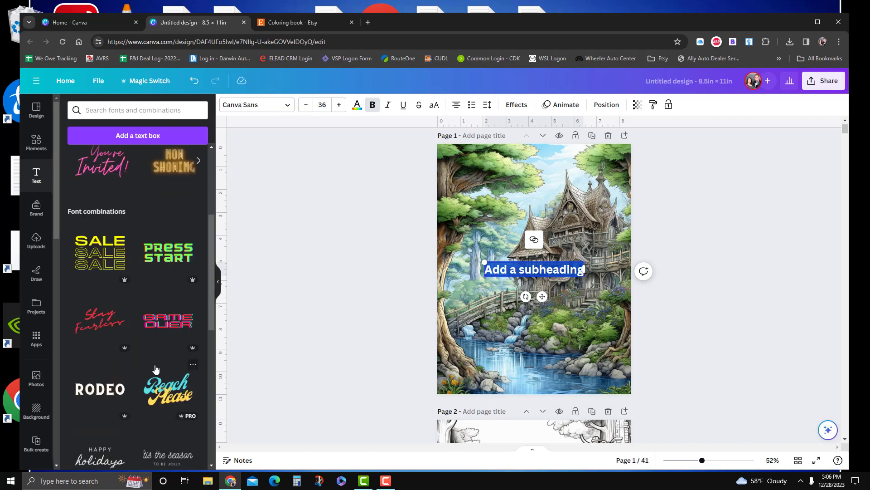
pyautogui.scroll(-4, 145, 374)
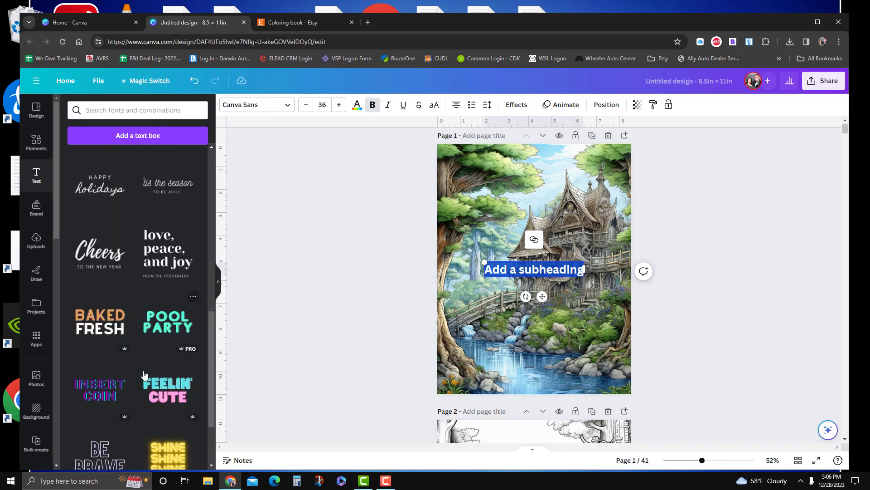
pyautogui.scroll(2, 142, 366)
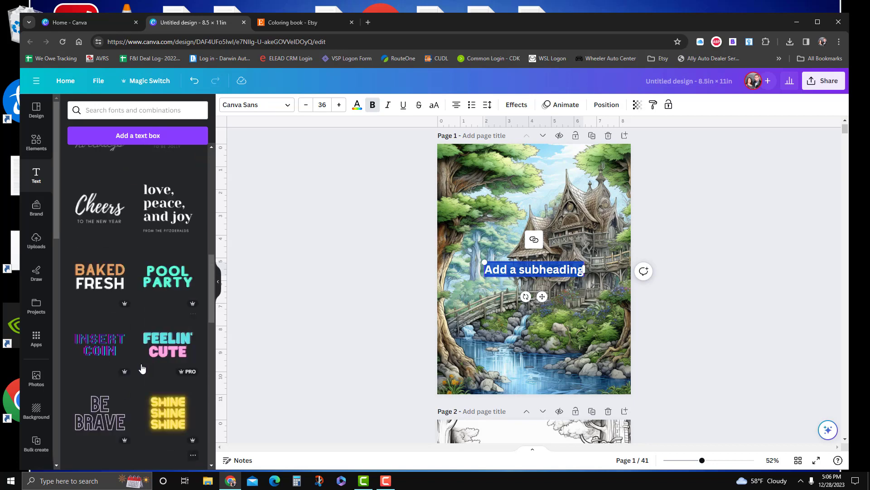
pyautogui.scroll(-2, 136, 365)
pyautogui.scroll(-3, 133, 370)
pyautogui.scroll(16, 133, 408)
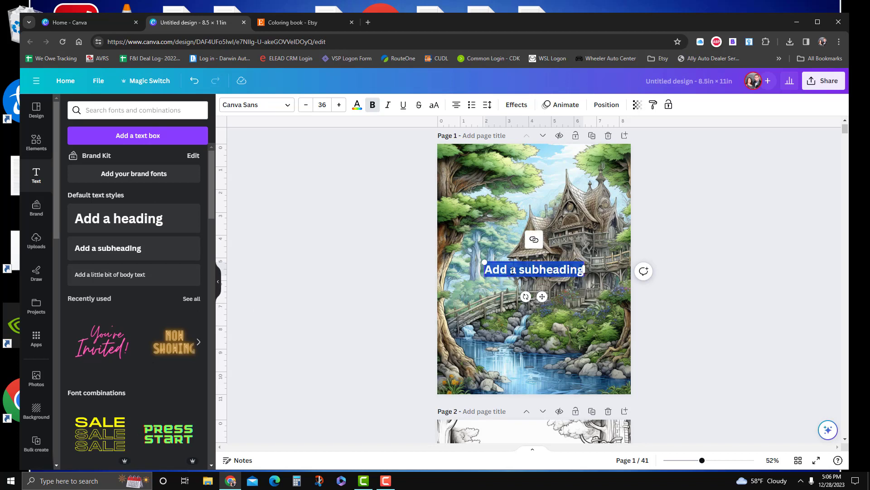
pyautogui.write('Cute Co')
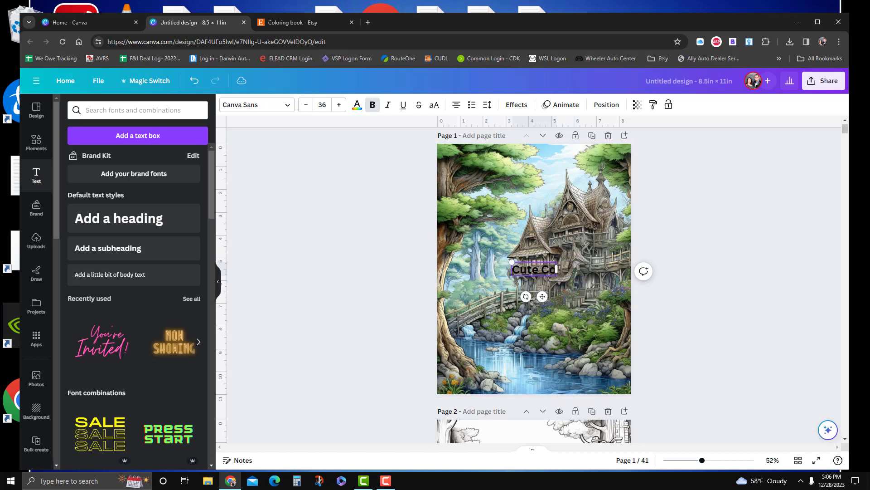
pyautogui.write('ttages')
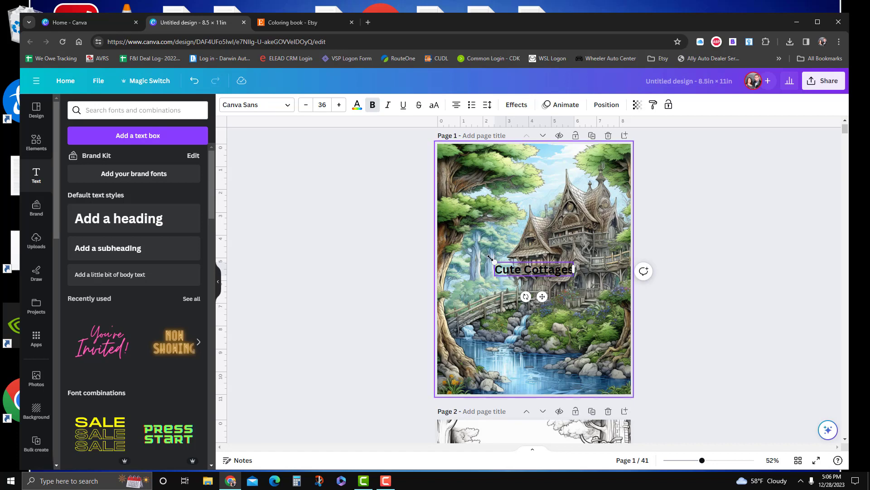
# Enlarge the "Cute Cottages" title to about 63.4 font size and move it over the water near the bottom of the cover
pyautogui.moveTo(495, 262); pyautogui.dragTo(448, 178)
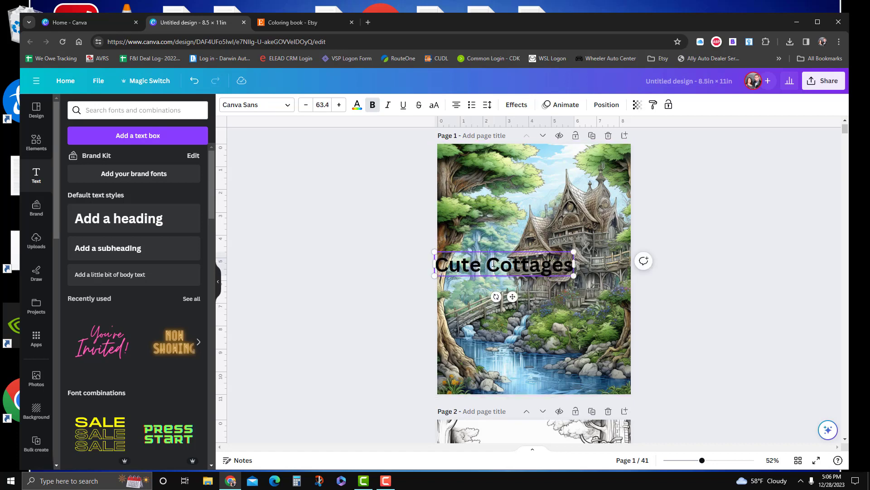
pyautogui.click(529, 234)
pyautogui.moveTo(520, 270); pyautogui.dragTo(549, 350)
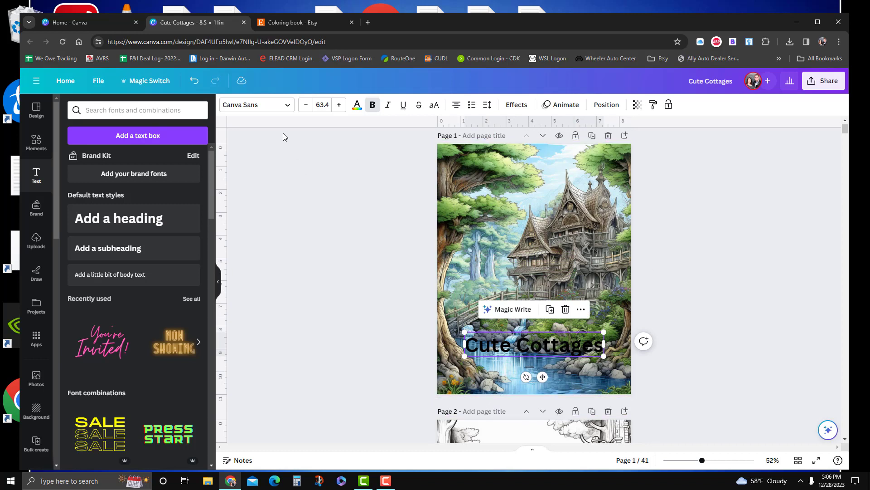
# Try the Brand Kit gold, peach and yellow as text colors for the "Cute Cottages" title
pyautogui.click(287, 106)
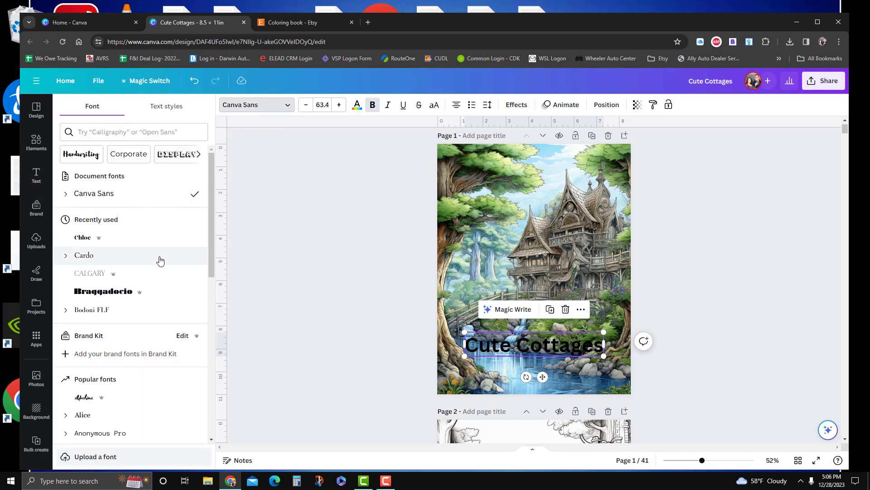
pyautogui.scroll(-1, 136, 302)
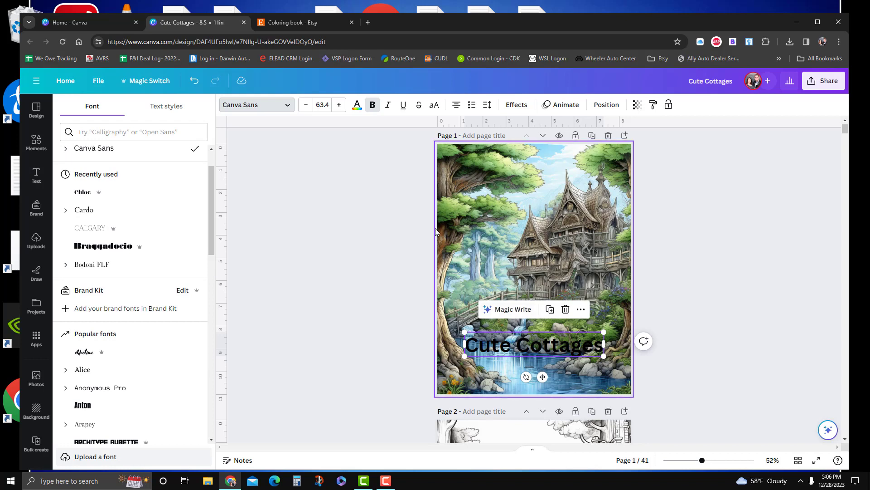
pyautogui.click(357, 105)
pyautogui.click(125, 236)
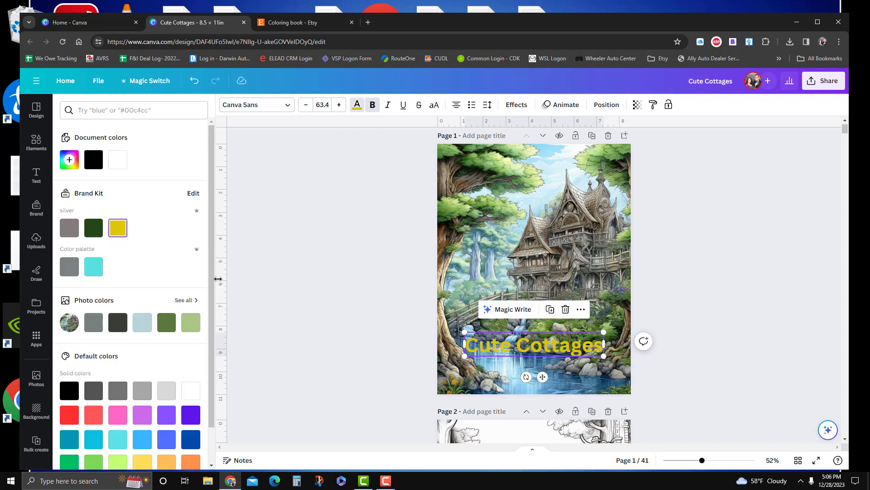
pyautogui.scroll(-1, 169, 391)
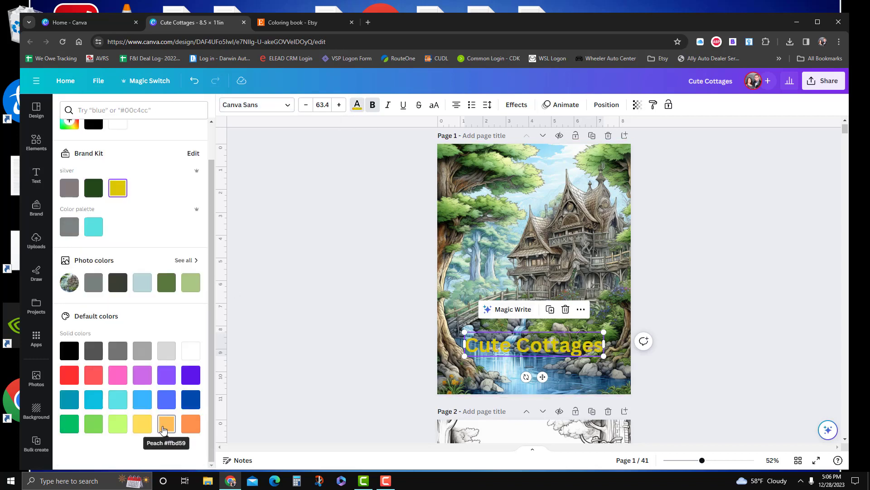
pyautogui.click(166, 424)
pyautogui.click(147, 428)
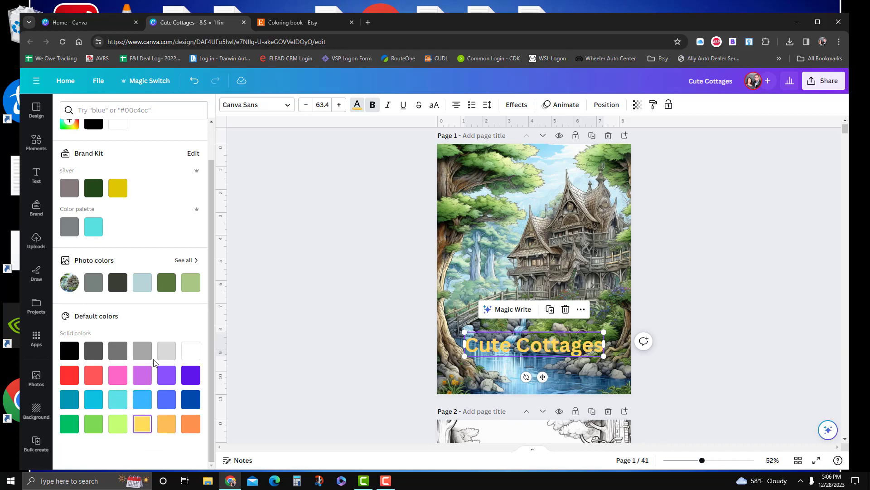
# Compare purple, blue, lime and teal shades on the "Cute Cottages" title and settle on light blue as its text color
pyautogui.click(167, 379)
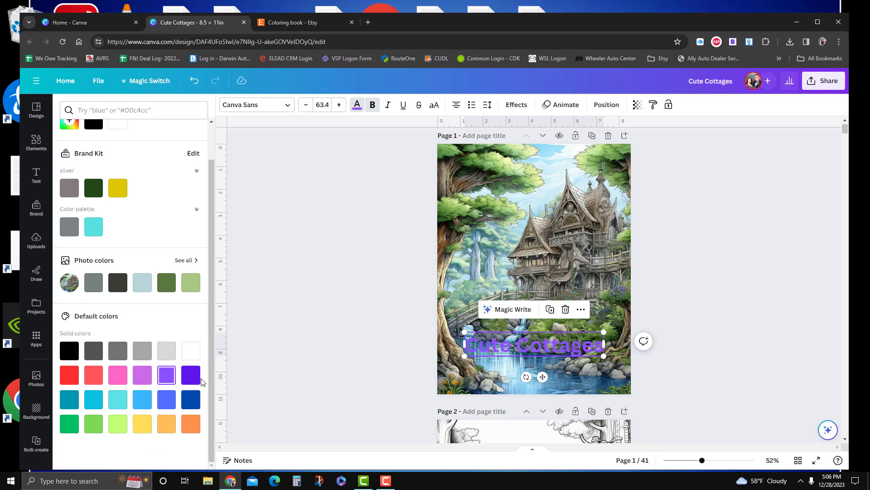
pyautogui.click(188, 381)
pyautogui.click(166, 399)
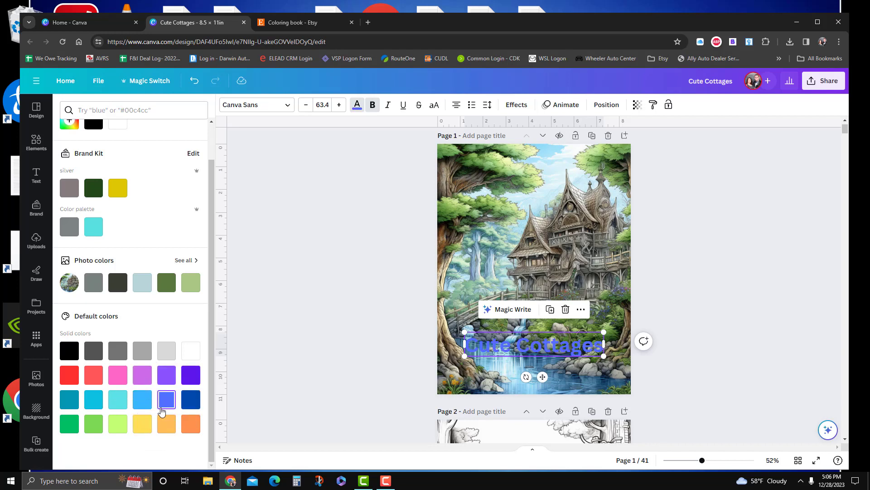
pyautogui.click(145, 403)
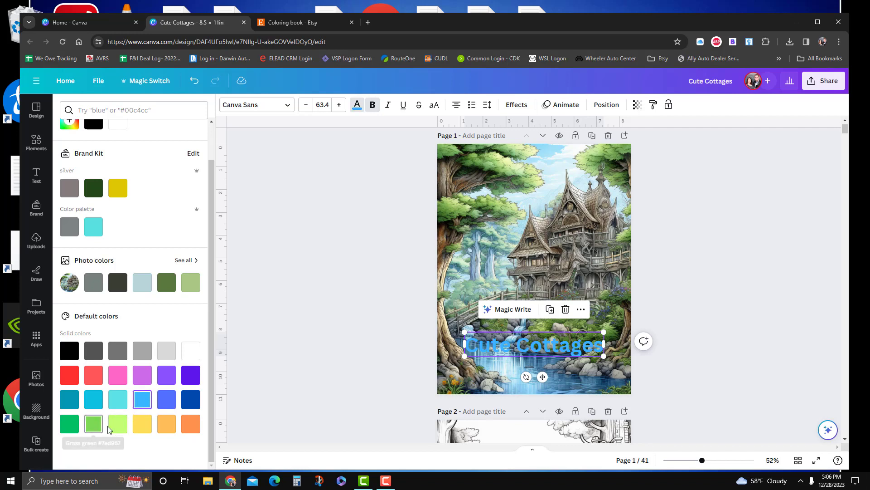
pyautogui.click(119, 427)
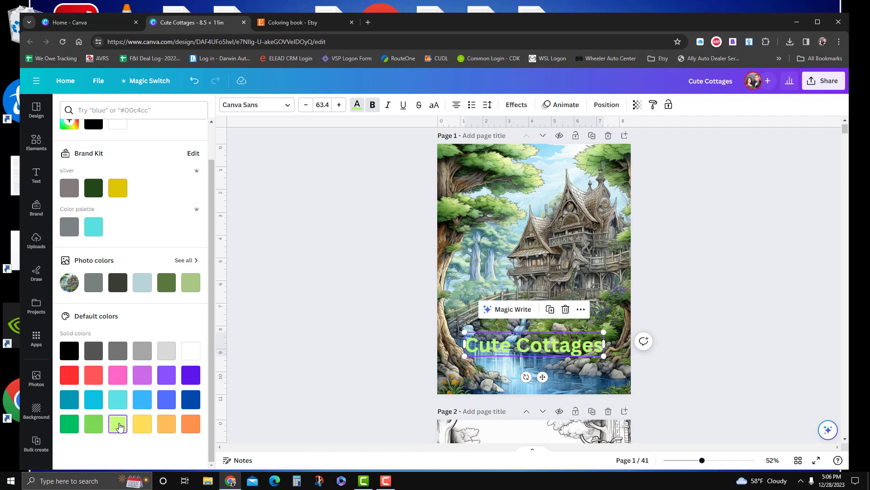
pyautogui.click(137, 407)
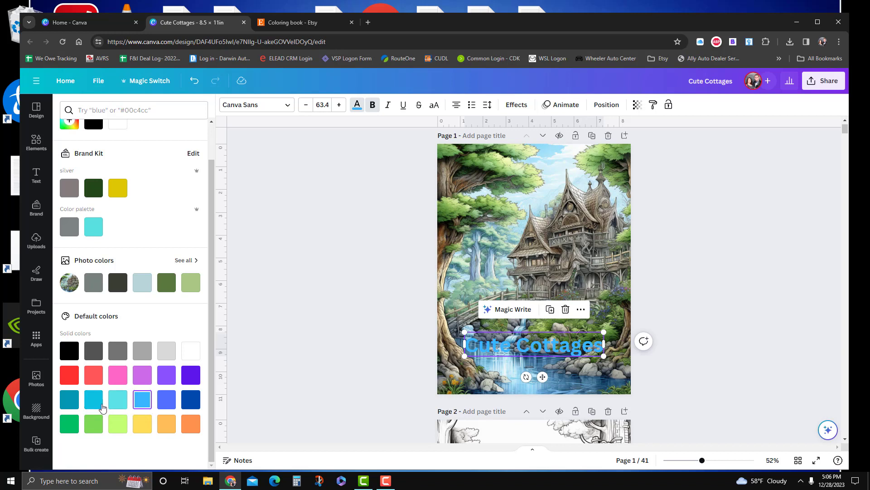
pyautogui.click(94, 399)
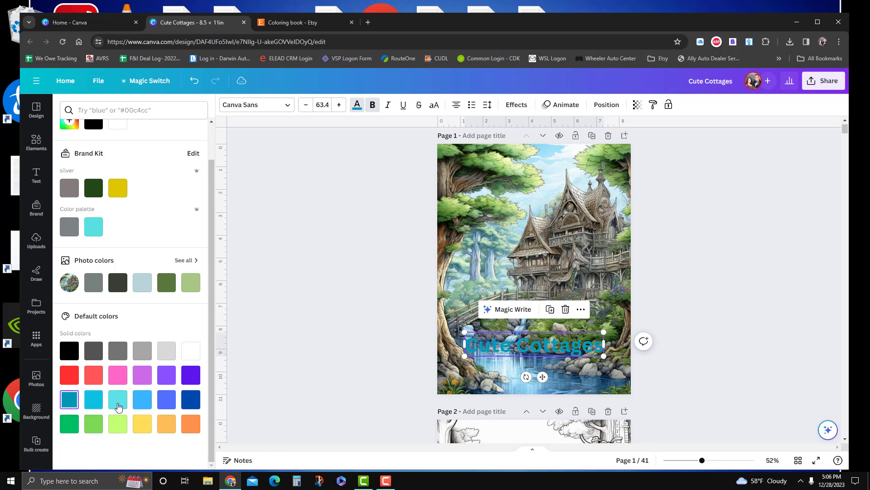
pyautogui.click(144, 406)
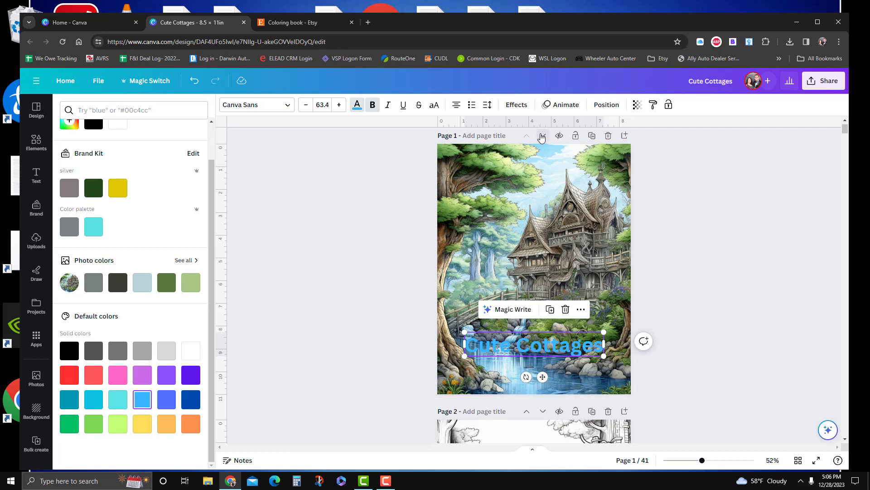
# Apply the Outline effect to the "Cute Cottages" title and set the outline color to black
pyautogui.click(516, 105)
pyautogui.click(181, 224)
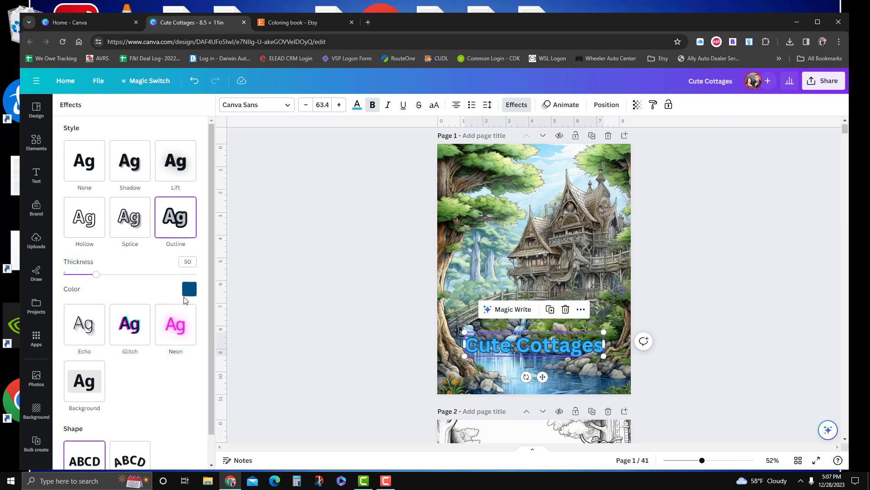
pyautogui.click(189, 289)
pyautogui.scroll(-3, 81, 404)
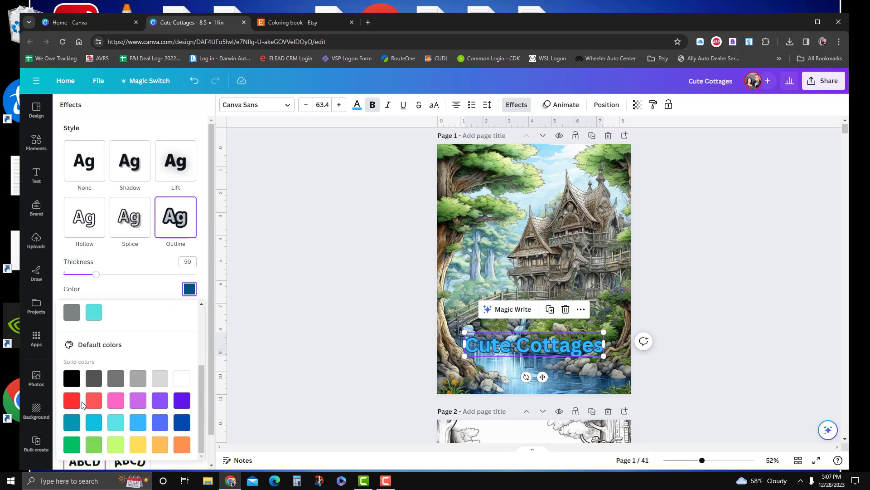
pyautogui.click(71, 378)
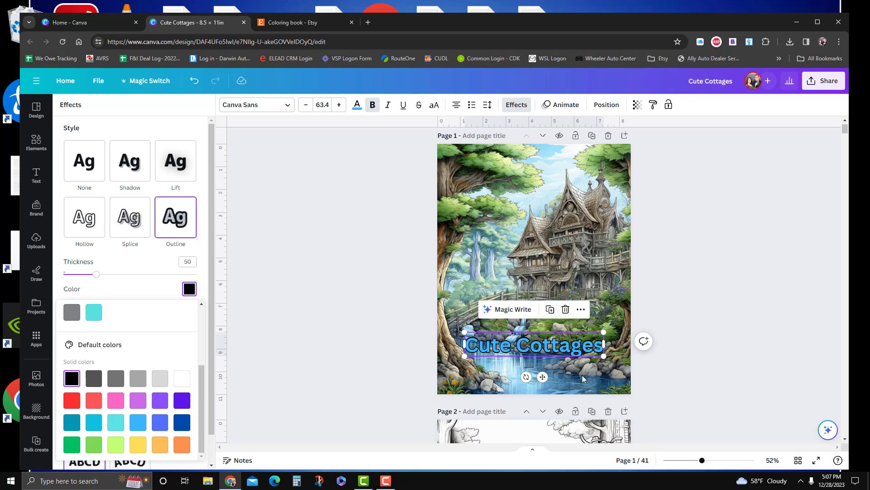
# Enlarge the "Cute Cottages" title to about 121 font size
pyautogui.moveTo(603, 356); pyautogui.dragTo(665, 418)
pyautogui.moveTo(554, 343); pyautogui.dragTo(525, 321)
pyautogui.click(533, 336)
pyautogui.press('Return')
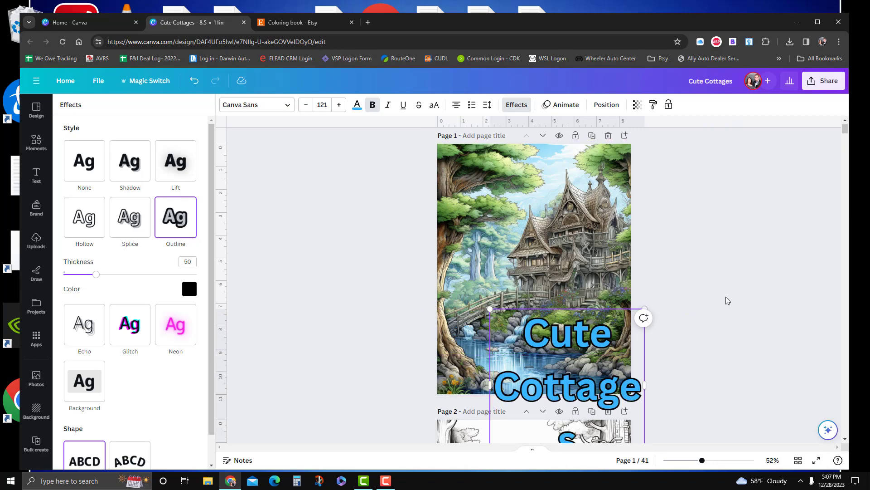
pyautogui.moveTo(589, 331); pyautogui.dragTo(543, 295)
pyautogui.click(376, 321)
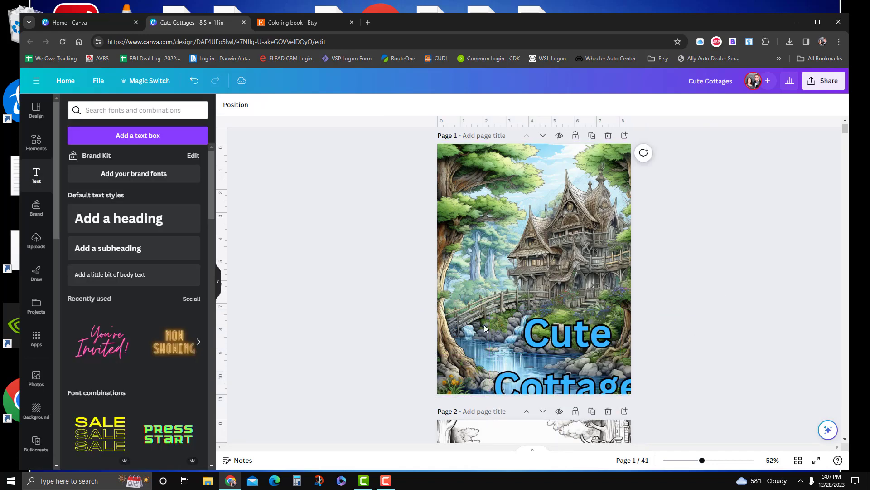
# Widen the title's text box so "Cottages" fits on one line, and place the title across the lower part of the cover
pyautogui.moveTo(538, 345); pyautogui.dragTo(494, 274)
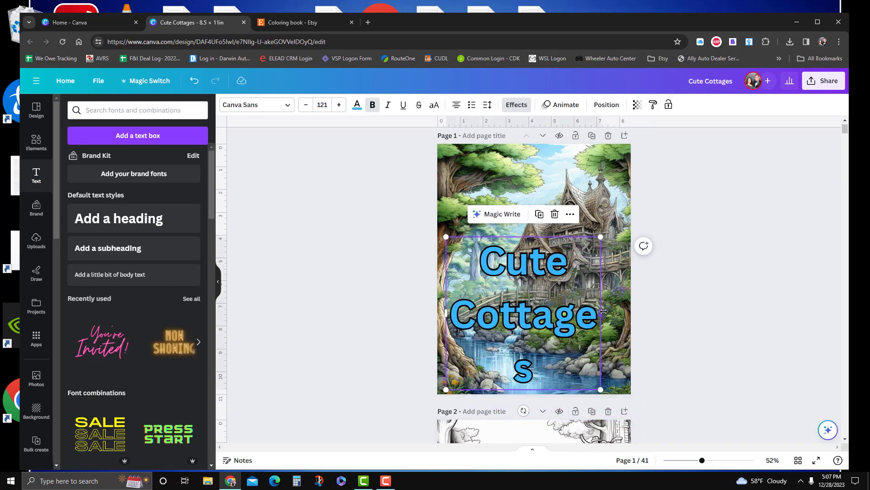
pyautogui.moveTo(604, 311); pyautogui.dragTo(620, 313)
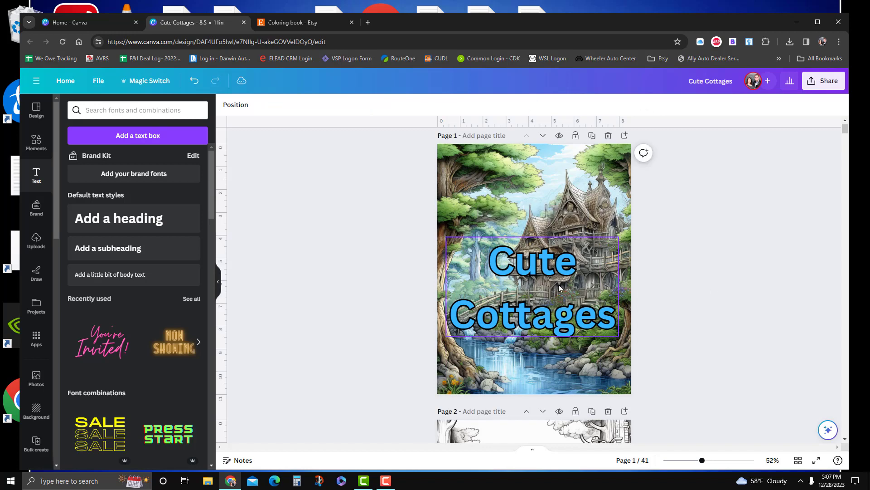
pyautogui.moveTo(560, 290); pyautogui.dragTo(561, 342)
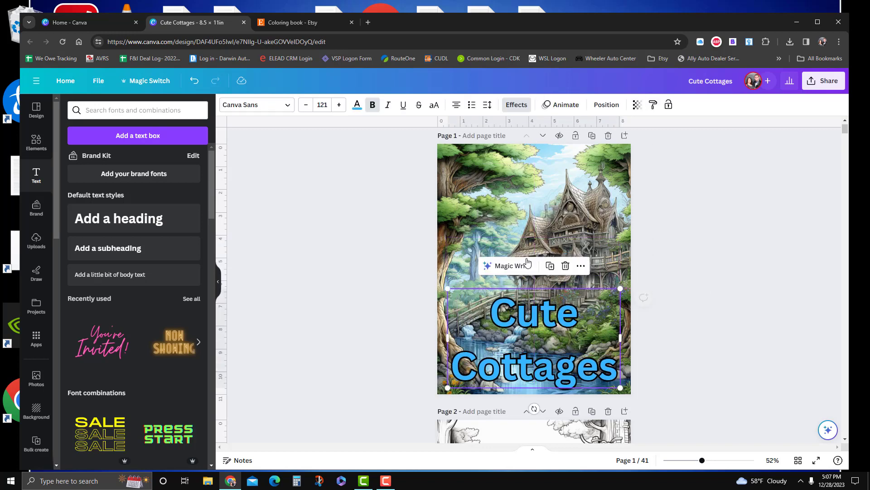
# Tighten the line spacing between "Cute" and "Cottages" and shift the title slightly down over the water
pyautogui.click(487, 106)
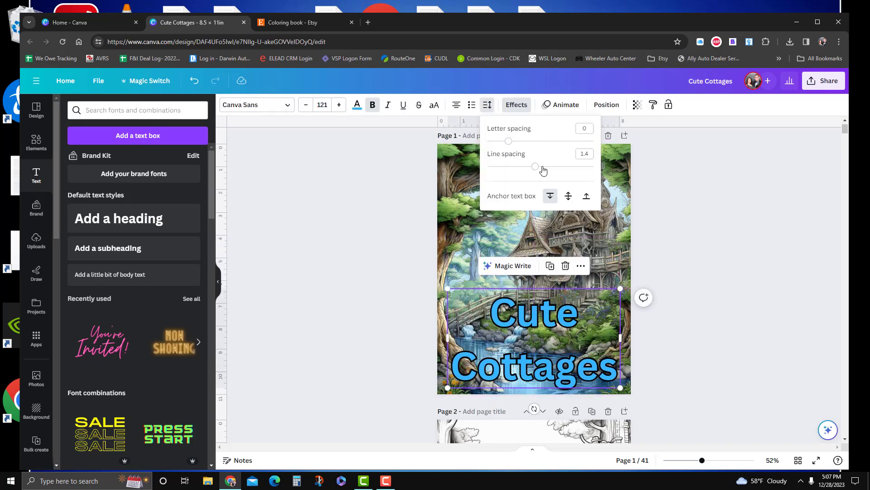
pyautogui.moveTo(536, 169); pyautogui.dragTo(510, 177)
pyautogui.click(702, 286)
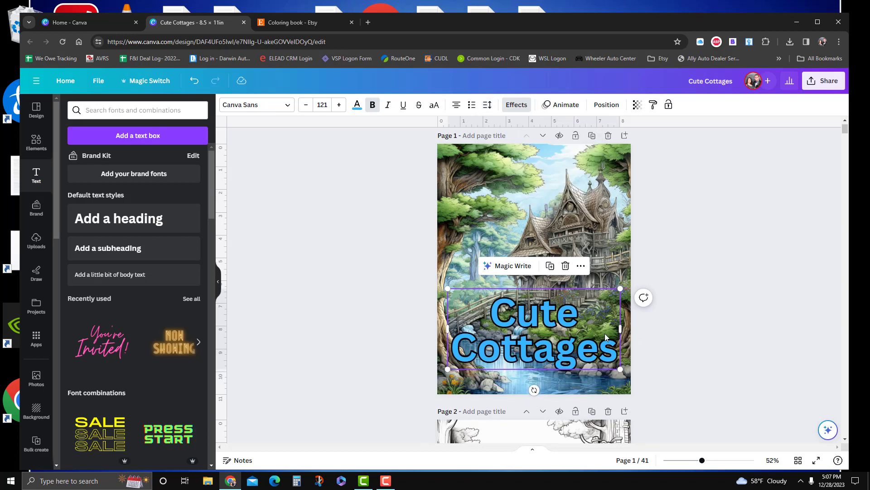
pyautogui.moveTo(508, 328); pyautogui.dragTo(507, 344)
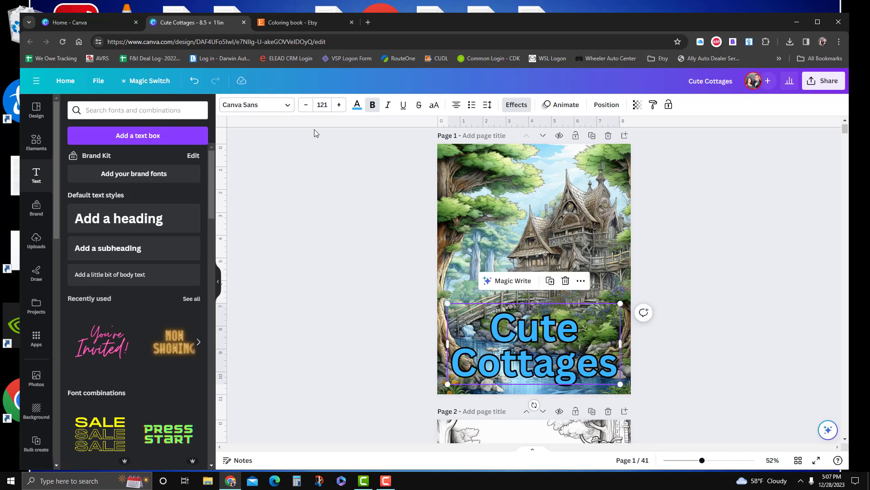
# Try the Calgary, Braggadocio, Bodoni FLF and Advetime fonts on the "Cute Cottages" title
pyautogui.click(279, 108)
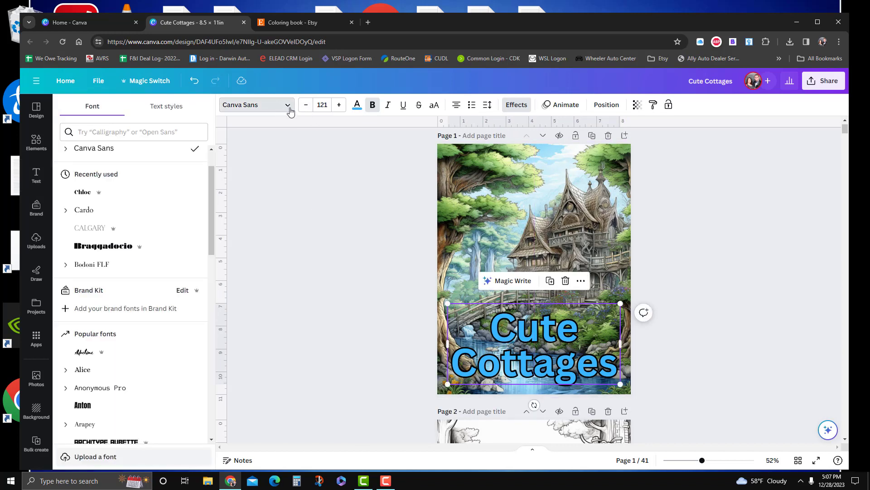
pyautogui.click(103, 230)
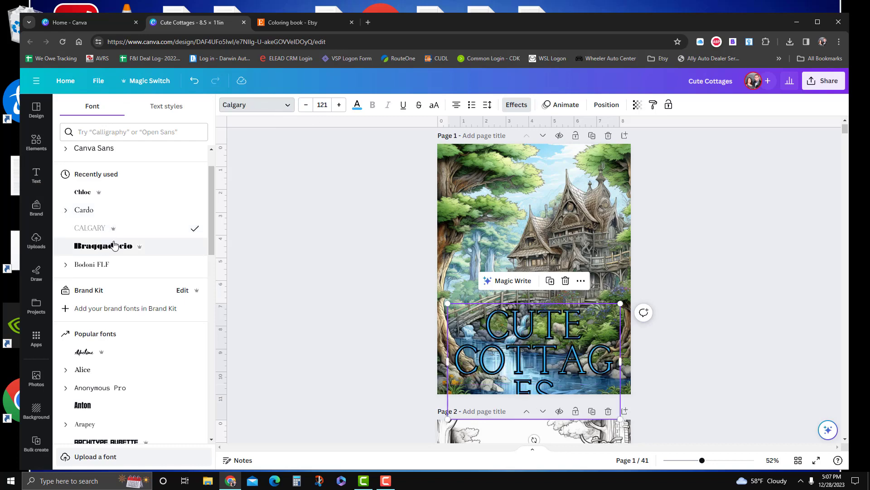
pyautogui.click(115, 254)
pyautogui.click(105, 264)
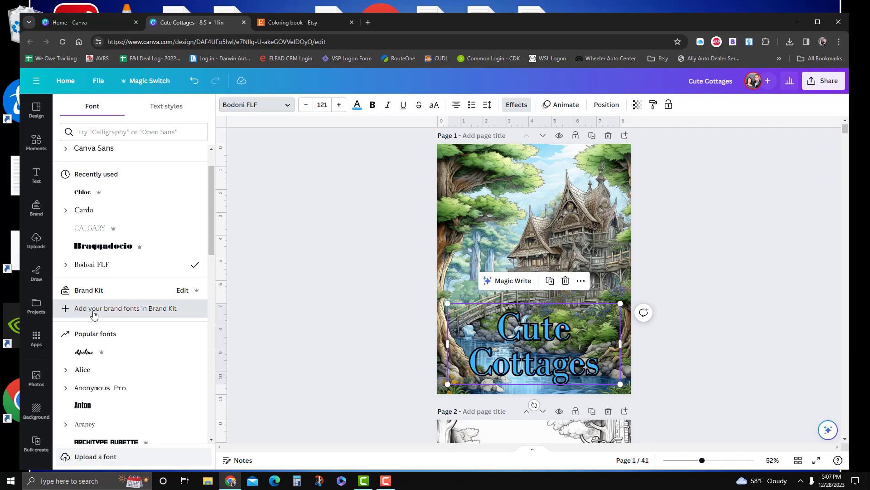
pyautogui.click(90, 307)
pyautogui.click(641, 128)
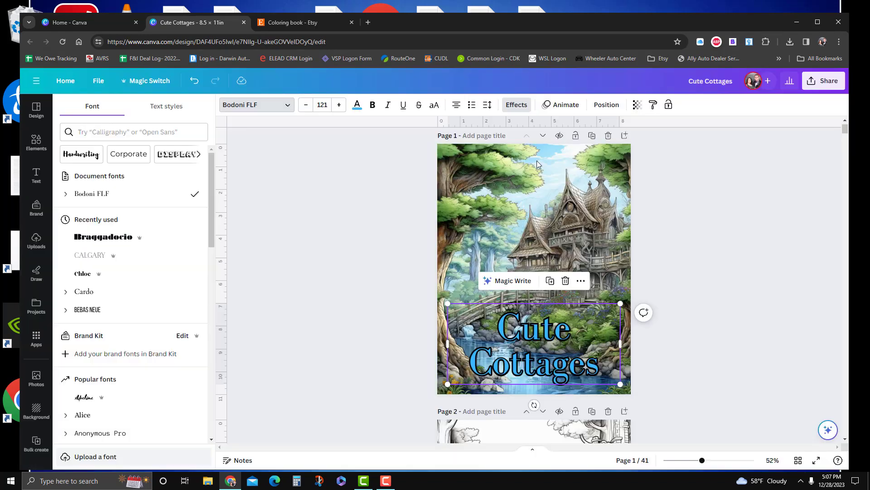
pyautogui.click(110, 396)
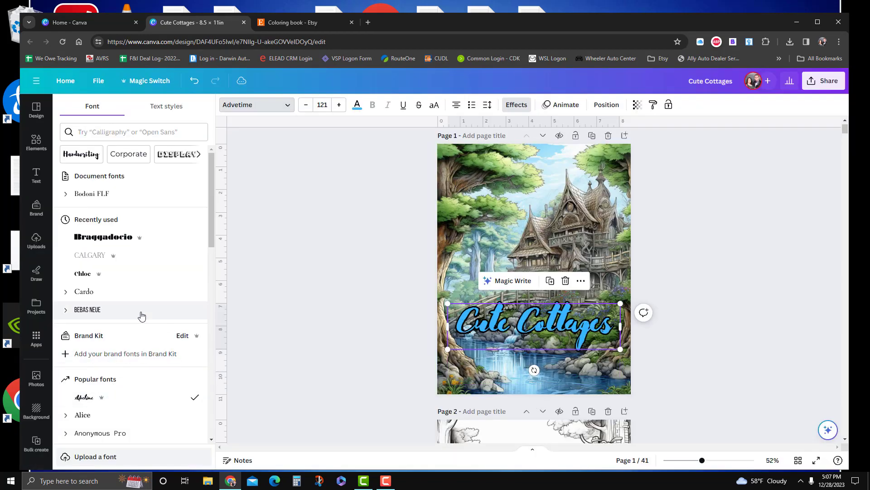
pyautogui.scroll(-4, 140, 311)
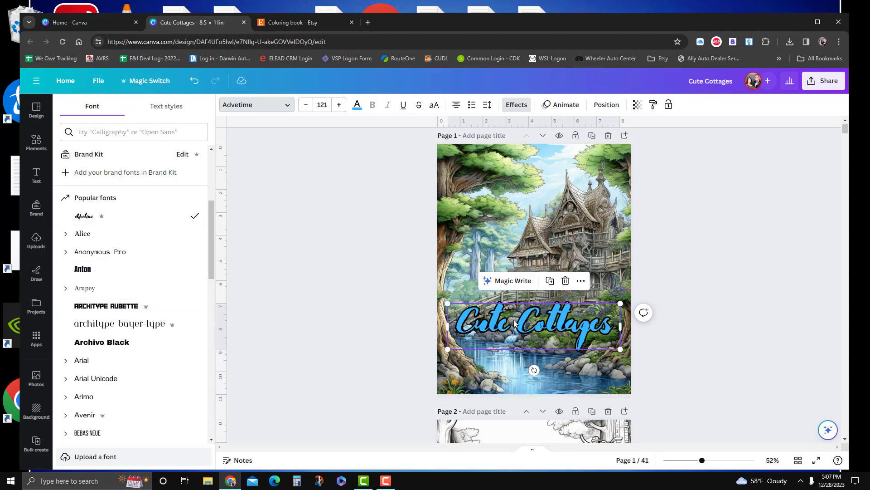
# Try the Alice, Anonymous Pro, Anton and Arapey fonts on the cover title
pyautogui.click(87, 235)
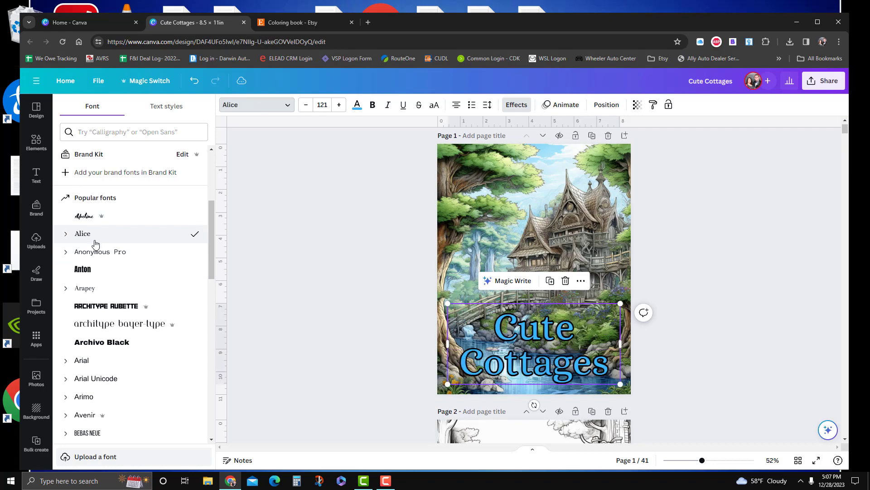
pyautogui.click(109, 257)
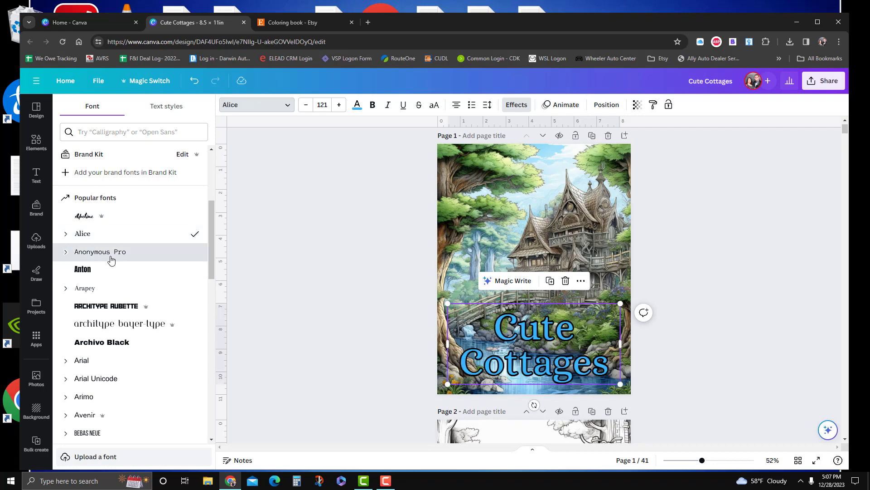
pyautogui.click(95, 271)
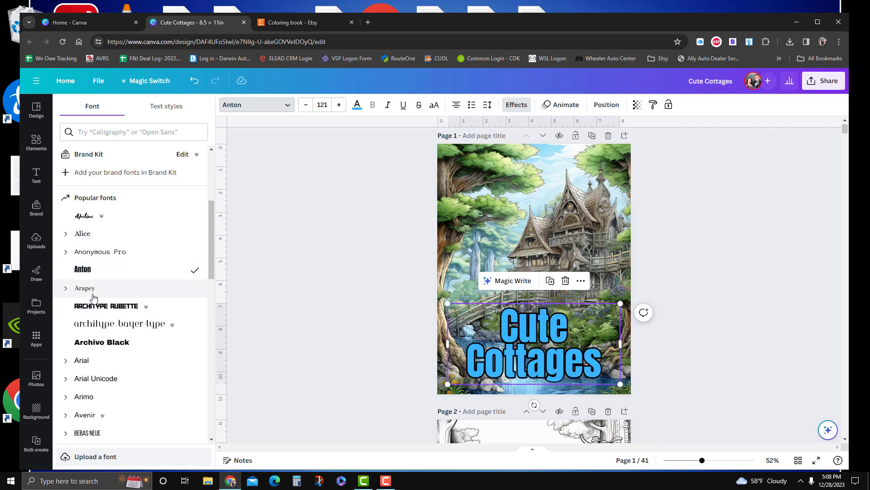
pyautogui.click(95, 291)
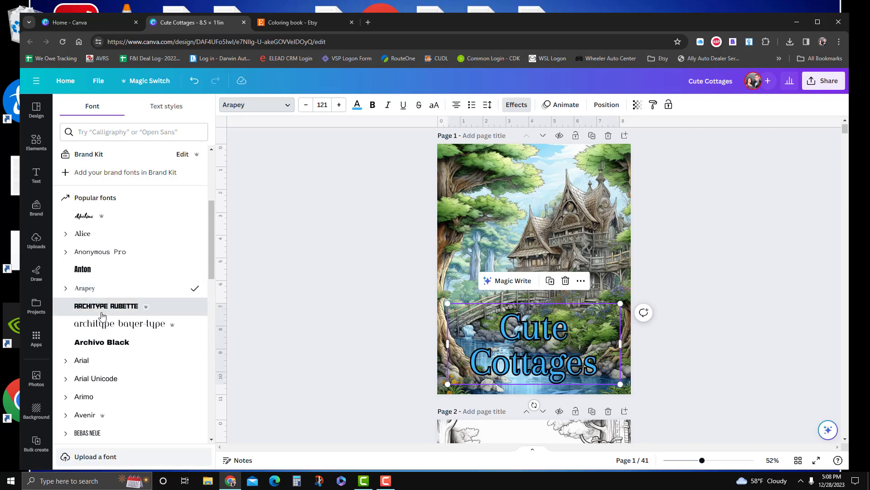
# Try the Architype Aubette, Architype Bayer-Type, Archivo Black, Arial, Arial Unicode and Arimo fonts on the cover title
pyautogui.click(101, 312)
pyautogui.click(109, 327)
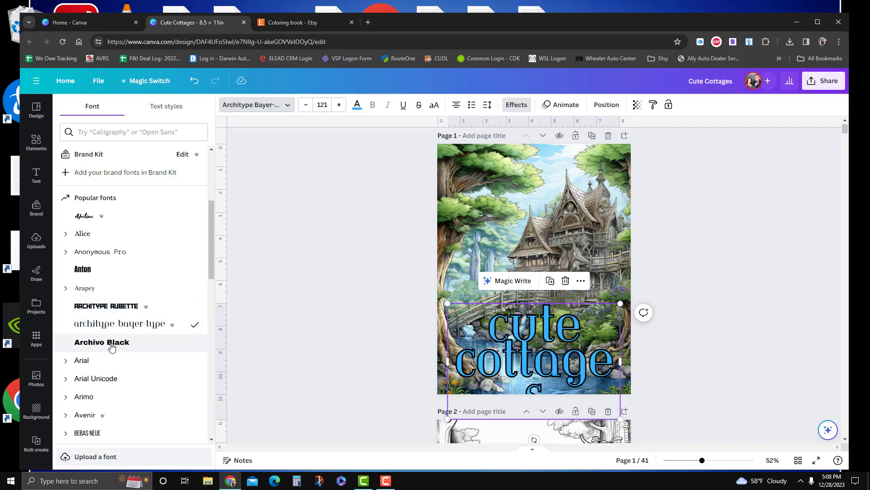
pyautogui.click(112, 344)
pyautogui.click(97, 362)
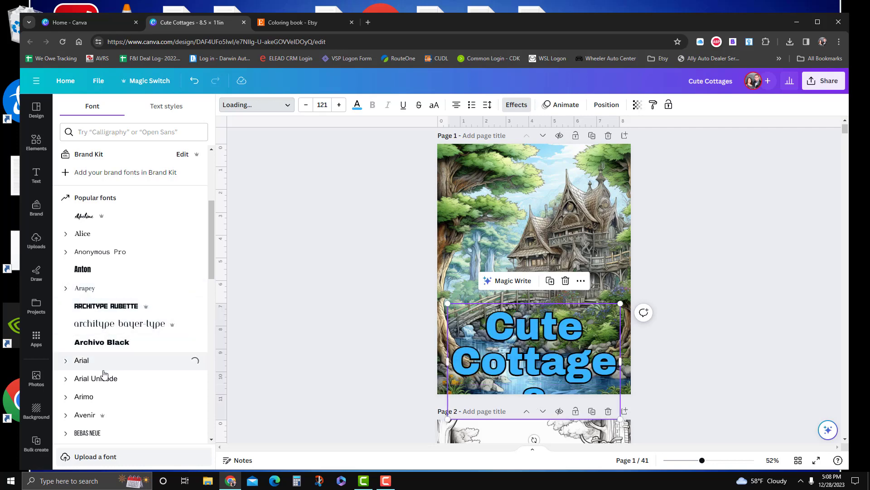
pyautogui.click(104, 381)
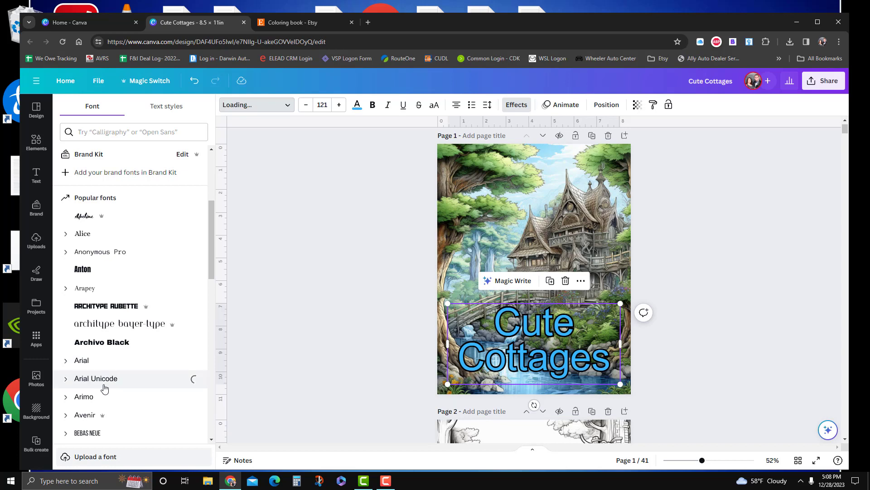
pyautogui.click(100, 398)
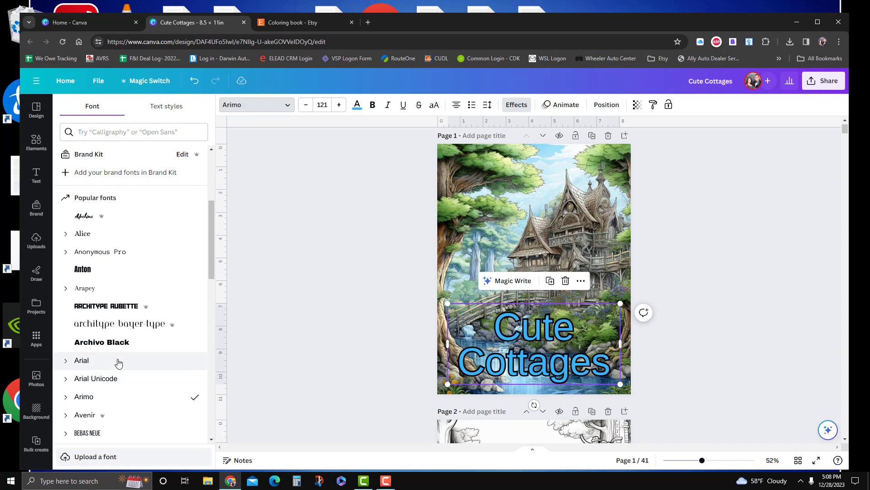
# Try the Benedict, Binate, Bodoni FLF, Braggadocio and Bright fonts on the cover title
pyautogui.scroll(-4, 113, 361)
pyautogui.click(97, 295)
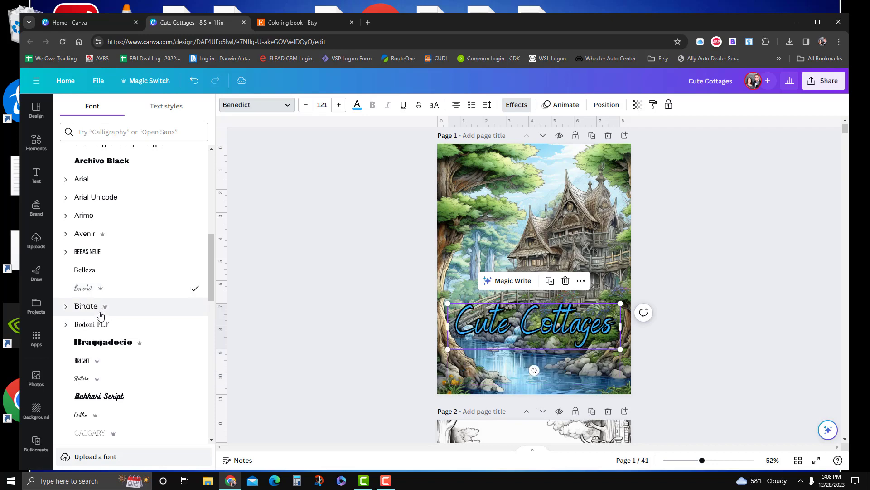
pyautogui.click(101, 314)
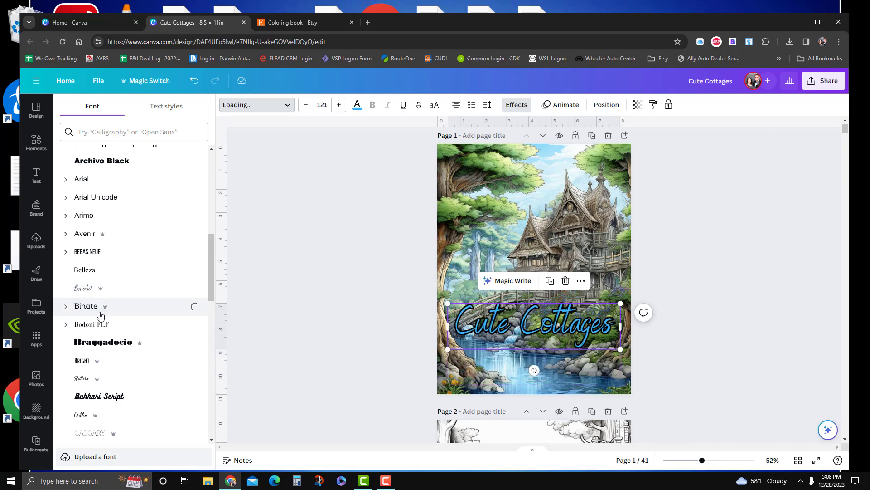
pyautogui.click(105, 334)
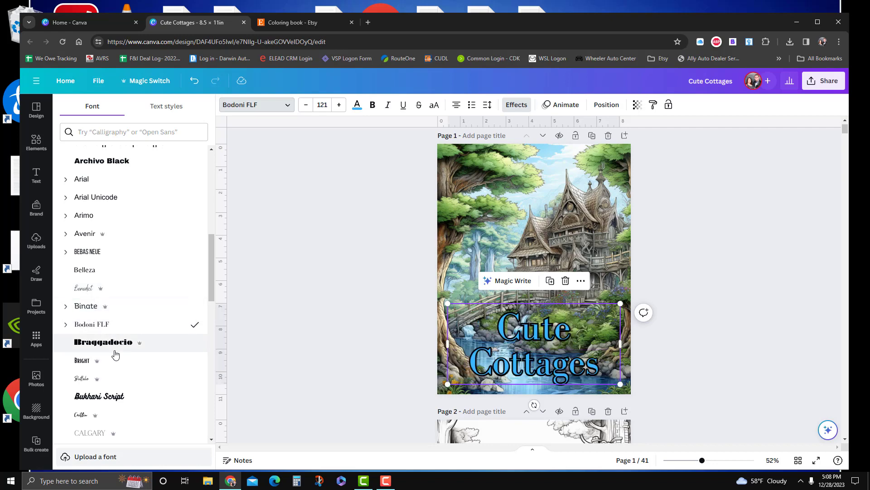
pyautogui.click(114, 349)
pyautogui.click(109, 369)
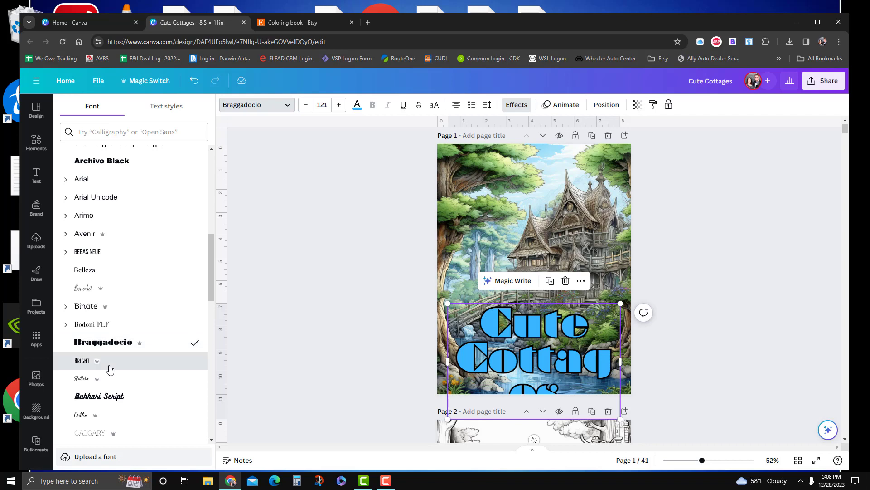
# Try the Buffalo, Bukhari Script, Cardo and Cheque fonts on the cover title
pyautogui.click(105, 381)
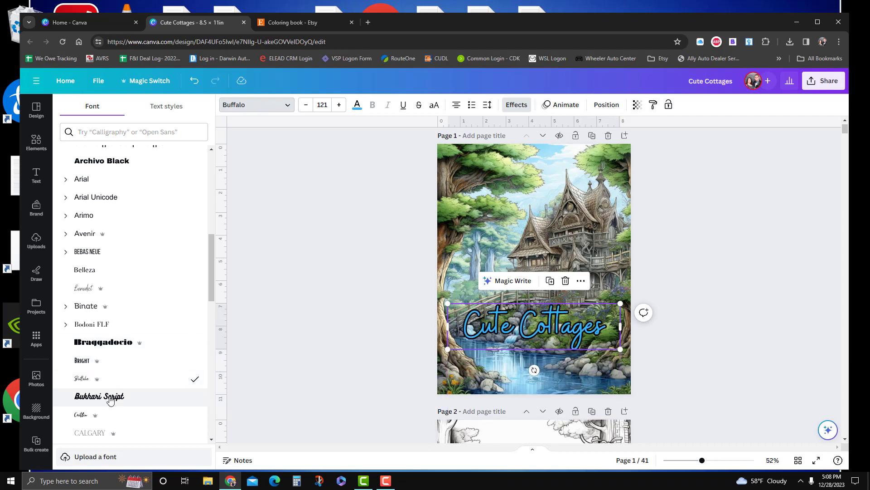
pyautogui.click(110, 396)
pyautogui.scroll(-2, 113, 415)
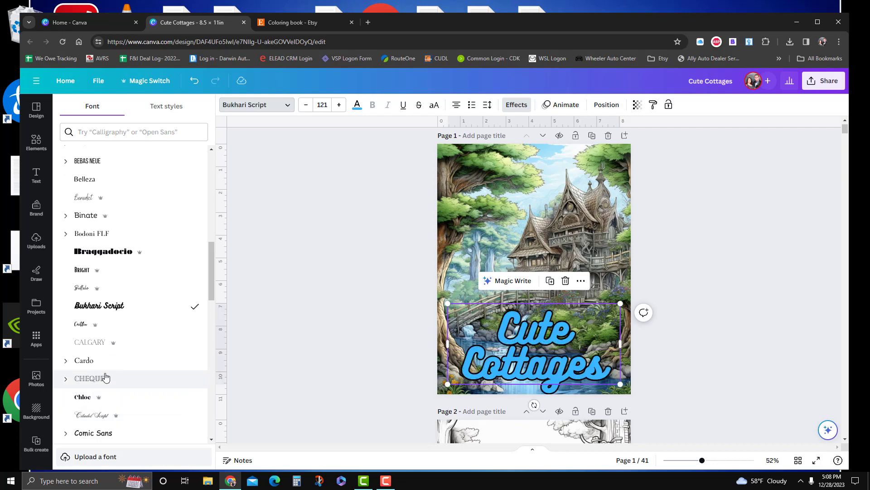
pyautogui.click(110, 327)
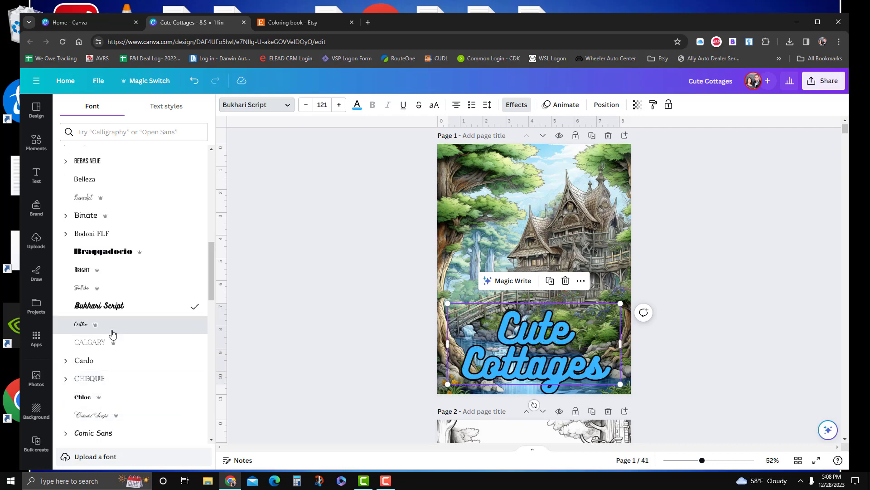
pyautogui.click(107, 363)
pyautogui.click(109, 383)
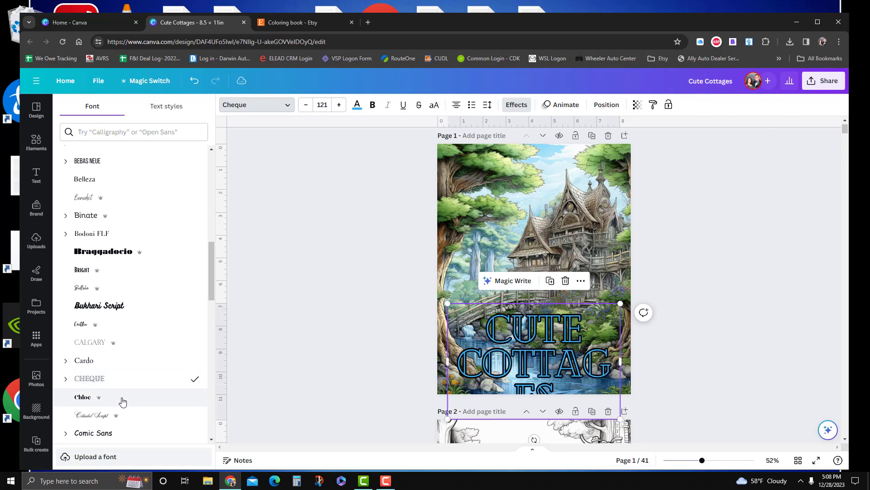
# Set the "Cute Cottages" title font to Citadel Script
pyautogui.scroll(-2, 121, 399)
pyautogui.click(115, 324)
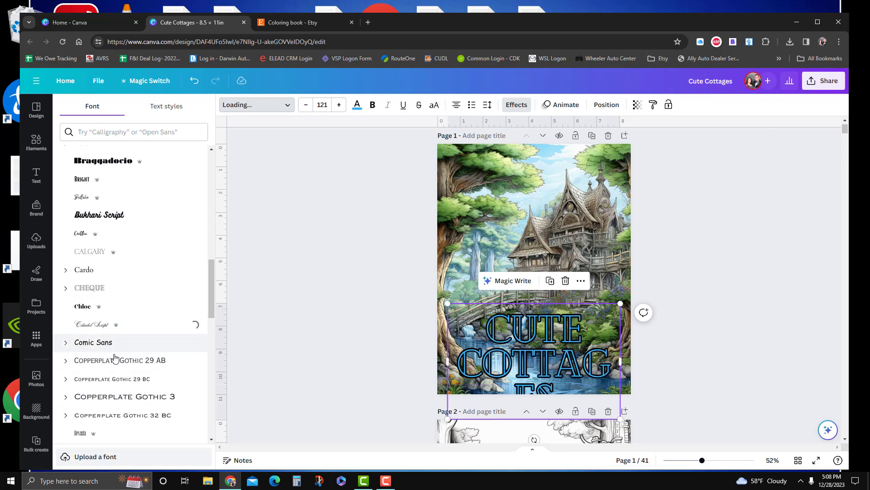
pyautogui.click(114, 358)
pyautogui.click(109, 325)
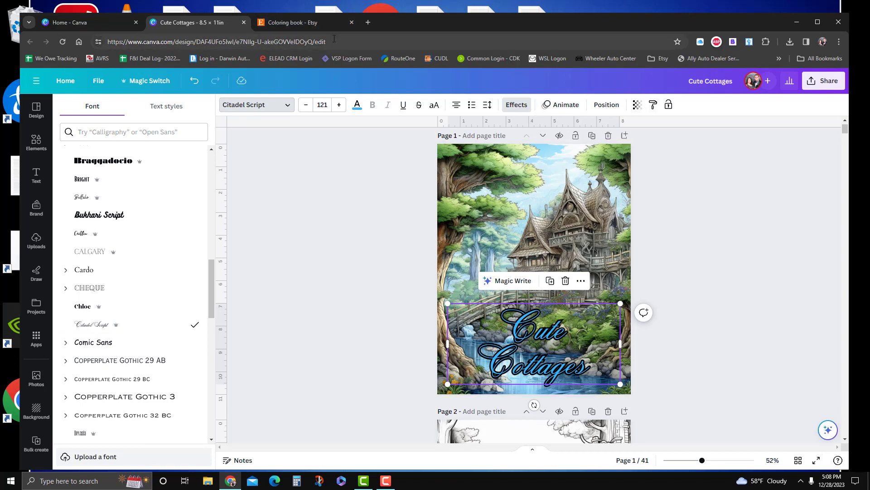
# Check the bestselling coloring book covers in the Etsy search results, then return to the Cute Cottages design
pyautogui.click(314, 27)
pyautogui.scroll(8, 528, 199)
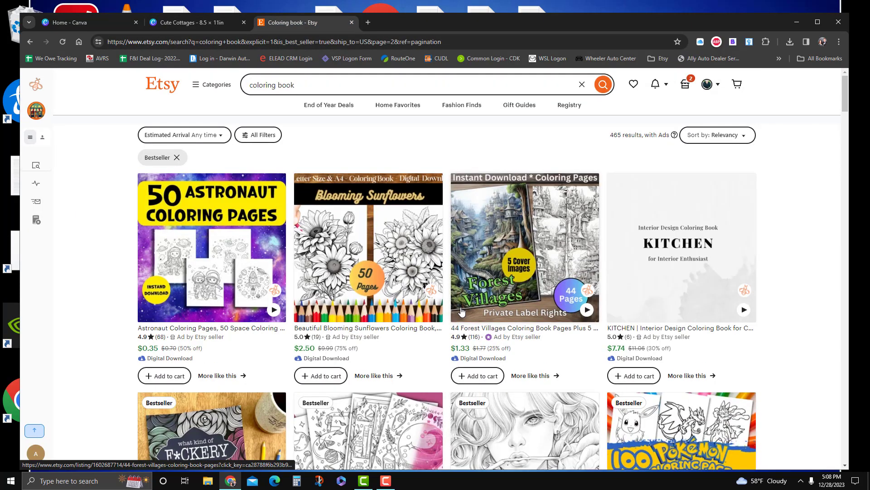
pyautogui.click(199, 23)
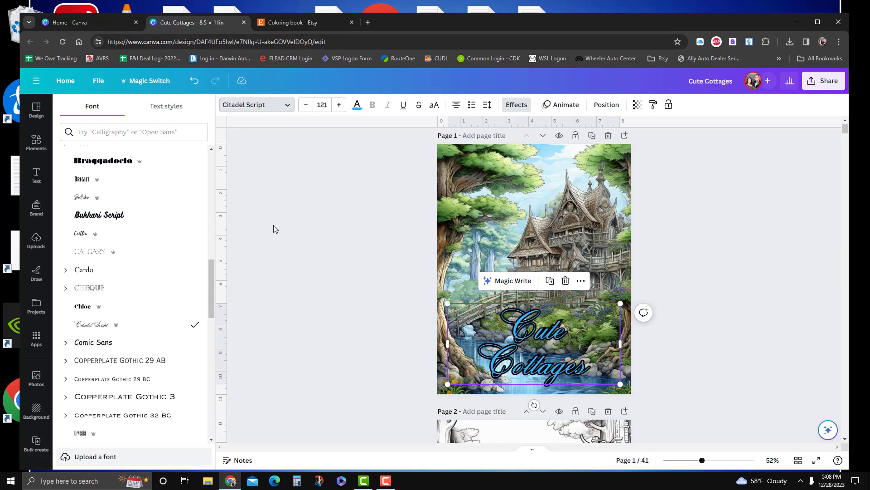
# Enlarge the "Cute Cottages" title to font size 188 and shift it up so both lines fit on the cover
pyautogui.moveTo(447, 303); pyautogui.dragTo(397, 280)
pyautogui.moveTo(620, 384); pyautogui.dragTo(667, 407)
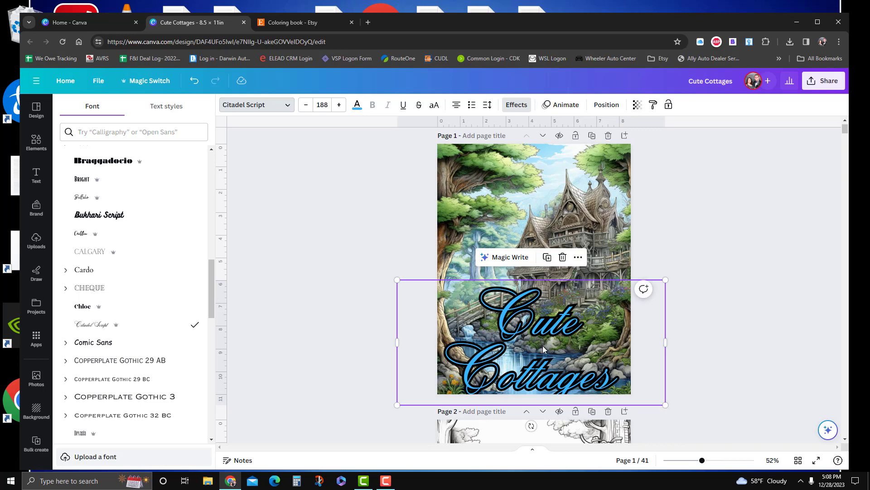
pyautogui.moveTo(546, 350); pyautogui.dragTo(540, 329)
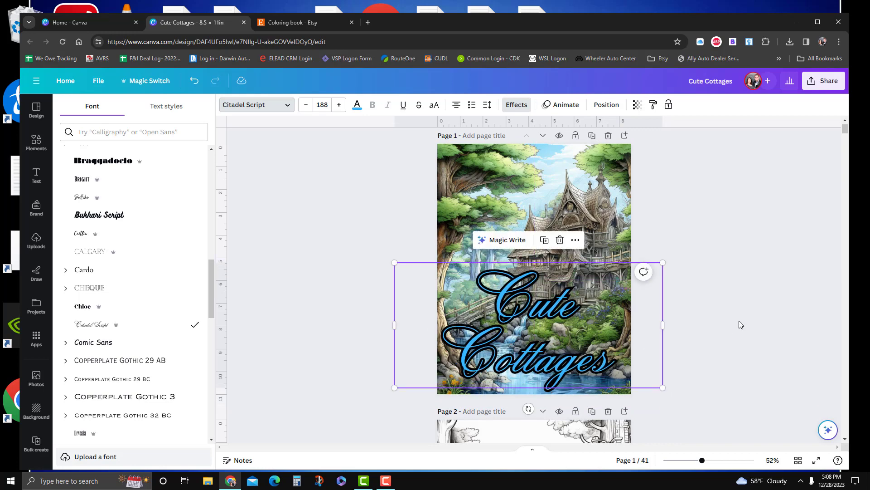
pyautogui.click(718, 344)
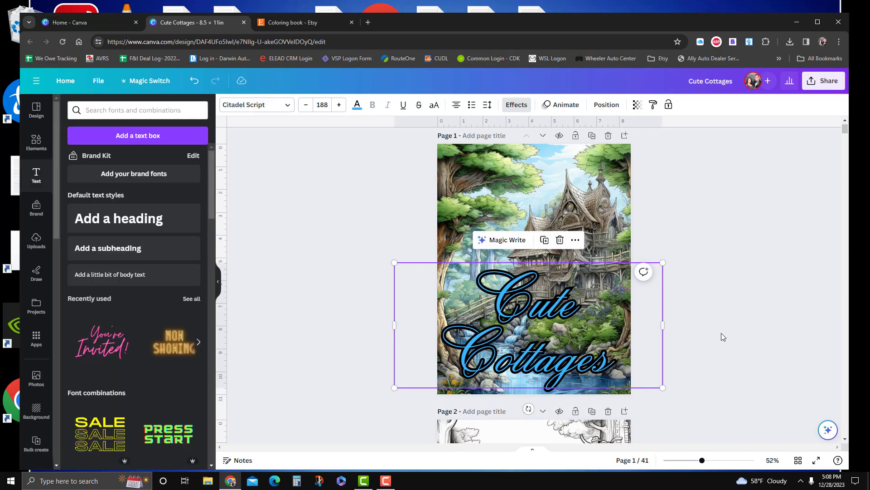
pyautogui.click(722, 332)
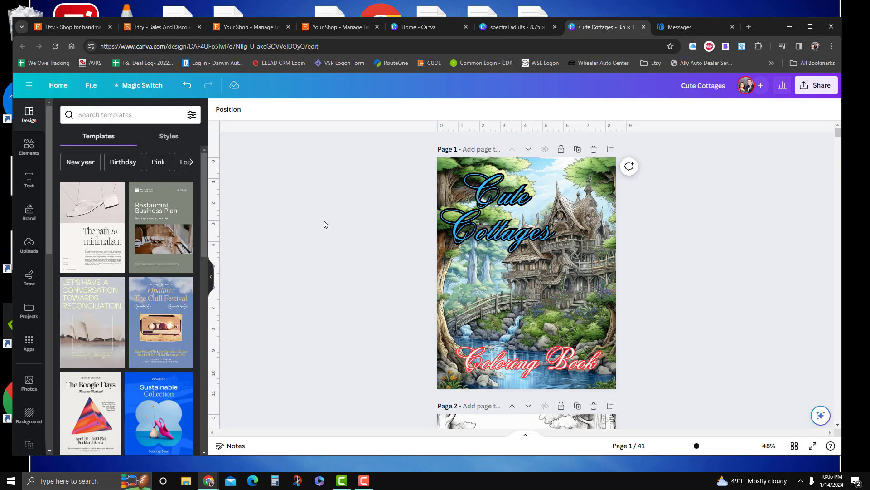
# Examine the opening pages of the spectral adults design, from the ownership page through the thank-you, tools and community pages
pyautogui.click(514, 28)
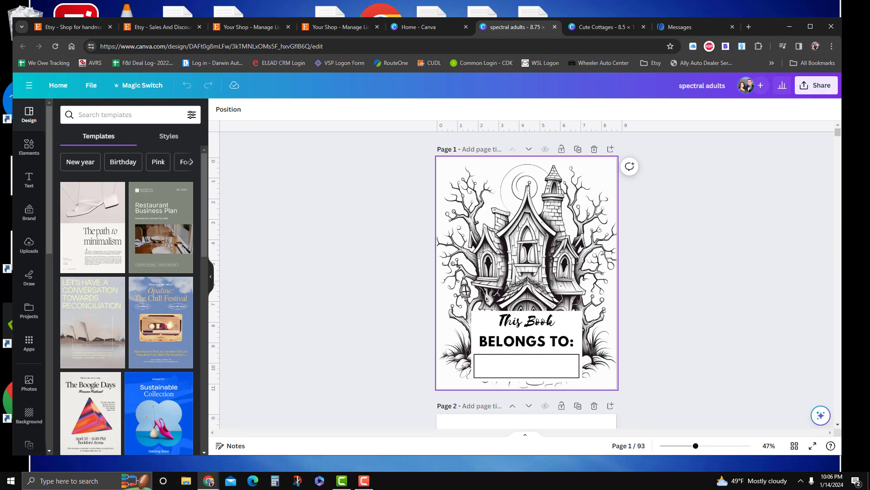
pyautogui.scroll(-5, 518, 281)
pyautogui.scroll(-1, 518, 290)
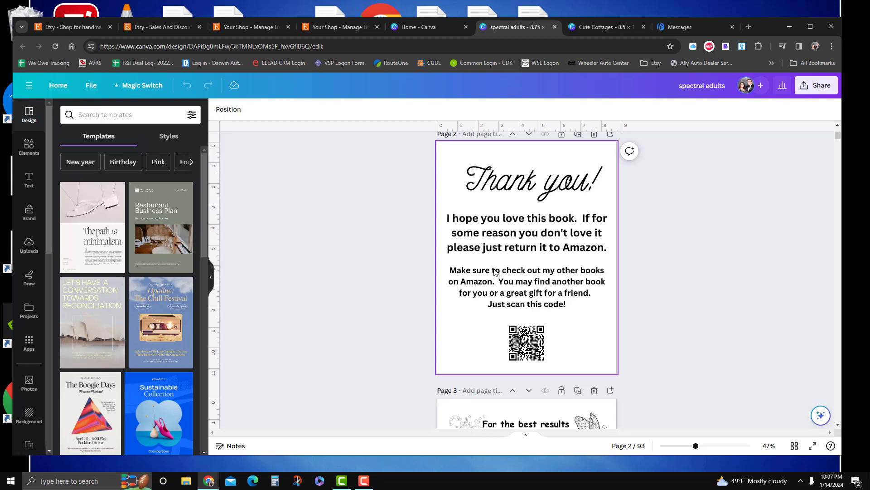
pyautogui.scroll(-1, 500, 263)
pyautogui.scroll(-4, 501, 263)
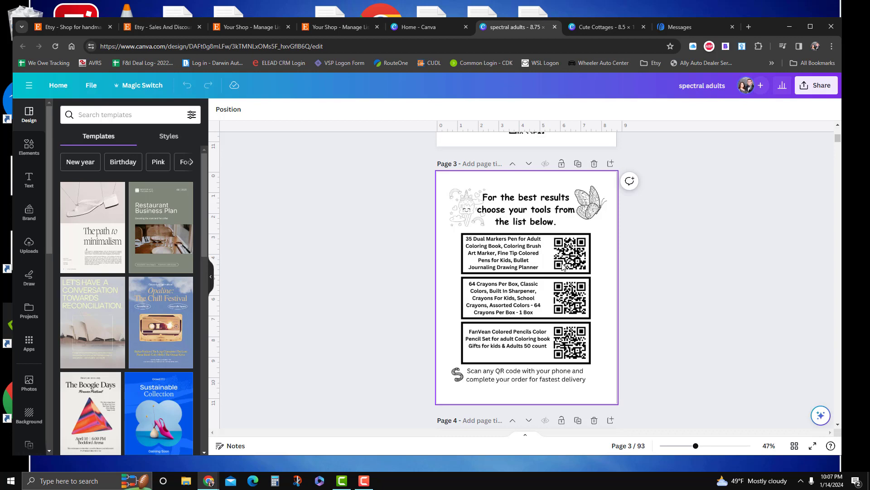
pyautogui.scroll(-5, 562, 265)
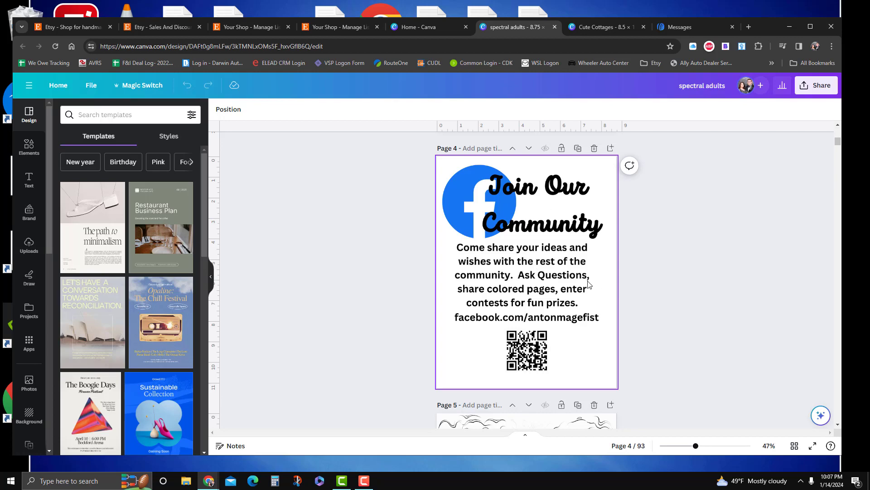
pyautogui.scroll(10, 589, 290)
pyautogui.scroll(5, 592, 305)
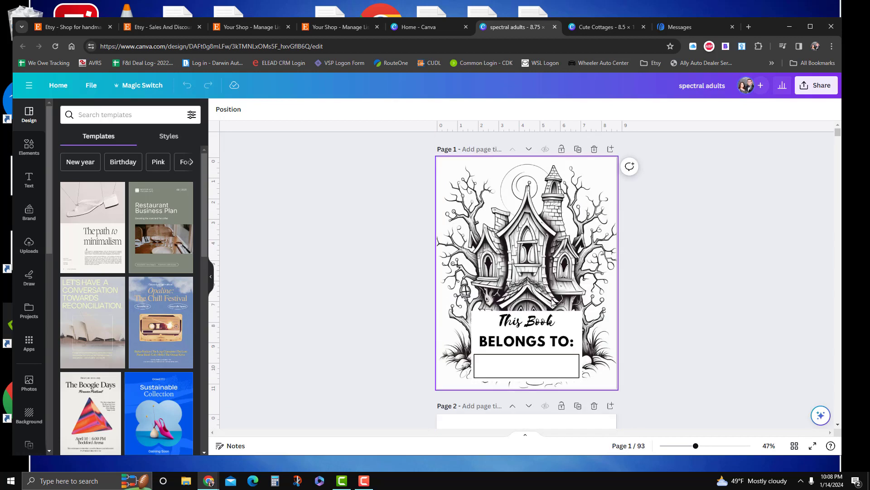
# Return to the Cute Cottages design and insert a blank page after the cover
pyautogui.click(600, 27)
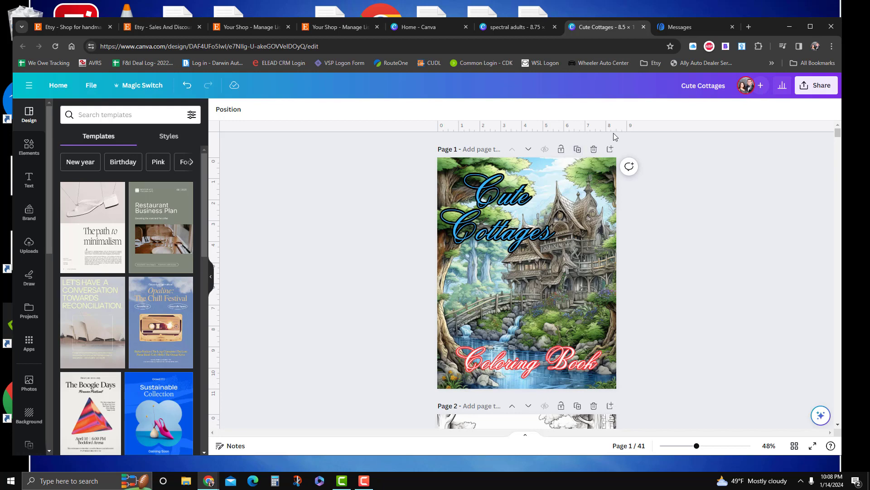
pyautogui.click(611, 150)
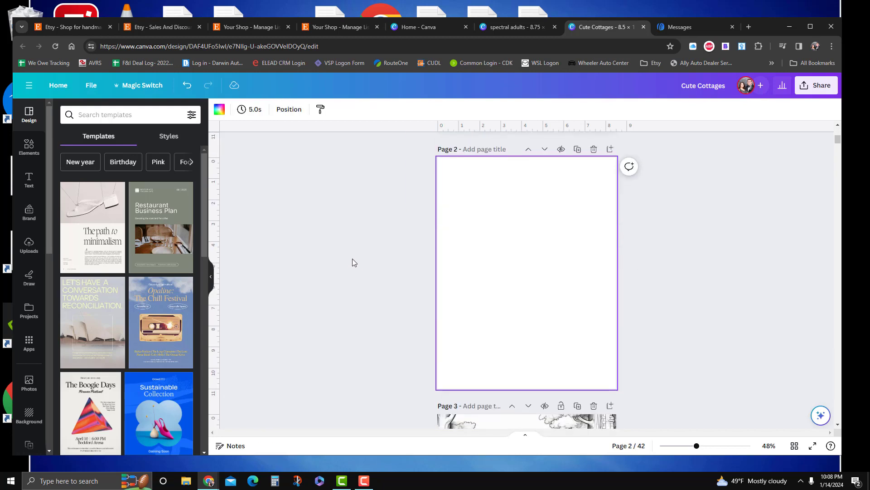
# Find and open the villages folder among the project folders
pyautogui.scroll(-5, 28, 343)
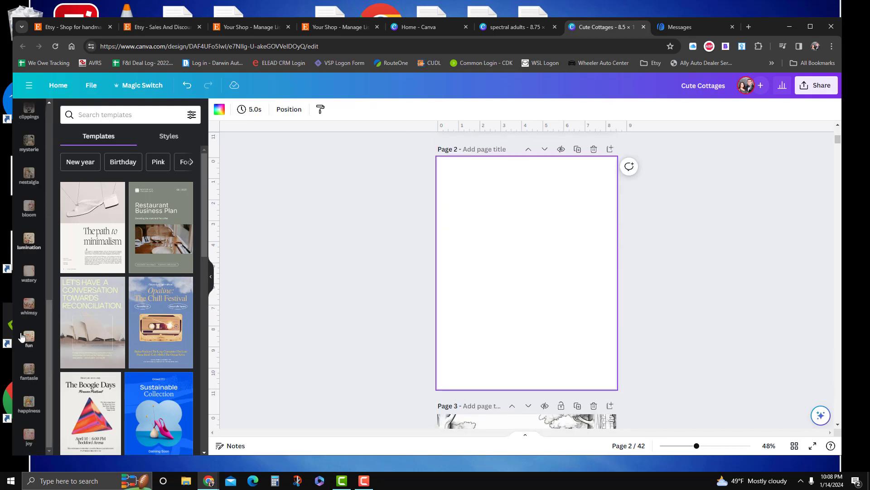
pyautogui.click(29, 337)
pyautogui.scroll(5, 29, 181)
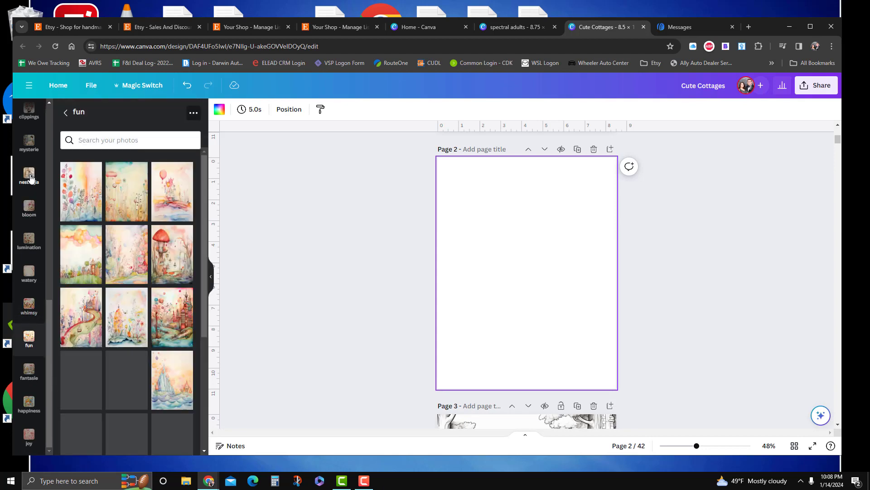
pyautogui.click(65, 114)
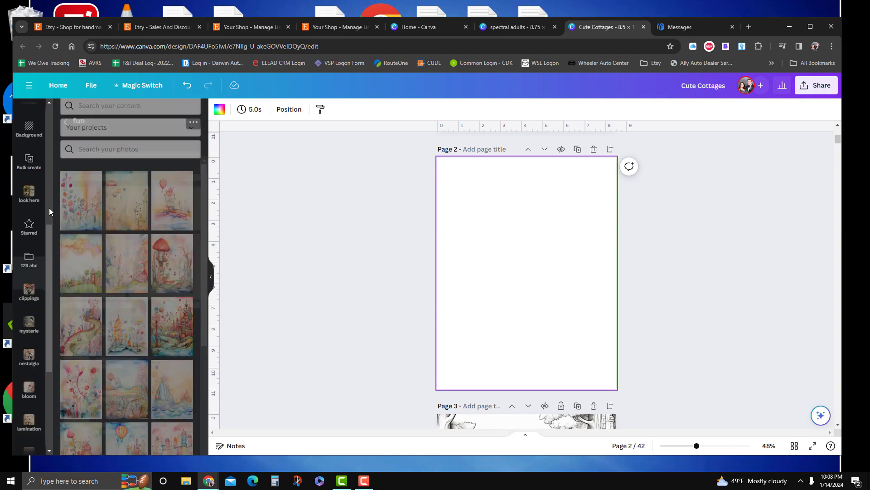
pyautogui.click(185, 369)
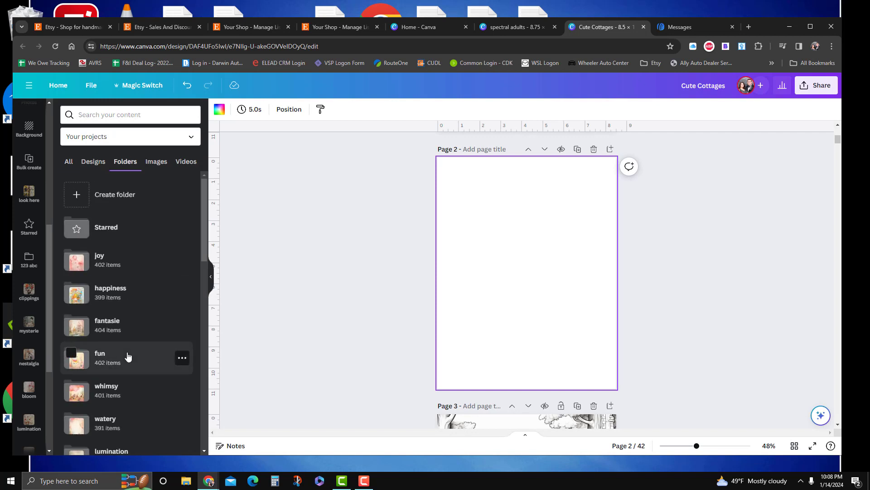
pyautogui.scroll(-7, 128, 358)
pyautogui.scroll(-9, 147, 380)
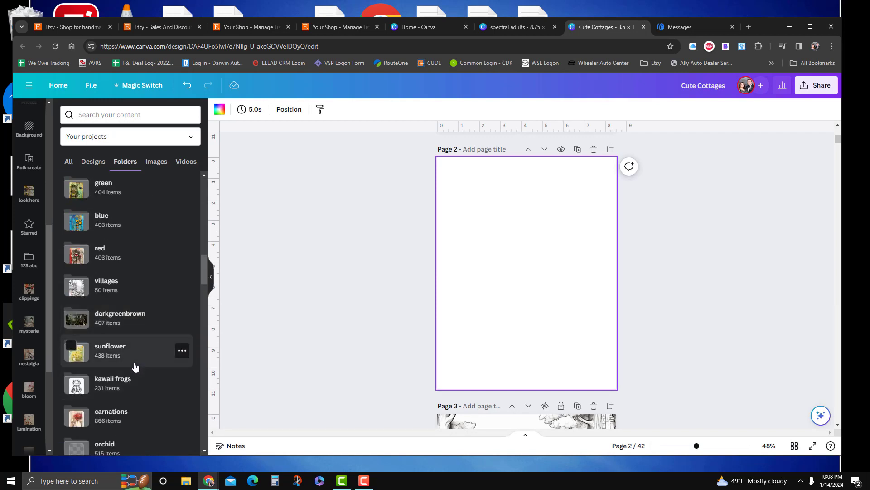
pyautogui.click(120, 286)
# Fill the blank page 2 with the line-art forest village image showing a stairway and crooked houses
pyautogui.scroll(-4, 134, 338)
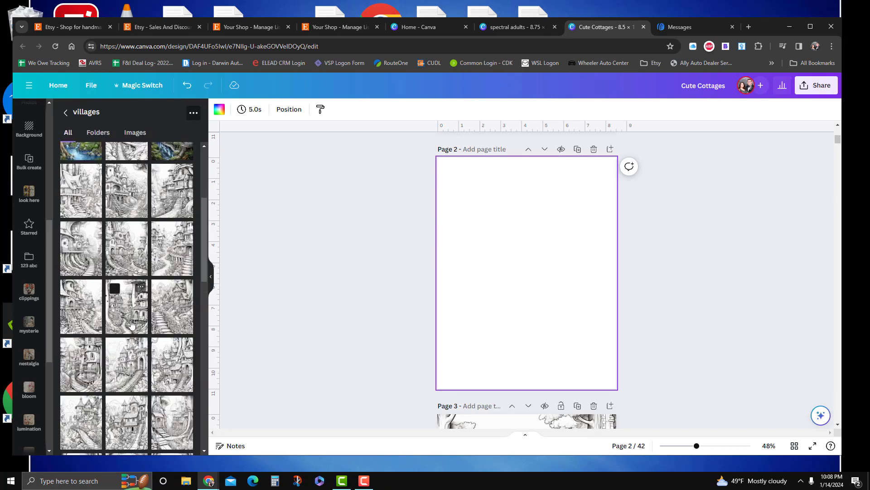
pyautogui.scroll(-2, 125, 368)
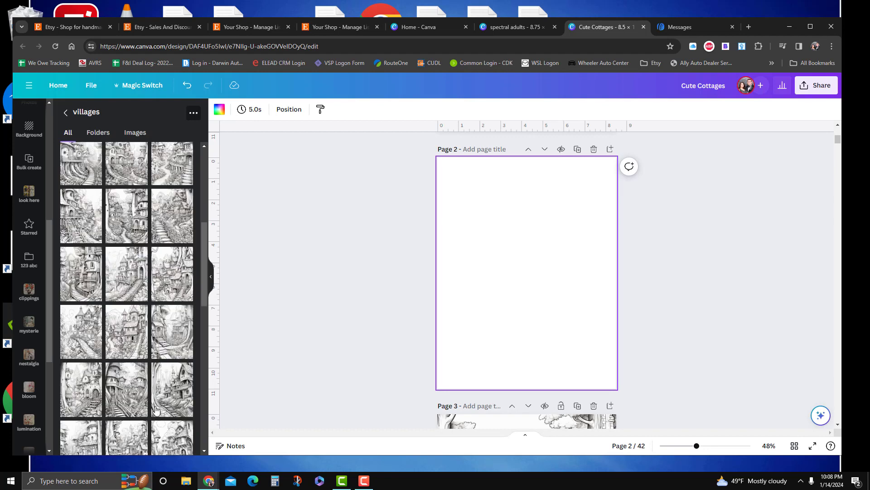
pyautogui.moveTo(168, 385); pyautogui.dragTo(498, 333)
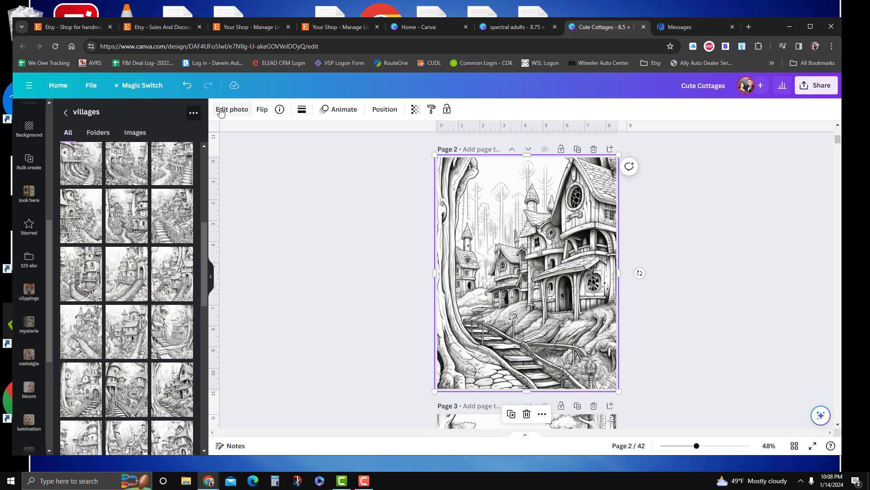
# Shift the village image slightly down and right, and add a square shape at the centre of page 2
pyautogui.scroll(5, 18, 189)
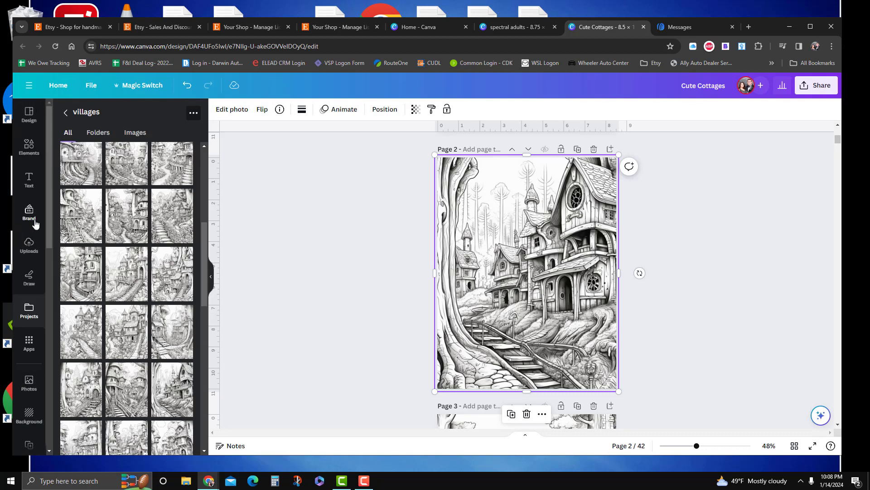
pyautogui.click(26, 144)
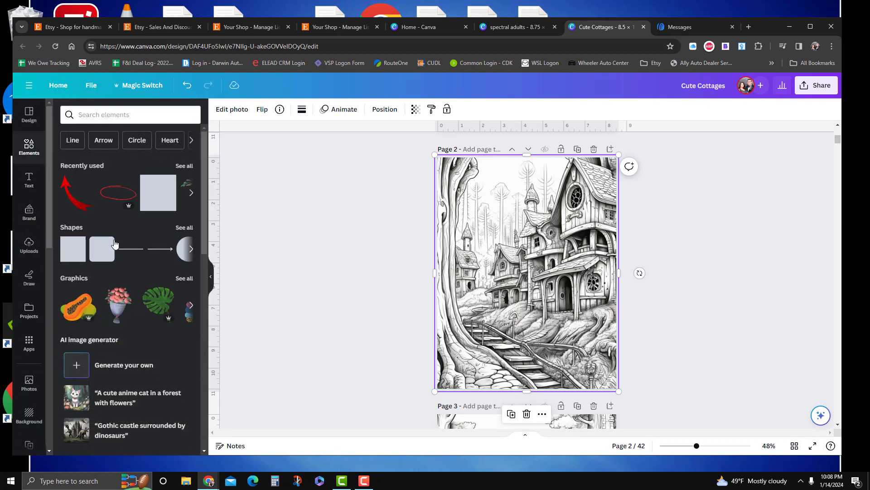
pyautogui.moveTo(456, 278); pyautogui.dragTo(459, 285)
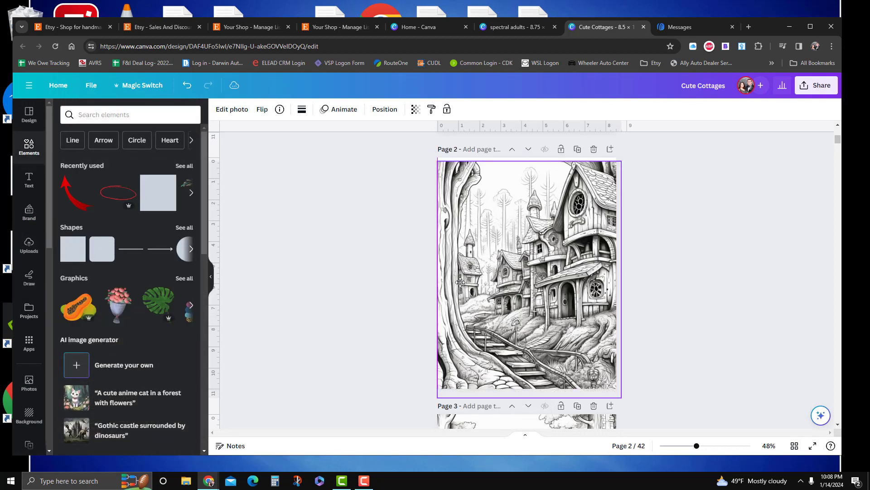
pyautogui.click(72, 251)
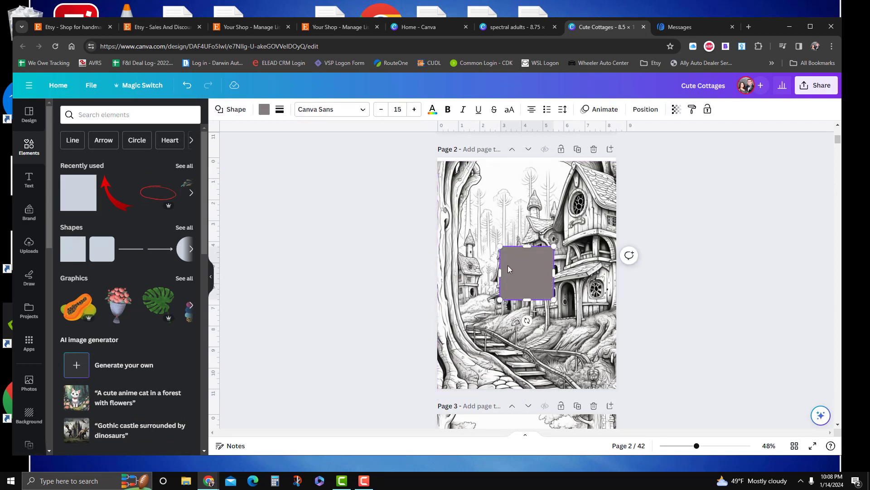
# Stretch the square on page 2 into a wide rectangle spanning most of the page width
pyautogui.moveTo(488, 306); pyautogui.dragTo(488, 308)
pyautogui.click(531, 285)
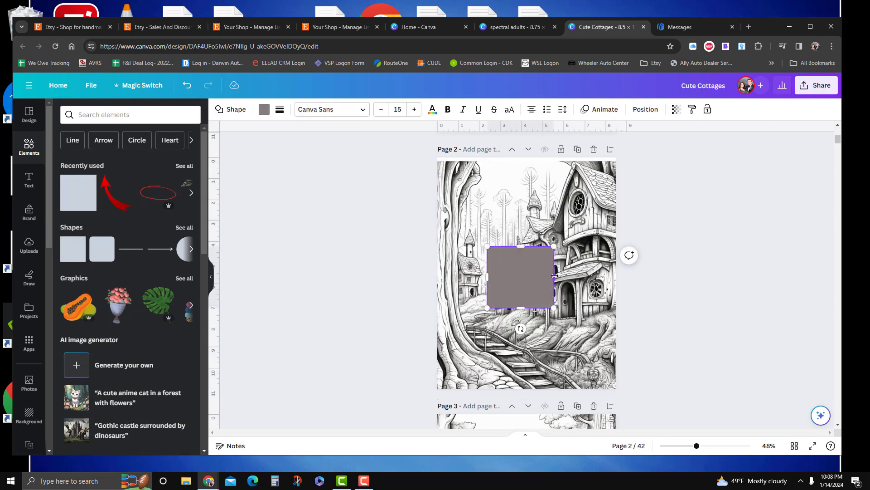
pyautogui.moveTo(555, 275); pyautogui.dragTo(598, 276)
pyautogui.moveTo(488, 277); pyautogui.dragTo(447, 277)
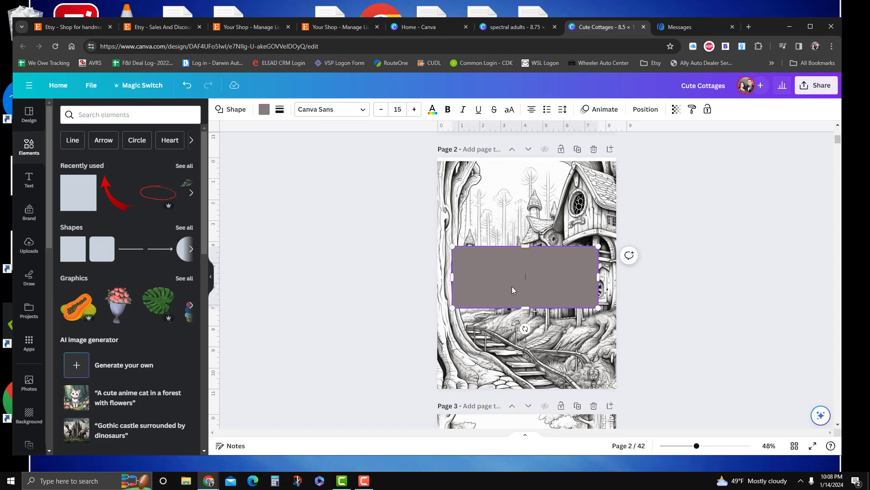
pyautogui.click(475, 243)
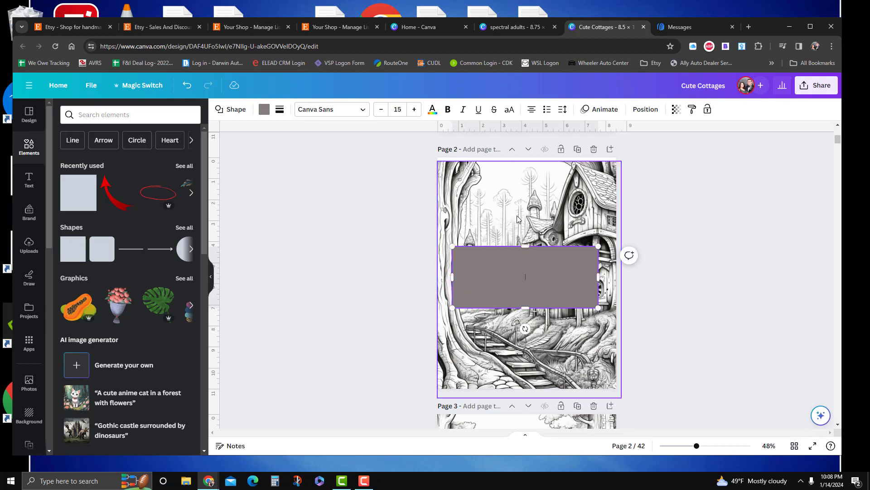
pyautogui.click(499, 280)
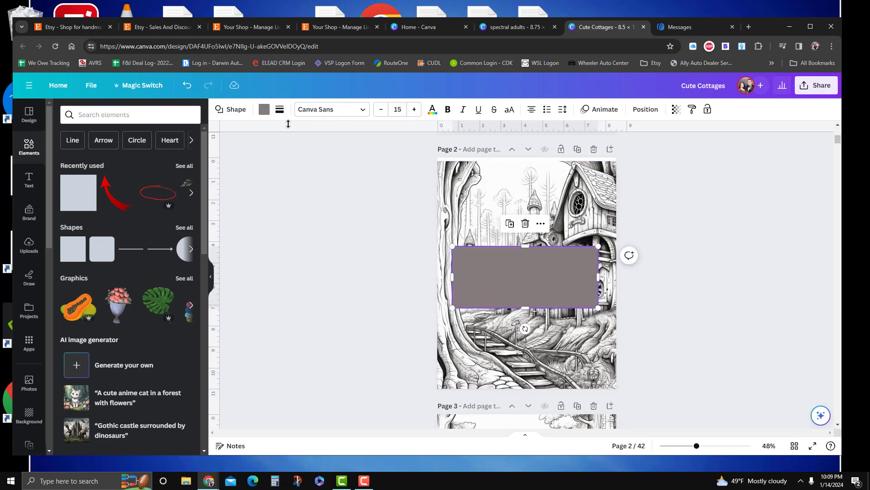
# Recolor the rectangle white and move it down over the stairway in the lower part of page 2
pyautogui.click(264, 111)
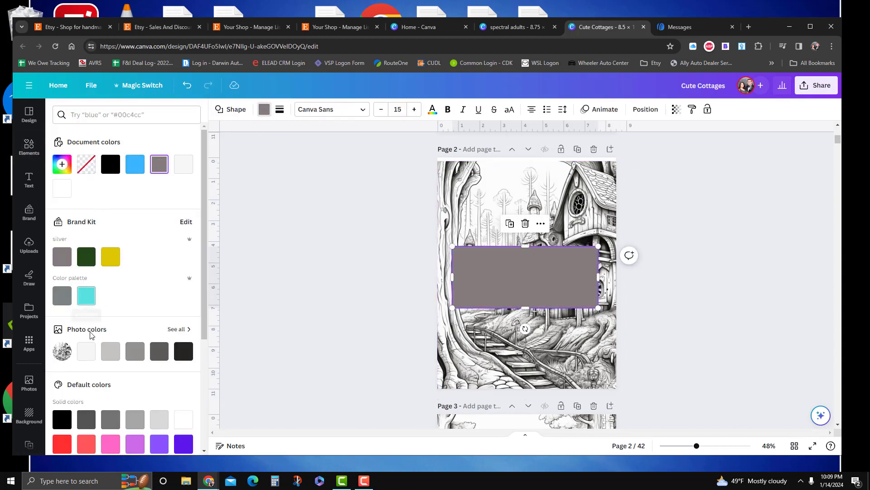
pyautogui.scroll(-2, 193, 340)
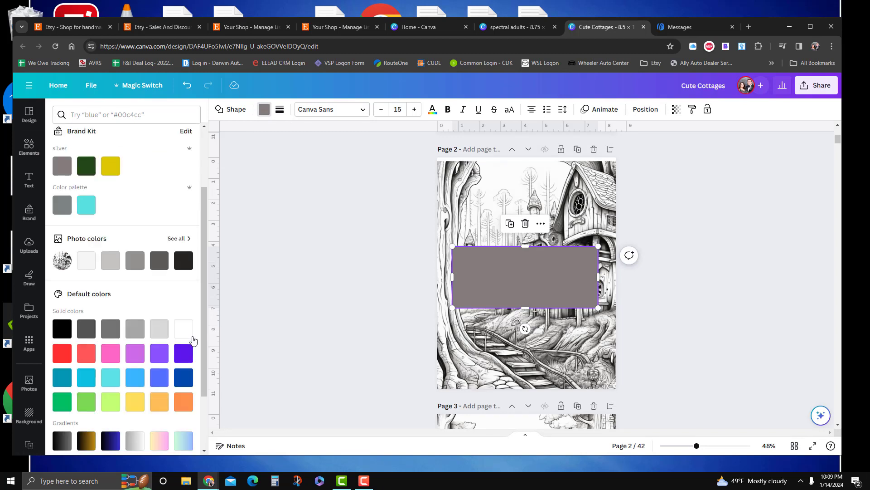
pyautogui.click(184, 329)
pyautogui.moveTo(521, 281); pyautogui.dragTo(526, 346)
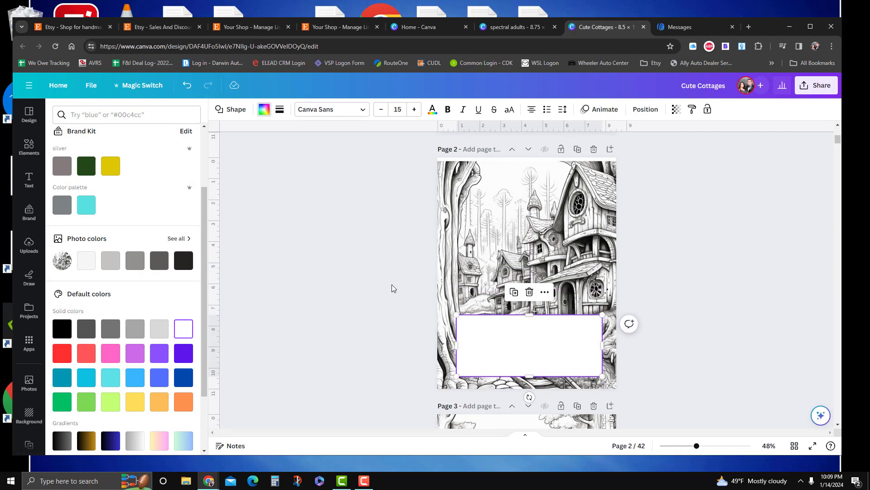
# Add a subheading reading "This Book" to page 2 and set its font to Citadel Script
pyautogui.click(29, 179)
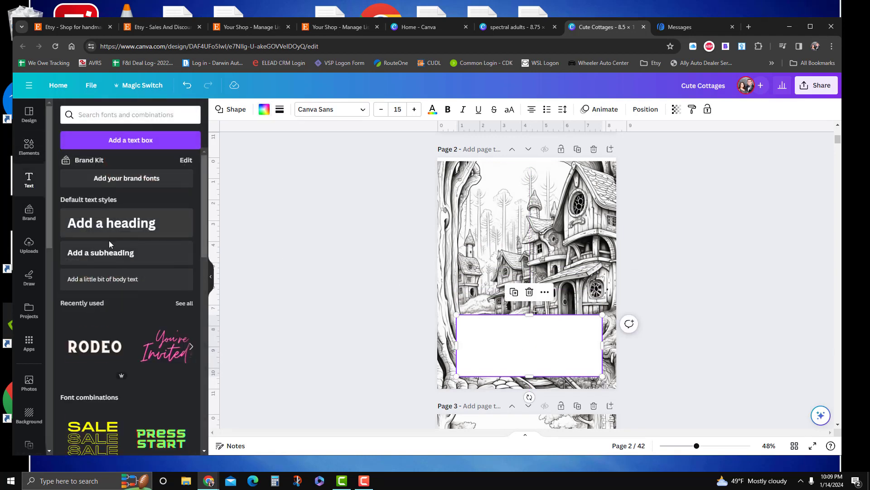
pyautogui.click(77, 258)
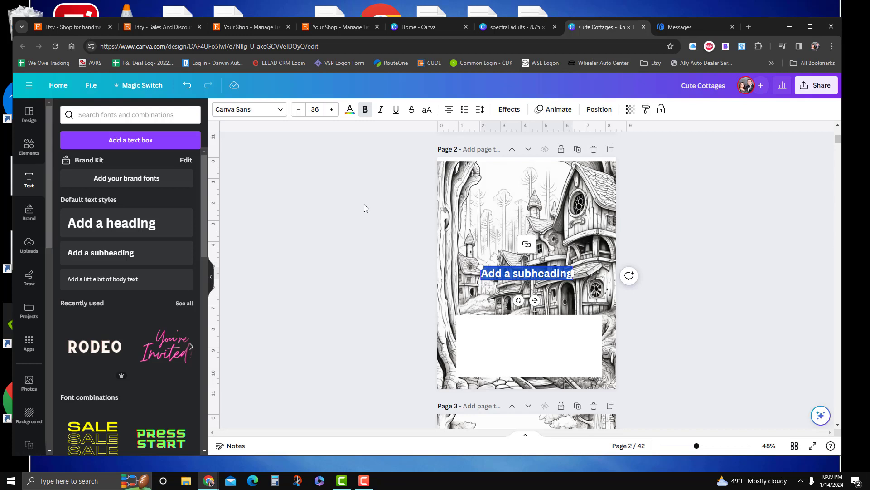
pyautogui.press('BackSpace')
pyautogui.write('This Book')
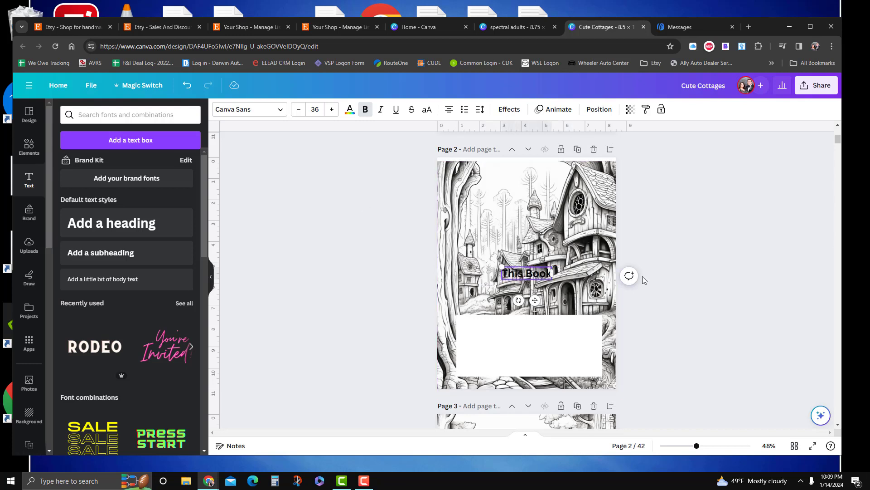
pyautogui.click(254, 109)
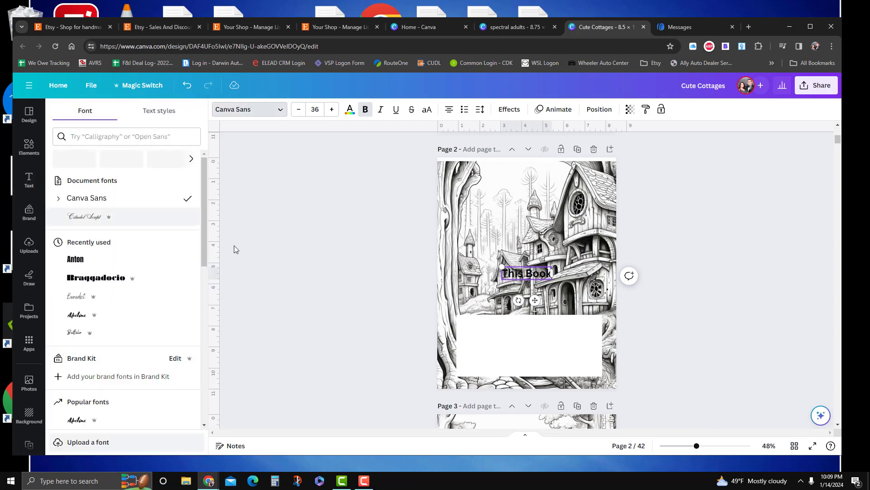
pyautogui.click(105, 218)
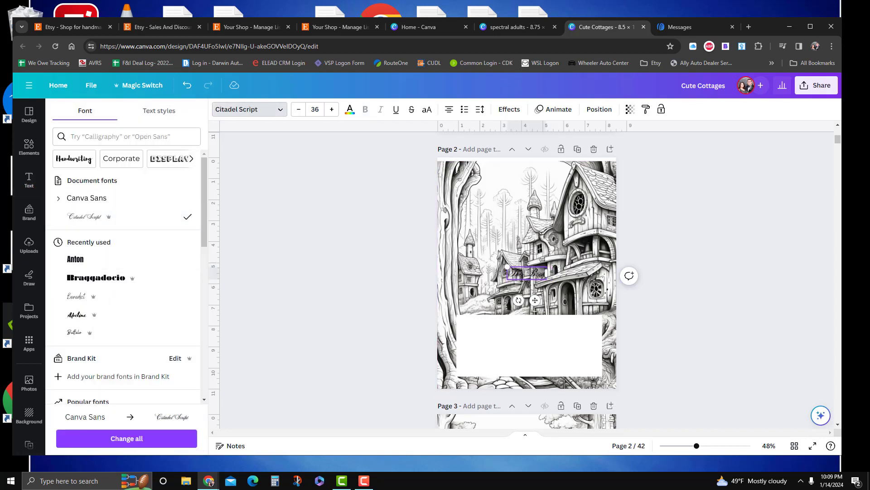
# Enlarge the "This Book" text to about size 92 and place it on the white rectangle
pyautogui.moveTo(507, 267); pyautogui.dragTo(453, 220)
pyautogui.click(498, 266)
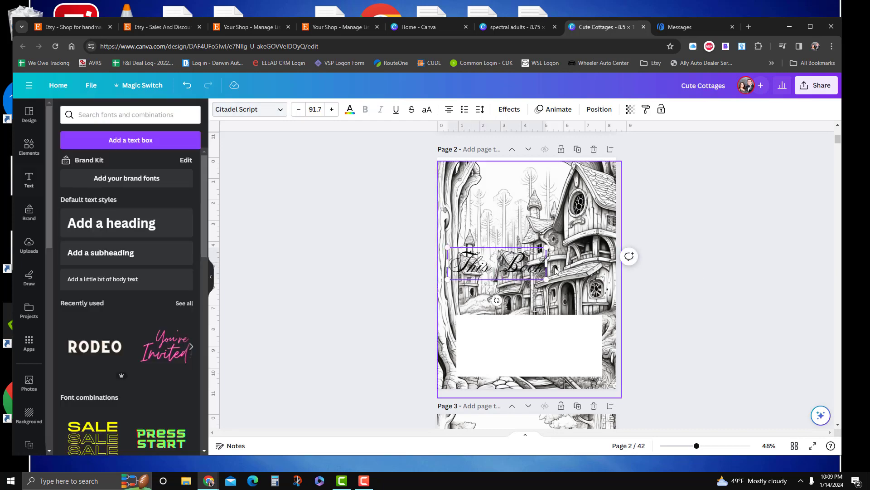
pyautogui.moveTo(515, 284); pyautogui.dragTo(521, 290)
pyautogui.click(374, 256)
pyautogui.moveTo(465, 259); pyautogui.dragTo(528, 282)
# Extend the white rectangle upward and move "This Book" near its upper edge
pyautogui.click(468, 337)
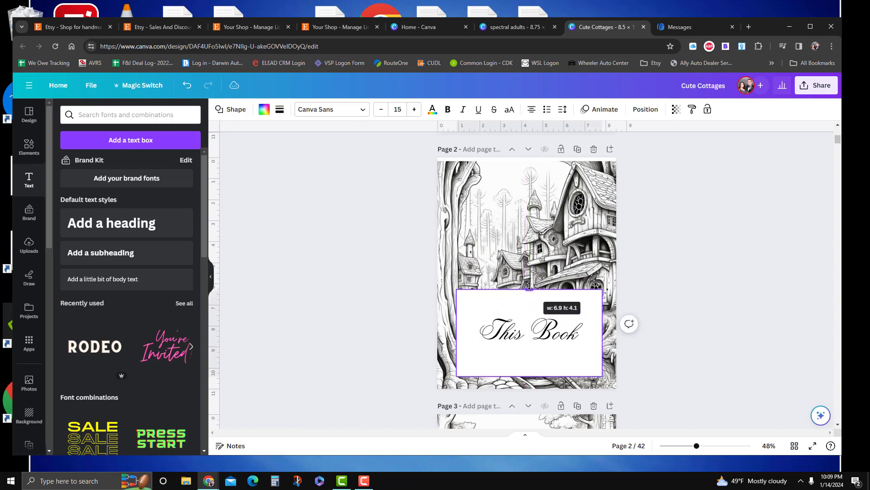
pyautogui.click(531, 329)
pyautogui.moveTo(532, 330); pyautogui.dragTo(529, 303)
pyautogui.click(397, 298)
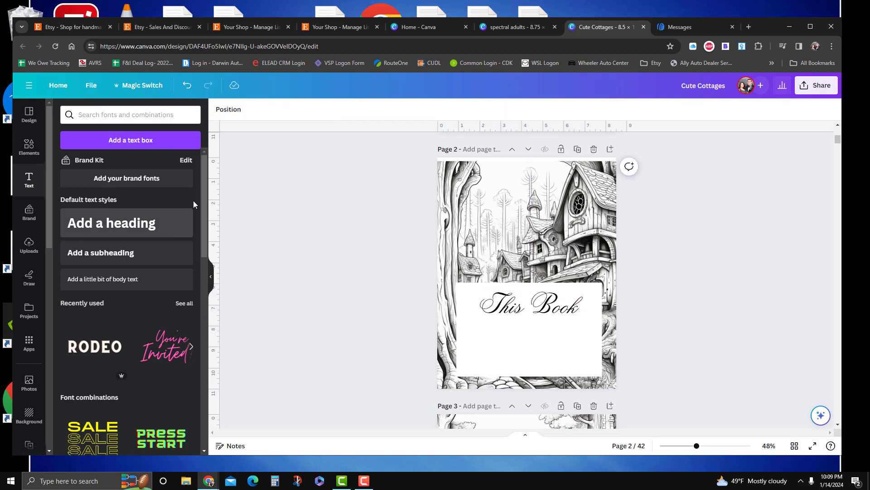
# Add a subheading reading "Belongs To" below "This Book" and set its font to Braggadocio
pyautogui.click(129, 253)
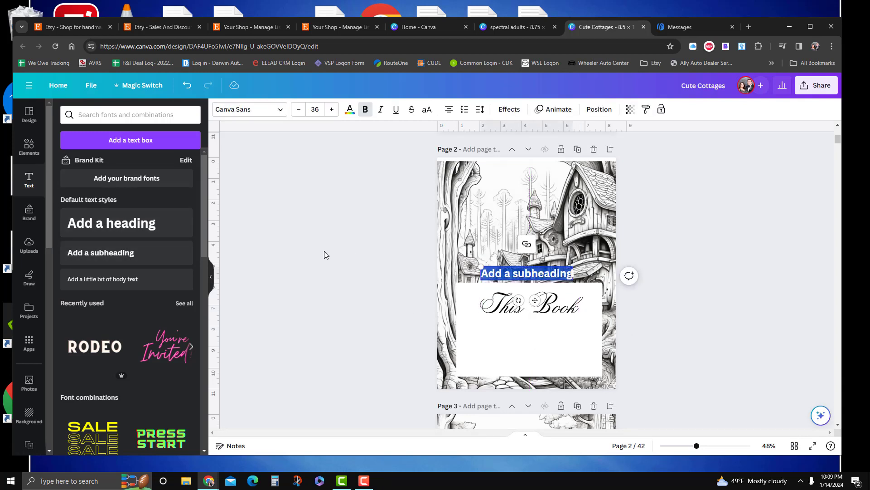
pyautogui.write('Belongs To')
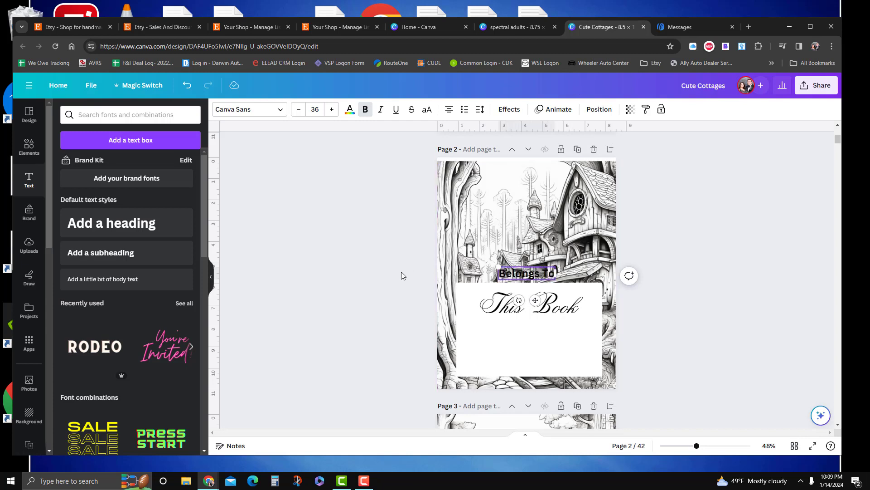
pyautogui.click(436, 271)
pyautogui.moveTo(513, 278); pyautogui.dragTo(513, 334)
pyautogui.click(267, 114)
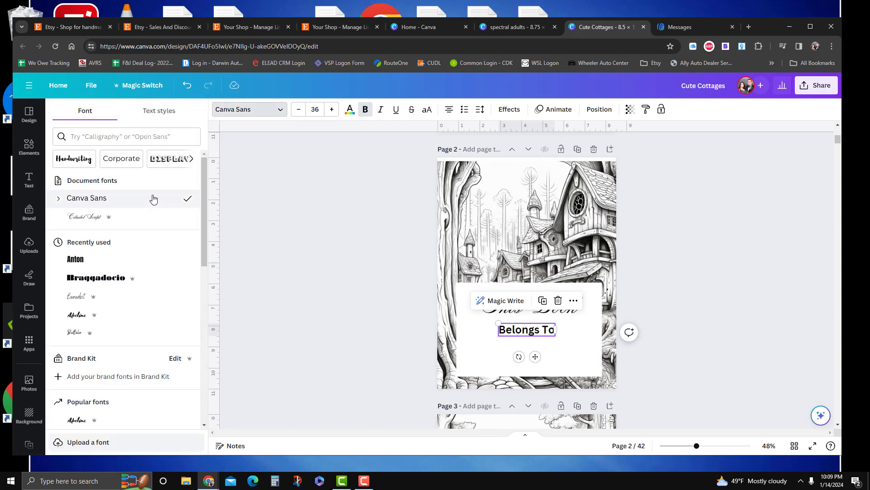
pyautogui.click(76, 258)
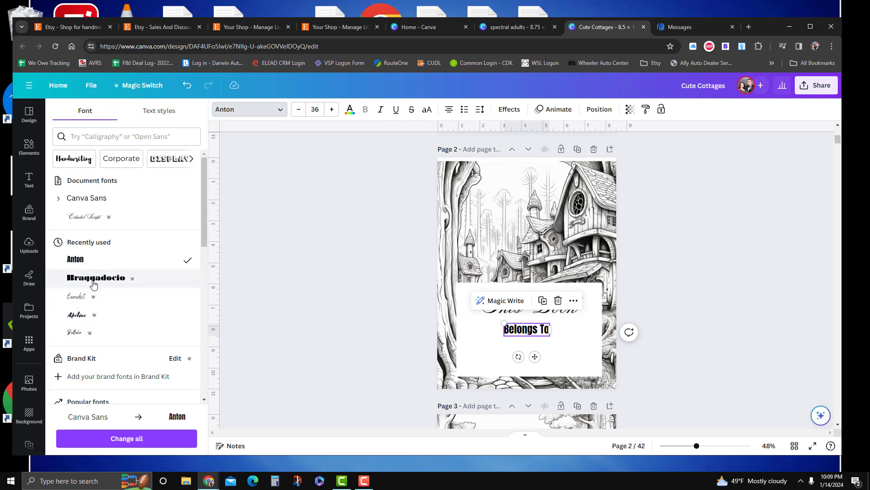
pyautogui.click(91, 279)
pyautogui.click(477, 334)
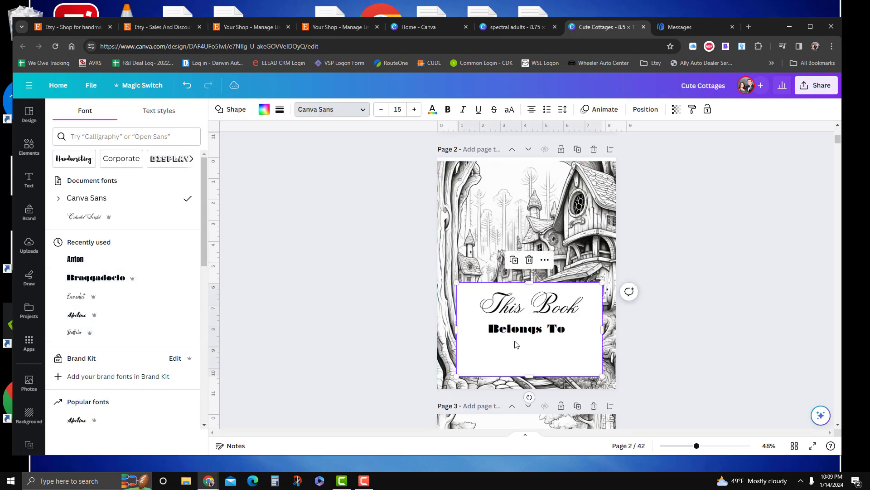
# Enlarge the "Belongs To" text to about size 51 and center it under "This Book"
pyautogui.click(505, 330)
pyautogui.moveTo(487, 323); pyautogui.dragTo(455, 318)
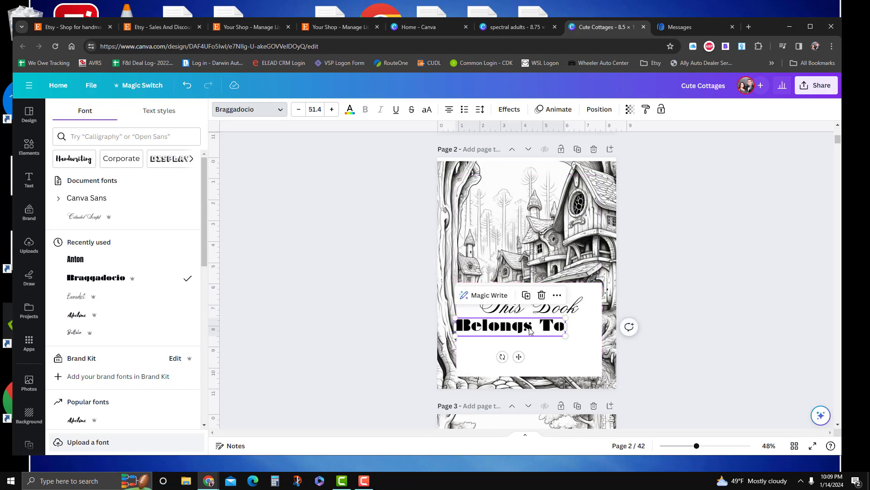
pyautogui.moveTo(529, 331); pyautogui.dragTo(548, 336)
pyautogui.click(311, 295)
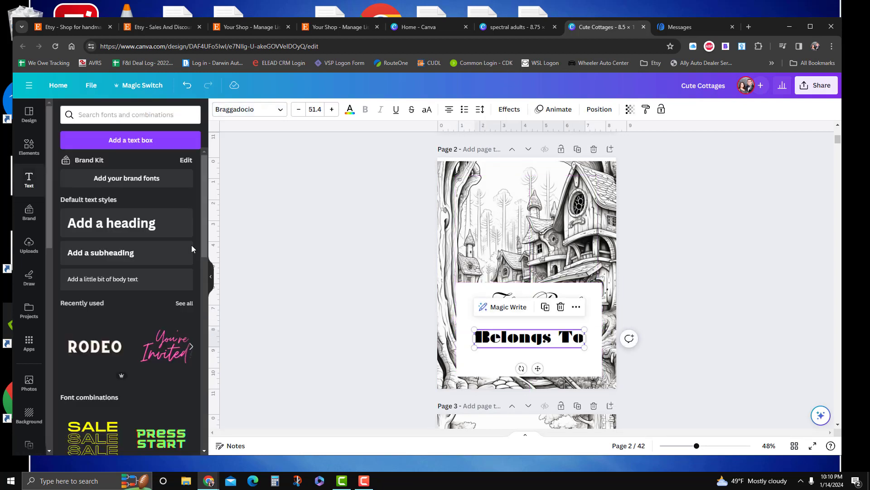
# Add a black horizontal line under "Belongs To" near the rectangle's lower edge and lengthen it to match the text width
pyautogui.click(29, 146)
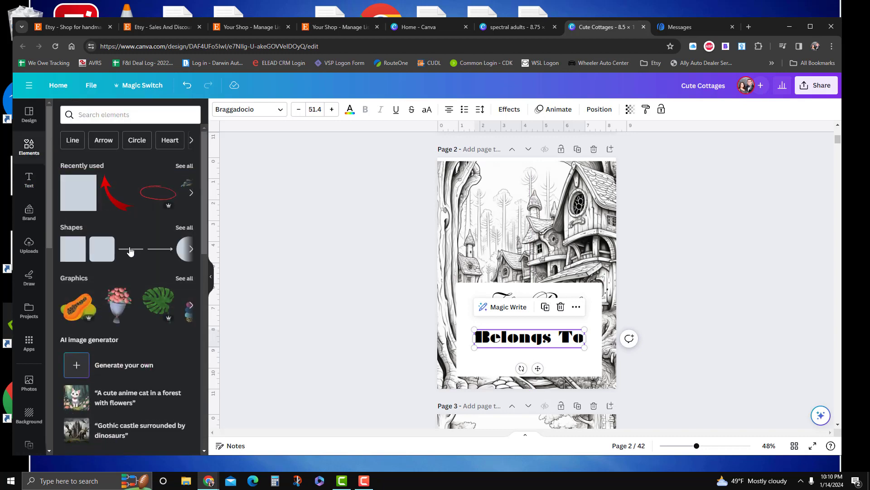
pyautogui.click(130, 248)
pyautogui.click(534, 275)
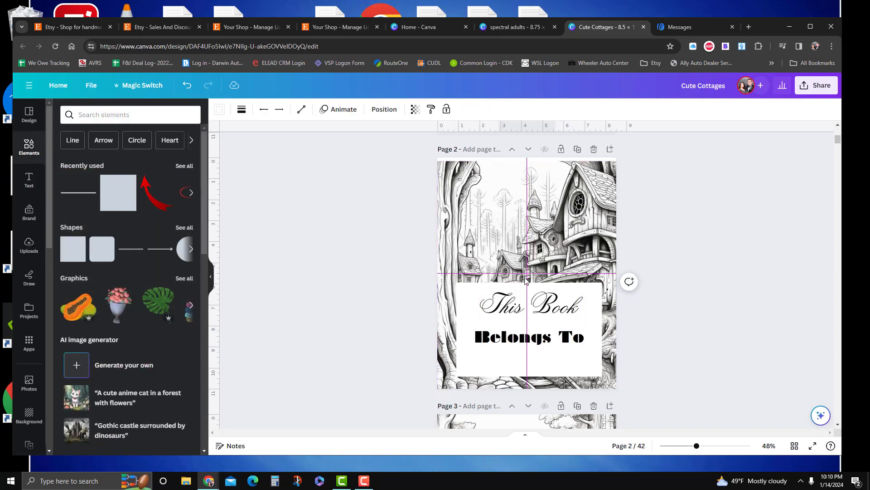
pyautogui.moveTo(531, 274); pyautogui.dragTo(527, 366)
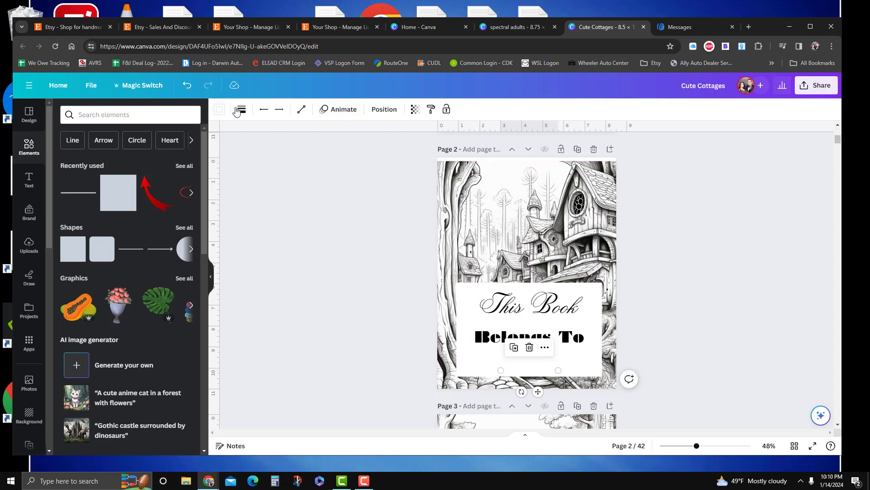
pyautogui.click(219, 109)
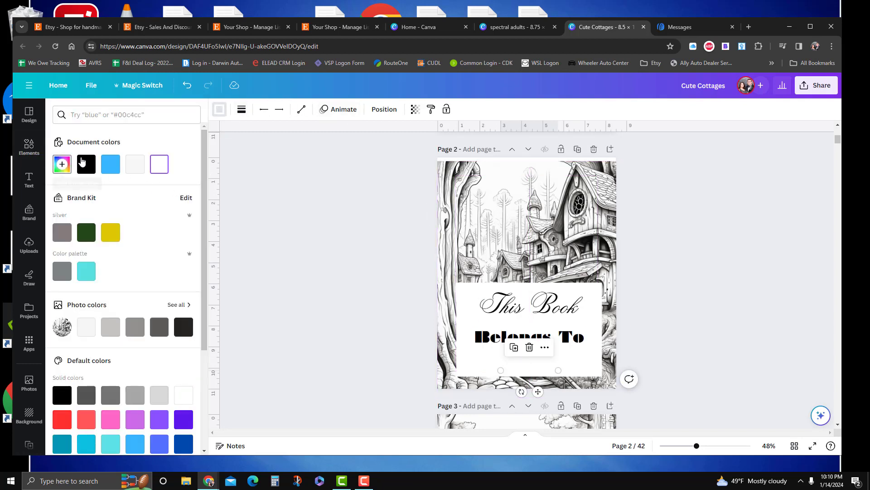
pyautogui.click(87, 164)
pyautogui.moveTo(568, 367); pyautogui.dragTo(584, 368)
pyautogui.moveTo(501, 369); pyautogui.dragTo(474, 370)
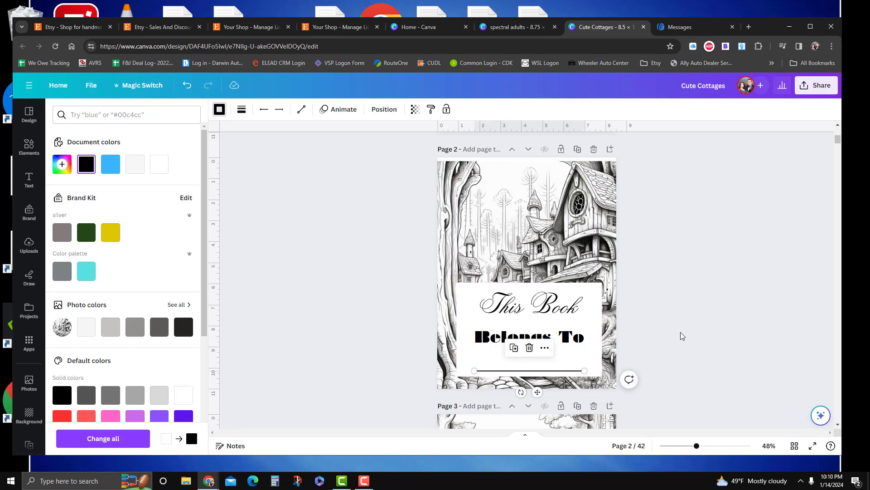
pyautogui.click(665, 354)
pyautogui.click(668, 327)
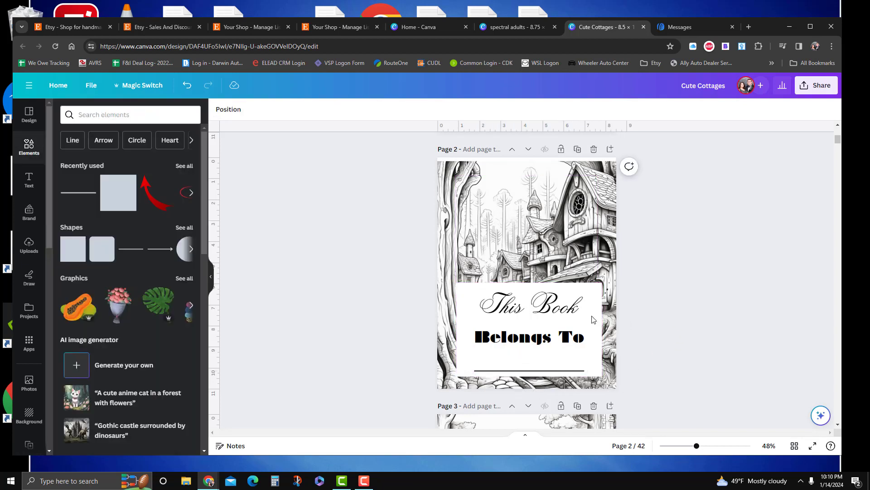
# Move "This Book" and "Belongs To" closer together and lower the white rectangle's upper edge to just above the text
pyautogui.moveTo(526, 341); pyautogui.dragTo(528, 319)
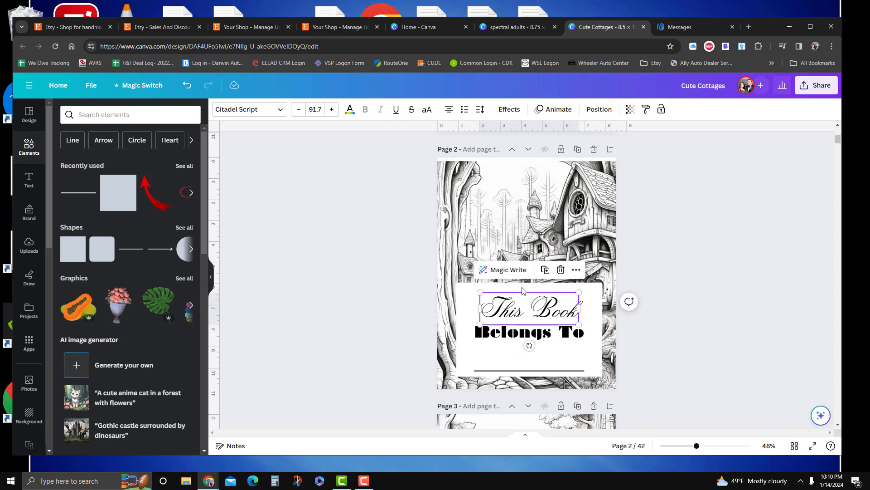
pyautogui.click(522, 286)
pyautogui.moveTo(527, 282); pyautogui.dragTo(527, 293)
pyautogui.click(681, 310)
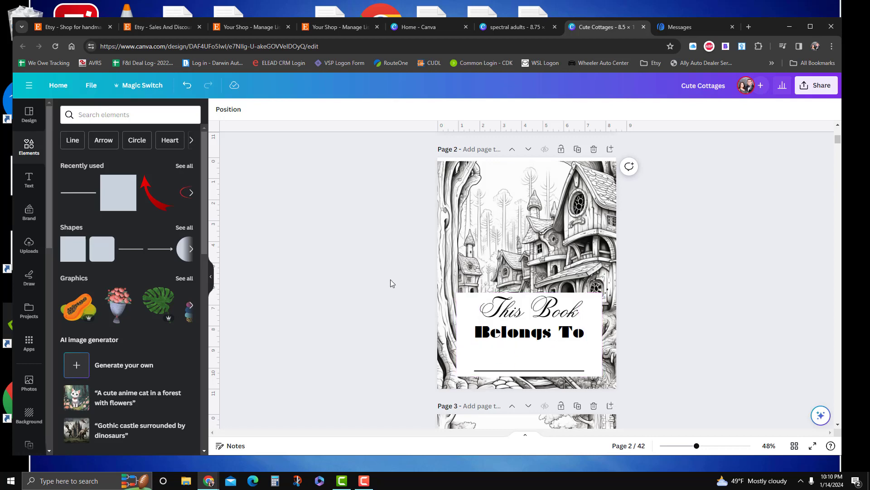
# Shift the village image slightly up and left so it covers page 2 to its edges
pyautogui.scroll(-5, 389, 274)
pyautogui.scroll(5, 369, 276)
pyautogui.click(527, 227)
pyautogui.moveTo(527, 227); pyautogui.dragTo(524, 221)
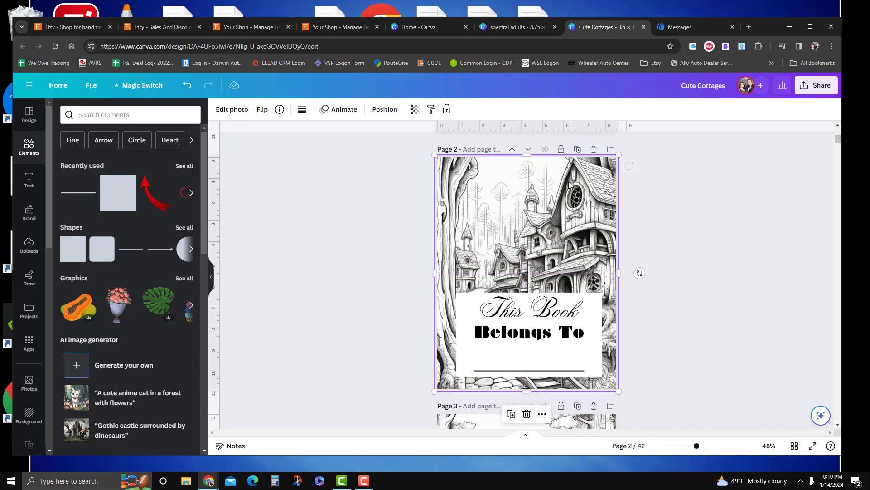
# Add a blank page after page 2 and place a subheading on it reading "Thank you!"
pyautogui.click(610, 149)
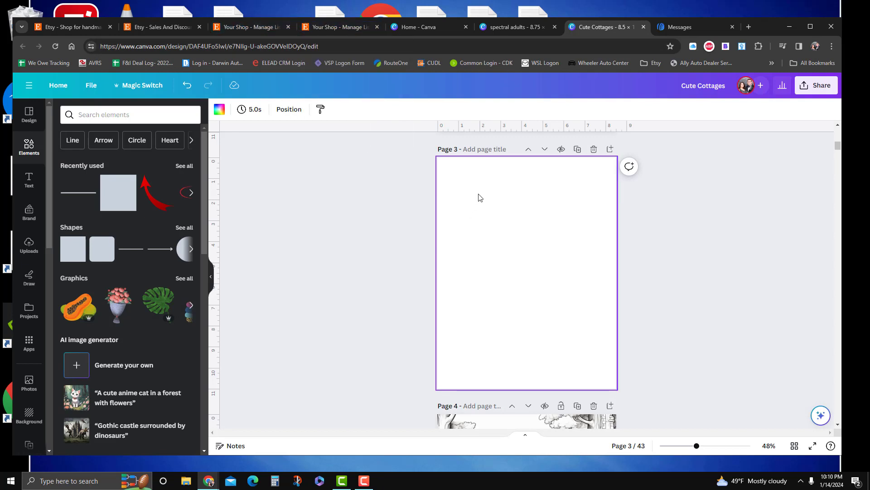
pyautogui.click(29, 179)
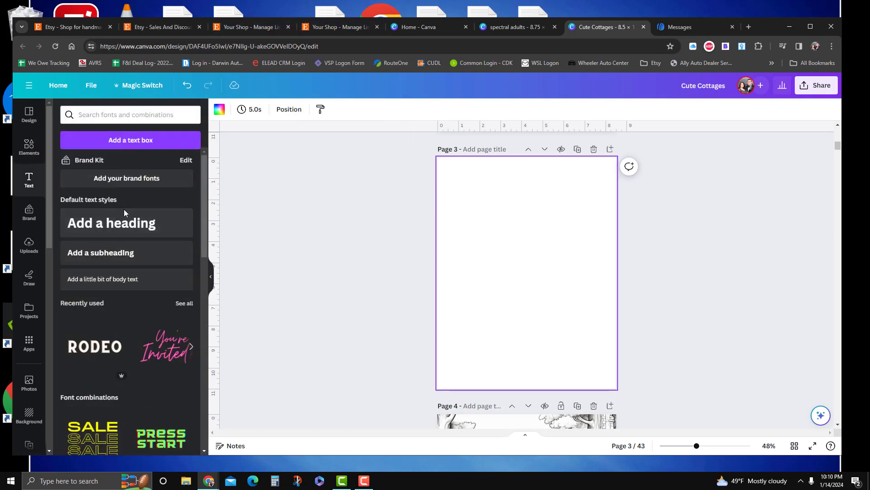
pyautogui.click(112, 253)
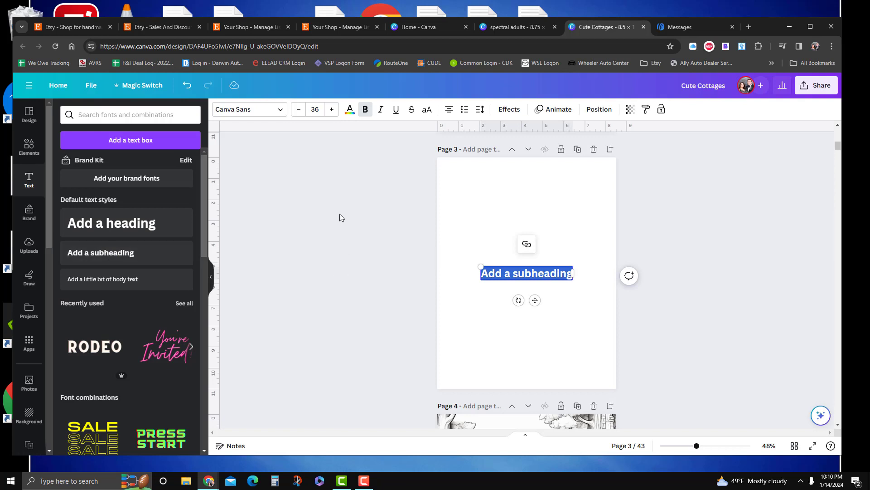
pyautogui.write('Thank you')
pyautogui.press('Return')
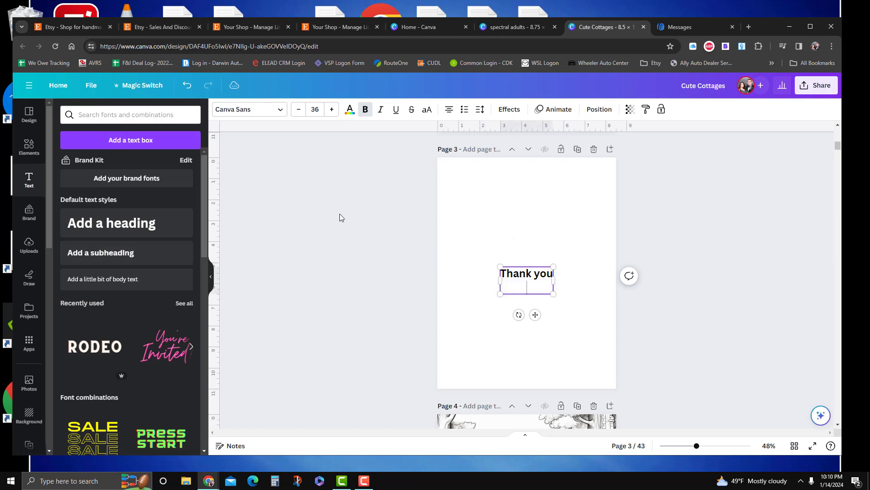
pyautogui.press('BackSpace')
pyautogui.write('!')
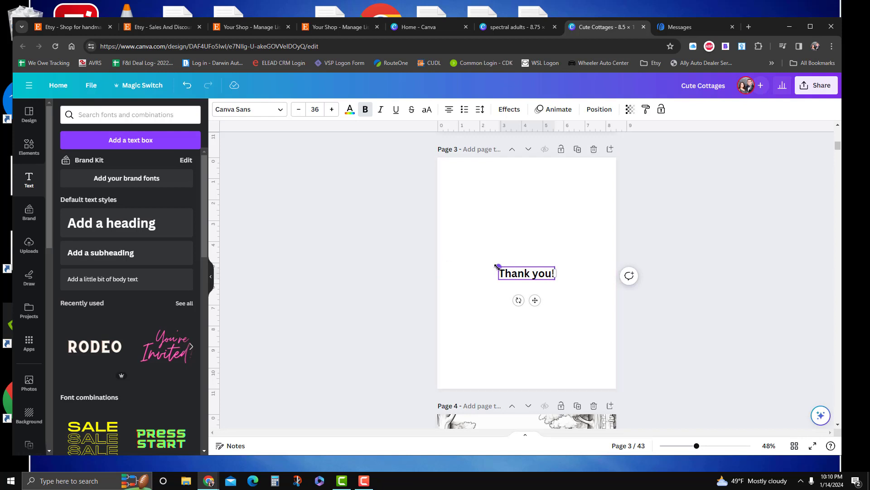
# Enlarge the "Thank you!" text to about size 105 and center it near the upper edge of page 3
pyautogui.moveTo(498, 266); pyautogui.dragTo(367, 189)
pyautogui.click(491, 200)
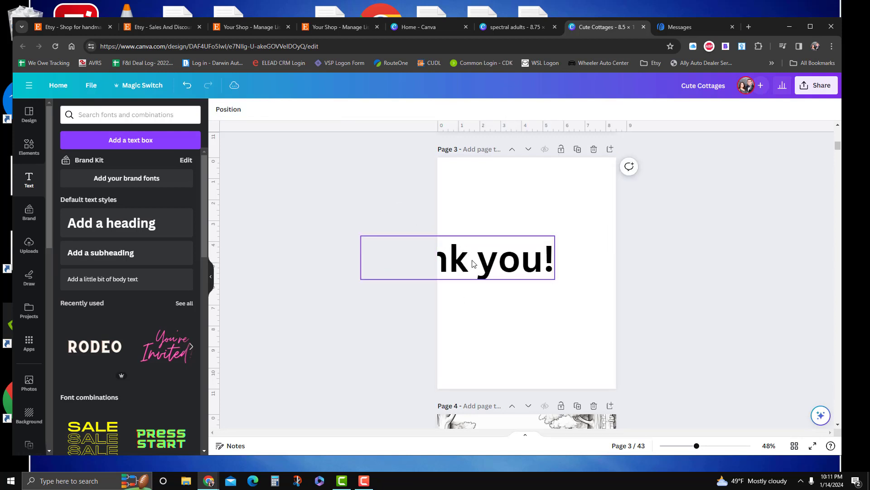
pyautogui.moveTo(472, 263); pyautogui.dragTo(523, 196)
pyautogui.moveTo(598, 208); pyautogui.dragTo(582, 193)
pyautogui.moveTo(527, 177); pyautogui.dragTo(547, 177)
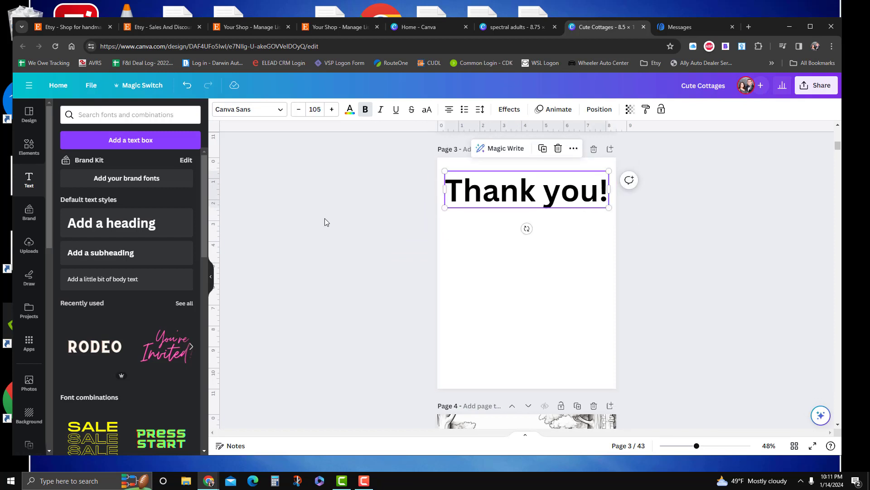
# Add the subheading "If you love this book please consider leaving me a review." and place it a little below "Thank you!"
pyautogui.click(104, 253)
pyautogui.press('BackSpace')
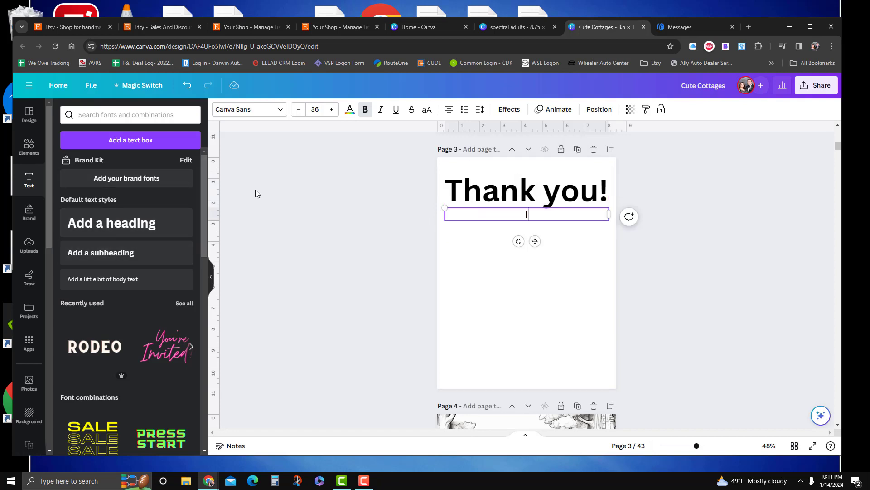
pyautogui.write('If you love this book pleas')
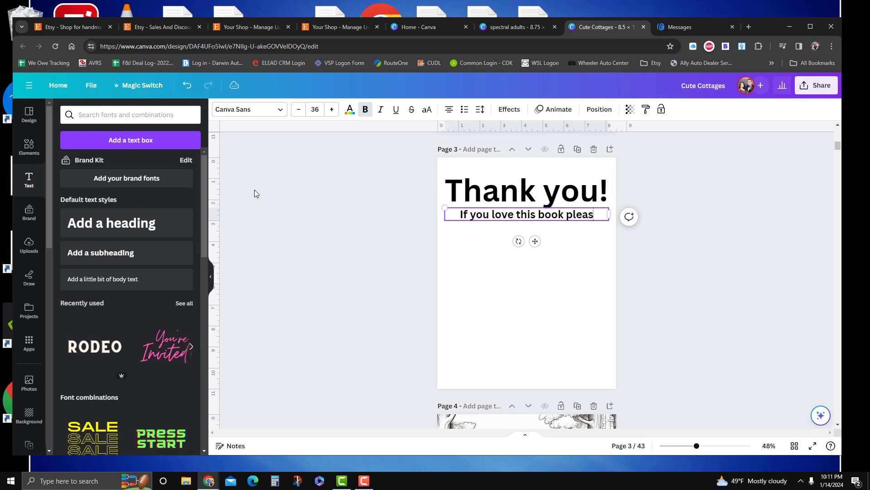
pyautogui.write('e consider')
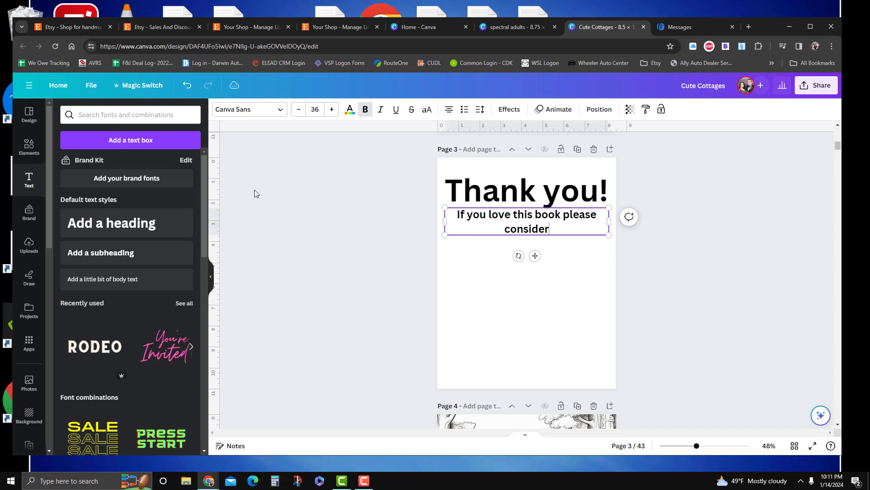
pyautogui.write(' leaving me ')
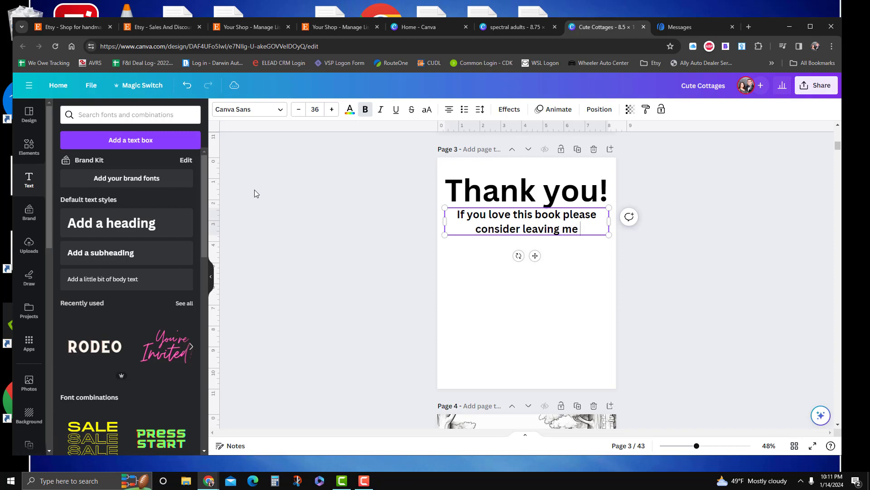
pyautogui.write('a review')
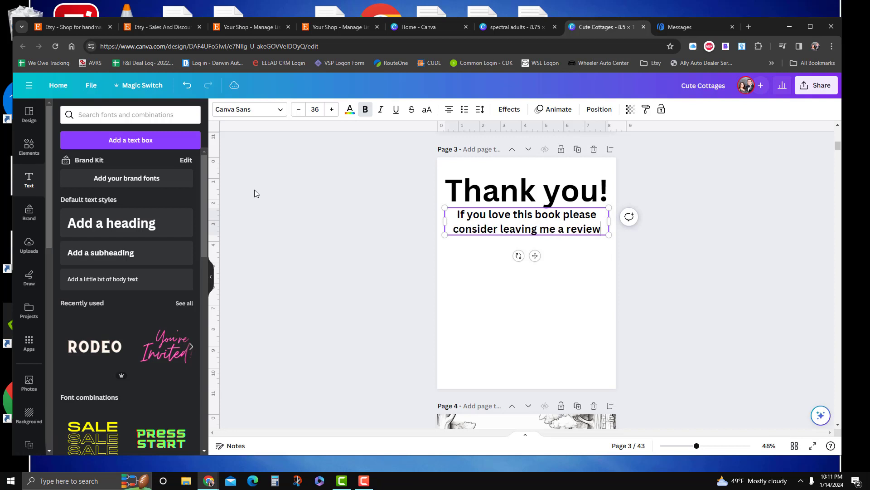
pyautogui.write('.')
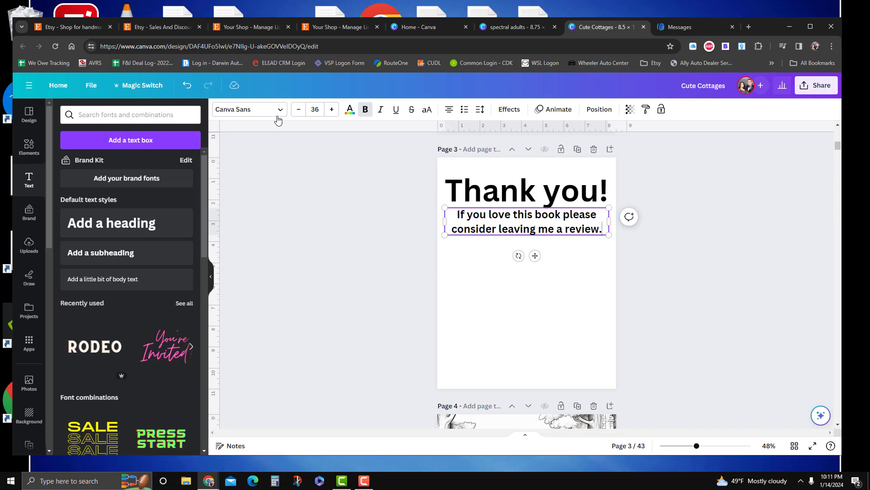
pyautogui.moveTo(541, 220); pyautogui.dragTo(542, 240)
# Change the font of the "Thank you!" text to Citadel Script
pyautogui.click(547, 181)
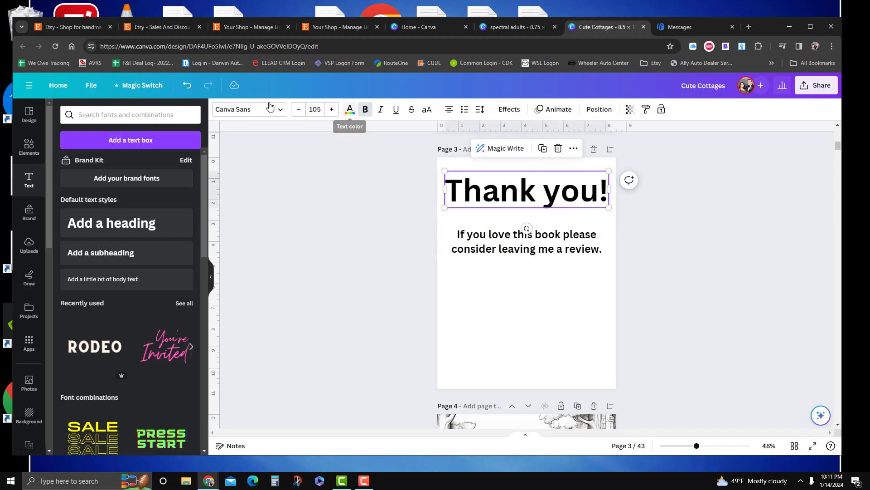
pyautogui.click(254, 109)
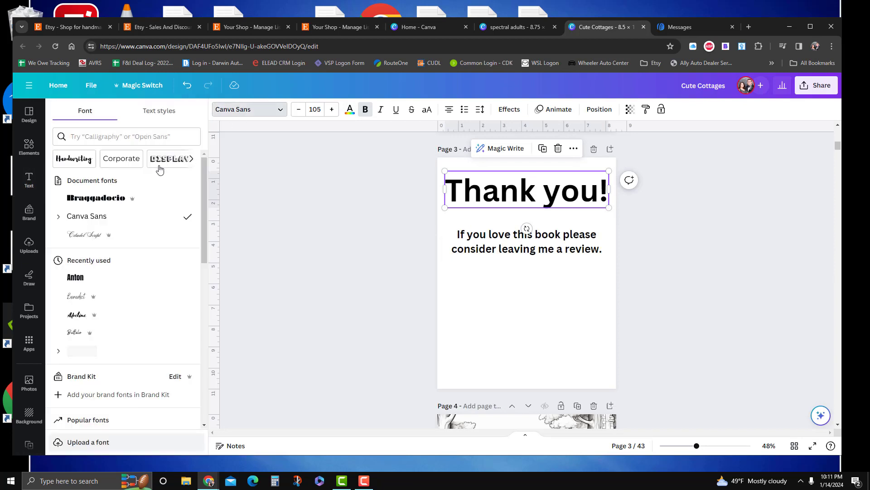
pyautogui.click(87, 235)
# Move the review request up to just below "Thank you!" and add a new subheading text box beneath it
pyautogui.click(557, 250)
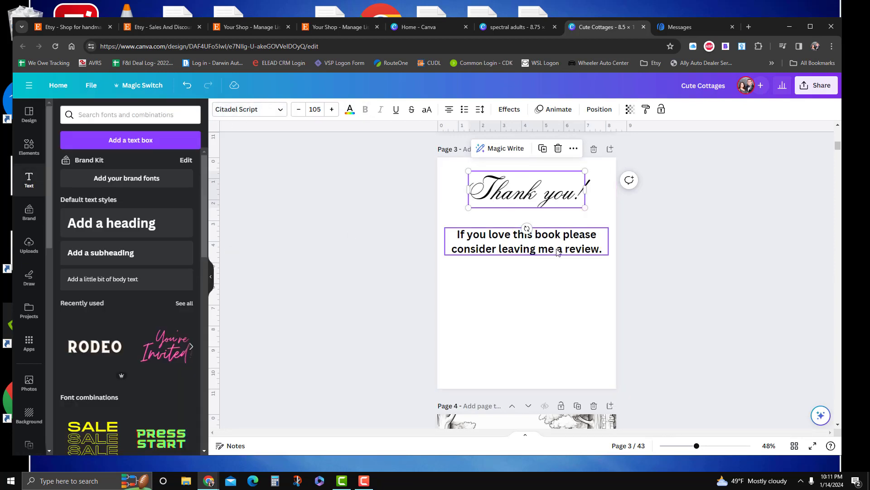
pyautogui.moveTo(550, 250); pyautogui.dragTo(548, 230)
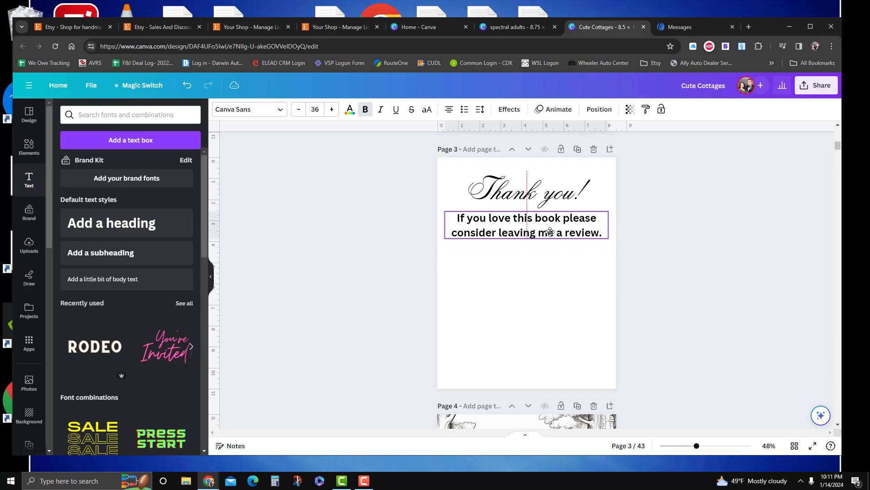
pyautogui.click(375, 231)
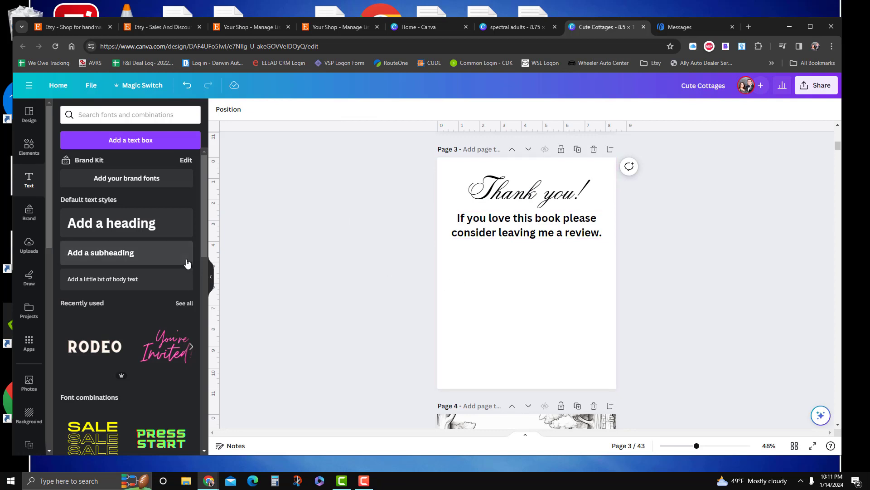
pyautogui.click(115, 255)
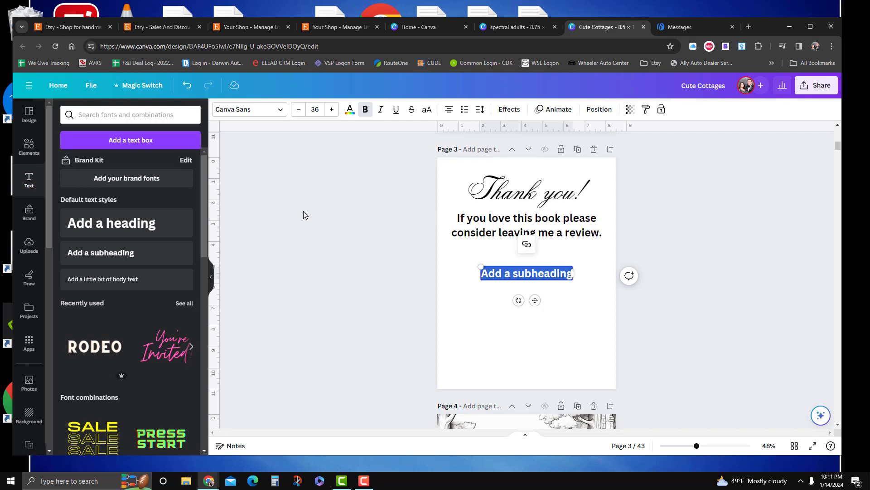
# Switch to the Etsy sales and discounts page and examine the details of the 10FOR10 sale
pyautogui.click(329, 28)
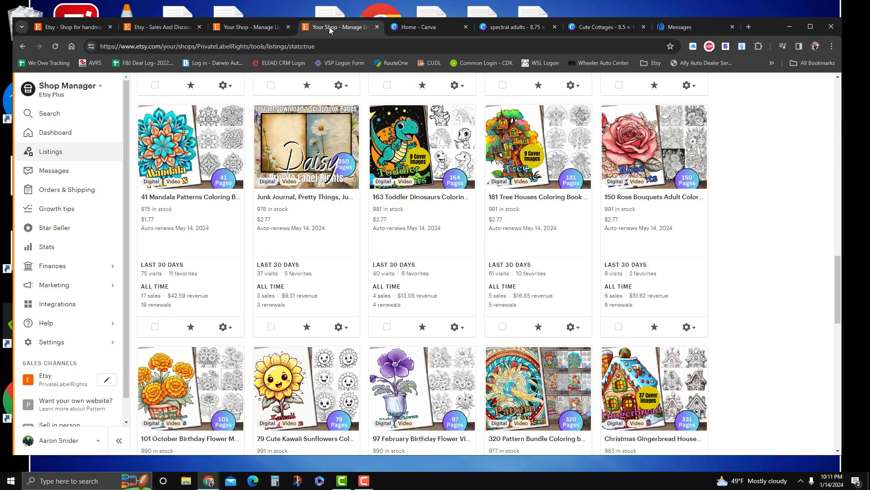
pyautogui.click(266, 29)
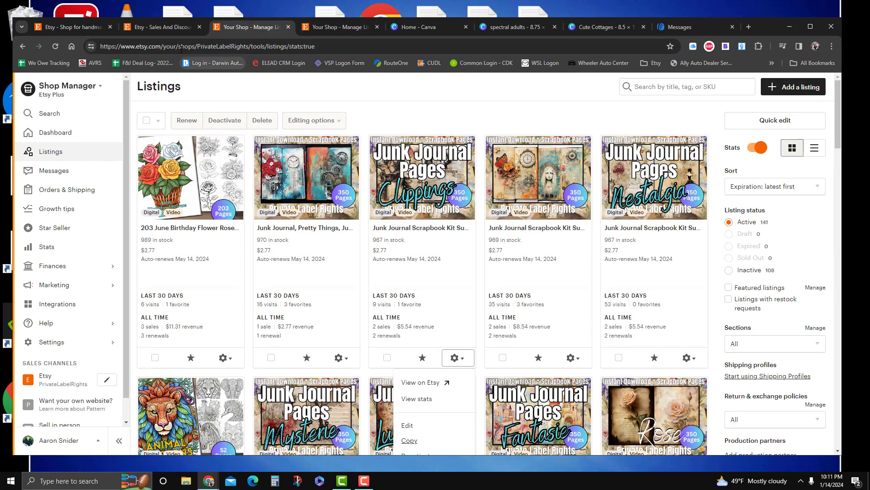
pyautogui.click(170, 27)
pyautogui.scroll(-7, 390, 335)
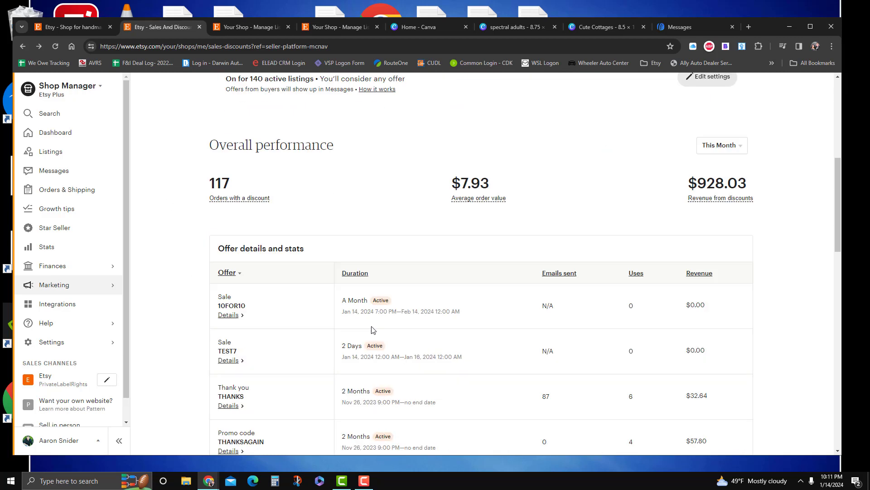
pyautogui.scroll(-1, 373, 329)
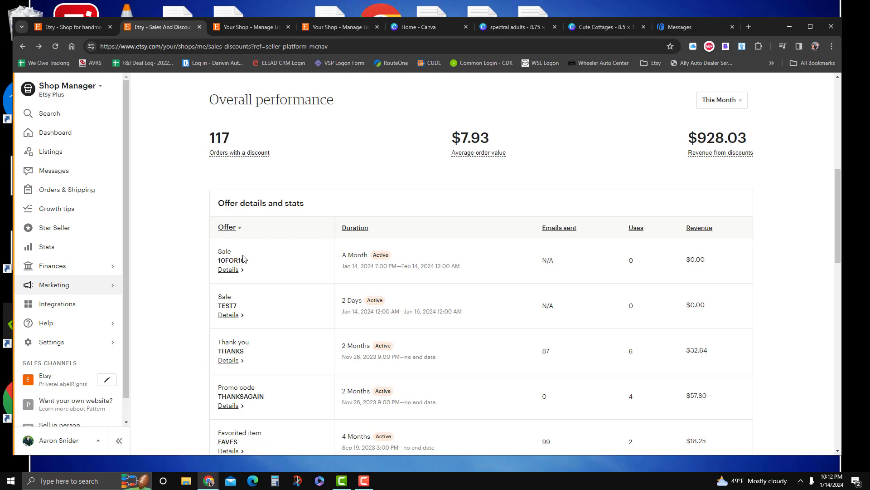
pyautogui.click(231, 269)
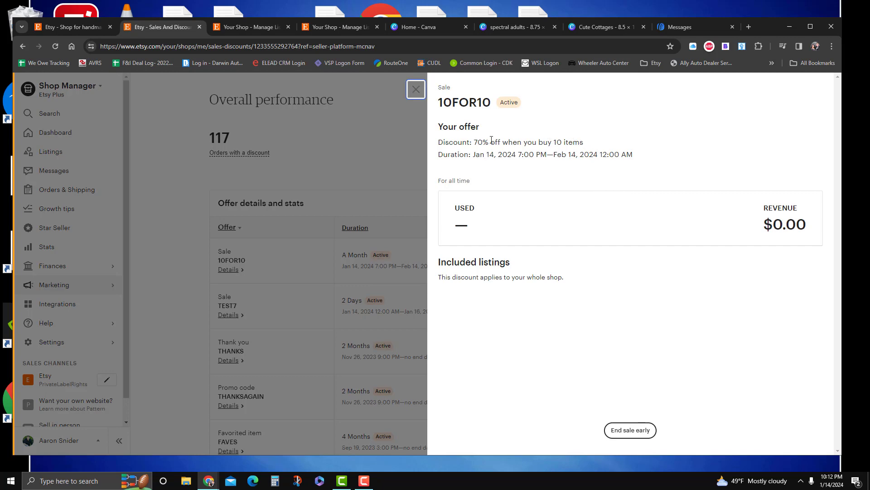
pyautogui.click(416, 89)
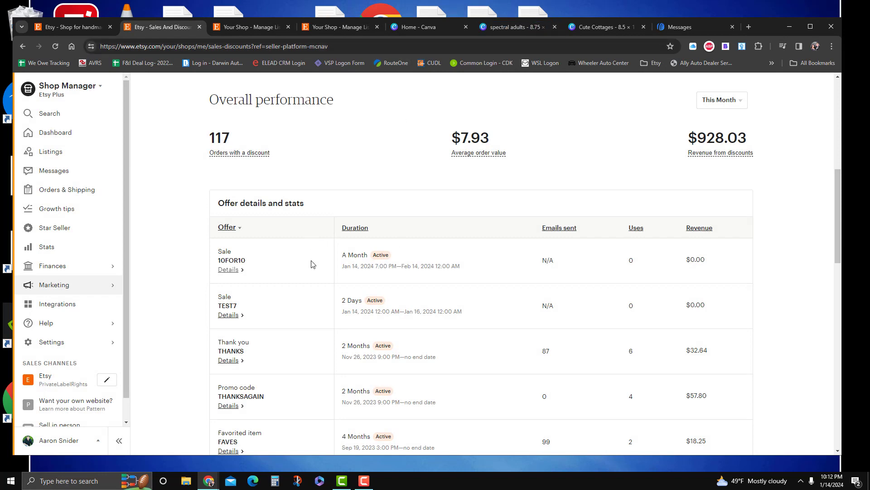
pyautogui.click(234, 270)
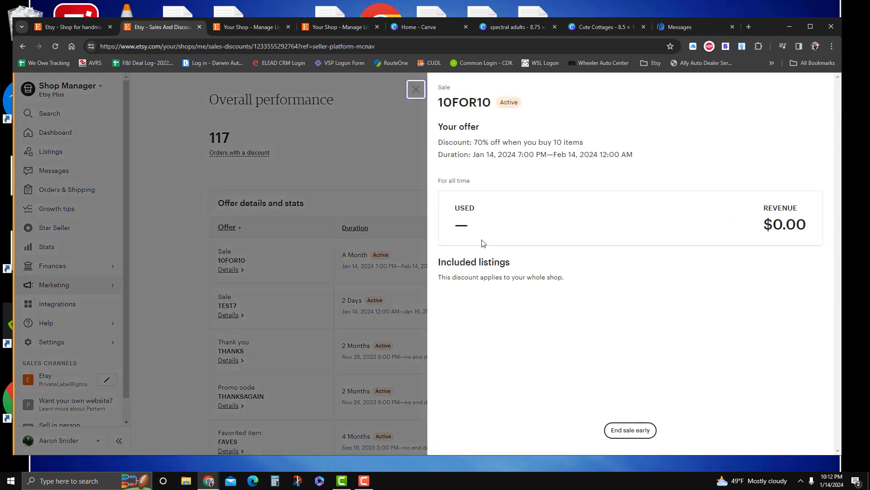
pyautogui.click(415, 89)
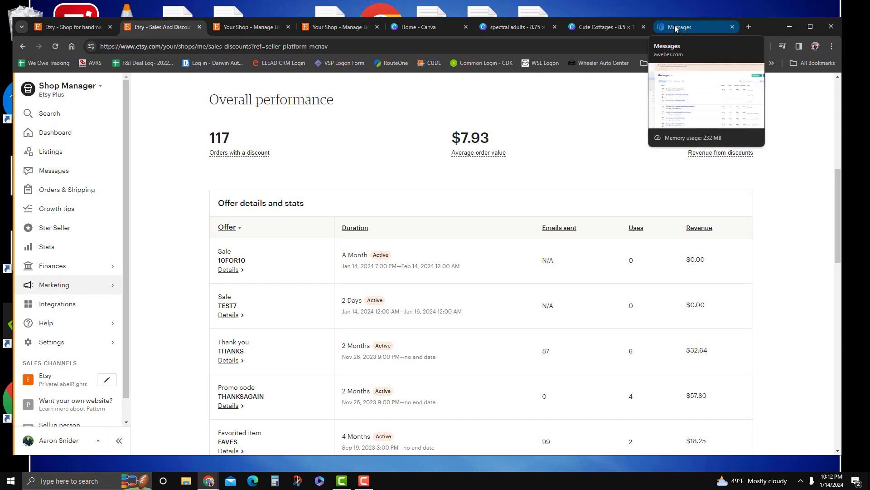
# Switch back to the Cute Cottages design and replace the placeholder subheading on page 3 with "Clink Here to get special offer in my Etsy Store!"
pyautogui.click(599, 27)
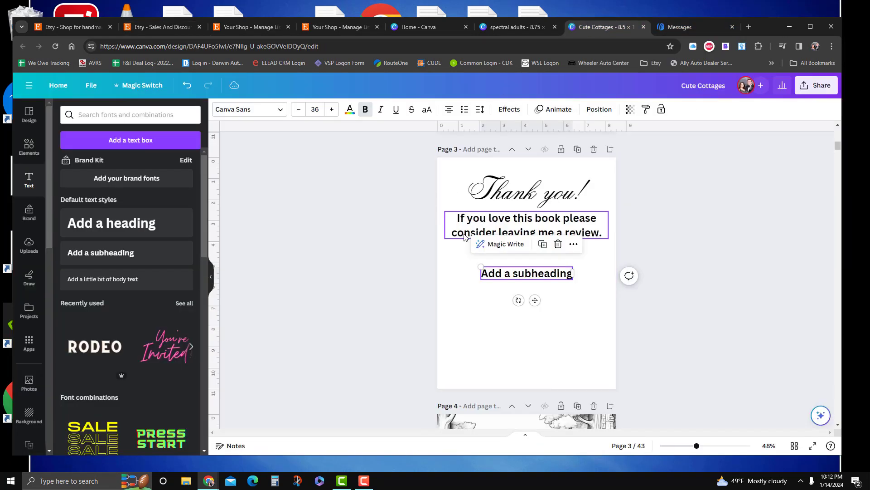
pyautogui.click(517, 275)
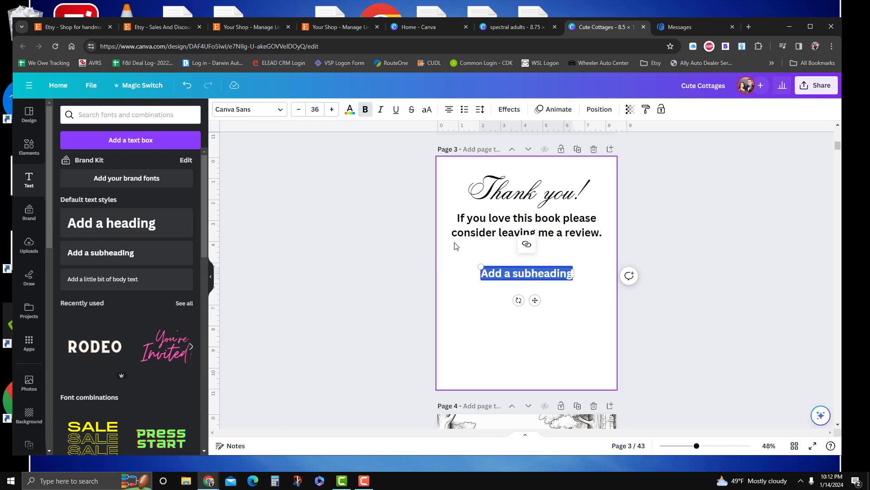
pyautogui.write('Cl')
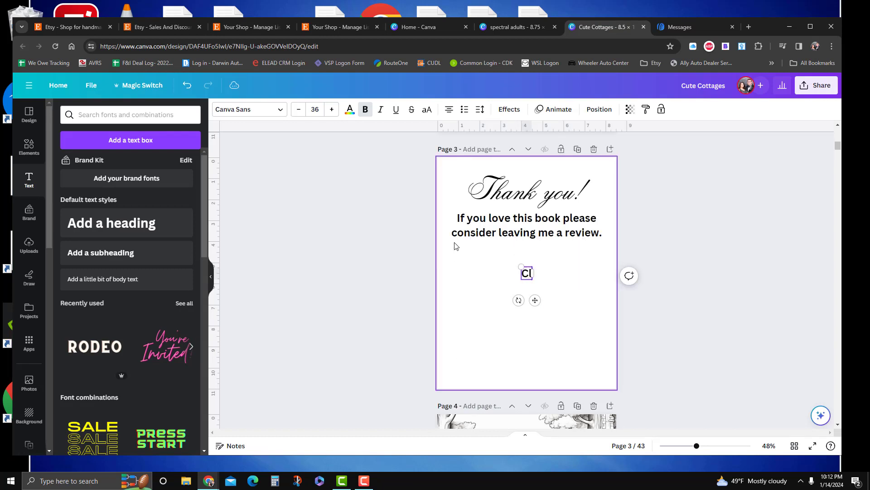
pyautogui.write('ink Her')
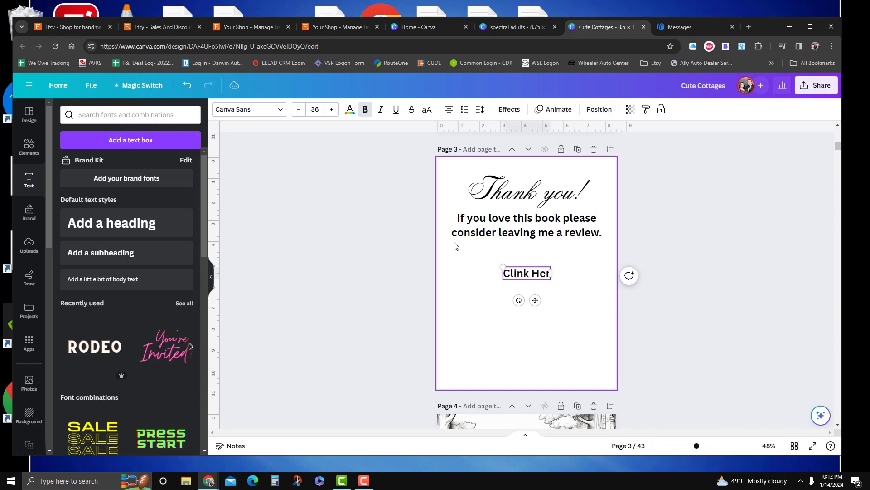
pyautogui.write('e to get a sp')
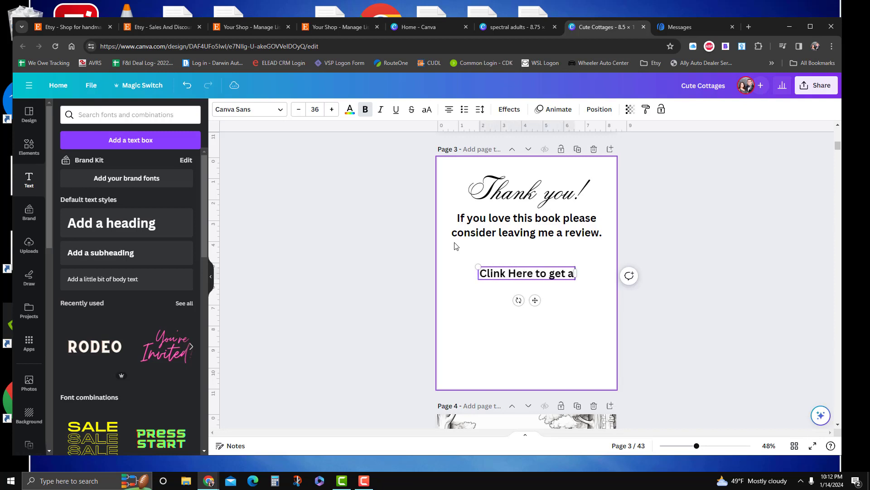
pyautogui.press('BackSpace')
pyautogui.press('BackSpace')
pyautogui.press('BackSpace')
pyautogui.press('BackSpace')
pyautogui.press('BackSpace')
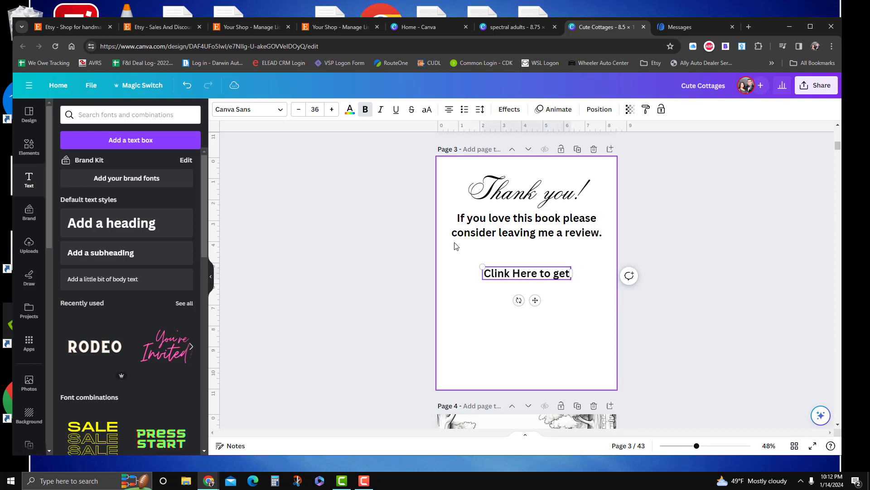
pyautogui.write('special')
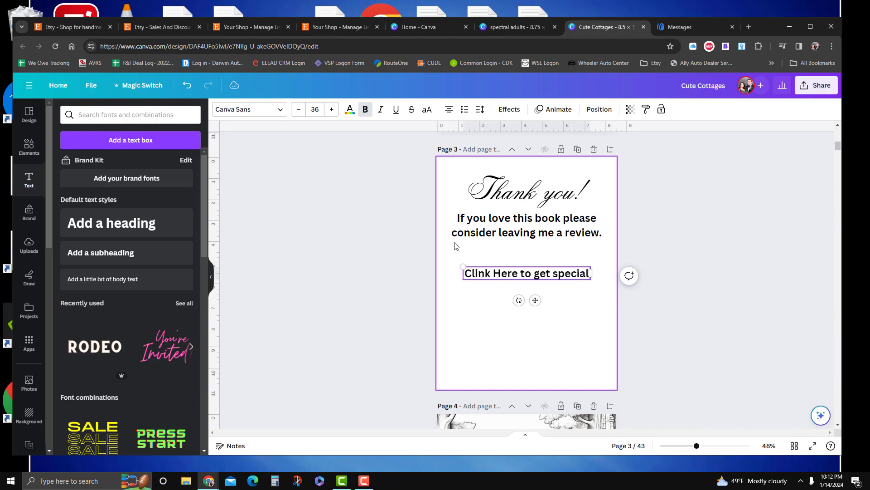
pyautogui.write(' offer in m')
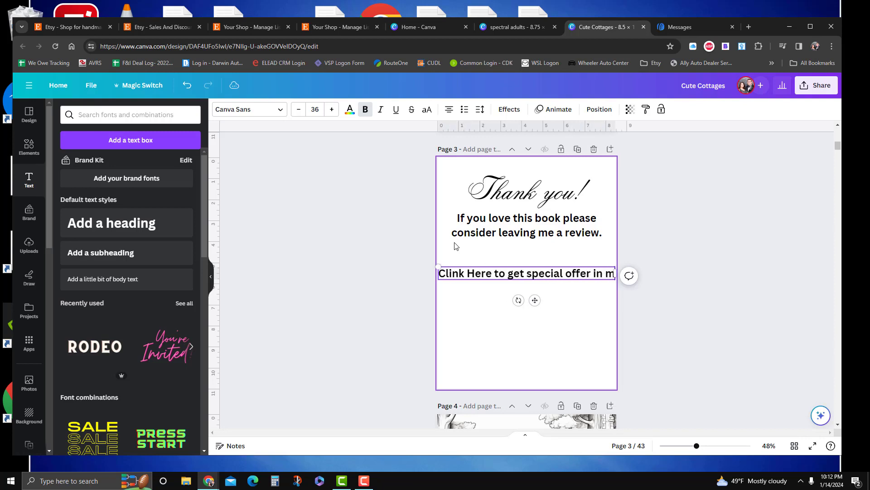
pyautogui.write('y Etsy S')
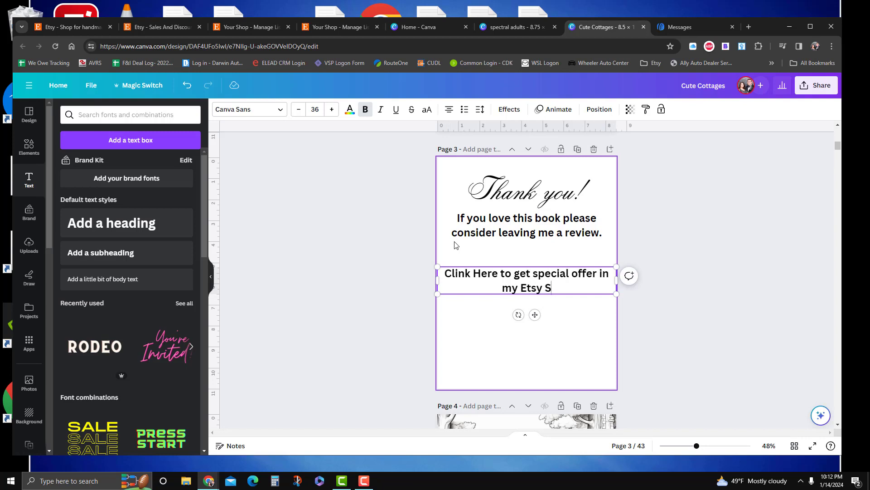
pyautogui.write('tore!')
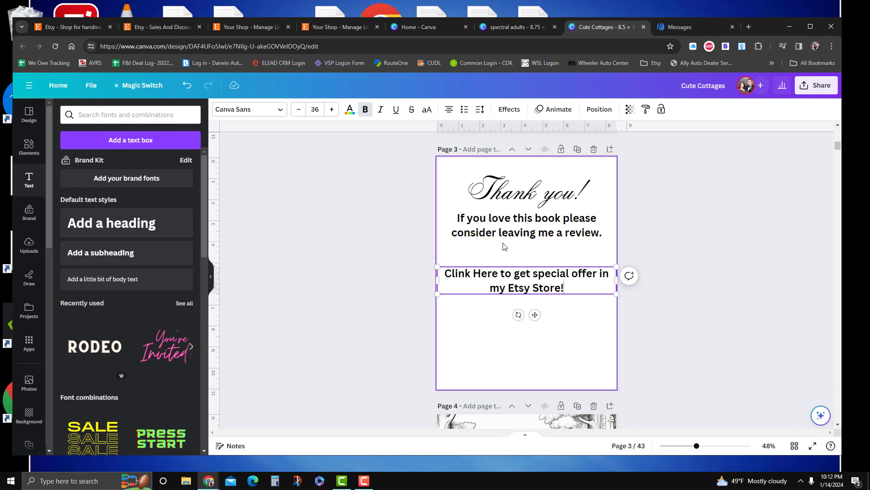
# Add the line "Enter Code 10FOR10 at checkout" below the Etsy store offer, separated by a blank line
pyautogui.press('Return')
pyautogui.press('Return')
pyautogui.write('E')
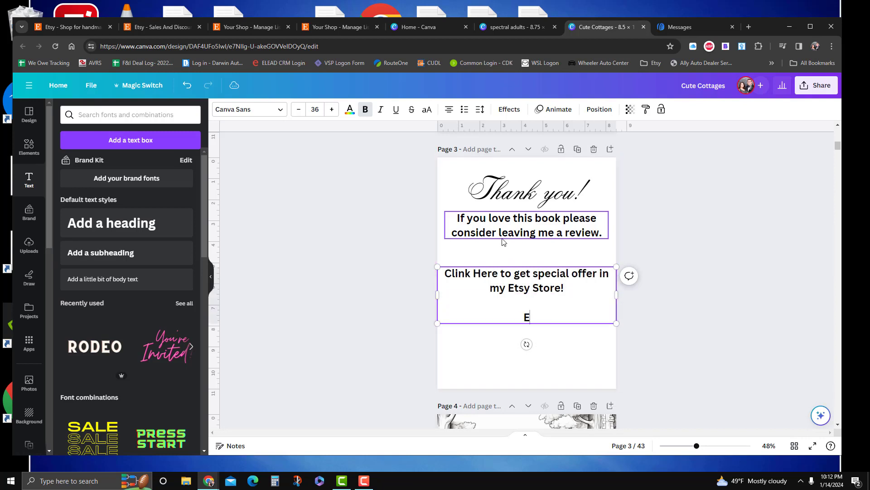
pyautogui.write('nter Code 10')
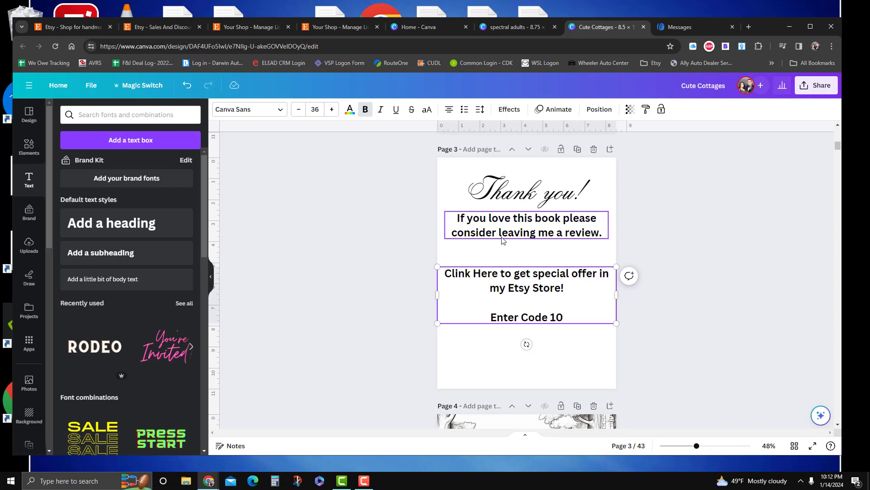
pyautogui.write('FOR10')
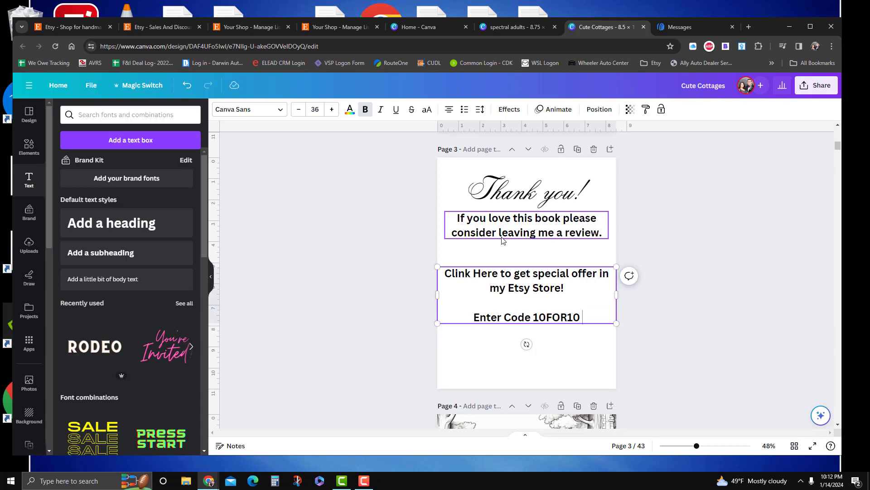
pyautogui.write(' at checkou')
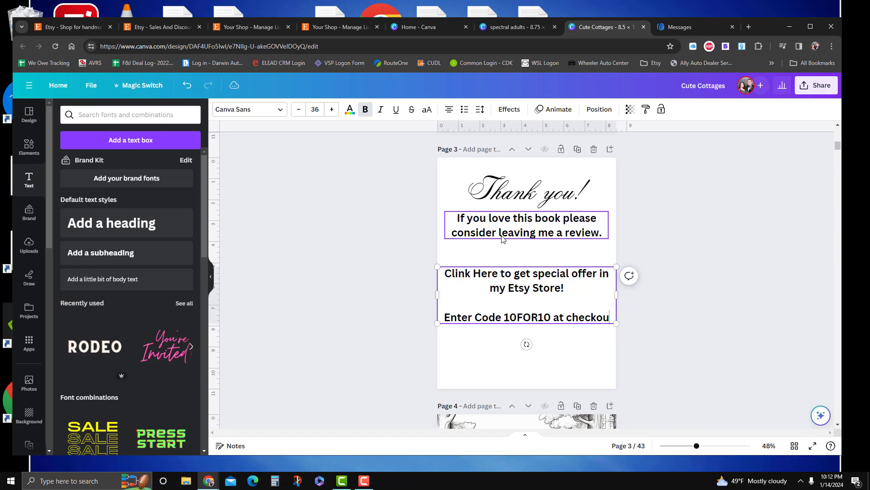
# Complete the offer text on page 3 so it ends with "at checkout to save 70% when you order 10 or more books!"
pyautogui.write('t')
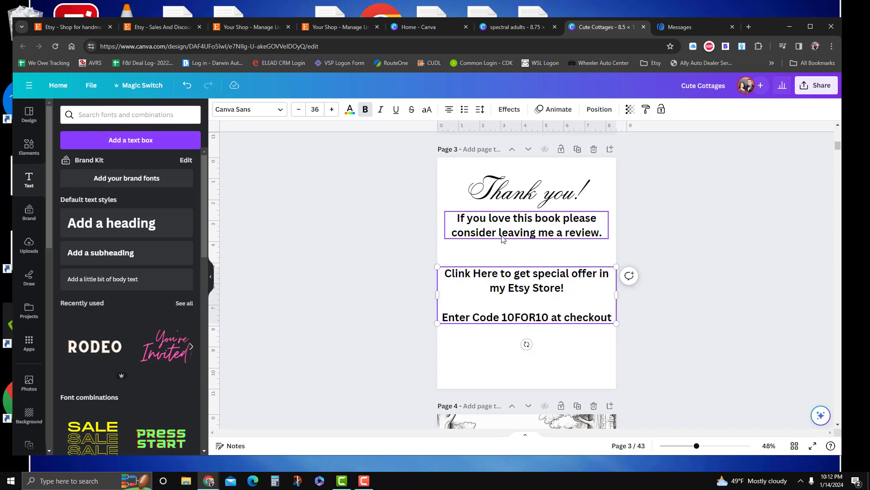
pyautogui.write(' to save')
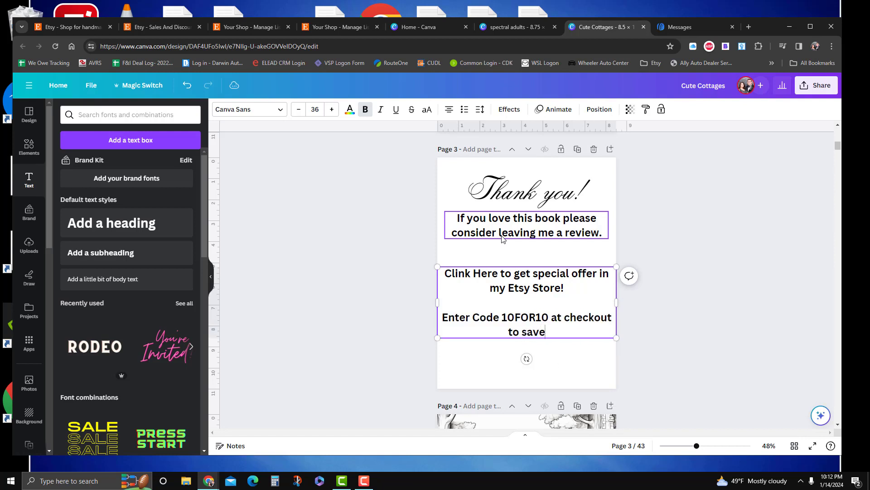
pyautogui.write(' 70% on')
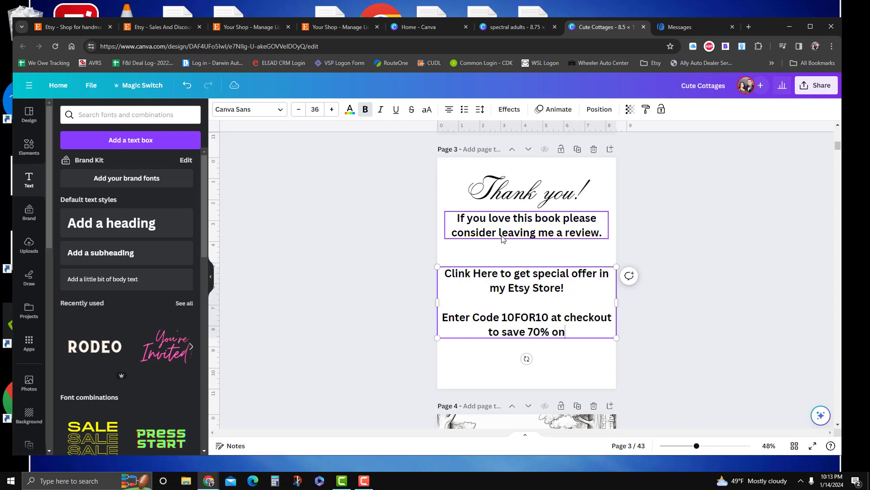
pyautogui.press('BackSpace')
pyautogui.press('BackSpace')
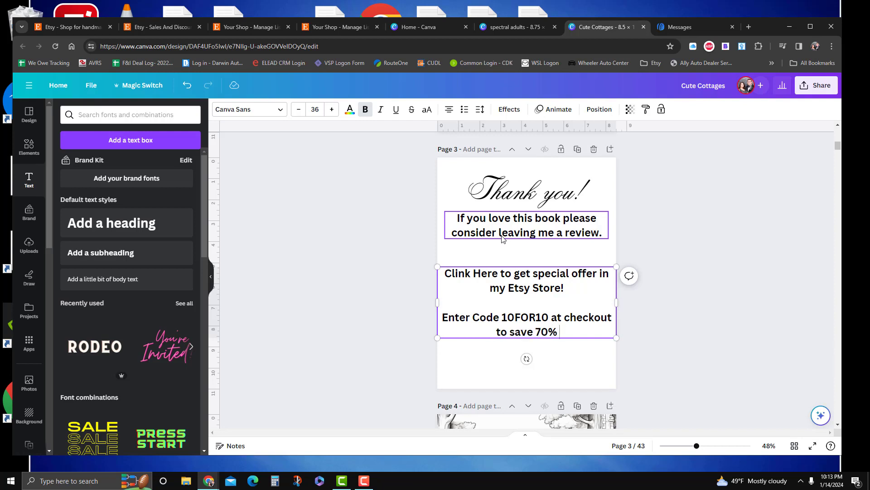
pyautogui.write('when you o')
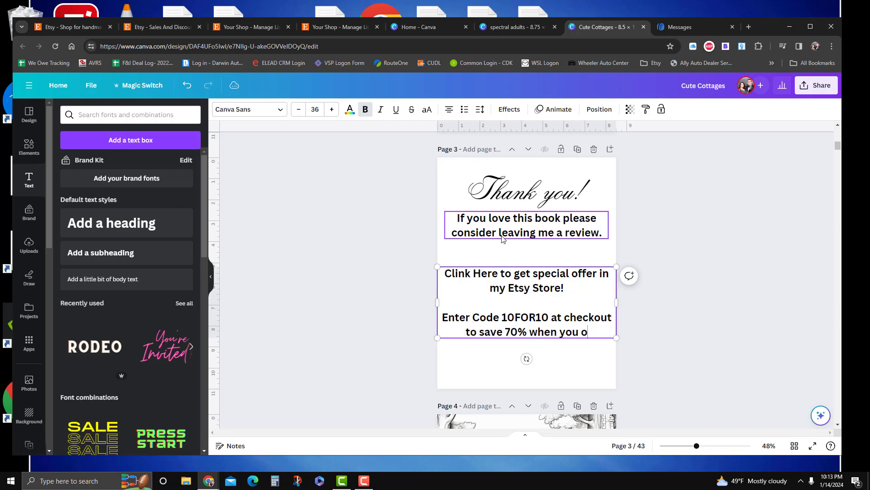
pyautogui.write('rder 10 mor mo')
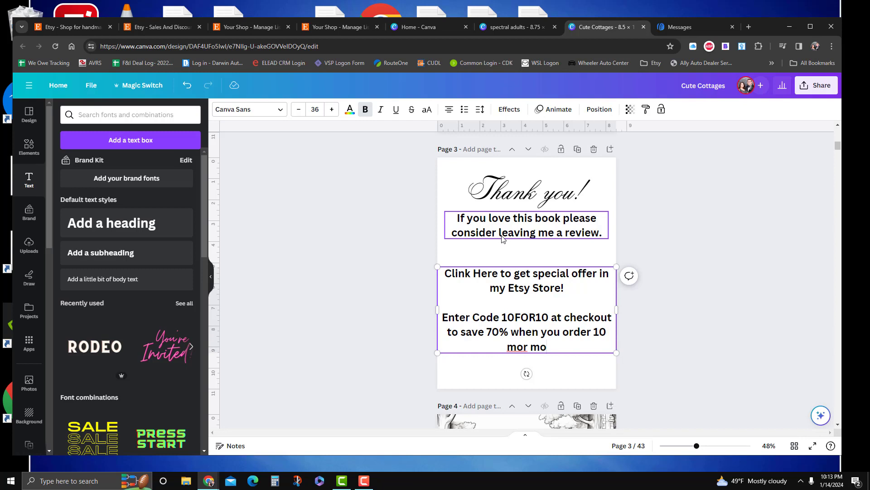
pyautogui.press('BackSpace')
pyautogui.press('BackSpace')
pyautogui.press('BackSpace')
pyautogui.press('BackSpace')
pyautogui.press('BackSpace')
pyautogui.press('BackSpace')
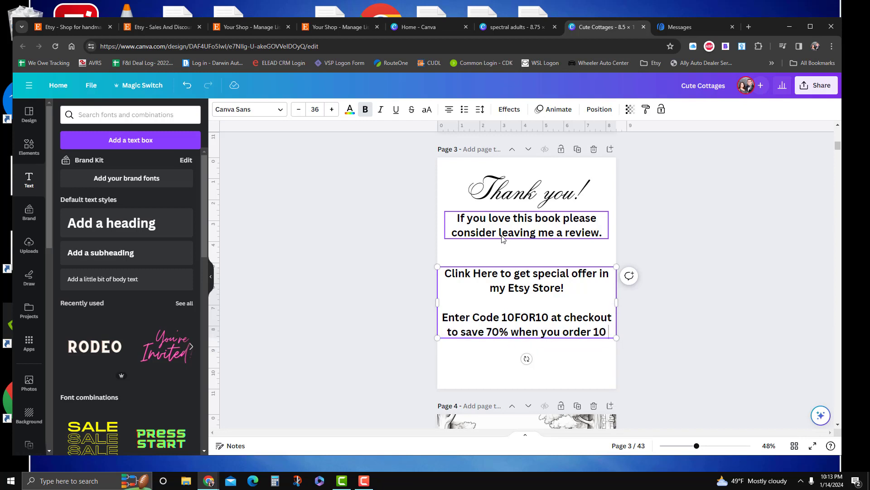
pyautogui.write('or more boo')
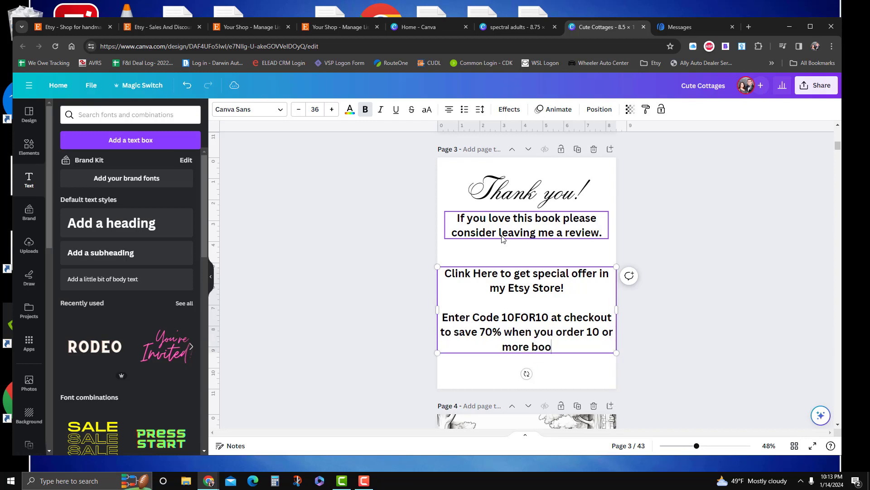
pyautogui.write('ks!')
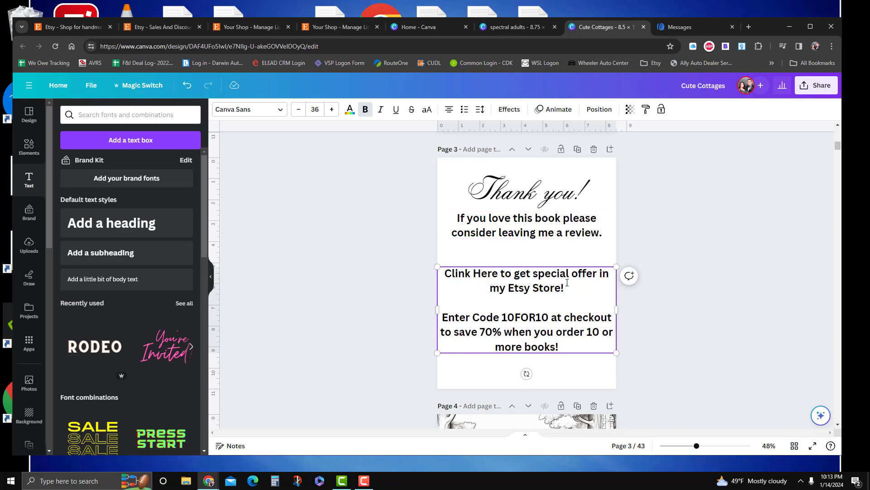
pyautogui.click(673, 303)
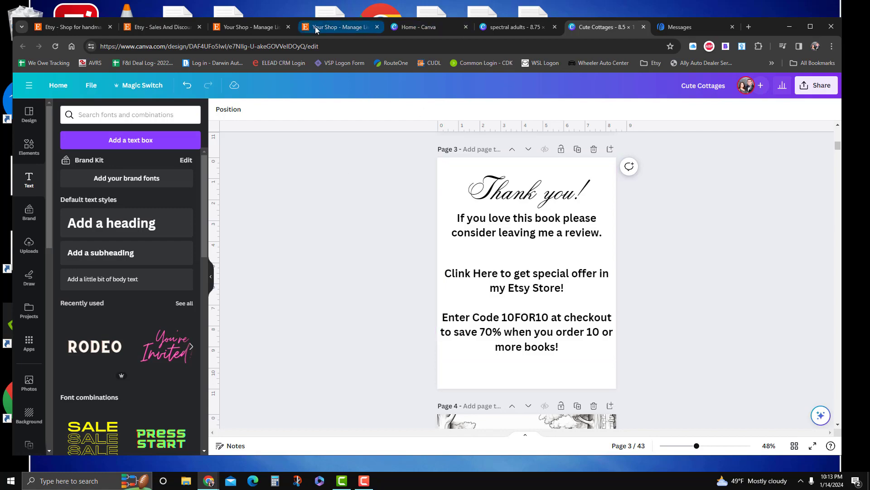
# Switch to the Etsy listings manager, view the Junk Journal Pages Joy listing and go to the PrivateLabelRights shop page from it
pyautogui.click(337, 28)
pyautogui.scroll(10, 206, 239)
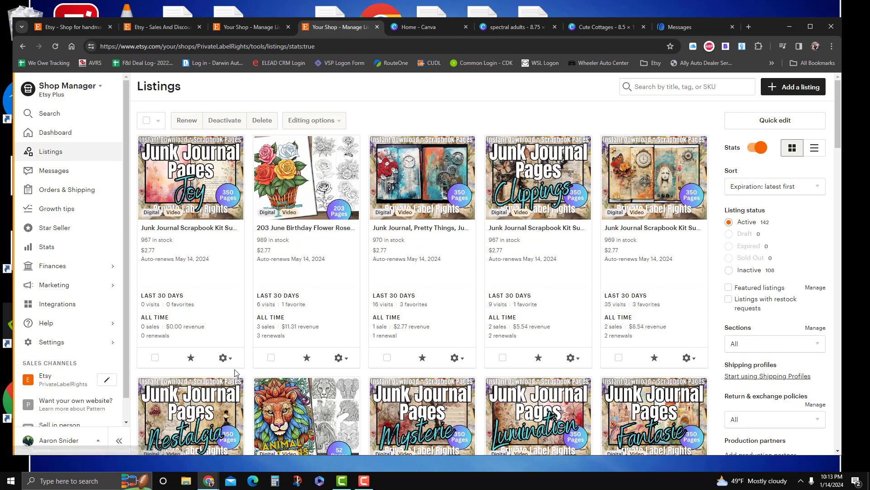
pyautogui.click(224, 358)
pyautogui.click(204, 382)
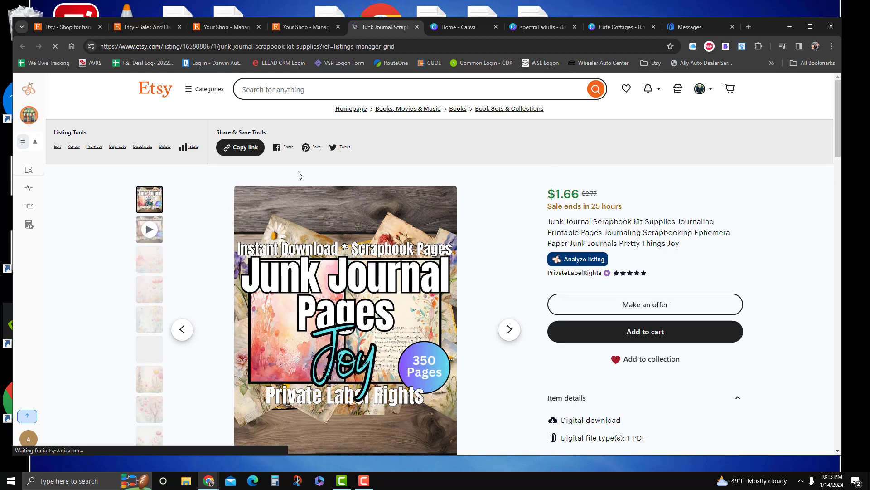
pyautogui.click(567, 272)
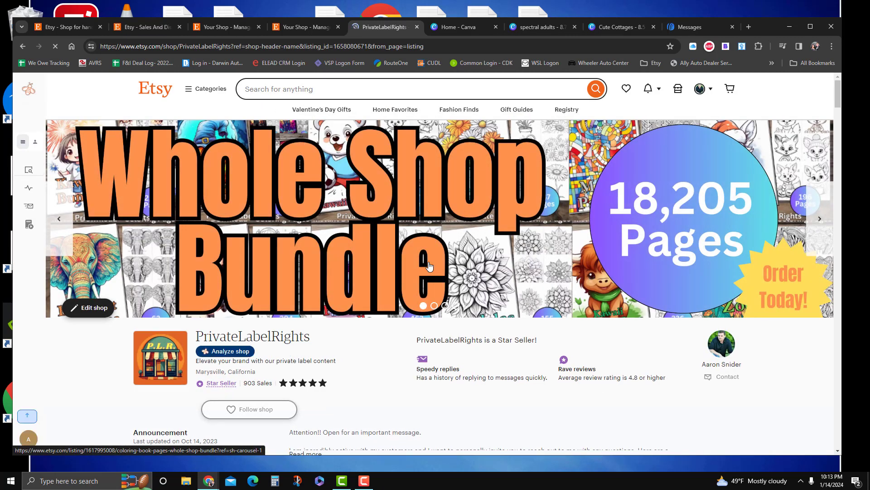
# Look over the PrivateLabelRights shop page and copy its web address
pyautogui.scroll(-4, 338, 252)
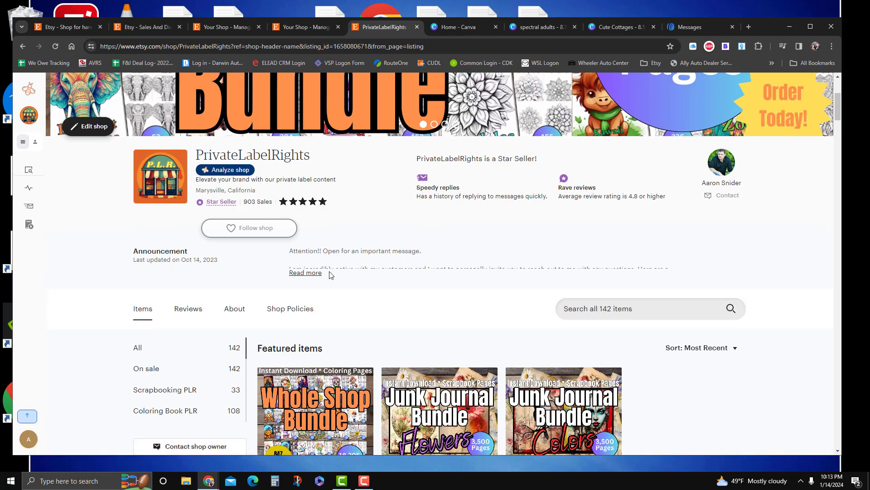
pyautogui.scroll(4, 332, 275)
pyautogui.click(274, 45)
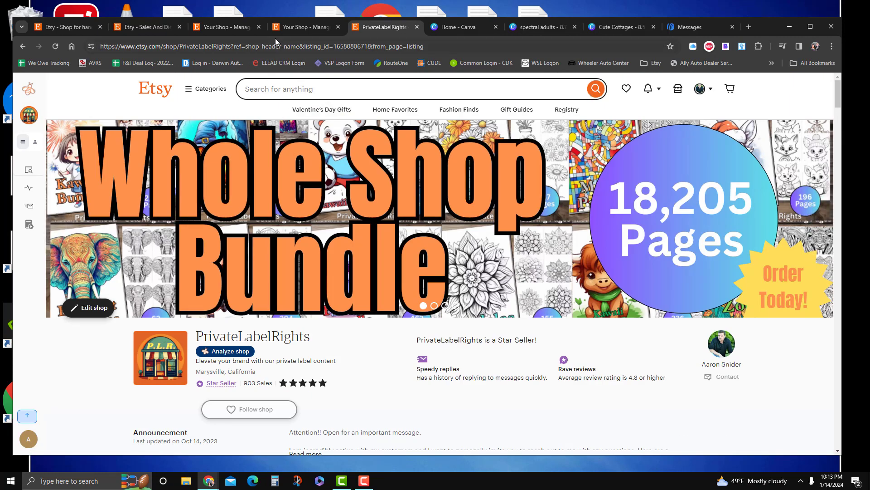
pyautogui.rightClick(274, 46)
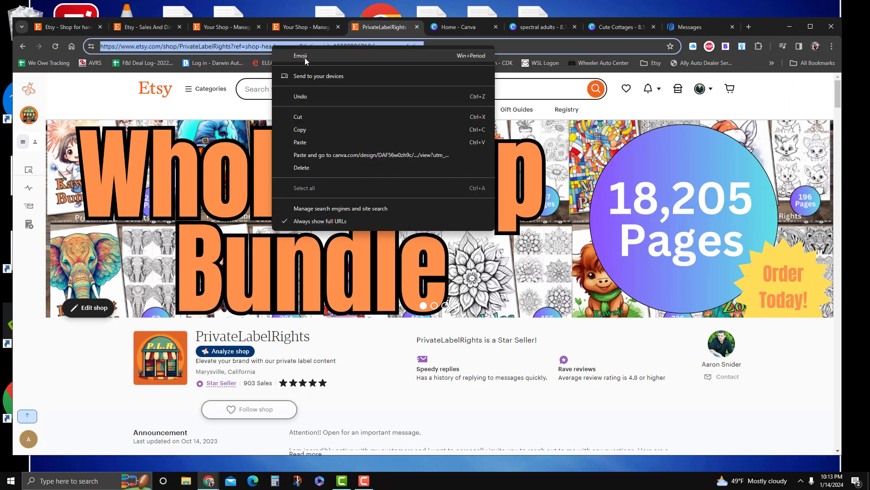
pyautogui.click(301, 129)
# Switch back to the Cute Cottages design in Canva and move the offer text box slightly lower on page 3
pyautogui.click(608, 28)
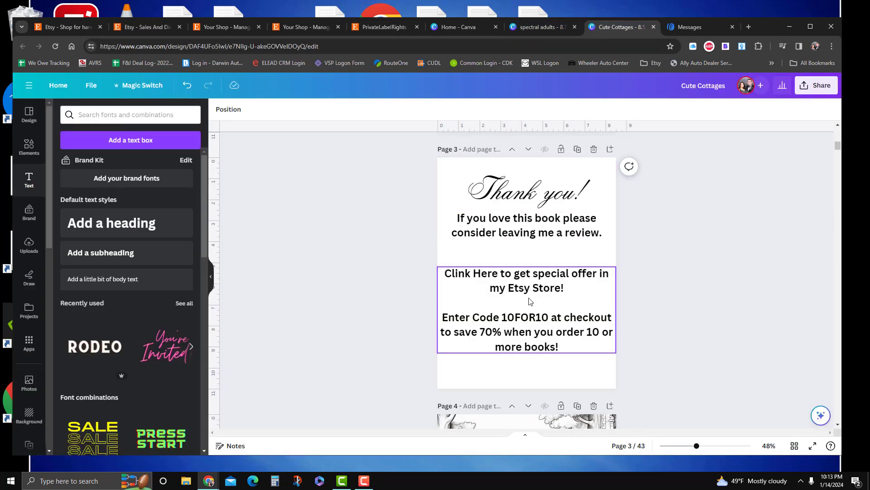
pyautogui.click(562, 291)
pyautogui.moveTo(557, 290)
pyautogui.mouseDown()
pyautogui.moveTo(580, 303)
pyautogui.moveTo(554, 297)
pyautogui.moveTo(563, 299)
pyautogui.mouseUp()
pyautogui.doubleClick(553, 299)
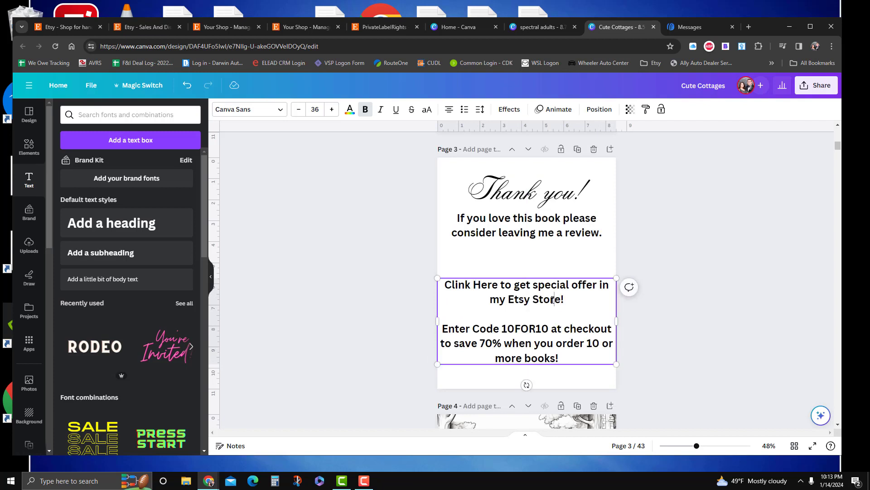
pyautogui.doubleClick(553, 300)
pyautogui.click(562, 299)
pyautogui.moveTo(579, 302); pyautogui.dragTo(444, 285)
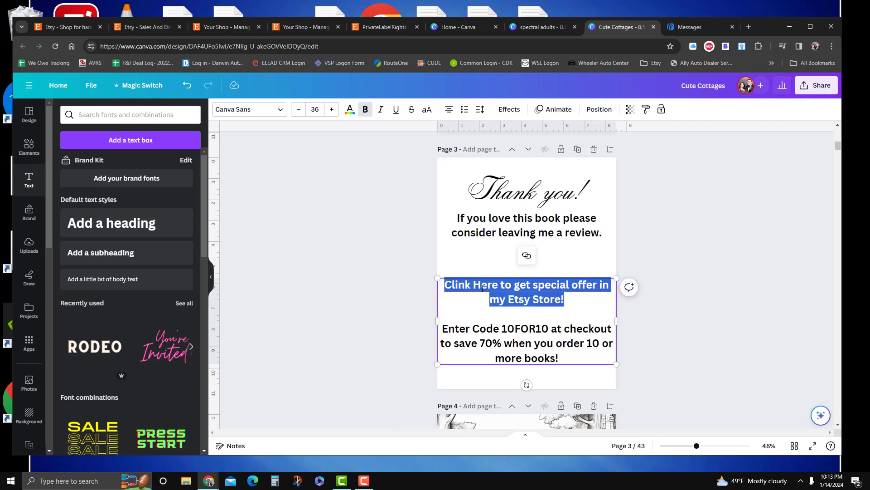
pyautogui.rightClick(512, 287)
pyautogui.click(493, 287)
pyautogui.click(506, 263)
# Link the whole offer text box on page 3 to the copied Etsy shop address
pyautogui.click(532, 301)
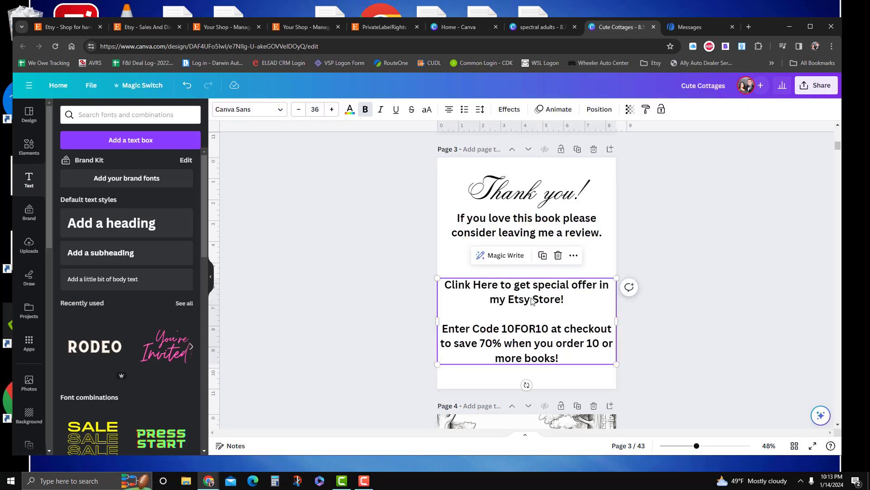
pyautogui.rightClick(529, 297)
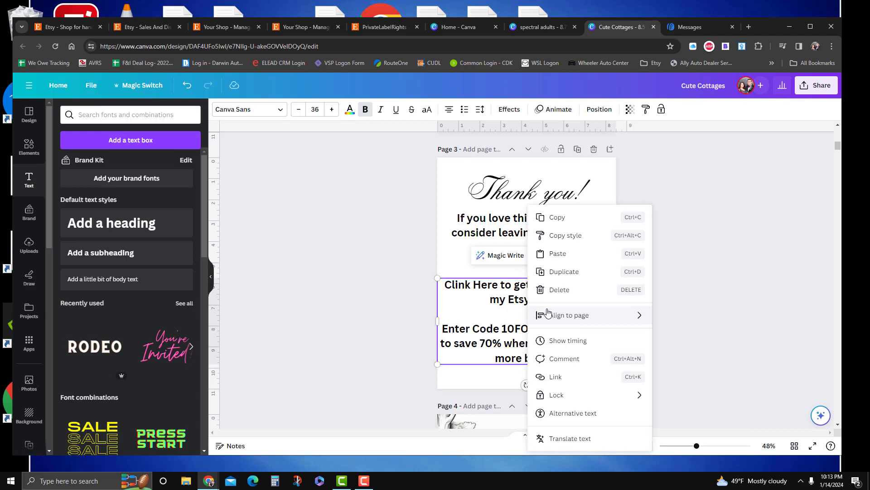
pyautogui.click(548, 377)
pyautogui.hotkey('ctrl', 'v')
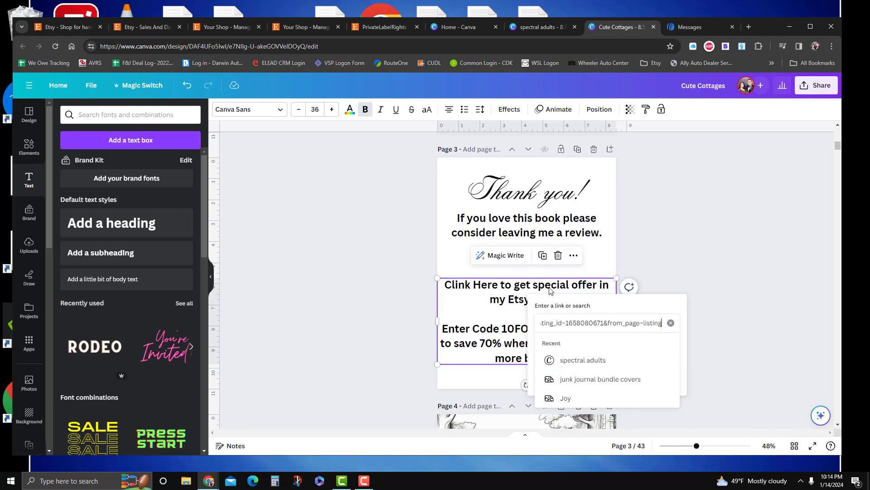
pyautogui.press('Return')
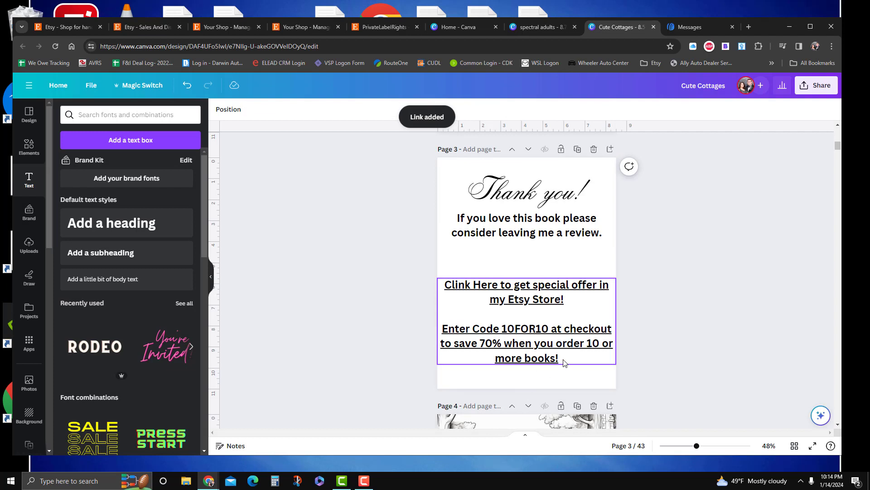
# Recolor the linked offer text, trying lighter blues before settling on the dark blue default color, and deselect it
pyautogui.click(458, 296)
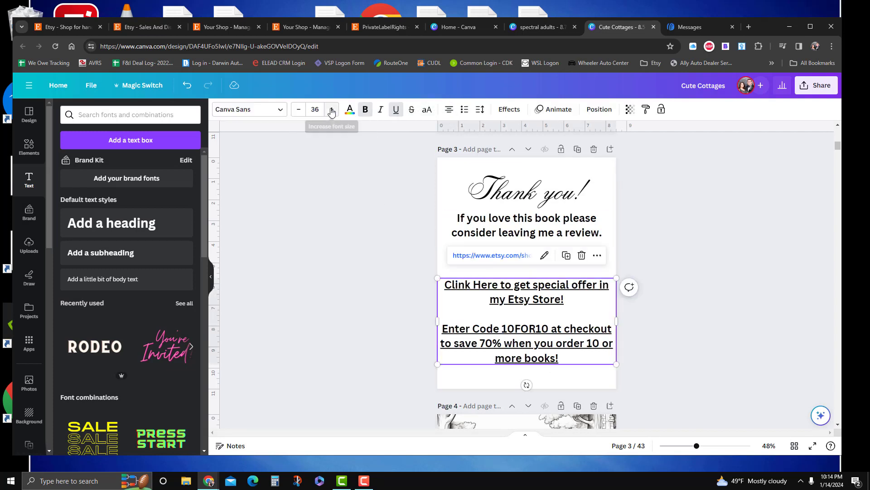
pyautogui.click(349, 109)
pyautogui.scroll(-3, 149, 298)
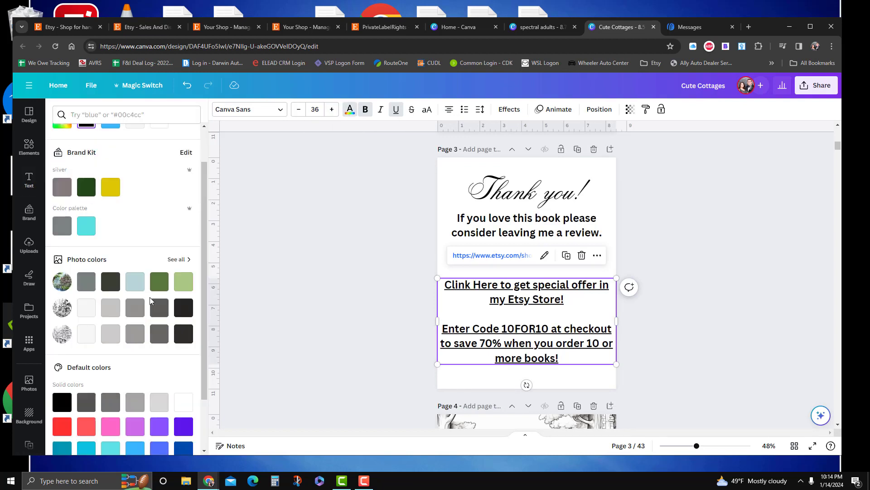
pyautogui.click(136, 386)
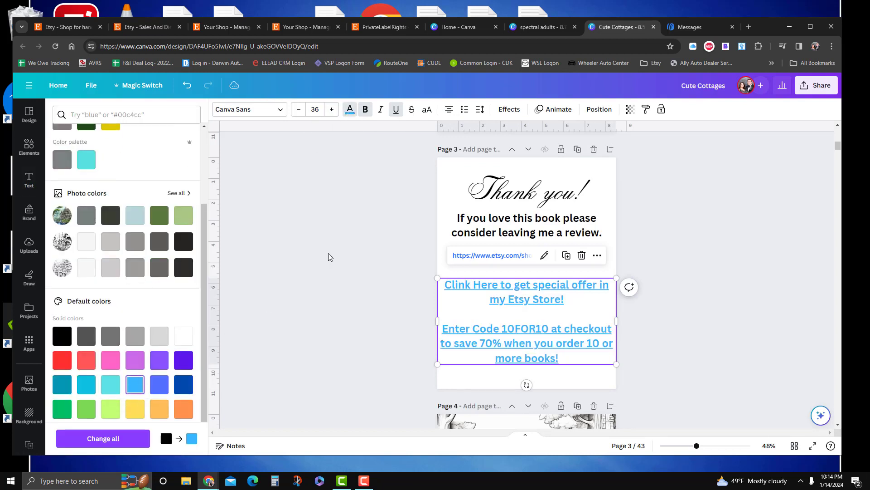
pyautogui.click(159, 384)
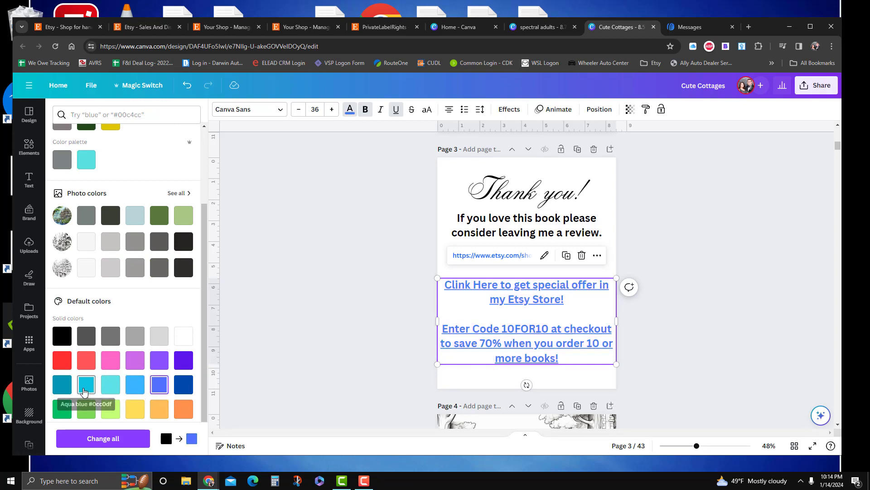
pyautogui.click(183, 384)
pyautogui.click(372, 262)
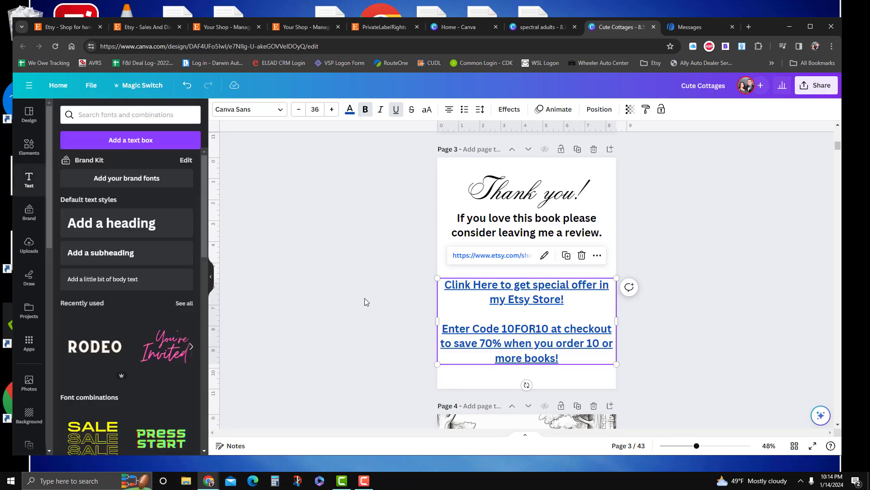
pyautogui.click(364, 298)
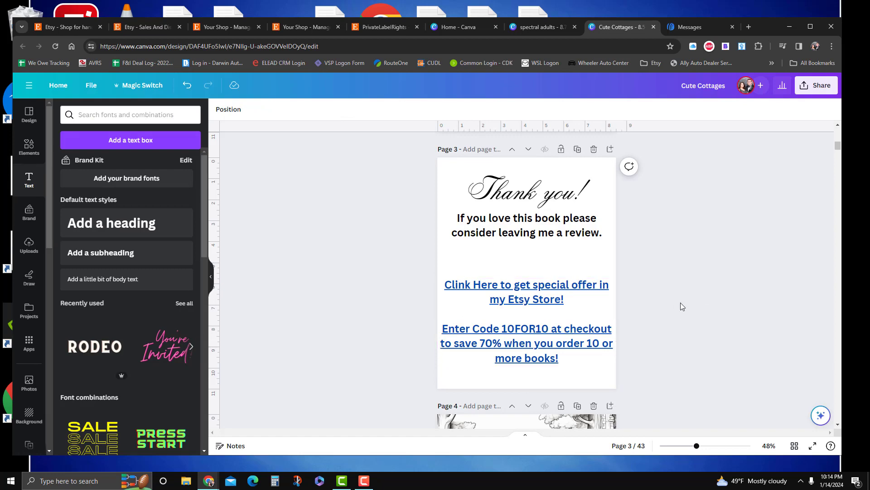
# Test the offer text's link by opening it, look through the Etsy shop page and close that page again
pyautogui.scroll(-1, 681, 303)
pyautogui.scroll(1, 698, 306)
pyautogui.scroll(-4, 693, 289)
pyautogui.scroll(5, 728, 287)
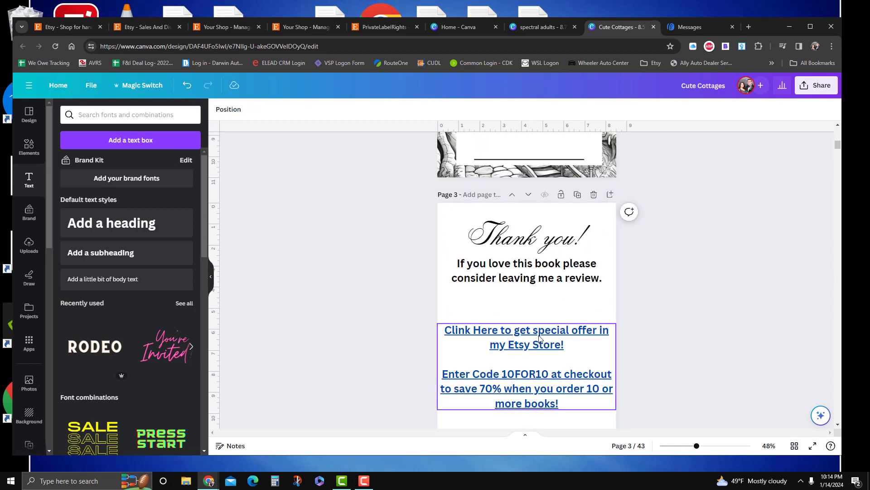
pyautogui.click(526, 336)
pyautogui.click(482, 301)
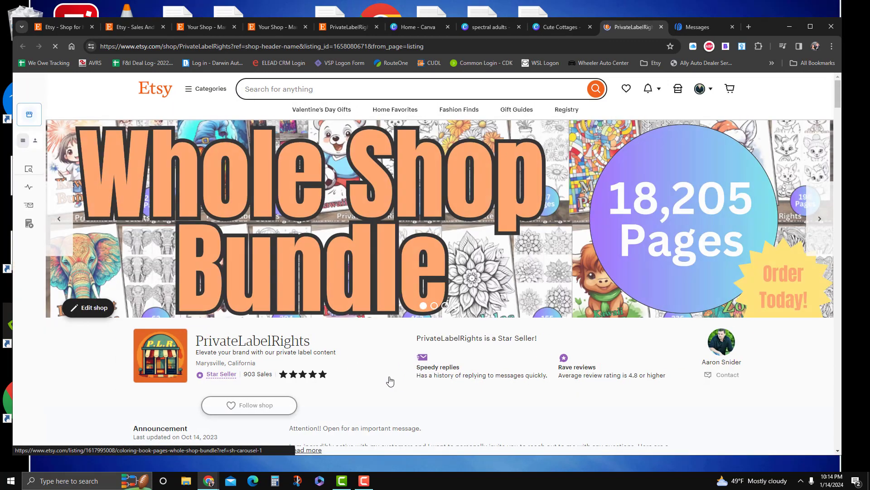
pyautogui.scroll(-10, 400, 343)
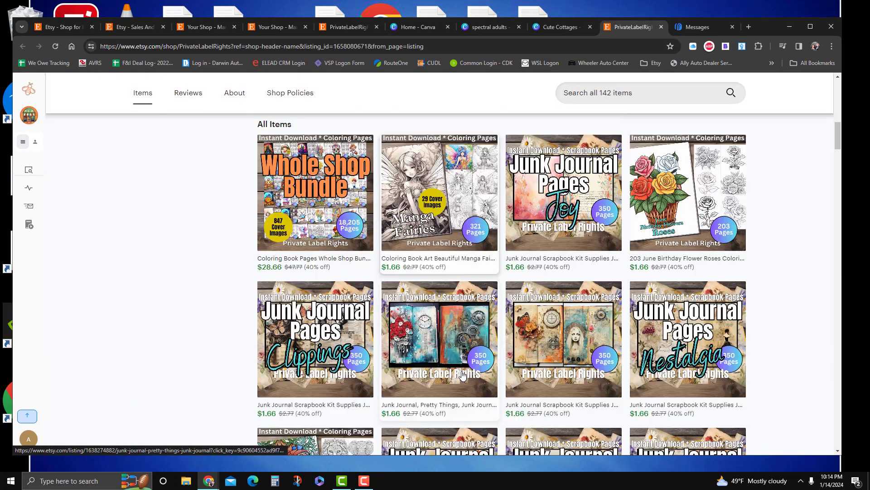
pyautogui.scroll(10, 426, 345)
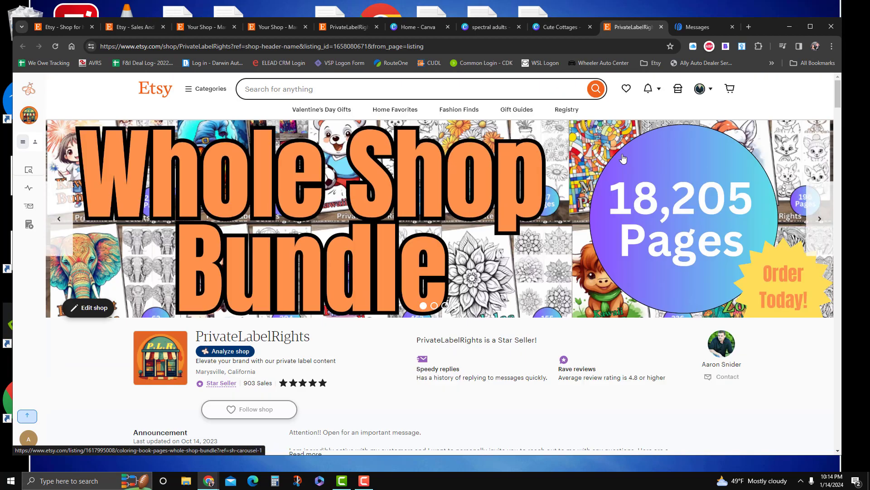
pyautogui.click(661, 27)
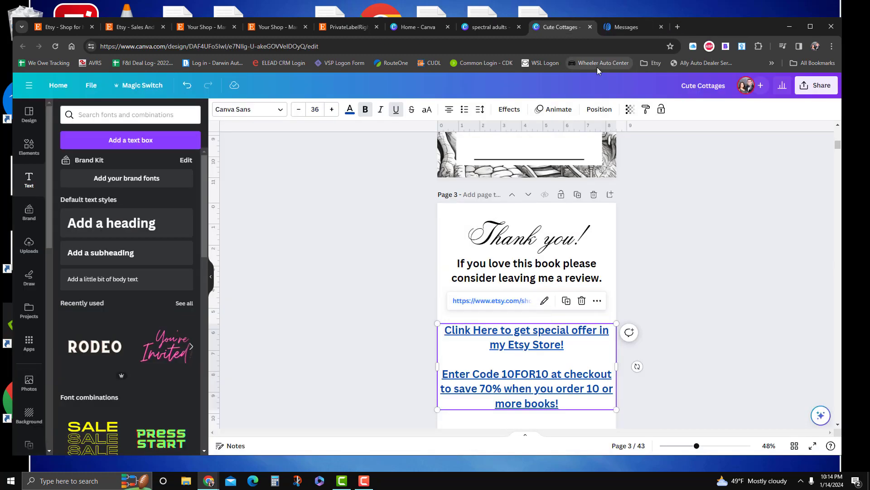
# Deselect the offer text and view the coloring page on page 4
pyautogui.scroll(-4, 356, 277)
pyautogui.click(367, 239)
pyautogui.scroll(-4, 381, 300)
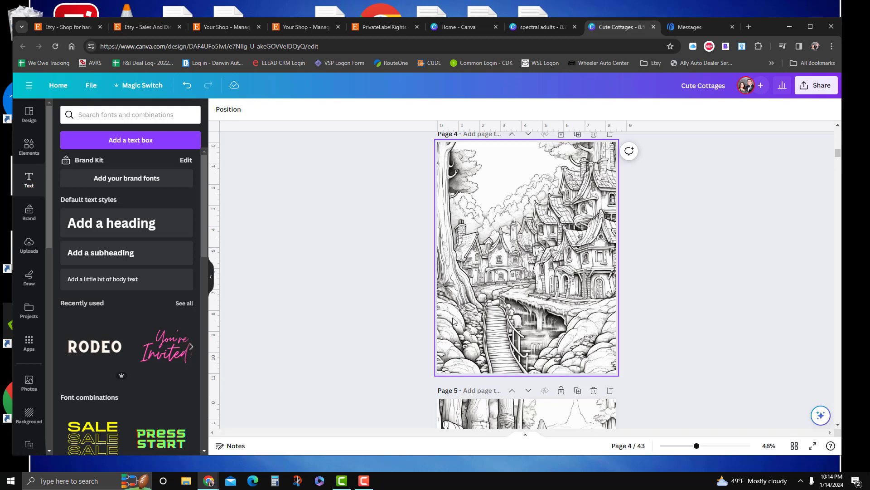
# Add a blank page directly after the thank-you page on page 3
pyautogui.scroll(6, 401, 343)
pyautogui.scroll(-3, 399, 349)
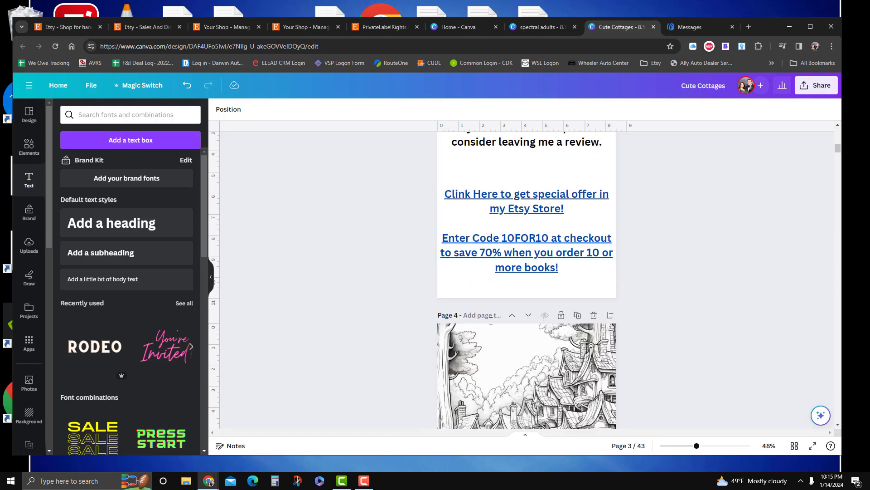
pyautogui.scroll(2, 621, 245)
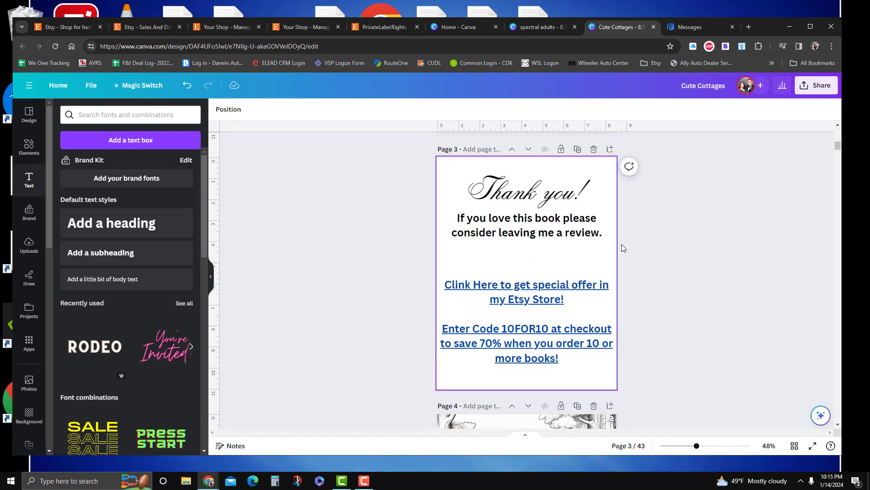
pyautogui.click(610, 149)
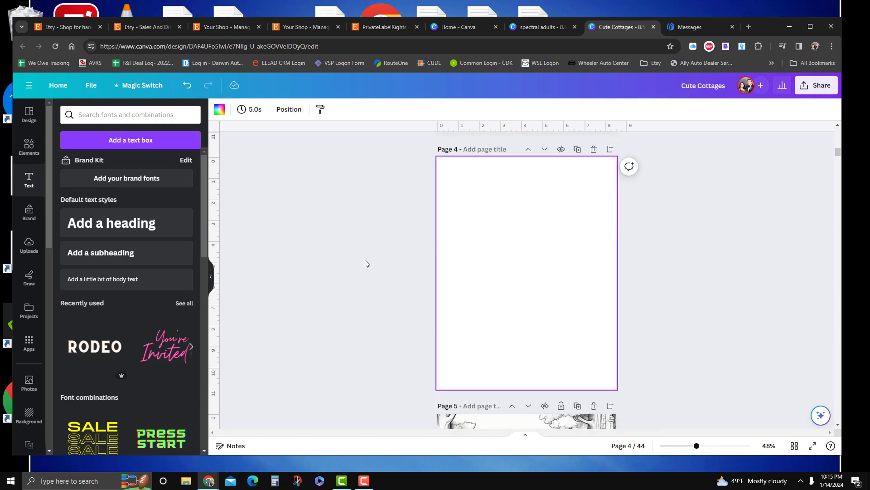
# Open the Amazon home page in a new browser tab
pyautogui.click(749, 27)
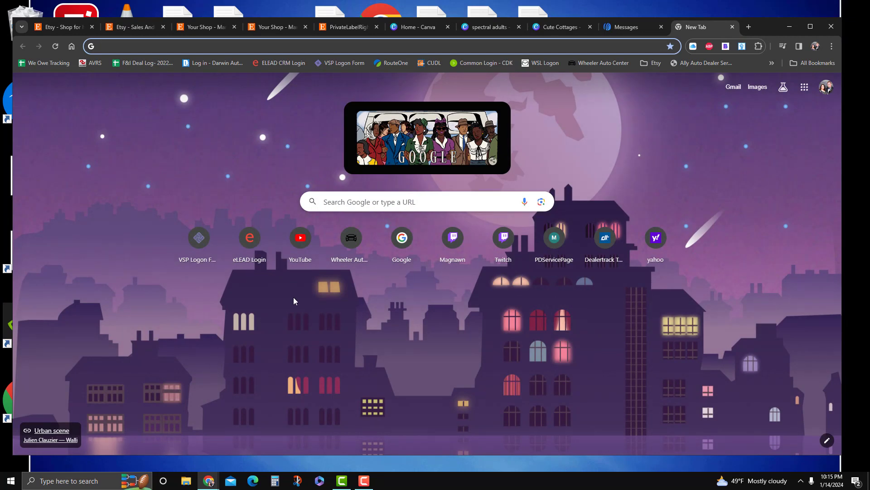
pyautogui.click(242, 46)
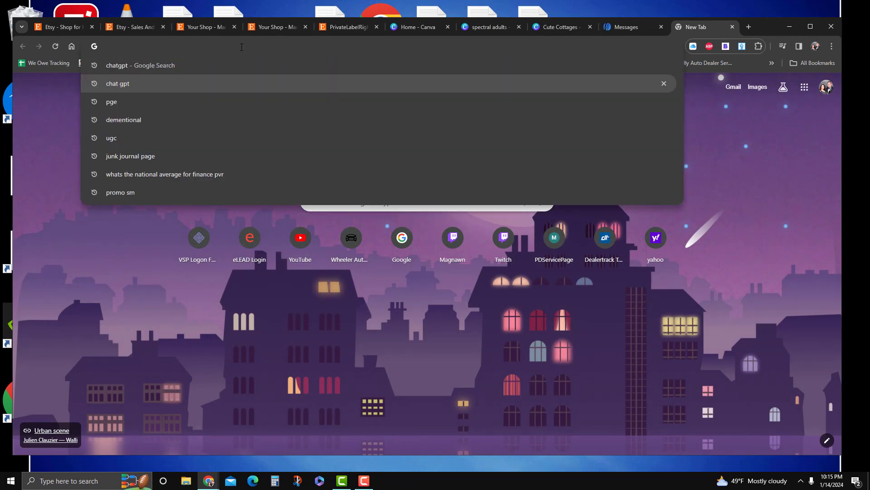
pyautogui.write('amazon')
pyautogui.press('Return')
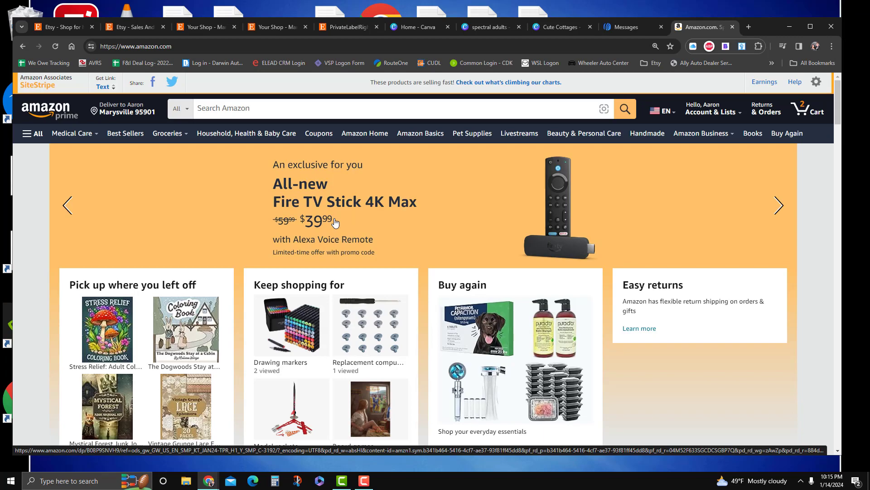
# Find the Become an Affiliate link in Amazon's footer, view the affiliate program page and its address, and return to the home page
pyautogui.scroll(-20, 335, 222)
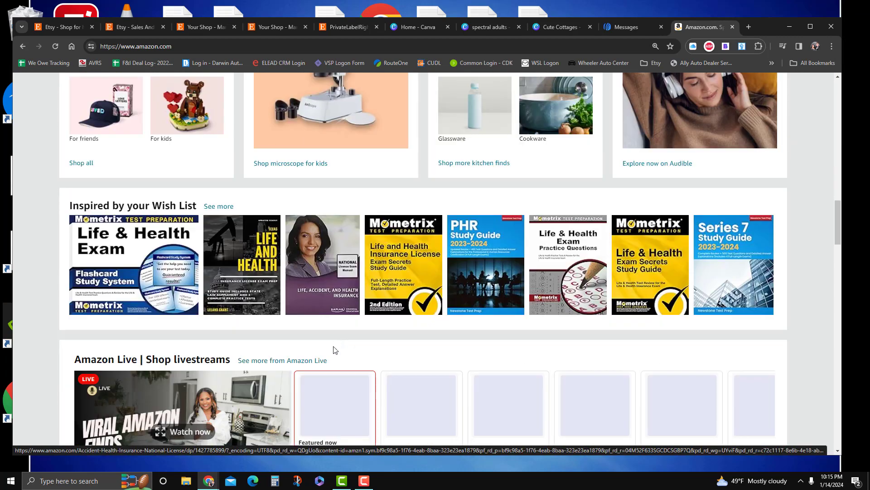
pyautogui.scroll(-20, 335, 350)
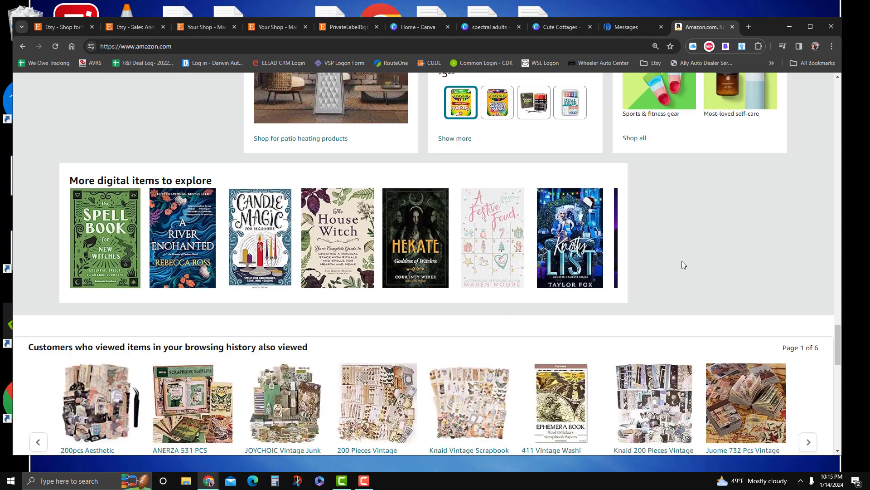
pyautogui.scroll(-10, 681, 260)
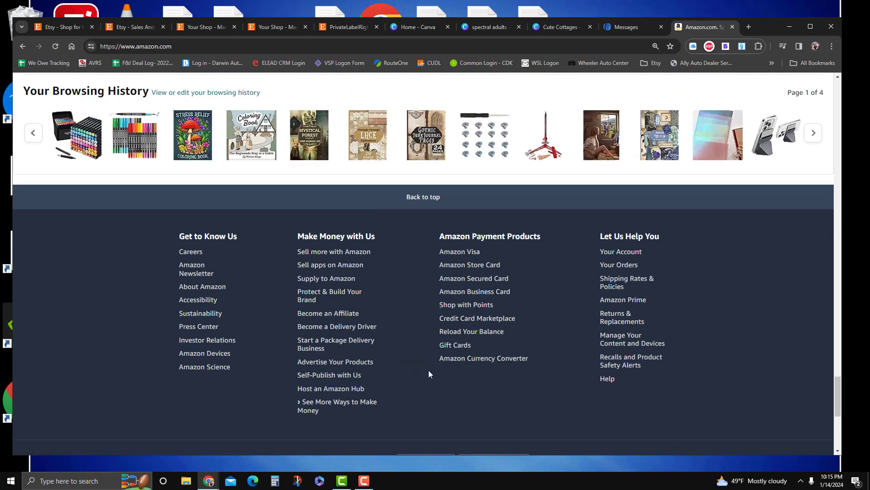
pyautogui.click(320, 319)
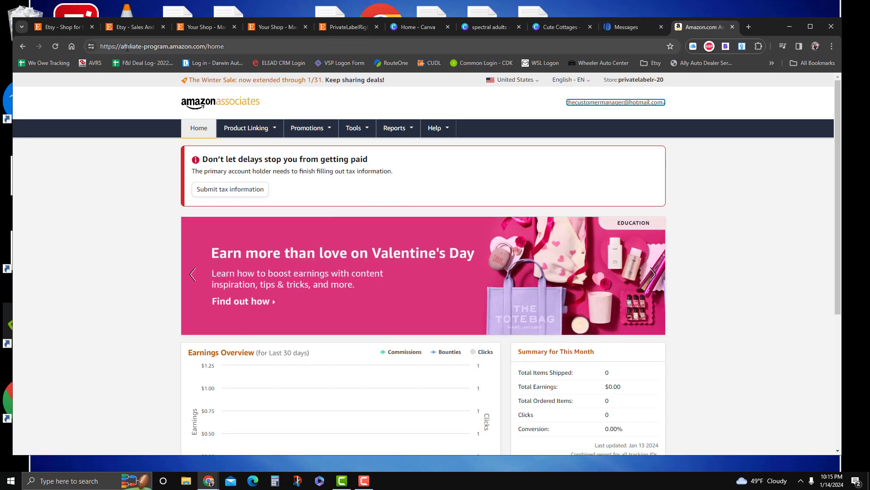
pyautogui.click(147, 46)
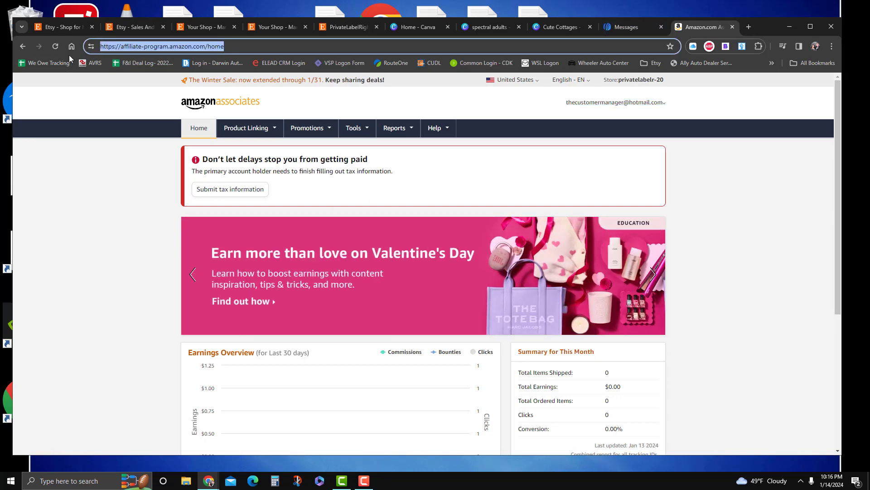
pyautogui.click(23, 46)
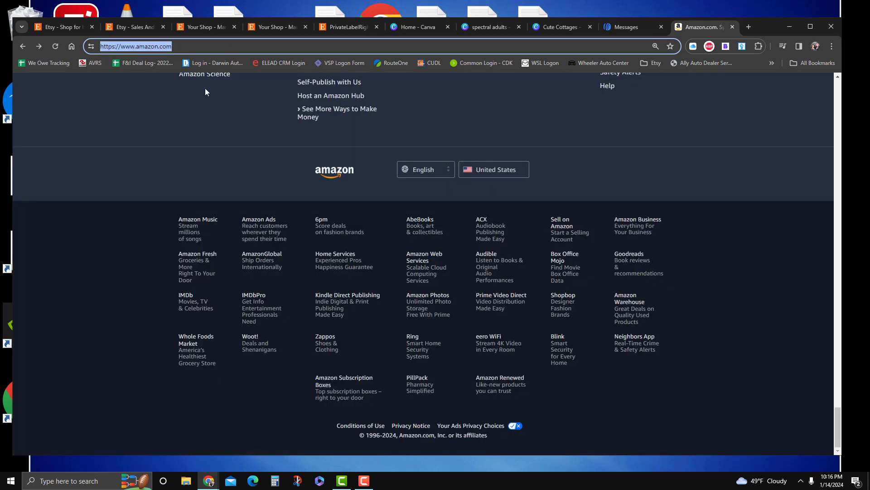
# Browse Amazon's drawing markers suggestions from the home page and open the WELLOKB Alcohol Markers product page
pyautogui.scroll(20, 194, 262)
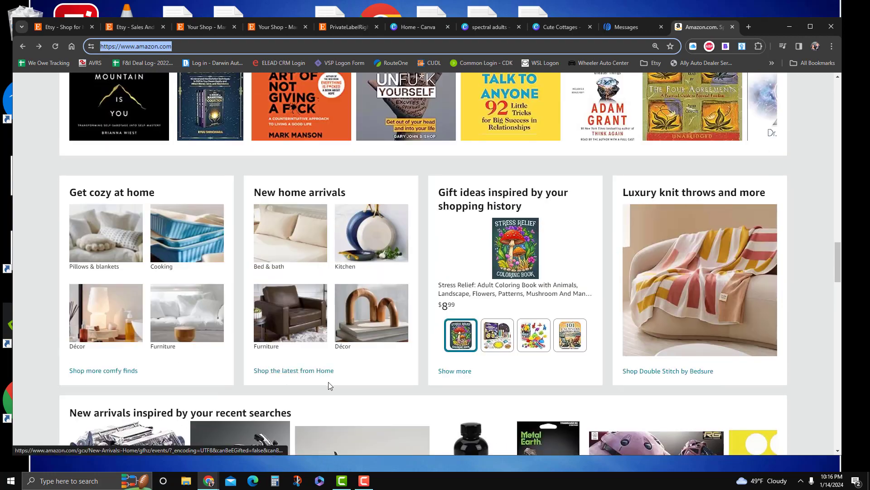
pyautogui.scroll(15, 329, 385)
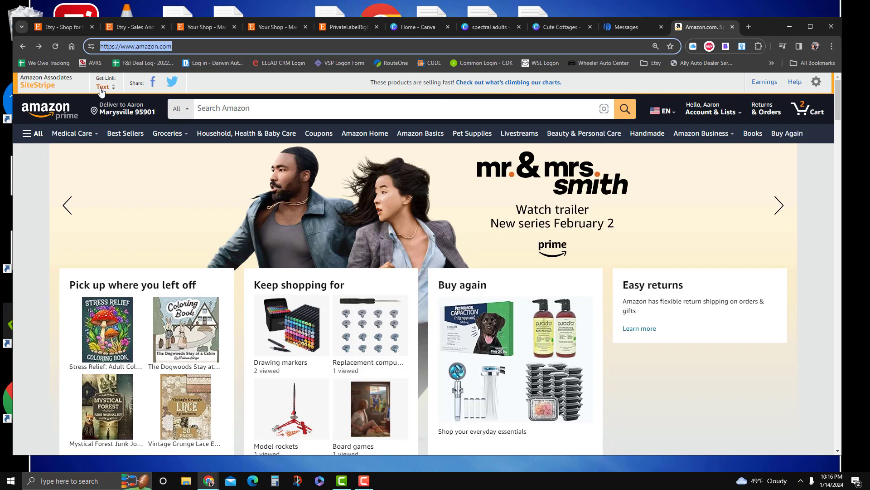
pyautogui.click(294, 335)
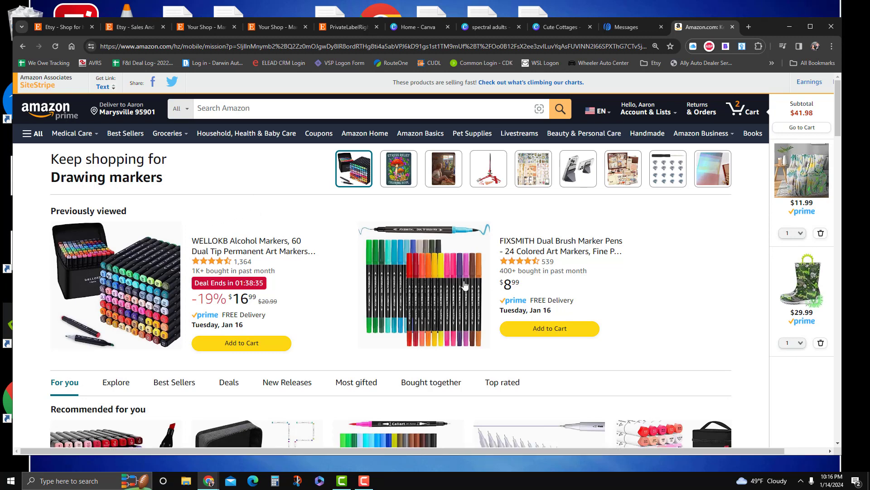
pyautogui.scroll(-1, 434, 321)
pyautogui.scroll(-4, 432, 321)
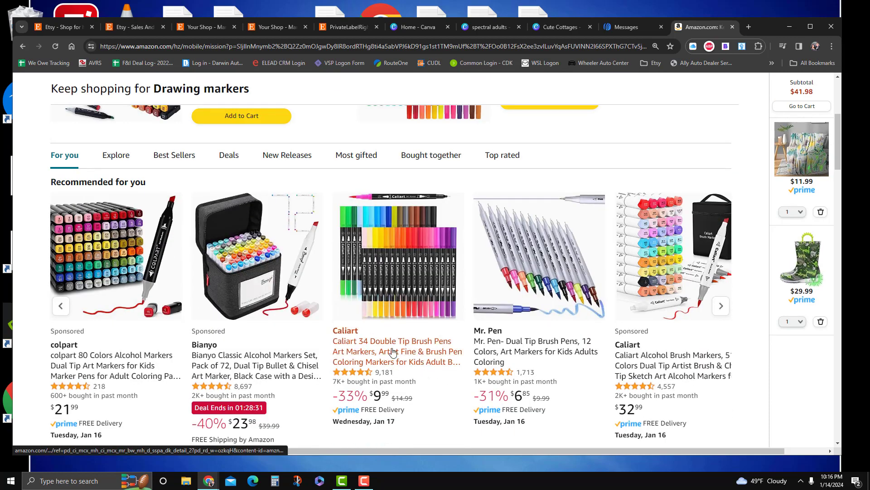
pyautogui.scroll(-7, 392, 353)
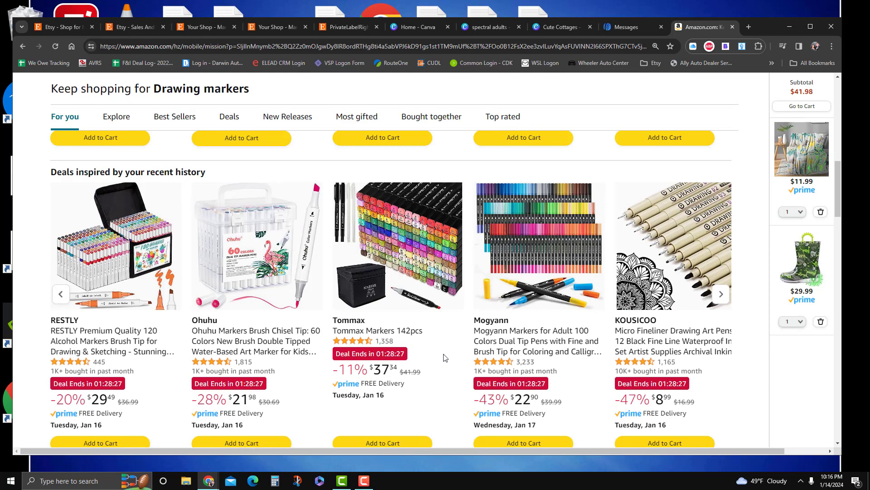
pyautogui.scroll(10, 445, 357)
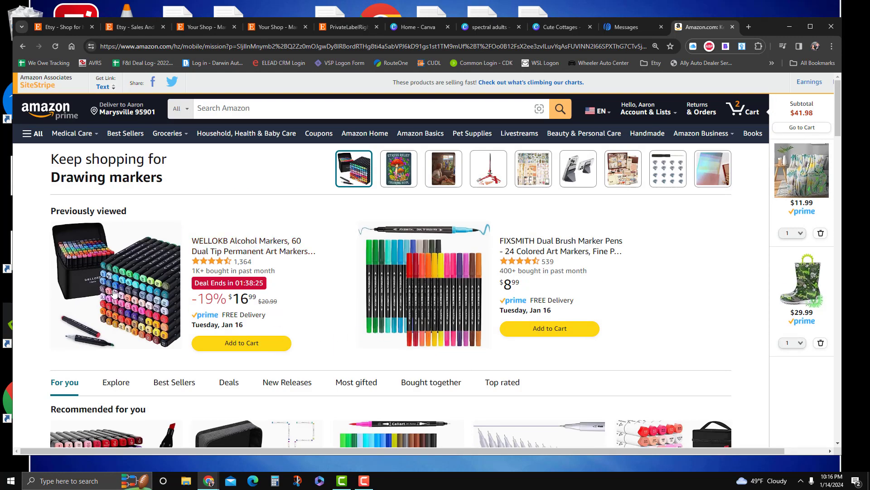
pyautogui.click(113, 293)
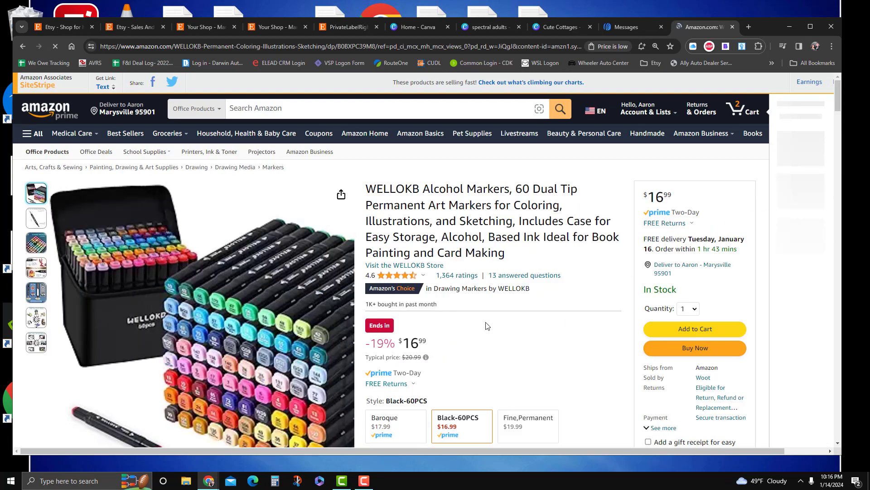
# Generate a short affiliate text link for the WELLOKB markers page and copy it
pyautogui.scroll(-2, 501, 343)
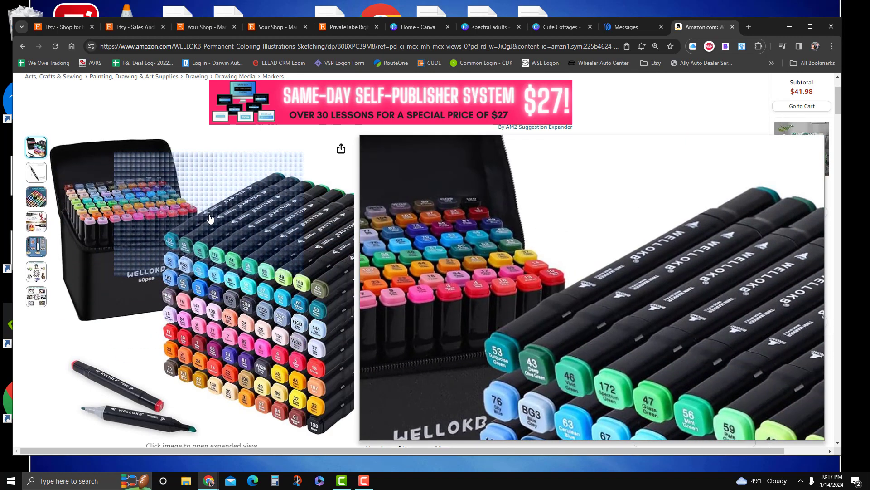
pyautogui.scroll(2, 227, 150)
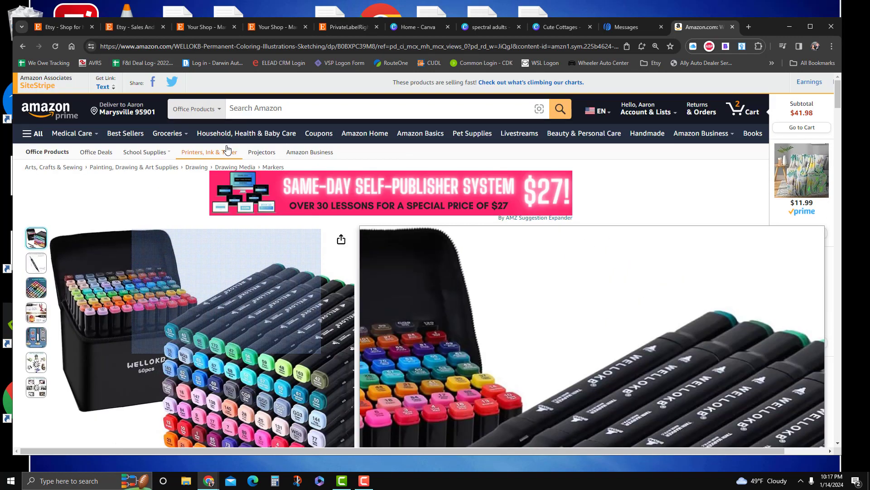
pyautogui.click(103, 87)
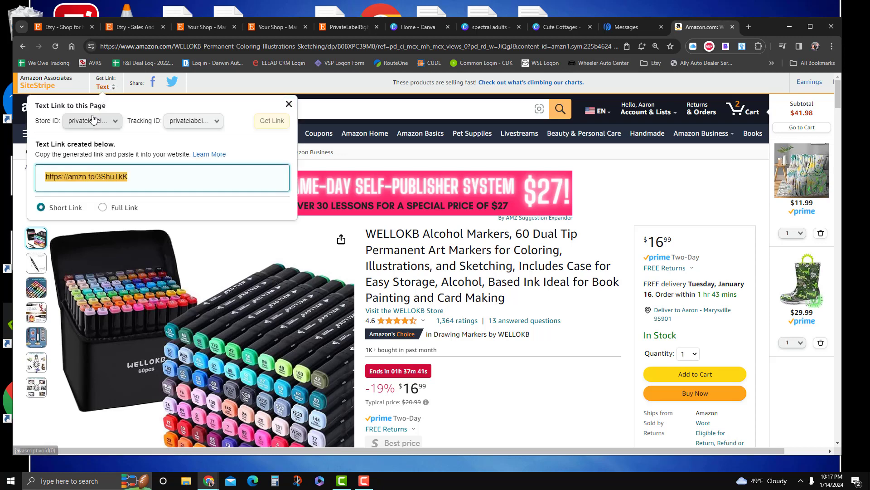
pyautogui.rightClick(82, 175)
pyautogui.click(94, 184)
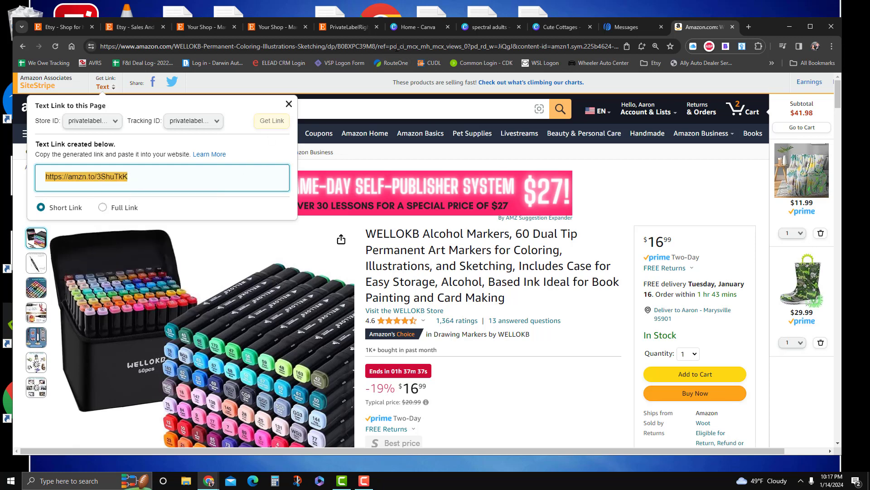
# Switch back to the Cute Cottages design in Canva, add a square to blank page 4 and enlarge it to leave a narrow margin all around
pyautogui.click(572, 29)
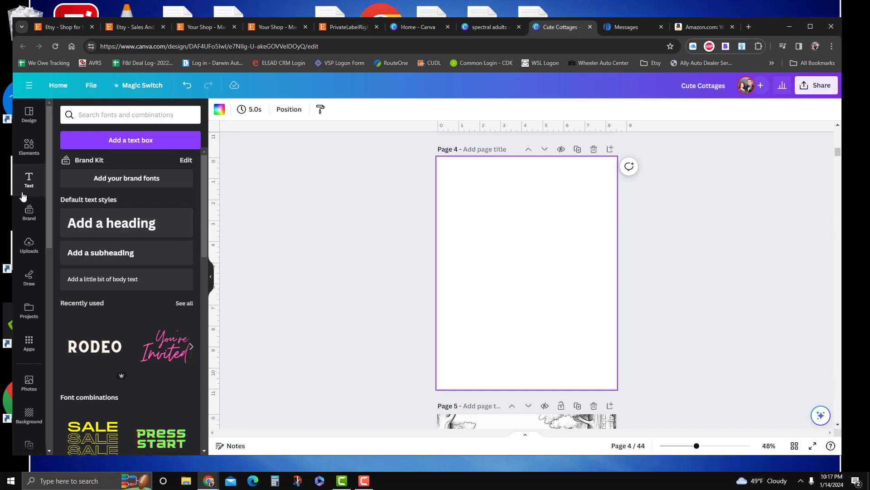
pyautogui.click(29, 146)
pyautogui.click(107, 208)
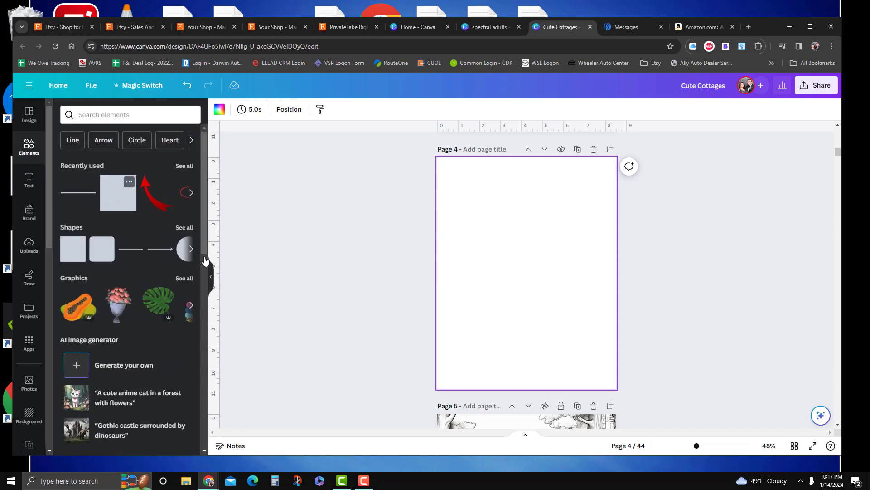
pyautogui.moveTo(499, 246); pyautogui.dragTo(446, 186)
pyautogui.moveTo(499, 186); pyautogui.dragTo(501, 167)
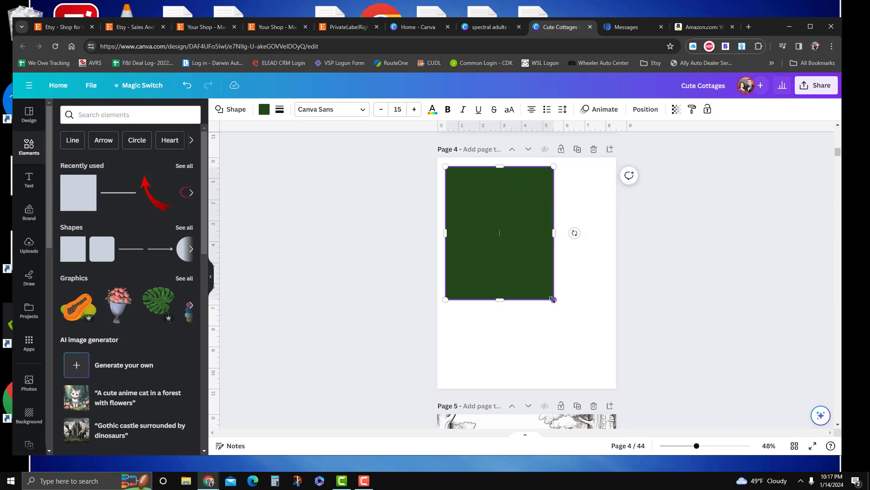
pyautogui.moveTo(554, 299); pyautogui.dragTo(609, 358)
pyautogui.moveTo(527, 358); pyautogui.dragTo(525, 382)
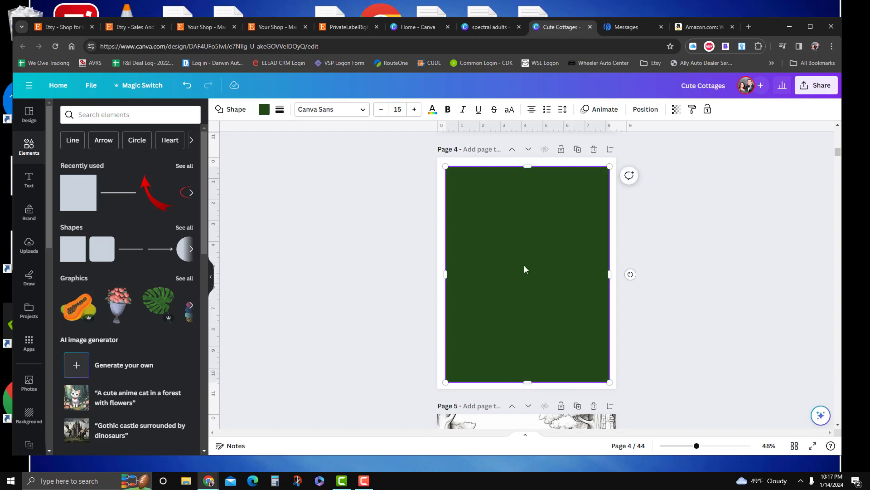
# Fill the page 4 rectangle with white and give it a solid black border of weight 4
pyautogui.click(263, 109)
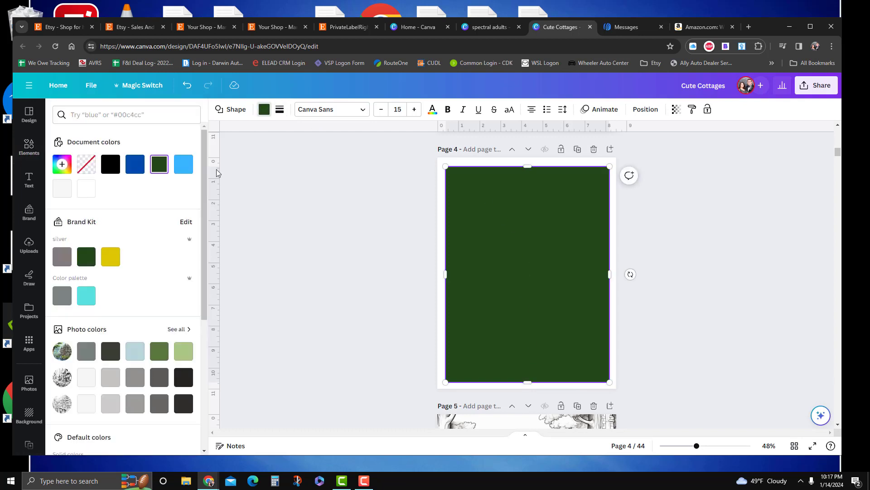
pyautogui.click(87, 189)
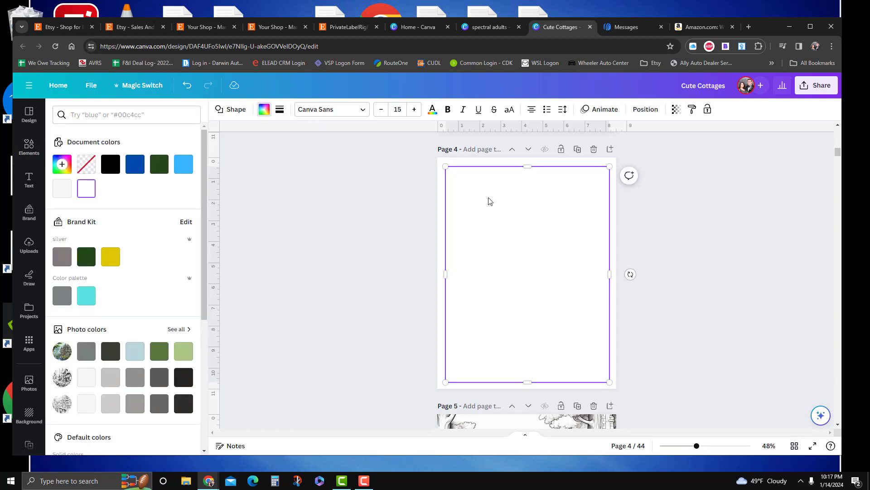
pyautogui.click(280, 110)
pyautogui.click(316, 138)
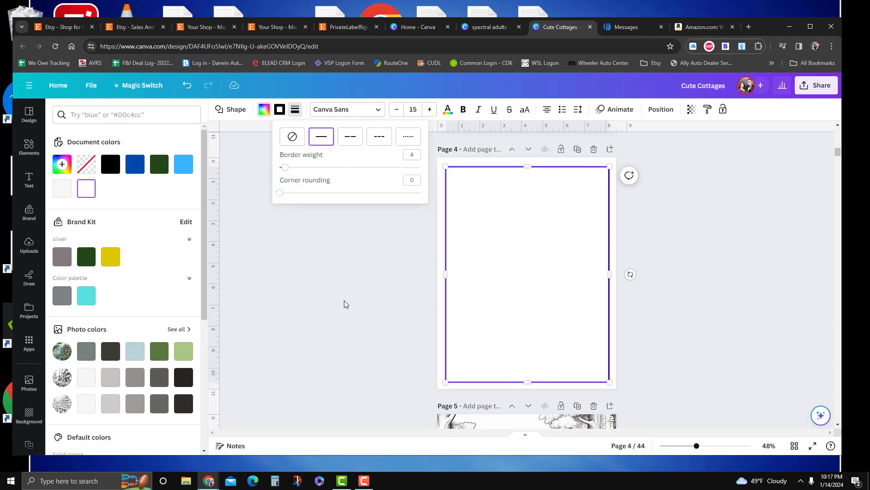
pyautogui.click(324, 305)
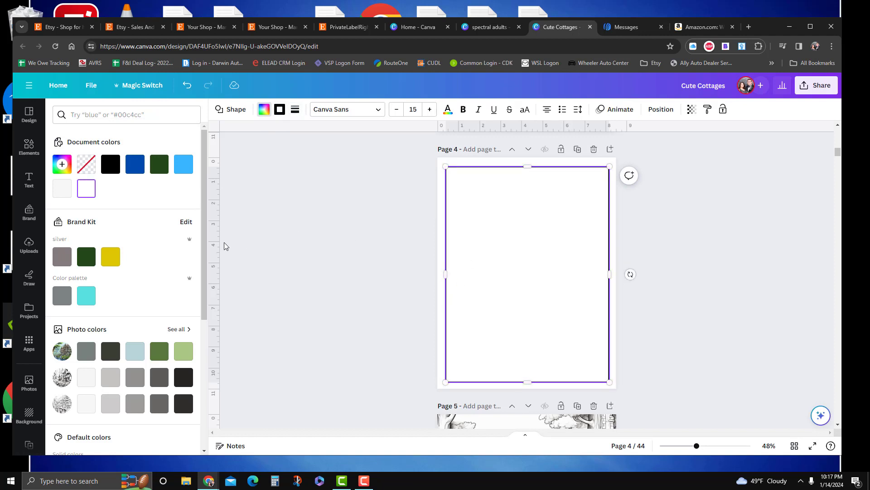
# Add a subheading to page 4 reading "Click Here to get the same Alcohol Markers that I use for coloring"
pyautogui.click(29, 179)
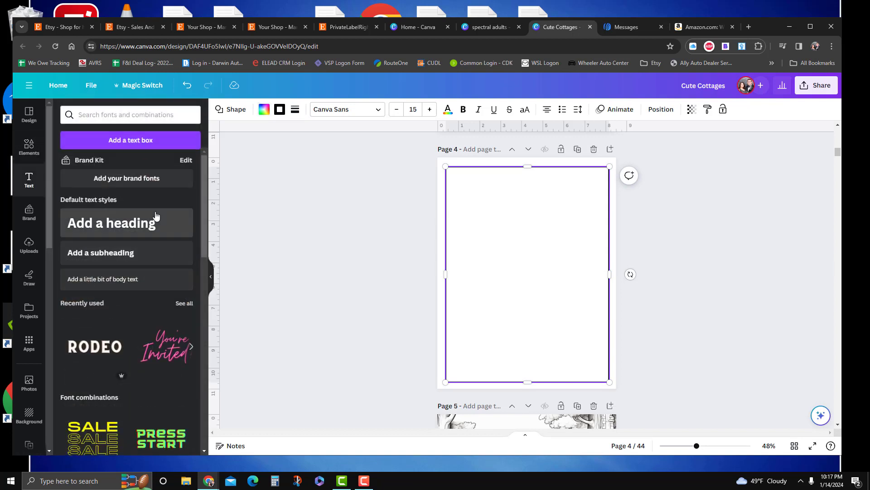
pyautogui.click(139, 257)
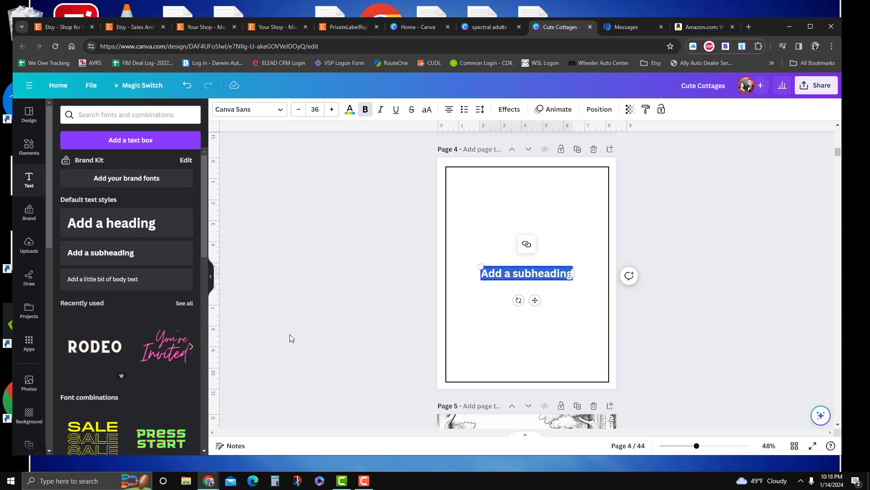
pyautogui.write('Click Here')
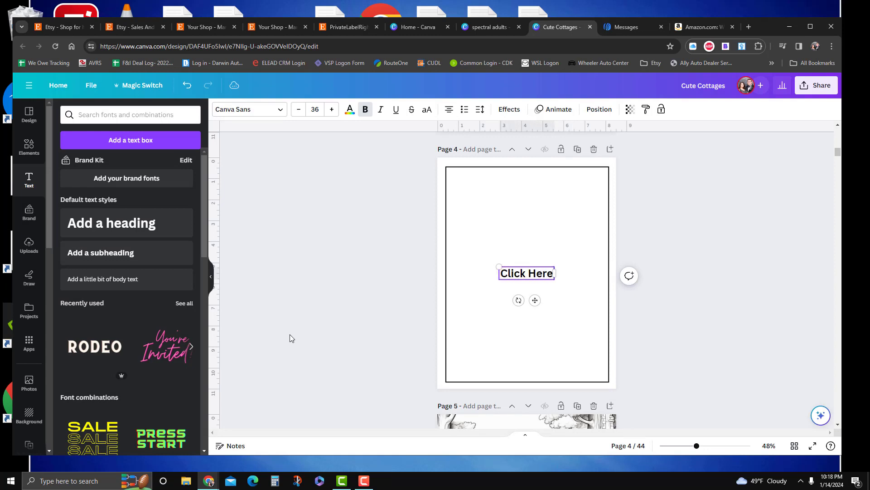
pyautogui.write(' to get the same')
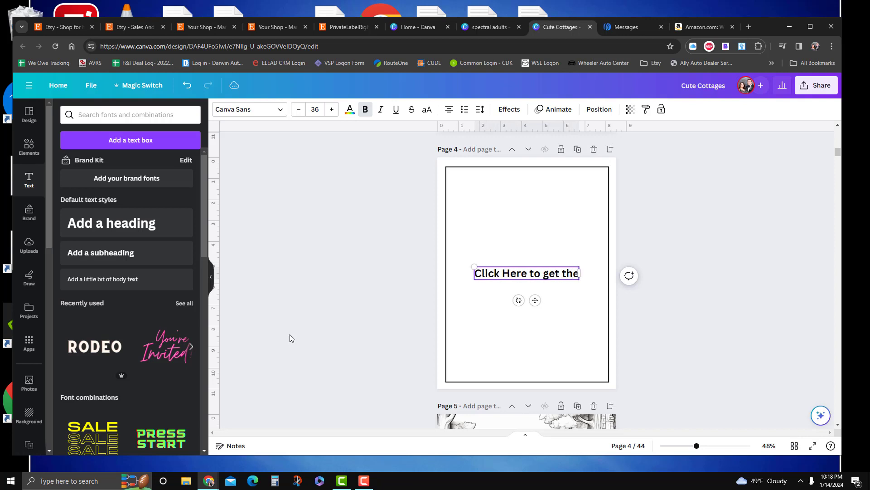
pyautogui.write('lco')
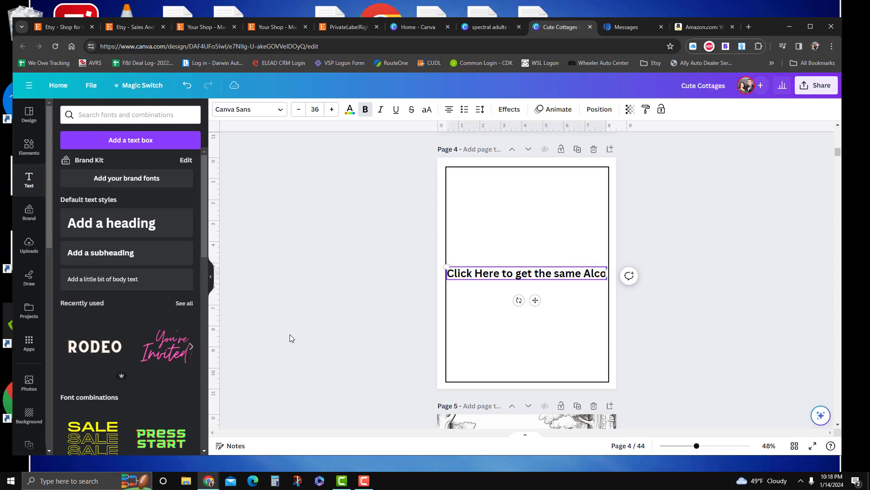
pyautogui.press('BackSpace')
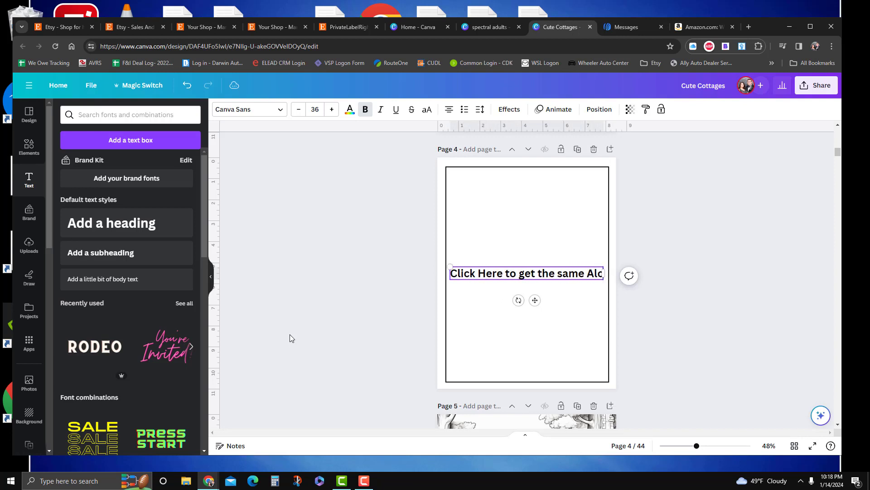
pyautogui.write('ohol')
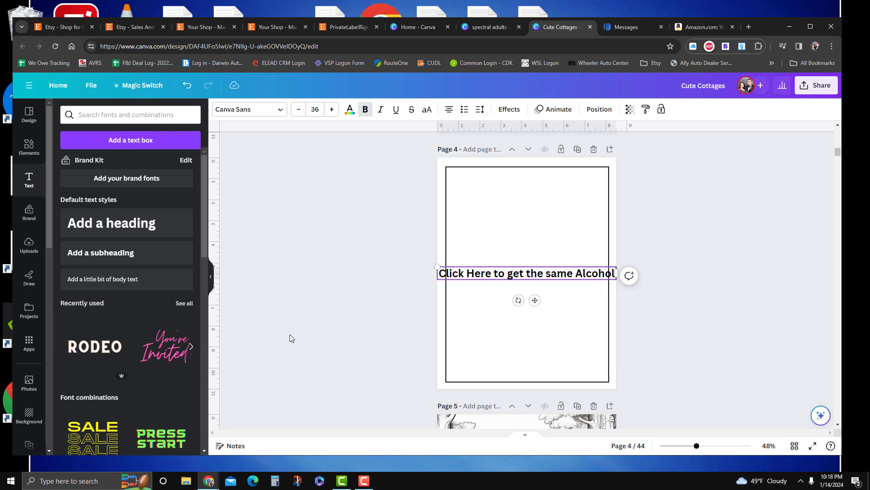
pyautogui.write(' Markers ')
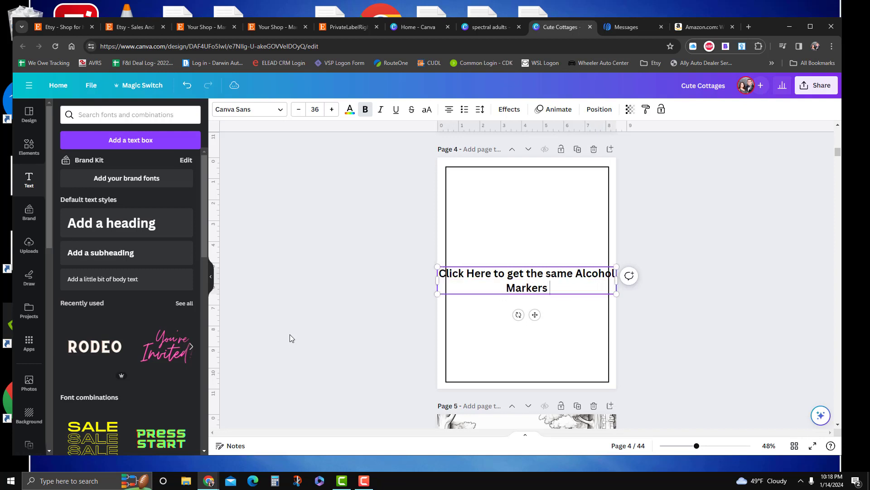
pyautogui.write('that I us')
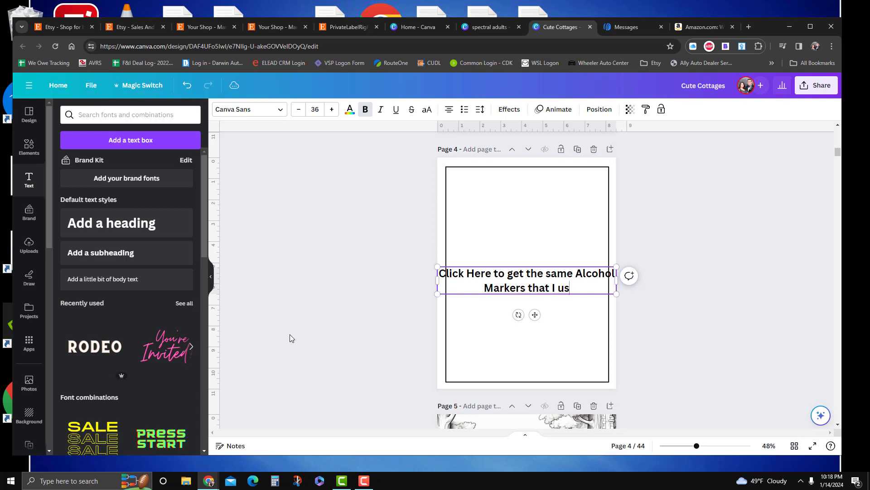
pyautogui.write('e for colo')
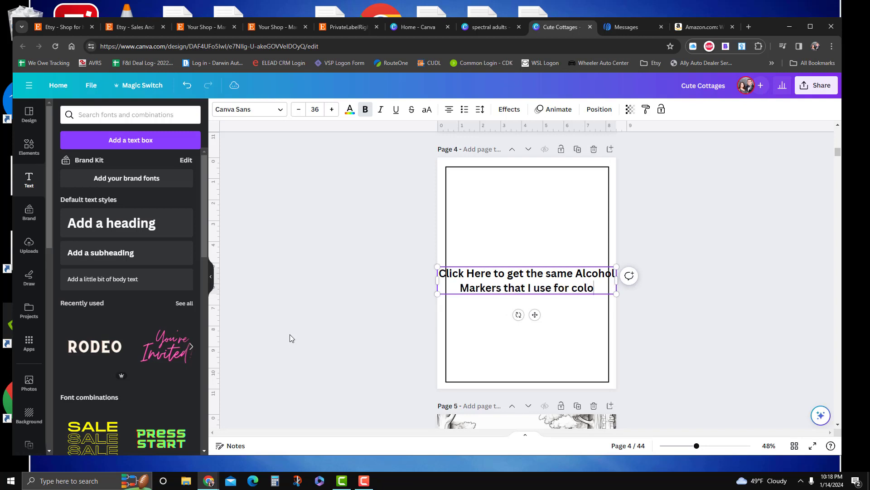
pyautogui.write('ring')
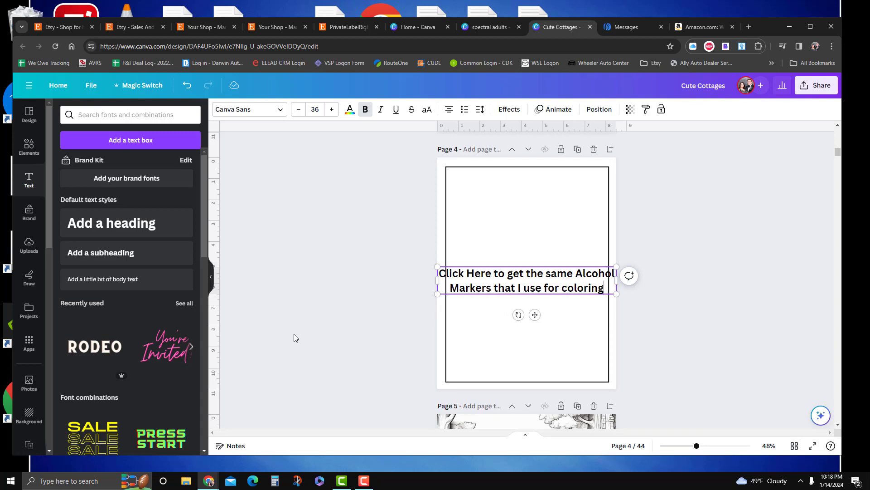
# Shrink the alcohol markers text to about size 22.2 and centre it in the upper part of the page 4 frame
pyautogui.moveTo(616, 294); pyautogui.dragTo(548, 283)
pyautogui.moveTo(481, 276); pyautogui.dragTo(532, 224)
pyautogui.click(483, 277)
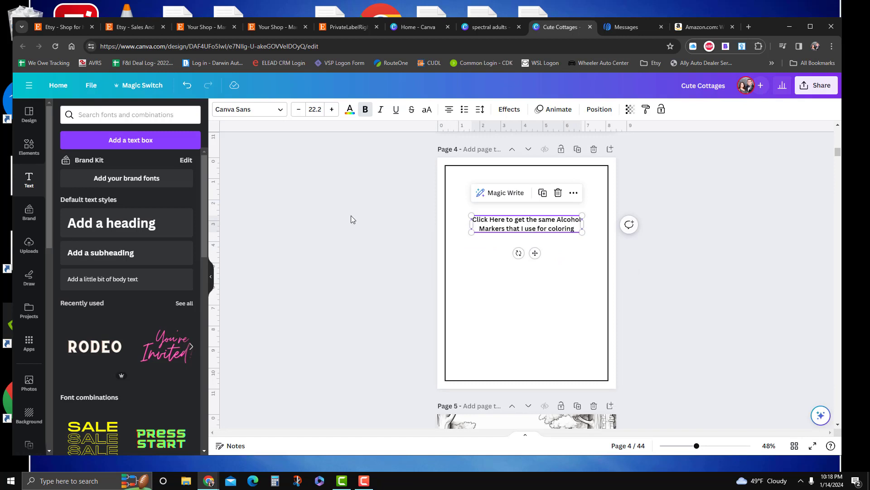
# Paste two copies of the alcohol markers text on page 4 and space them out below the original
pyautogui.rightClick(512, 222)
pyautogui.click(540, 203)
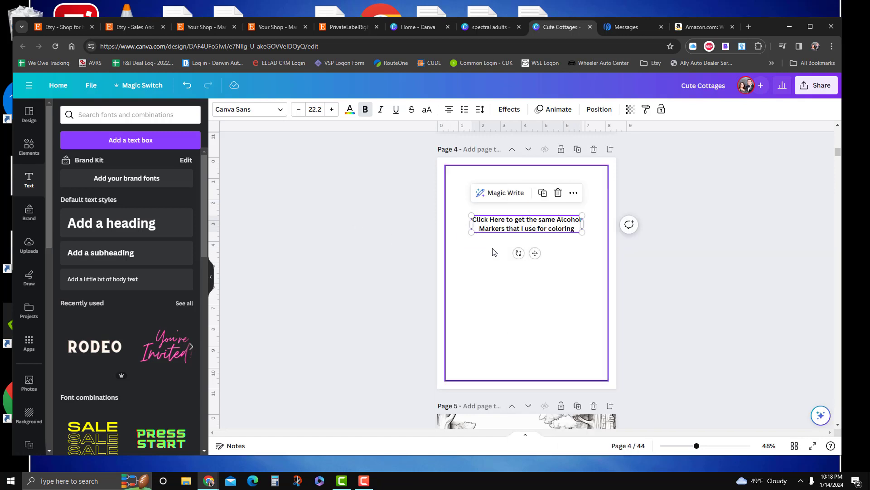
pyautogui.rightClick(494, 253)
pyautogui.click(521, 235)
pyautogui.rightClick(481, 227)
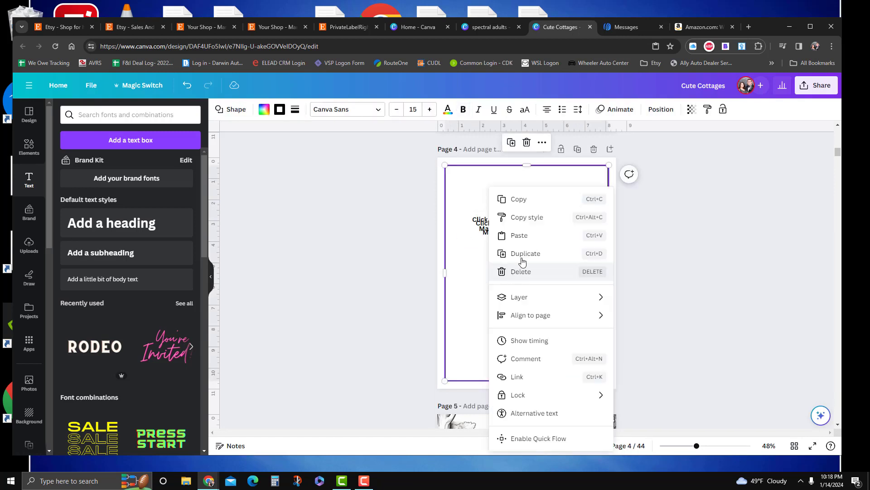
pyautogui.click(503, 237)
pyautogui.moveTo(520, 230); pyautogui.dragTo(522, 252)
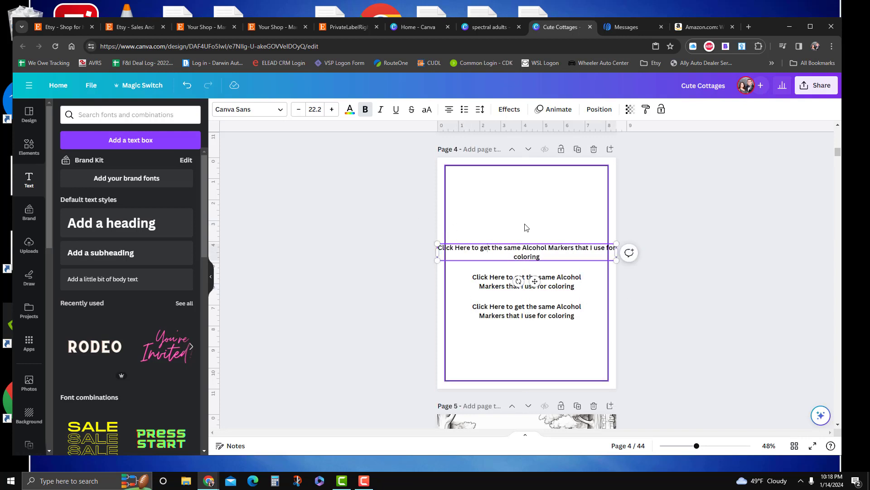
# Narrow the uppermost alcohol markers text so it wraps onto two lines and centre it in the upper part of the frame
pyautogui.click(520, 252)
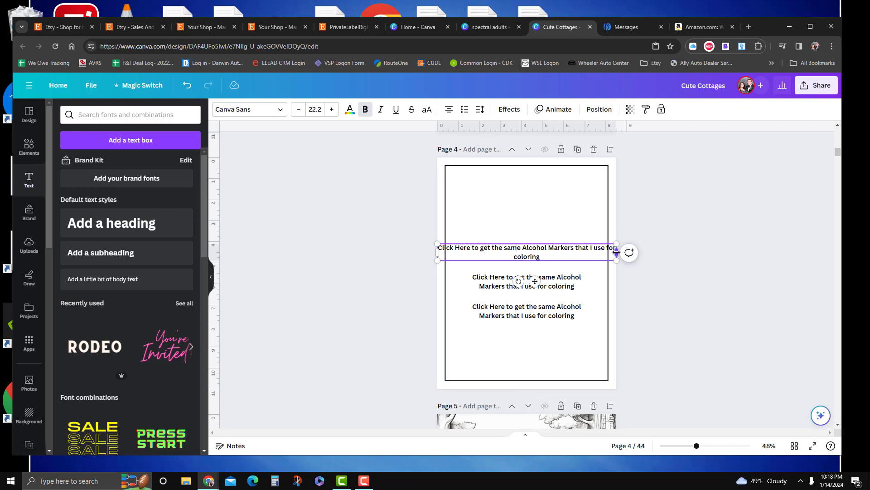
pyautogui.moveTo(616, 252); pyautogui.dragTo(527, 229)
pyautogui.click(498, 227)
pyautogui.click(488, 252)
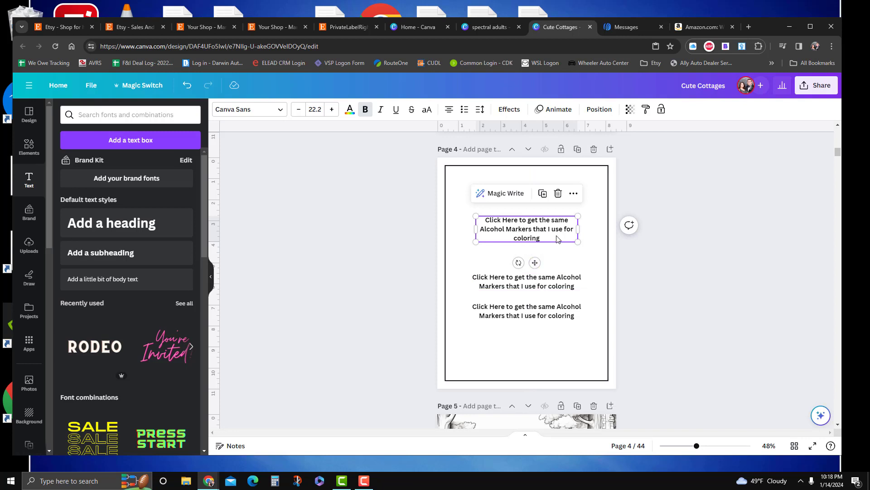
pyautogui.moveTo(579, 229); pyautogui.dragTo(588, 229)
pyautogui.moveTo(534, 229); pyautogui.dragTo(530, 227)
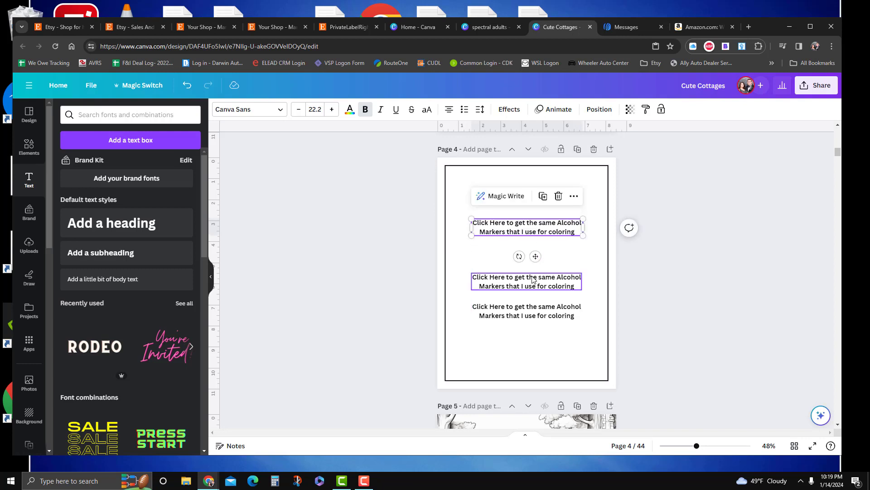
pyautogui.rightClick(542, 227)
pyautogui.click(568, 373)
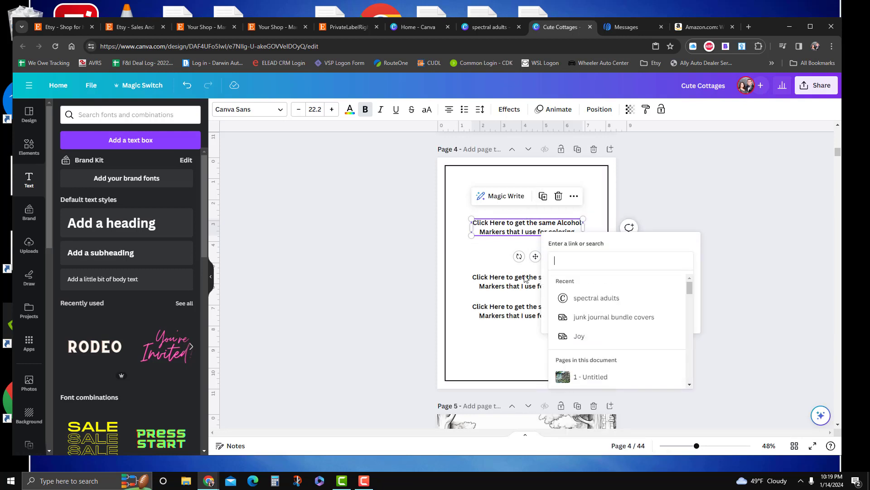
pyautogui.press('Escape')
pyautogui.rightClick(542, 228)
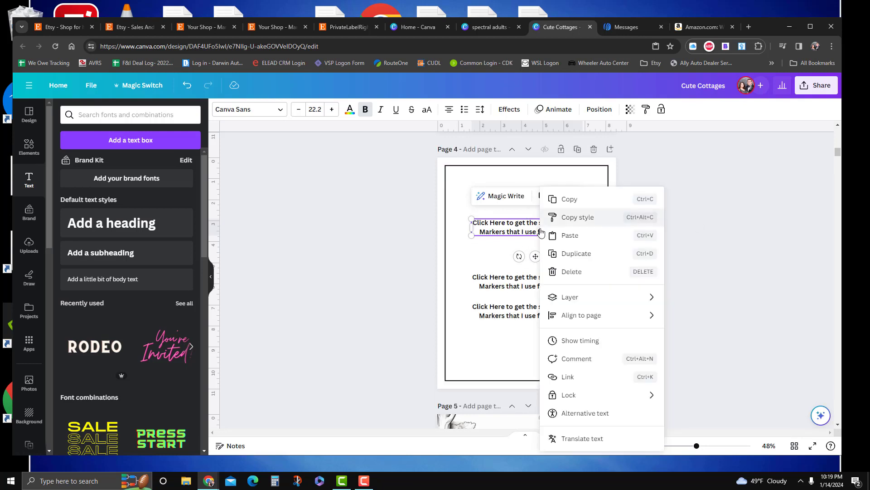
pyautogui.click(566, 377)
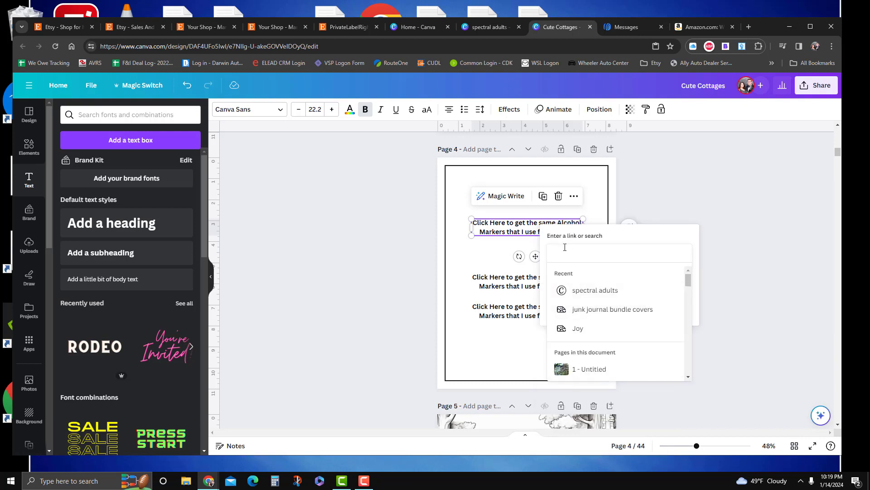
pyautogui.write('Click Here to get the same Alcohol Markers that I use for coloring')
pyautogui.press('Escape')
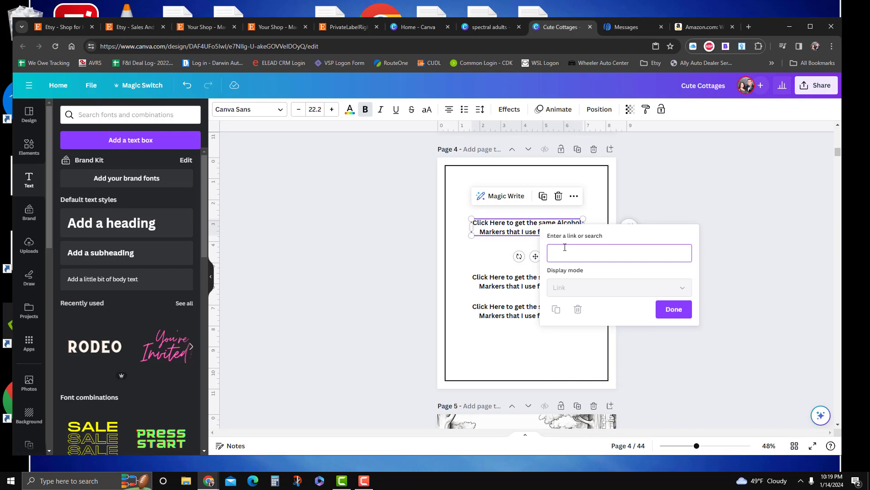
pyautogui.hotkey('ctrl', 'v')
pyautogui.press('Escape')
pyautogui.press('Escape')
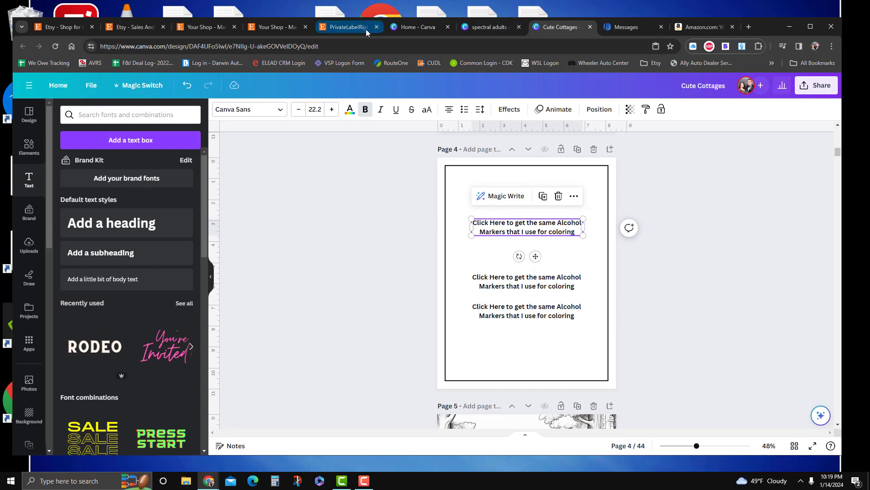
pyautogui.click(704, 27)
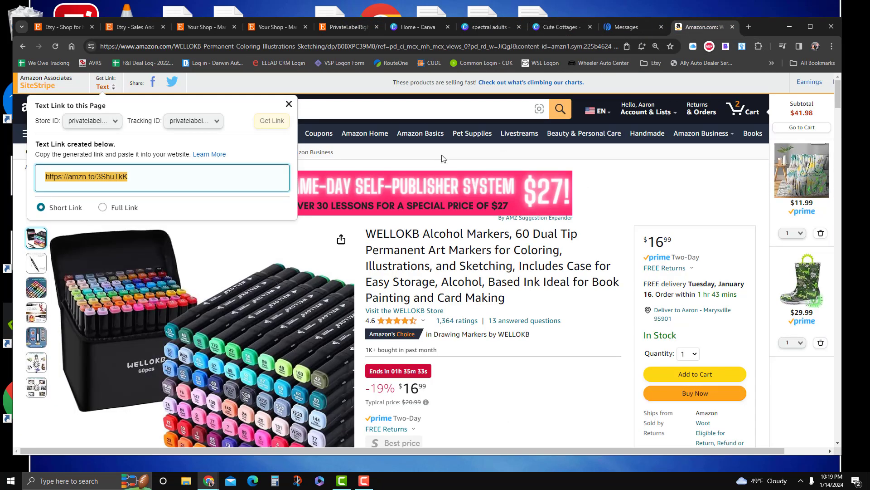
pyautogui.rightClick(79, 178)
pyautogui.click(129, 190)
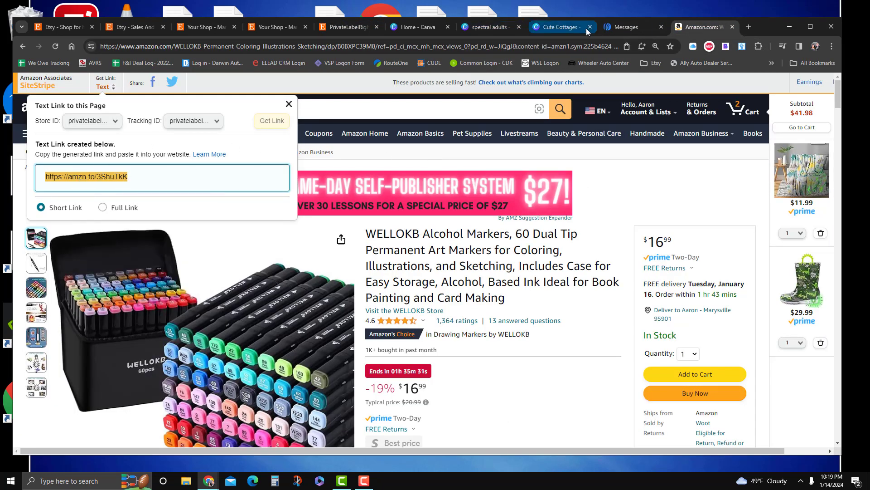
pyautogui.click(562, 31)
pyautogui.rightClick(510, 226)
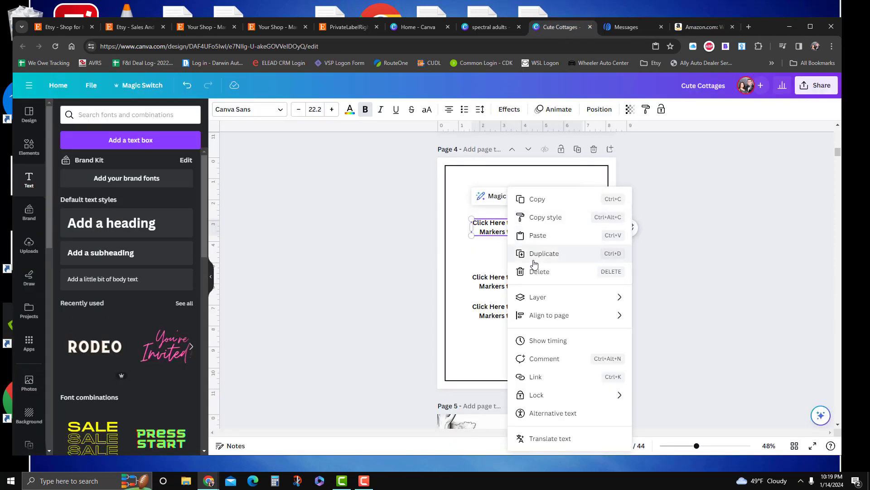
pyautogui.click(539, 235)
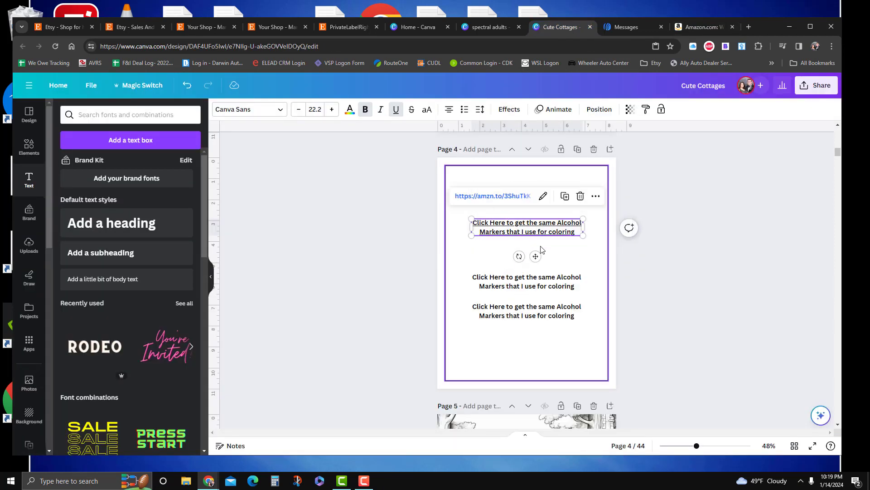
# Replace "Alcohol Markers" with "Colored Pencils" in the middle text on page 4
pyautogui.click(547, 285)
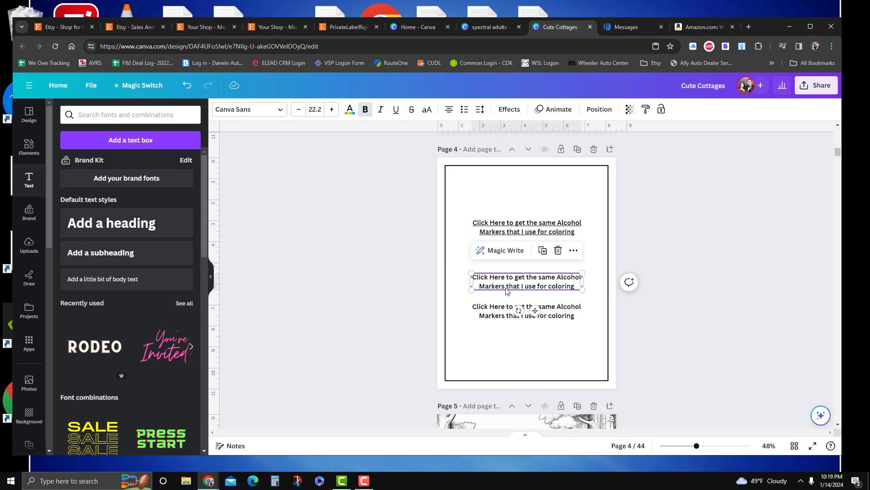
pyautogui.doubleClick(506, 290)
pyautogui.click(538, 276)
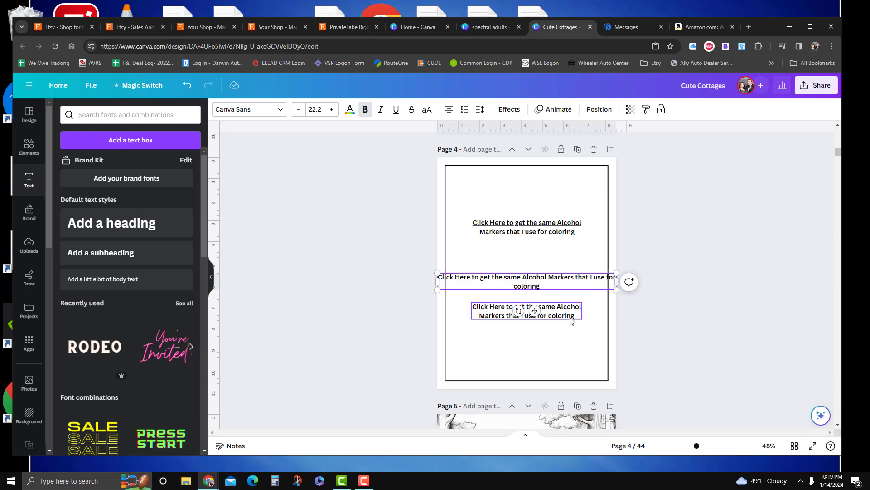
pyautogui.press('Delete')
pyautogui.press('Delete')
pyautogui.press('Delete')
pyautogui.press('Delete')
pyautogui.press('Delete')
pyautogui.press('Delete')
pyautogui.press('Delete')
pyautogui.press('Delete')
pyautogui.press('Delete')
pyautogui.press('Delete')
pyautogui.press('Delete')
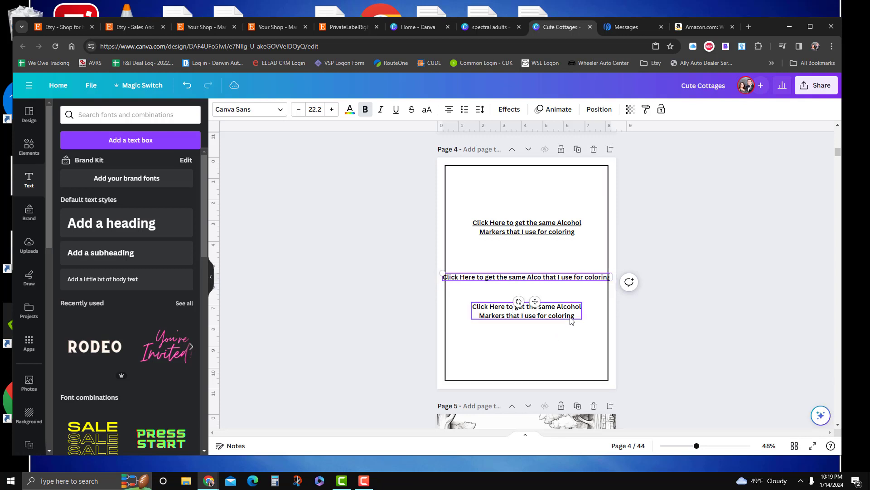
pyautogui.press('BackSpace')
pyautogui.press('BackSpace')
pyautogui.press('BackSpace')
pyautogui.press('BackSpace')
pyautogui.write('Colored')
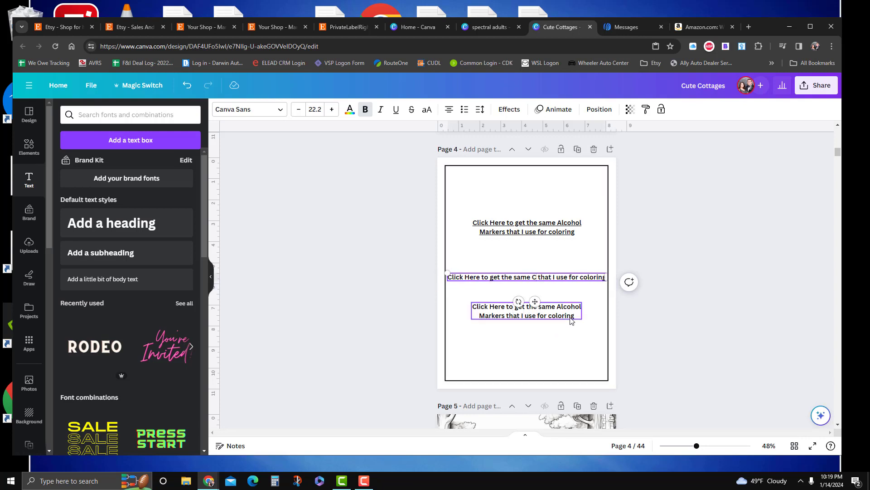
pyautogui.write(' Pencils')
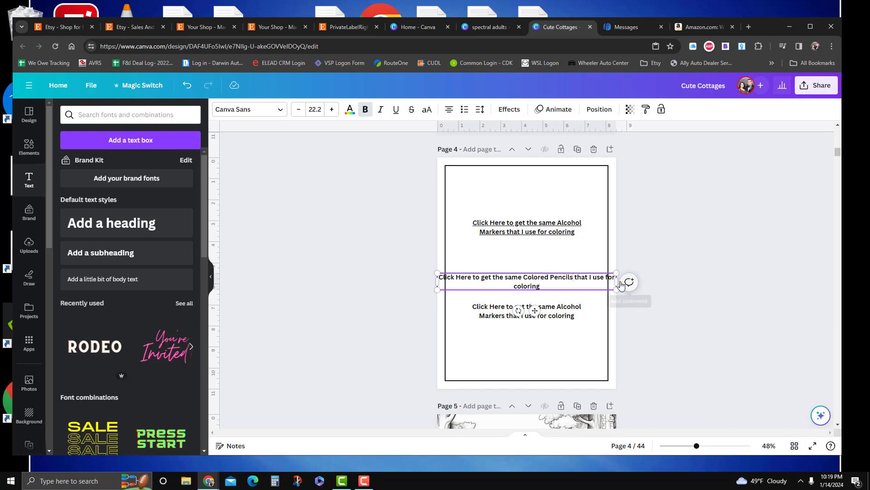
# Narrow the colored pencils text to wrap onto two lines and place it centred just below the linked alcohol markers text
pyautogui.moveTo(617, 281); pyautogui.dragTo(551, 281)
pyautogui.moveTo(494, 295)
pyautogui.mouseDown()
pyautogui.moveTo(535, 284)
pyautogui.moveTo(495, 293)
pyautogui.moveTo(529, 252)
pyautogui.mouseUp()
pyautogui.click(498, 284)
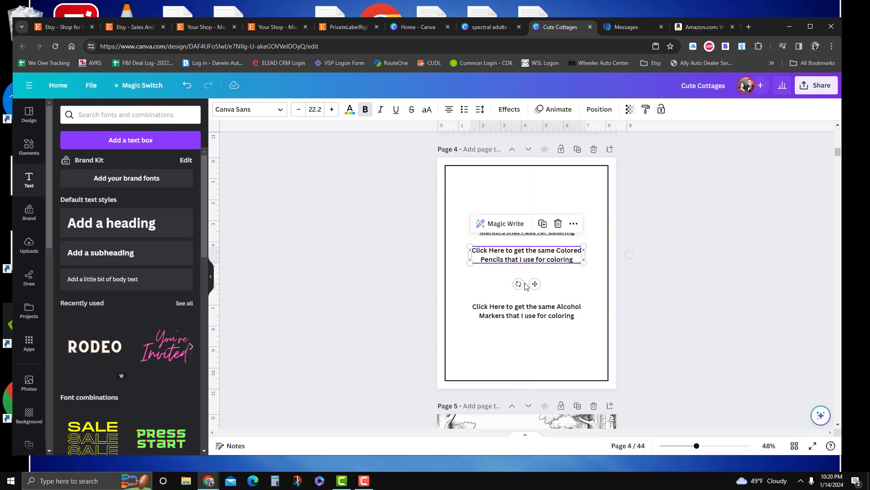
# Narrow the lowest alcohol markers text on page 4 so it wraps evenly onto two lines
pyautogui.click(518, 319)
pyautogui.click(505, 316)
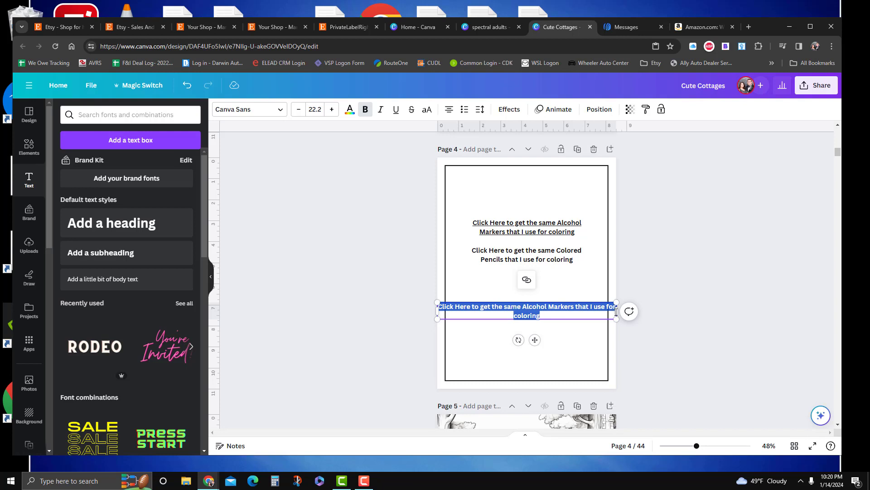
pyautogui.moveTo(618, 310); pyautogui.dragTo(557, 311)
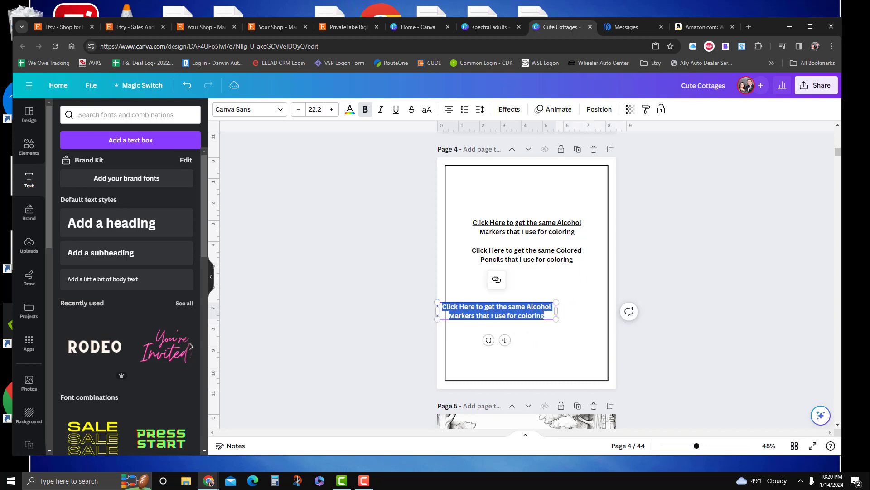
# Replace "Alcohol Markers" with "Crayons" in the lowest text and place it centred just below the colored pencils text
pyautogui.click(505, 320)
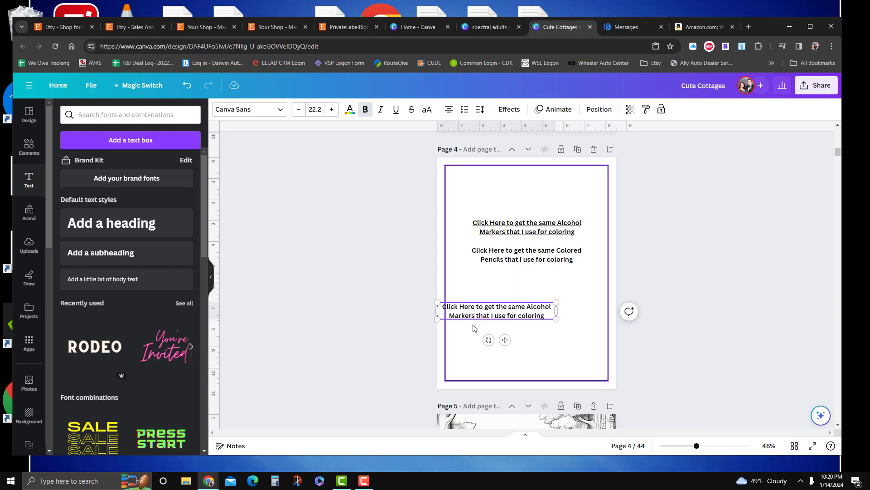
pyautogui.press('BackSpace')
pyautogui.press('BackSpace')
pyautogui.press('BackSpace')
pyautogui.press('BackSpace')
pyautogui.press('BackSpace')
pyautogui.press('BackSpace')
pyautogui.press('BackSpace')
pyautogui.press('BackSpace')
pyautogui.press('BackSpace')
pyautogui.press('BackSpace')
pyautogui.press('BackSpace')
pyautogui.press('BackSpace')
pyautogui.press('BackSpace')
pyautogui.press('BackSpace')
pyautogui.press('BackSpace')
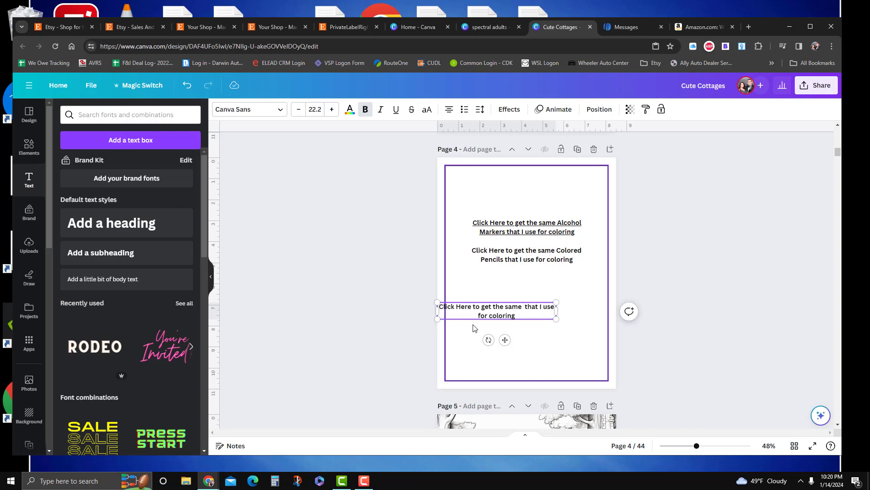
pyautogui.write('Crayons')
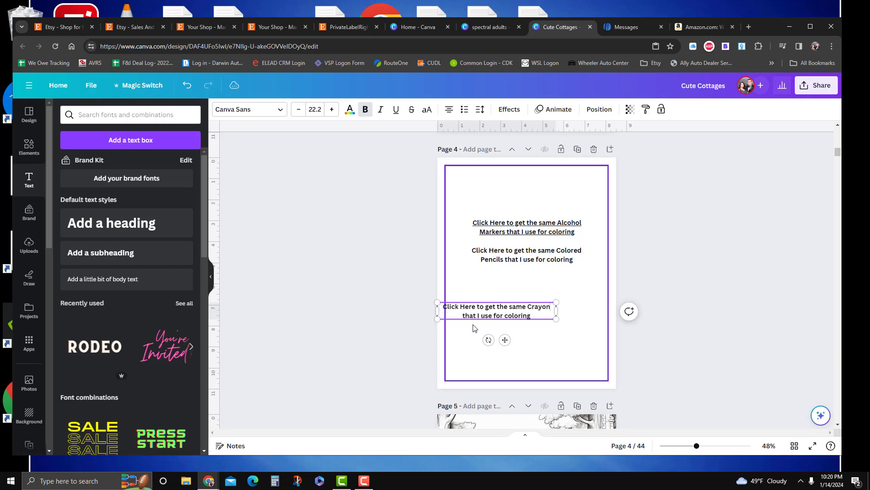
pyautogui.moveTo(499, 310); pyautogui.dragTo(537, 281)
pyautogui.click(501, 309)
# Switch to the Amazon page and search Office Products for "colored pencils"
pyautogui.click(697, 28)
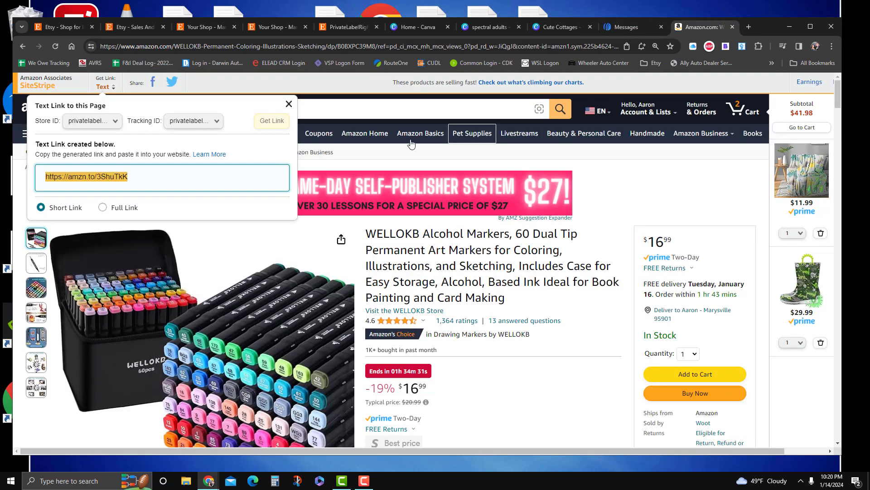
pyautogui.click(317, 109)
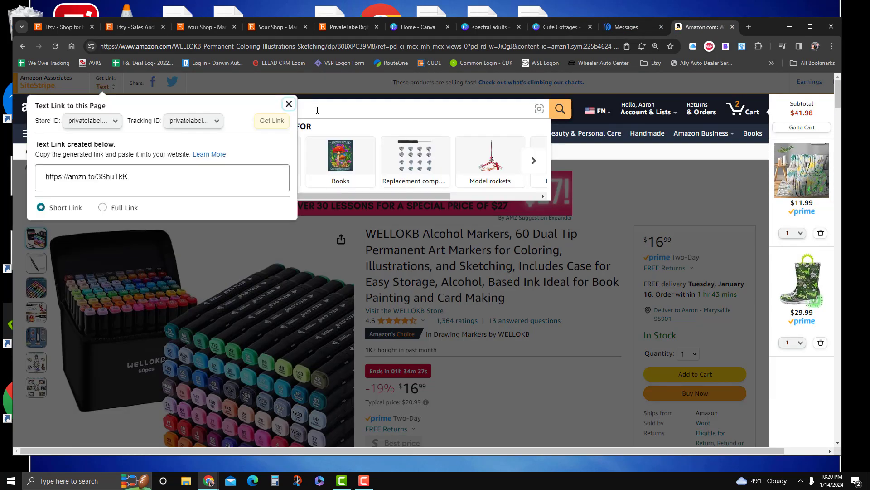
pyautogui.click(317, 110)
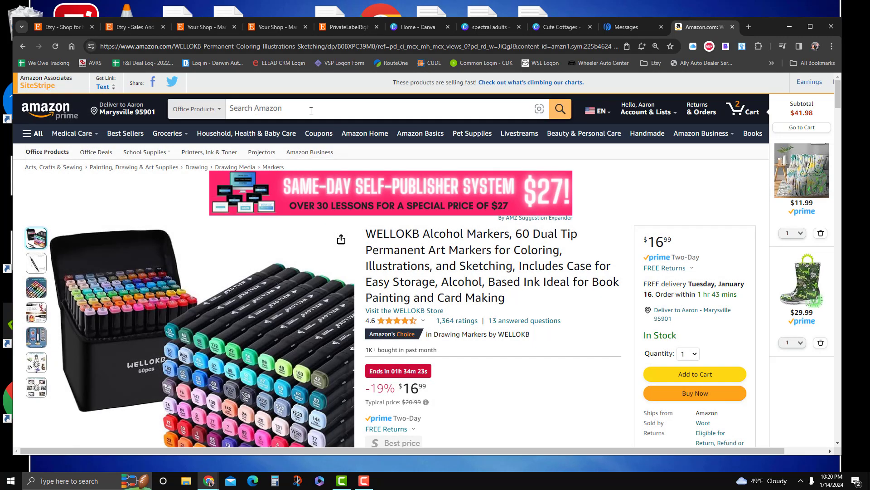
pyautogui.click(311, 110)
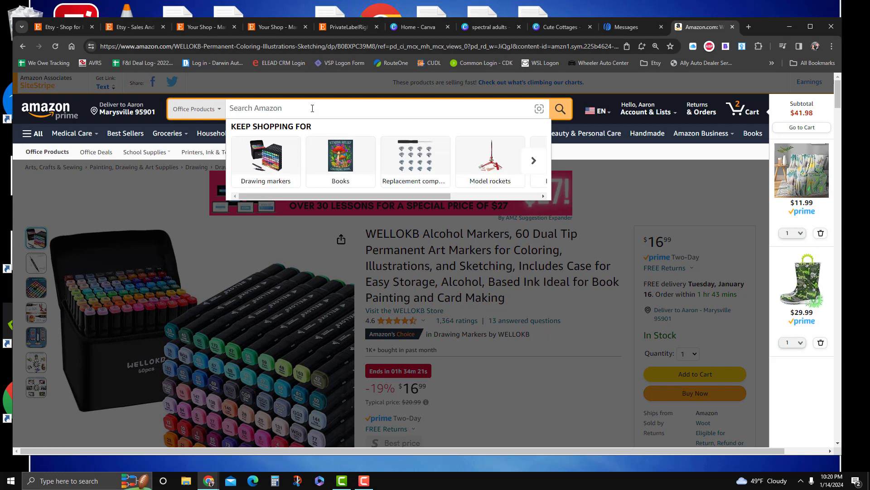
pyautogui.write('colo')
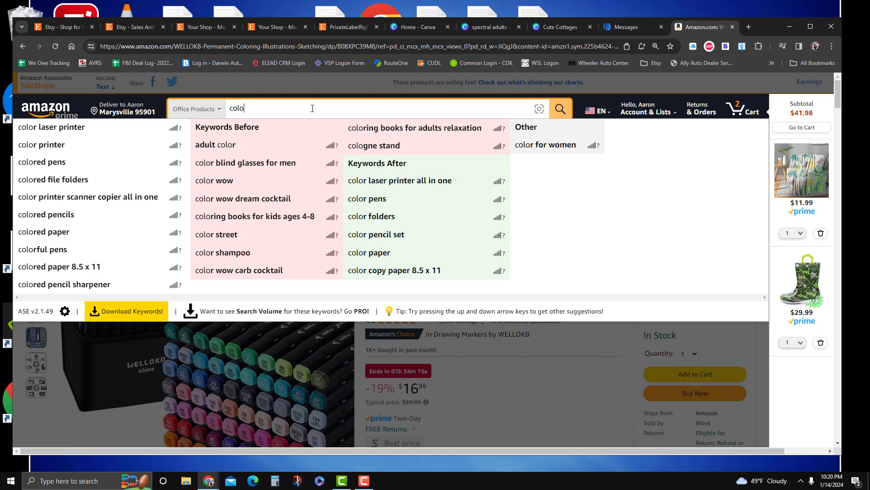
pyautogui.write('re')
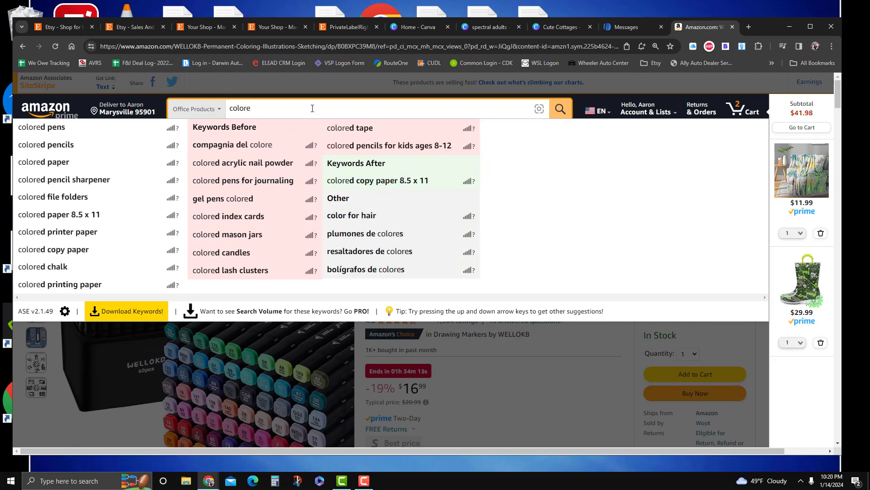
pyautogui.write('d pencils')
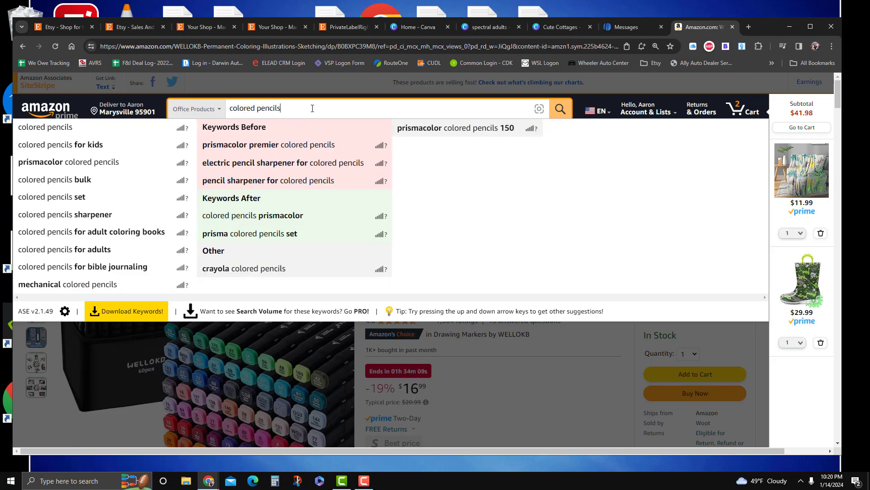
pyautogui.press('Return')
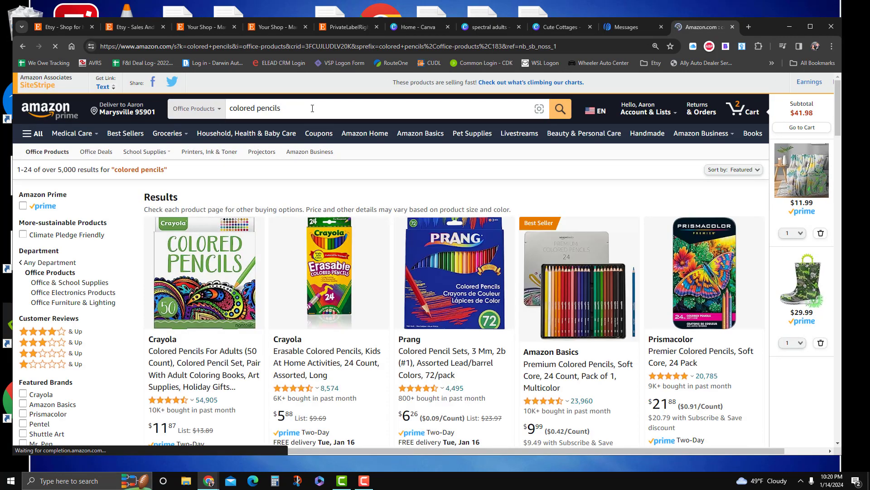
# Open the Prismacolor Premier Colored Pencils 24 Pack, try to get its affiliate text link, and return to the search results
pyautogui.scroll(-2, 363, 267)
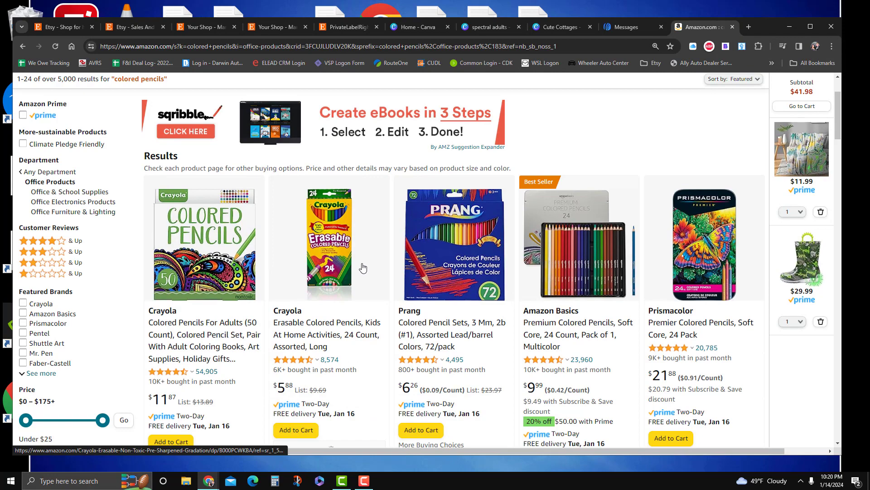
pyautogui.scroll(-3, 362, 267)
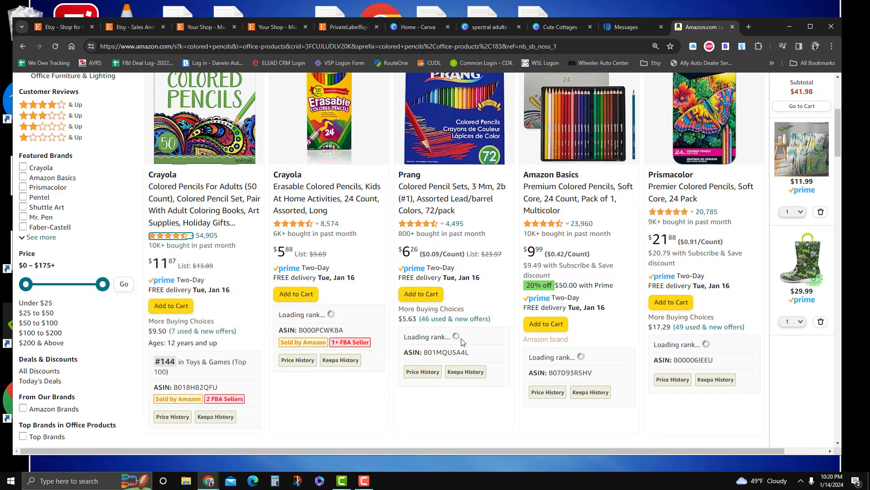
pyautogui.scroll(-1, 463, 342)
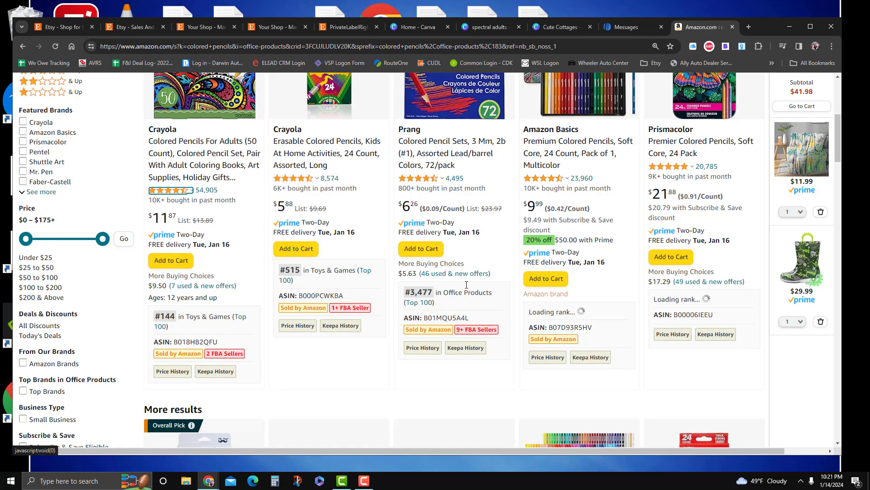
pyautogui.scroll(3, 547, 287)
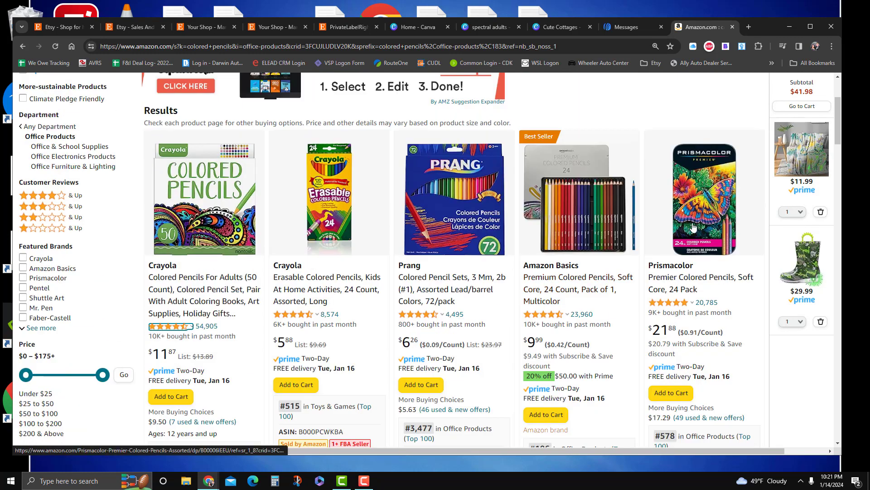
pyautogui.click(703, 219)
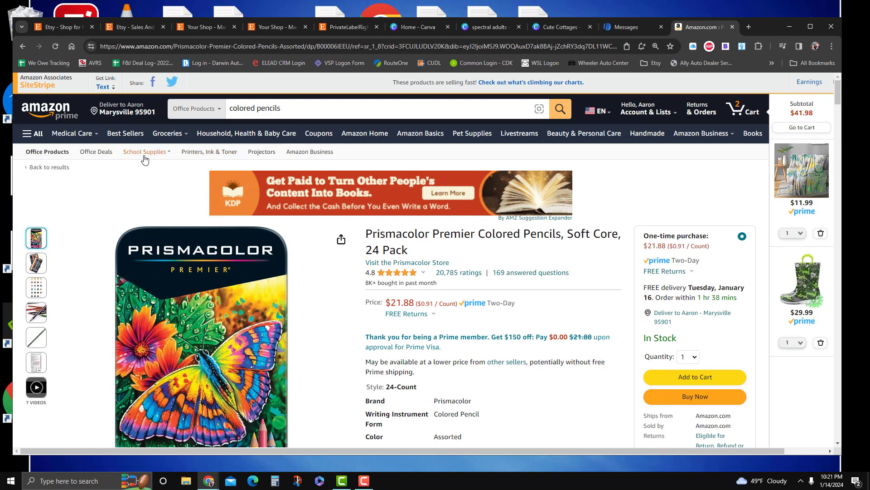
pyautogui.scroll(-7, 99, 353)
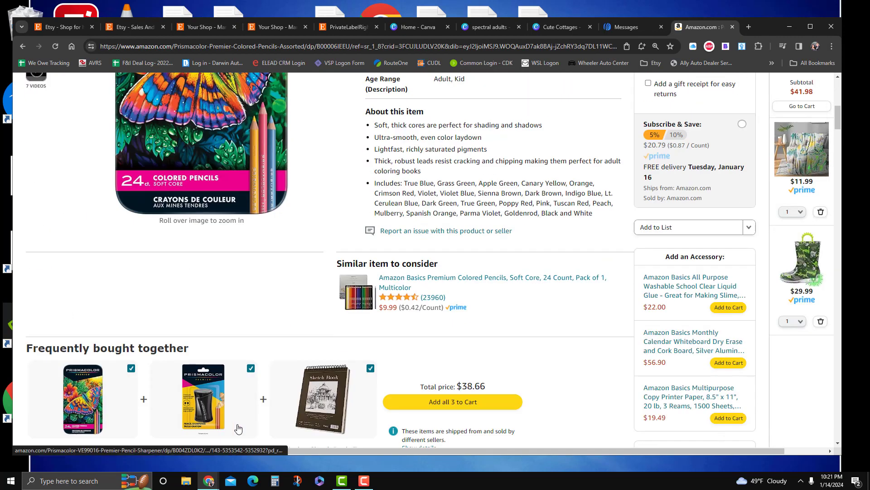
pyautogui.scroll(10, 226, 421)
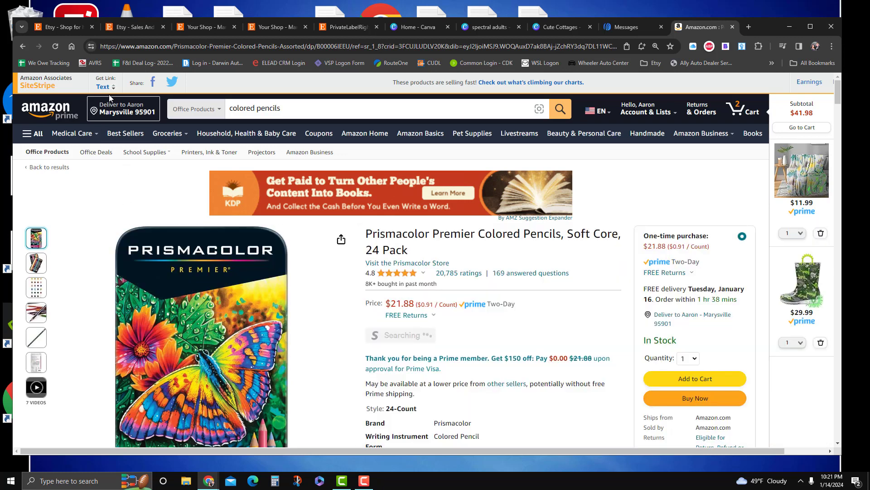
pyautogui.click(104, 87)
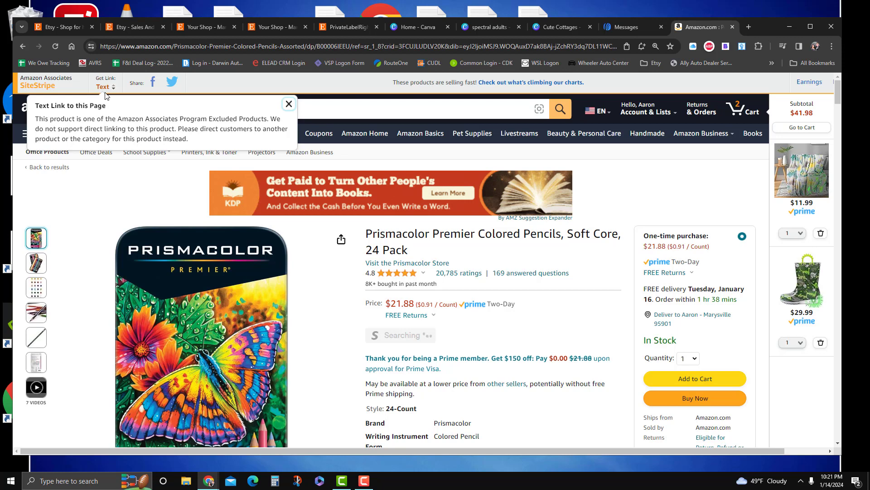
pyautogui.click(138, 169)
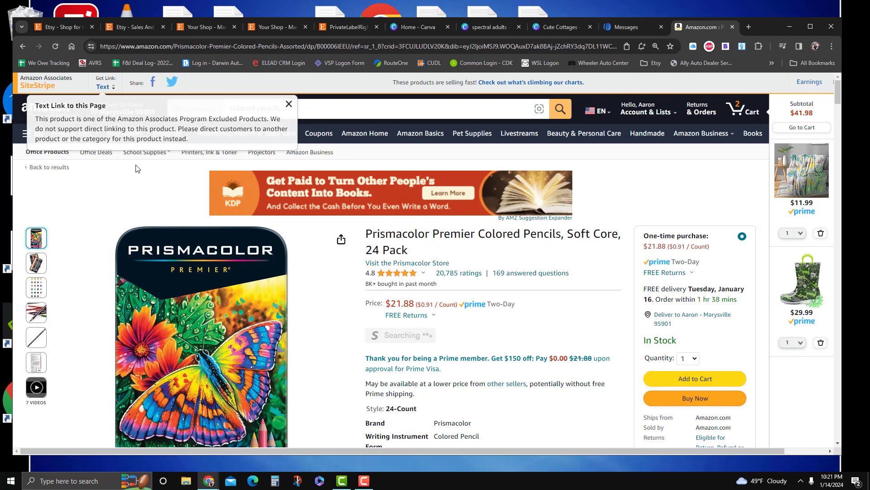
pyautogui.click(23, 46)
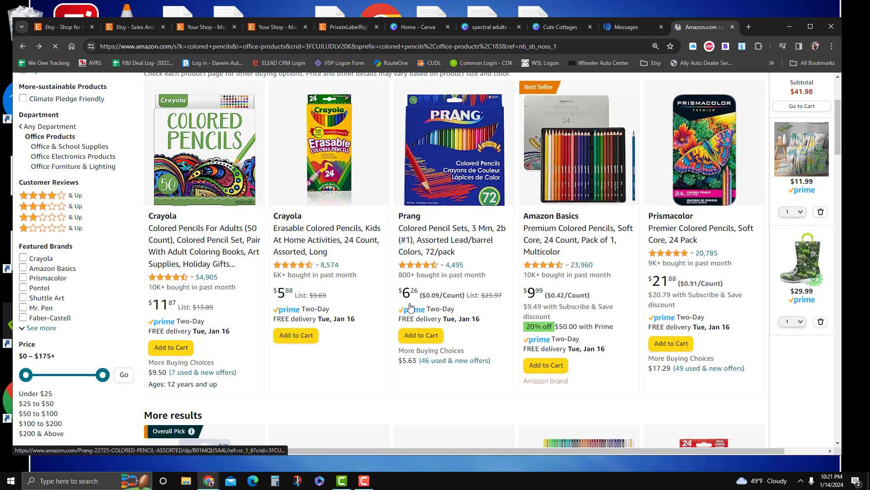
pyautogui.scroll(-4, 461, 338)
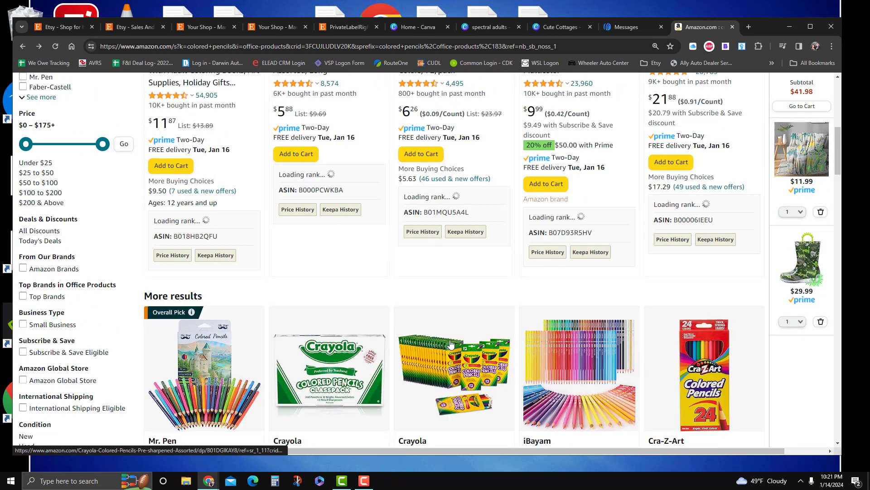
pyautogui.scroll(-2, 451, 345)
pyautogui.scroll(-2, 465, 380)
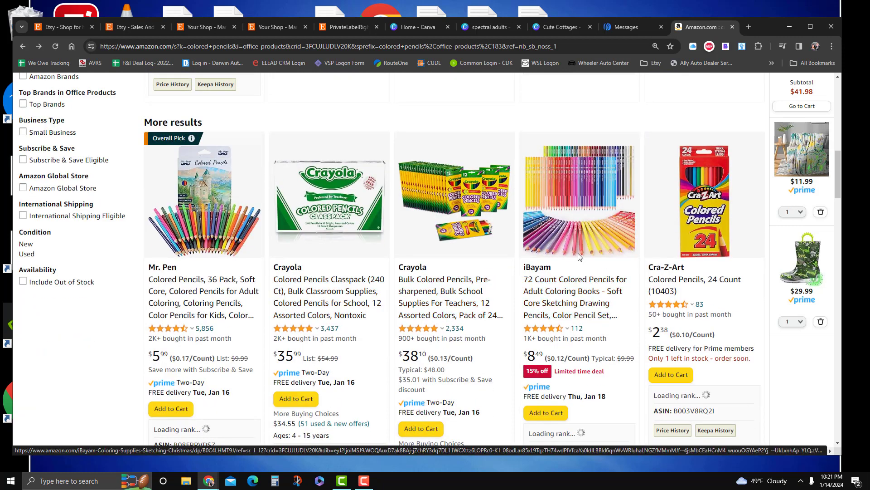
pyautogui.click(574, 221)
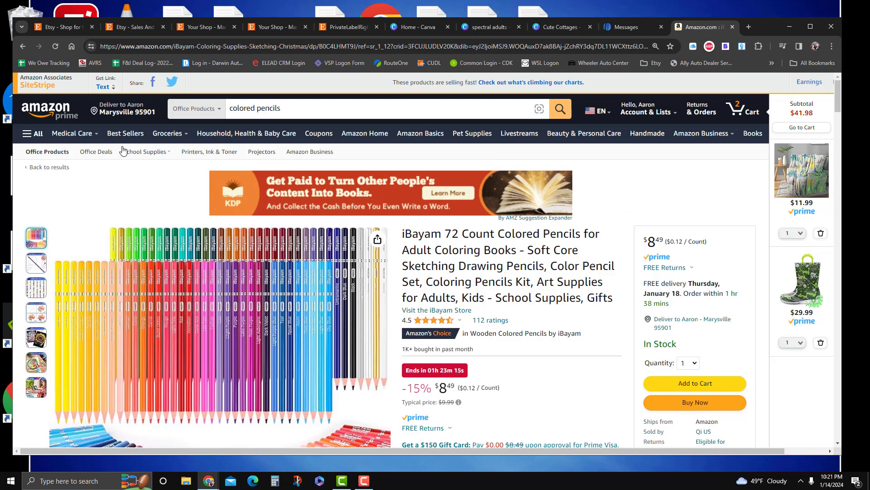
pyautogui.click(101, 86)
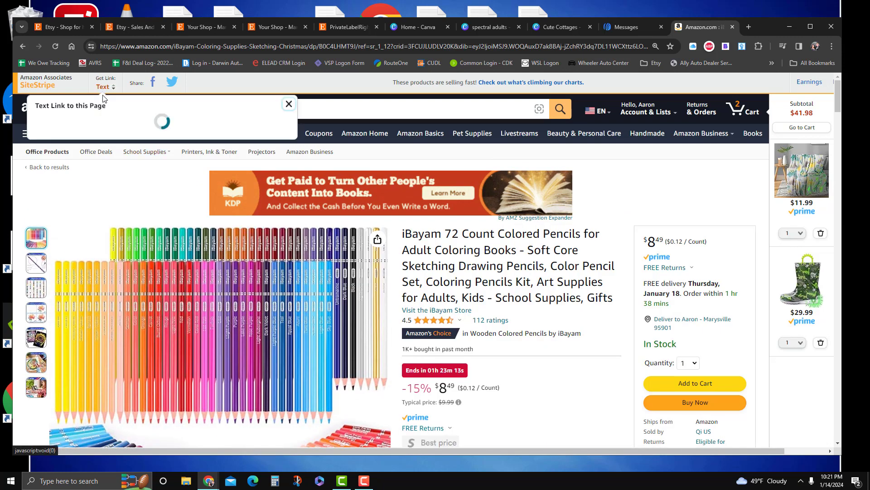
pyautogui.rightClick(86, 176)
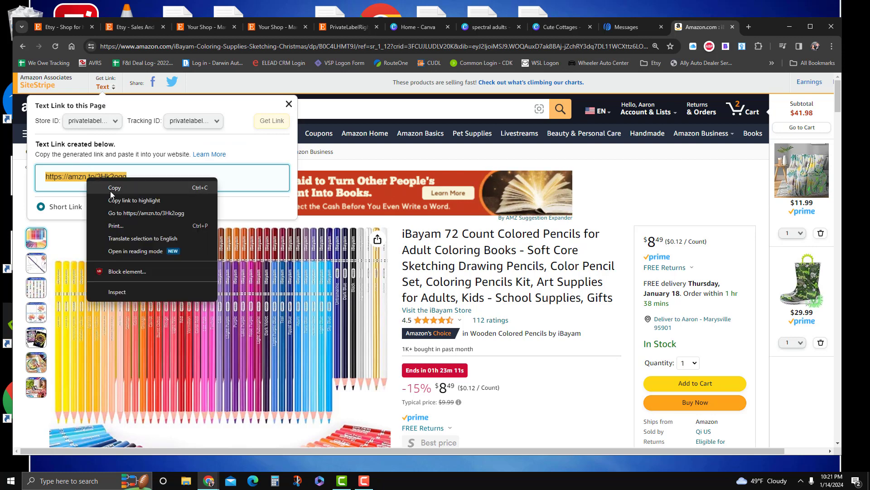
pyautogui.click(136, 187)
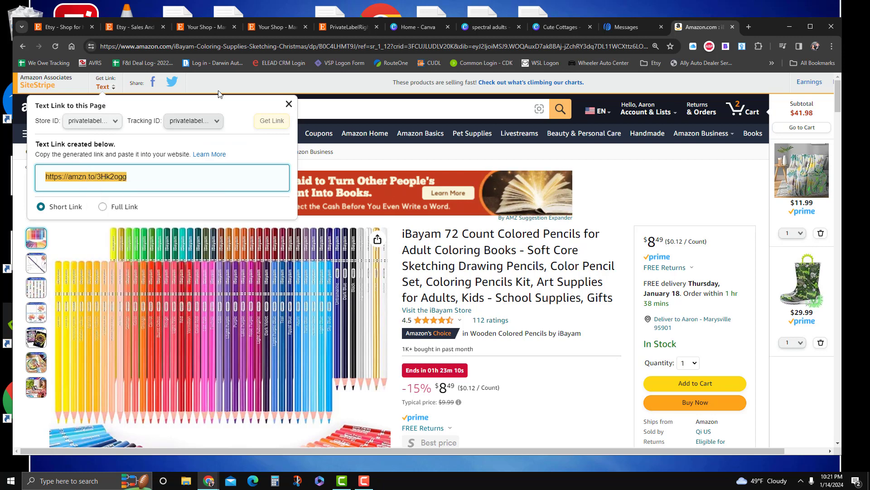
pyautogui.click(567, 29)
pyautogui.click(594, 243)
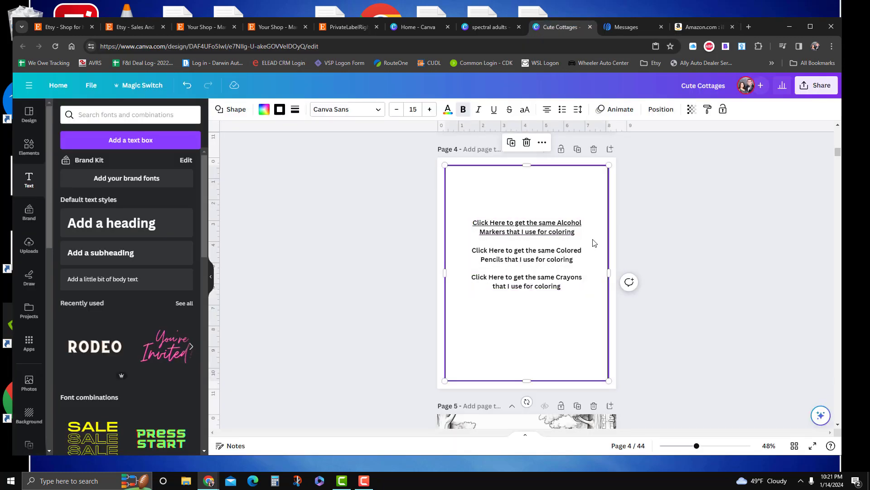
pyautogui.click(544, 255)
pyautogui.rightClick(543, 257)
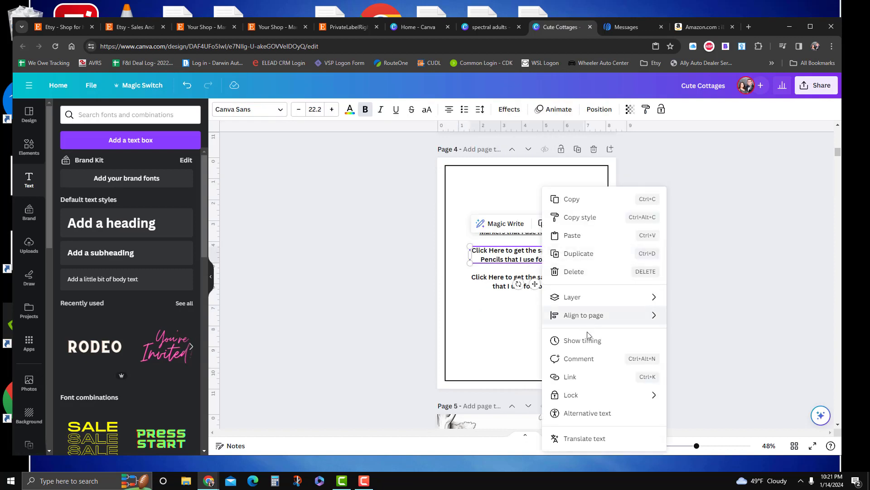
pyautogui.click(566, 376)
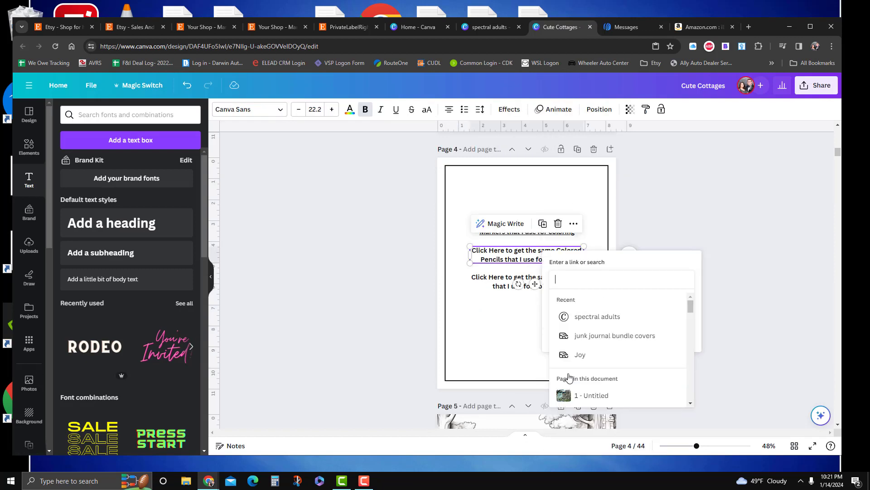
pyautogui.hotkey('ctrl', 'v')
pyautogui.press('Return')
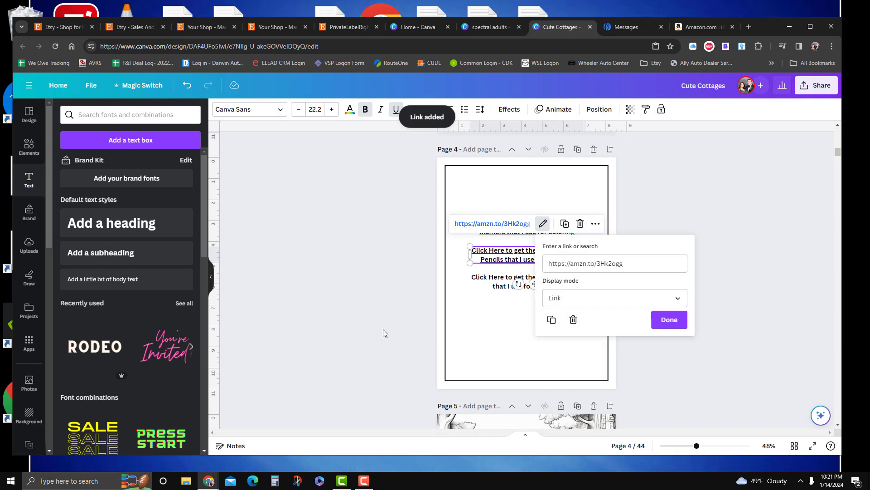
pyautogui.click(342, 220)
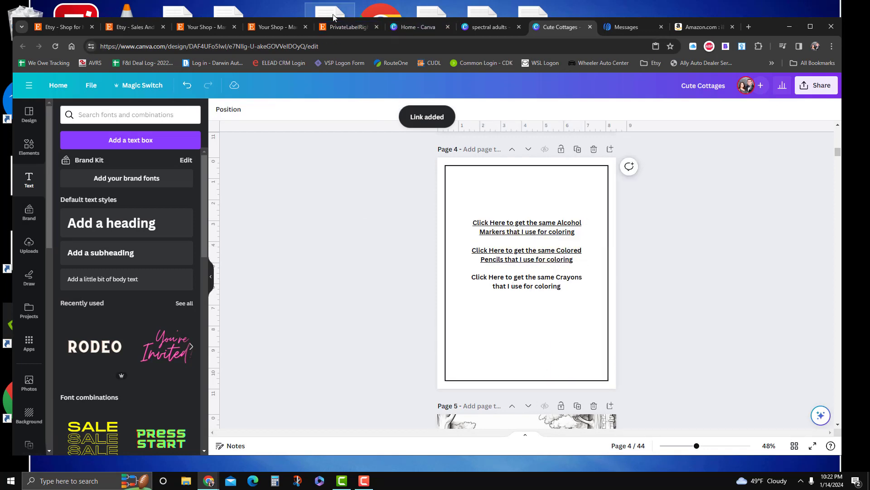
# Switch to the Amazon page and search Office Products for "crayons"
pyautogui.click(710, 28)
pyautogui.click(334, 109)
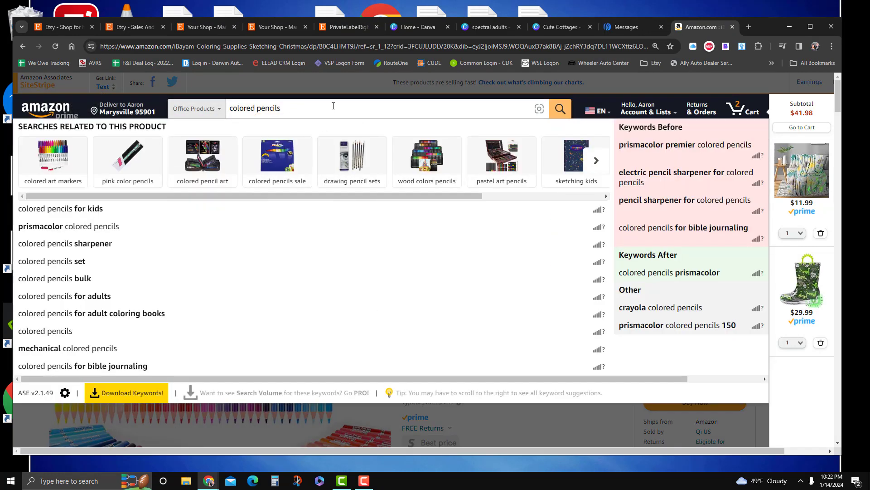
pyautogui.tripleClick(333, 106)
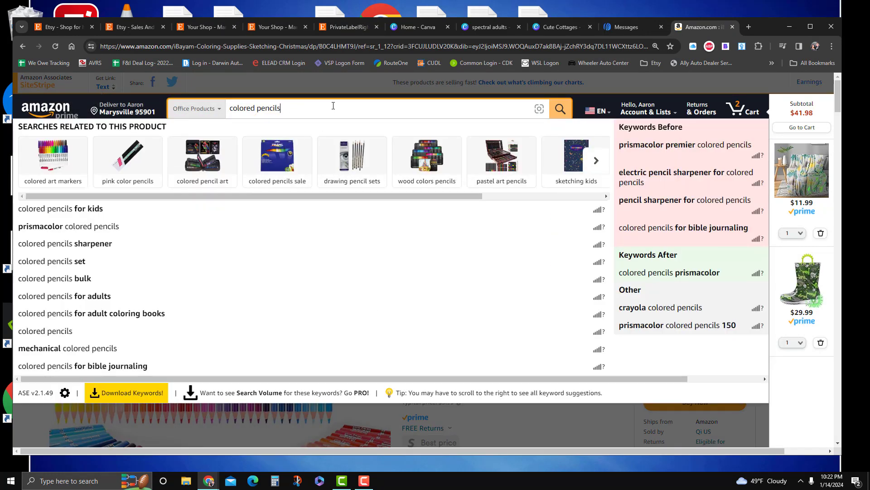
pyautogui.write('crayon')
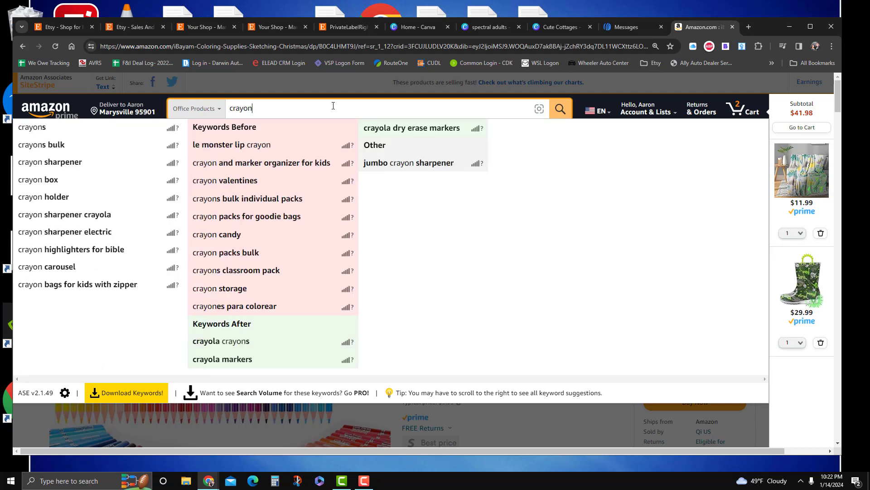
pyautogui.write('s')
pyautogui.press('Return')
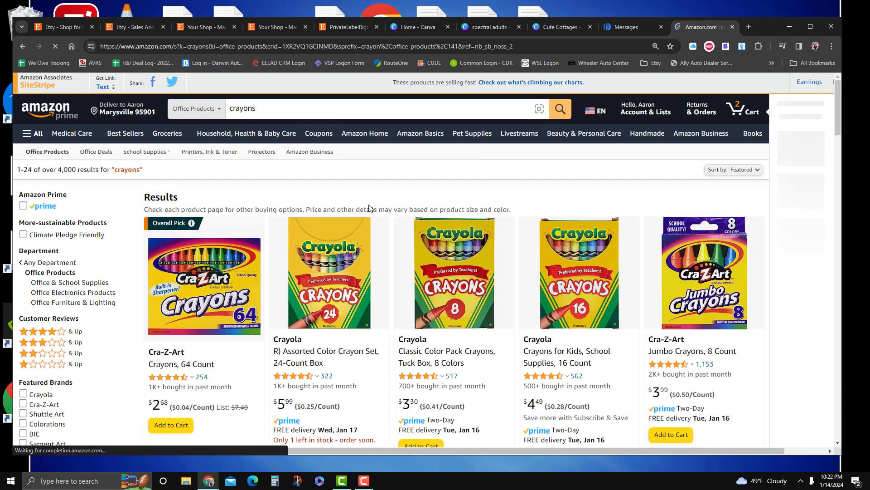
# Look through the crayon search results for a set to recommend, checking the Crayola 64 ct product information
pyautogui.scroll(-1, 307, 326)
pyautogui.scroll(-2, 308, 327)
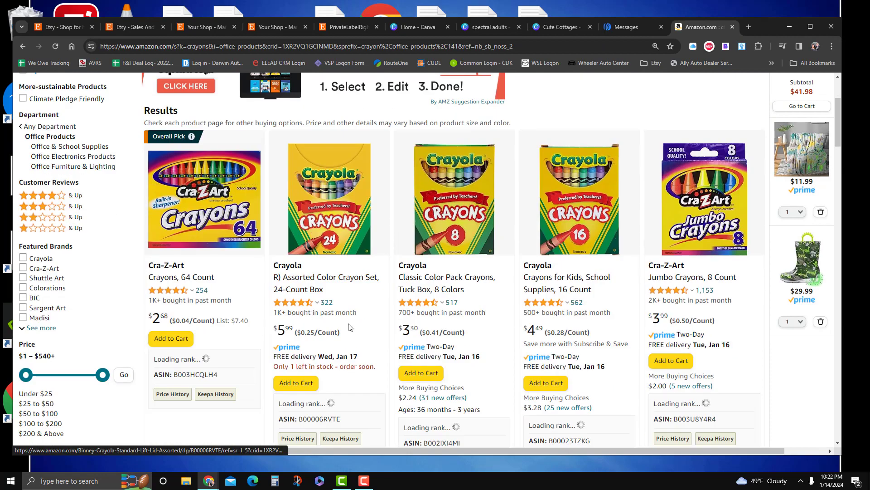
pyautogui.scroll(-6, 365, 356)
pyautogui.scroll(-2, 365, 357)
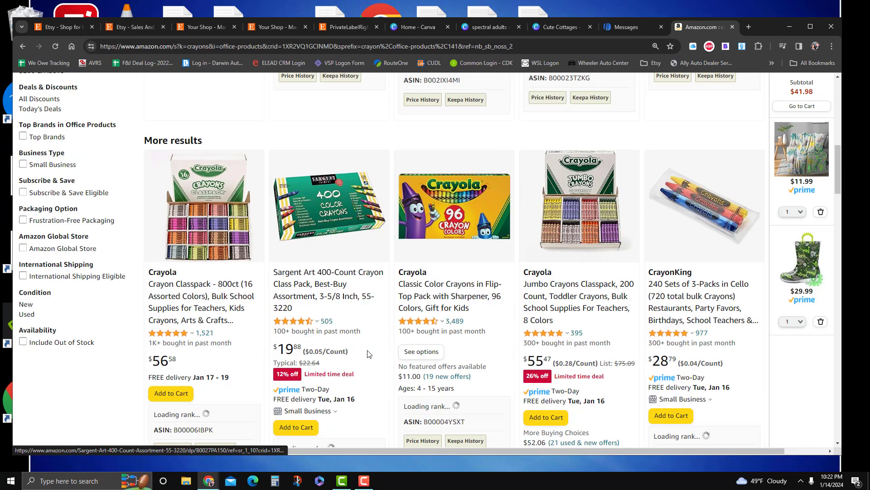
pyautogui.scroll(-2, 374, 358)
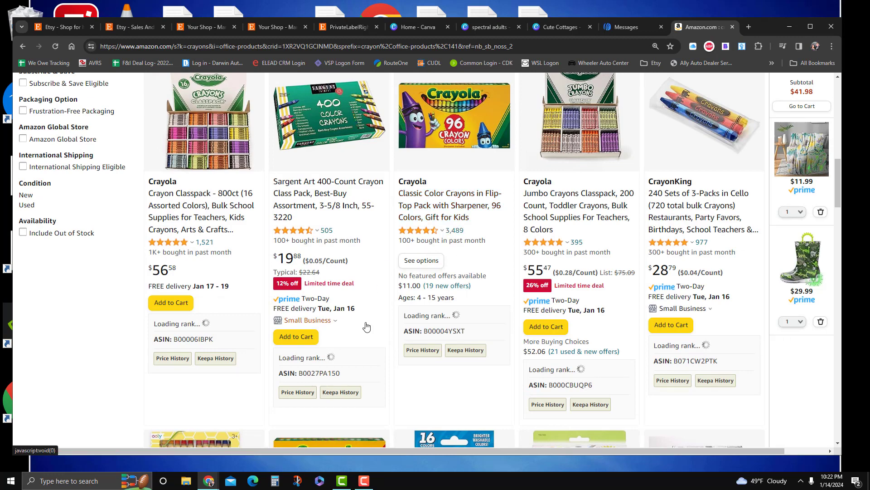
pyautogui.scroll(-6, 366, 327)
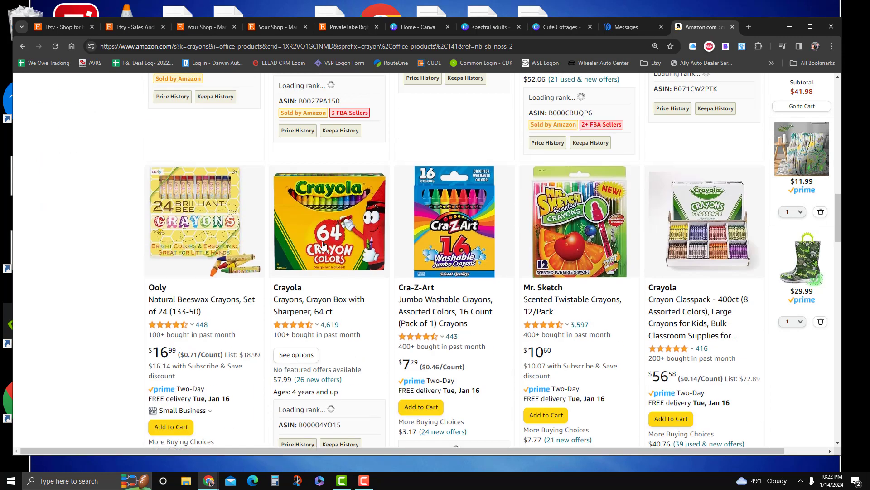
pyautogui.scroll(-1, 340, 274)
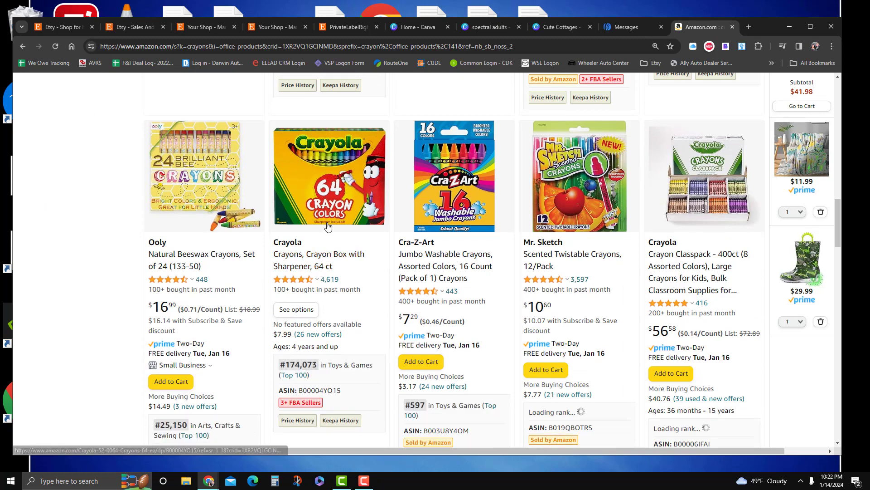
pyautogui.moveTo(335, 202)
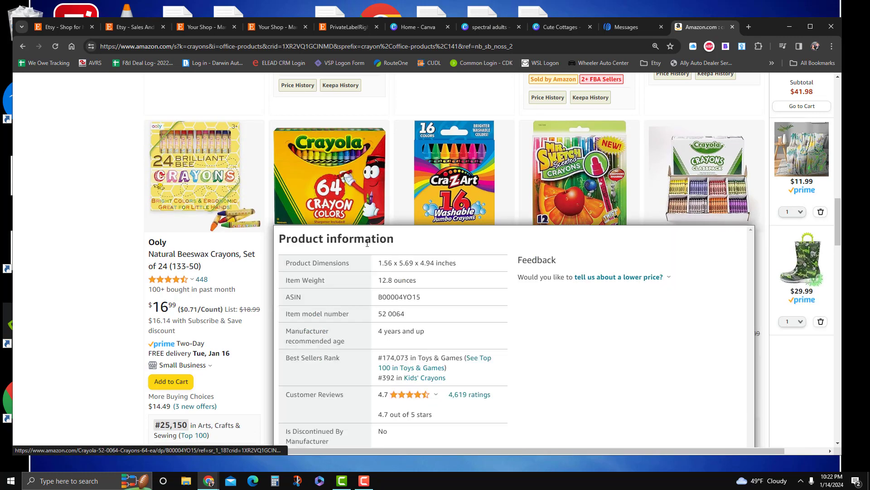
pyautogui.scroll(-5, 166, 313)
pyautogui.moveTo(165, 313)
pyautogui.scroll(-2, 94, 334)
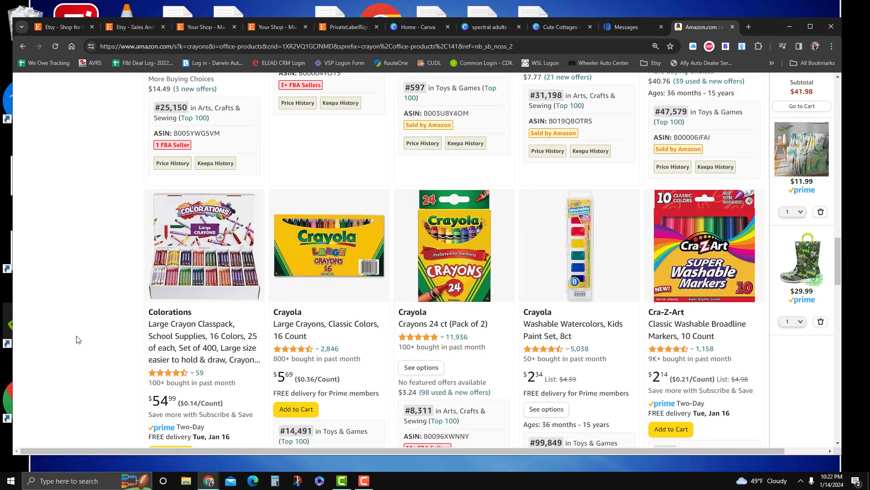
pyautogui.scroll(-12, 68, 337)
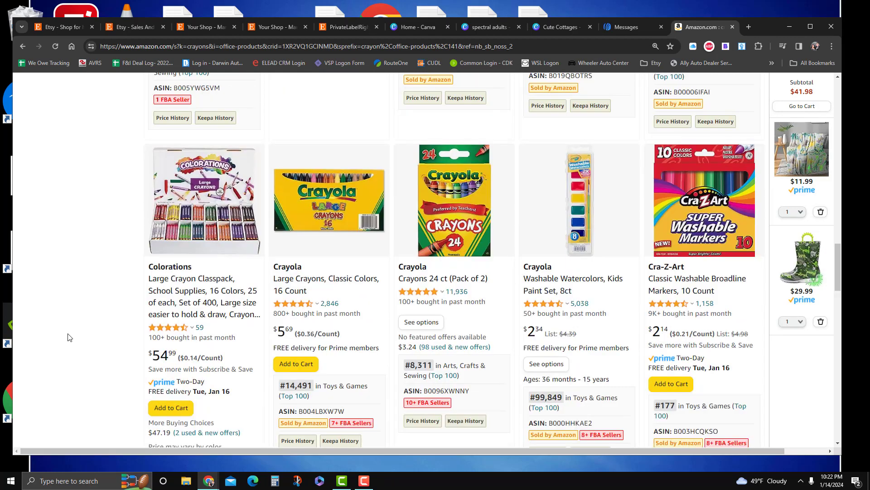
pyautogui.scroll(20, 21, 314)
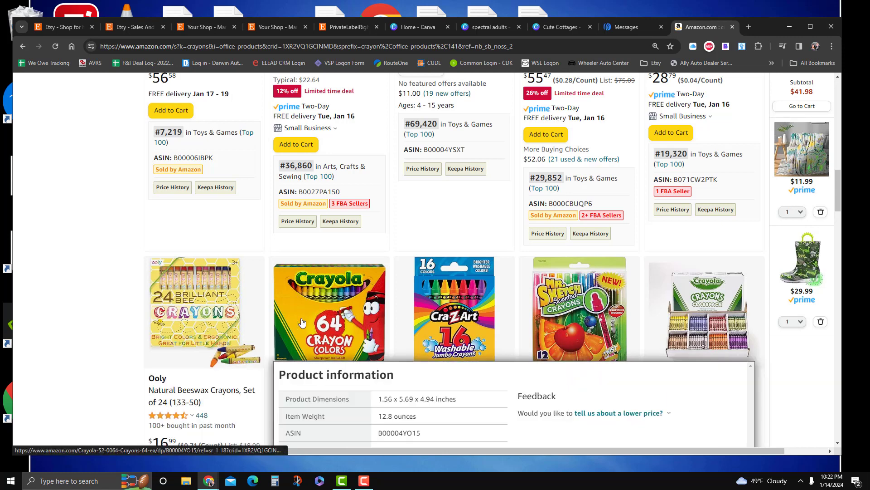
pyautogui.click(301, 323)
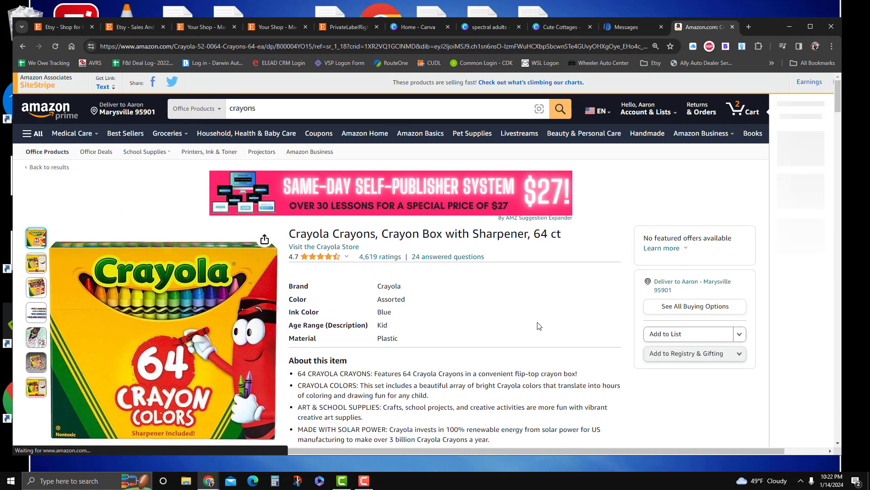
pyautogui.click(104, 87)
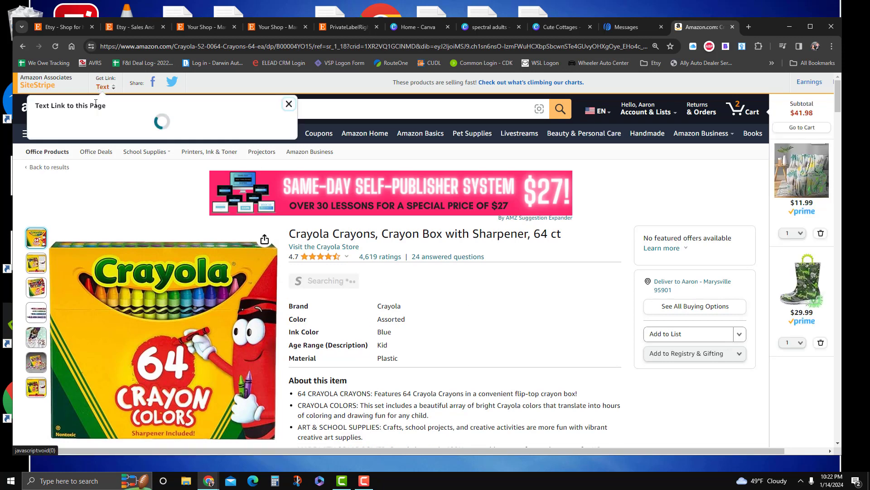
pyautogui.rightClick(93, 173)
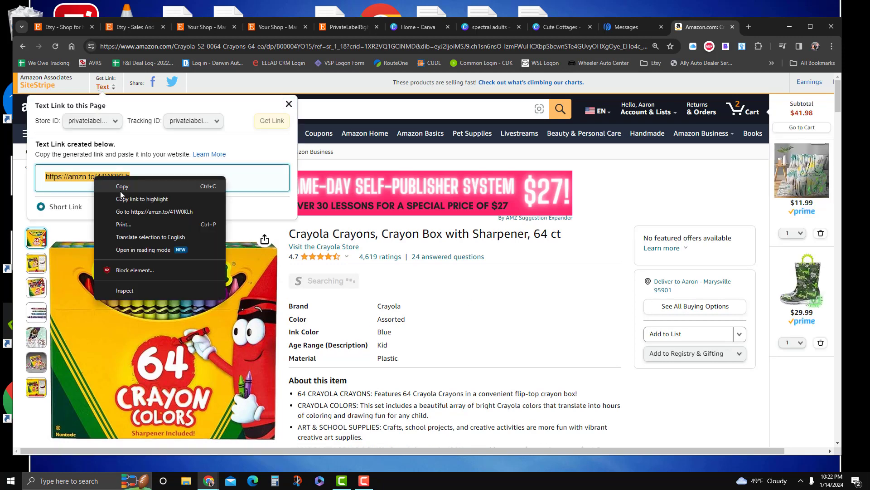
pyautogui.click(109, 181)
pyautogui.click(557, 28)
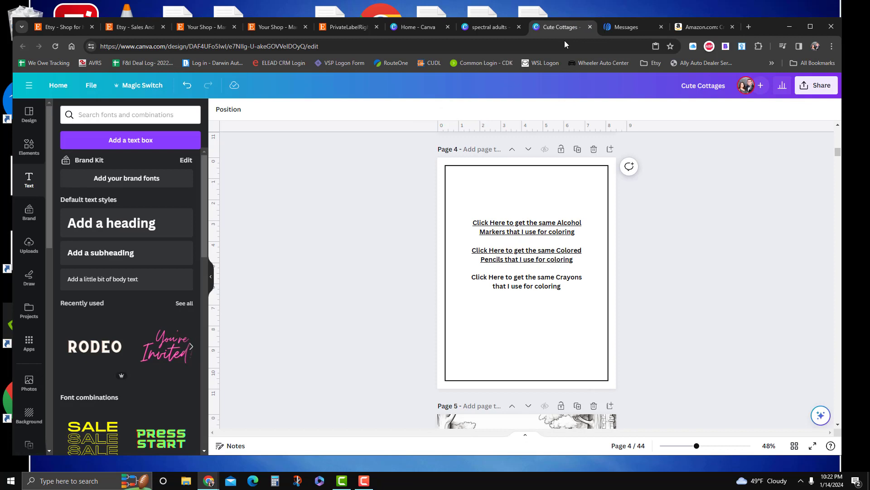
pyautogui.click(534, 284)
pyautogui.rightClick(533, 284)
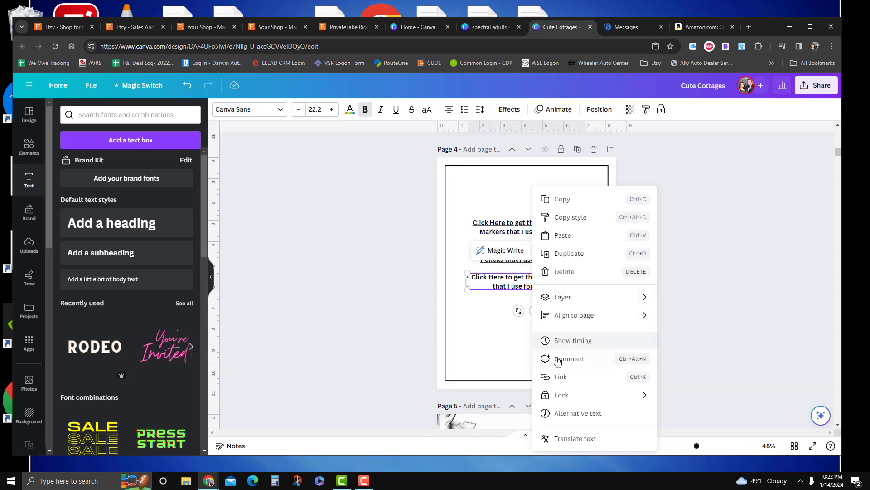
pyautogui.click(550, 375)
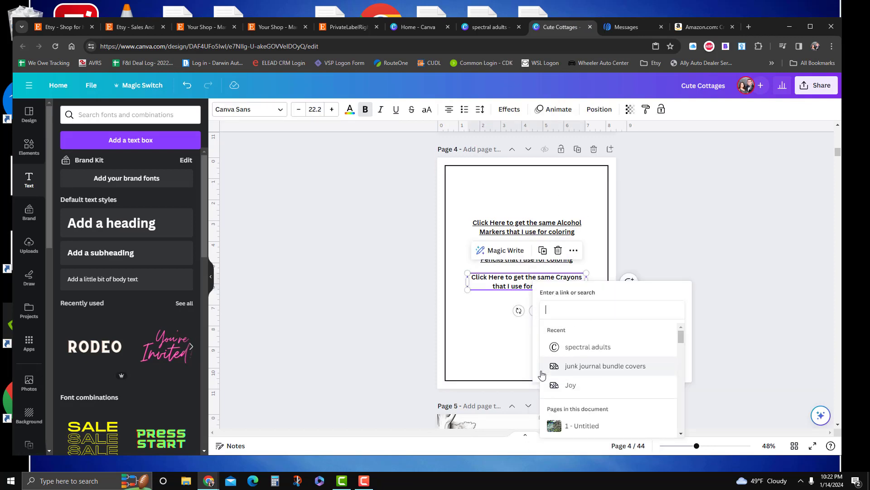
pyautogui.hotkey('ctrl', 'v')
pyautogui.press('Return')
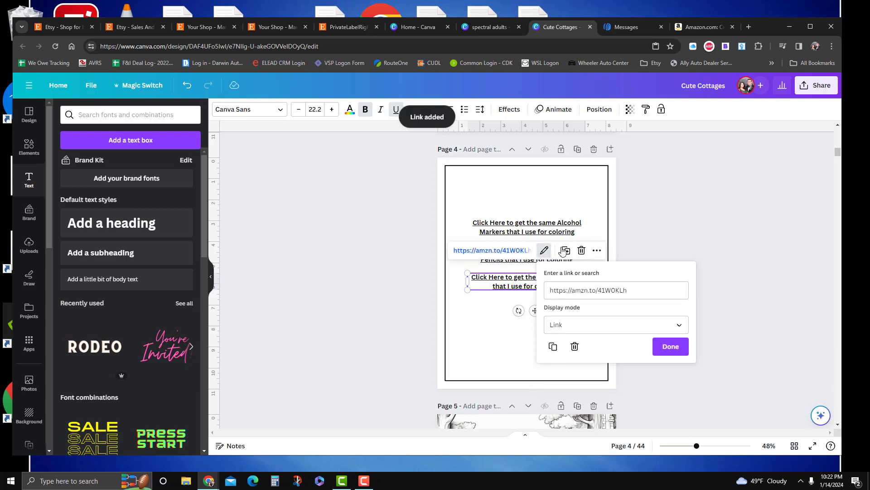
pyautogui.click(549, 186)
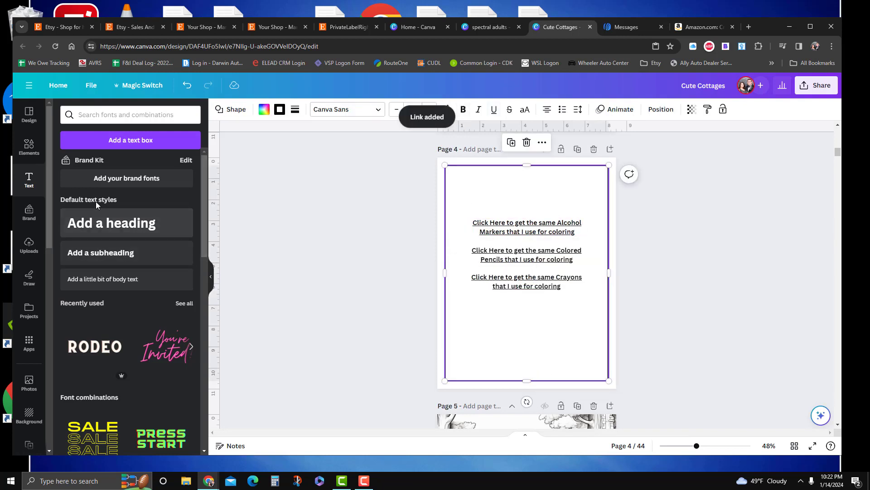
# Add a subheading text box to page 4 and place it centered above the three link texts
pyautogui.click(113, 252)
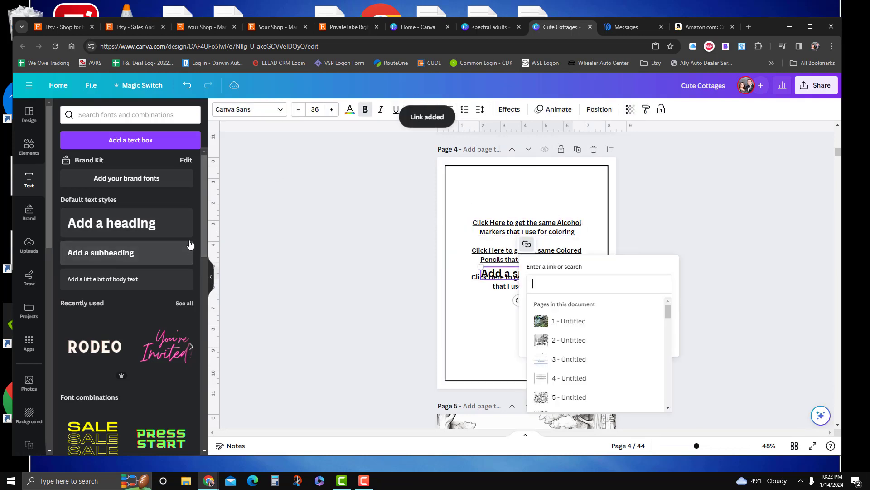
pyautogui.click(328, 266)
pyautogui.click(532, 272)
pyautogui.moveTo(532, 272); pyautogui.dragTo(533, 191)
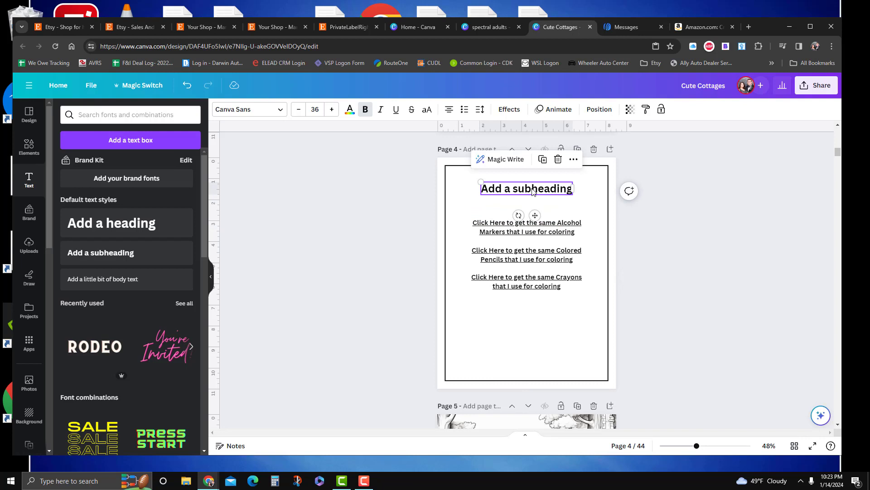
# Replace the subheading with "Best Tools to Use in My Books" and narrow its text box so it wraps onto two lines
pyautogui.doubleClick(532, 190)
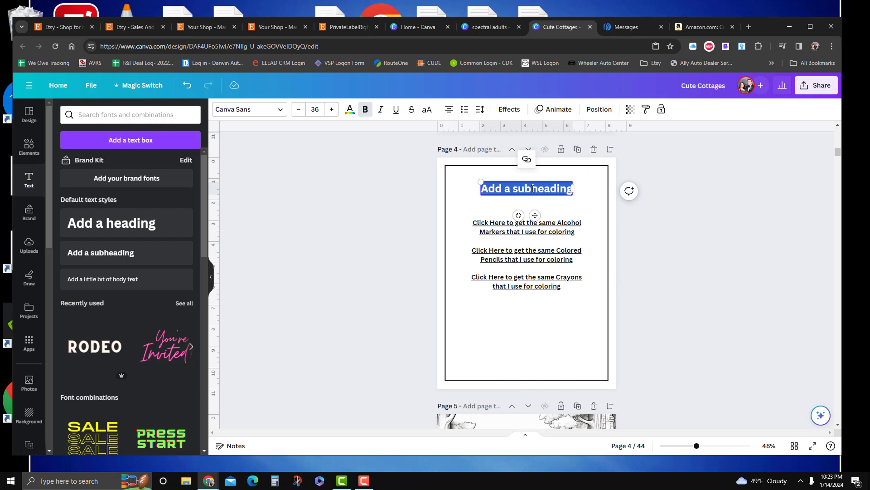
pyautogui.write('Best To')
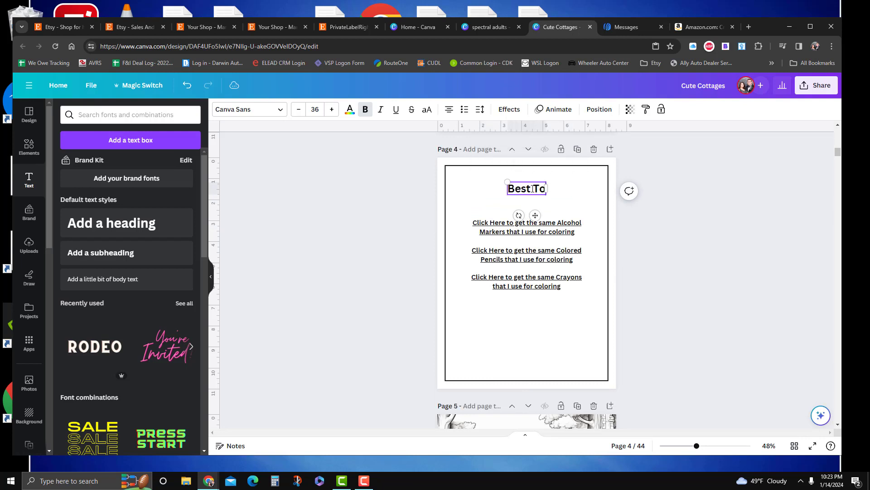
pyautogui.write('ols to')
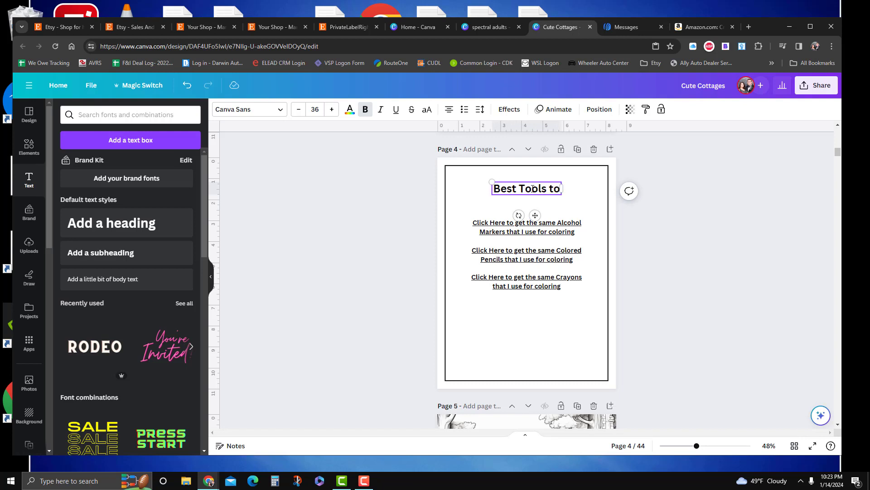
pyautogui.write(' Use ')
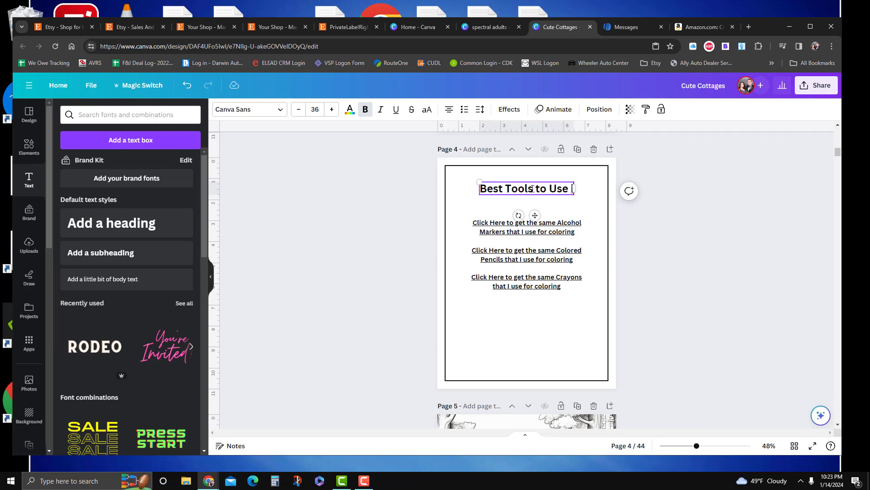
pyautogui.write('in My')
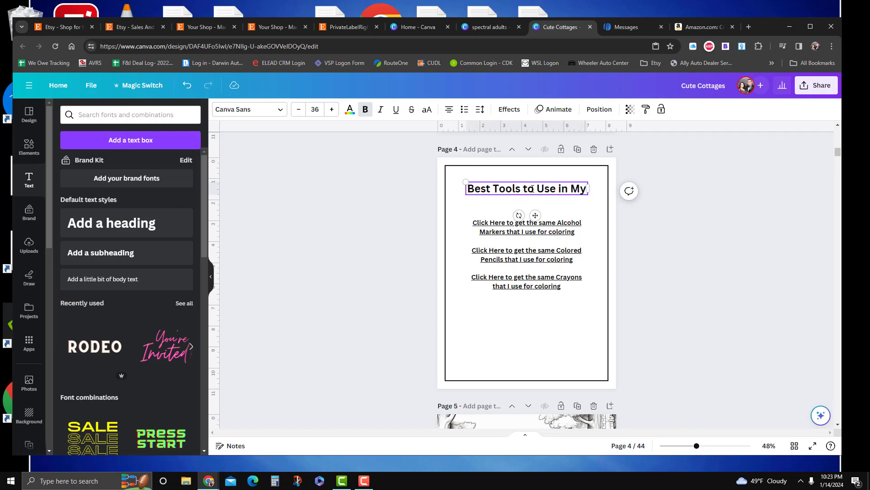
pyautogui.write(' Books')
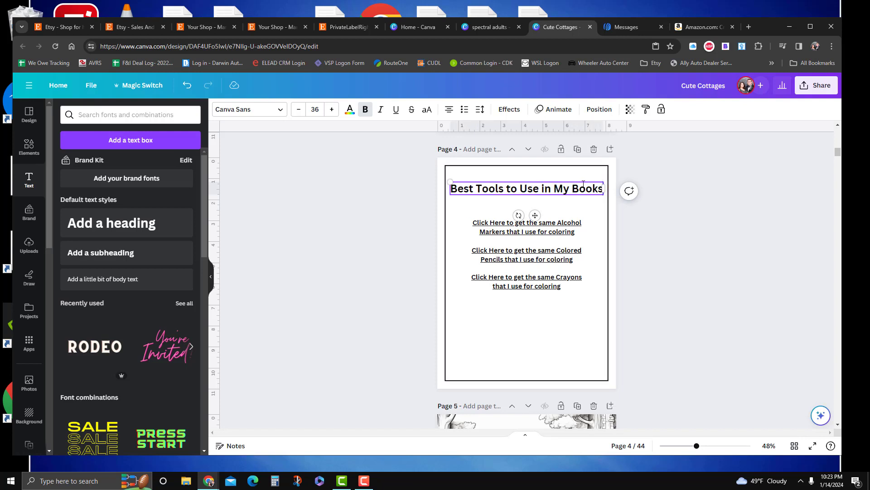
pyautogui.moveTo(598, 189); pyautogui.dragTo(530, 186)
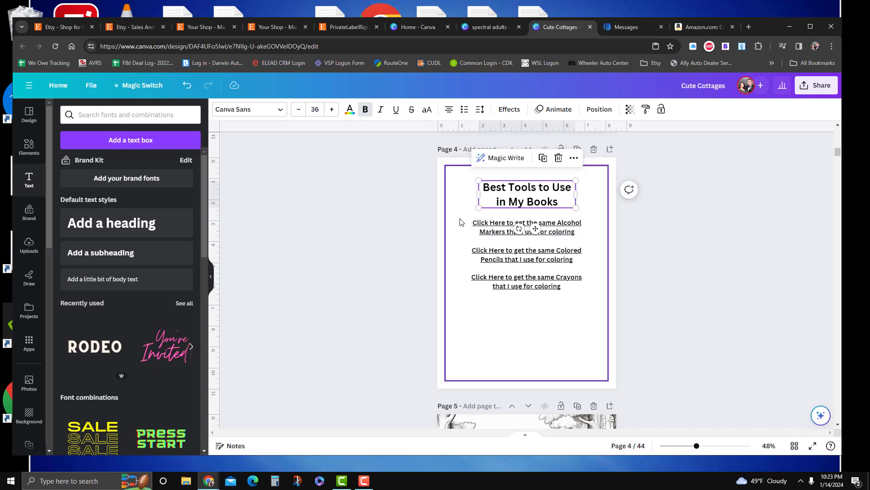
# Color the alcohol markers, colored pencils and crayons link texts on page 4 light blue from the document colors
pyautogui.click(486, 225)
pyautogui.click(350, 110)
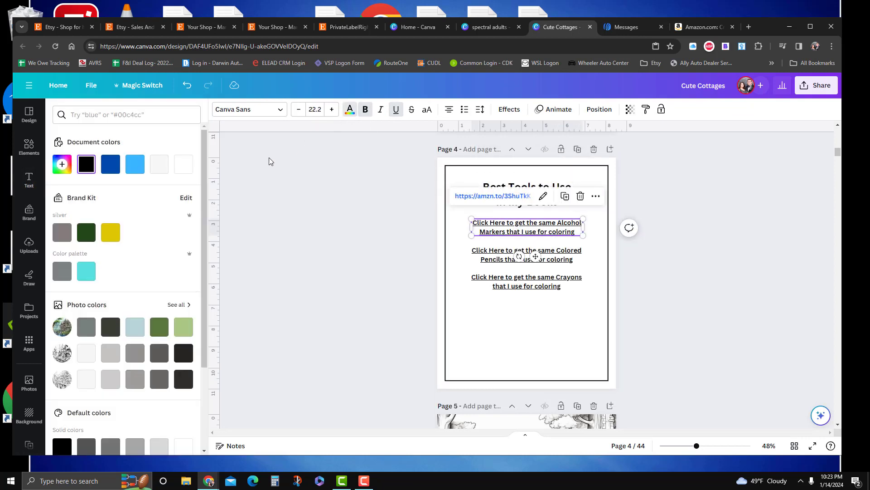
pyautogui.click(136, 162)
pyautogui.click(472, 257)
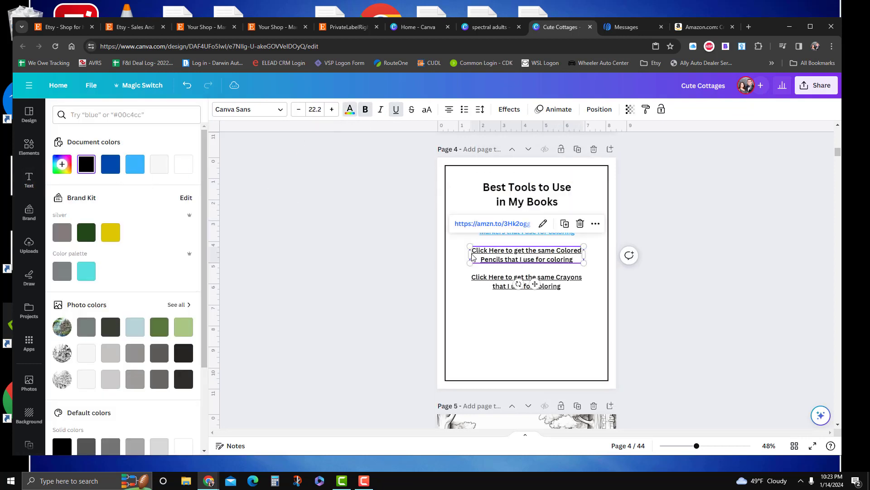
pyautogui.click(135, 164)
pyautogui.click(482, 285)
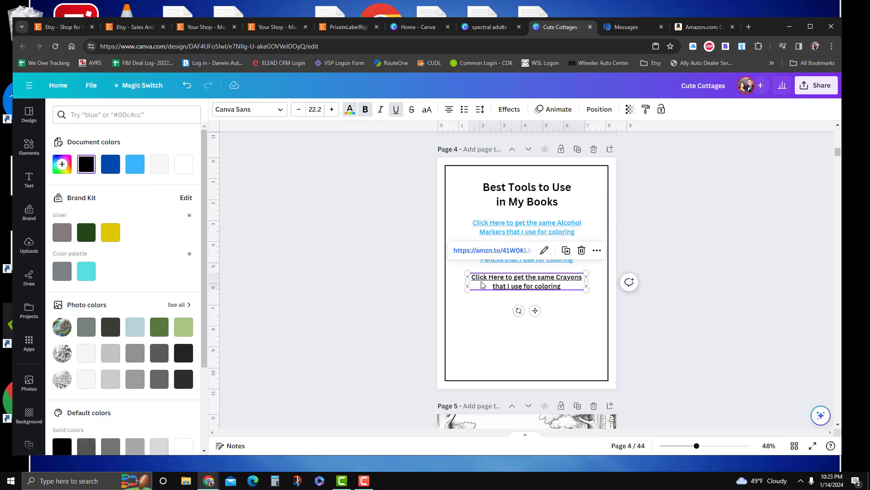
pyautogui.click(135, 174)
# Recolor the crayons, alcohol markers and colored pencils link texts on page 4 dark blue from the document colors
pyautogui.scroll(3, 382, 297)
pyautogui.scroll(-3, 387, 308)
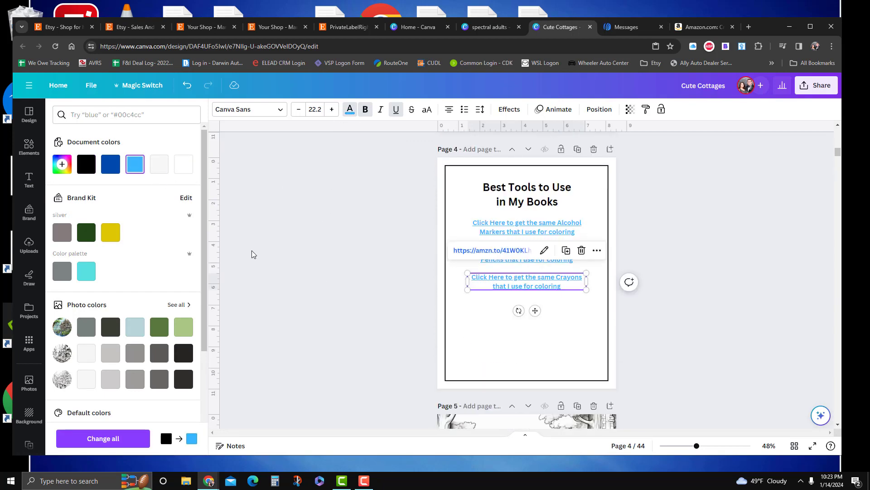
pyautogui.click(117, 171)
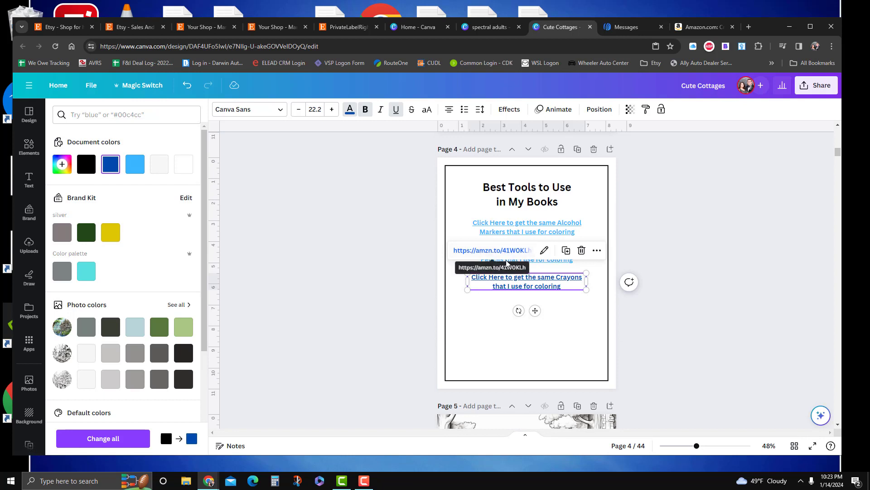
pyautogui.click(492, 222)
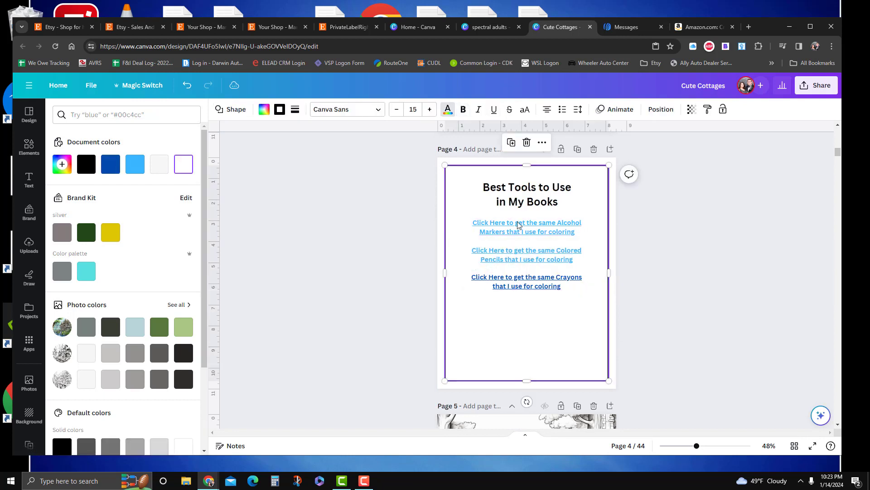
pyautogui.click(113, 170)
pyautogui.press('Tab')
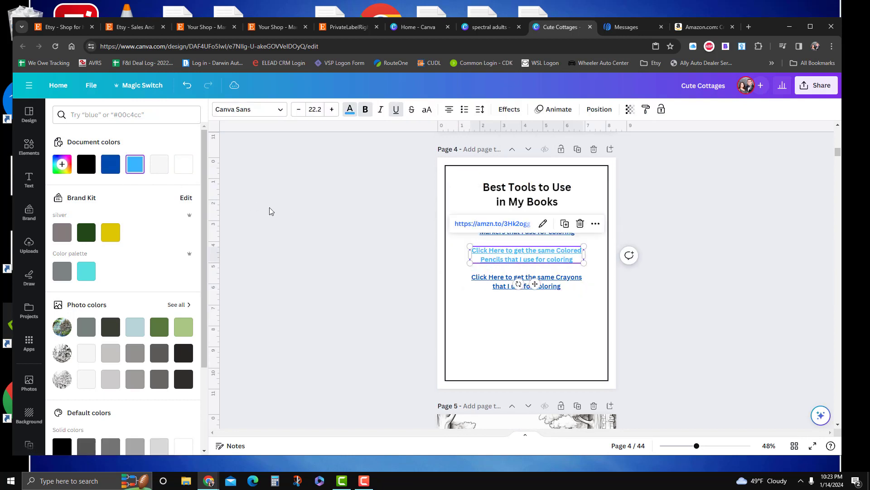
pyautogui.click(109, 163)
pyautogui.click(317, 308)
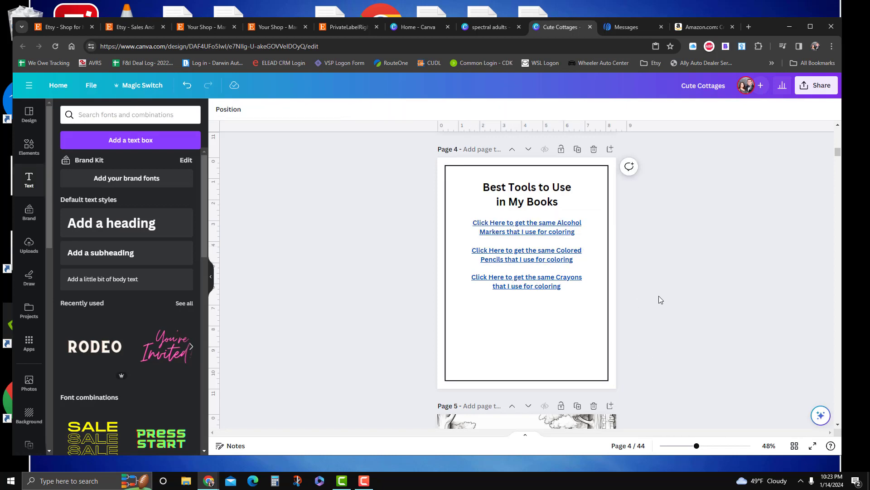
# Review the cover, the "This Book Belongs To" page, the thank-you page and the links page of the book
pyautogui.scroll(15, 708, 308)
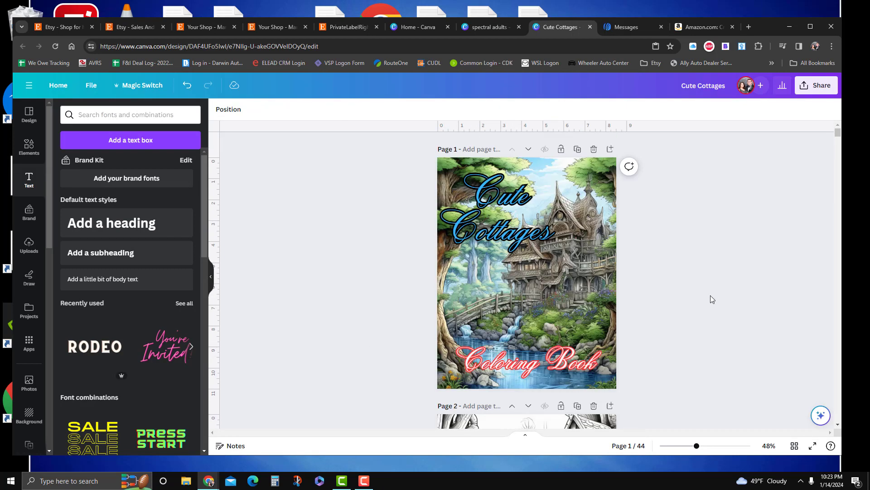
pyautogui.scroll(-5, 681, 290)
pyautogui.scroll(5, 676, 287)
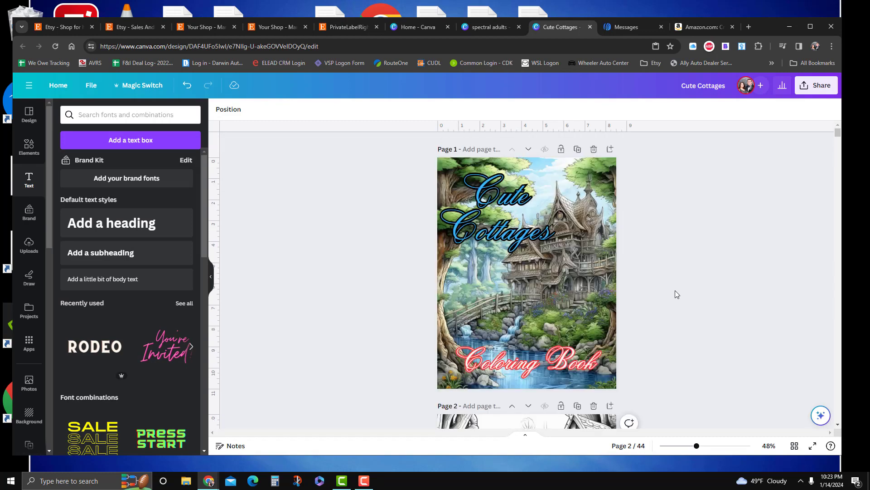
pyautogui.scroll(-5, 675, 322)
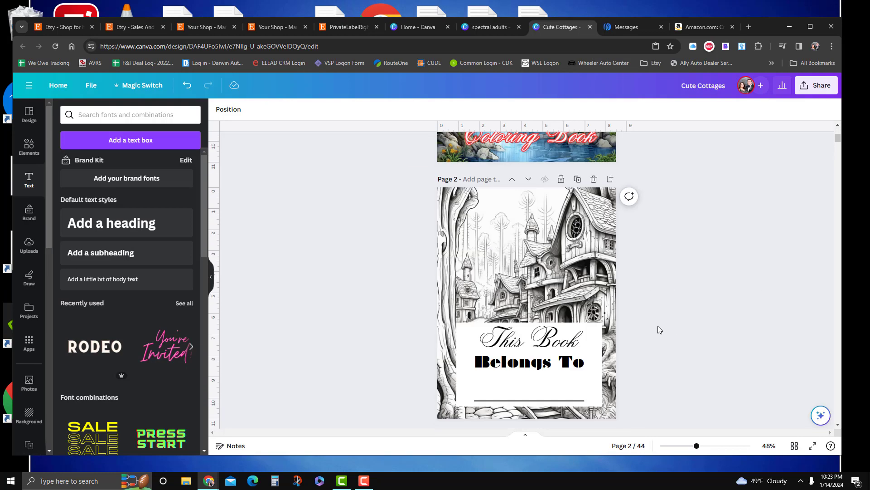
pyautogui.scroll(-5, 723, 322)
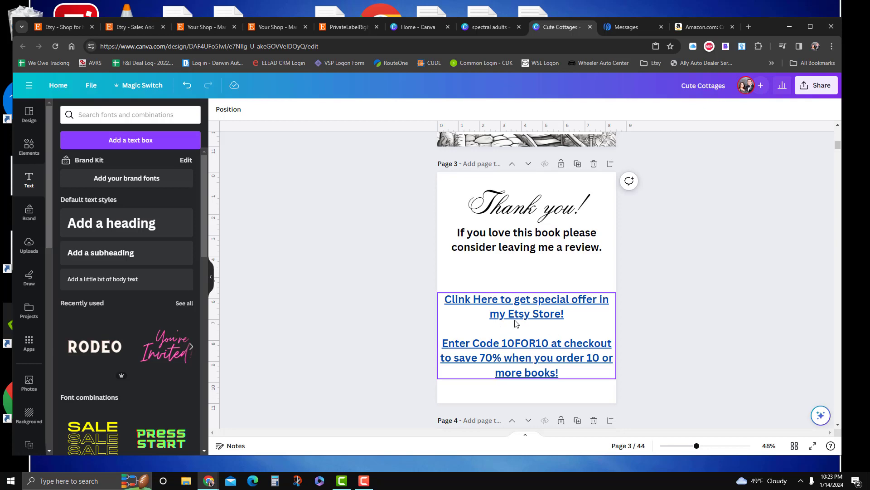
pyautogui.scroll(-4, 671, 335)
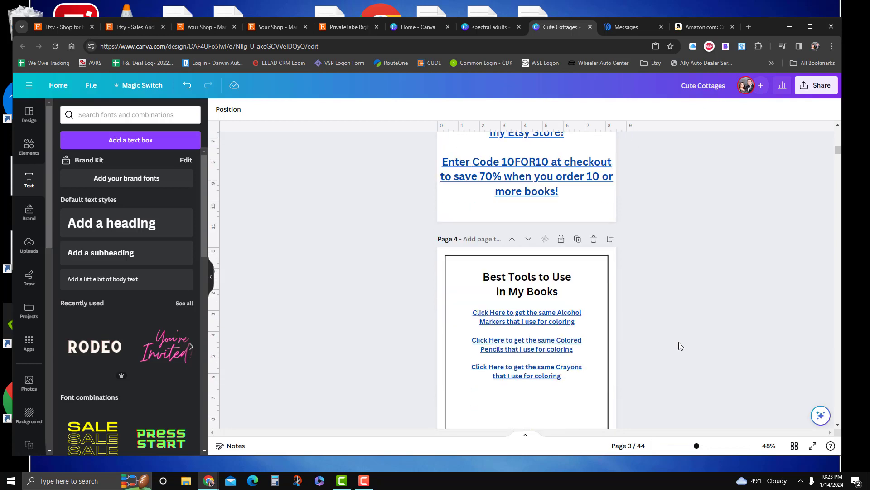
pyautogui.scroll(-2, 693, 353)
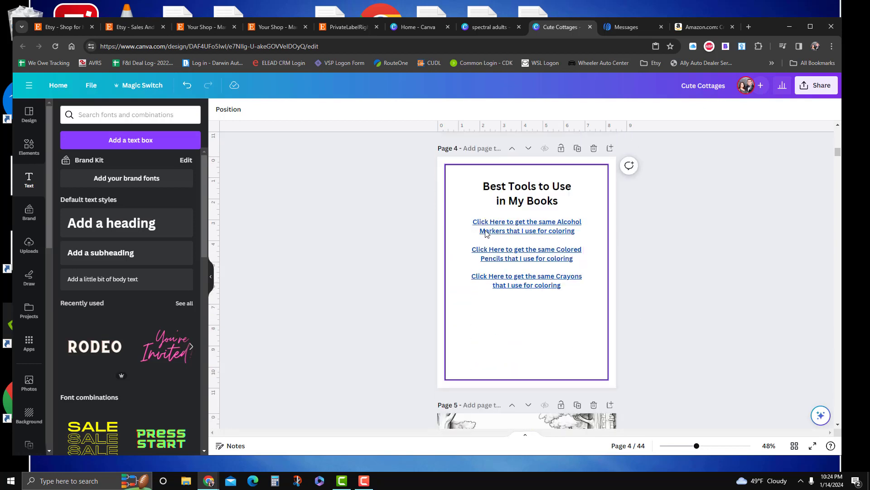
pyautogui.moveTo(458, 213); pyautogui.dragTo(641, 326)
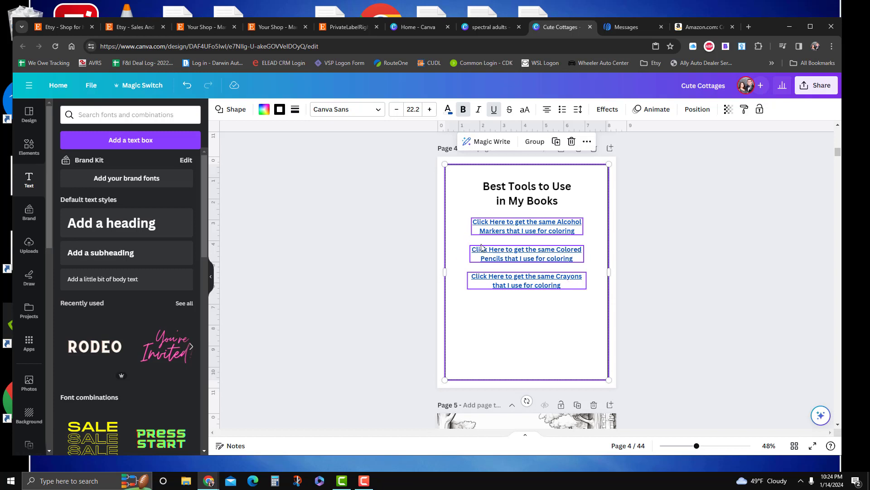
pyautogui.click(735, 308)
pyautogui.click(469, 226)
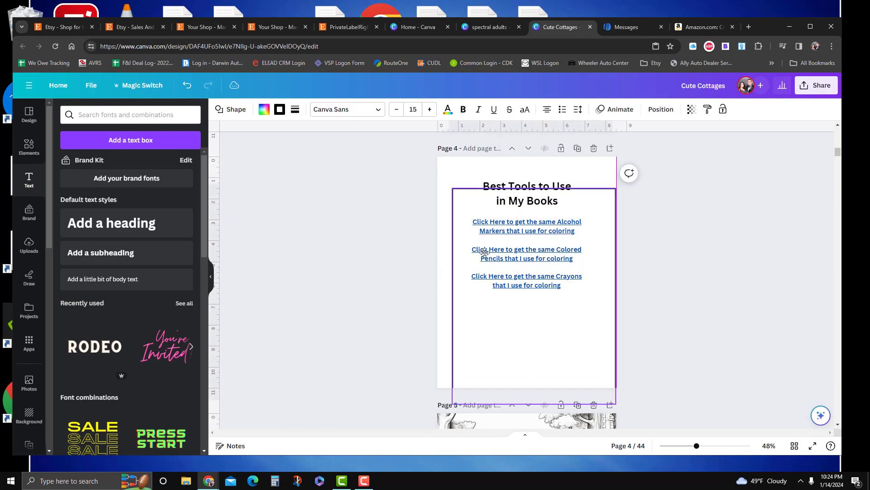
pyautogui.moveTo(470, 226); pyautogui.dragTo(471, 221)
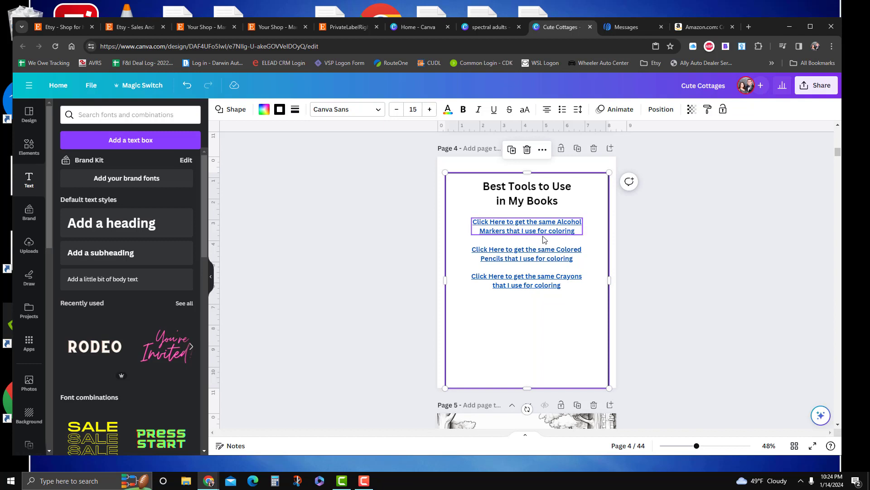
# Enlarge the three link texts on page 4 together to font size 28.7, centered on the page, and re-center the black border frame
pyautogui.click(507, 232)
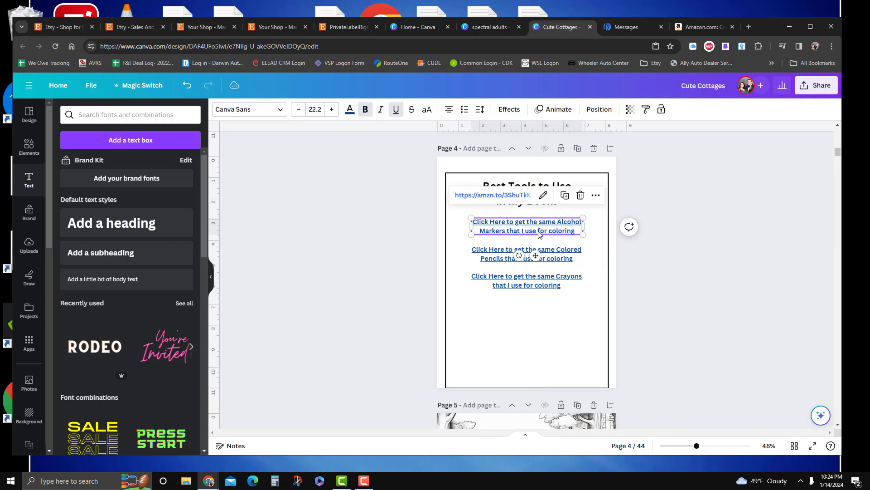
pyautogui.keyDown('shift'); pyautogui.click(496, 259); pyautogui.keyUp('shift')
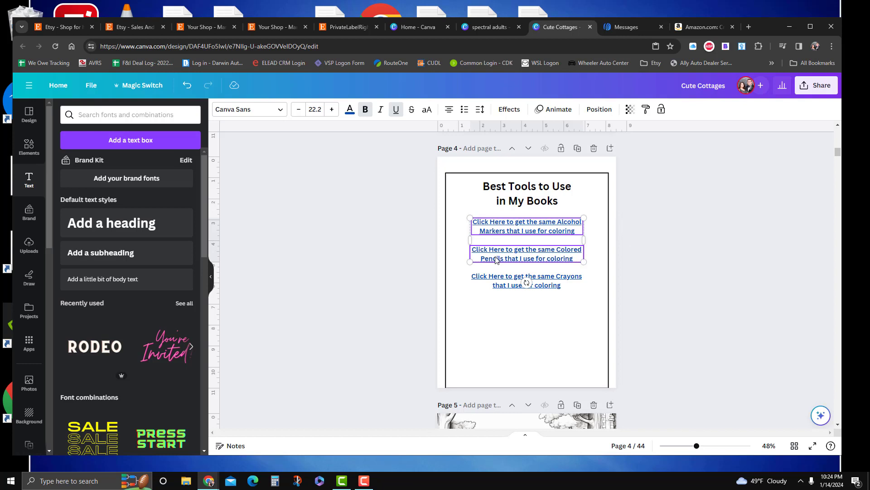
pyautogui.keyDown('shift'); pyautogui.click(502, 280); pyautogui.keyUp('shift')
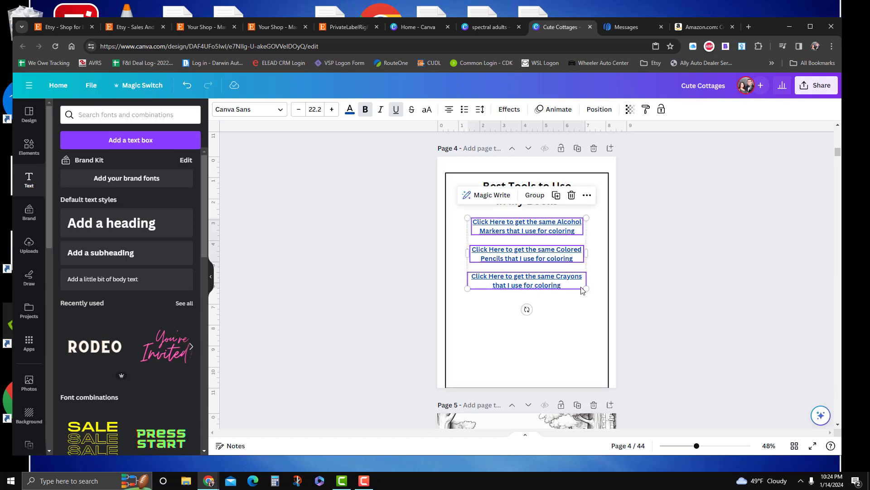
pyautogui.moveTo(587, 288); pyautogui.dragTo(618, 320)
pyautogui.hotkey('ctrl', 'z')
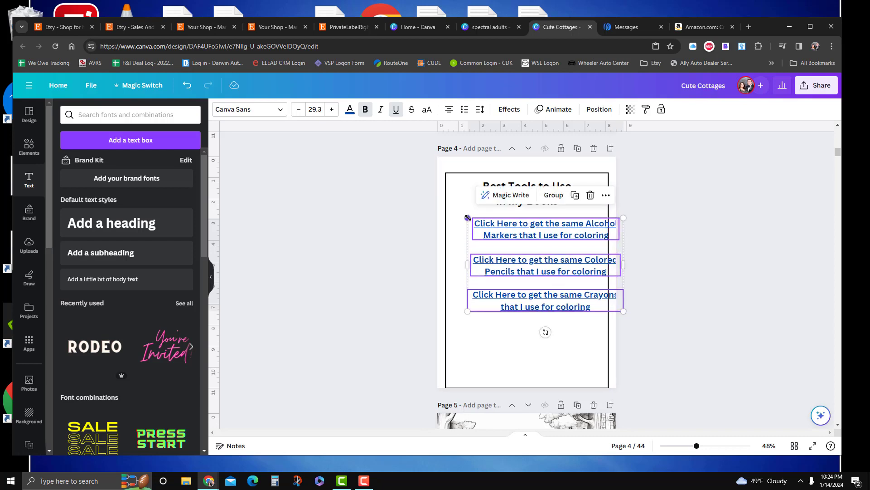
pyautogui.moveTo(467, 218); pyautogui.dragTo(458, 206)
pyautogui.moveTo(546, 264); pyautogui.dragTo(537, 259)
pyautogui.moveTo(613, 305); pyautogui.dragTo(598, 299)
pyautogui.moveTo(526, 259); pyautogui.dragTo(527, 262)
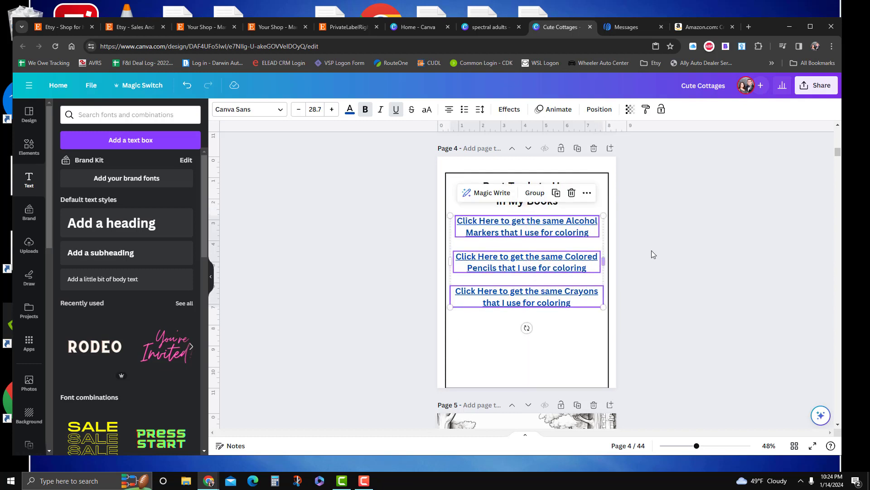
pyautogui.click(675, 244)
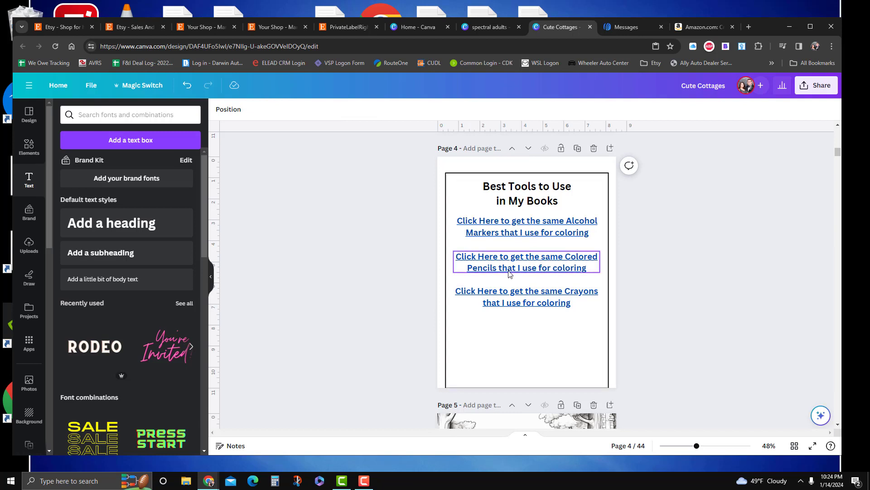
pyautogui.moveTo(494, 337); pyautogui.dragTo(495, 326)
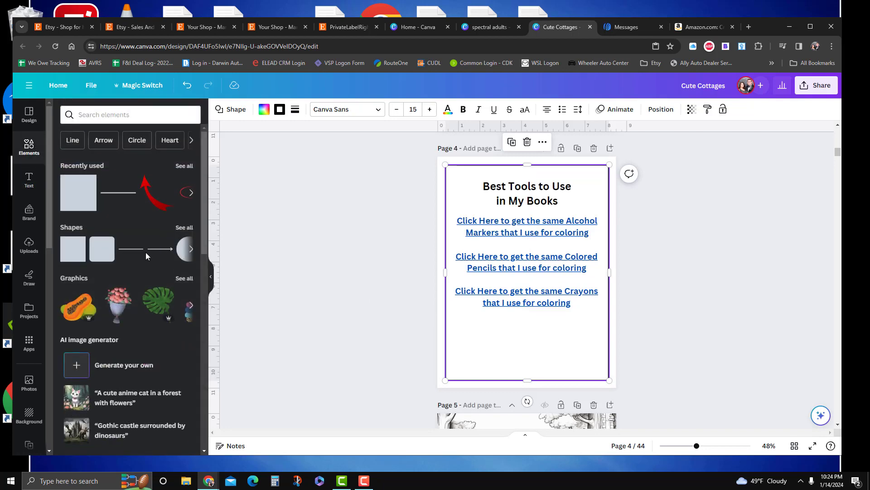
# Search the elements library for "markers" and add the graphic of six upright colored markers to page 4
pyautogui.scroll(-4, 140, 286)
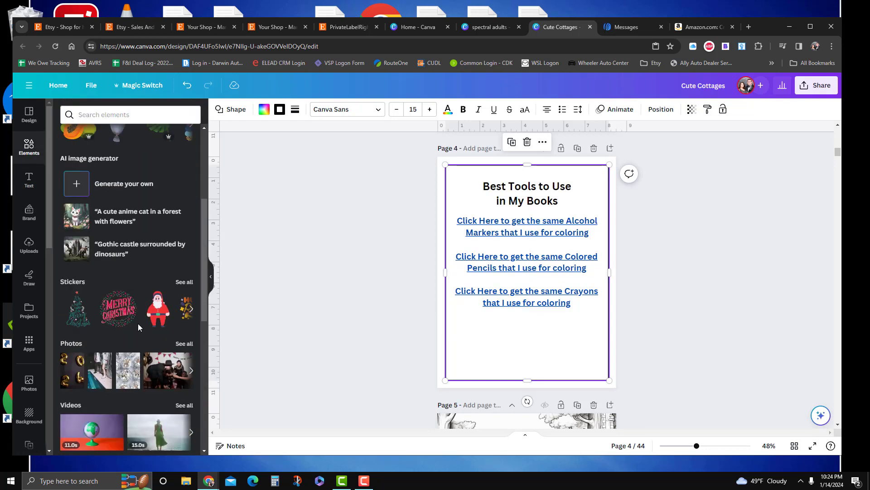
pyautogui.scroll(-4, 140, 325)
pyautogui.scroll(5, 144, 344)
pyautogui.scroll(3, 143, 345)
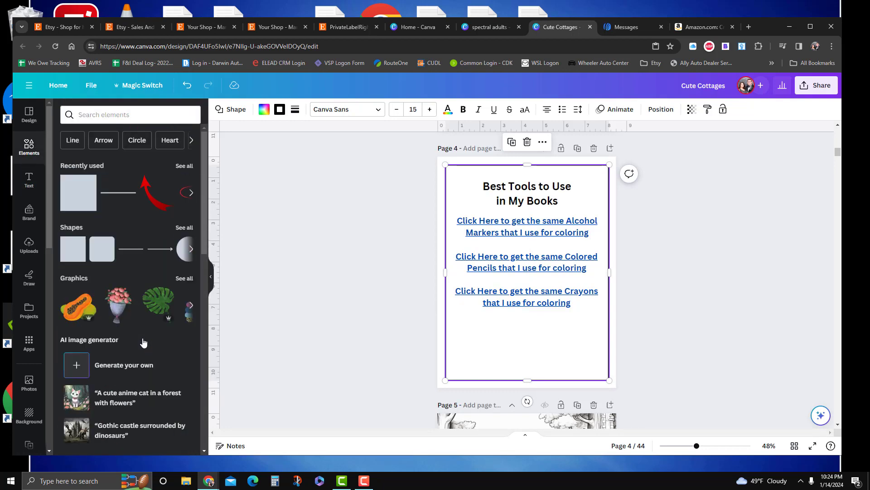
pyautogui.click(114, 115)
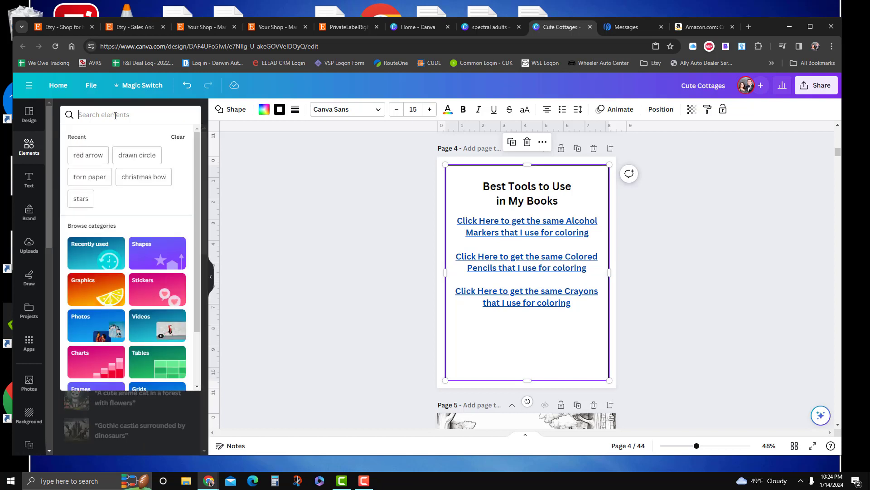
pyautogui.write('markers')
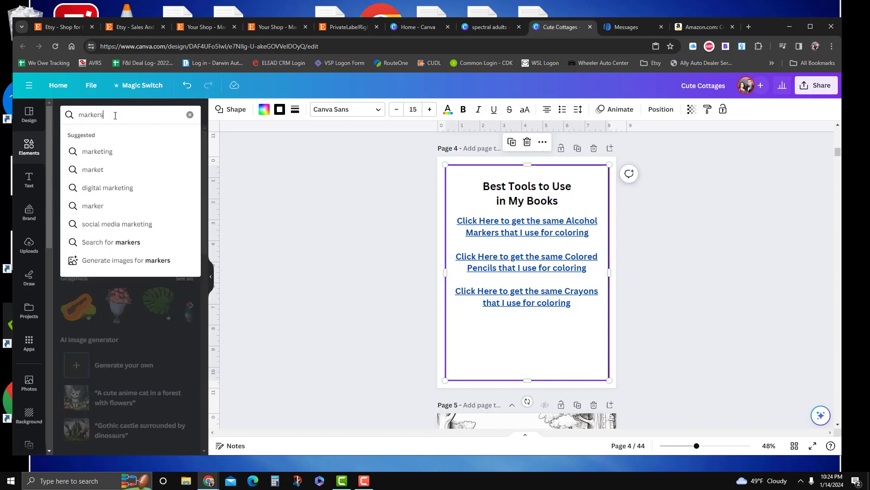
pyautogui.press('Return')
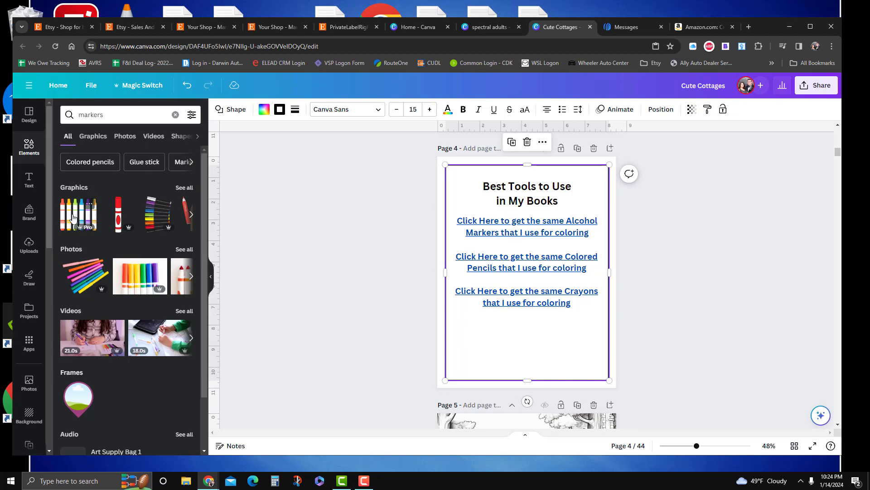
pyautogui.click(73, 218)
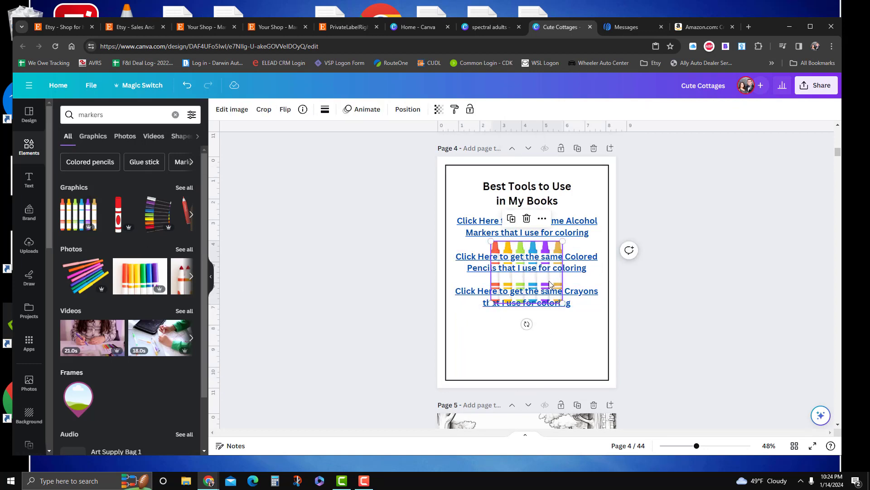
# Enlarge the markers graphic to nearly the width of the border and place it behind the three link texts
pyautogui.moveTo(549, 284)
pyautogui.mouseDown()
pyautogui.moveTo(527, 344)
pyautogui.moveTo(514, 331)
pyautogui.moveTo(612, 382)
pyautogui.mouseUp()
pyautogui.moveTo(550, 361)
pyautogui.mouseDown()
pyautogui.moveTo(542, 269)
pyautogui.moveTo(542, 277)
pyautogui.mouseUp()
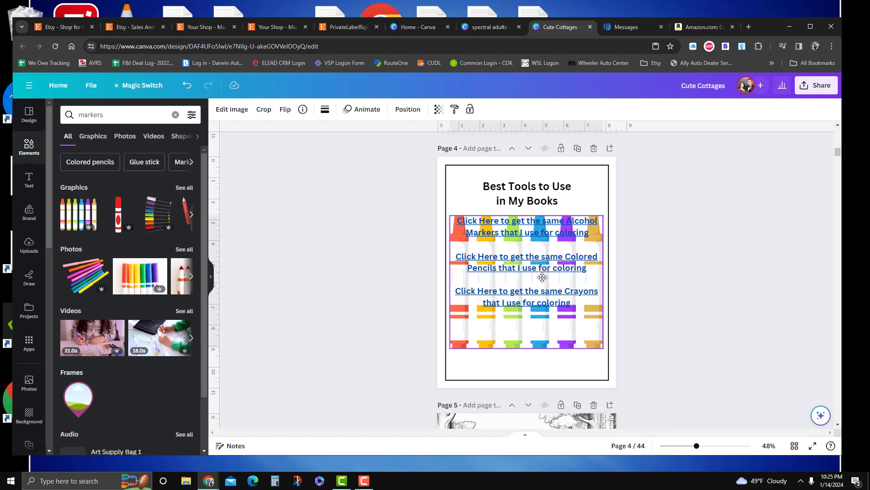
pyautogui.click(665, 307)
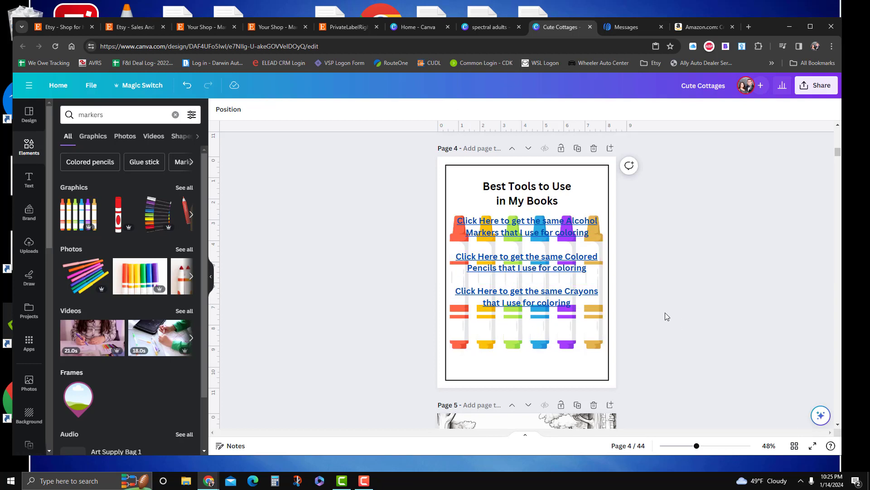
pyautogui.scroll(-4, 690, 311)
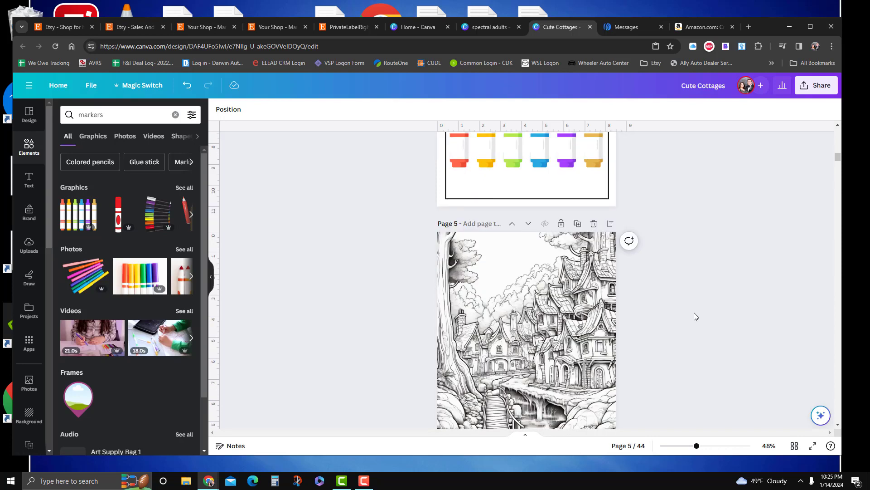
pyautogui.scroll(8, 695, 311)
pyautogui.scroll(7, 689, 295)
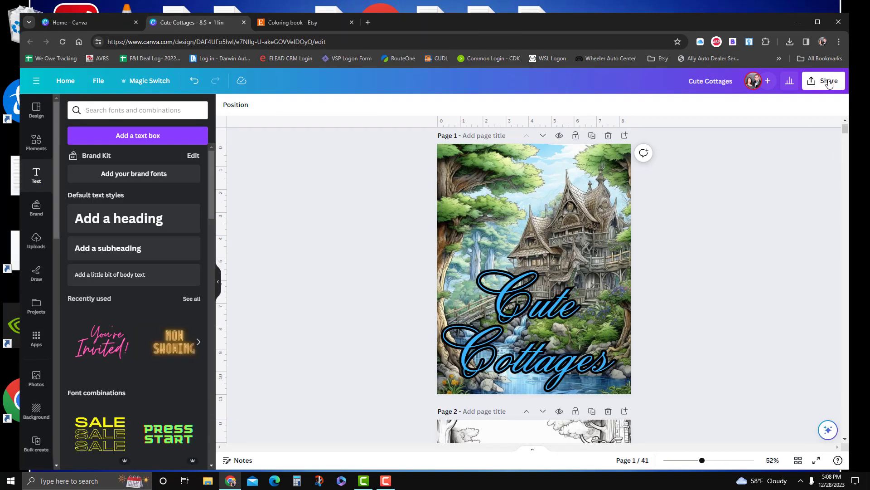
# Download pages 1-10 of the Cute Cottages design as PNG images
pyautogui.click(829, 82)
pyautogui.click(711, 308)
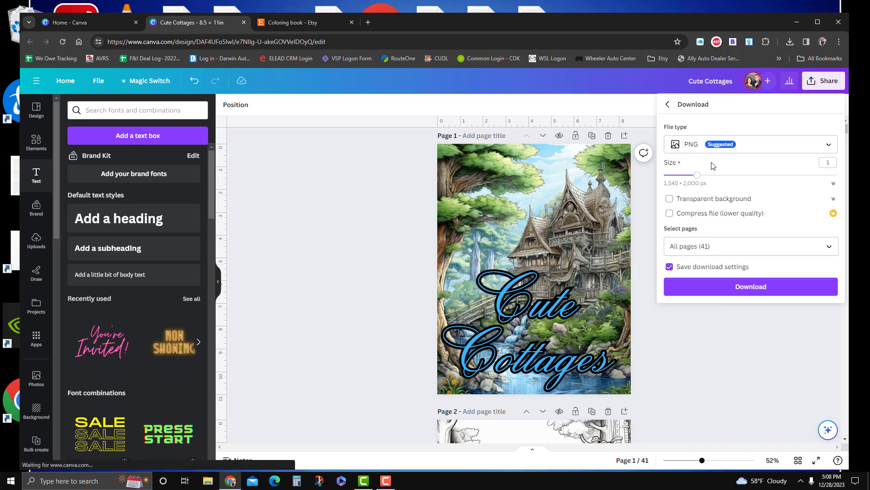
pyautogui.click(703, 246)
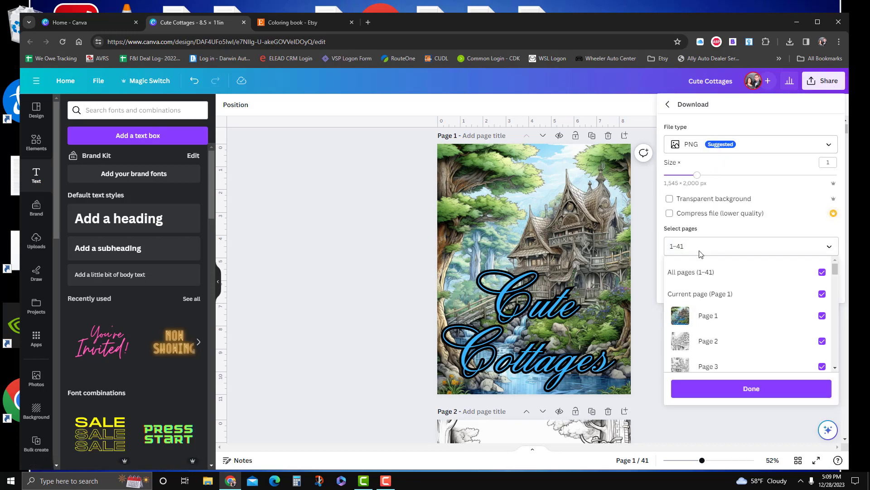
pyautogui.press('BackSpace')
pyautogui.press('BackSpace')
pyautogui.write('10')
pyautogui.press('Return')
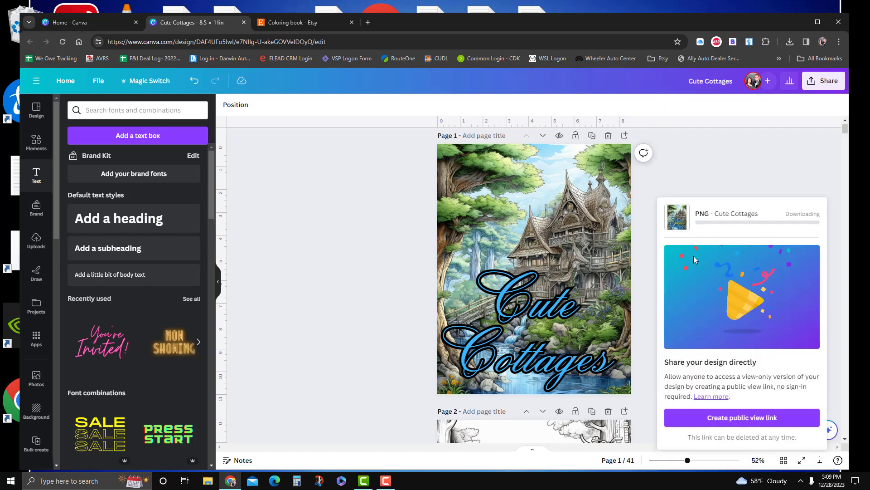
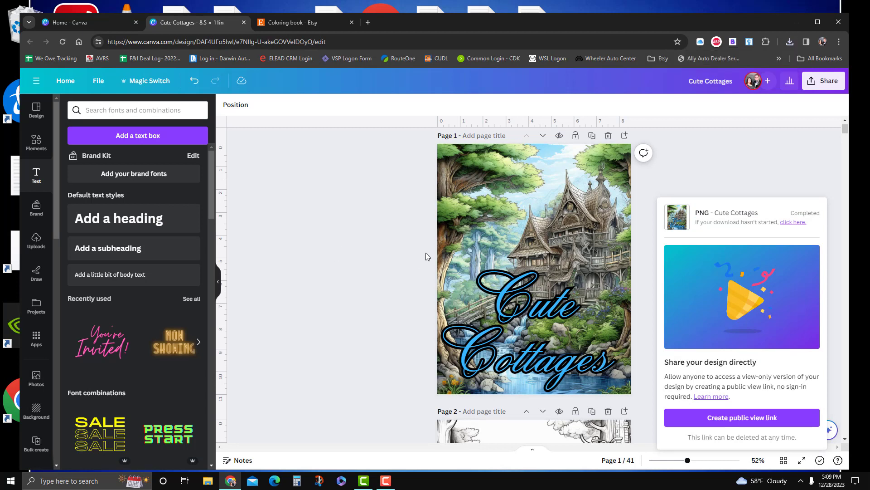
# Switch to File Explorer and extract Cute Cottages.zip into a Cute Cottages folder inside "downloads from c", closing the folder windows
pyautogui.click(716, 159)
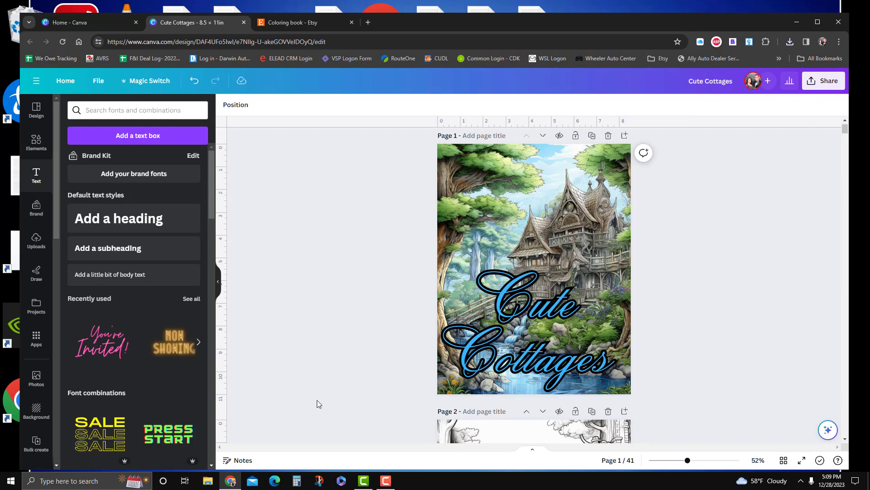
pyautogui.click(207, 481)
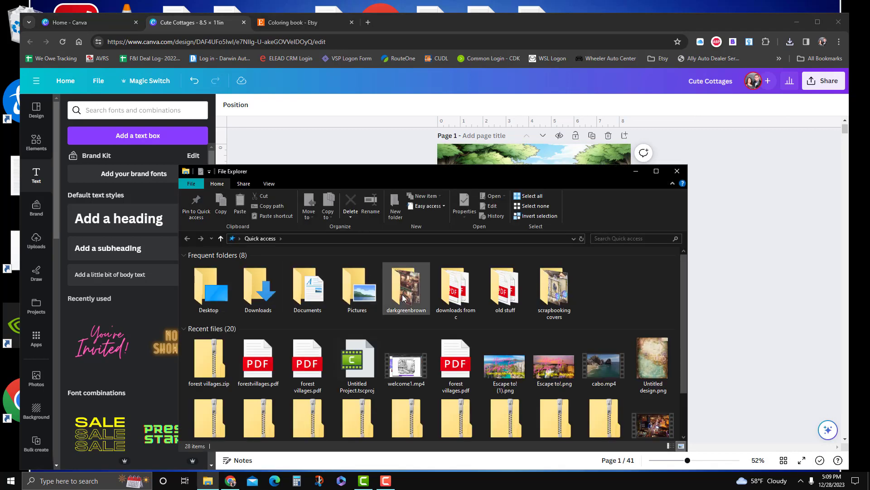
pyautogui.doubleClick(455, 290)
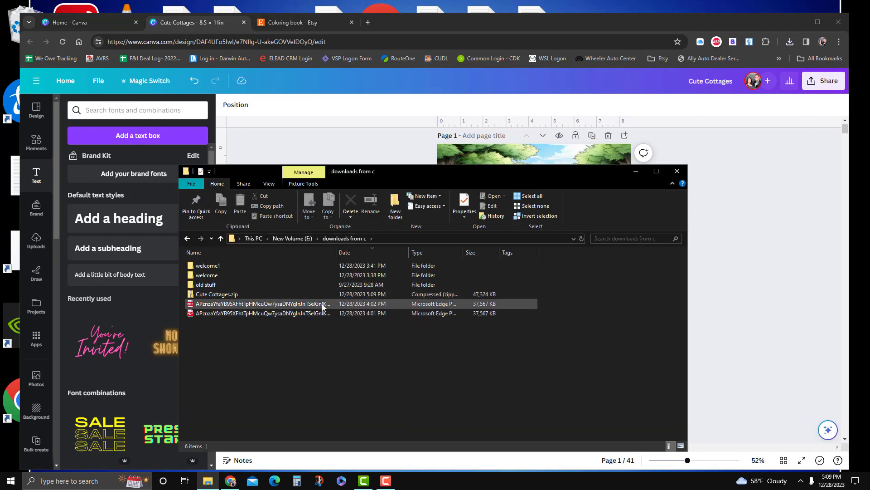
pyautogui.doubleClick(245, 294)
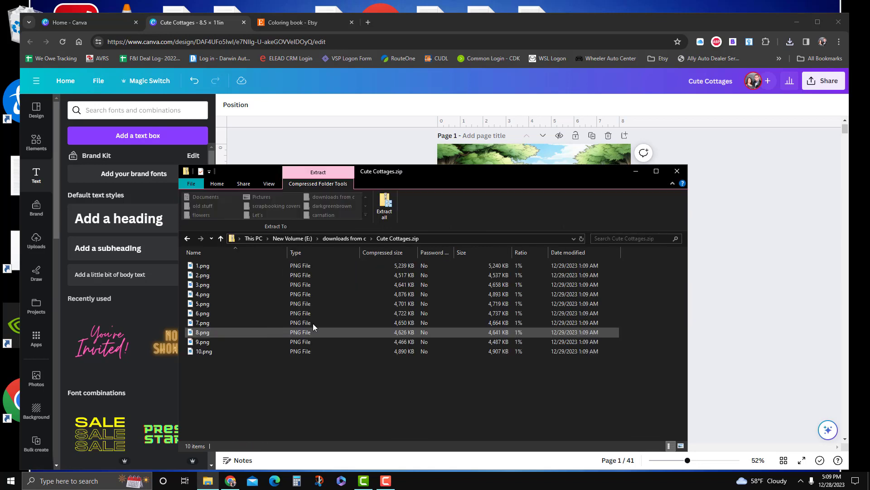
pyautogui.click(386, 206)
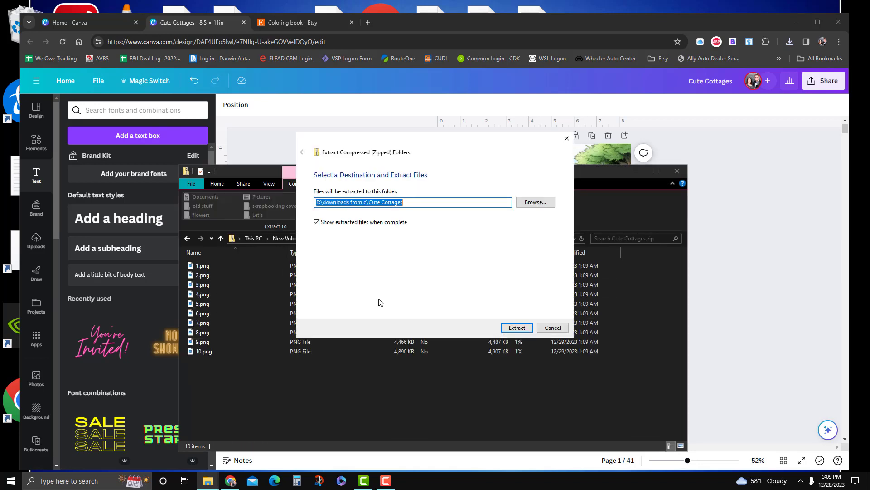
pyautogui.click(516, 327)
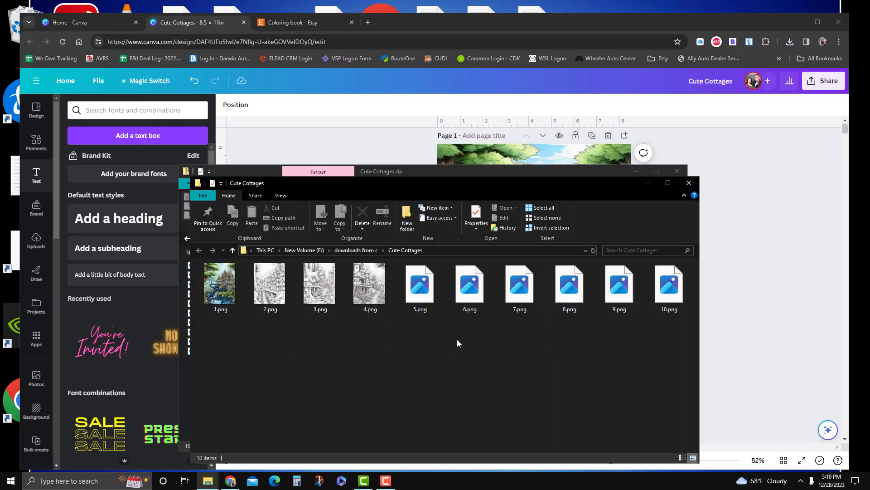
pyautogui.click(694, 187)
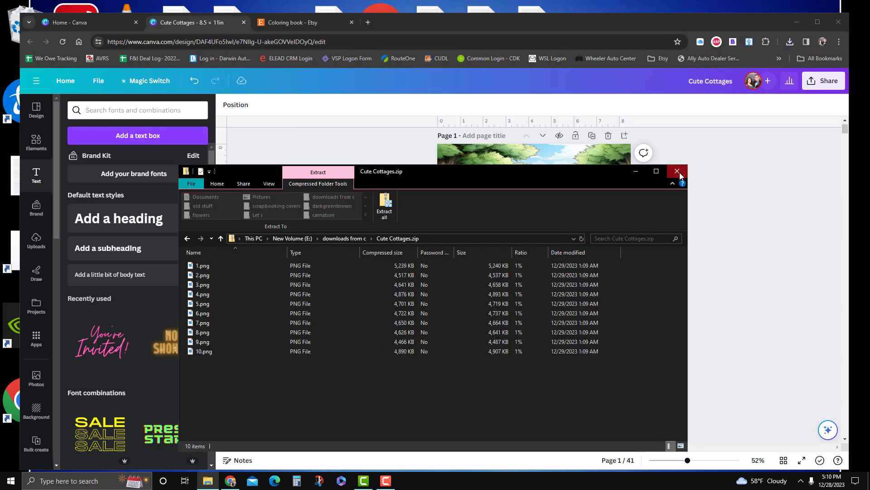
pyautogui.click(678, 171)
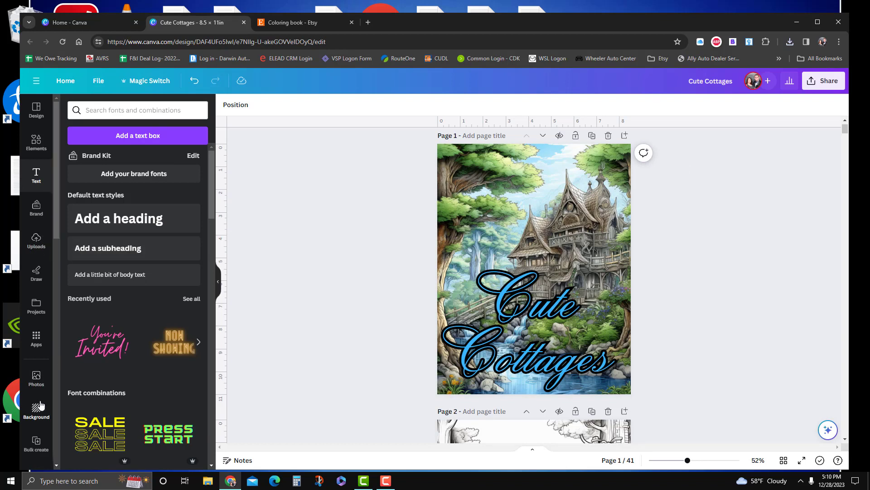
pyautogui.scroll(-10, 37, 398)
pyautogui.scroll(10, 37, 372)
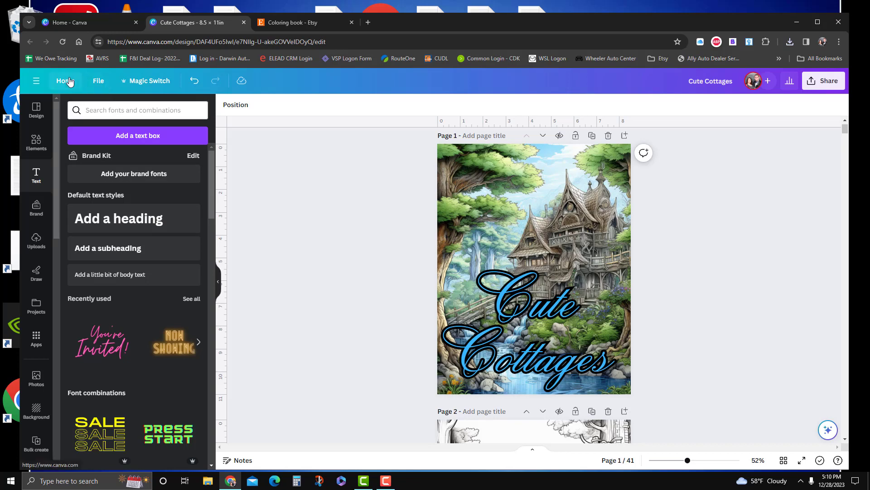
pyautogui.click(60, 21)
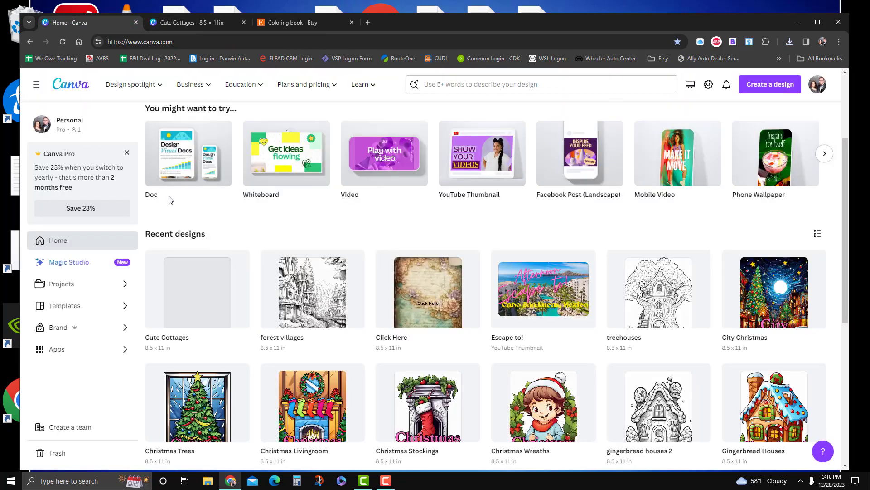
pyautogui.click(213, 23)
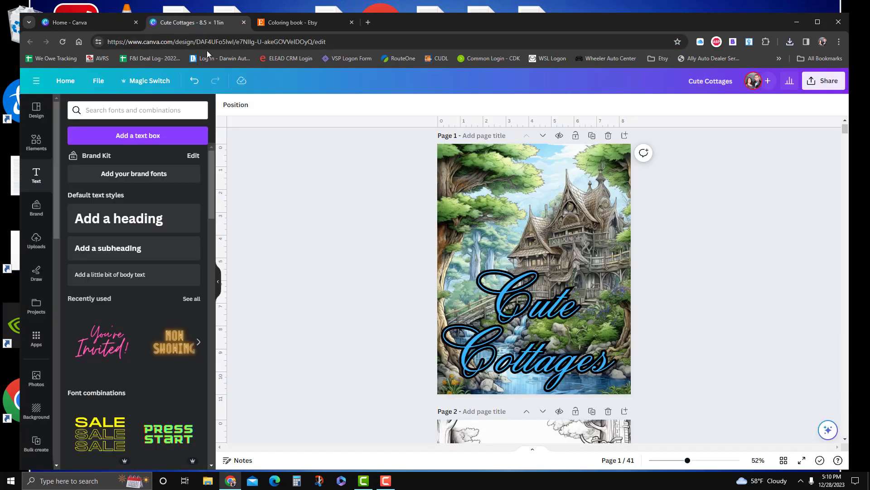
pyautogui.click(98, 23)
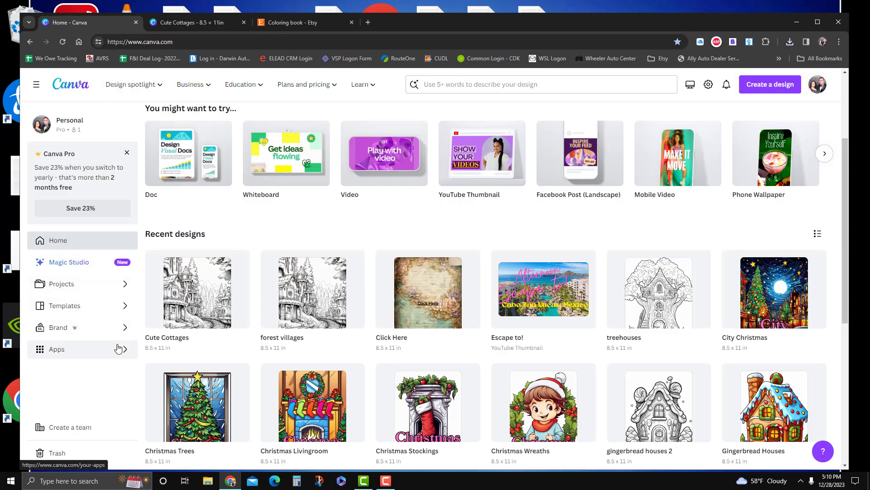
pyautogui.click(318, 302)
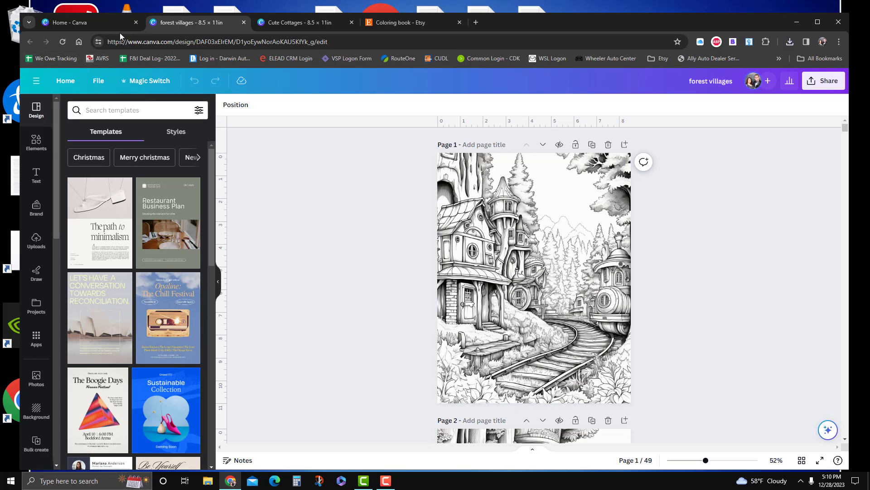
pyautogui.click(244, 22)
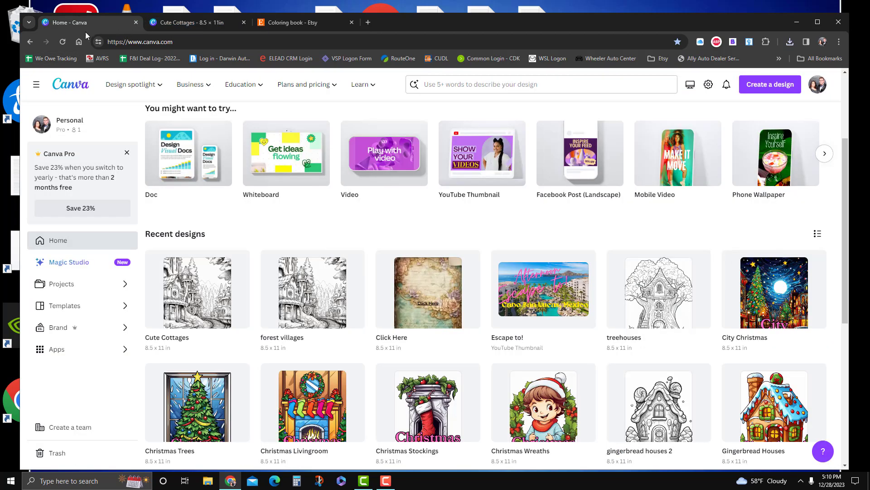
# Create a subfolder named "title" inside the villages project folder and open it
pyautogui.click(75, 280)
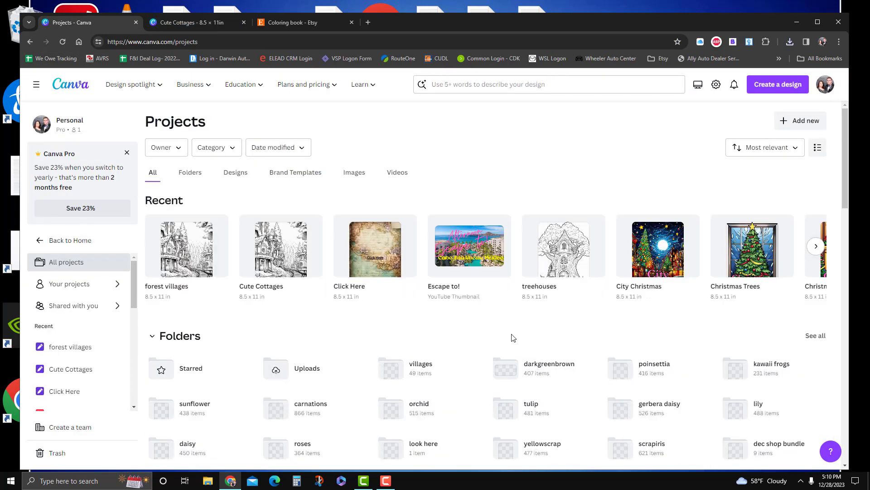
pyautogui.click(408, 368)
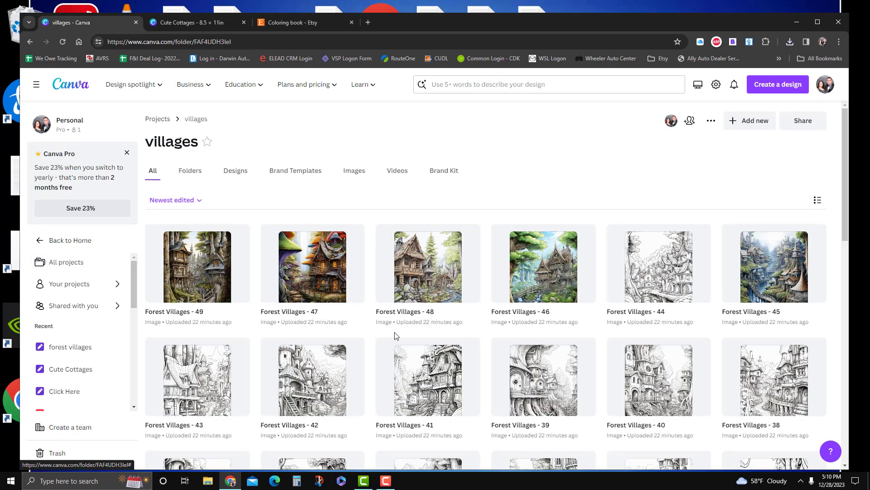
pyautogui.click(750, 128)
pyautogui.click(674, 164)
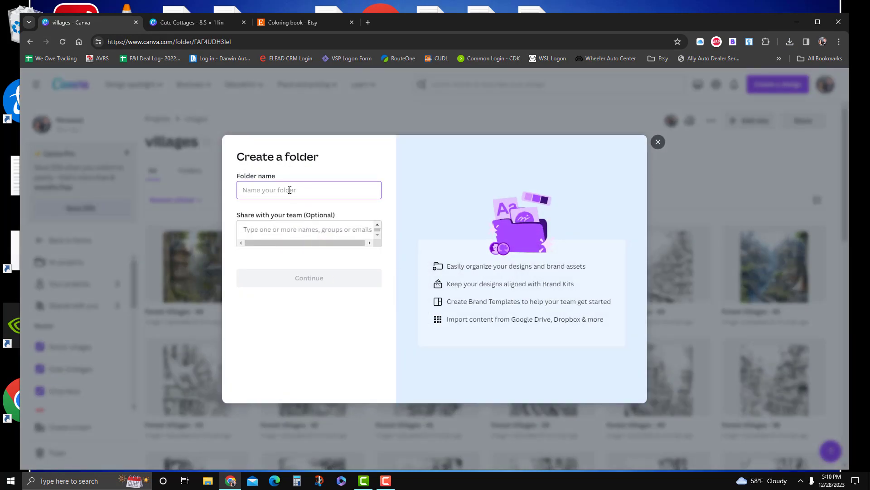
pyautogui.write('title')
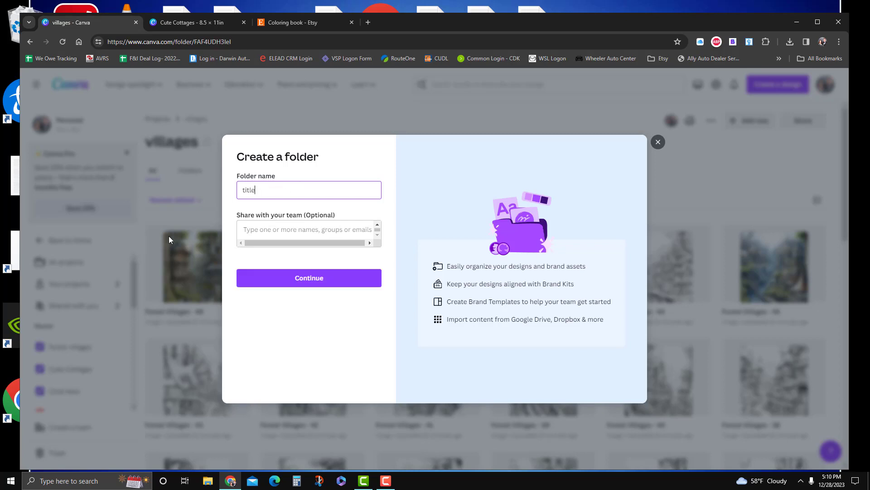
pyautogui.click(275, 282)
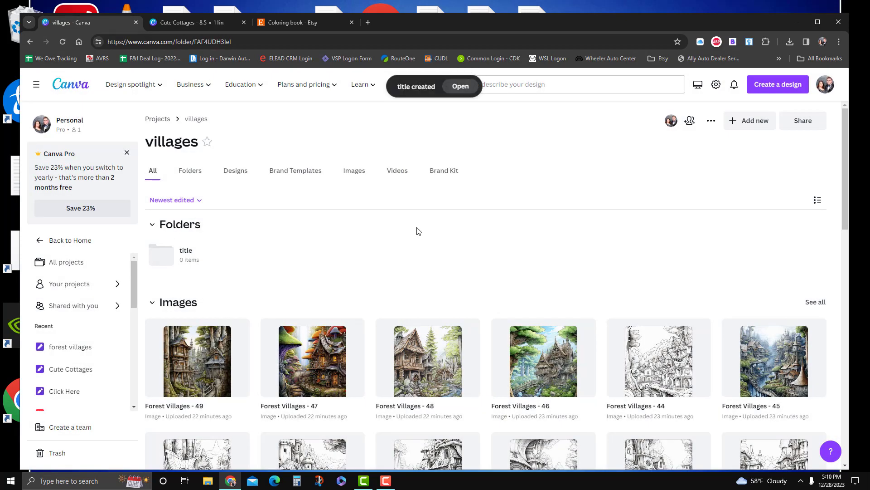
pyautogui.click(465, 84)
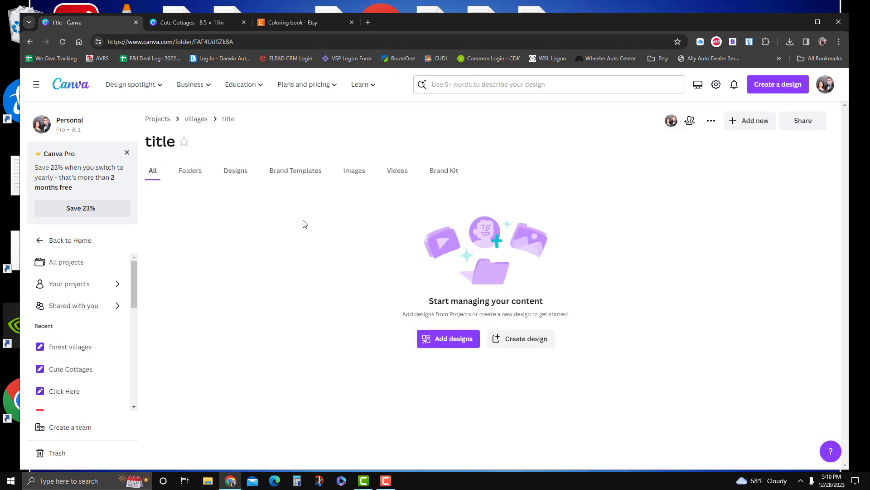
# Upload 1.png through 10.png from the extracted Cute Cottages folder in "downloads from c" into the title folder, and show all its items
pyautogui.click(235, 171)
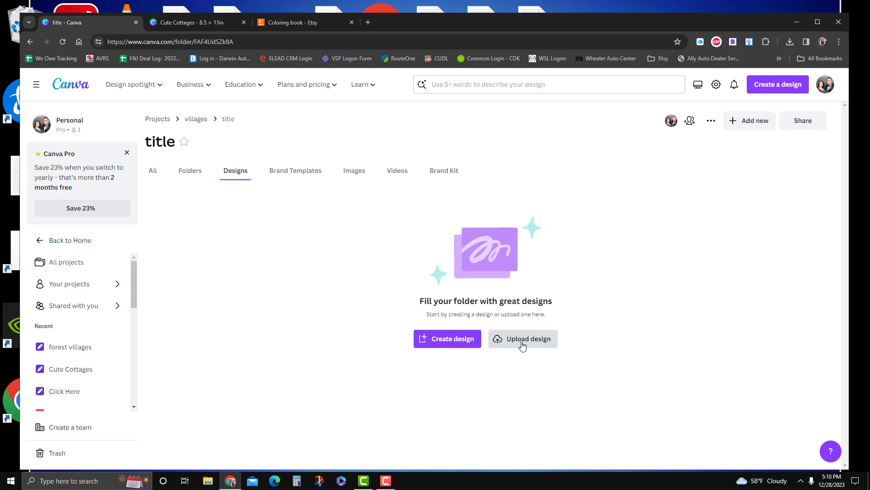
pyautogui.click(523, 340)
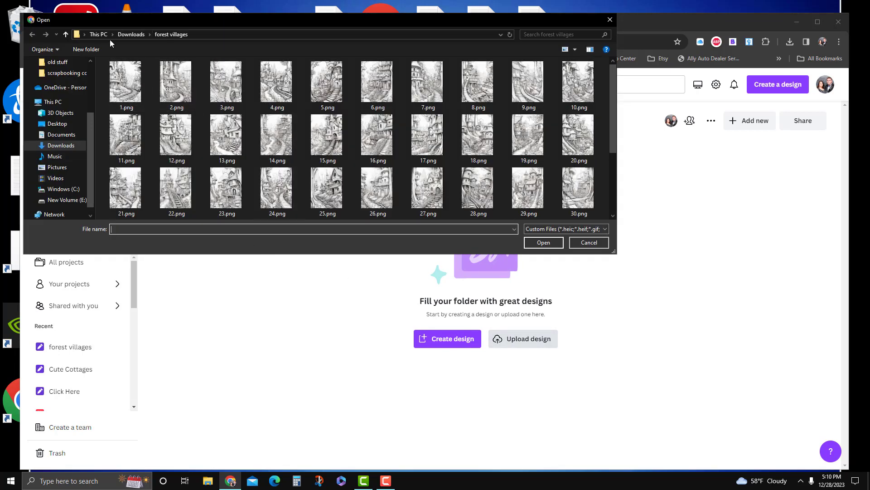
pyautogui.scroll(3, 59, 100)
pyautogui.click(67, 105)
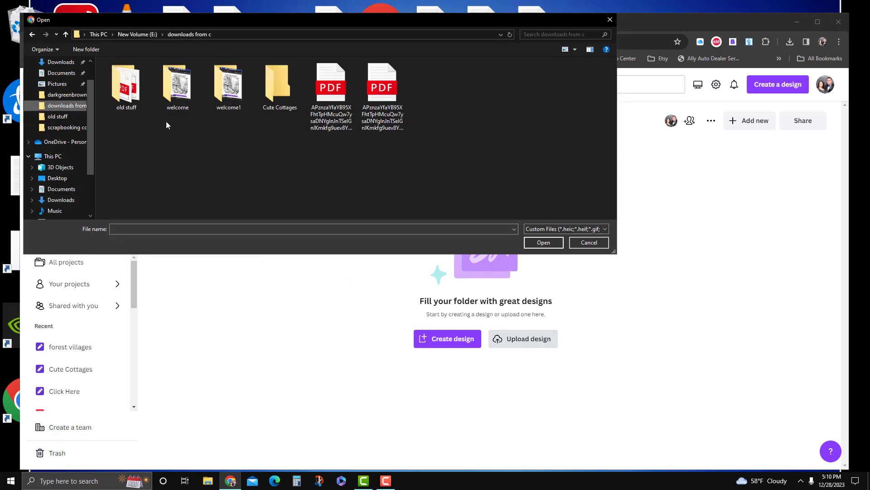
pyautogui.doubleClick(273, 87)
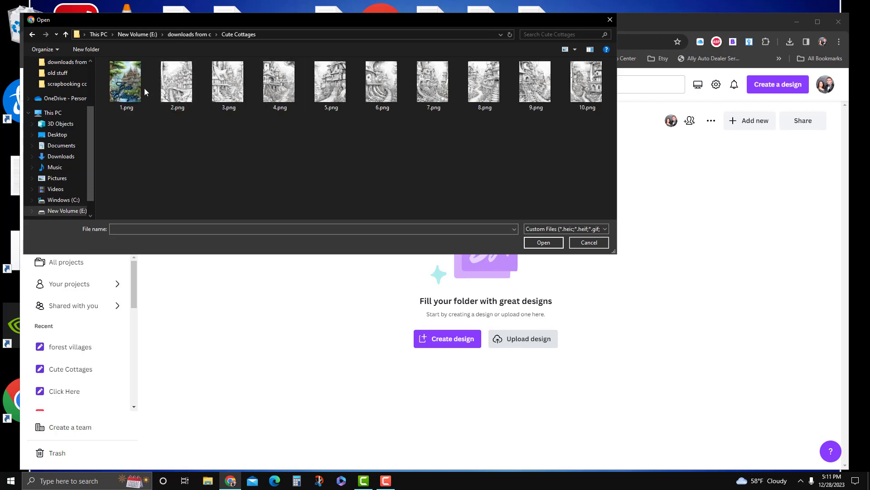
pyautogui.click(116, 90)
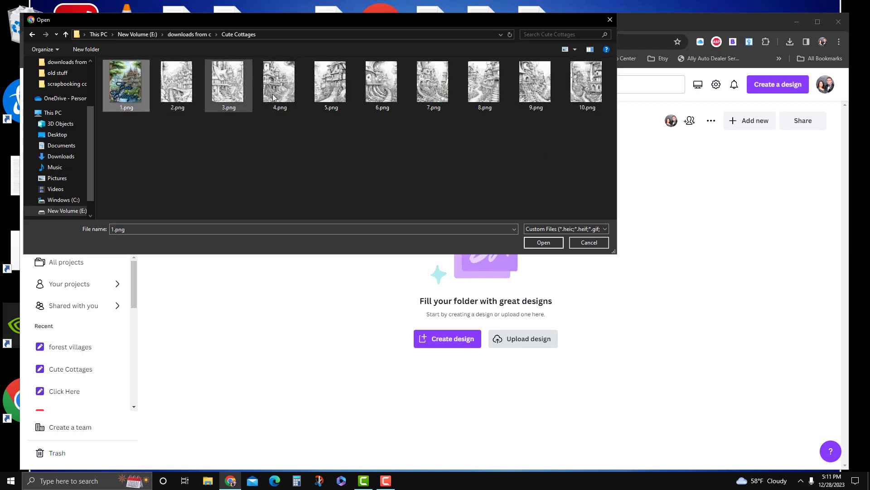
pyautogui.keyDown('shift'); pyautogui.click(588, 89); pyautogui.keyUp('shift')
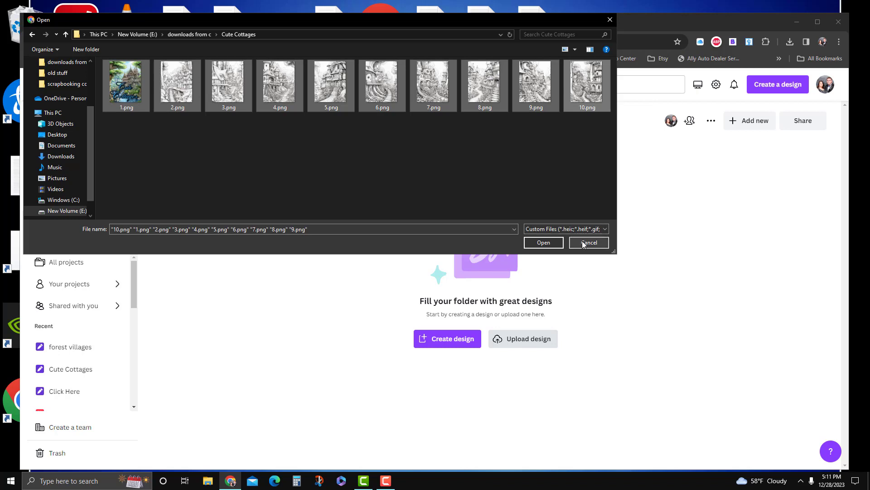
pyautogui.click(547, 242)
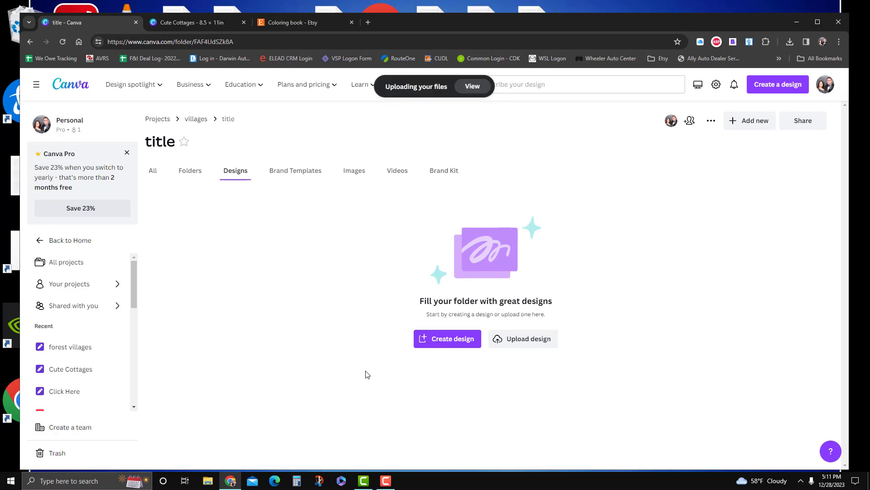
pyautogui.click(152, 176)
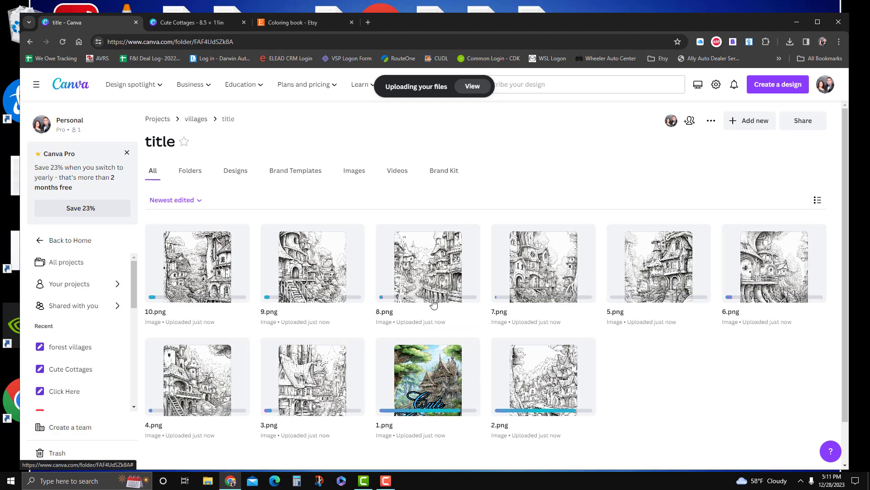
# Switch to Etsy and examine the bestselling coloring book results, including the photos and reviews of the $16.50 sweary adult coloring book listing
pyautogui.click(297, 23)
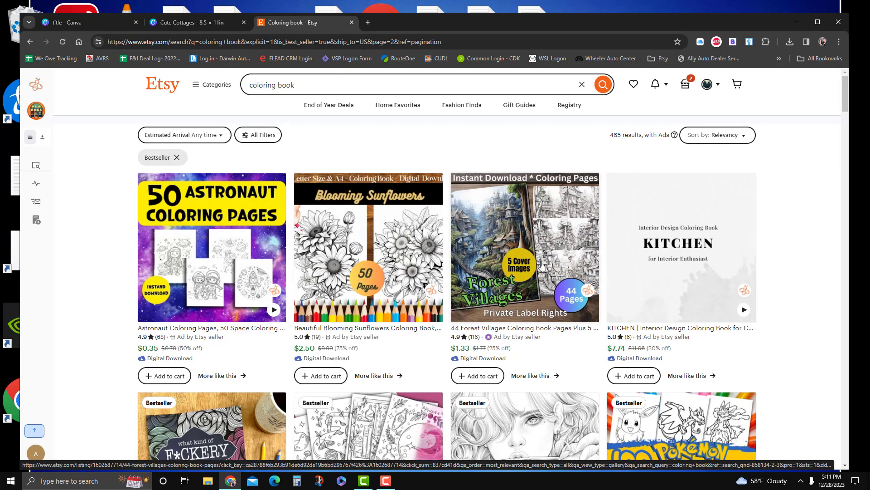
pyautogui.scroll(-4, 536, 319)
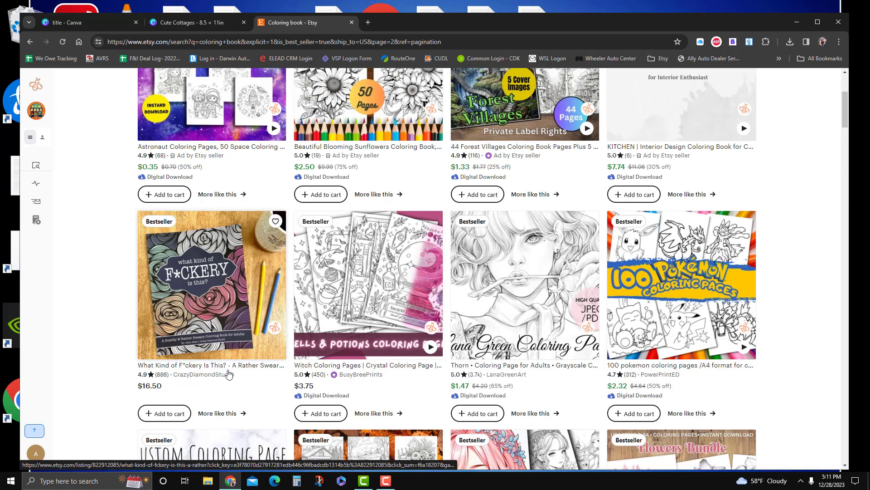
pyautogui.click(211, 384)
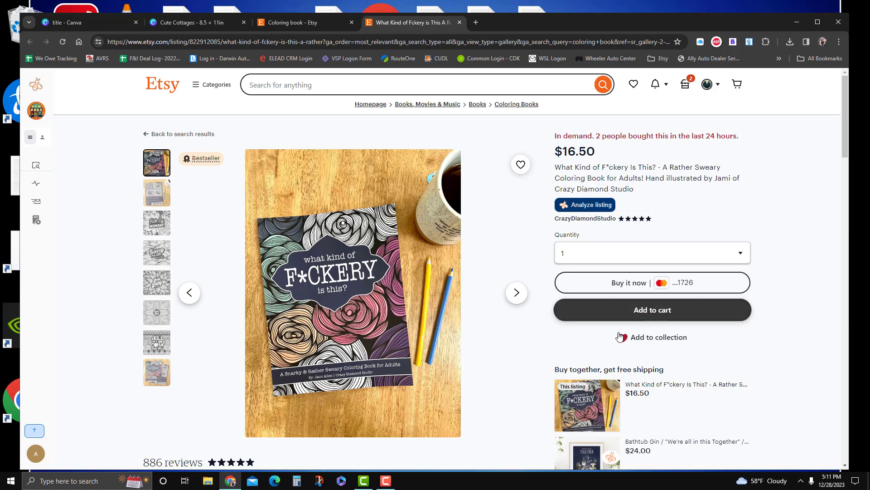
pyautogui.scroll(-2, 615, 299)
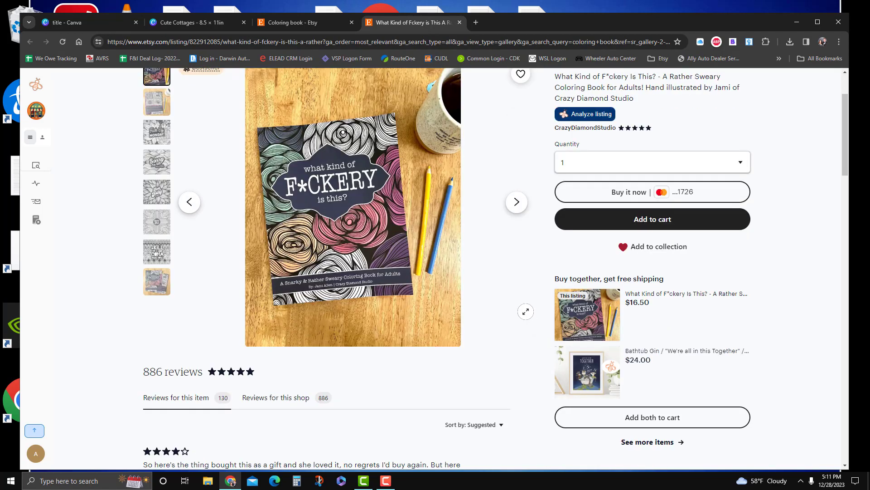
pyautogui.scroll(2, 526, 311)
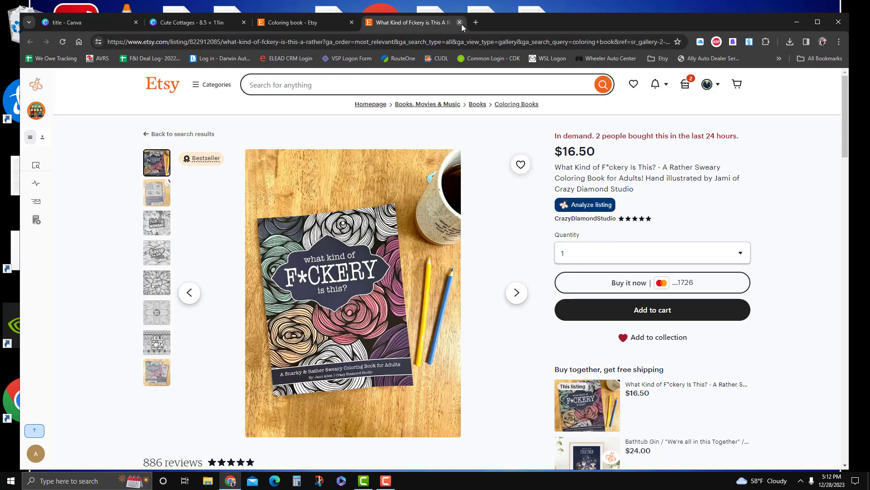
pyautogui.click(157, 192)
pyautogui.click(459, 22)
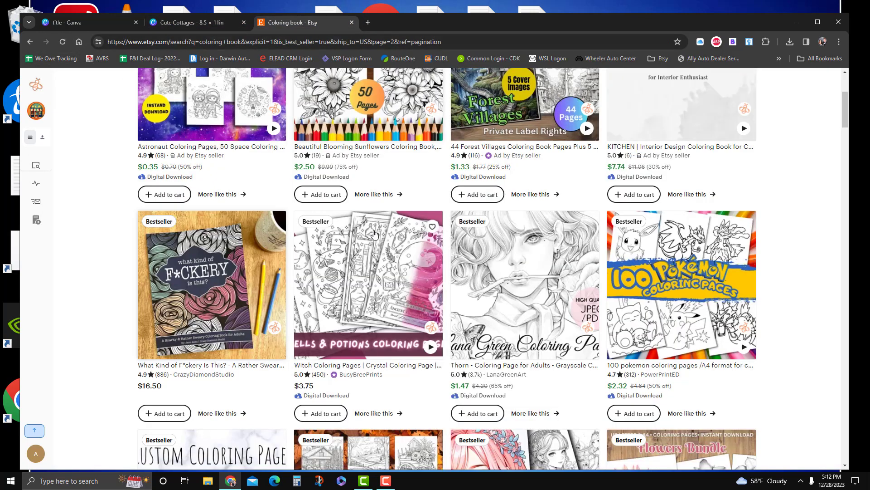
pyautogui.scroll(4, 691, 314)
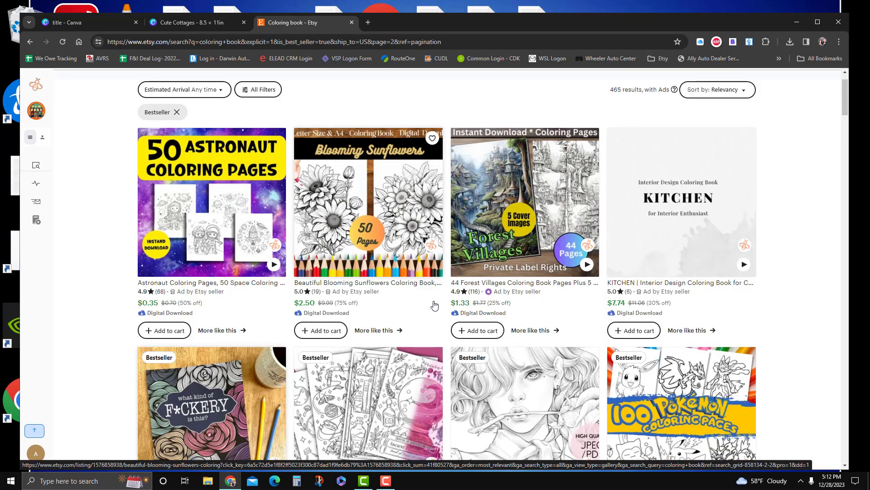
# Open the 120 Autumn Coloring Pages listing from the bestseller results, view each of its photos, and close the listing
pyautogui.scroll(-4, 431, 304)
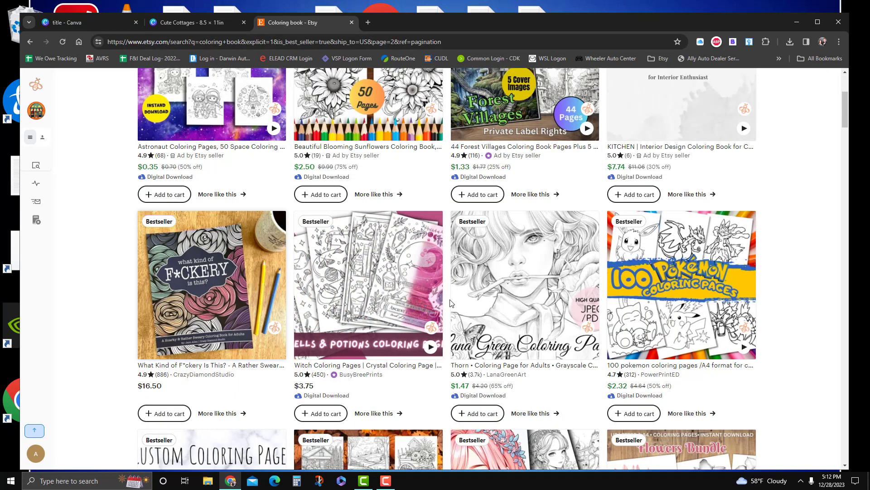
pyautogui.scroll(-4, 450, 306)
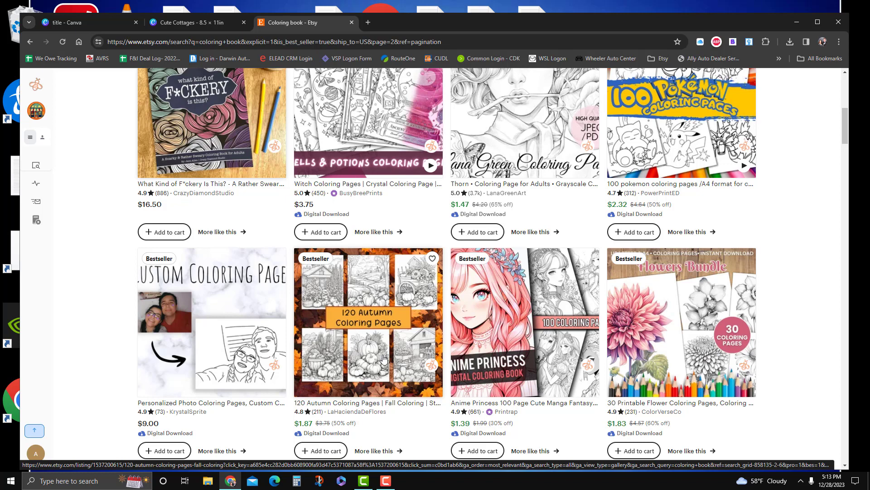
pyautogui.click(352, 308)
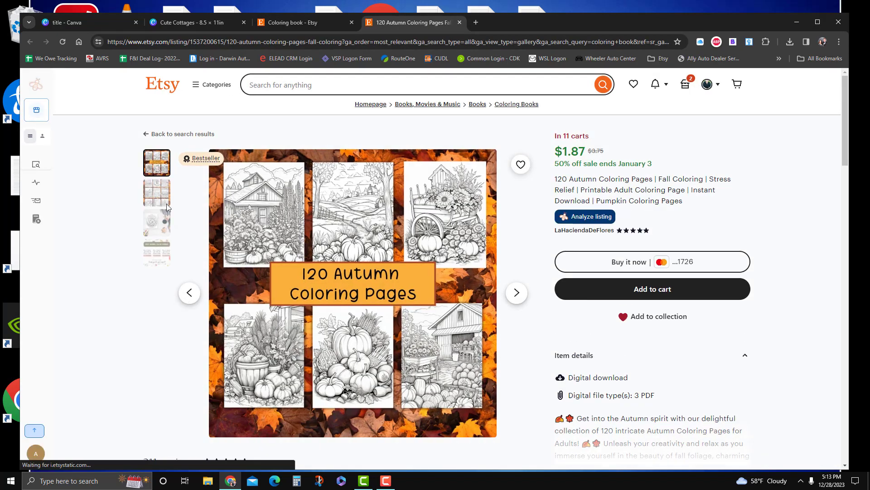
pyautogui.click(159, 199)
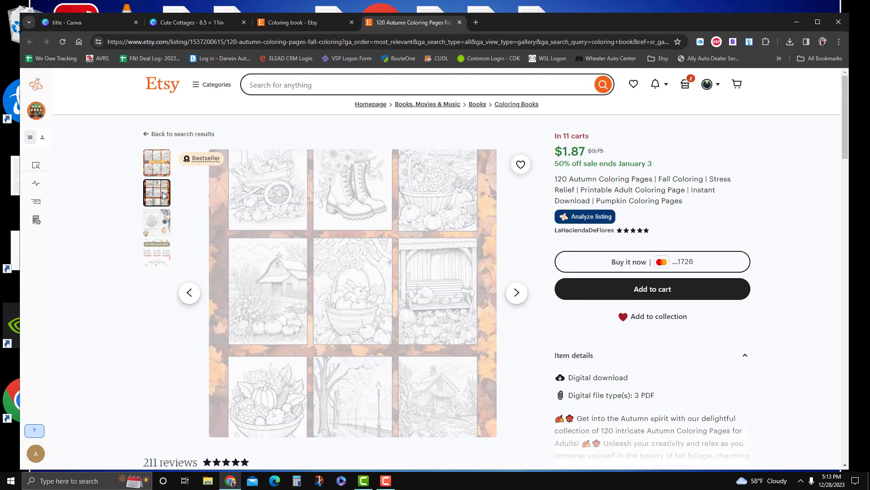
pyautogui.click(156, 225)
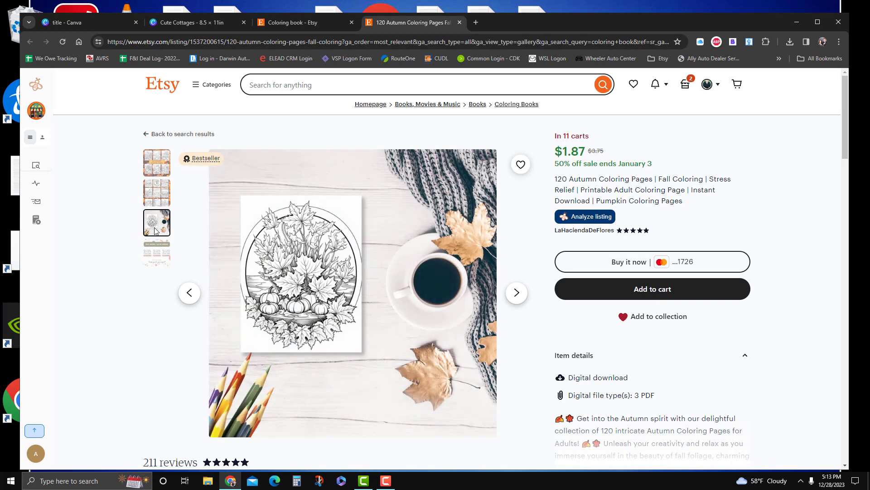
pyautogui.click(157, 257)
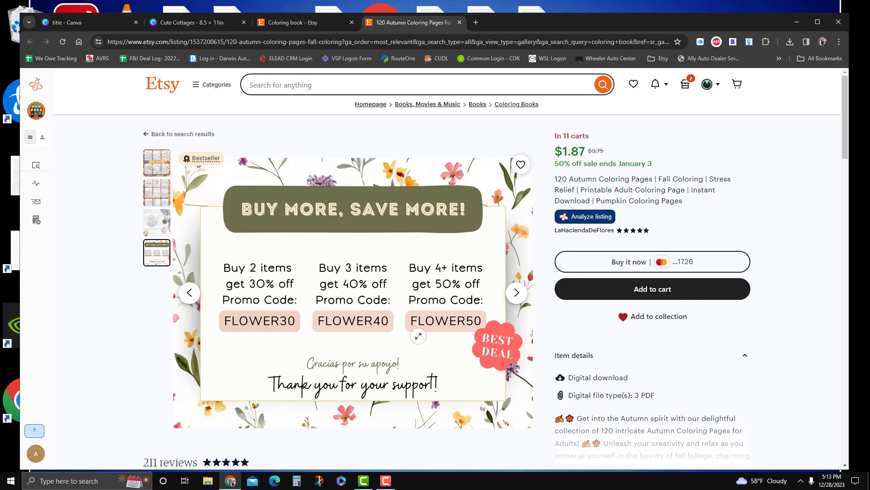
pyautogui.click(164, 171)
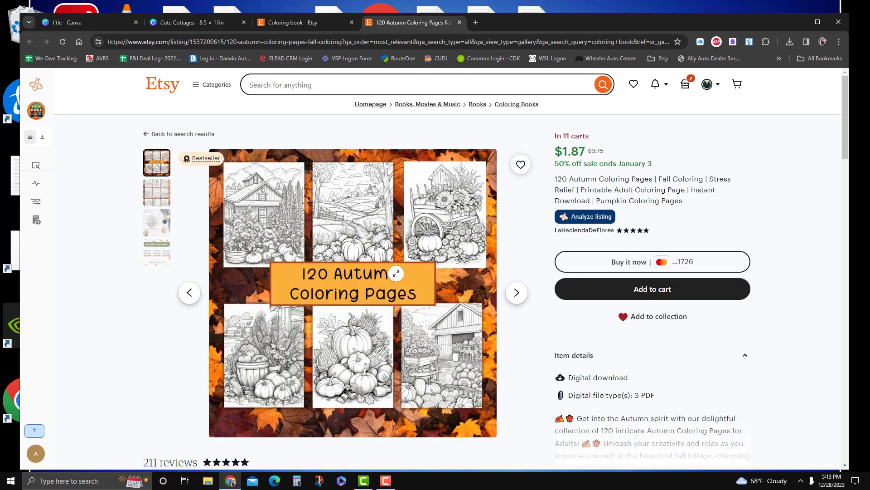
pyautogui.click(460, 23)
# Open the $49.99 Ultimate Coloring Collection listing, dismiss the seller offer tip, analyze the listing's details with EverBee, and close it
pyautogui.scroll(-4, 390, 345)
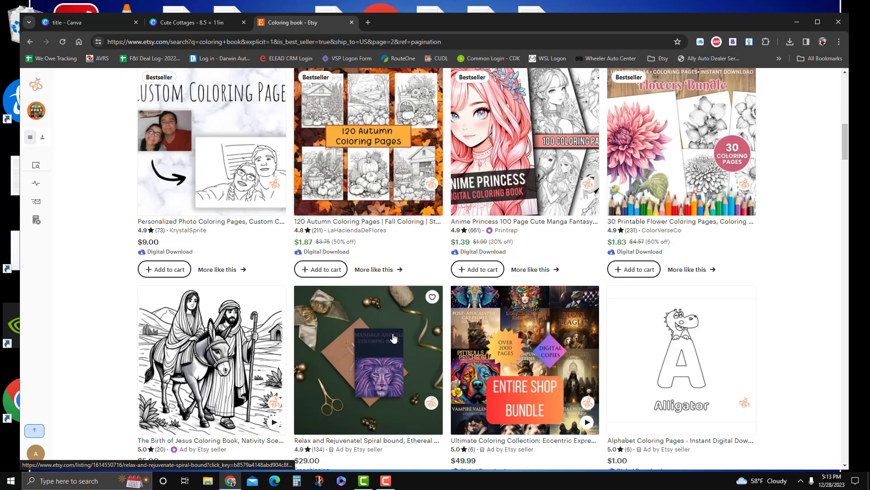
pyautogui.scroll(-3, 405, 398)
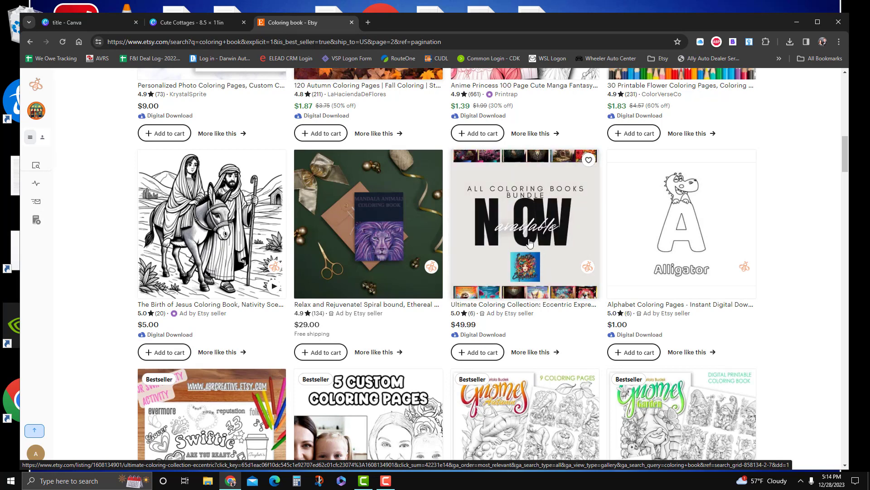
pyautogui.click(525, 268)
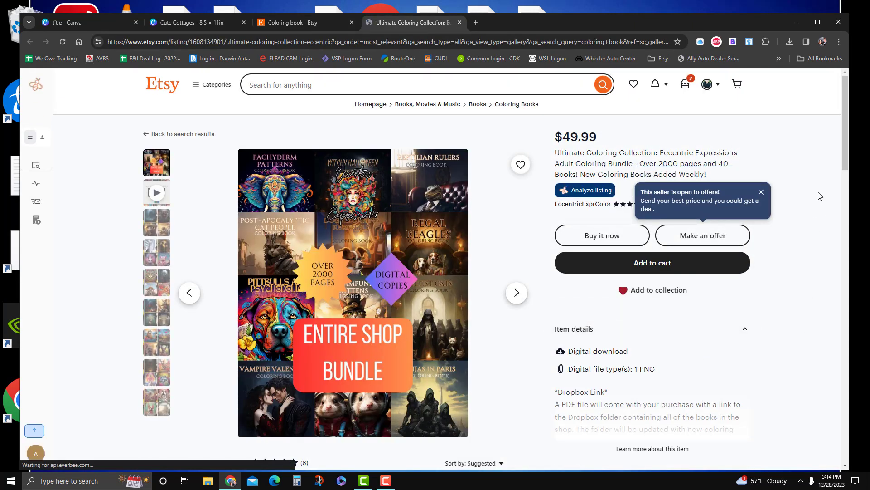
pyautogui.click(761, 193)
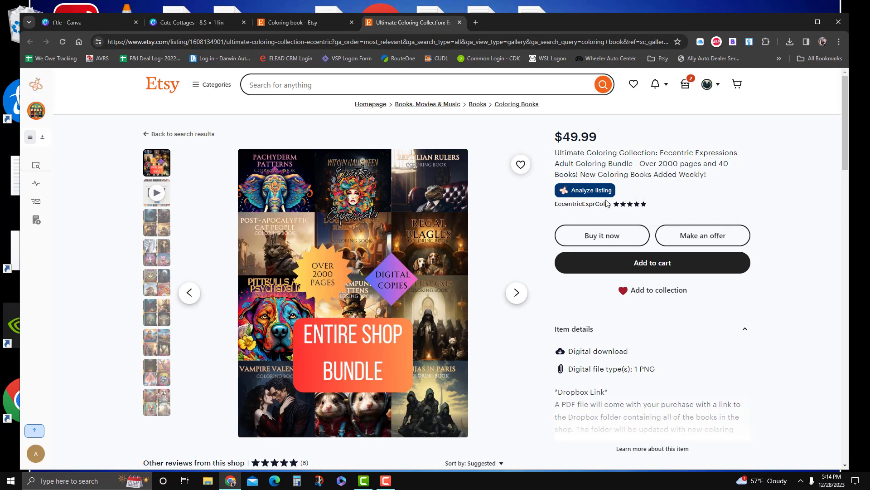
pyautogui.click(584, 194)
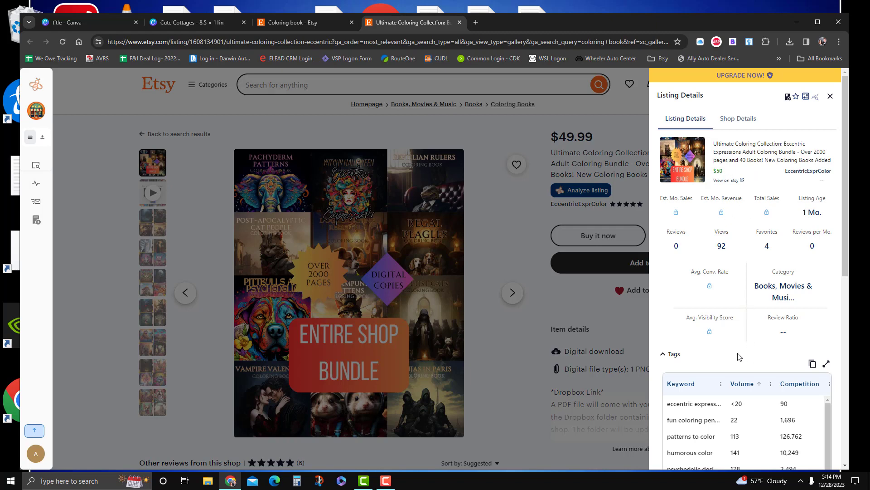
pyautogui.click(616, 126)
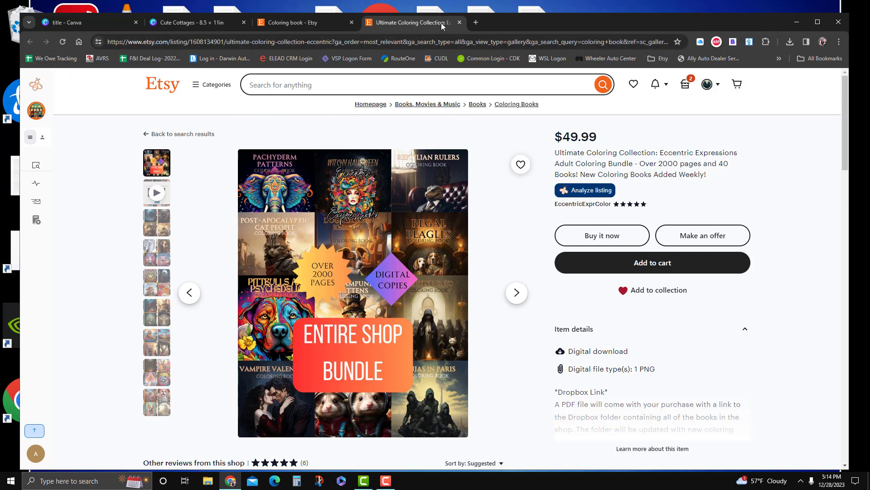
pyautogui.click(459, 22)
# Open the Autumn Gnomes coloring book listing and examine its item details and sample page photos
pyautogui.scroll(-3, 517, 323)
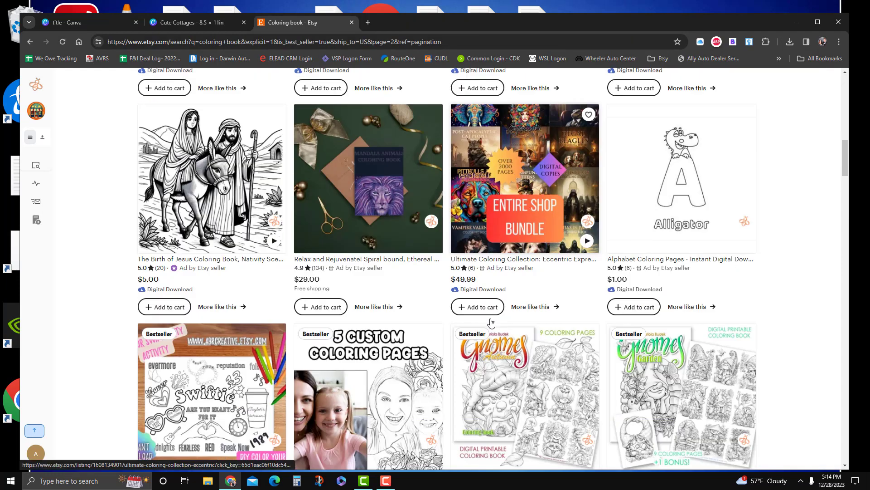
pyautogui.scroll(-1, 517, 322)
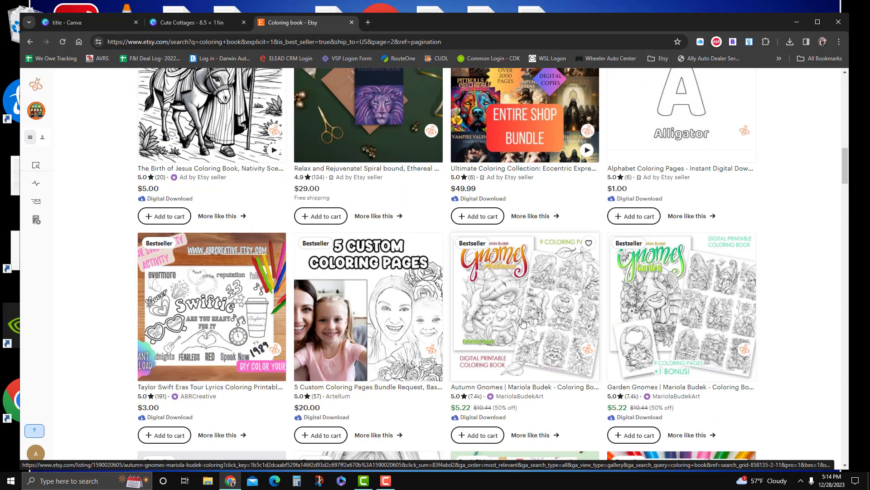
pyautogui.click(533, 303)
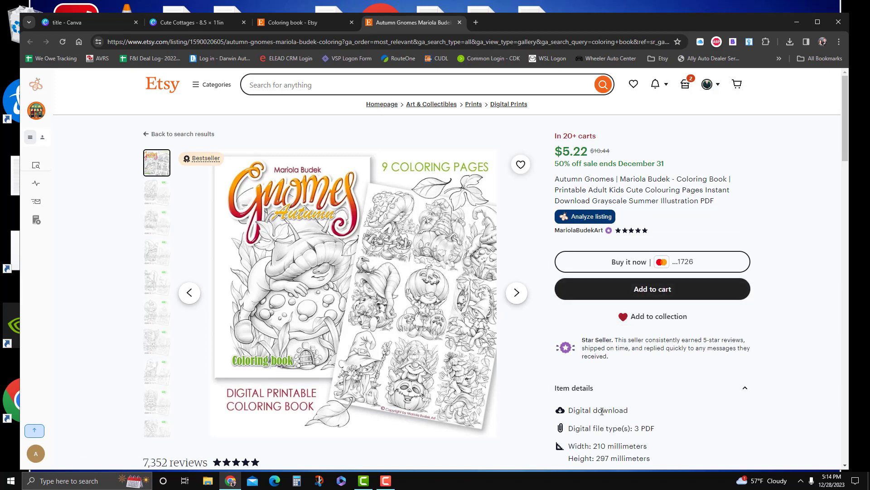
pyautogui.scroll(-2, 644, 363)
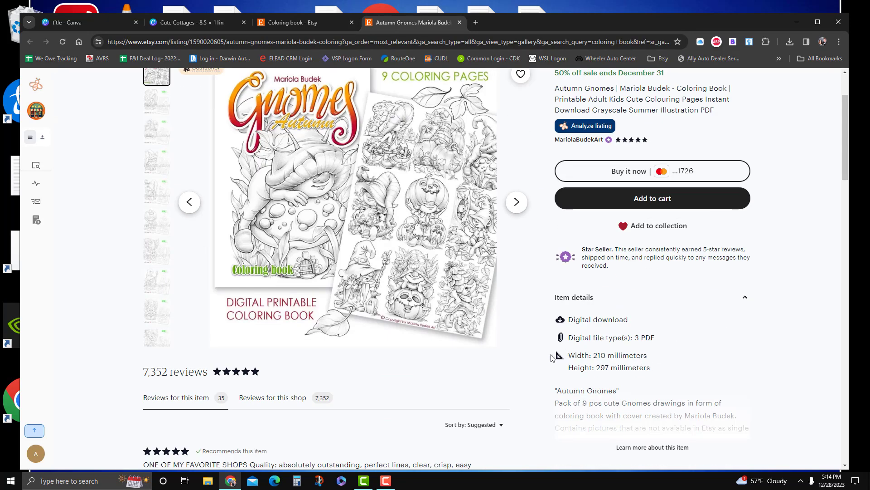
pyautogui.scroll(2, 379, 300)
pyautogui.scroll(-1, 370, 313)
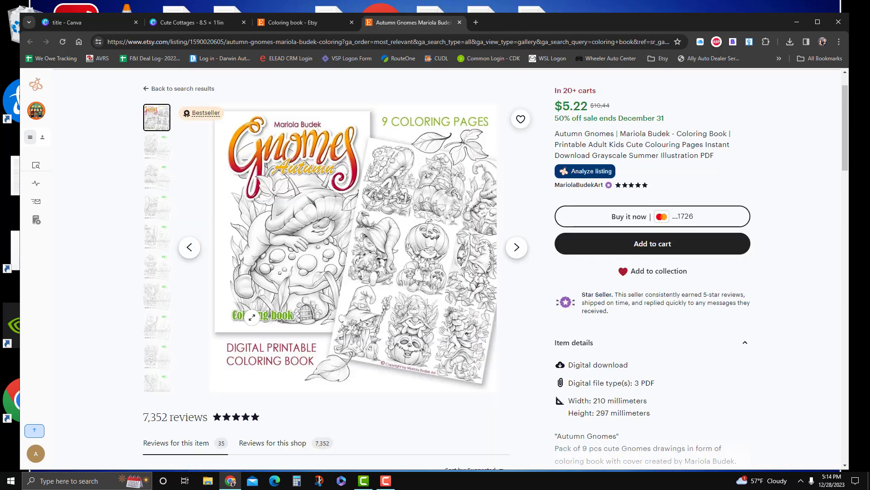
pyautogui.scroll(1, 252, 317)
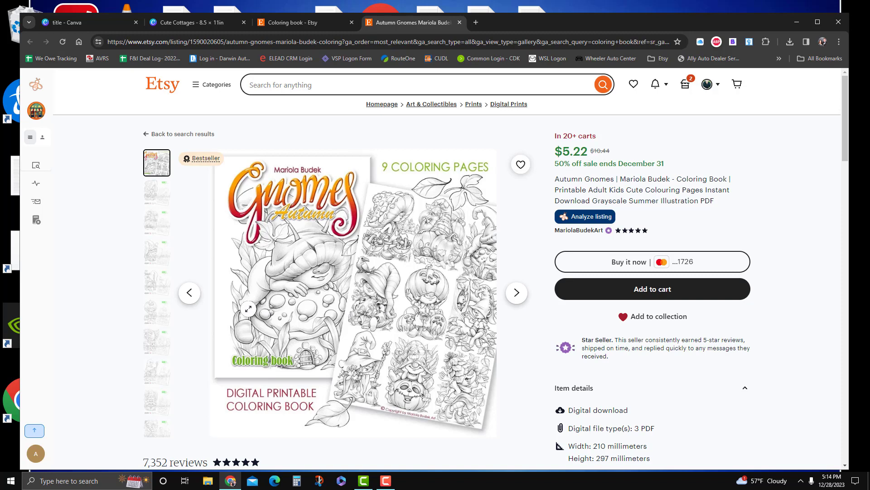
pyautogui.click(159, 199)
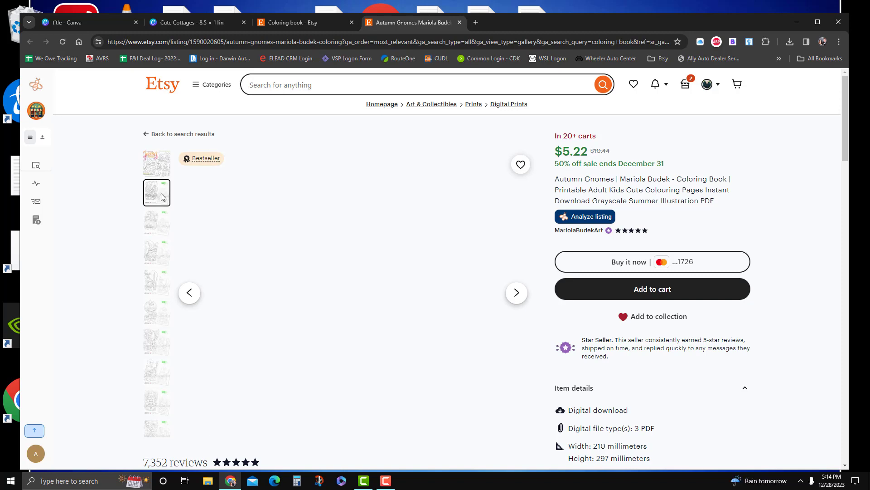
pyautogui.click(162, 223)
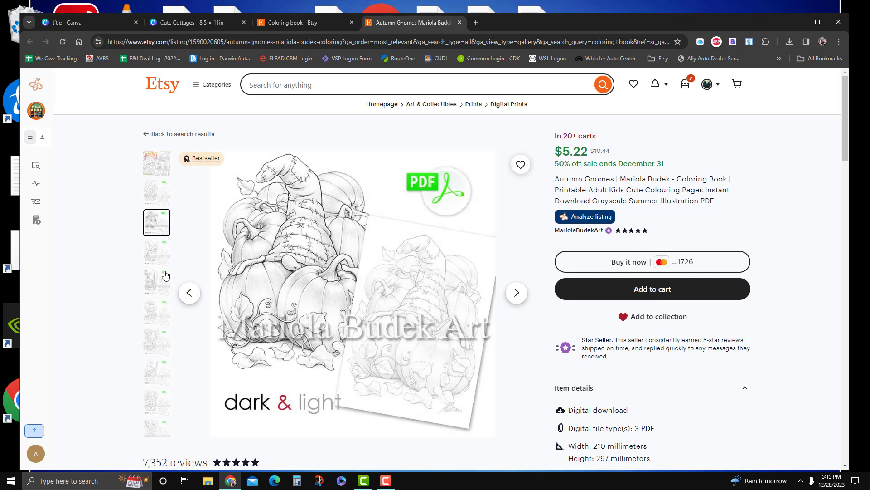
pyautogui.click(163, 257)
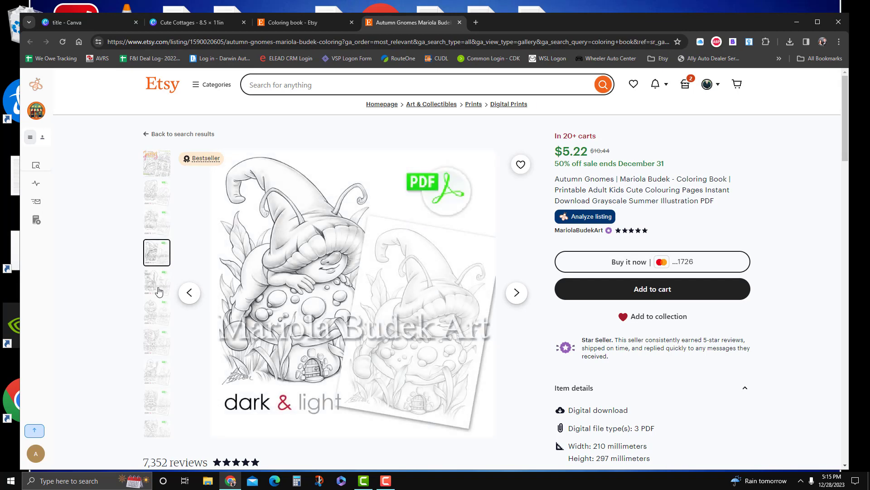
pyautogui.click(159, 291)
pyautogui.click(157, 312)
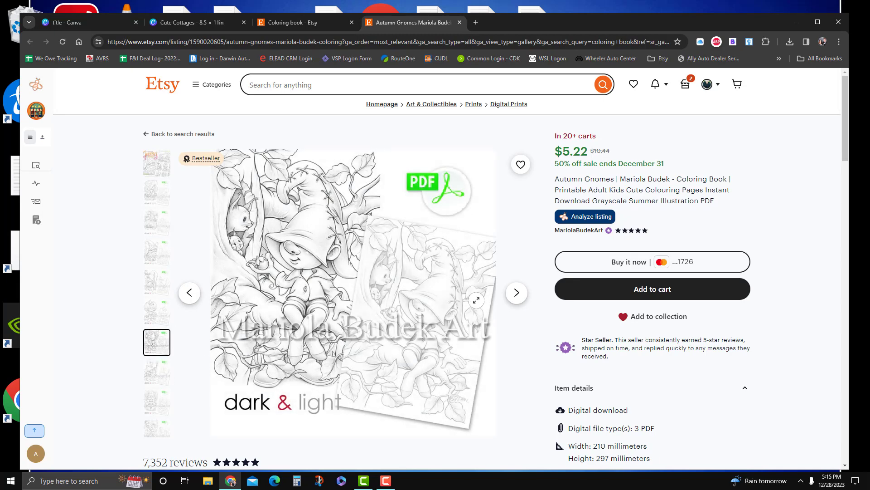
# Open the shop selling the Autumn Gnomes book and examine its sales, item categories and featured items
pyautogui.click(583, 231)
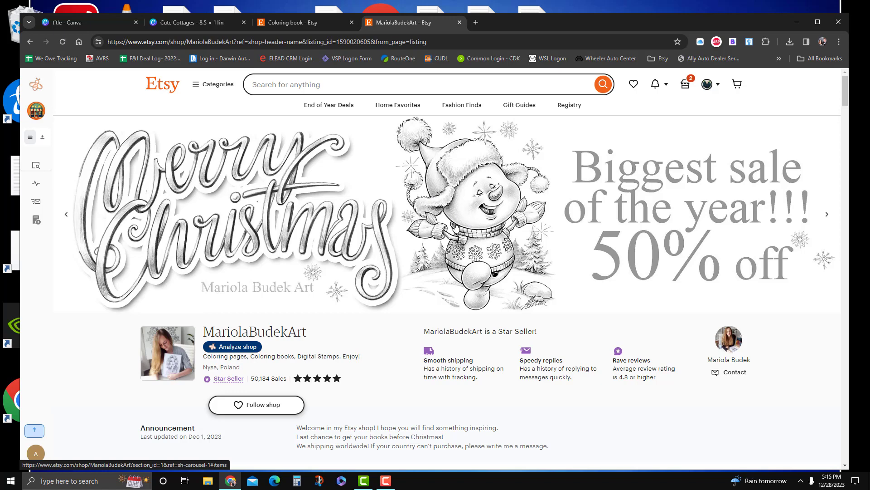
pyautogui.scroll(-3, 375, 247)
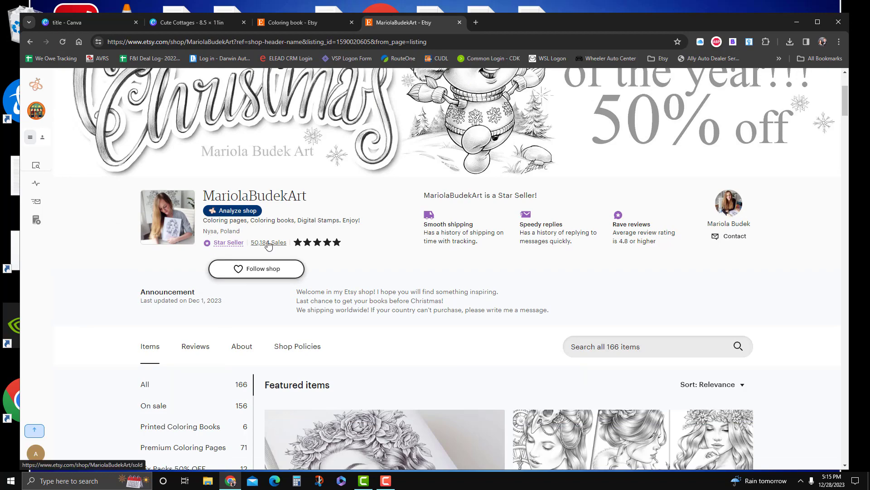
pyautogui.scroll(-4, 447, 330)
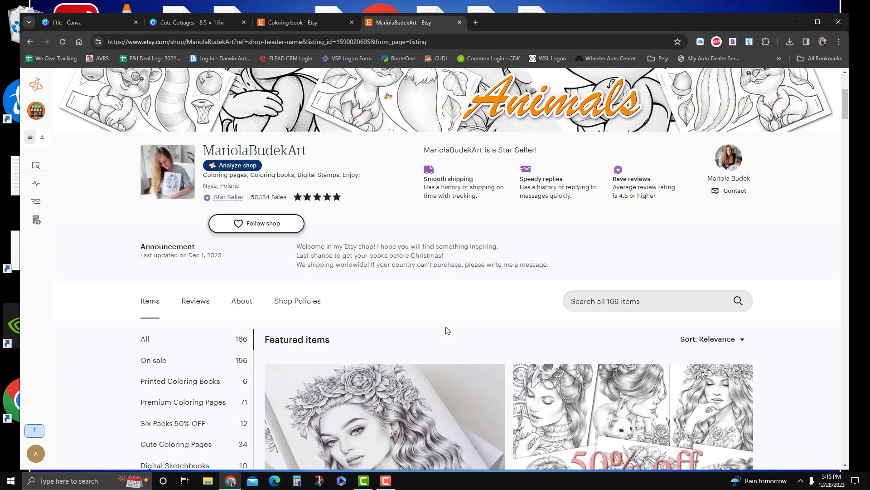
pyautogui.scroll(-3, 335, 331)
pyautogui.scroll(2, 231, 307)
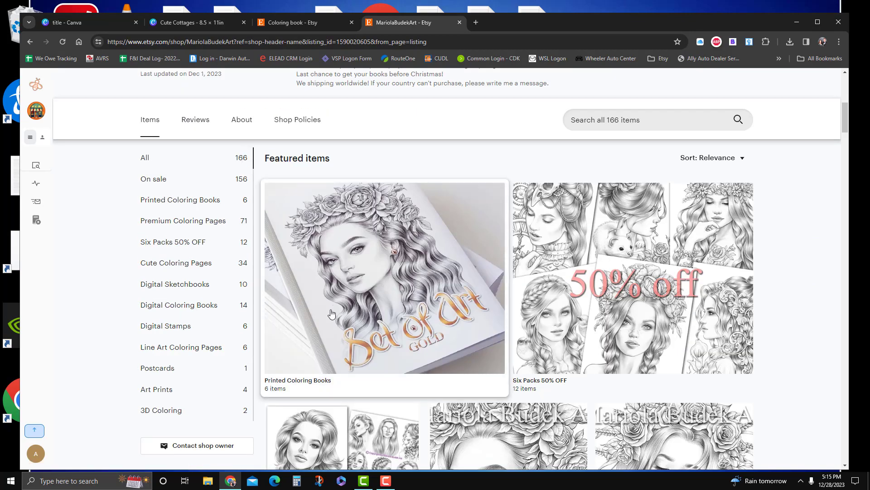
pyautogui.scroll(-4, 390, 394)
pyautogui.scroll(10, 179, 348)
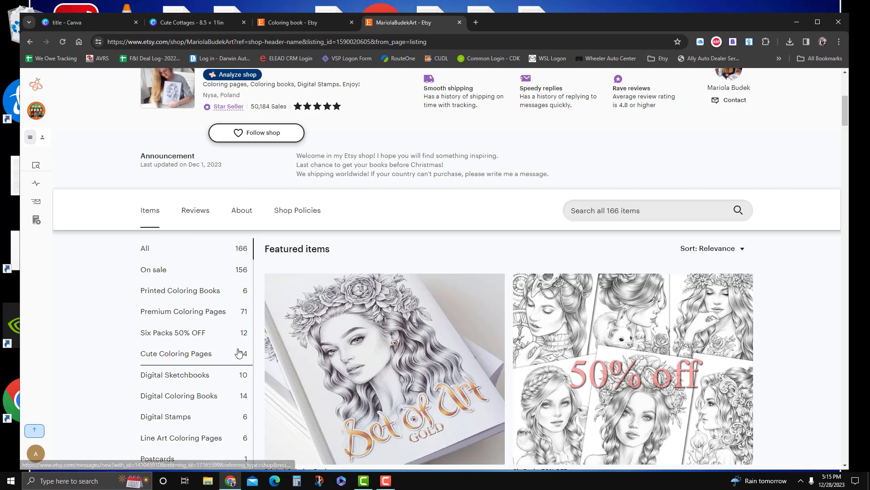
# Run EverBee Product Analytics on the shop, sort its listings by most favorites, and review their prices, reviews and listing ages
pyautogui.moveTo(50, 142)
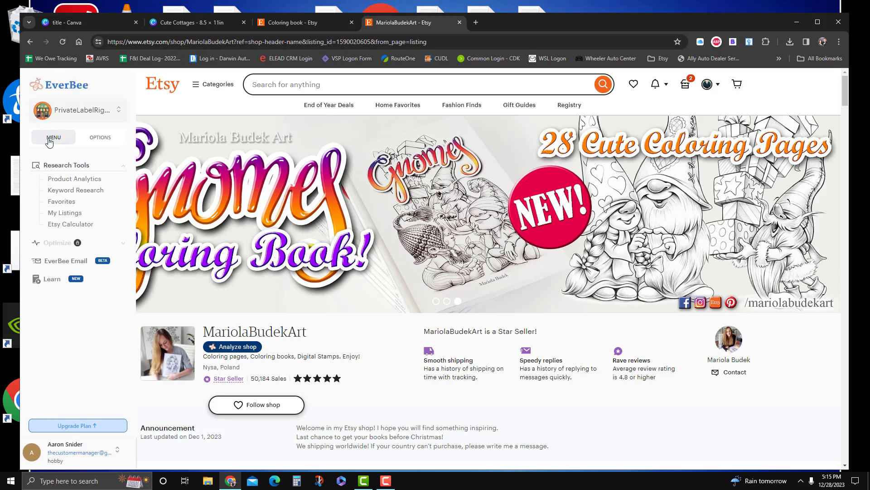
pyautogui.click(59, 179)
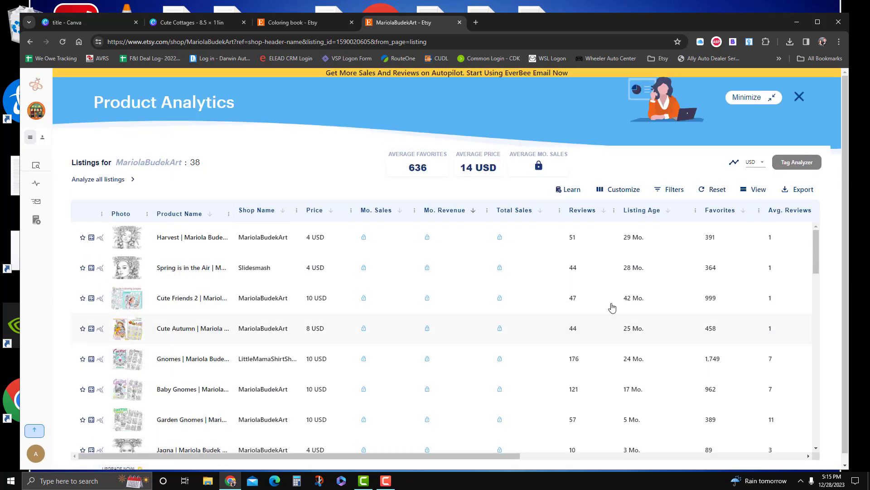
pyautogui.moveTo(100, 180)
pyautogui.click(743, 213)
pyautogui.click(744, 212)
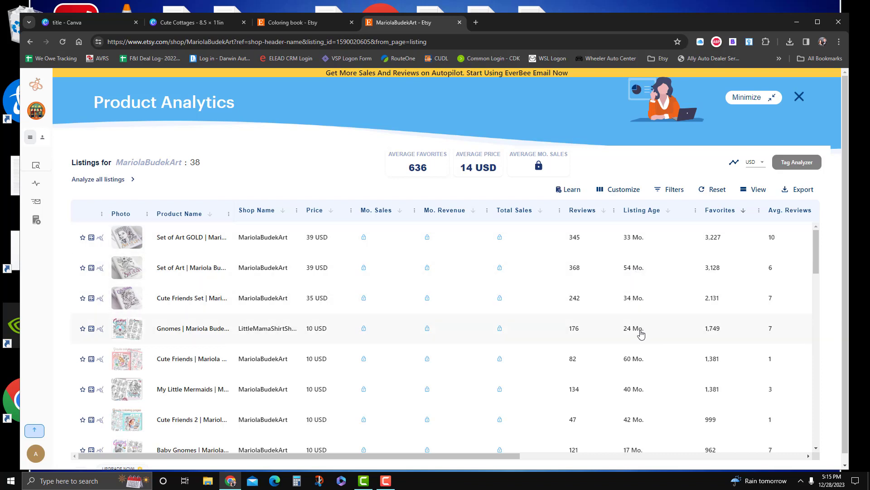
pyautogui.scroll(-4, 630, 408)
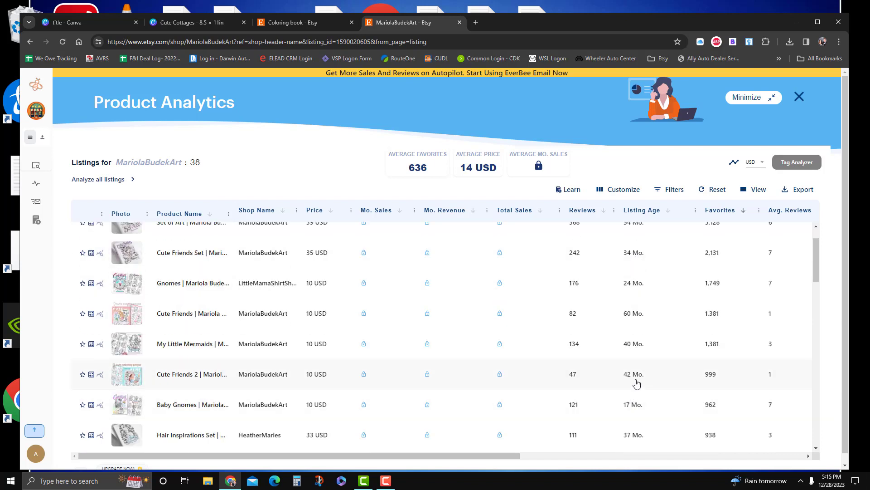
pyautogui.scroll(-4, 627, 376)
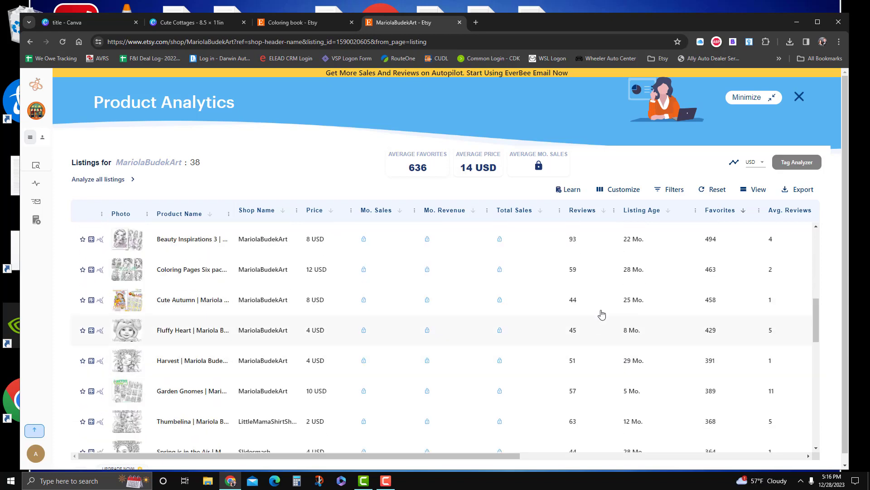
pyautogui.scroll(-6, 635, 320)
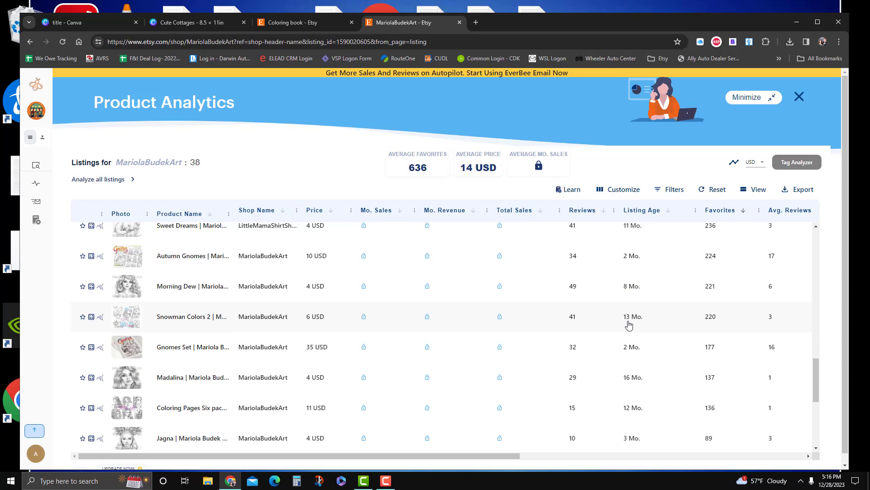
pyautogui.scroll(-4, 629, 324)
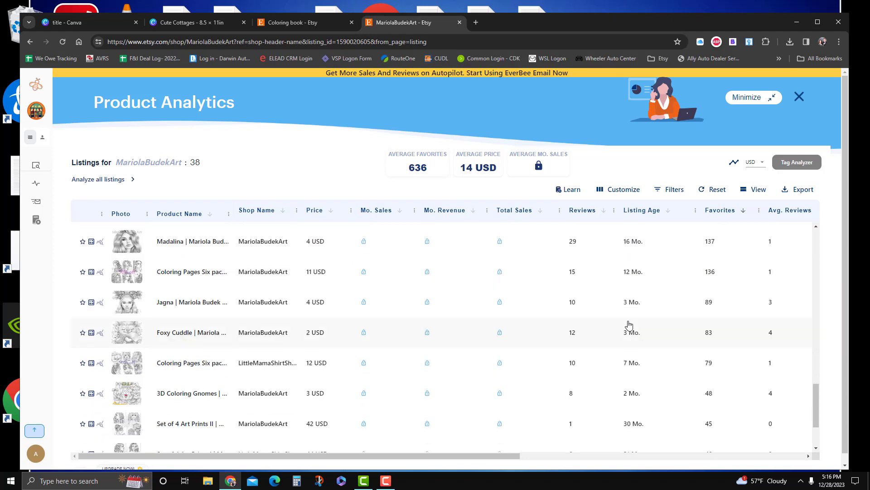
# Review the shop's most-favorited listings in Product Analytics, previewing the cover photos of the top sets and gnome books
pyautogui.scroll(8, 627, 358)
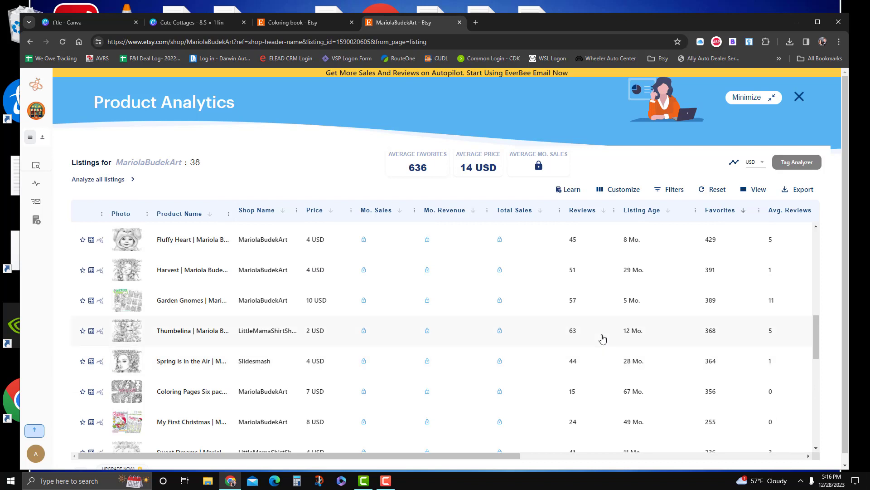
pyautogui.scroll(6, 631, 360)
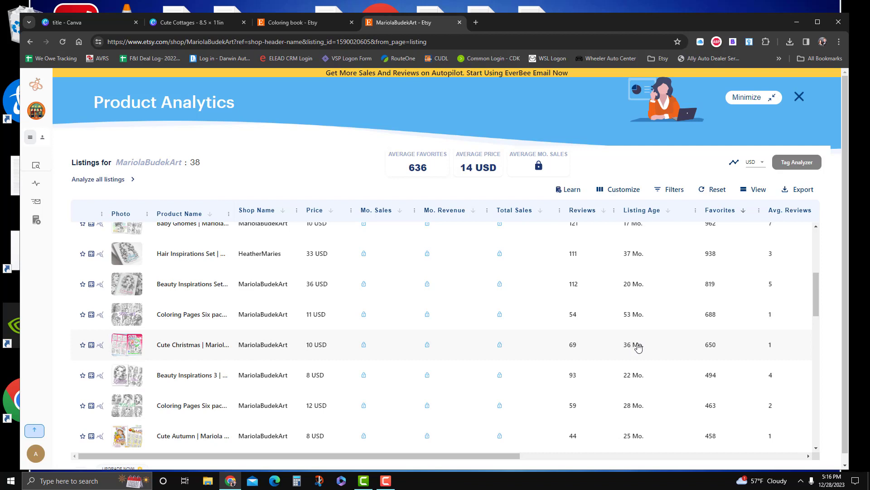
pyautogui.scroll(5, 643, 338)
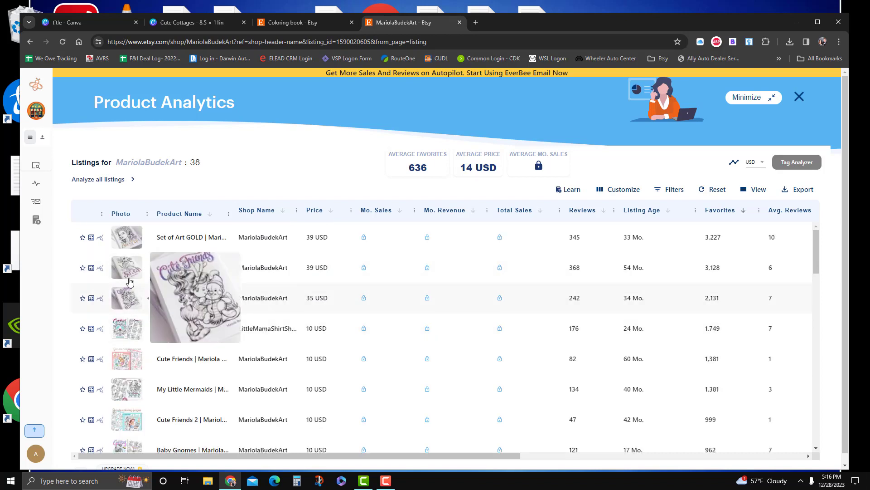
pyautogui.moveTo(127, 235)
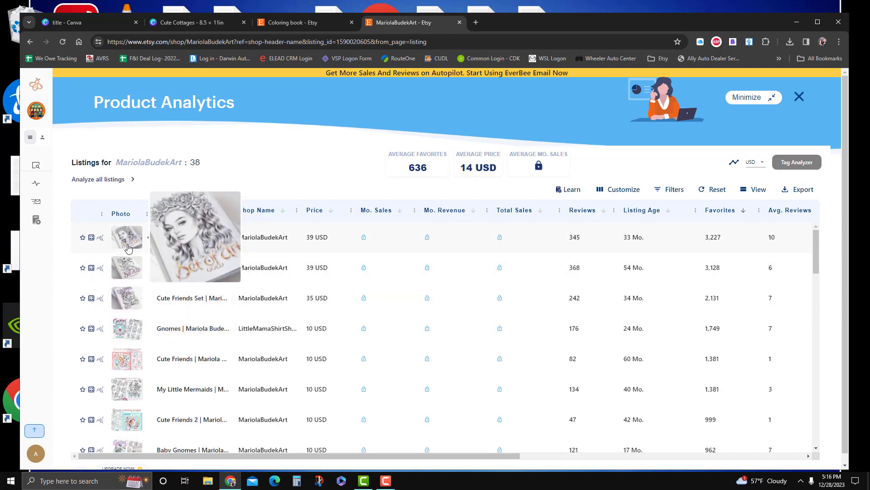
pyautogui.moveTo(127, 269)
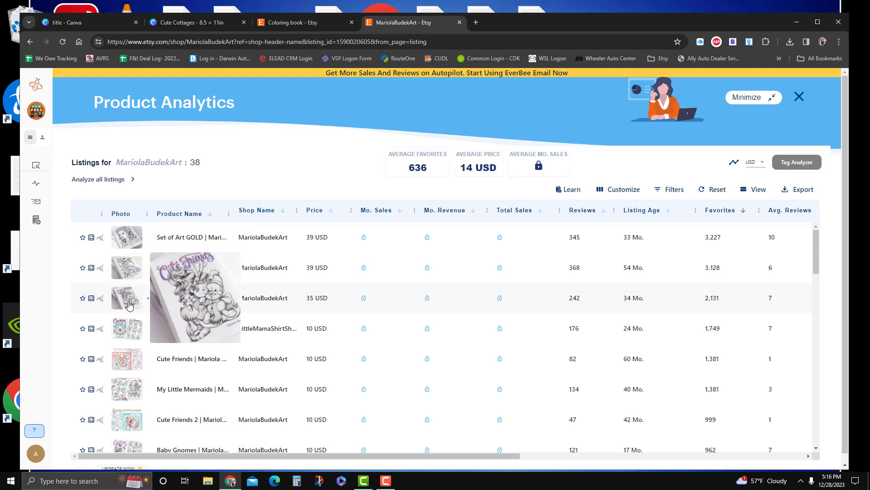
pyautogui.moveTo(125, 333)
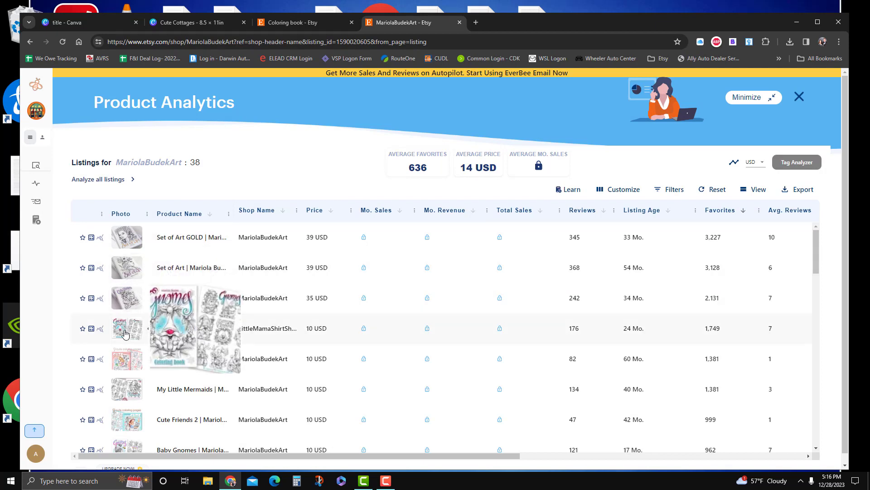
pyautogui.moveTo(124, 367)
pyautogui.moveTo(123, 392)
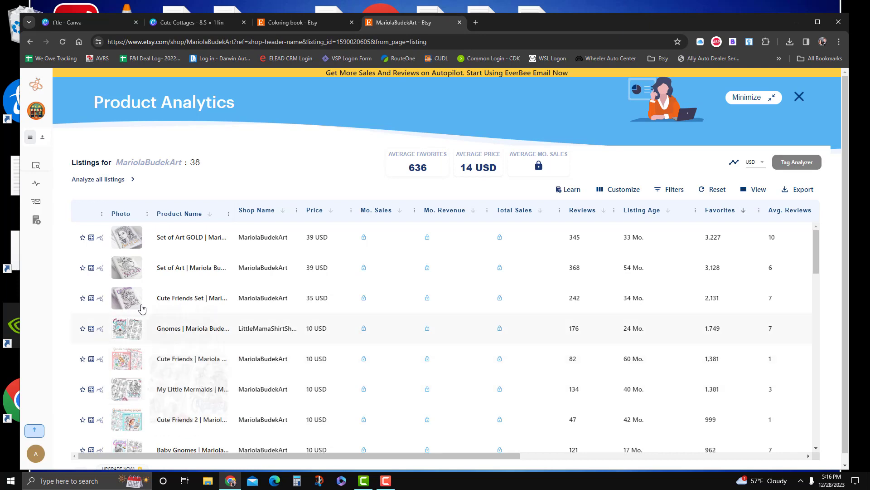
pyautogui.scroll(-4, 136, 335)
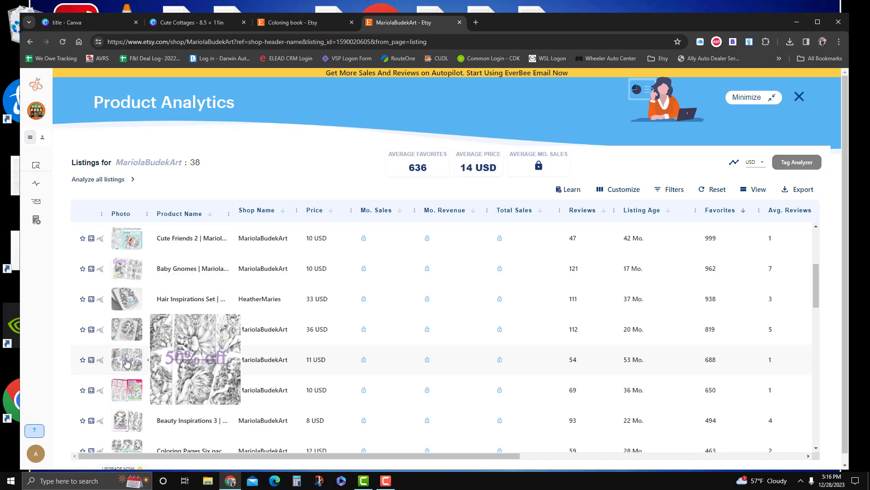
pyautogui.scroll(-1, 128, 398)
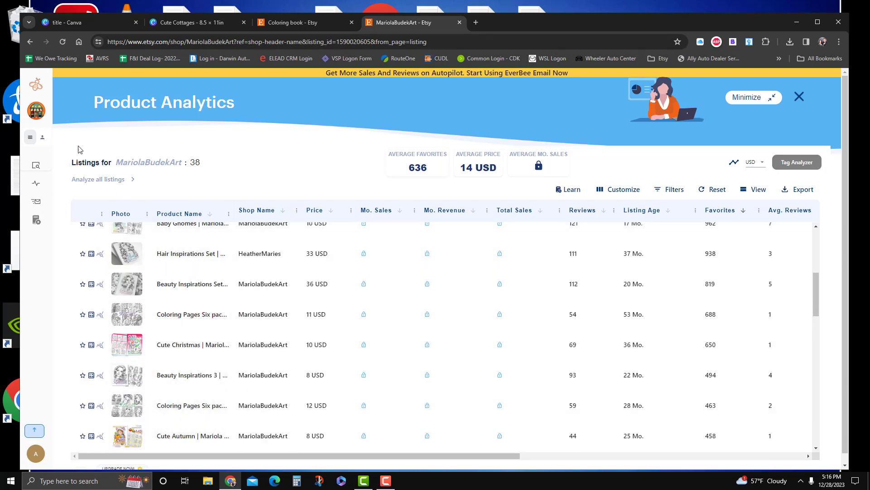
# Compare the Autumn Gnomes and Garden Gnomes entries in the coloring book search results with the shop's Product Analytics listings
pyautogui.click(321, 20)
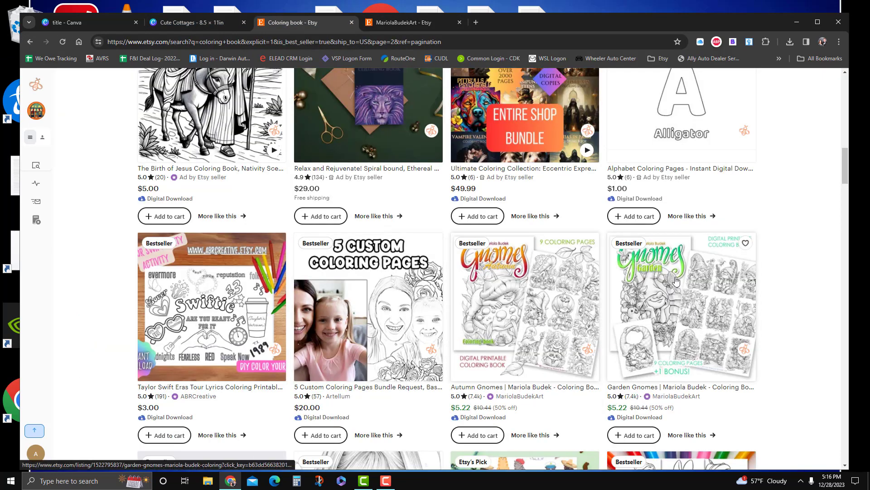
pyautogui.click(400, 23)
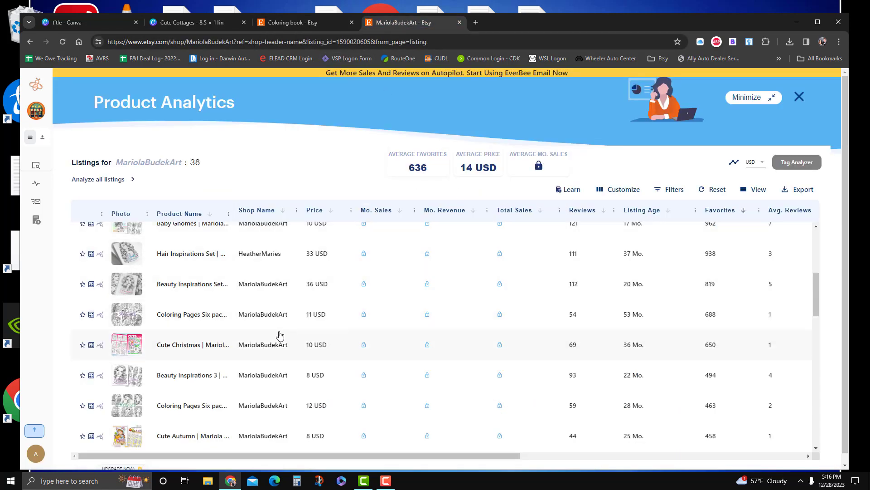
pyautogui.scroll(-2, 217, 339)
pyautogui.scroll(-1, 217, 308)
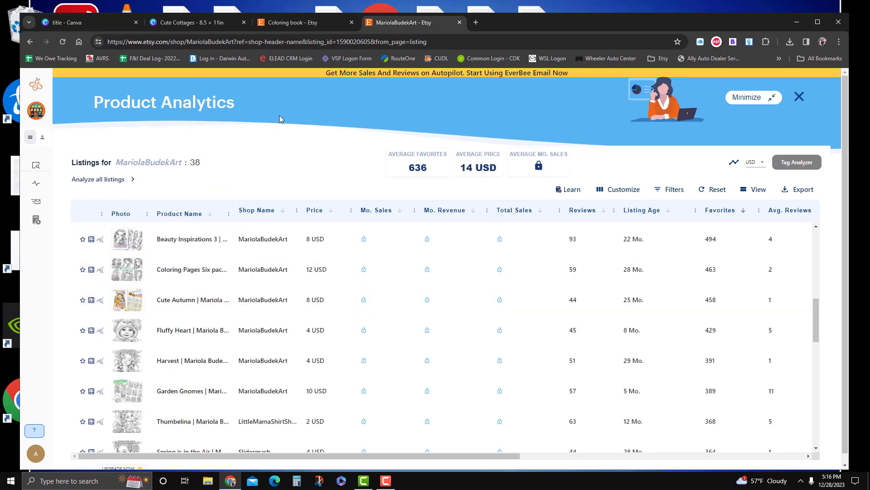
pyautogui.click(323, 23)
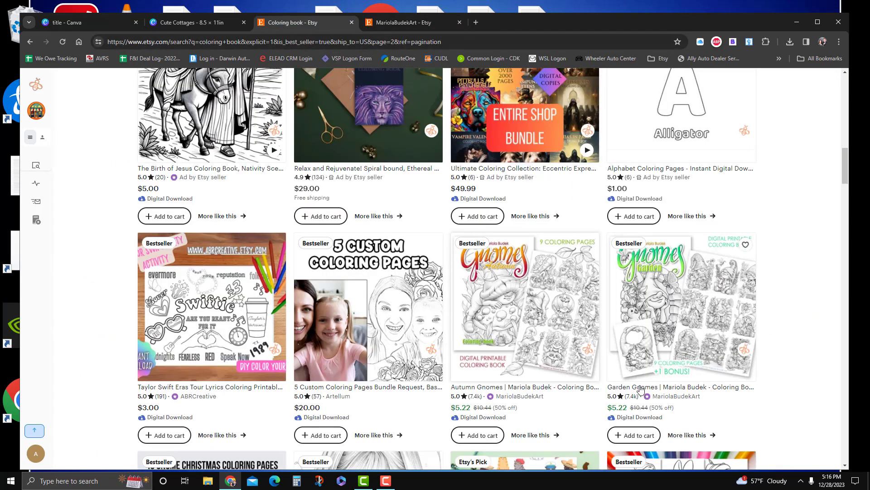
pyautogui.click(399, 22)
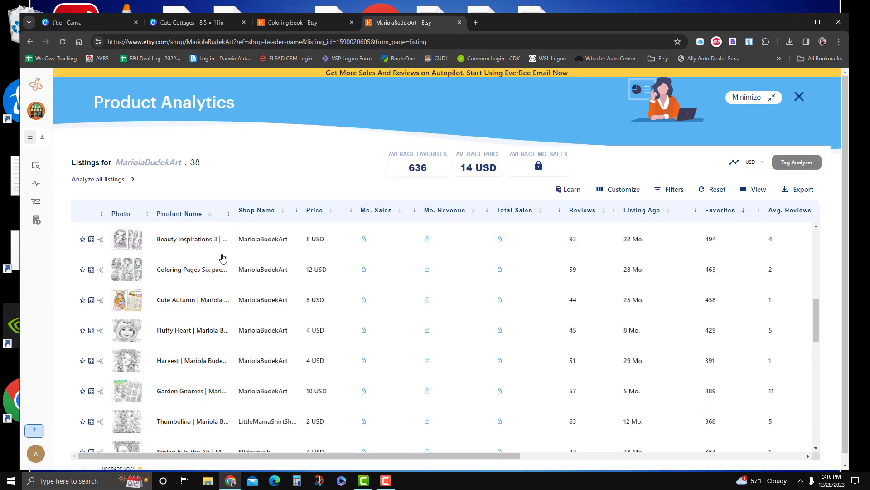
# Review the shop's listings from most to fewest favorites, and reopen the Autumn Gnomes listing from the search results
pyautogui.scroll(2, 207, 339)
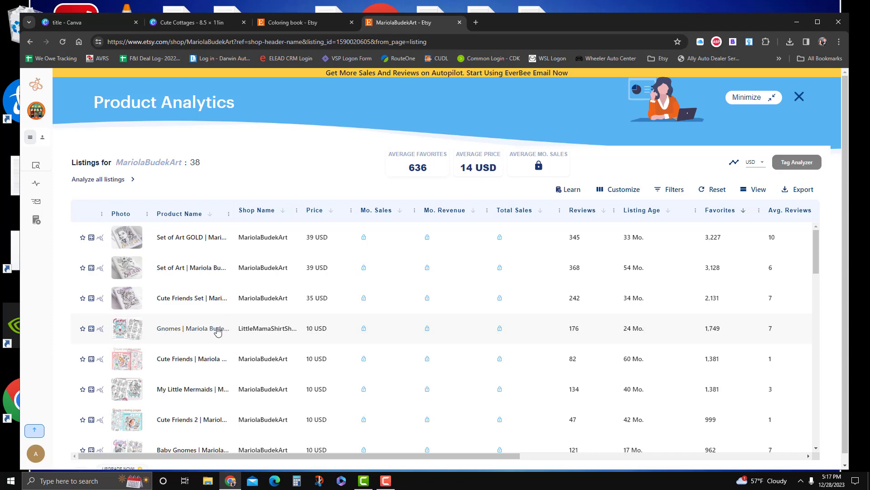
pyautogui.scroll(-5, 218, 331)
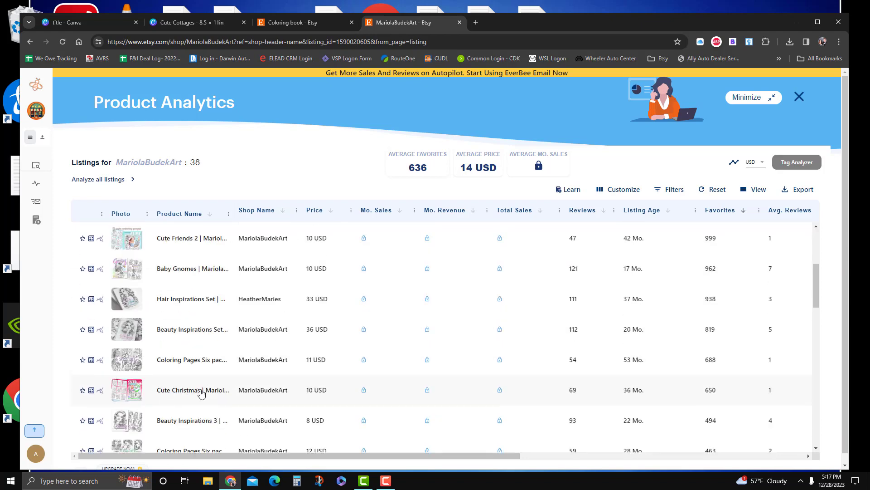
pyautogui.scroll(-7, 221, 408)
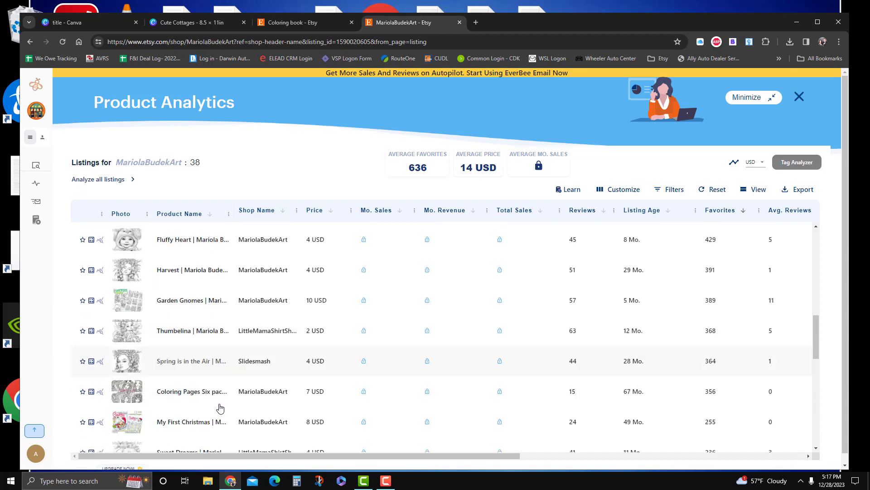
pyautogui.scroll(-2, 220, 406)
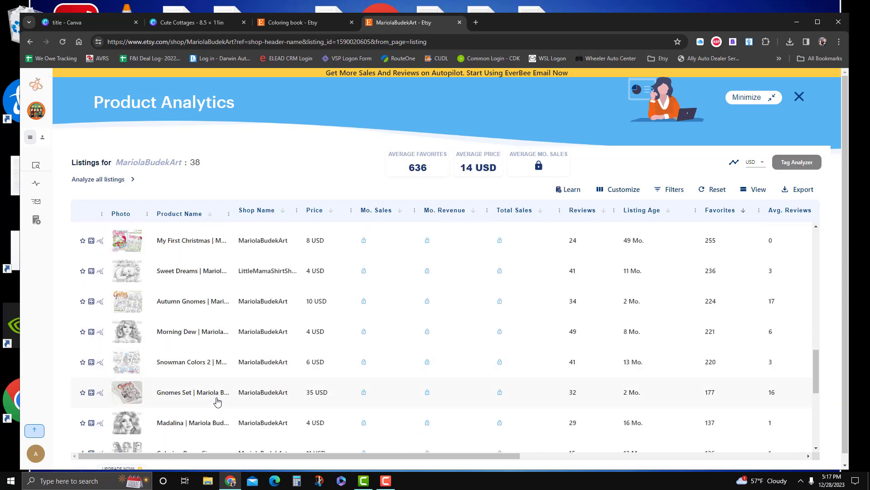
pyautogui.scroll(-1, 217, 402)
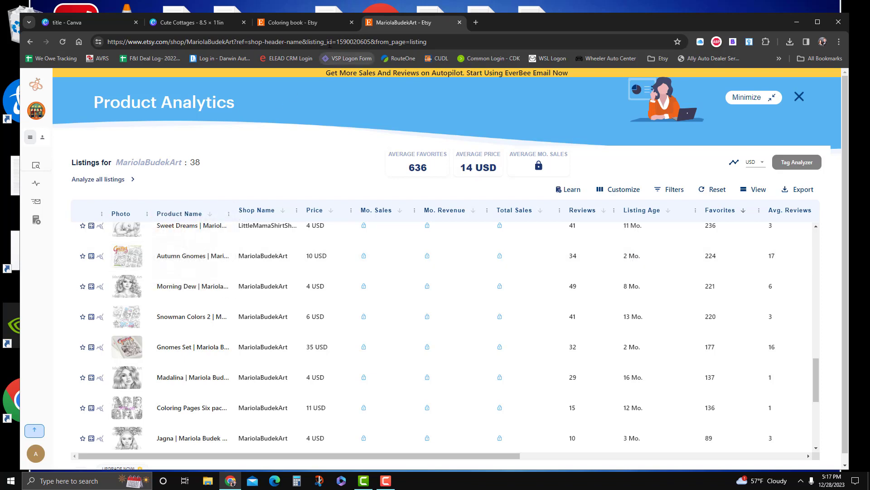
pyautogui.click(308, 22)
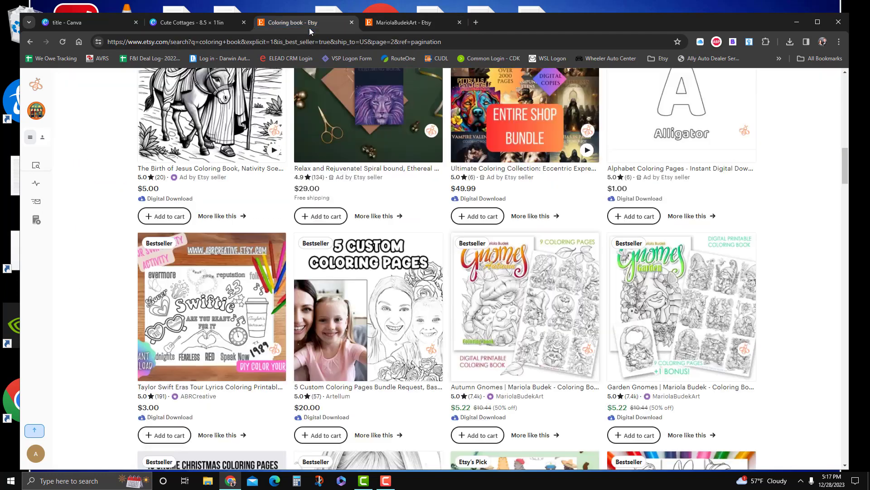
pyautogui.click(529, 336)
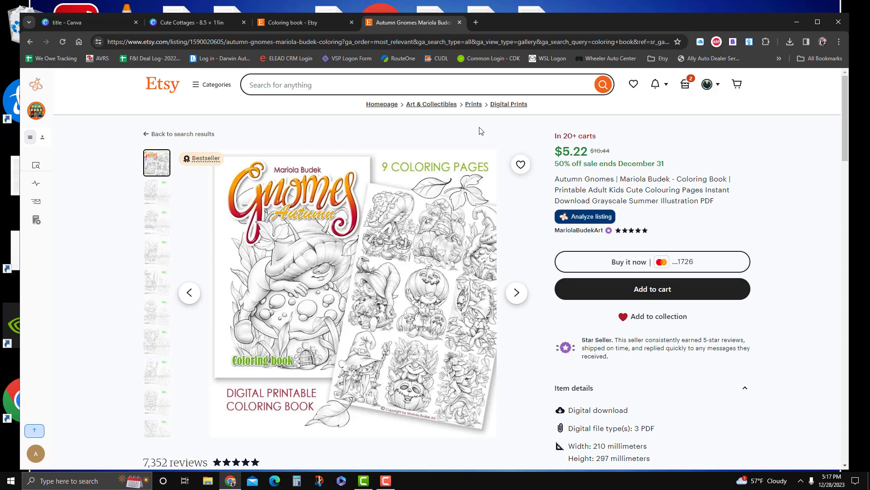
# Switch to Canva and create a new blank design from the recent 8.5 × 11 in custom size
pyautogui.click(221, 23)
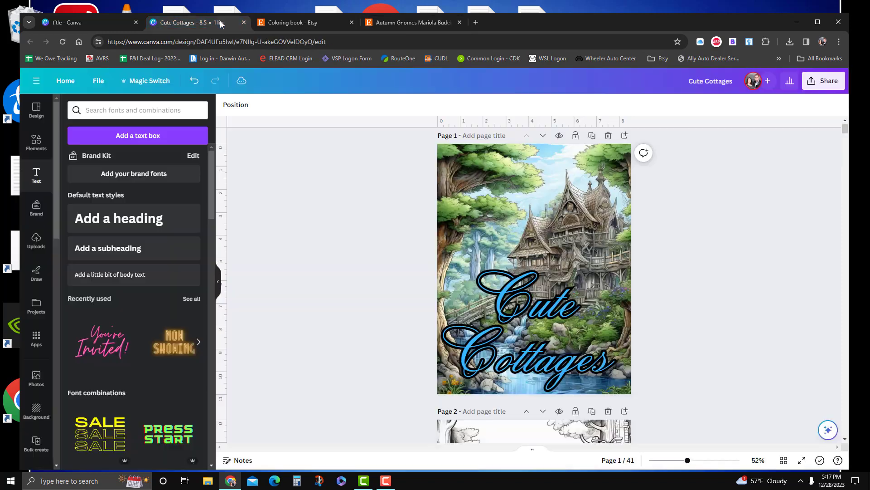
pyautogui.click(111, 22)
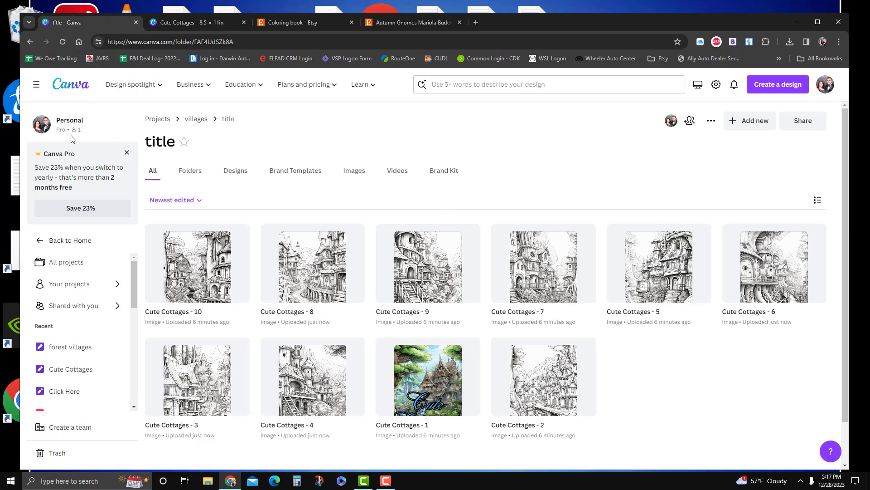
pyautogui.click(57, 240)
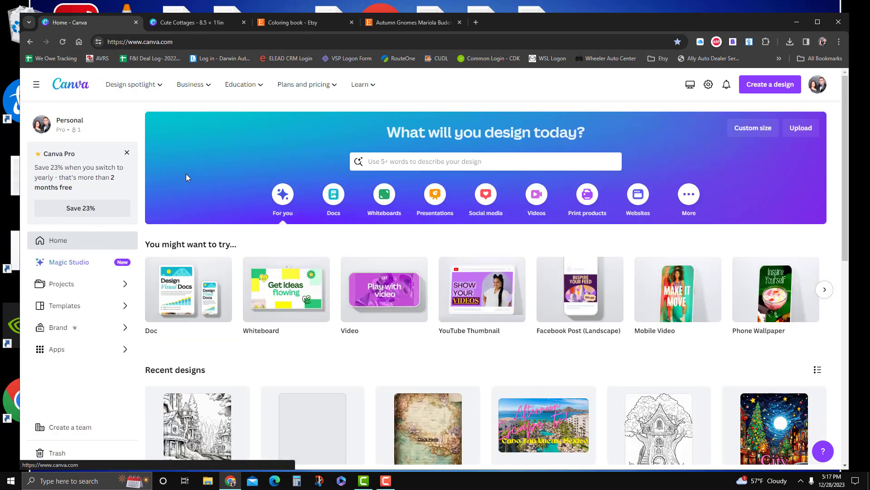
pyautogui.click(775, 92)
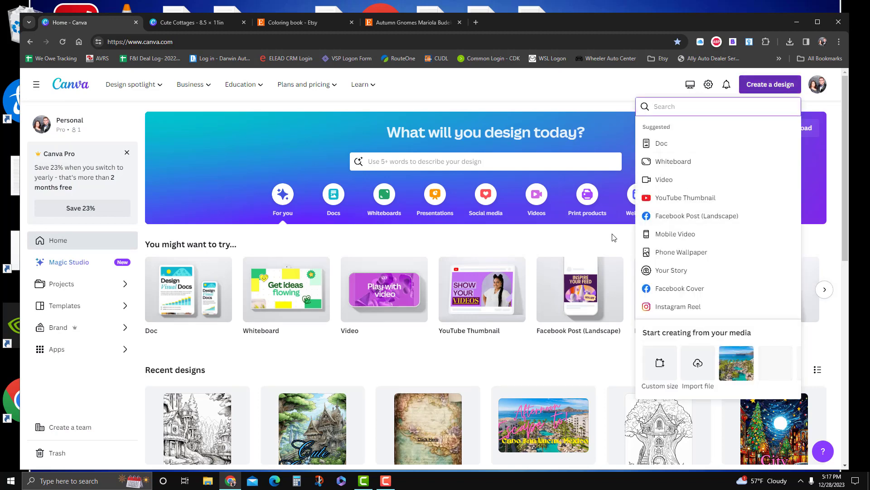
pyautogui.click(674, 362)
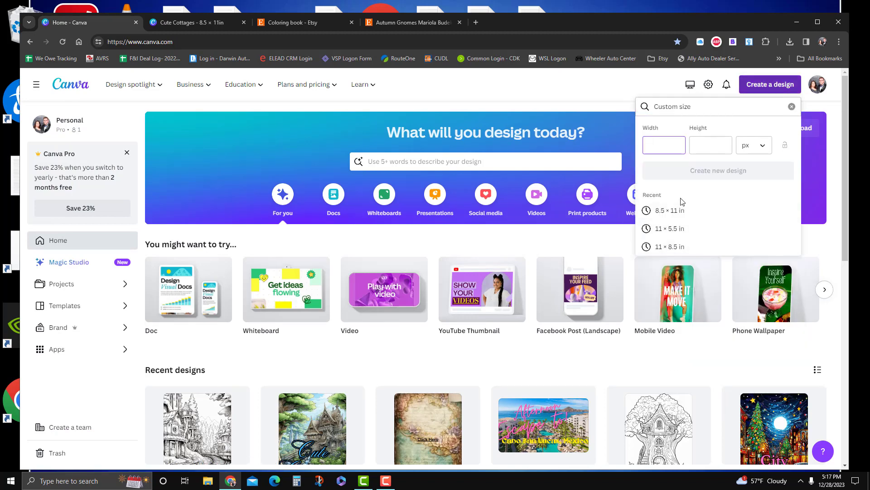
pyautogui.click(676, 212)
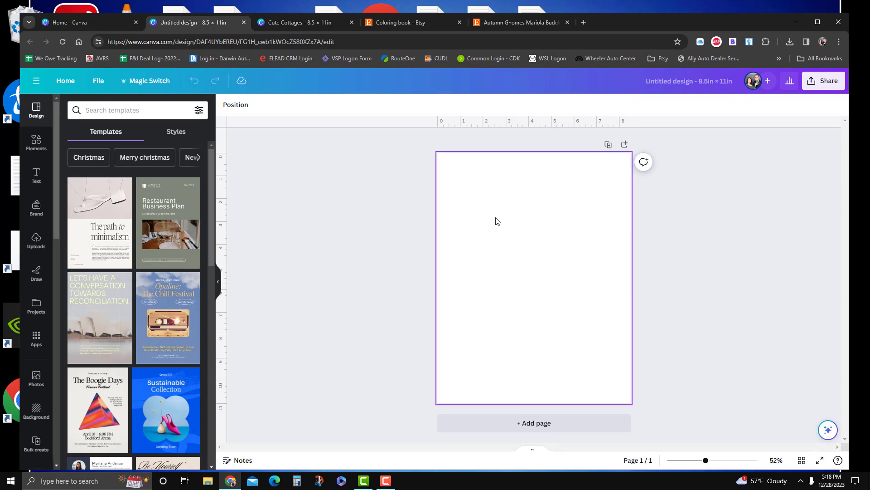
# Switch to Etsy's coloring book search results and examine the listing images in the first row
pyautogui.click(395, 24)
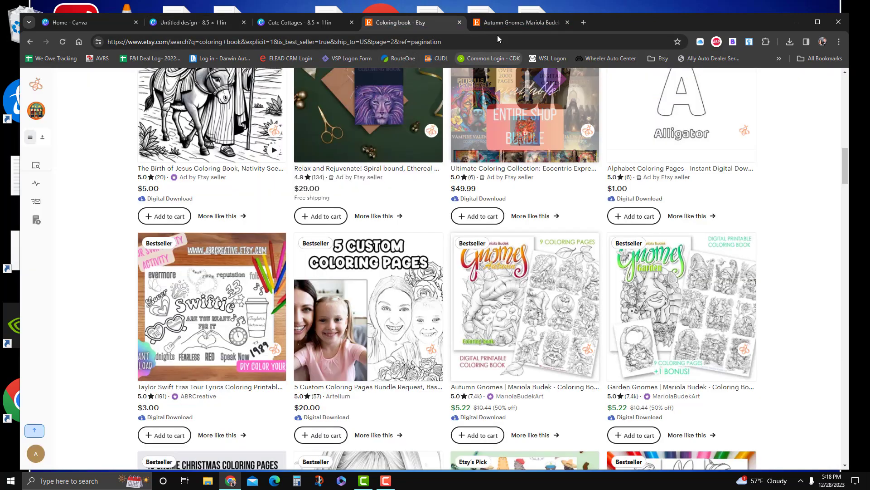
pyautogui.click(522, 22)
pyautogui.click(435, 23)
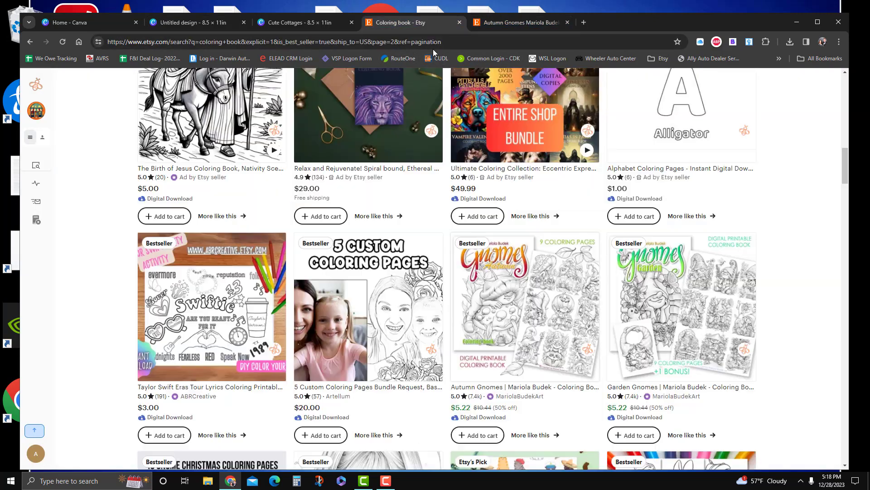
pyautogui.scroll(10, 513, 292)
pyautogui.scroll(5, 512, 292)
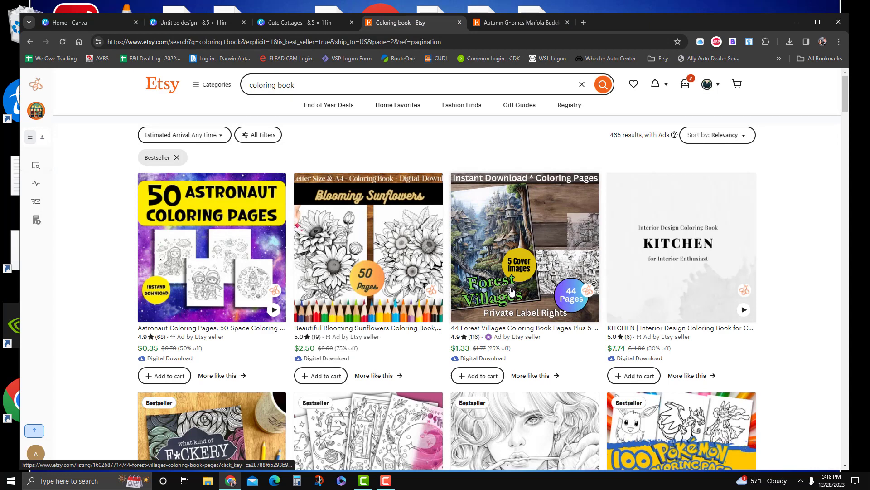
# Open the PrivateLabelRights shop dashboard in a new tab and show the shop's listings
pyautogui.rightClick(684, 84)
pyautogui.click(698, 90)
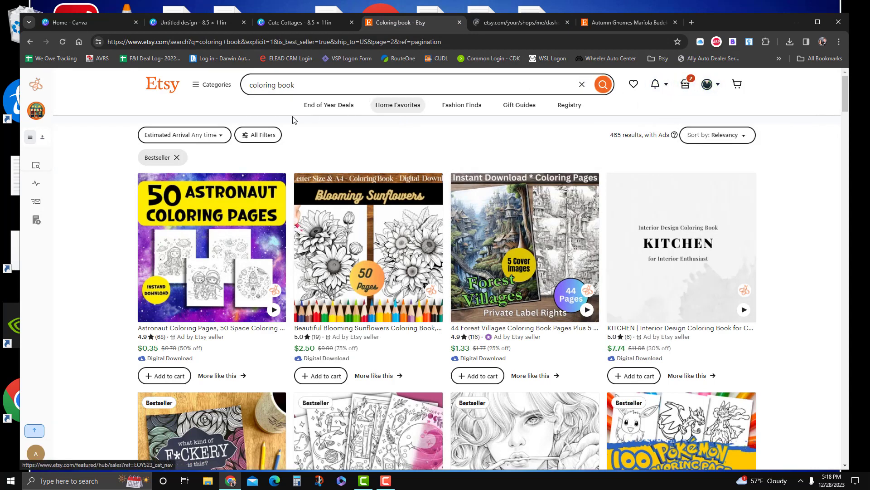
pyautogui.click(499, 24)
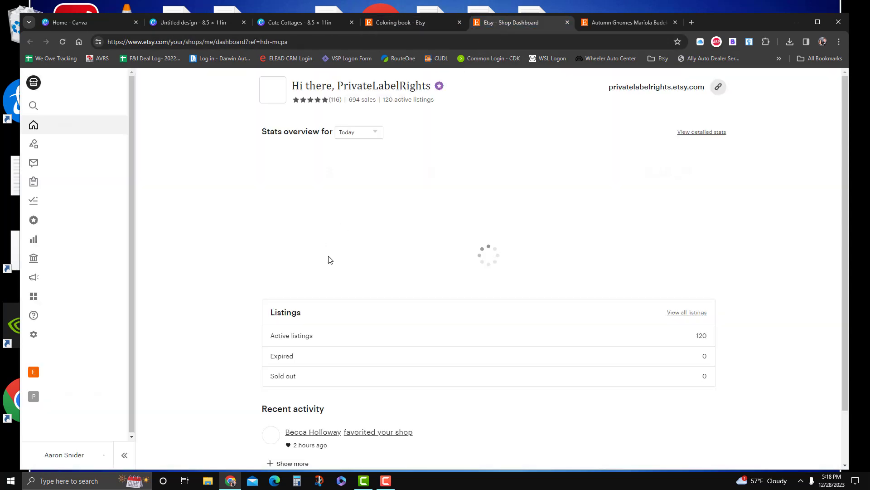
pyautogui.click(39, 147)
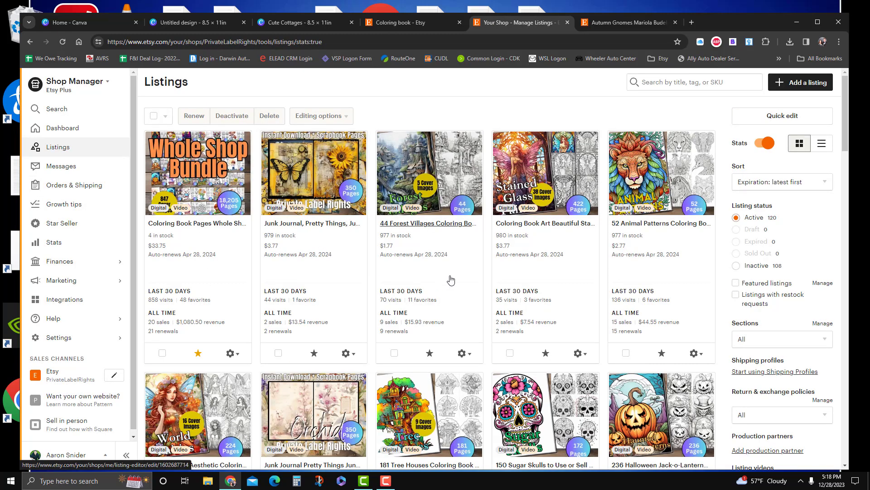
# Open the 44 Forest Villages listing for editing, examine its title and photos, and switch back to the Cute Cottages design in Canva
pyautogui.click(462, 174)
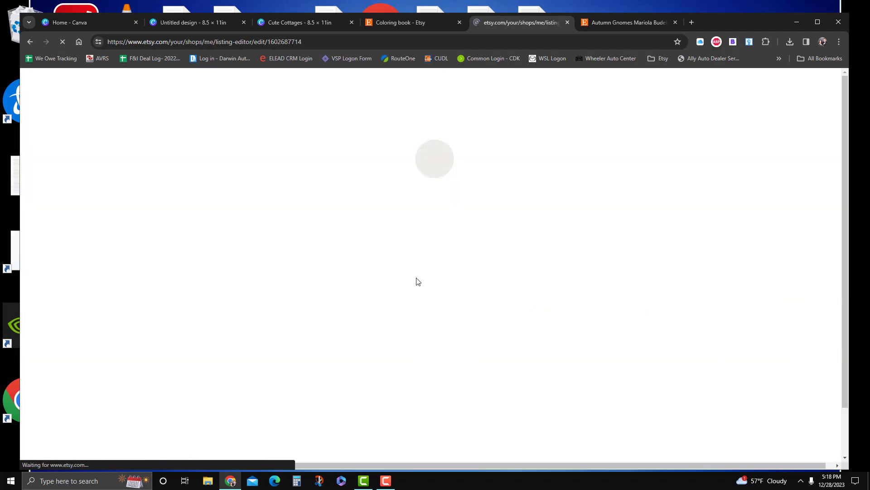
pyautogui.scroll(-4, 408, 290)
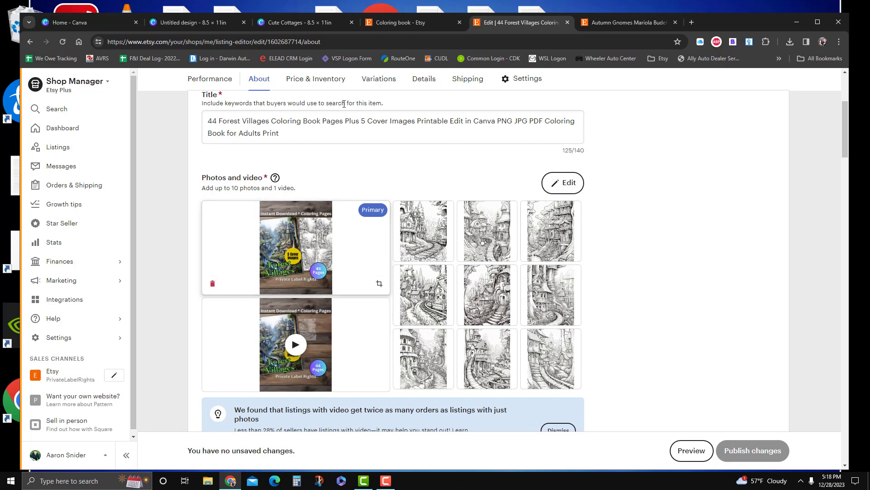
pyautogui.click(414, 22)
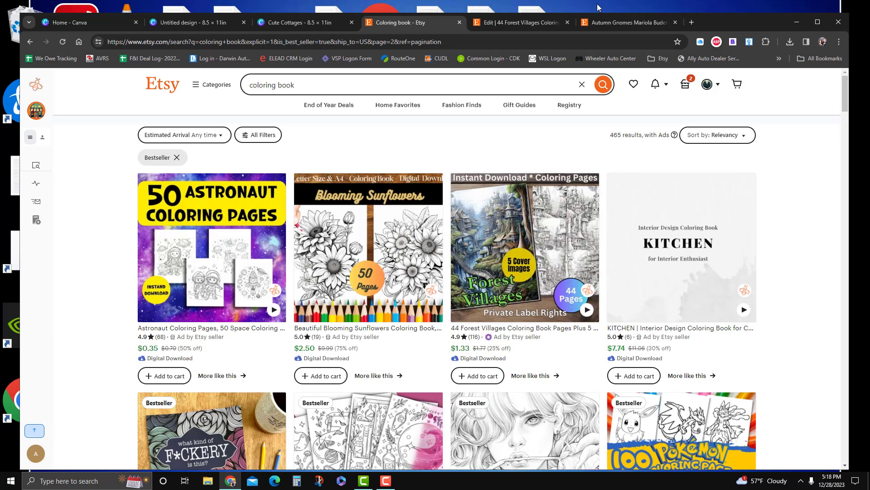
pyautogui.click(304, 23)
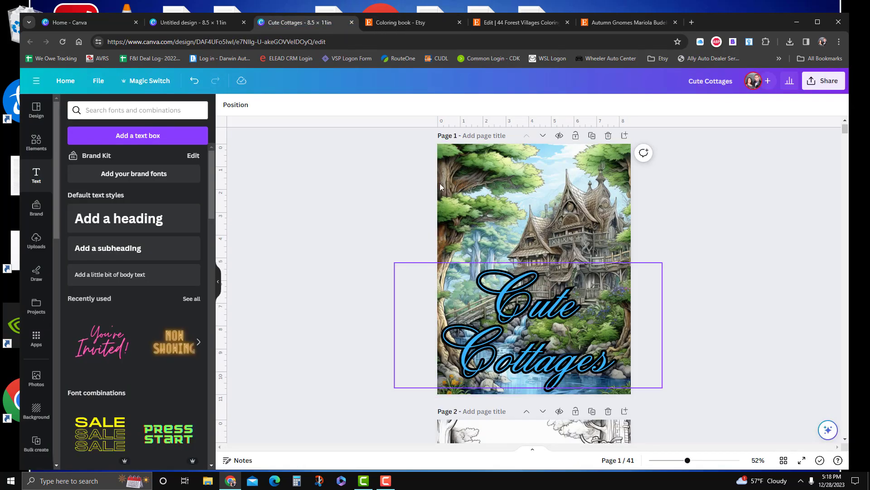
# In the untitled 8.5 × 11 in Canva design, add one horizontal line near the page's upper edge and another near its lower edge
pyautogui.click(195, 23)
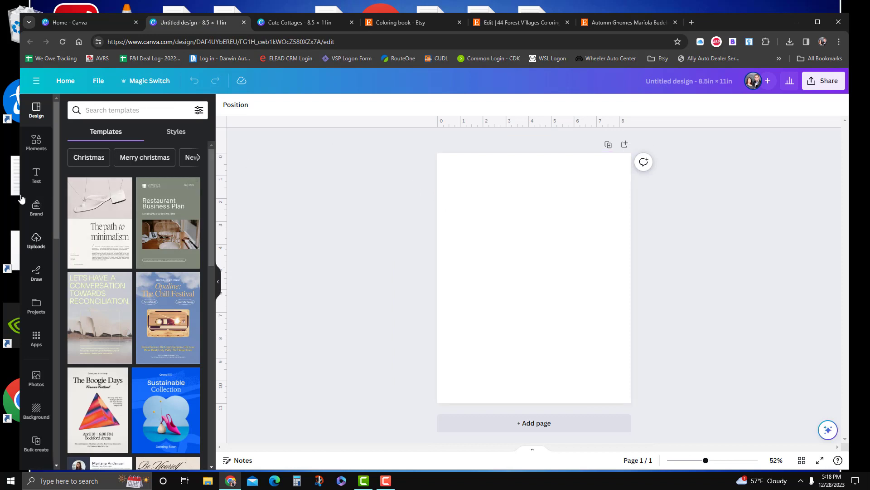
pyautogui.click(30, 145)
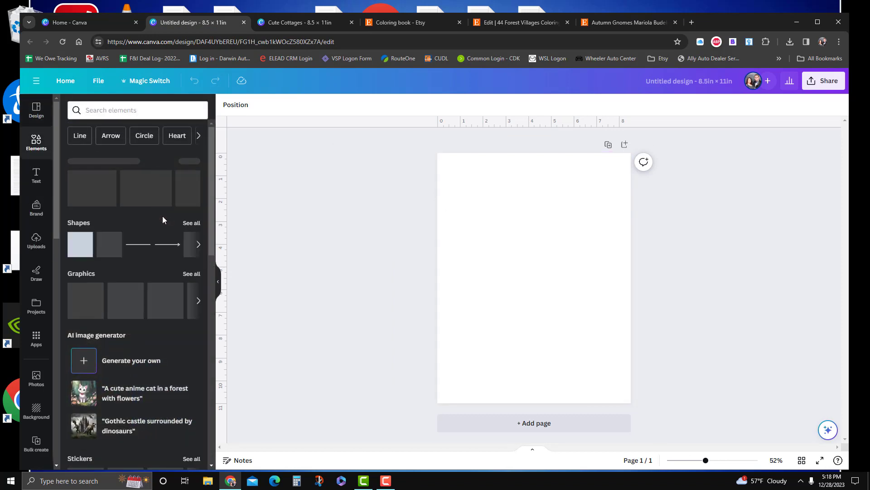
pyautogui.click(141, 244)
pyautogui.moveTo(526, 278); pyautogui.dragTo(521, 196)
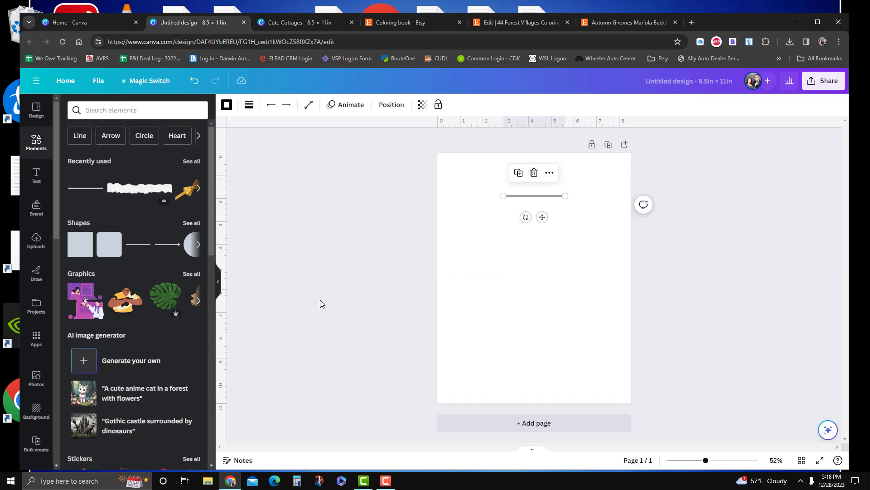
pyautogui.click(148, 247)
pyautogui.moveTo(515, 288); pyautogui.dragTo(532, 369)
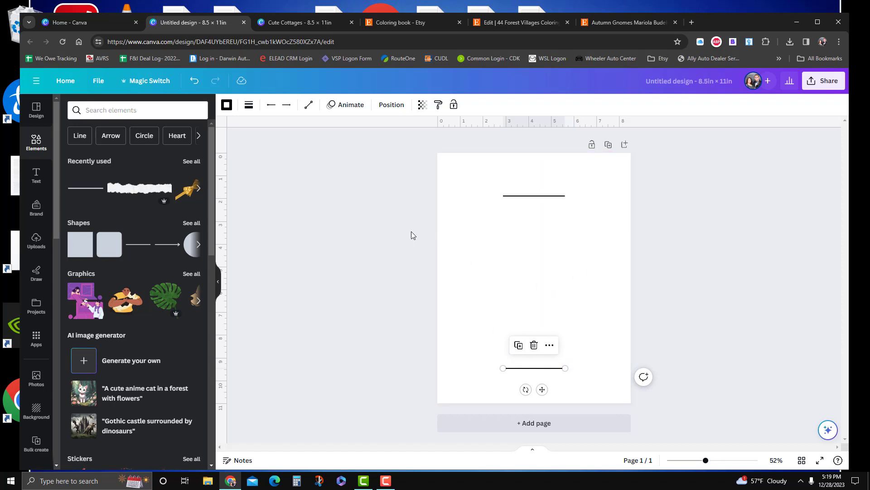
# Switch to the Autumn Gnomes coloring book listing on Etsy and look through its sample page images
pyautogui.click(531, 17)
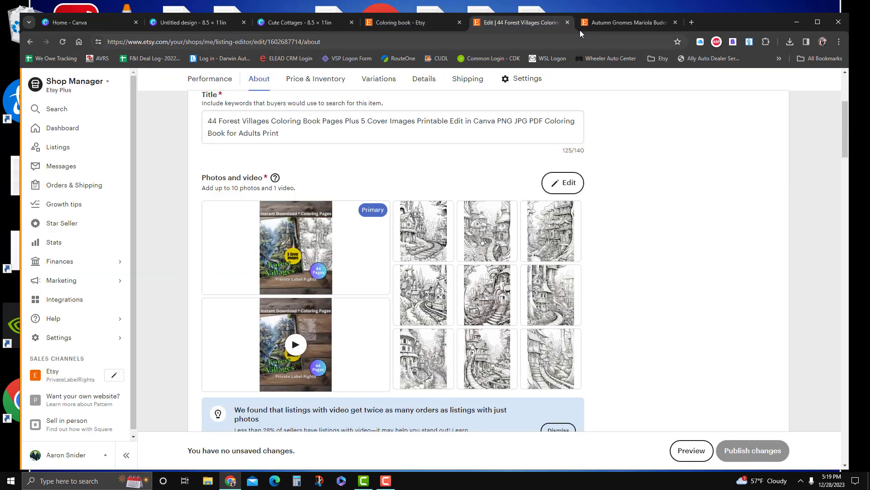
pyautogui.click(610, 23)
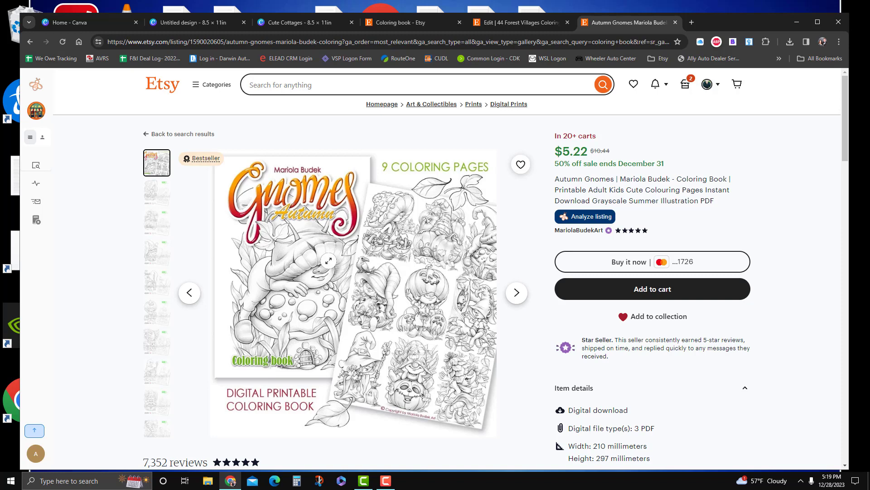
pyautogui.click(156, 195)
pyautogui.click(155, 224)
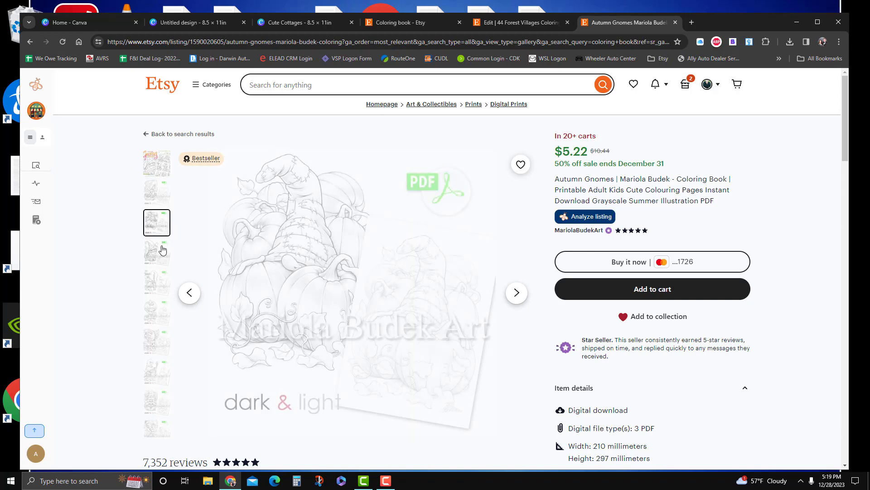
pyautogui.click(158, 259)
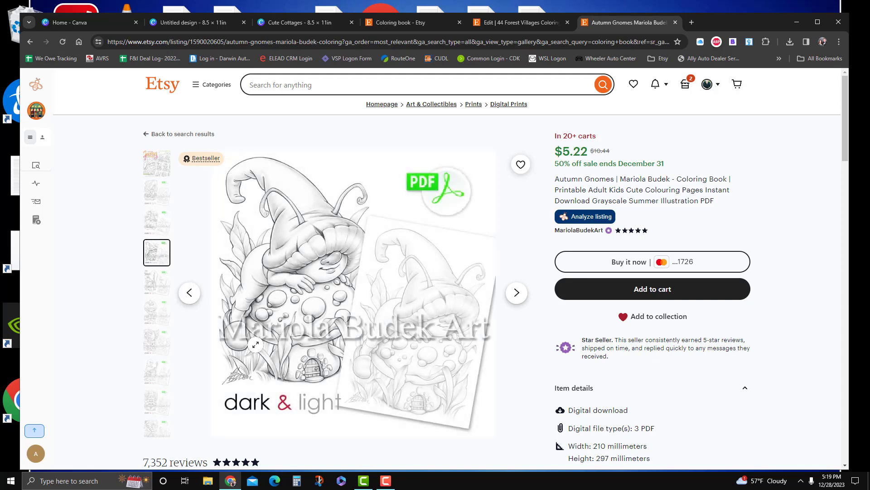
pyautogui.click(152, 286)
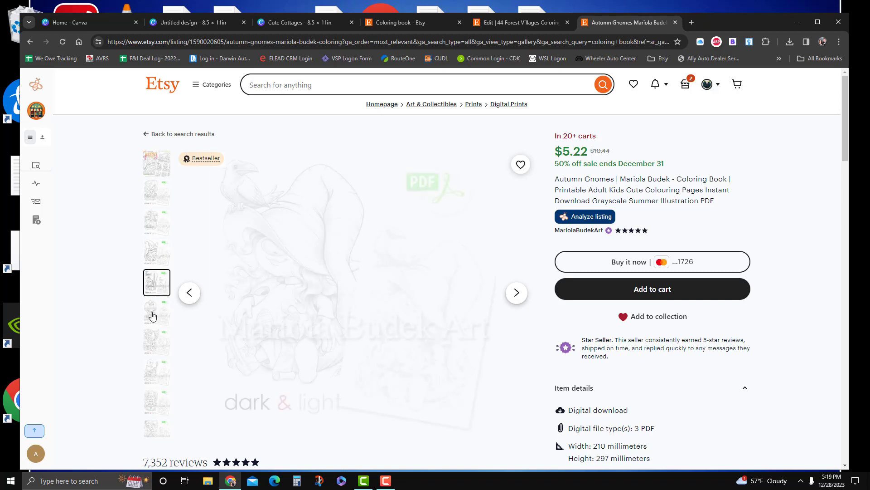
pyautogui.click(157, 313)
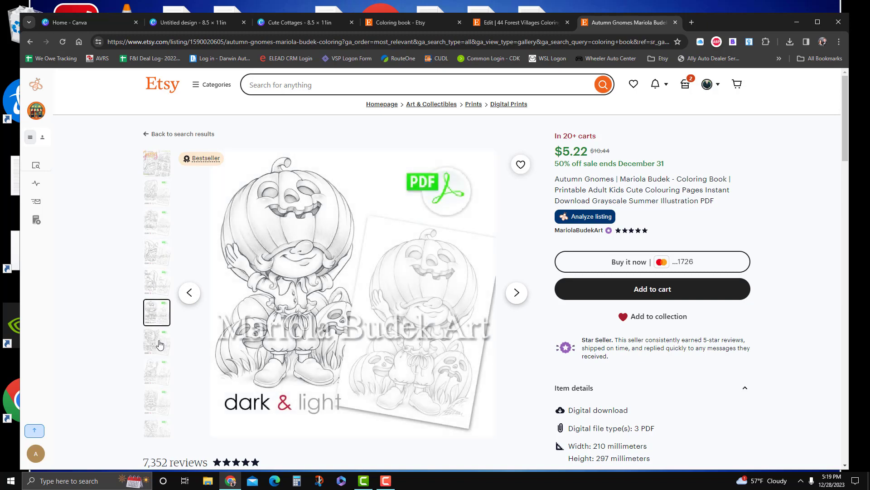
# Expand the listing's item details and read the full description, covering pack contents, paper size, included files and usage terms
pyautogui.scroll(-4, 547, 330)
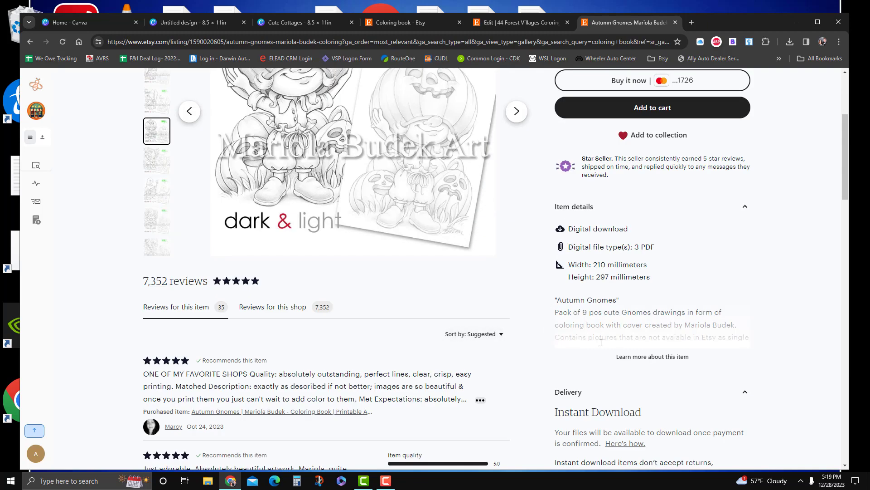
pyautogui.click(653, 357)
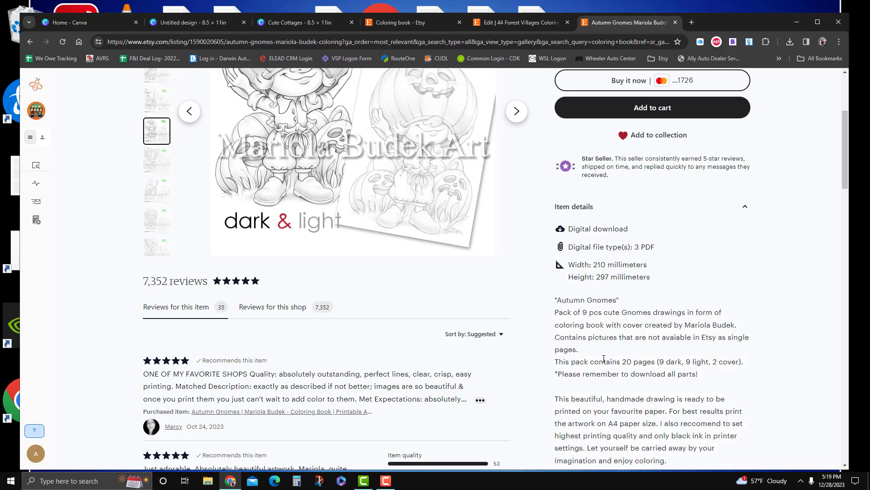
pyautogui.scroll(-1, 624, 378)
pyautogui.scroll(-2, 624, 378)
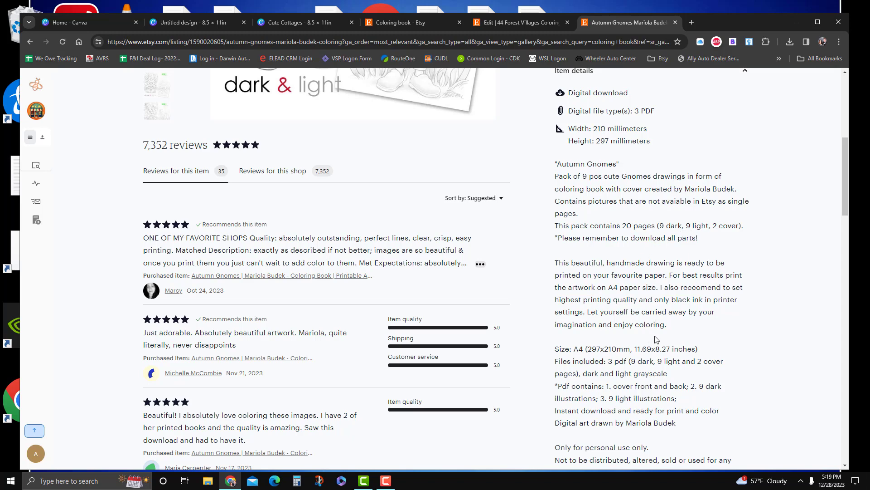
pyautogui.scroll(-1, 654, 340)
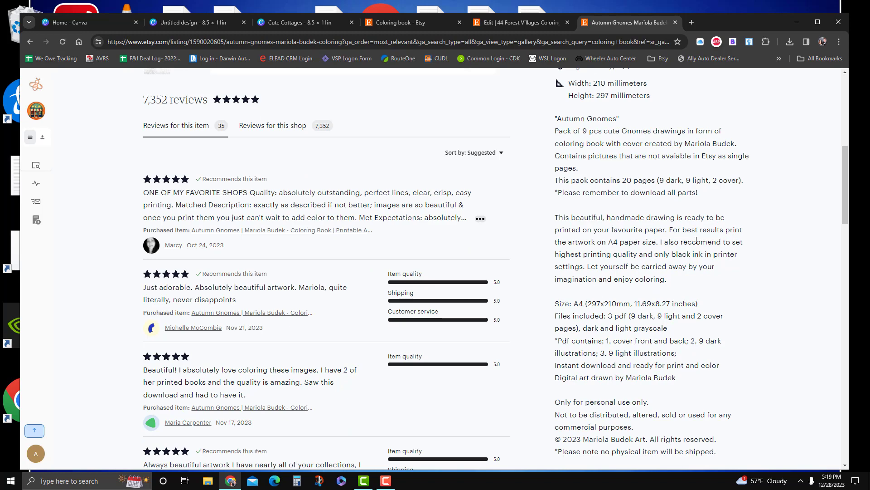
pyautogui.scroll(-1, 644, 341)
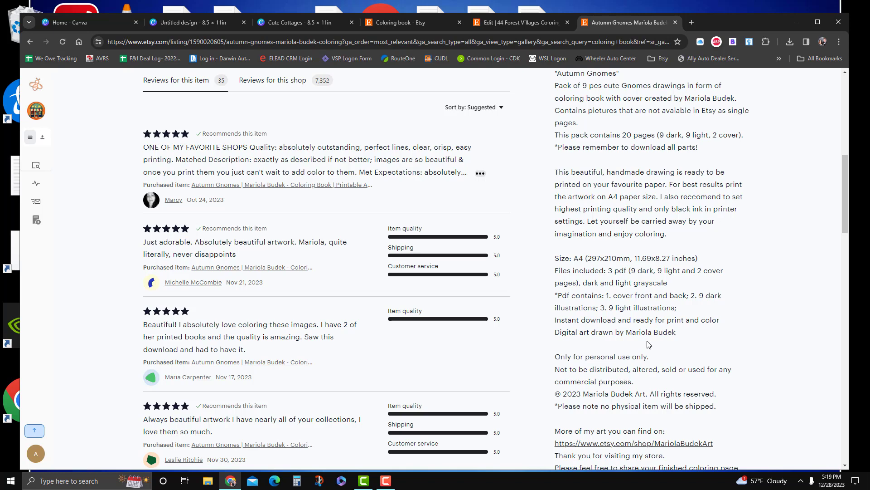
pyautogui.scroll(-1, 651, 313)
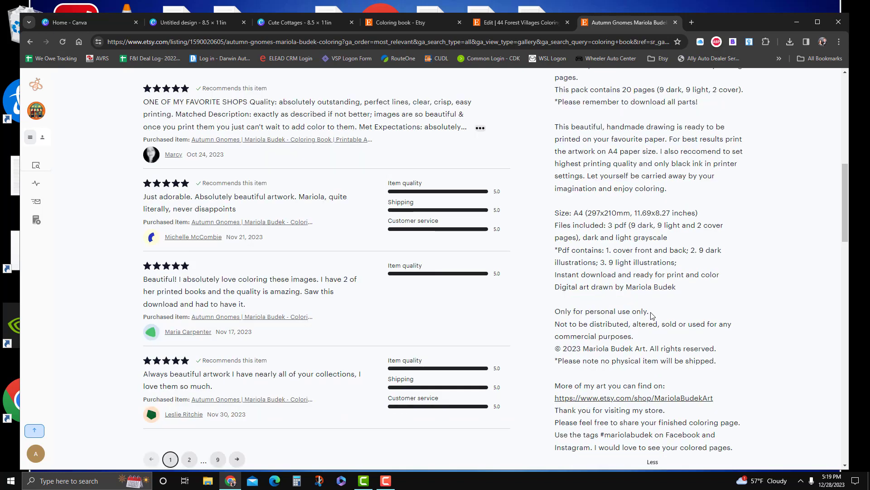
pyautogui.scroll(-1, 637, 347)
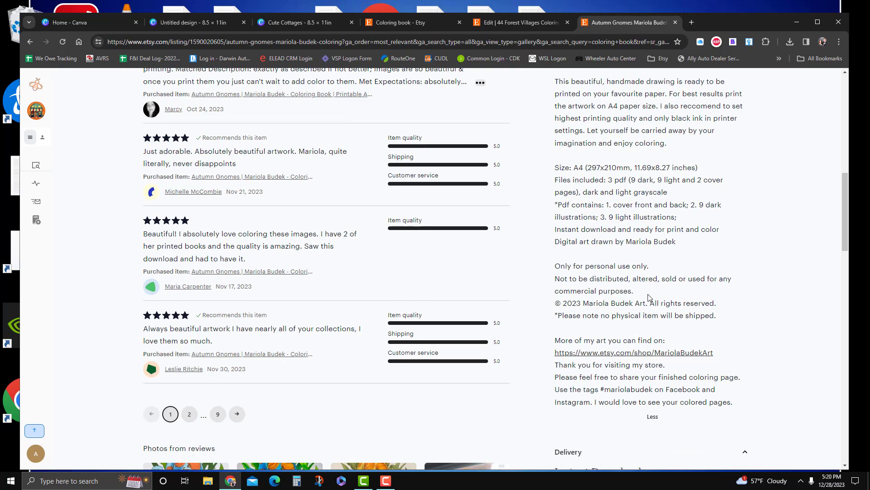
pyautogui.scroll(15, 615, 228)
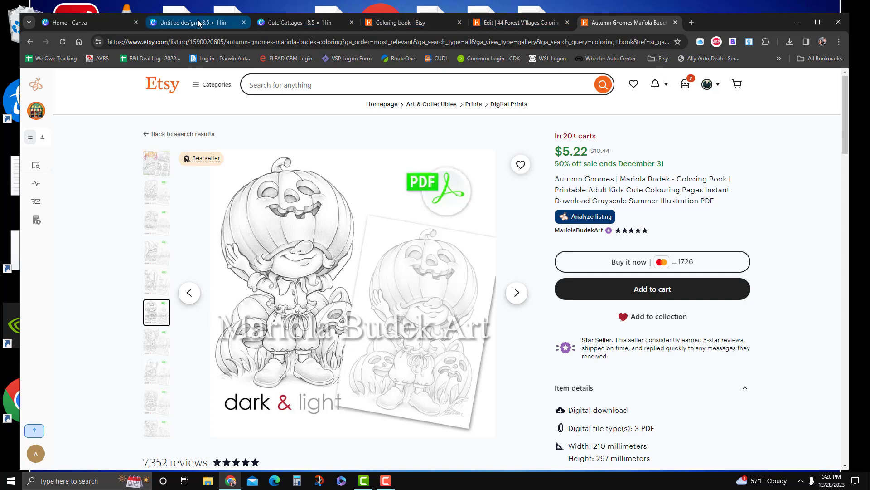
# Detach the Autumn Gnomes listing into its own browser window, narrow it and place it over the Etsy listing editor
pyautogui.click(222, 26)
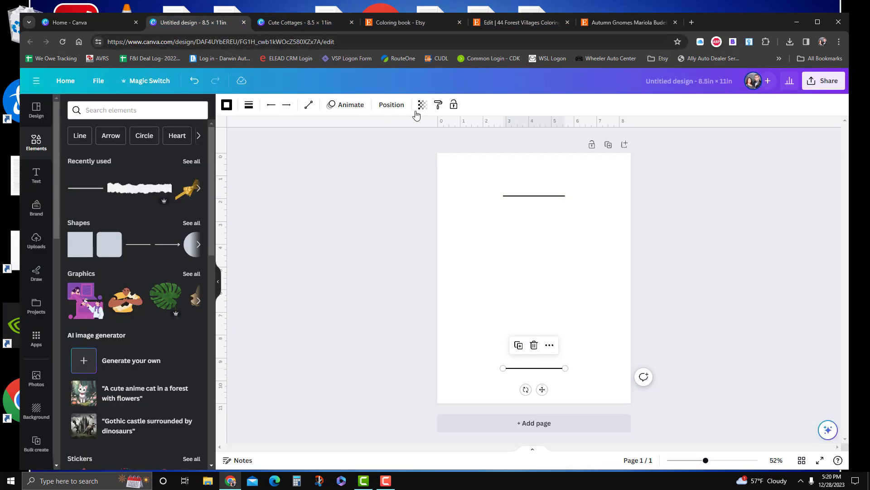
pyautogui.click(615, 24)
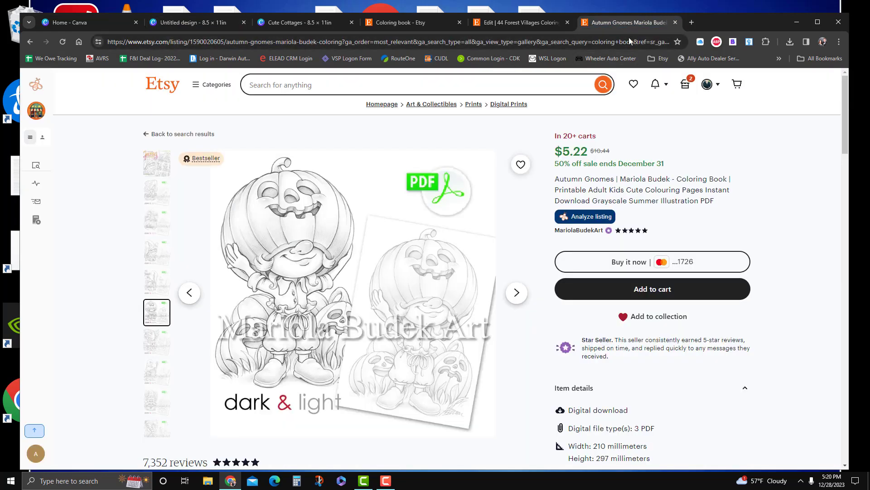
pyautogui.moveTo(629, 37); pyautogui.dragTo(548, 143)
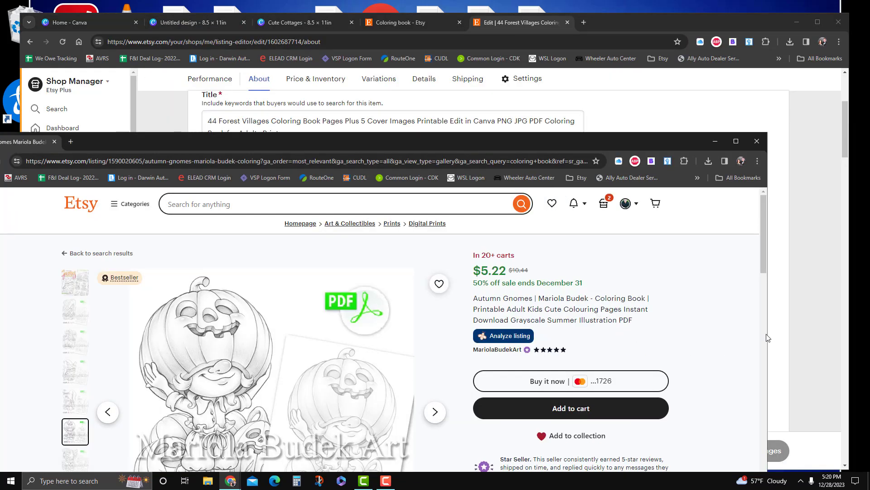
pyautogui.scroll(-8, 763, 333)
pyautogui.scroll(2, 760, 263)
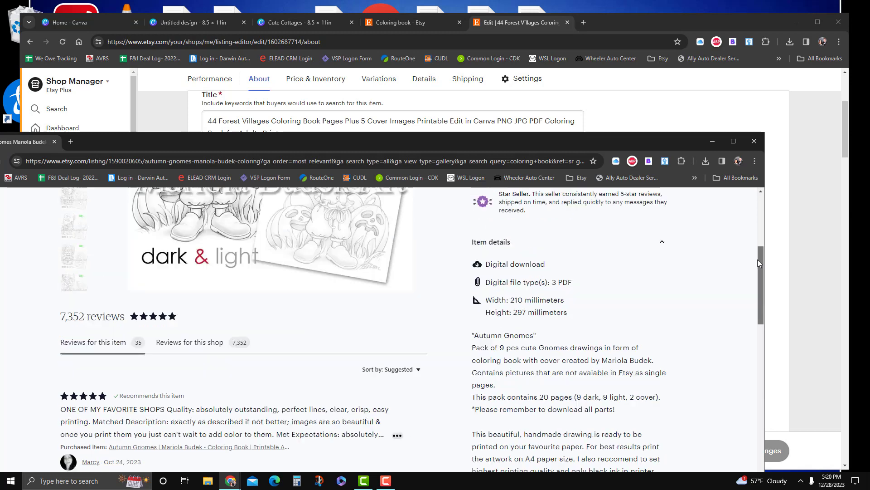
pyautogui.scroll(10, 759, 263)
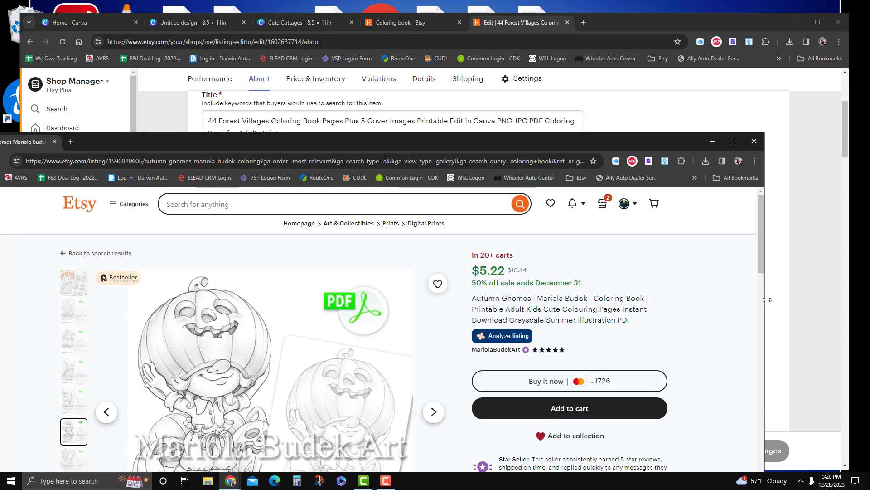
pyautogui.moveTo(765, 301); pyautogui.dragTo(448, 300)
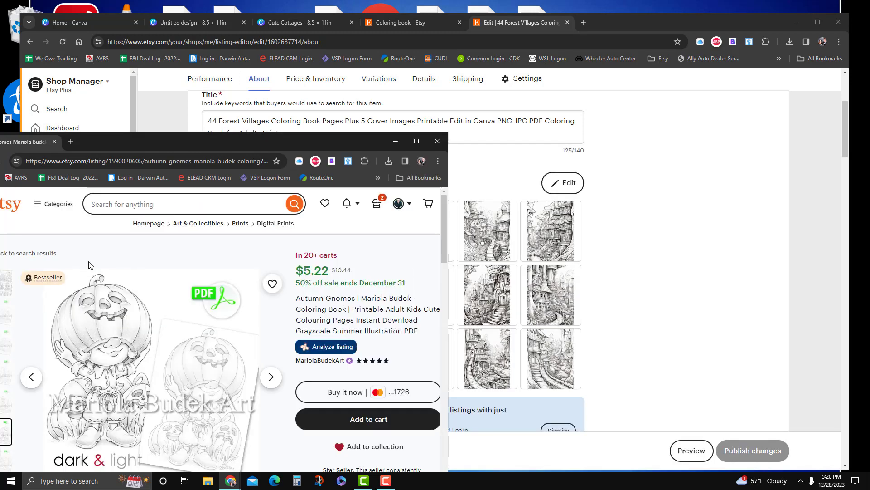
pyautogui.moveTo(213, 148); pyautogui.dragTo(498, 149)
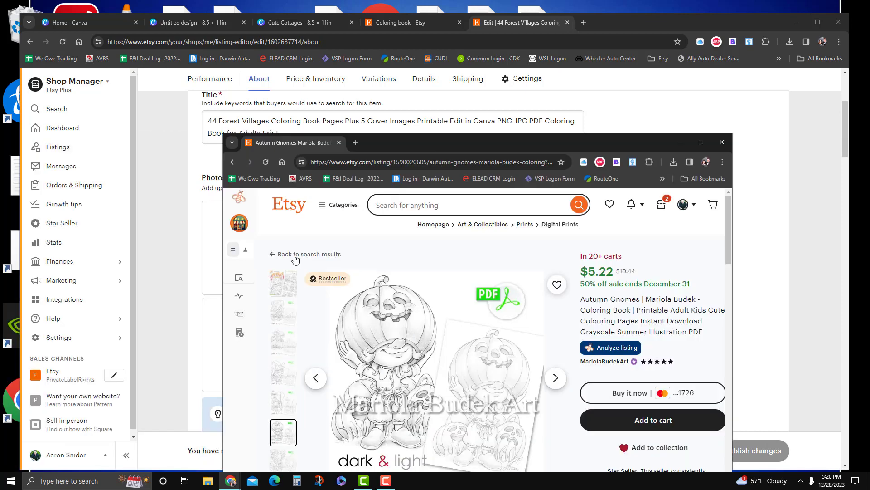
# Show the listing's first image with the cover and nine coloring pages, and skim the listing page below it
pyautogui.click(288, 285)
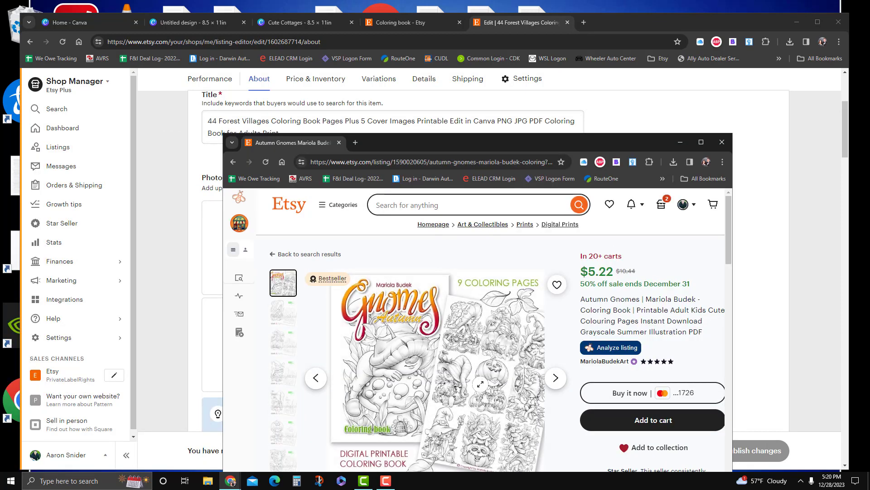
pyautogui.scroll(-1, 653, 383)
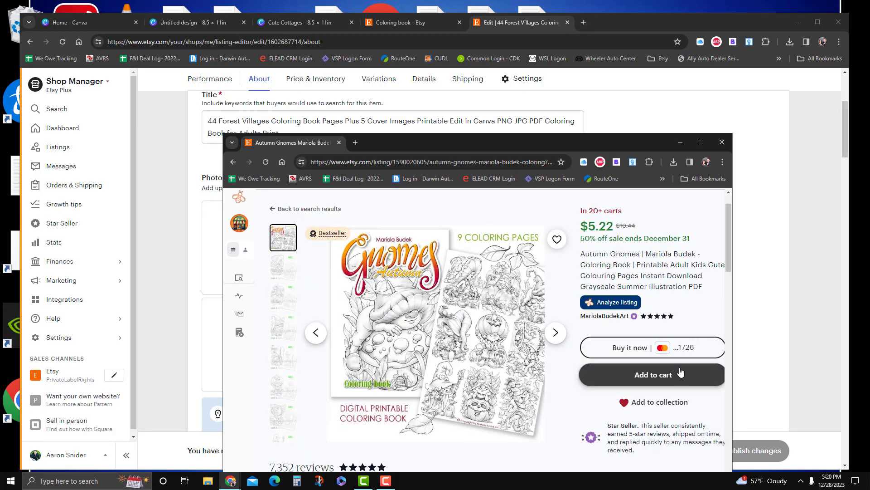
pyautogui.scroll(-1, 680, 372)
pyautogui.click(730, 343)
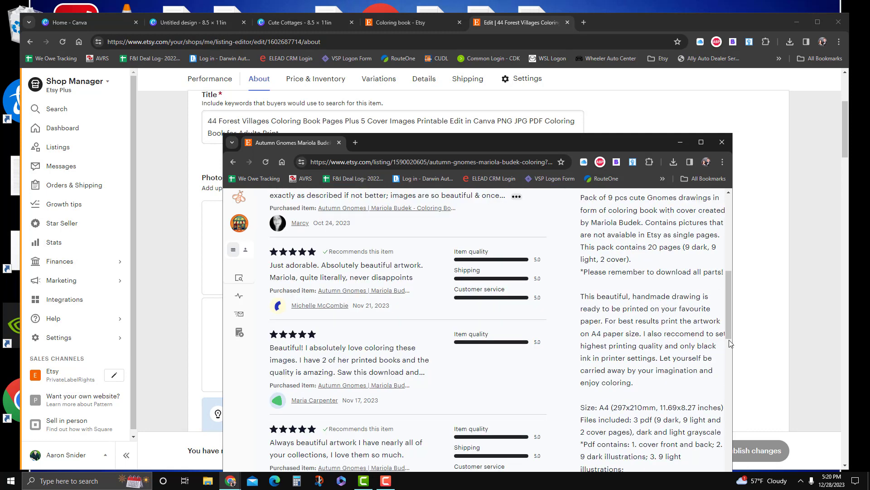
pyautogui.moveTo(730, 302); pyautogui.dragTo(730, 223)
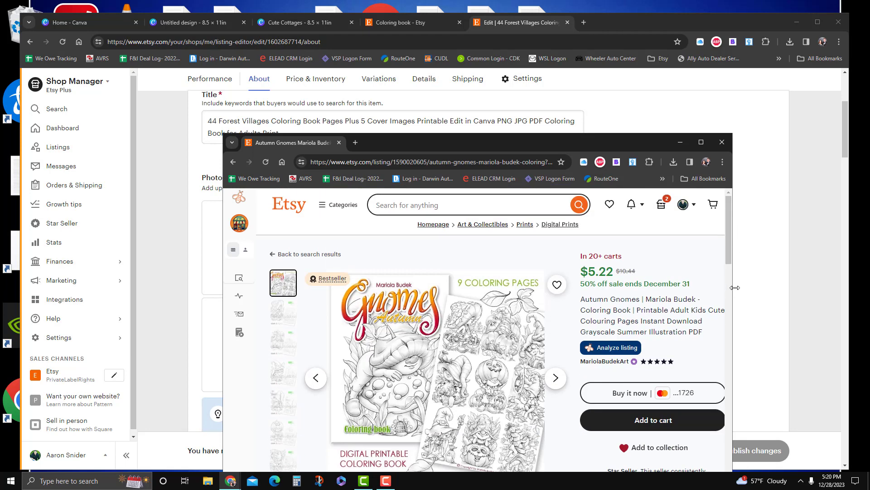
# Shrink the Autumn Gnomes window to a small size framing its main image and place it beside the Forest Villages listing photos
pyautogui.moveTo(732, 287); pyautogui.dragTo(556, 288)
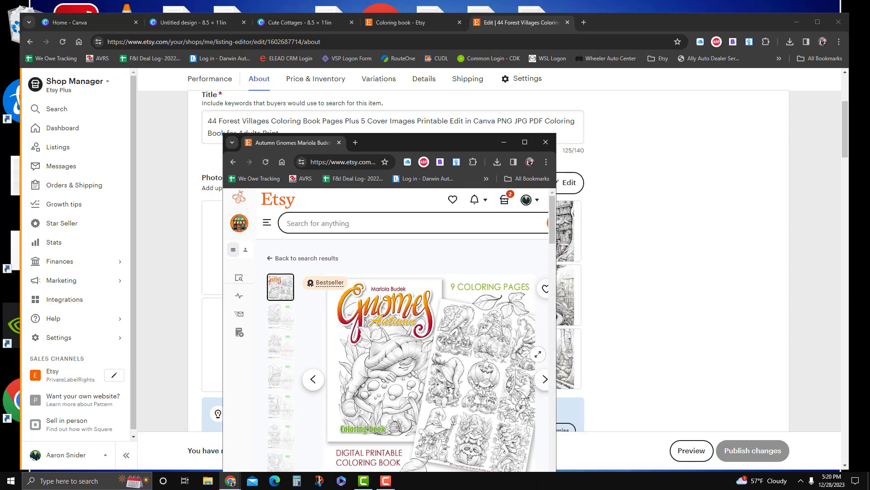
pyautogui.moveTo(558, 347); pyautogui.dragTo(450, 347)
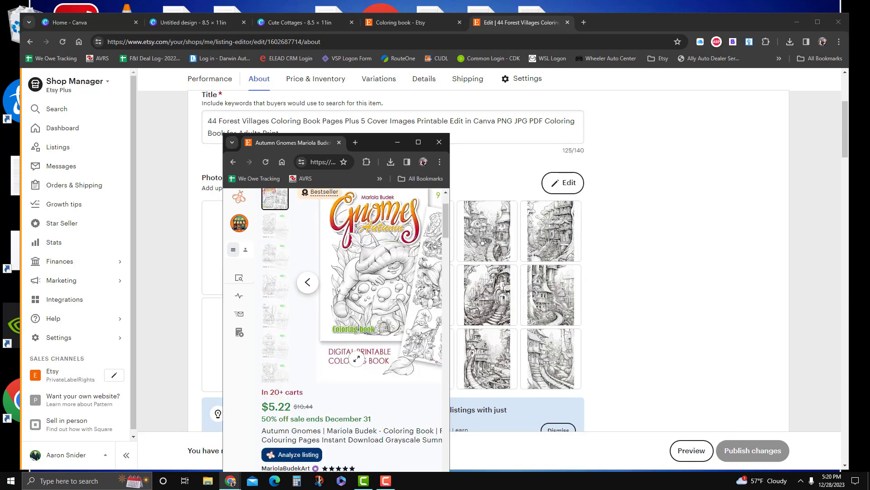
pyautogui.moveTo(384, 142); pyautogui.dragTo(404, 28)
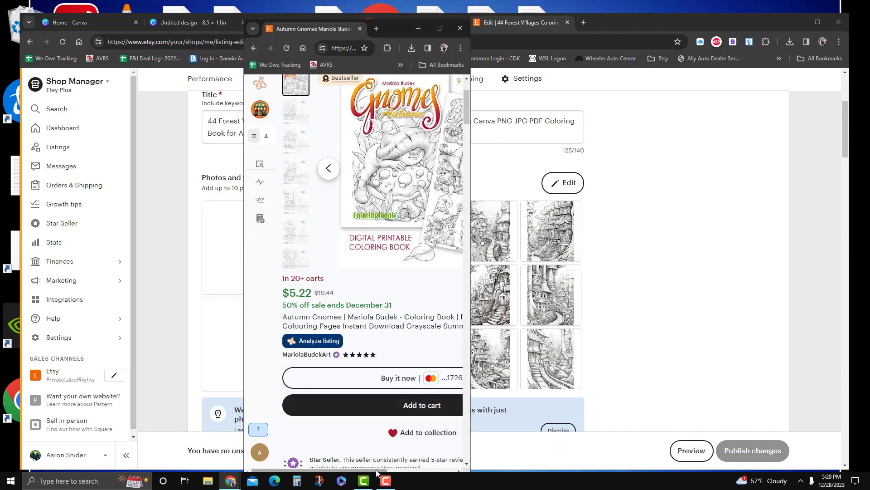
pyautogui.moveTo(381, 471); pyautogui.dragTo(406, 473)
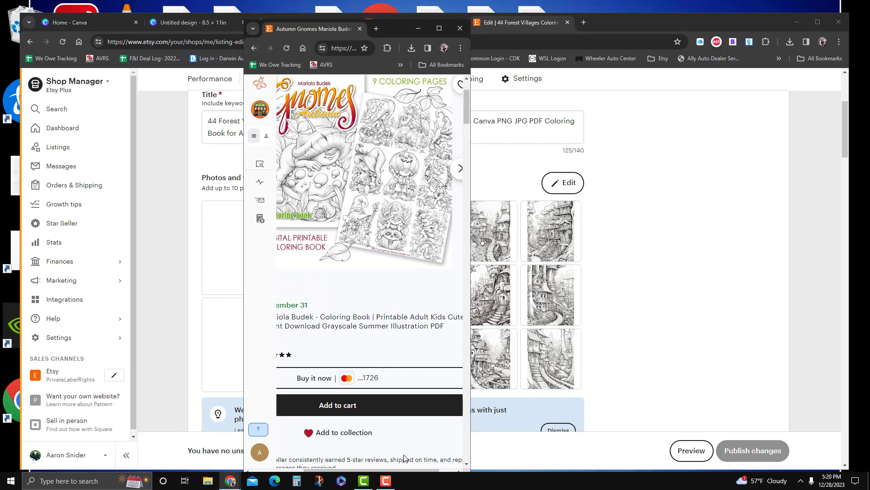
pyautogui.moveTo(393, 29); pyautogui.dragTo(393, 15)
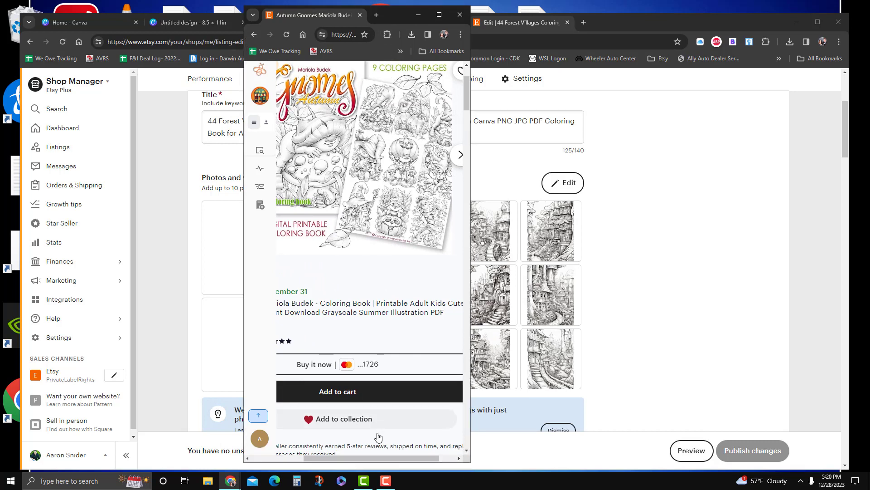
pyautogui.moveTo(380, 463); pyautogui.dragTo(381, 261)
pyautogui.moveTo(389, 14); pyautogui.dragTo(732, 98)
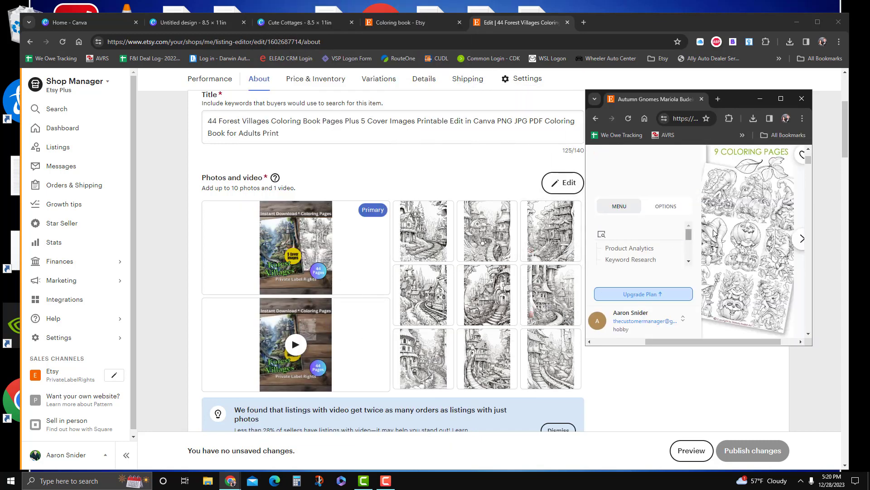
# Widen the Autumn Gnomes window until it frames the listing's whole main image
pyautogui.moveTo(814, 251); pyautogui.dragTo(834, 251)
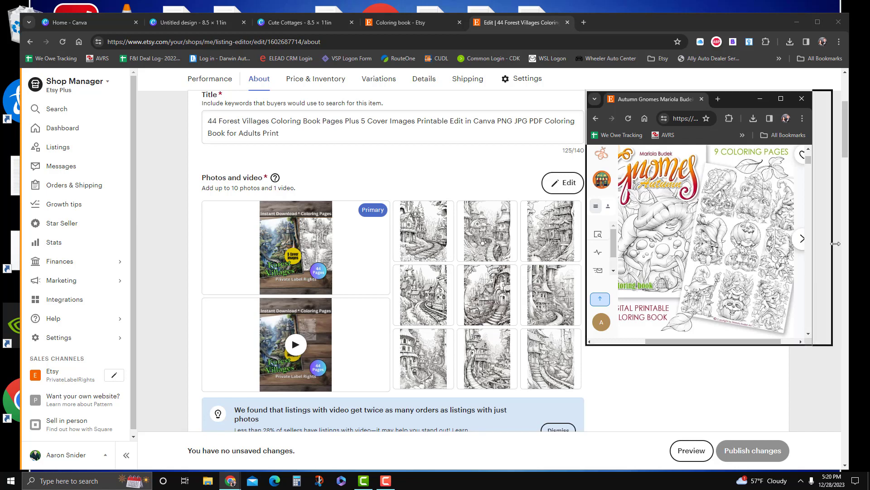
pyautogui.moveTo(711, 343); pyautogui.dragTo(698, 342)
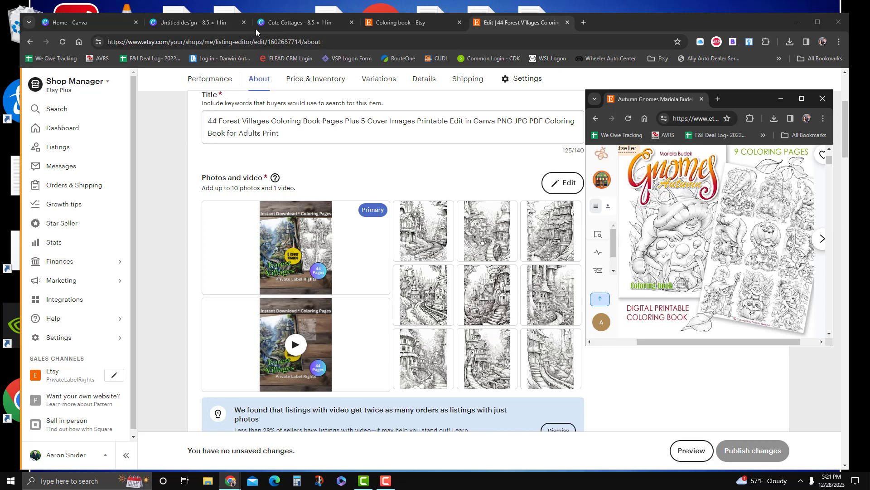
# Switch to the untitled 8.5 × 11 in Canva design and open the title folder inside the villages folder
pyautogui.click(199, 22)
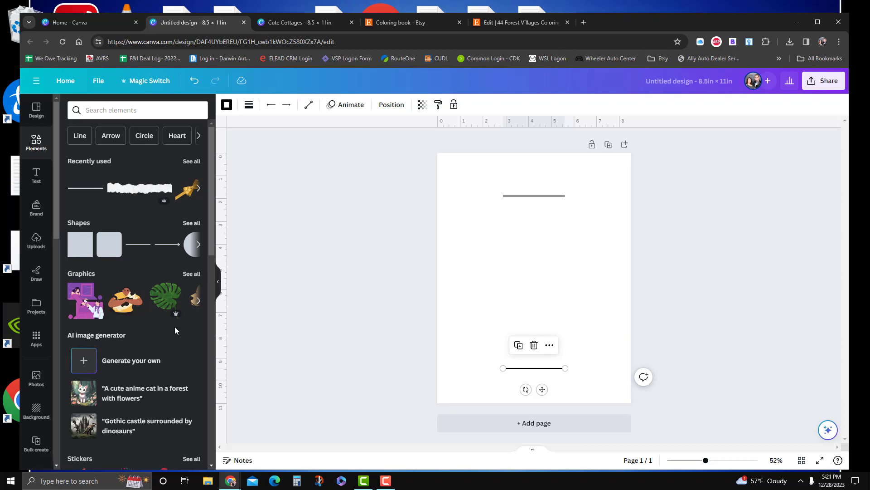
pyautogui.scroll(-10, 46, 295)
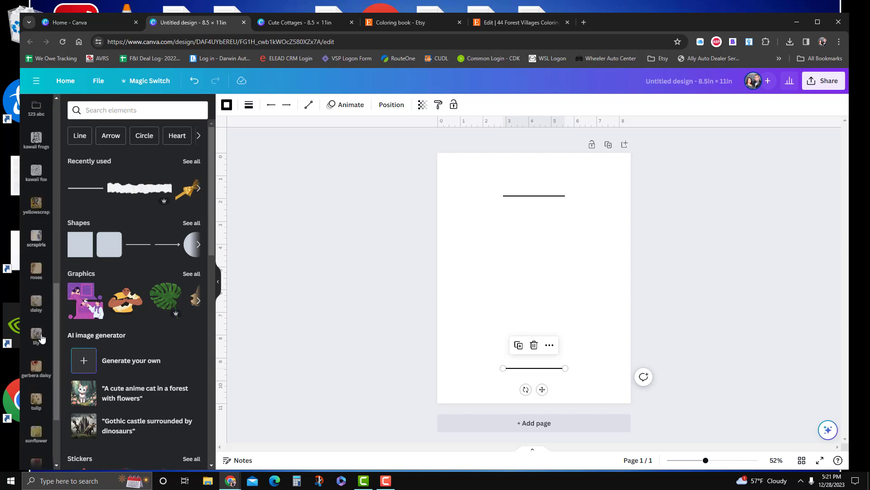
pyautogui.scroll(-3, 41, 338)
pyautogui.click(37, 451)
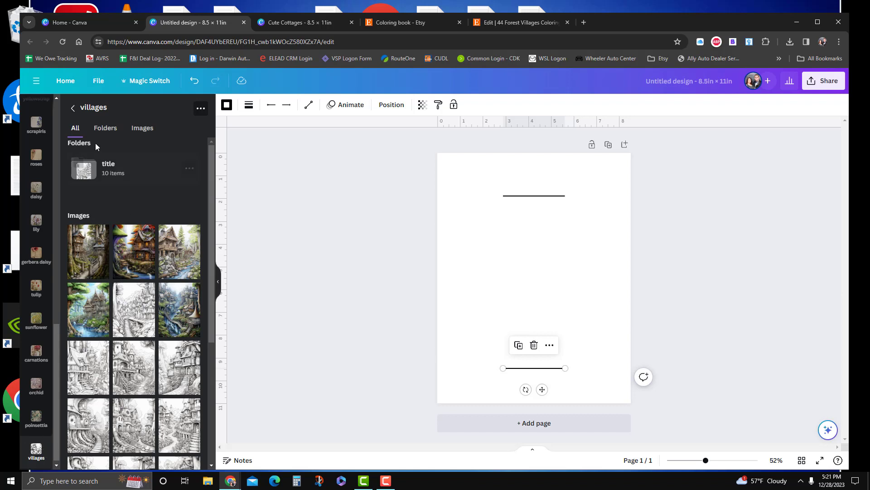
pyautogui.click(97, 181)
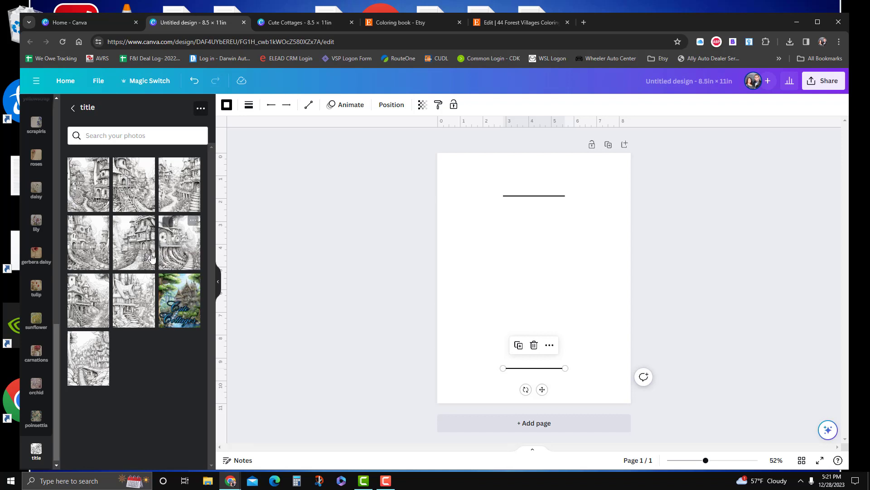
# Add a village house coloring page from the folder, tilt it slightly counterclockwise and place it against the page's left edge
pyautogui.moveTo(145, 251); pyautogui.dragTo(574, 323)
pyautogui.moveTo(521, 344); pyautogui.dragTo(531, 343)
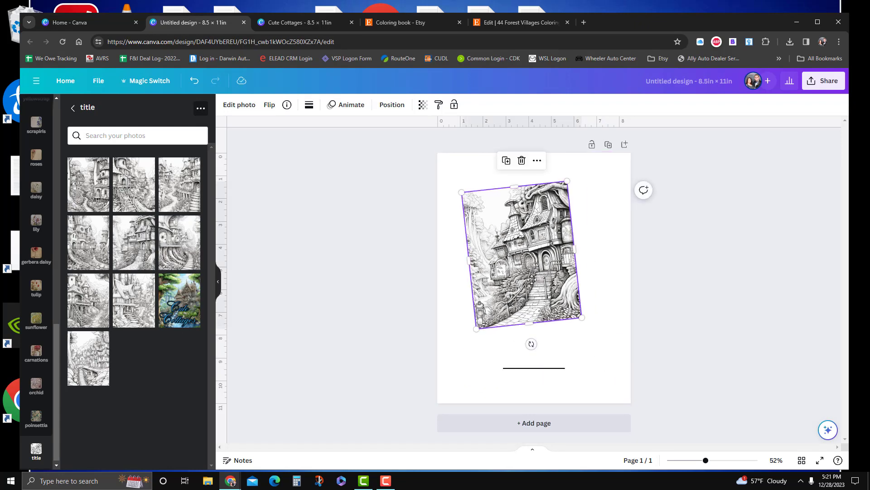
pyautogui.moveTo(537, 272); pyautogui.dragTo(504, 285)
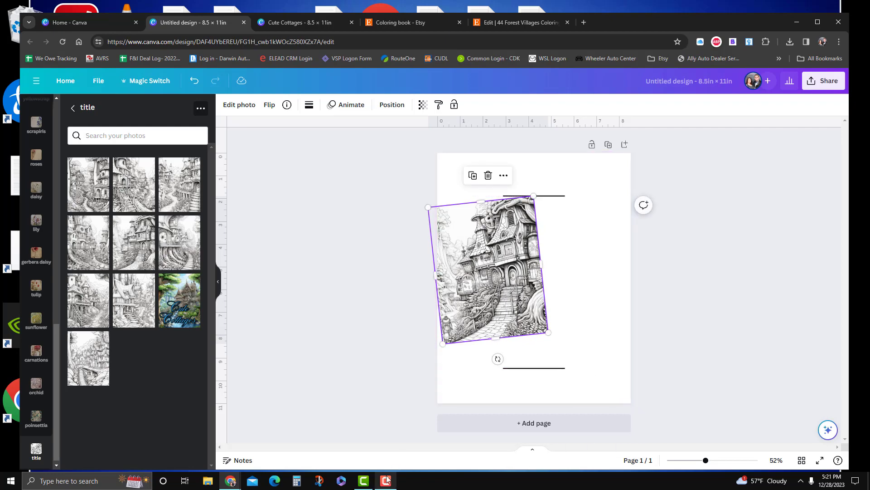
# Bring the Autumn Gnomes window forward for comparison and place it to the right of the Canva page
pyautogui.click(239, 480)
pyautogui.click(279, 444)
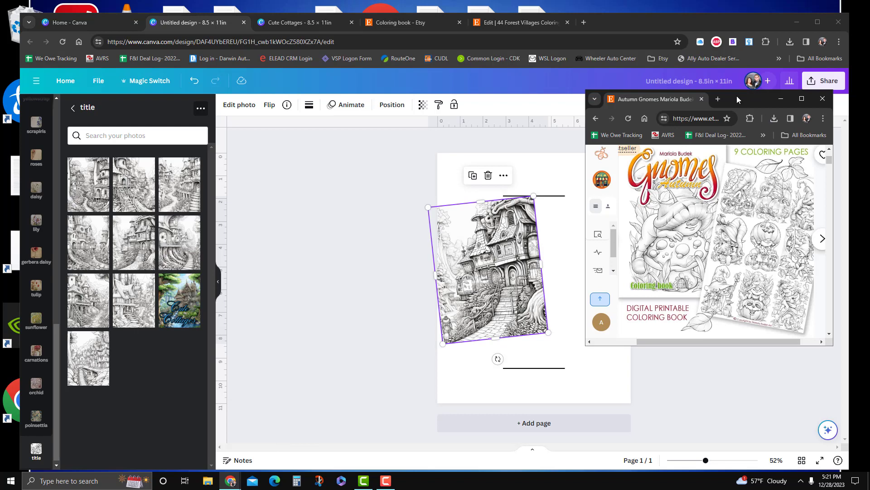
pyautogui.moveTo(737, 96); pyautogui.dragTo(251, 111)
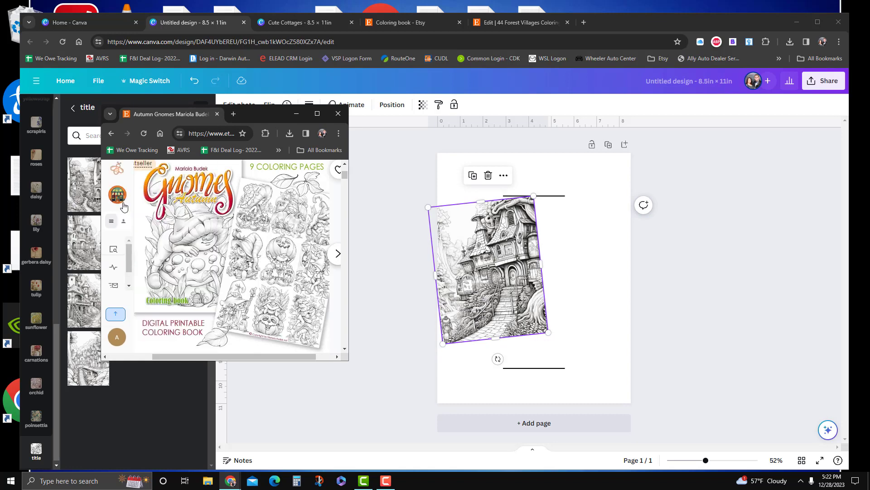
pyautogui.moveTo(254, 113); pyautogui.dragTo(775, 146)
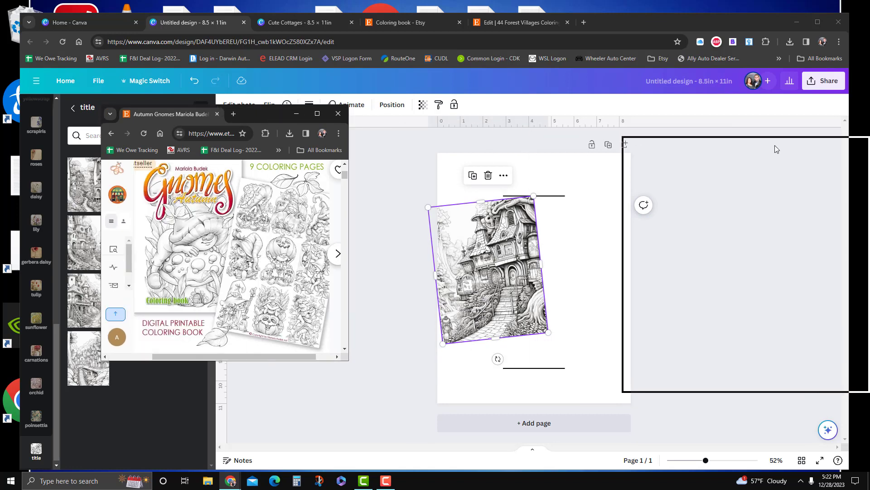
# Add a subheading to the page and replace its text with "Coloring Book"
pyautogui.scroll(8, 37, 173)
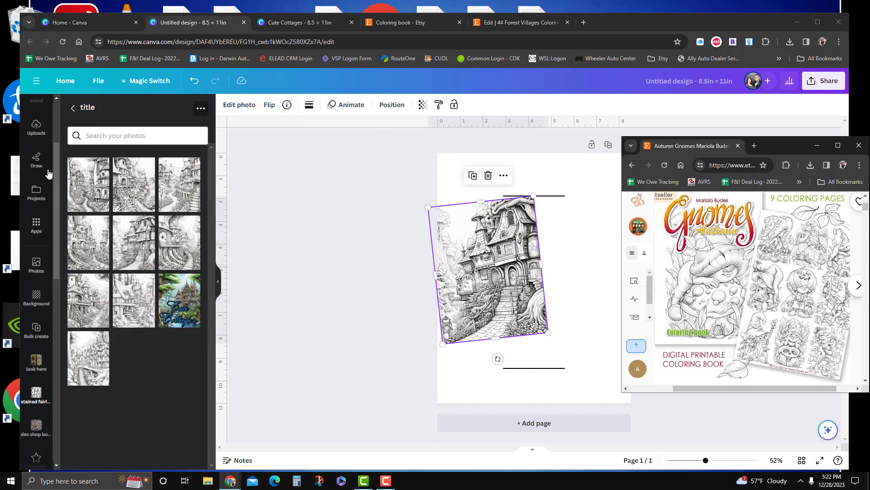
pyautogui.click(36, 173)
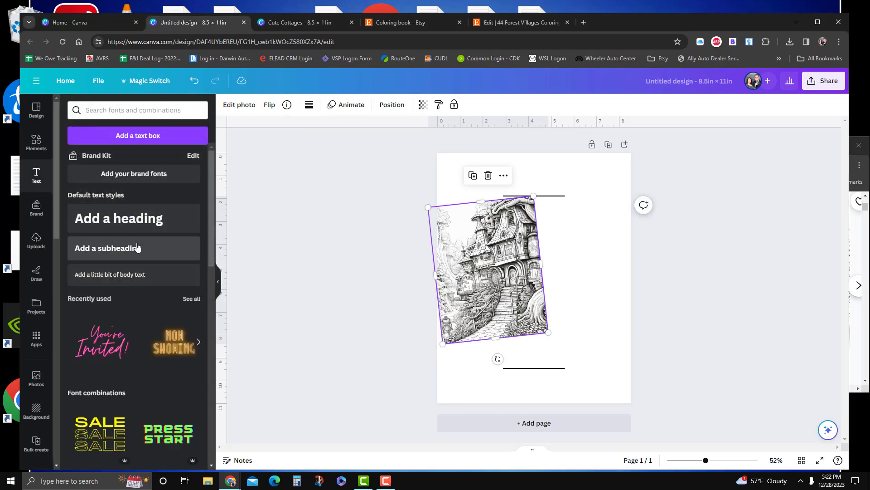
pyautogui.click(137, 247)
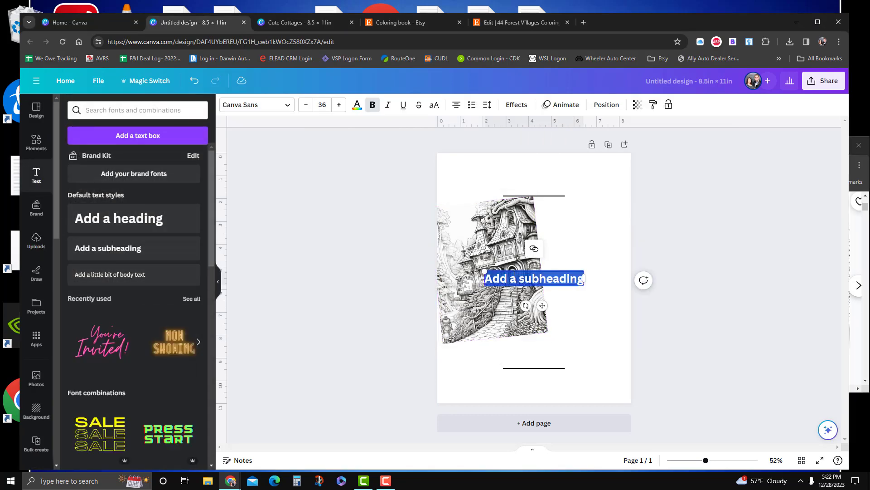
pyautogui.doubleClick(520, 279)
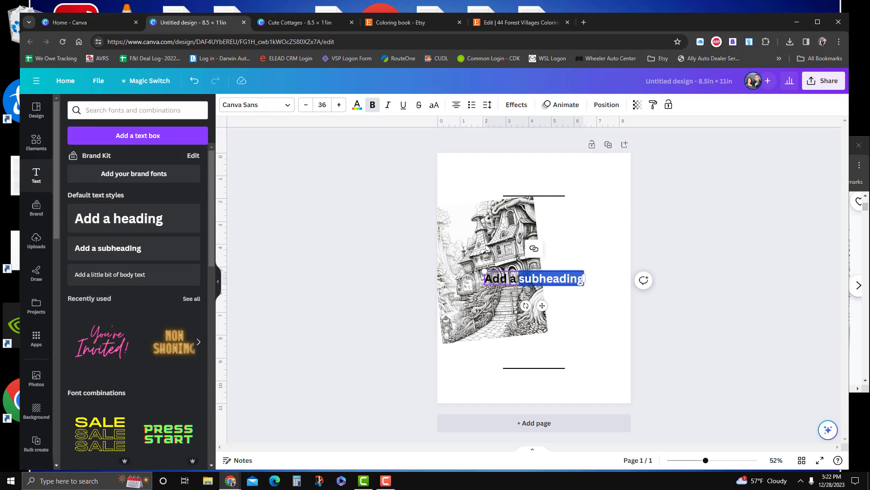
pyautogui.tripleClick(518, 278)
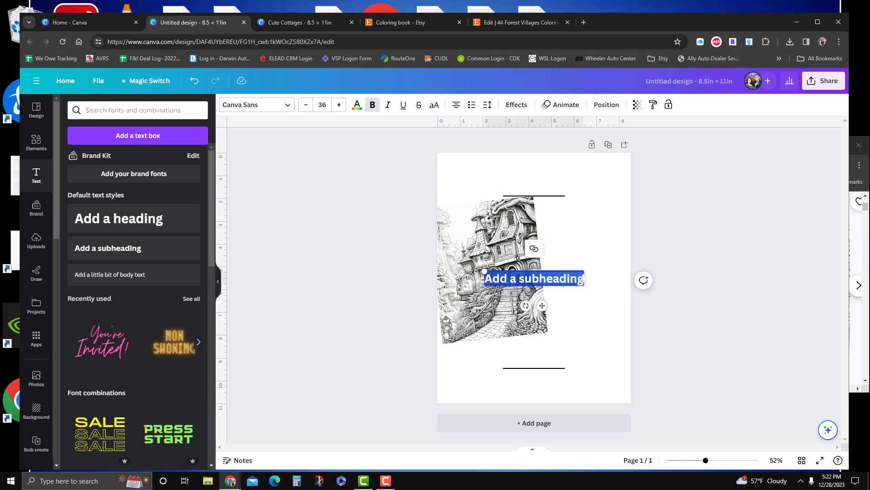
pyautogui.write('Col')
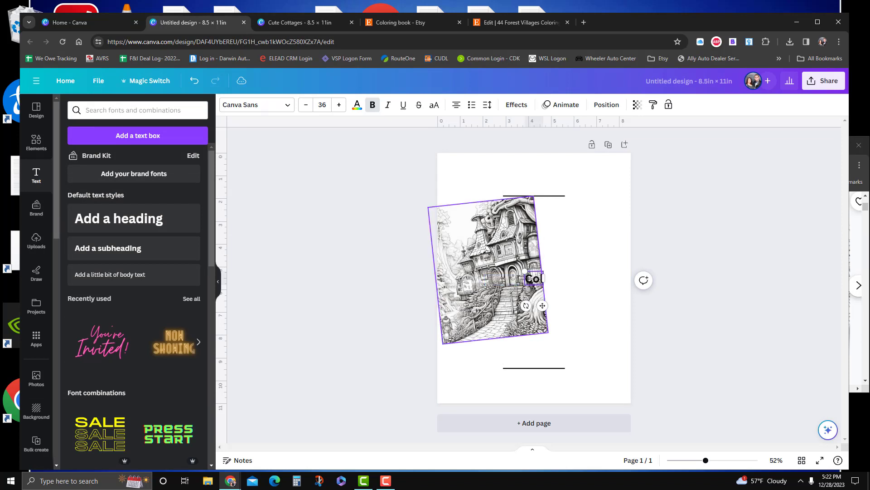
pyautogui.write('oring Book')
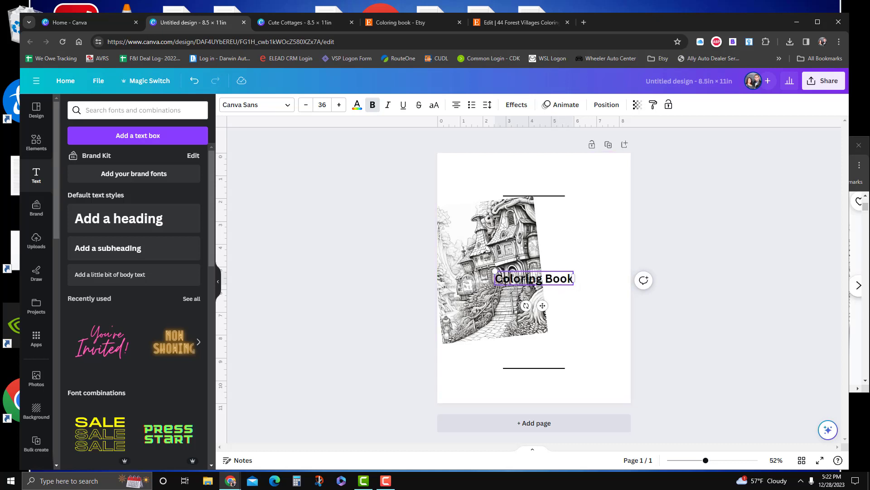
# Shrink the "Coloring Book" text to size 21.8 and color it light green
pyautogui.moveTo(495, 269); pyautogui.dragTo(526, 277)
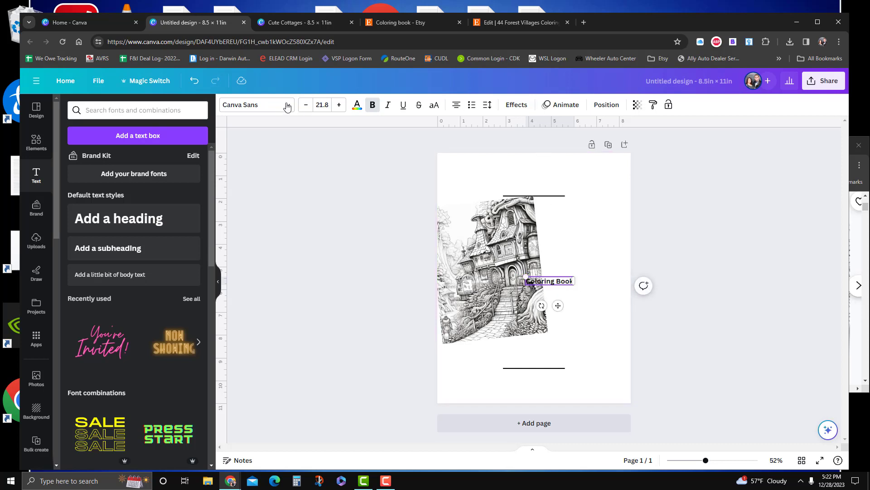
pyautogui.click(357, 106)
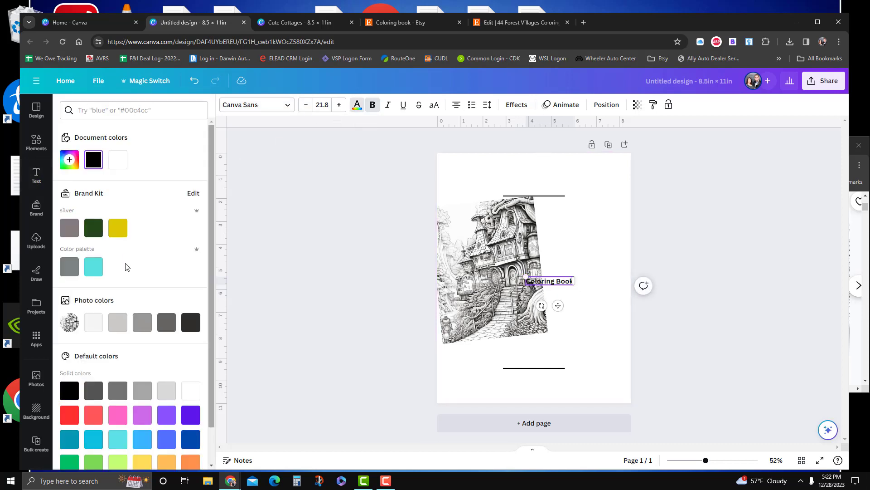
pyautogui.scroll(-1, 143, 374)
pyautogui.click(118, 424)
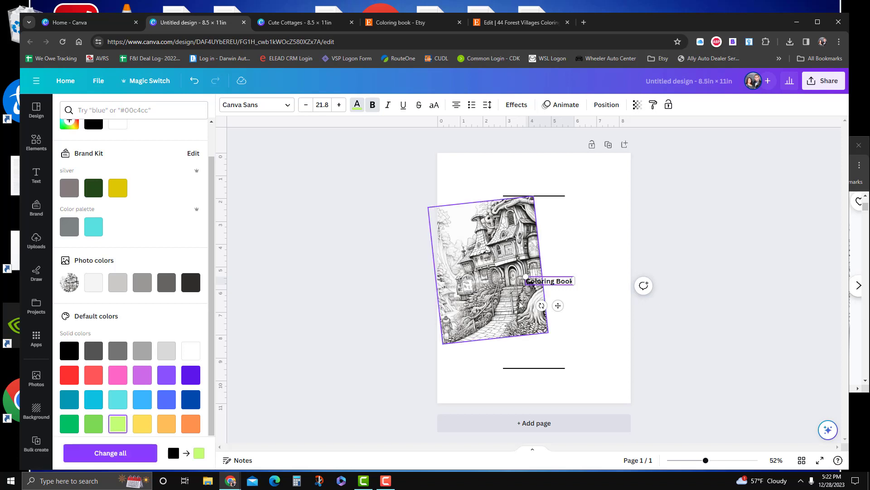
pyautogui.doubleClick(562, 280)
pyautogui.click(118, 423)
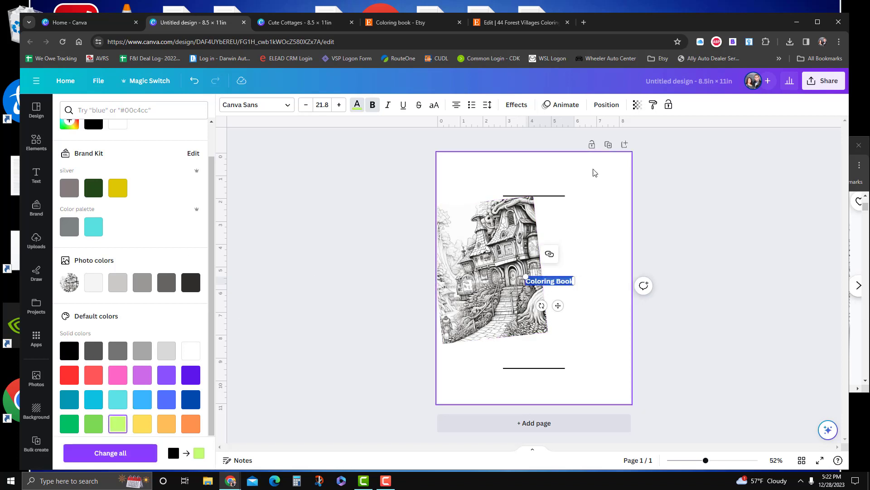
# Apply a white Outline effect with thickness 90 to the "Coloring Book" text
pyautogui.click(517, 105)
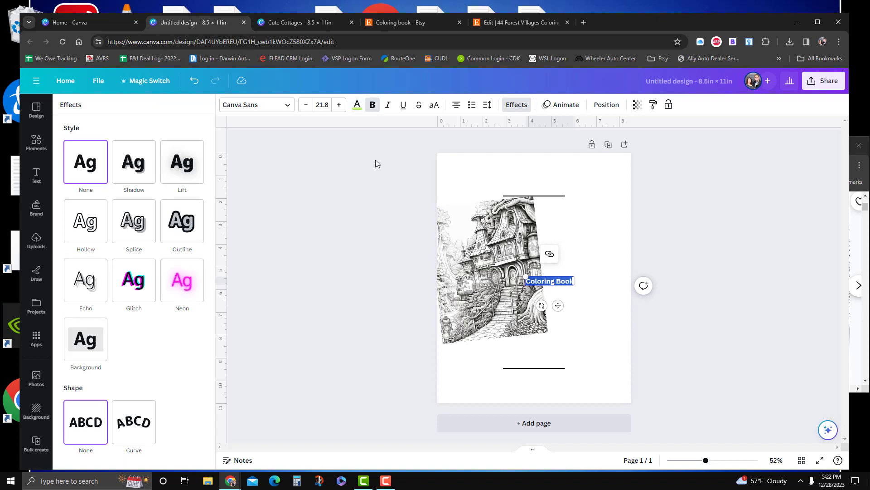
pyautogui.click(181, 220)
pyautogui.click(190, 288)
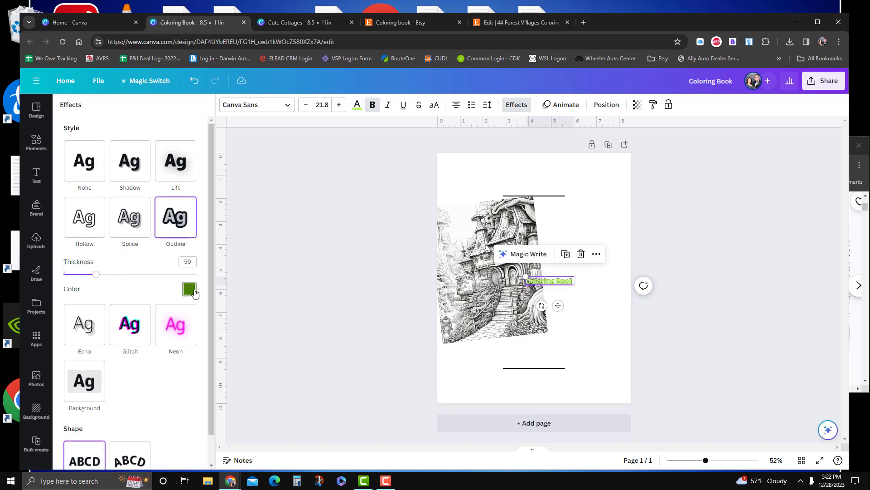
pyautogui.scroll(-3, 92, 423)
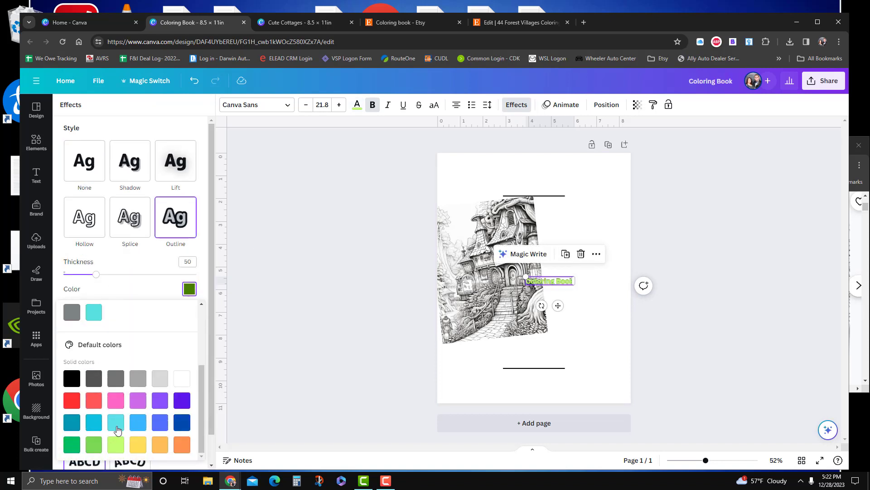
pyautogui.click(182, 378)
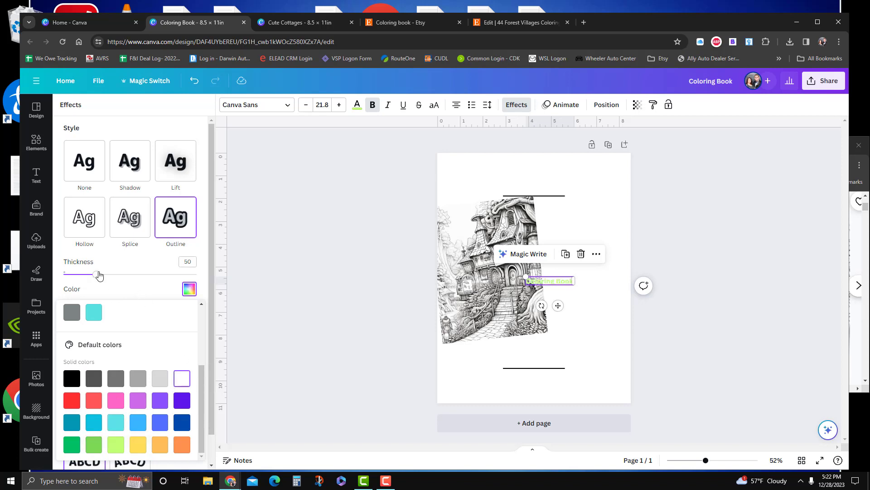
pyautogui.moveTo(98, 275); pyautogui.dragTo(122, 274)
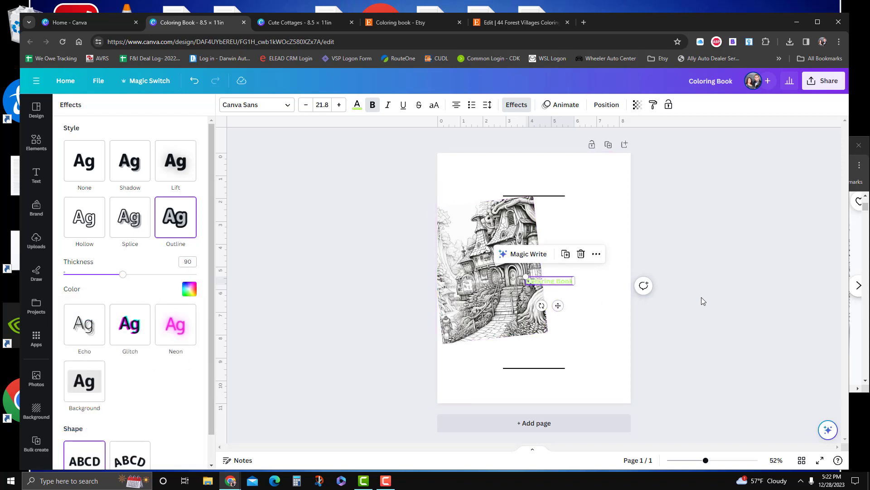
pyautogui.click(701, 298)
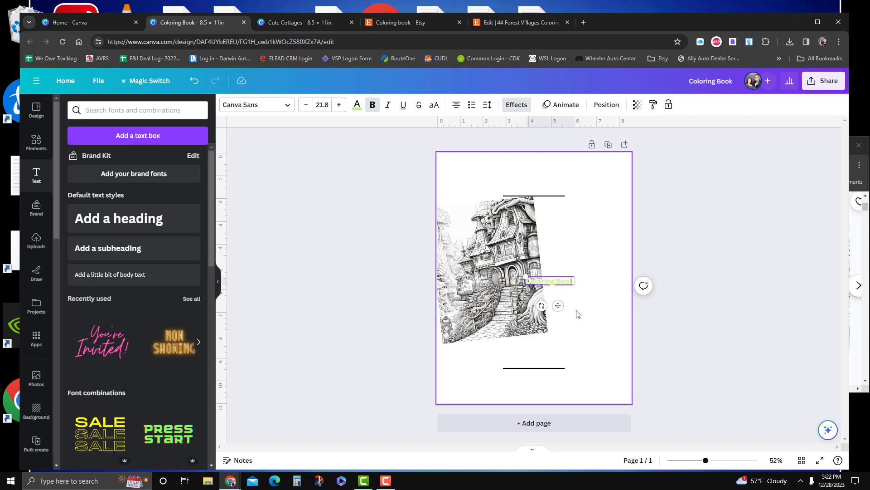
# Place the "Coloring Book" text on the drawing's lower-left corner, tilted to match it, and enlarge it to size 29.1
pyautogui.moveTo(558, 305); pyautogui.dragTo(466, 351)
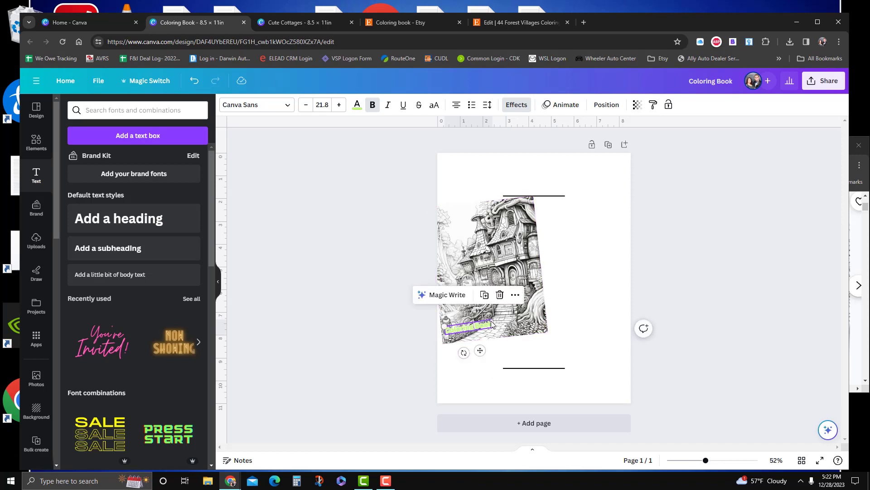
pyautogui.moveTo(439, 325); pyautogui.dragTo(428, 324)
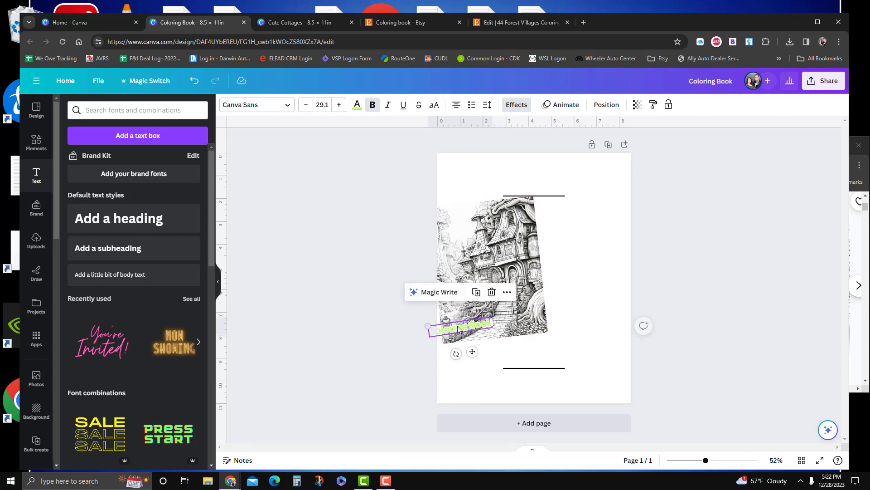
pyautogui.moveTo(486, 327); pyautogui.dragTo(494, 326)
pyautogui.click(575, 345)
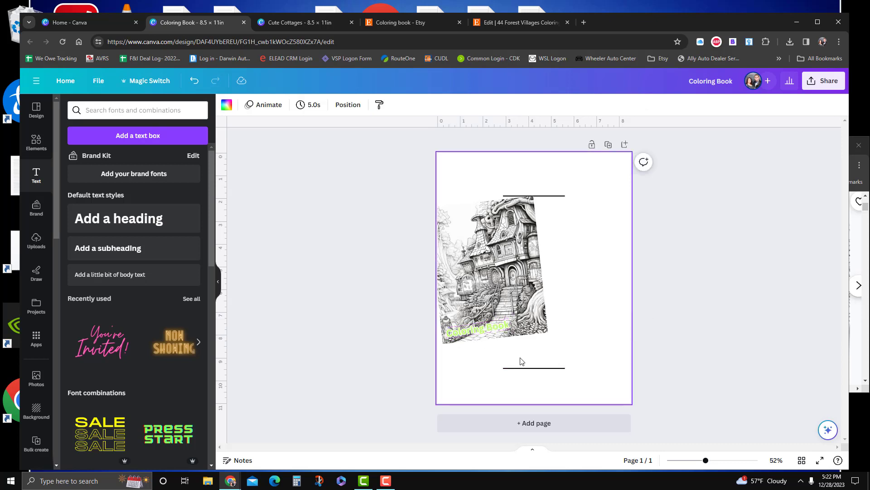
# Change the "Coloring Book" text color to the darker solid green
pyautogui.click(476, 334)
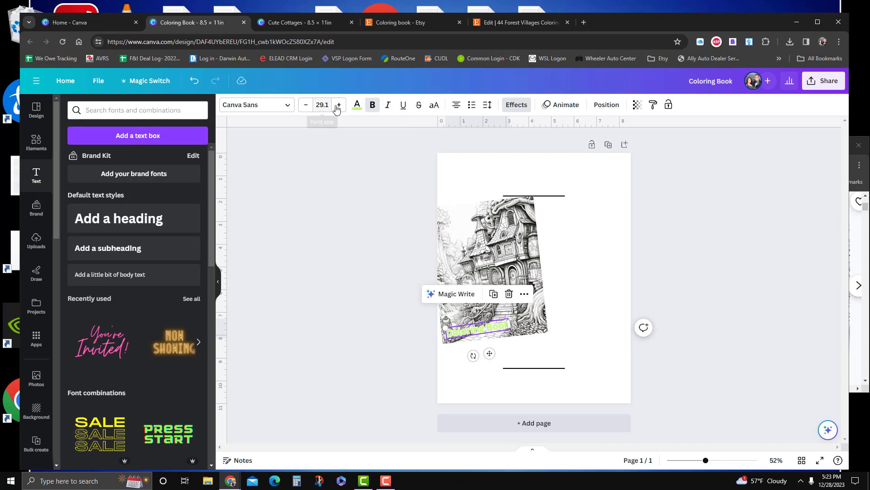
pyautogui.click(357, 104)
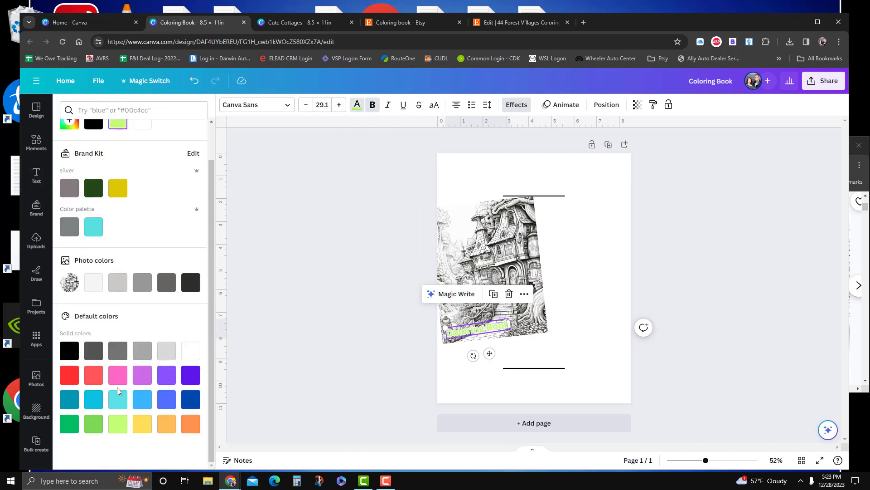
pyautogui.click(69, 424)
pyautogui.press('Escape')
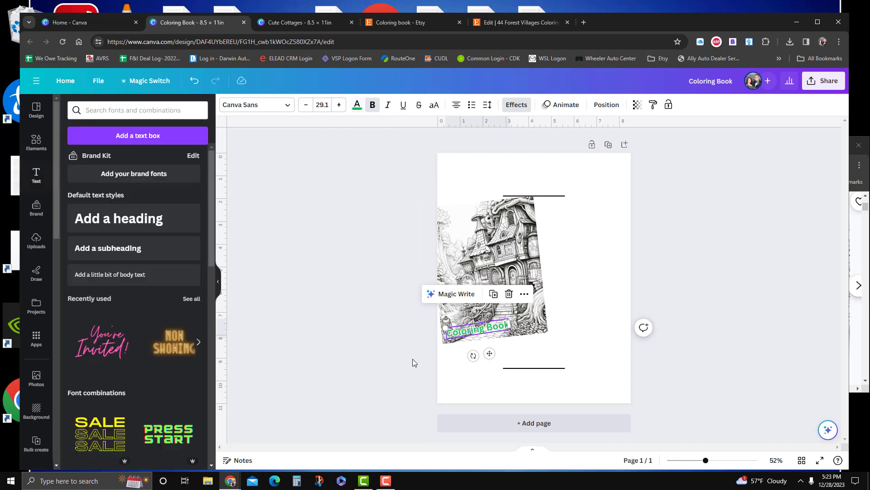
# Set the "Coloring Book" text on the drawing in Cardo and widen its box so it fits on one tilted line
pyautogui.click(270, 111)
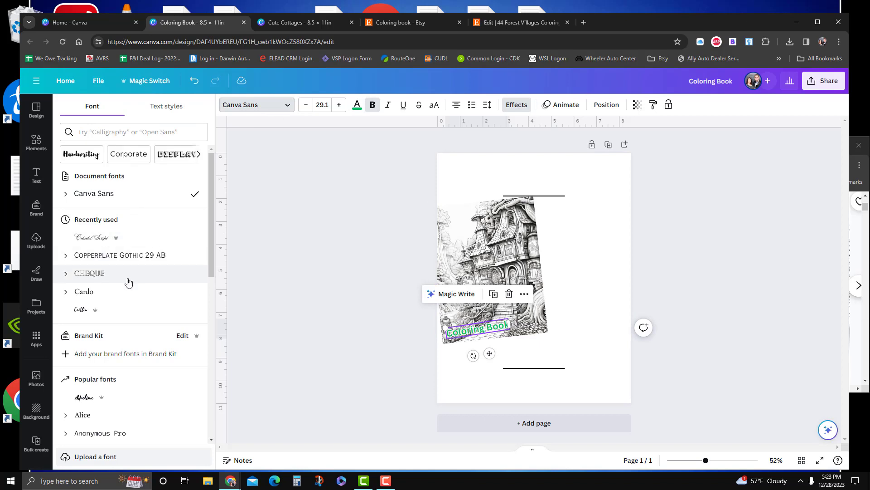
pyautogui.click(111, 295)
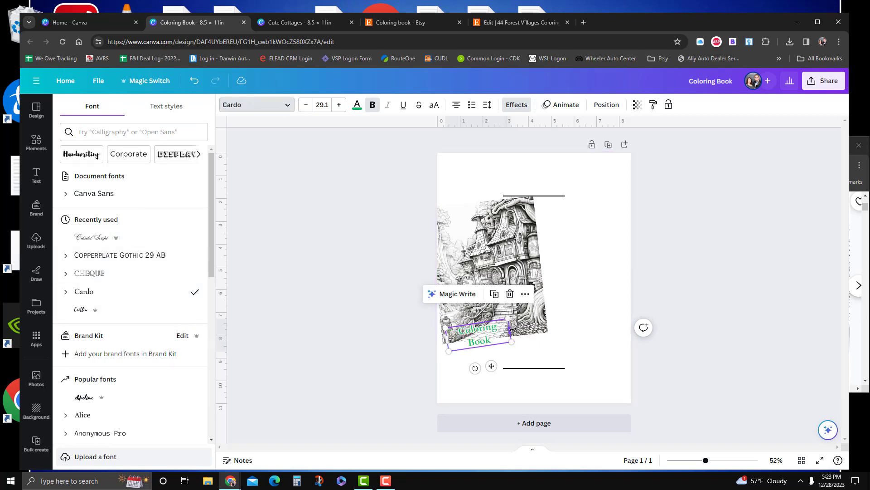
pyautogui.moveTo(513, 328); pyautogui.dragTo(543, 326)
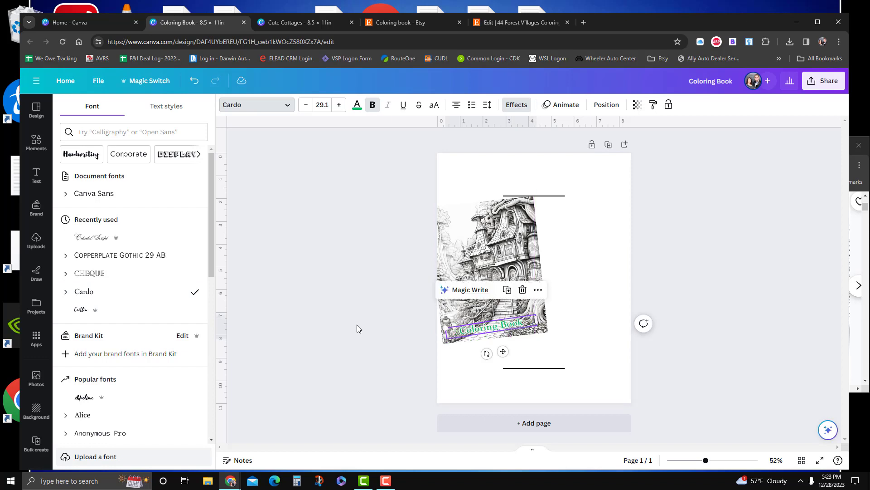
pyautogui.click(357, 324)
pyautogui.click(383, 327)
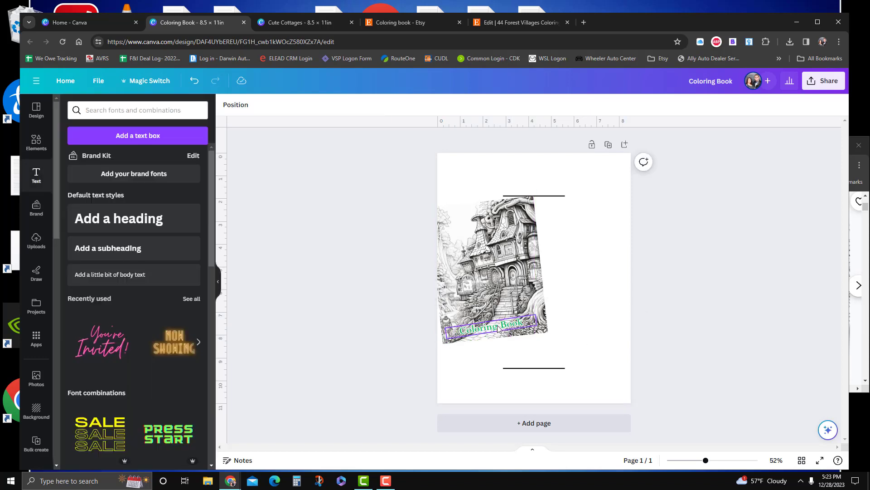
pyautogui.moveTo(497, 328); pyautogui.dragTo(499, 330)
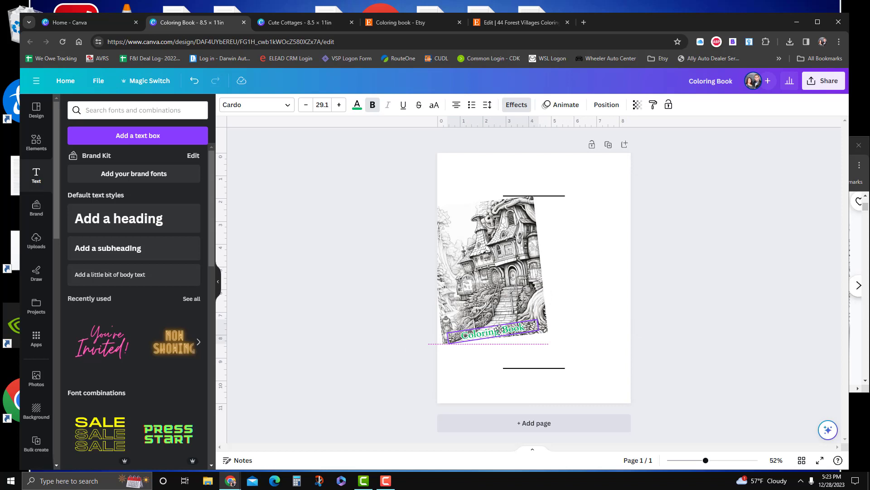
pyautogui.click(364, 338)
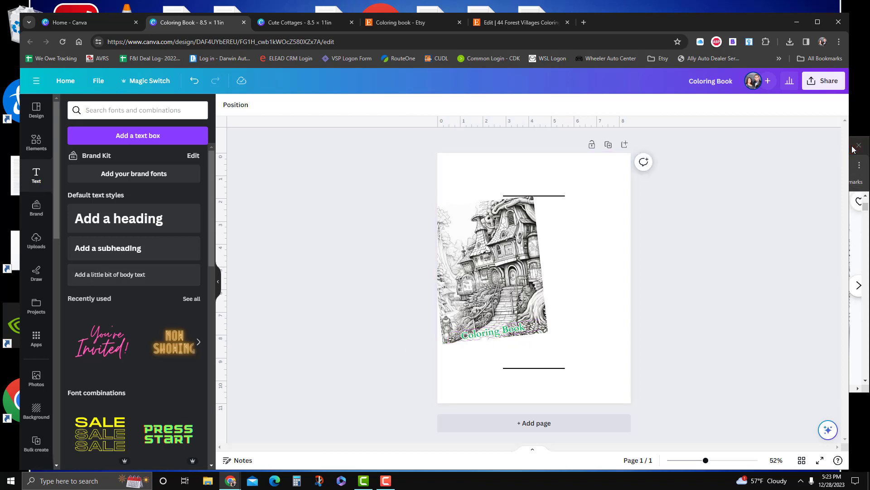
# Check the caption under the Autumn Gnomes listing's cover and add a body text box to the page
pyautogui.click(866, 247)
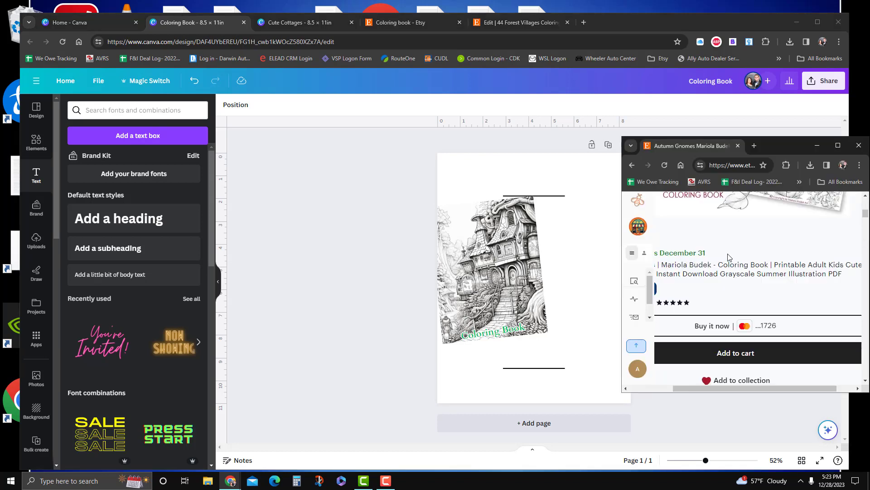
pyautogui.scroll(3, 728, 256)
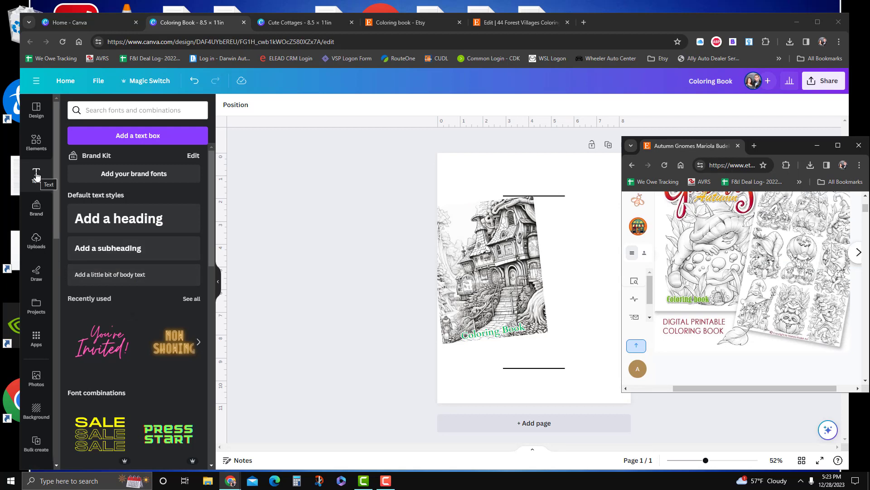
pyautogui.click(117, 274)
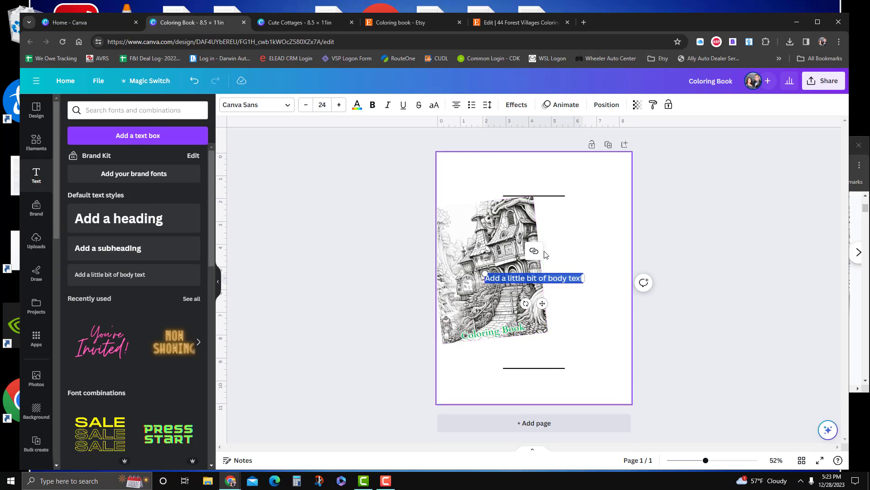
pyautogui.click(863, 337)
pyautogui.scroll(5, 813, 346)
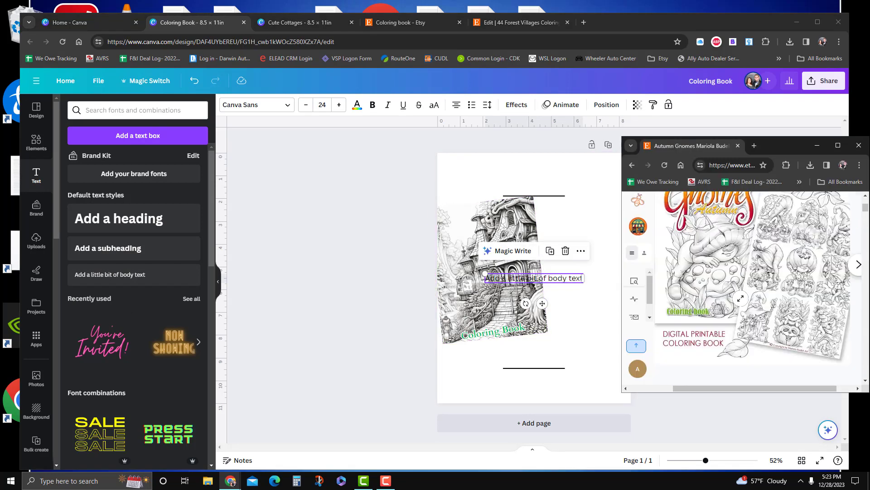
# Replace the body placeholder with "Digital Printable" and "Coloring Book" on two lines and place it just below the drawing
pyautogui.doubleClick(522, 281)
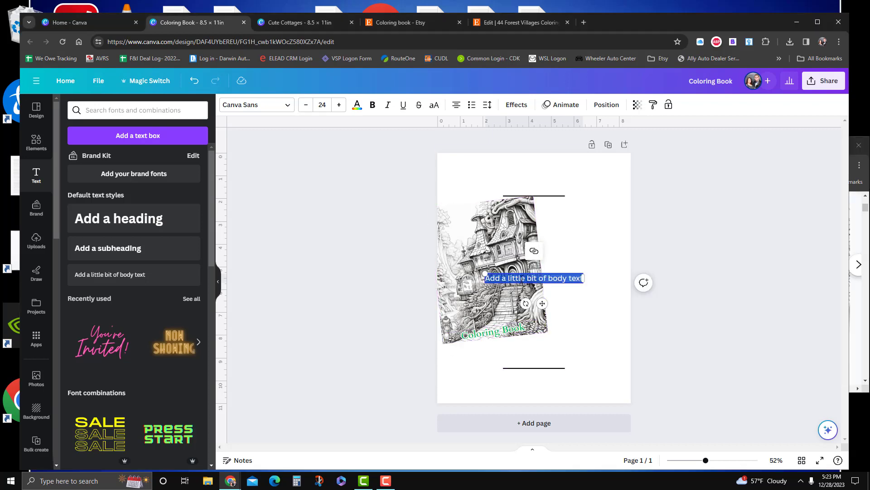
pyautogui.write('Digital')
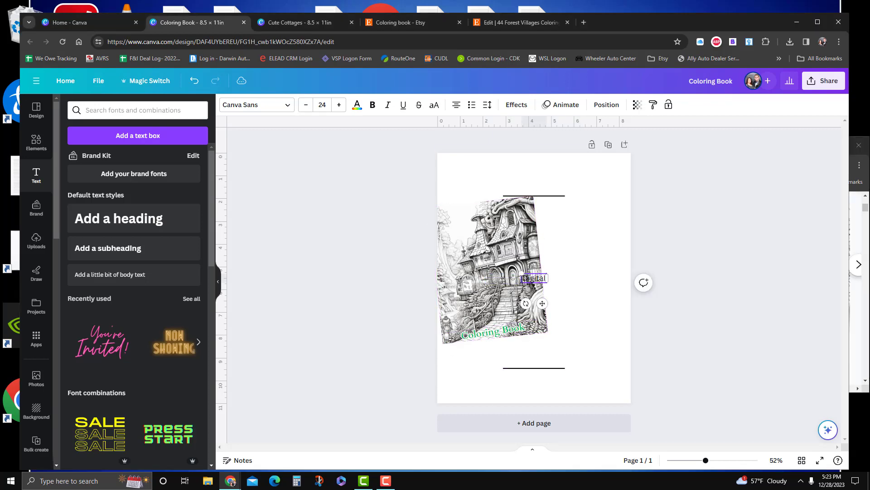
pyautogui.write(' Frinta')
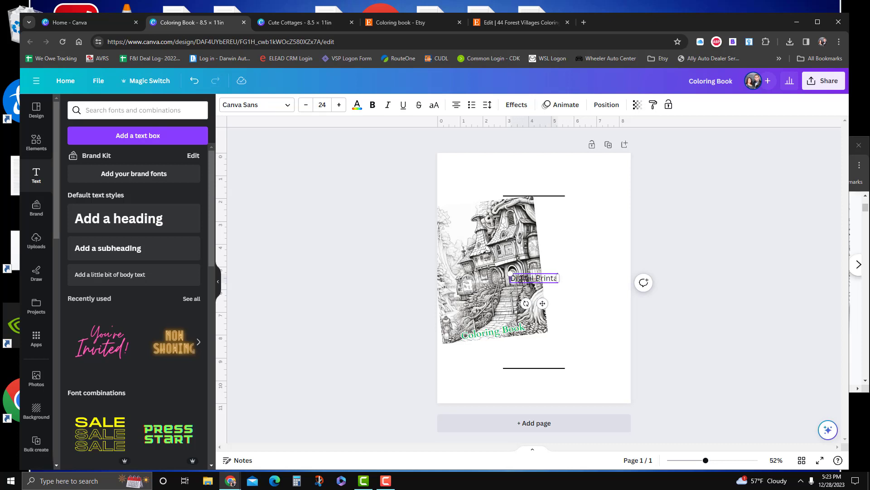
pyautogui.write('ble')
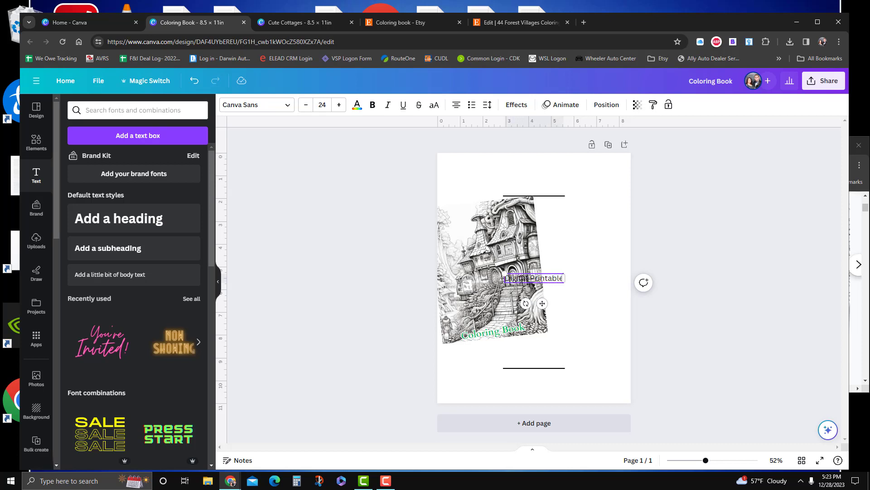
pyautogui.press('Return')
pyautogui.write('Coloring Book')
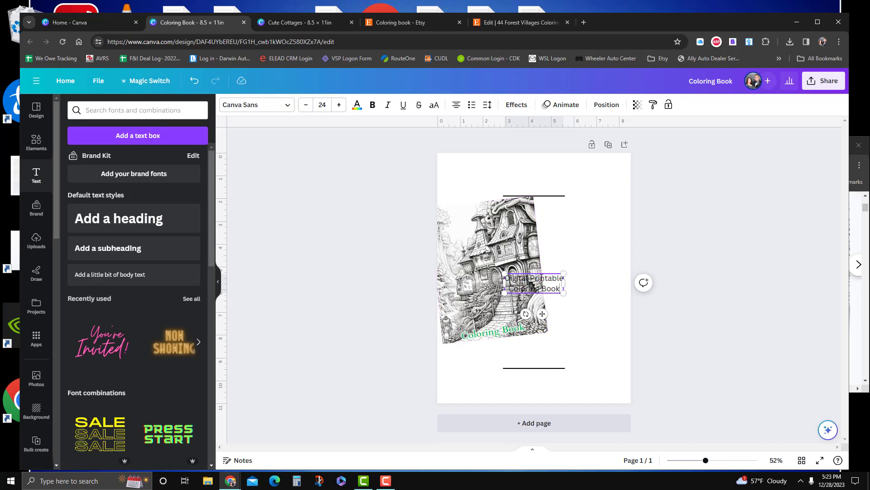
pyautogui.moveTo(550, 275); pyautogui.dragTo(506, 350)
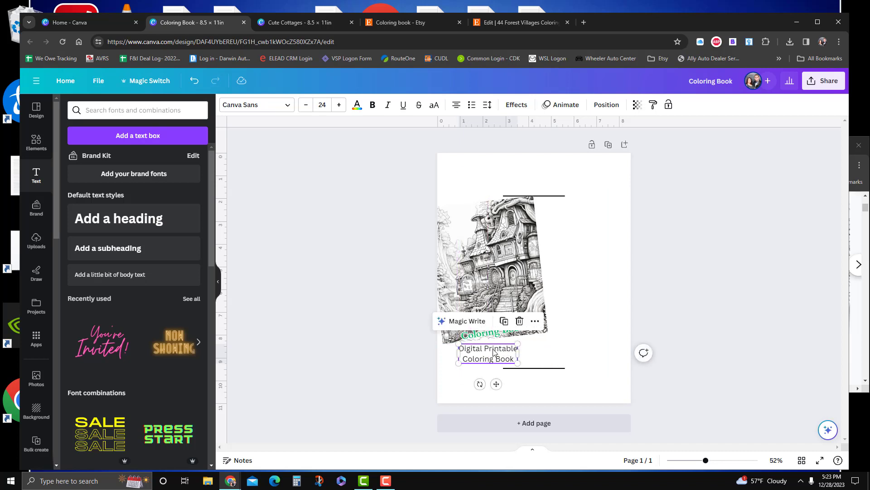
# Color the whole "Digital Printable Coloring Book" caption the custom dark red #CF0000
pyautogui.doubleClick(494, 351)
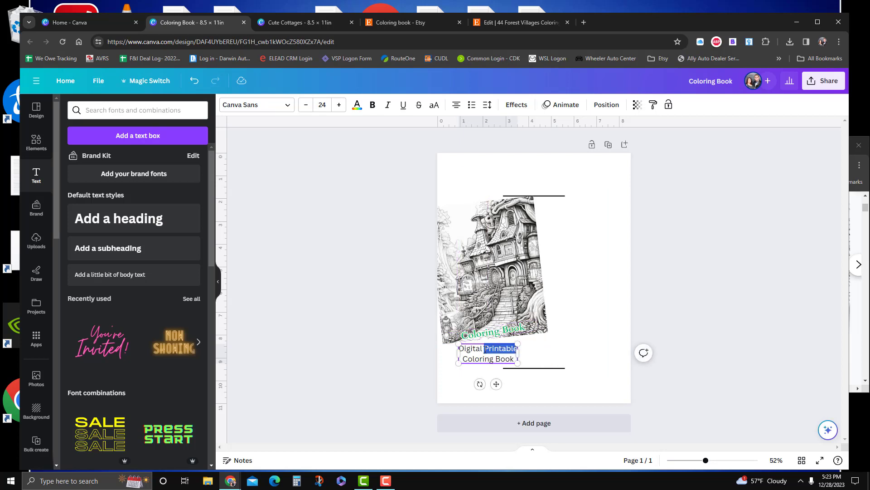
pyautogui.tripleClick(485, 349)
pyautogui.click(511, 358)
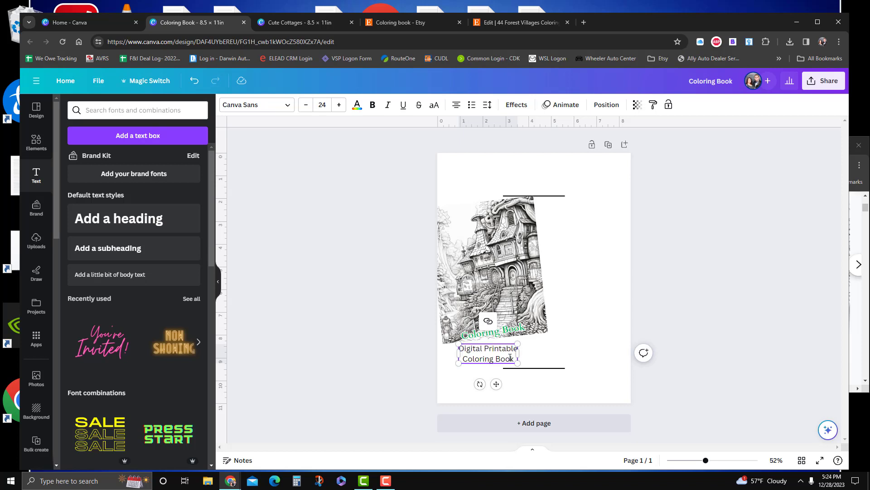
pyautogui.click(549, 359)
pyautogui.click(500, 350)
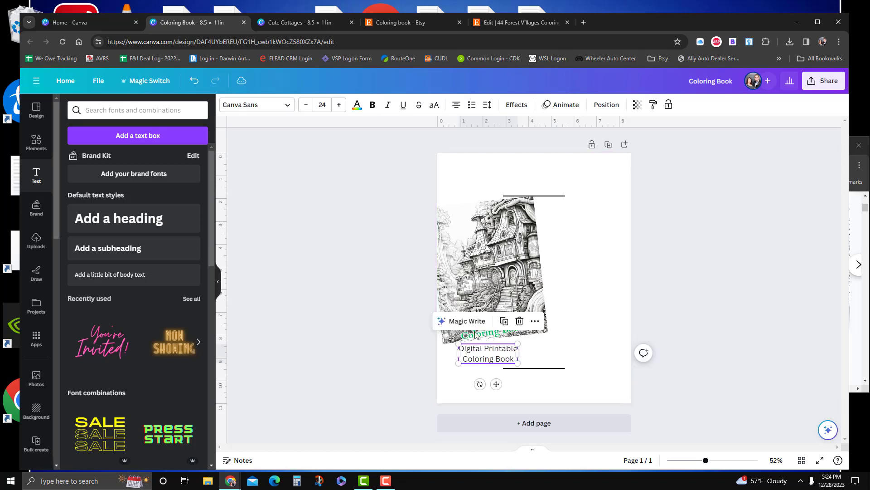
pyautogui.click(358, 105)
pyautogui.scroll(-1, 130, 343)
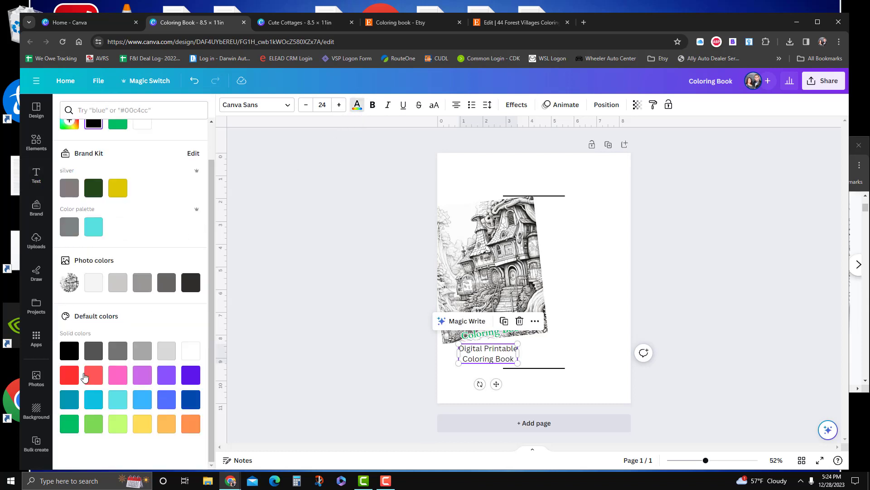
pyautogui.click(73, 377)
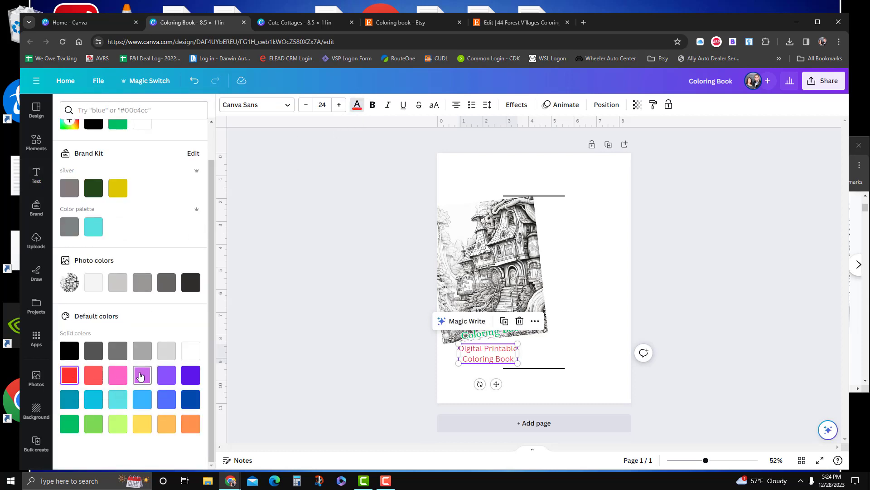
pyautogui.scroll(1, 70, 171)
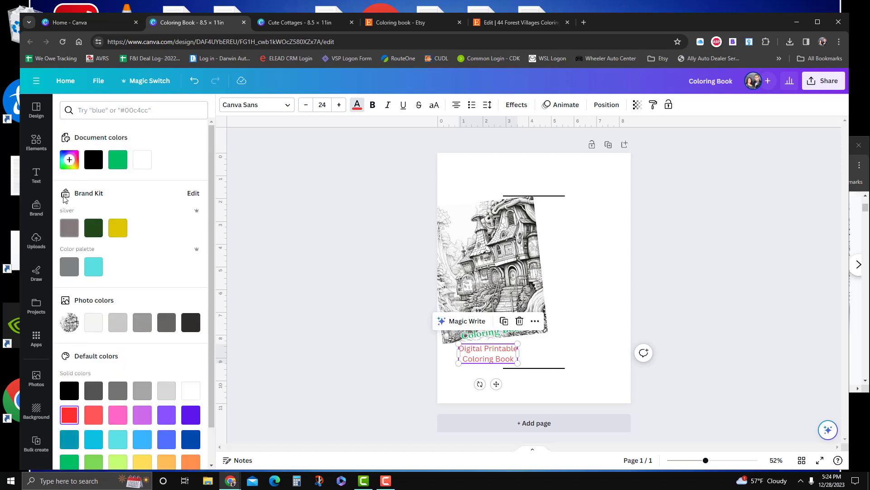
pyautogui.click(70, 159)
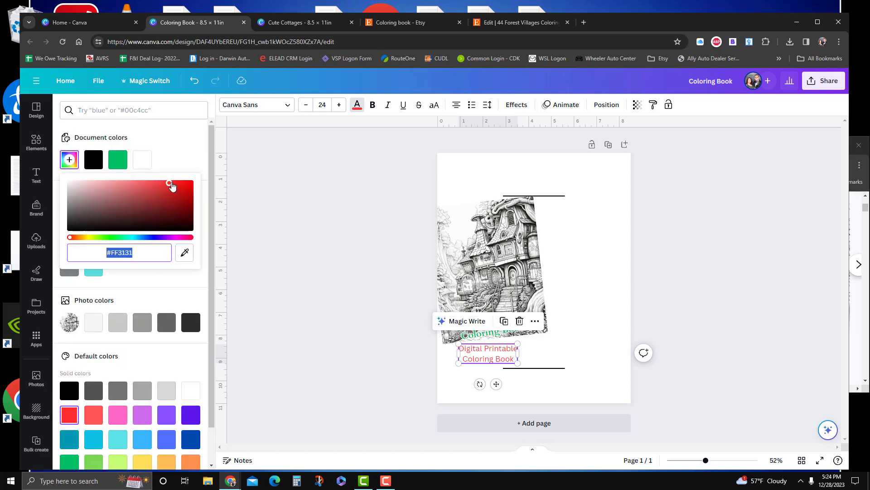
pyautogui.moveTo(170, 184); pyautogui.dragTo(199, 190)
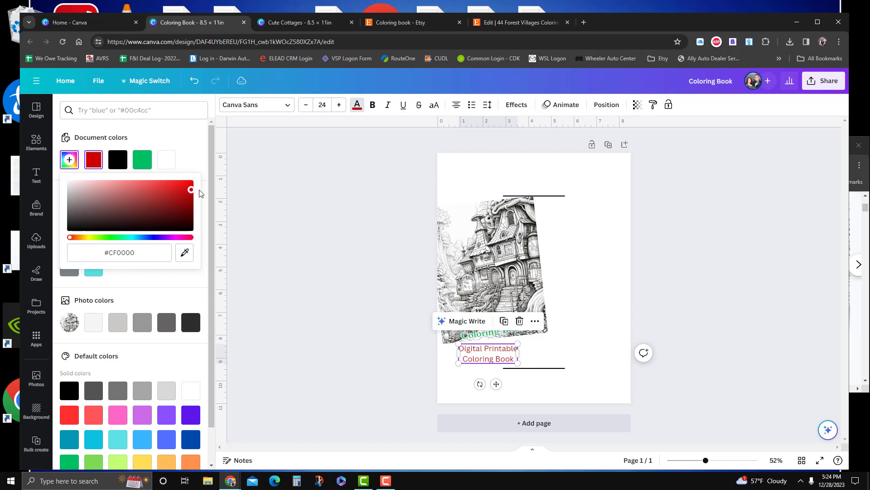
pyautogui.click(401, 365)
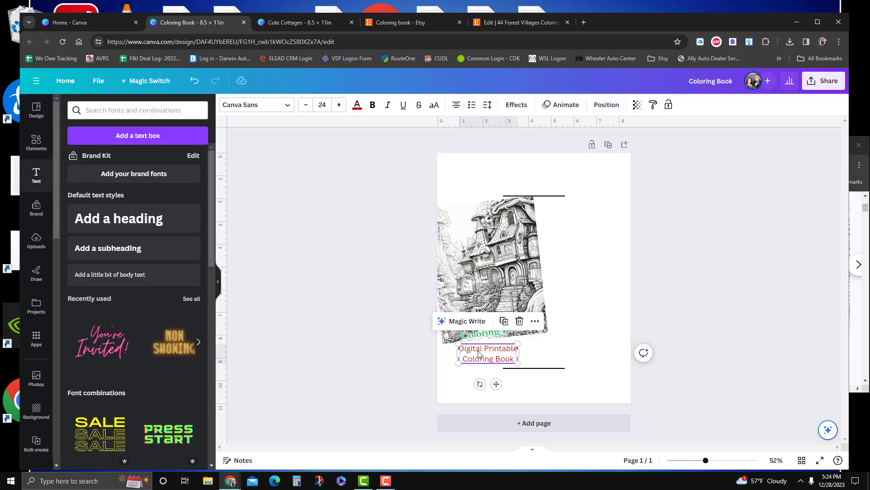
# Set the red caption in Anton at size 26.4 and shift it left beneath the drawing's lower-left corner
pyautogui.click(279, 106)
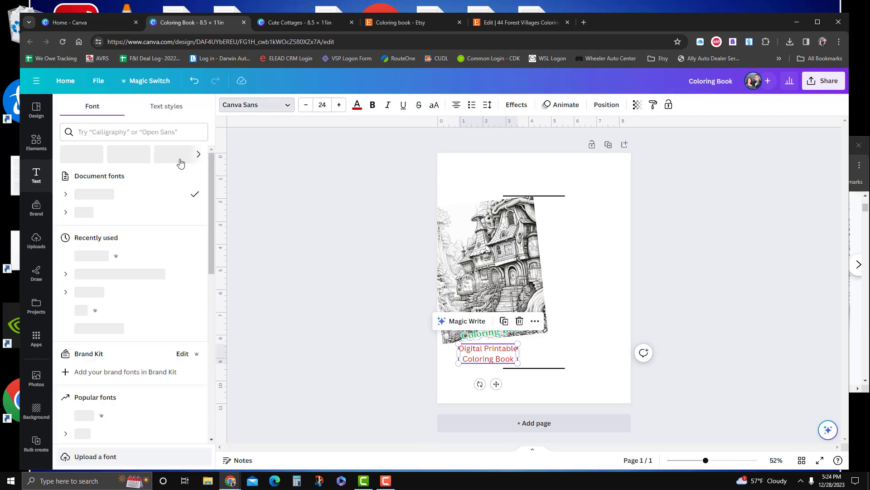
pyautogui.scroll(-4, 118, 311)
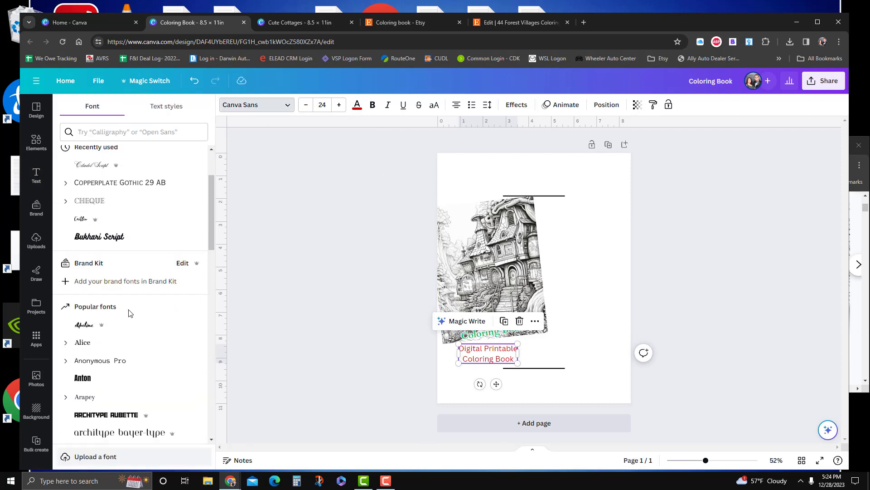
pyautogui.scroll(-4, 130, 335)
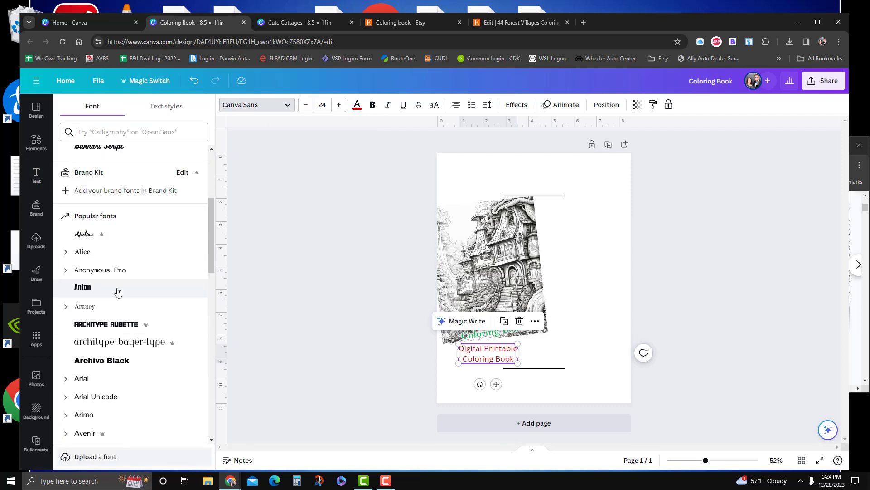
pyautogui.click(117, 289)
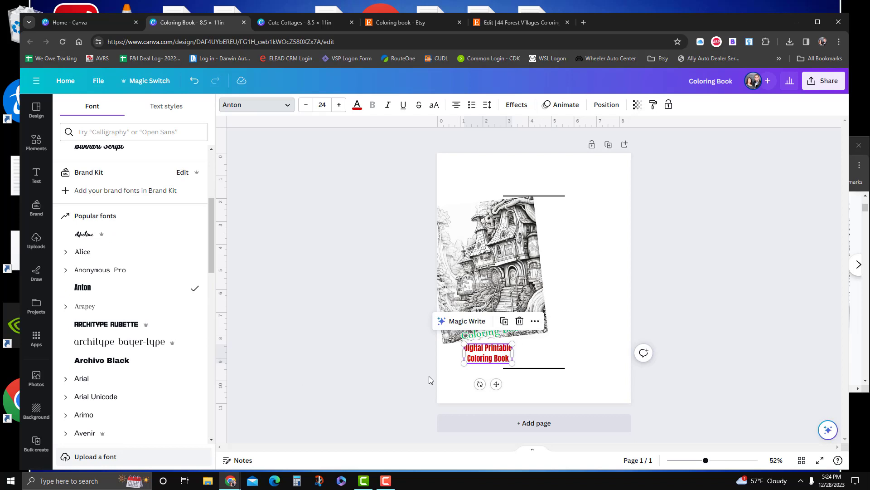
pyautogui.moveTo(508, 358); pyautogui.dragTo(479, 359)
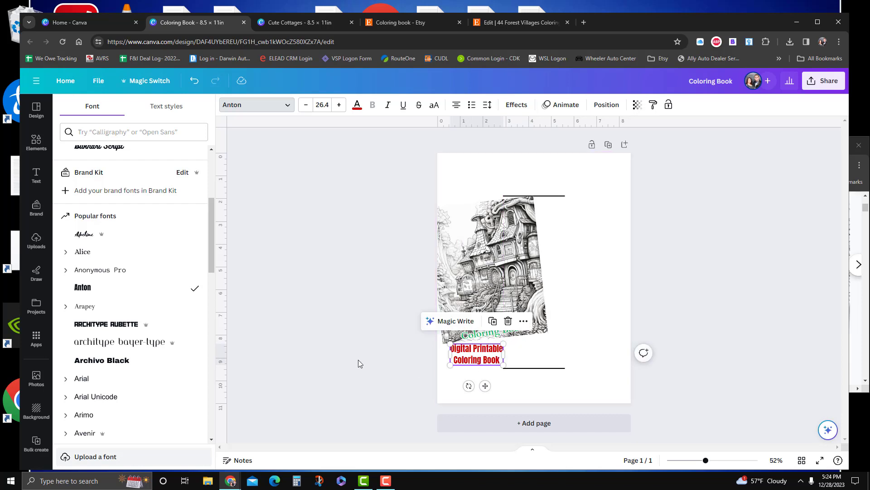
pyautogui.click(334, 284)
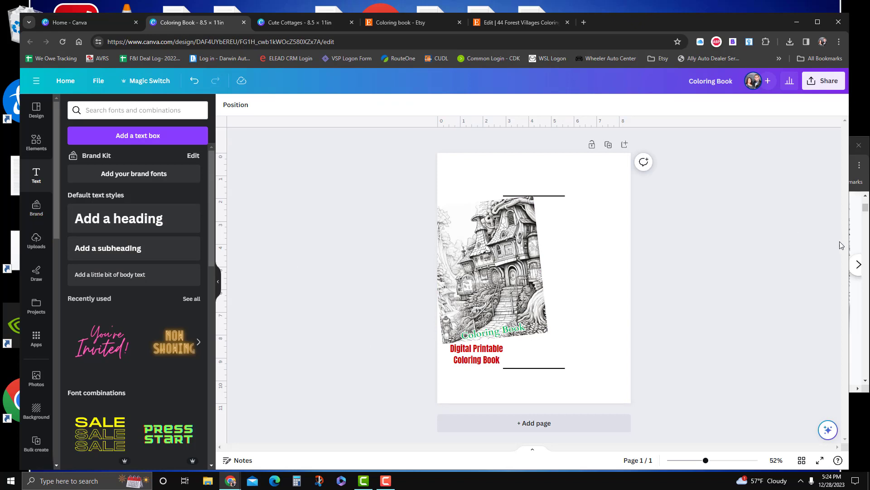
# Check the cover layout in the Autumn Gnomes listing and add a subheading text box to the page
pyautogui.click(866, 236)
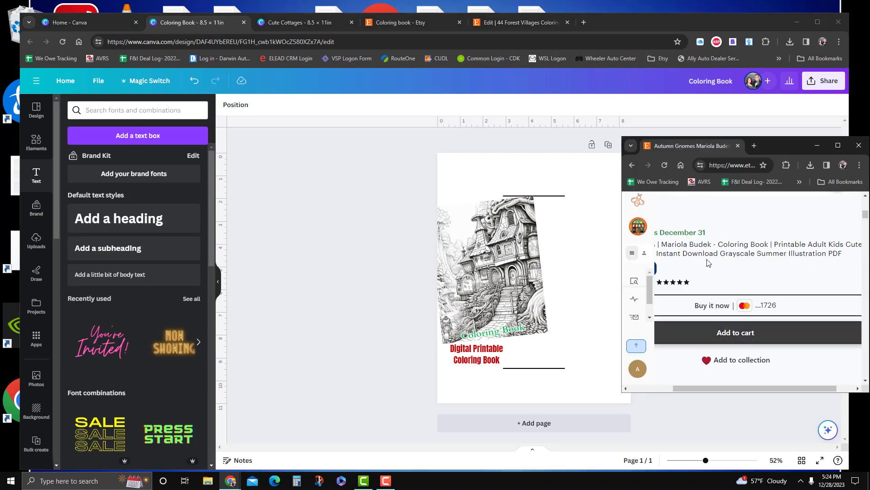
pyautogui.scroll(5, 705, 263)
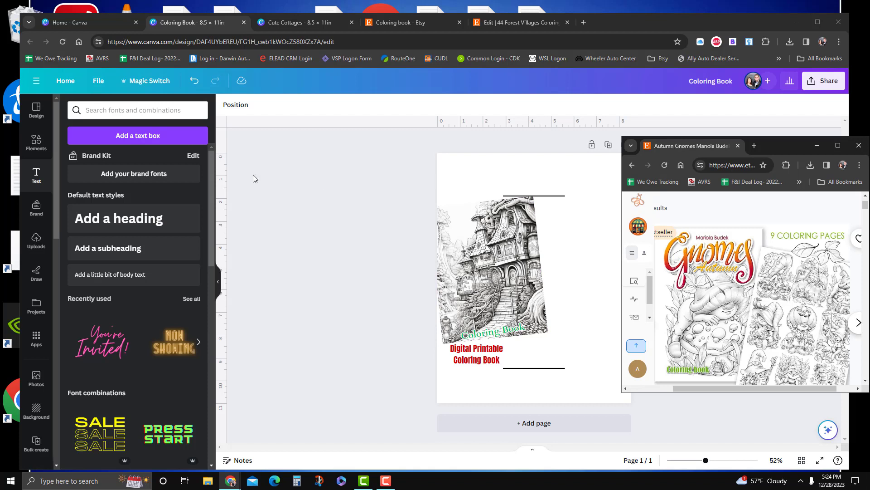
pyautogui.click(173, 252)
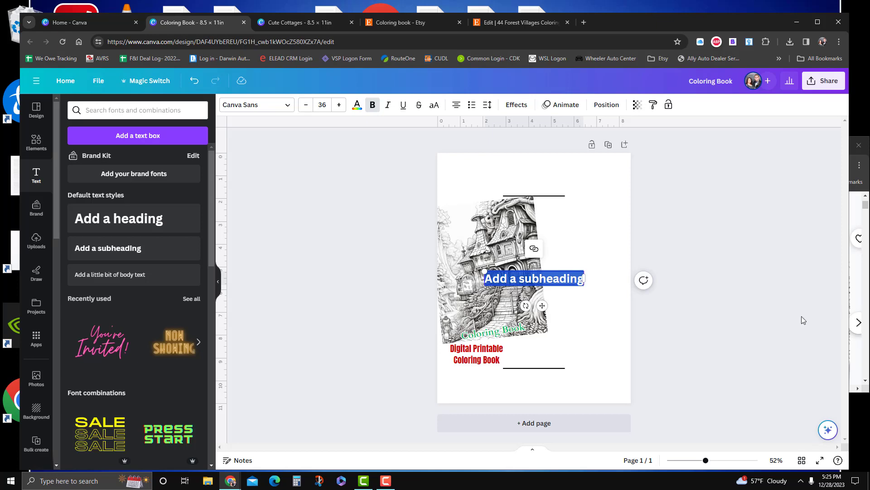
pyautogui.click(864, 290)
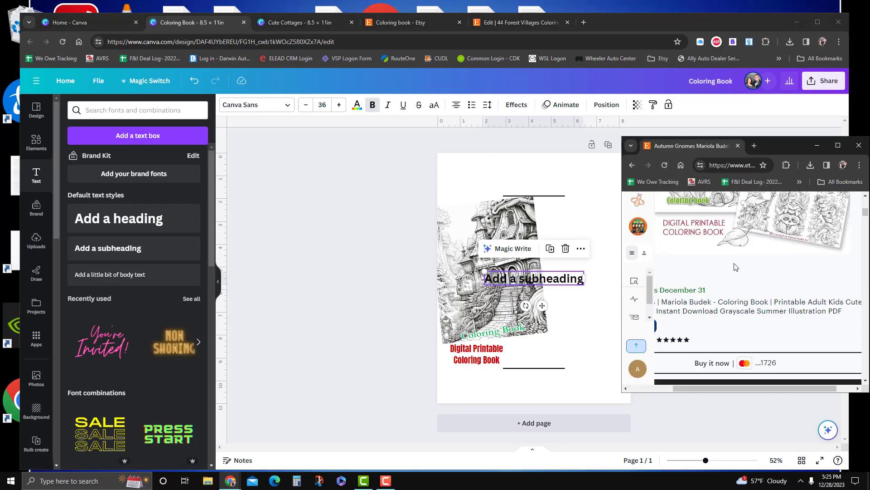
pyautogui.scroll(5, 730, 263)
pyautogui.scroll(-1, 799, 306)
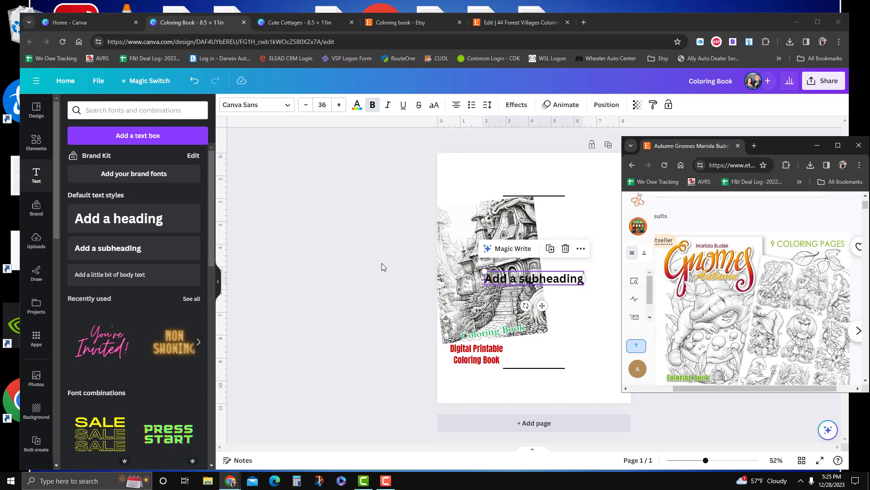
# Compare the cover page of the Cute Cottages design with the Coloring Book listing page
pyautogui.click(313, 23)
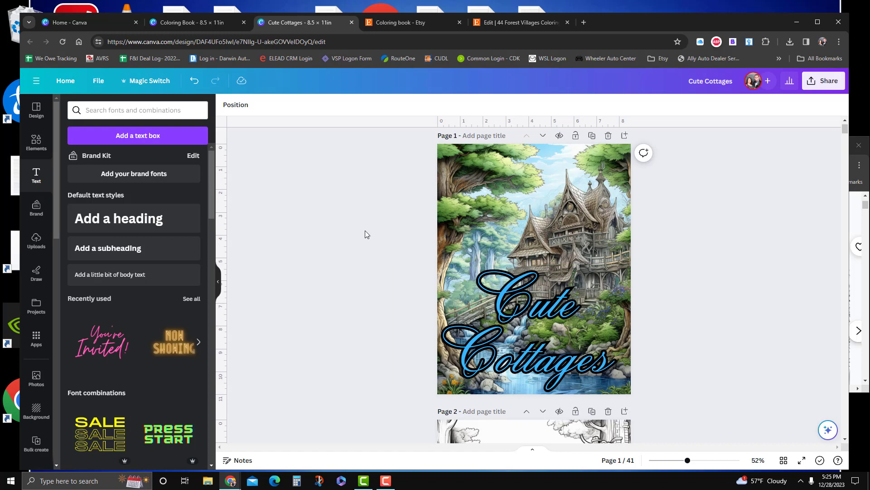
pyautogui.click(195, 22)
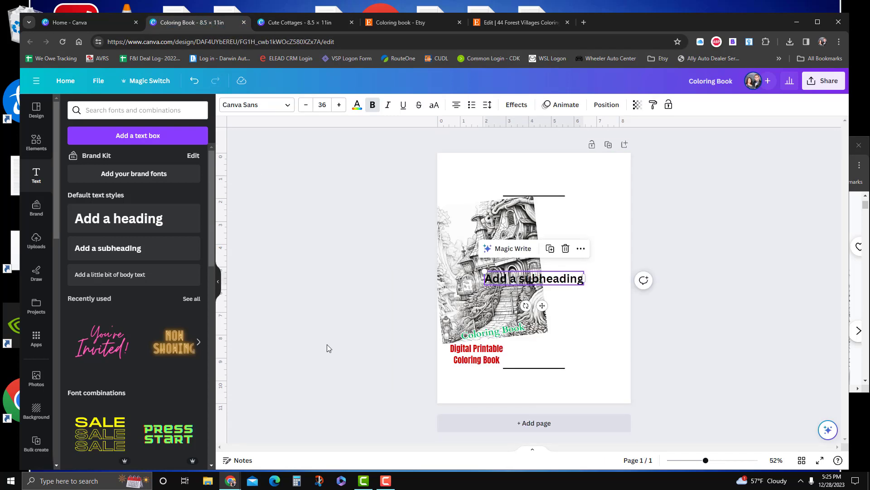
pyautogui.click(299, 22)
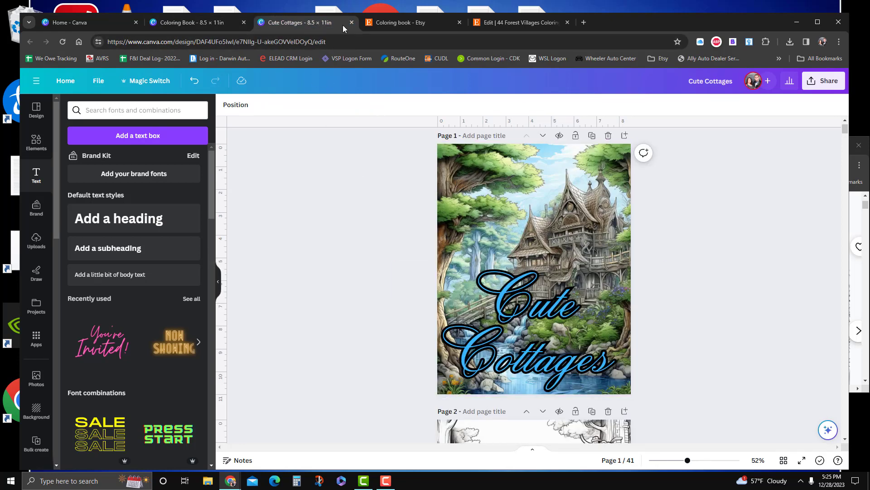
pyautogui.click(216, 23)
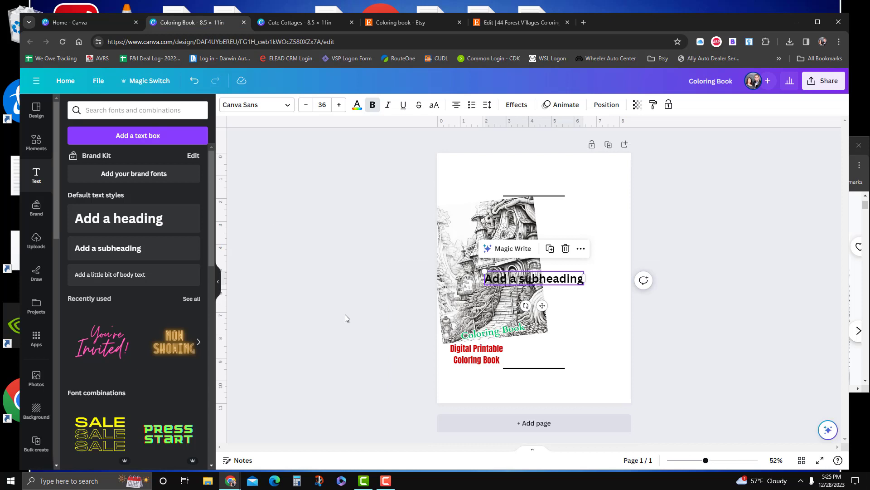
# Delete the red "Digital Printable Coloring Book" caption and undo its deletion
pyautogui.click(499, 361)
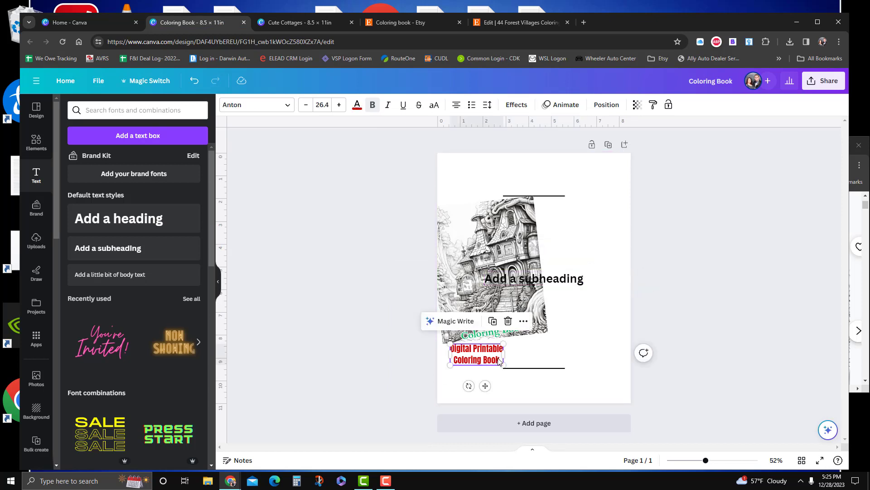
pyautogui.press('Delete')
pyautogui.click(525, 332)
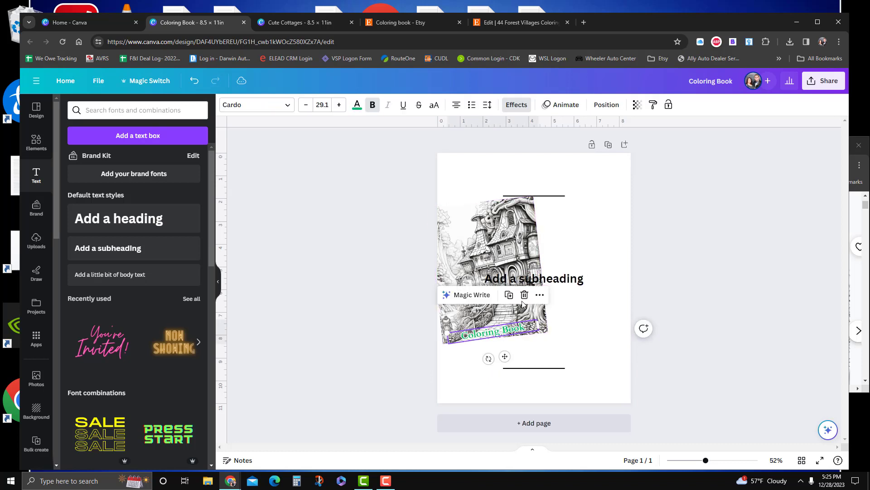
pyautogui.click(526, 280)
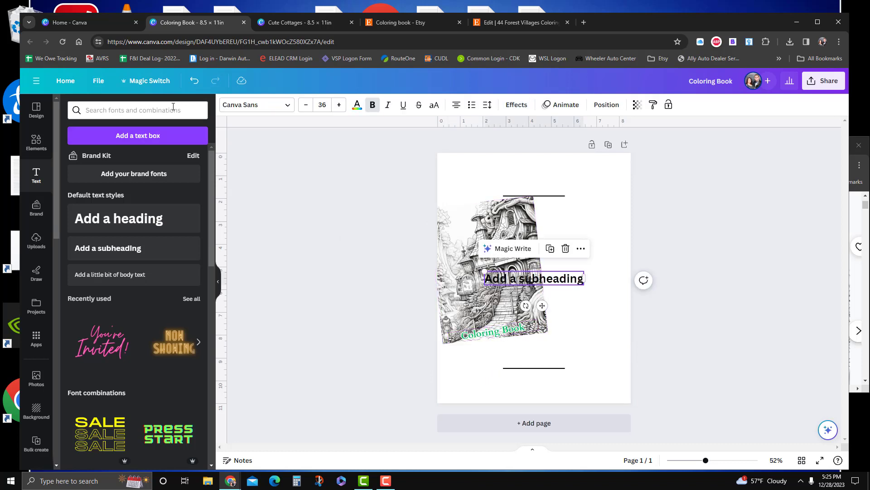
pyautogui.click(194, 80)
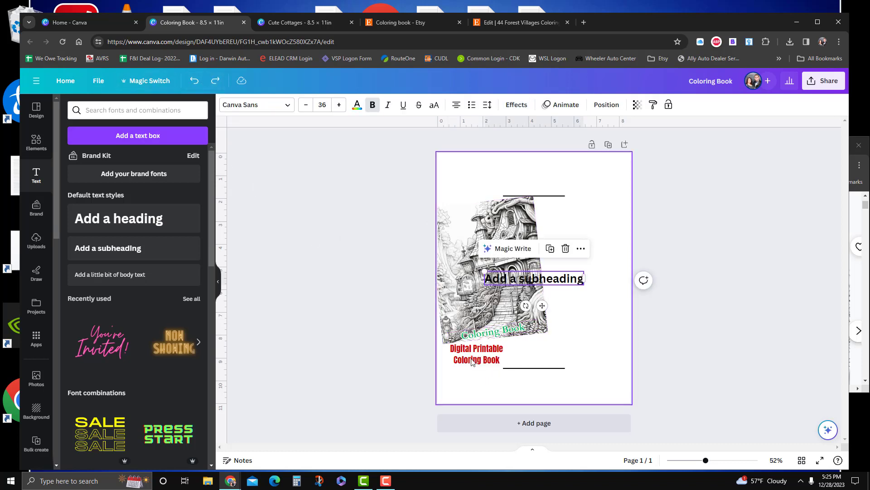
# Delete the green "Coloring Book" caption, the subheading placeholder and the tilted village drawing from the page
pyautogui.click(502, 335)
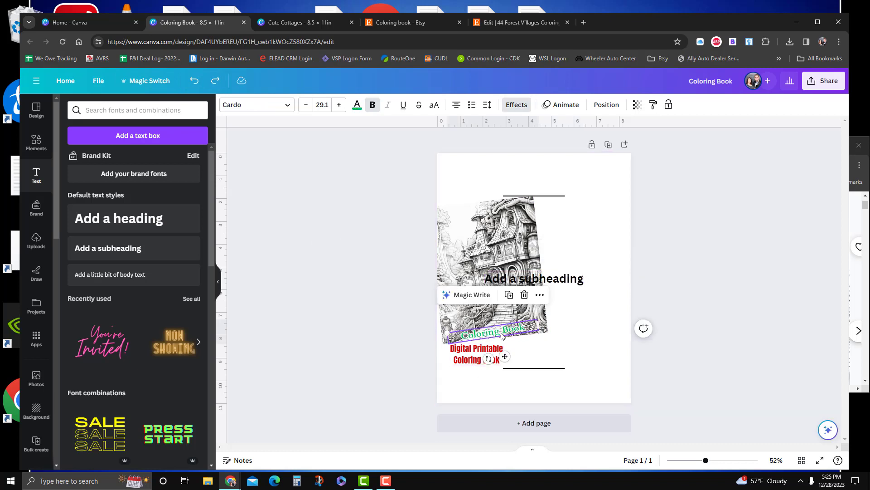
pyautogui.press('Delete')
pyautogui.click(526, 278)
pyautogui.press('Delete')
pyautogui.click(496, 265)
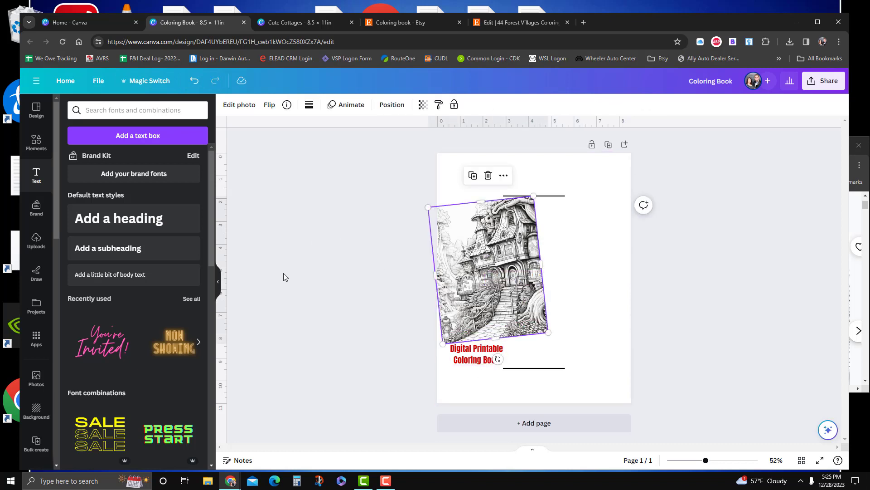
pyautogui.press('Delete')
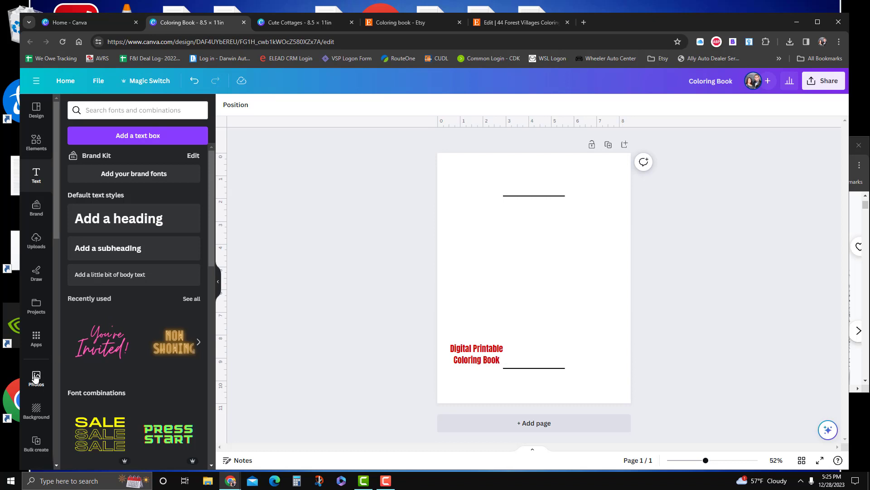
# Add the colored Cute Cottages cover from the "title" folder to the page and shrink it to about 4.5 in wide
pyautogui.scroll(-5, 35, 378)
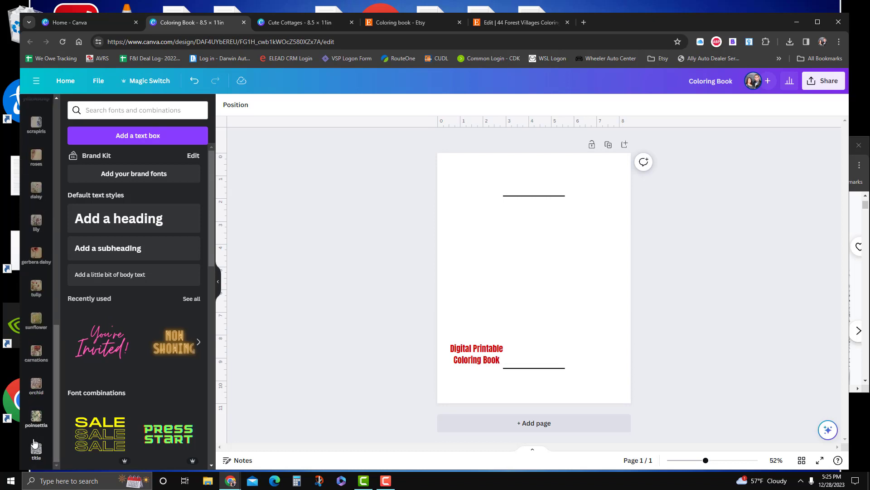
pyautogui.click(36, 449)
pyautogui.moveTo(179, 300); pyautogui.dragTo(452, 273)
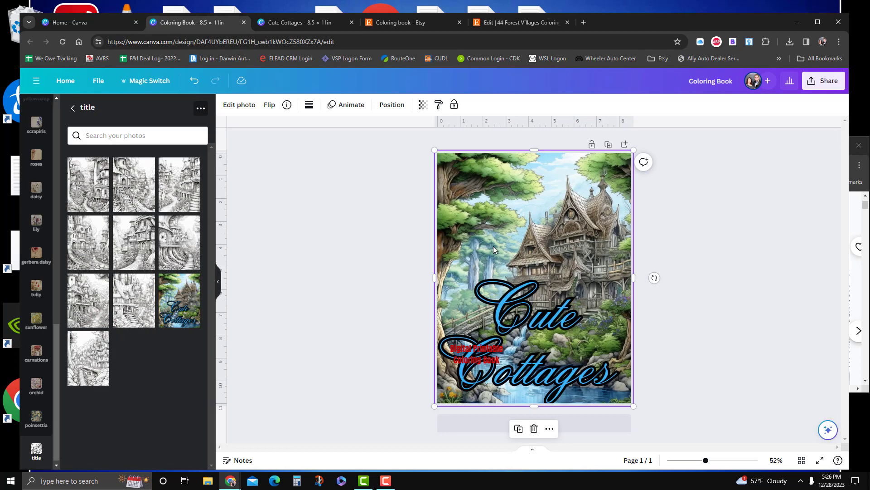
pyautogui.moveTo(501, 257); pyautogui.dragTo(512, 293)
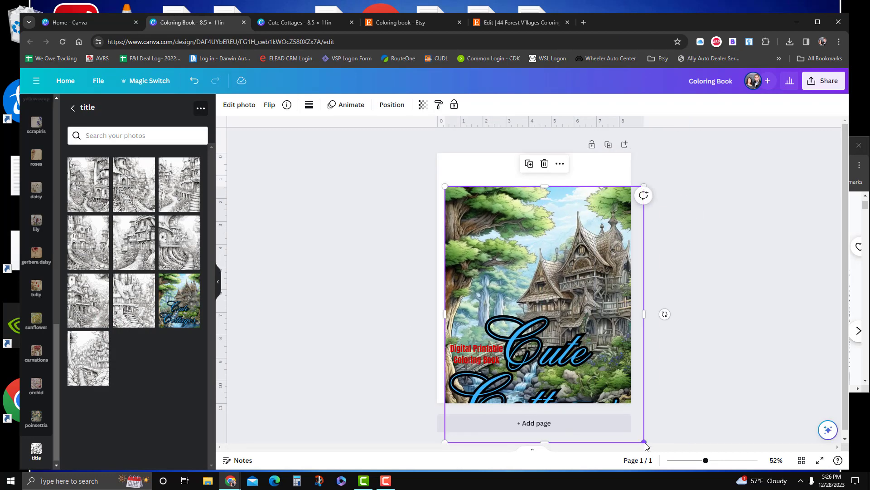
pyautogui.moveTo(646, 445); pyautogui.dragTo(548, 317)
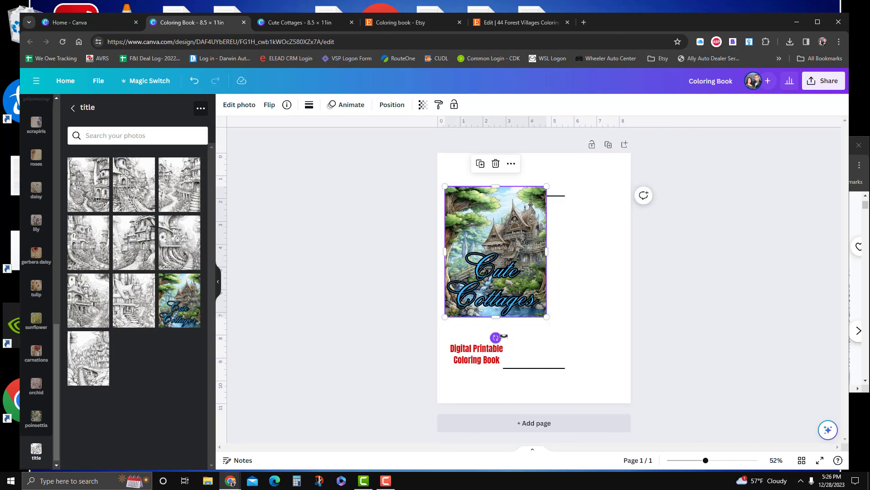
# Tilt the Cute Cottages cover slightly counterclockwise and place it just above the red caption, its upper corner level with the upper black line
pyautogui.moveTo(501, 336); pyautogui.dragTo(515, 331)
pyautogui.moveTo(501, 262); pyautogui.dragTo(493, 282)
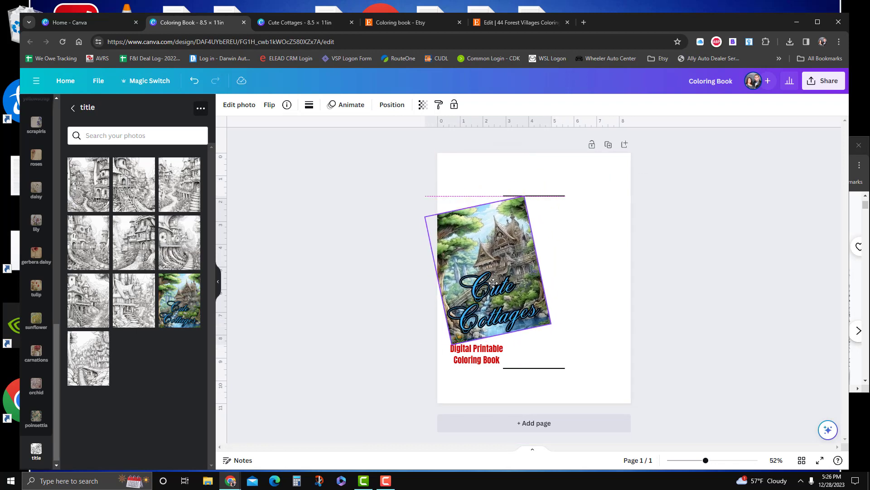
pyautogui.click(336, 323)
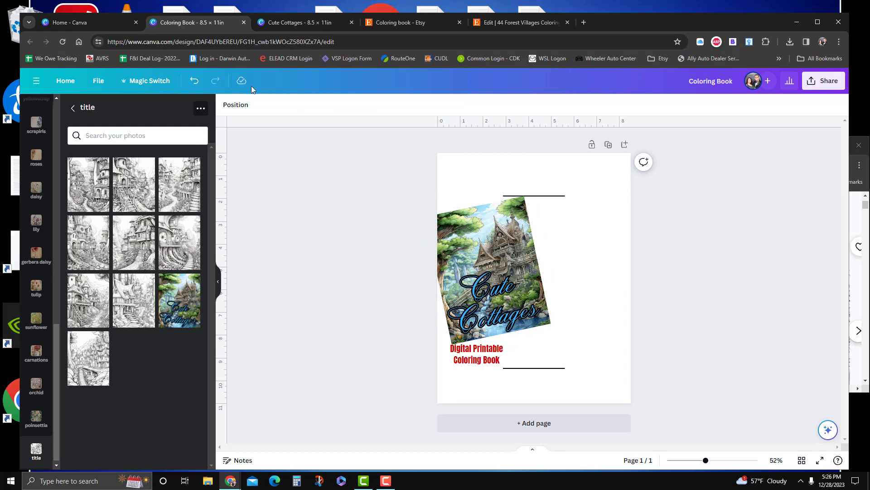
# Review the Autumn Gnomes listing image and browse the village drawings in the Cute Cottages design
pyautogui.click(860, 222)
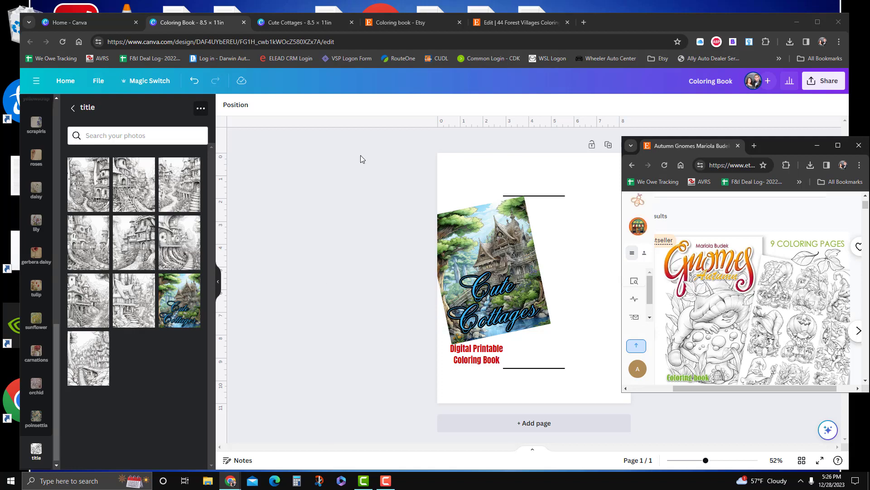
pyautogui.click(291, 23)
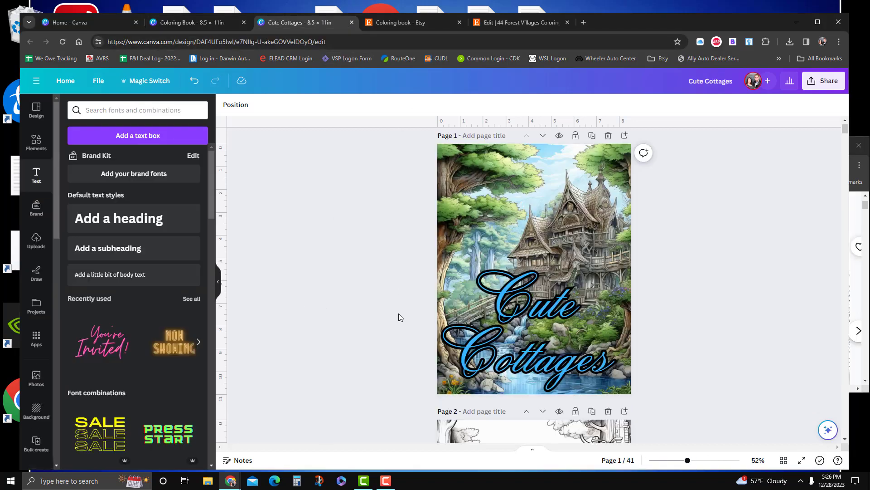
pyautogui.scroll(-20, 399, 314)
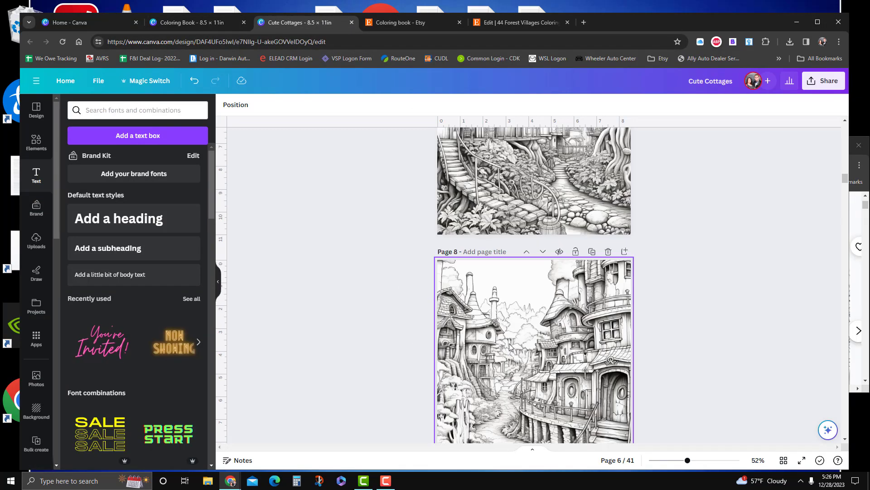
pyautogui.scroll(-20, 509, 346)
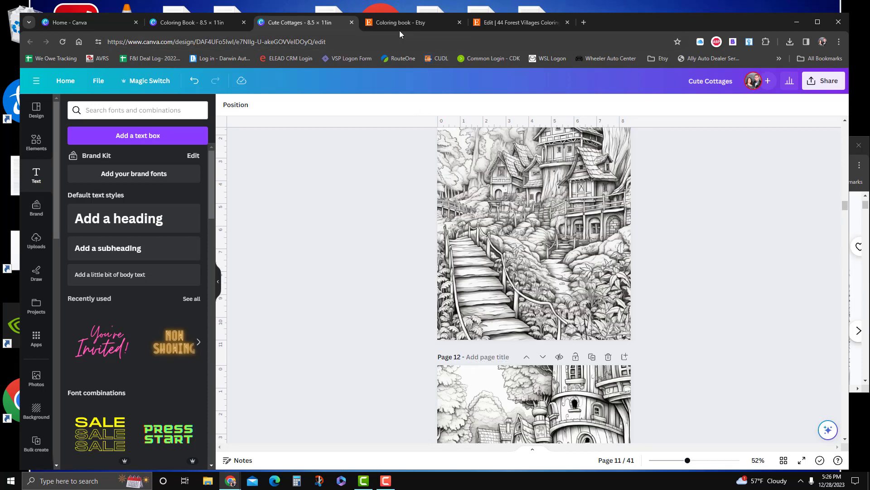
pyautogui.click(192, 23)
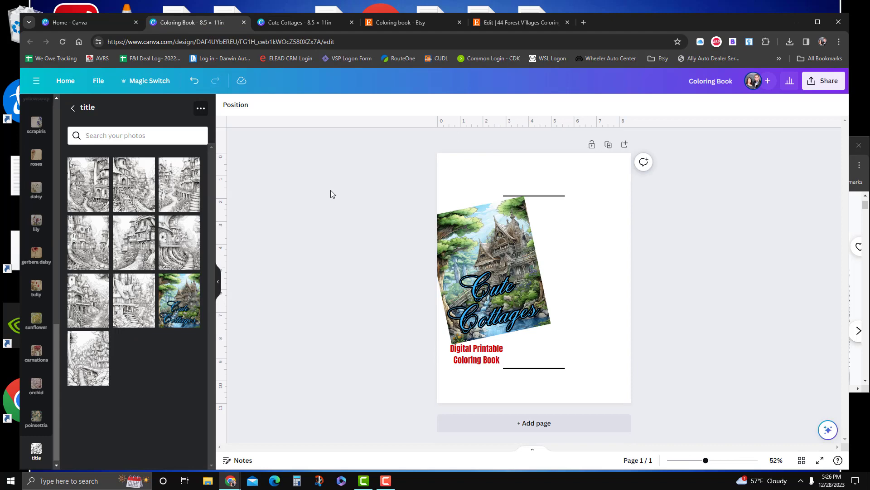
# Add a second page and place the first village drawing, about 3.3 in wide, in its upper-left corner
pyautogui.click(489, 422)
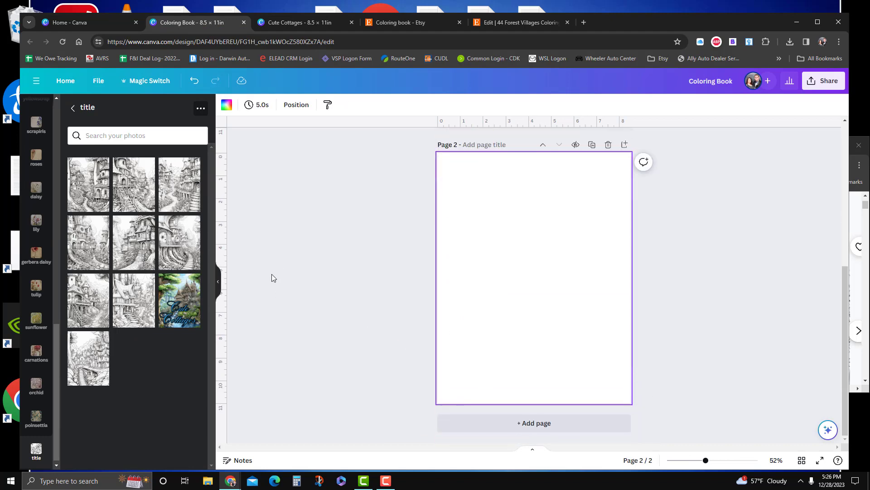
pyautogui.moveTo(87, 188); pyautogui.dragTo(450, 202)
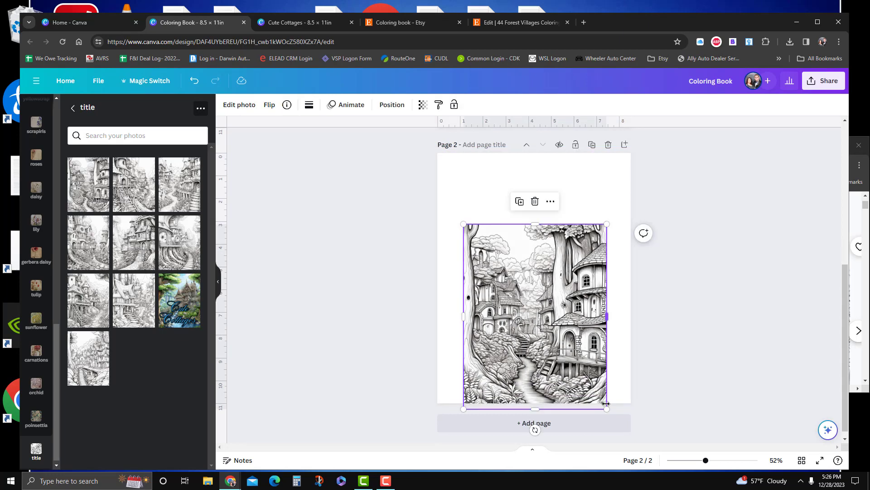
pyautogui.moveTo(606, 404); pyautogui.dragTo(539, 321)
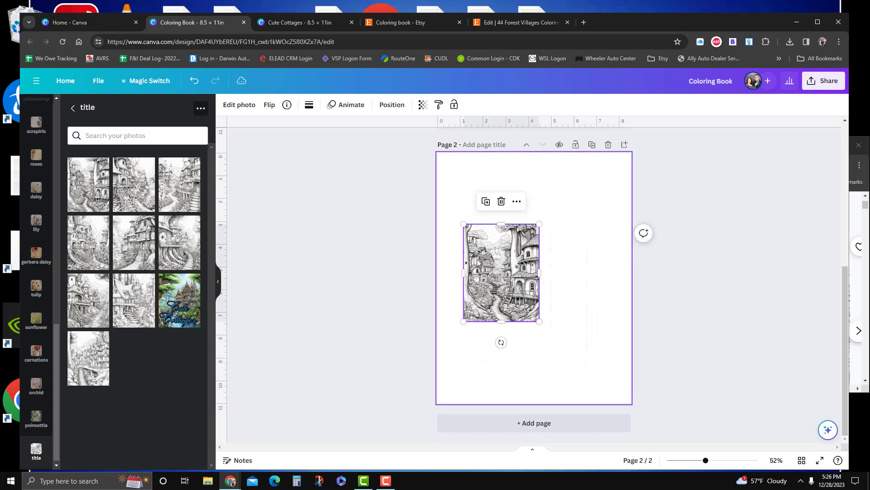
pyautogui.moveTo(477, 262); pyautogui.dragTo(451, 191)
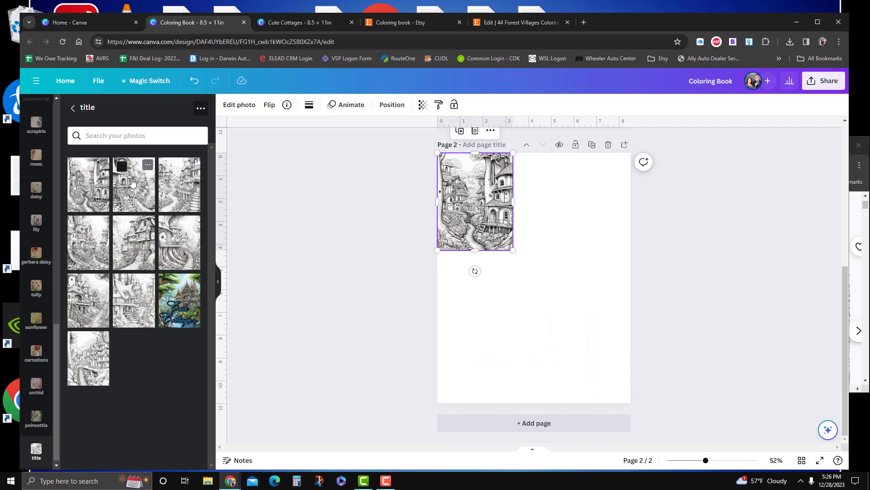
# Add the second village drawing directly below the first one, flush with the page's left edge and matched to its width
pyautogui.moveTo(132, 183); pyautogui.dragTo(534, 360)
pyautogui.moveTo(483, 299); pyautogui.dragTo(463, 295)
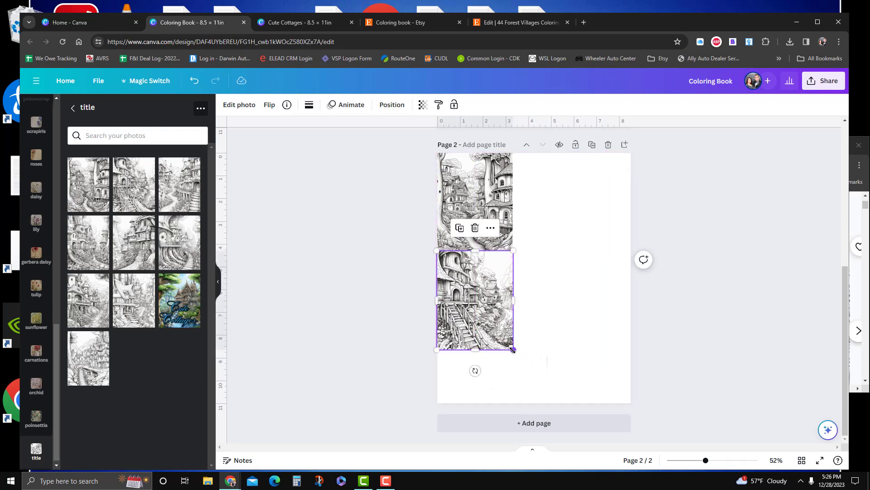
pyautogui.moveTo(513, 349); pyautogui.dragTo(512, 349)
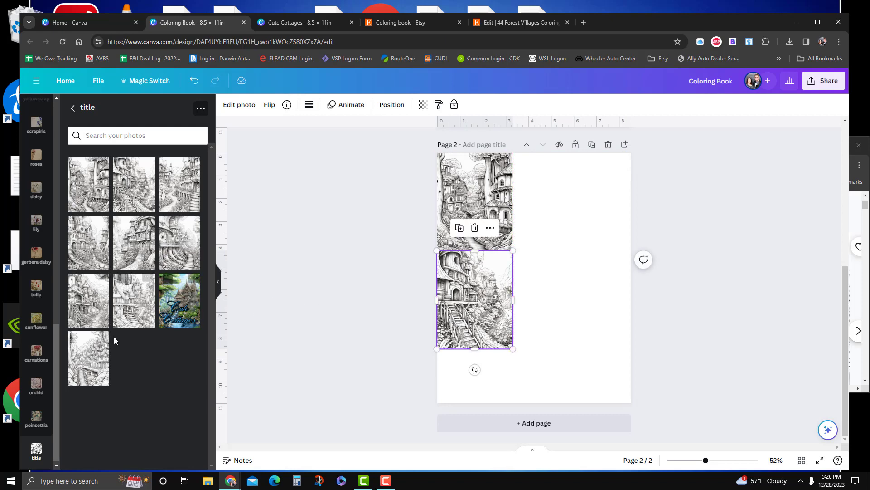
# Add the third village drawing directly below the second one, flush with the page's left edge and matched to its width
pyautogui.moveTo(179, 184); pyautogui.dragTo(501, 391)
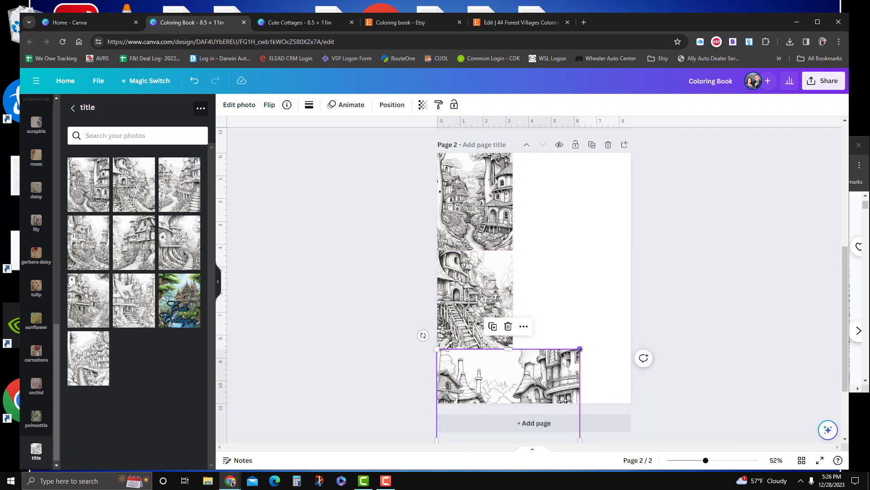
pyautogui.scroll(-3, 608, 382)
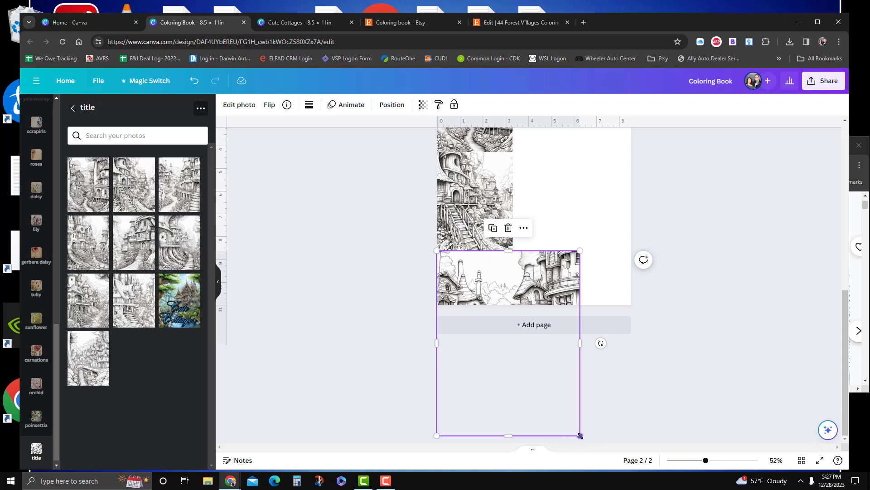
pyautogui.moveTo(579, 435); pyautogui.dragTo(547, 409)
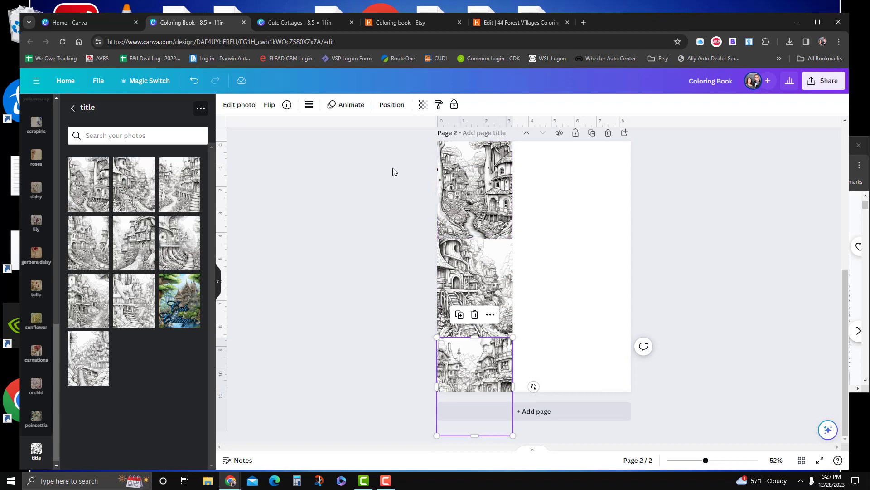
# Scale the three stacked drawings down together to about 2.8 in wide so the column fits the page height
pyautogui.moveTo(393, 171); pyautogui.dragTo(521, 443)
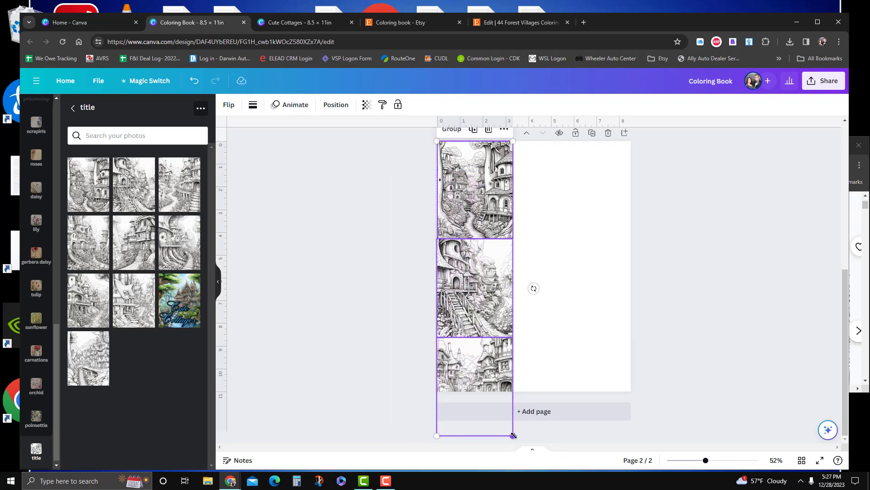
pyautogui.moveTo(518, 431); pyautogui.dragTo(502, 403)
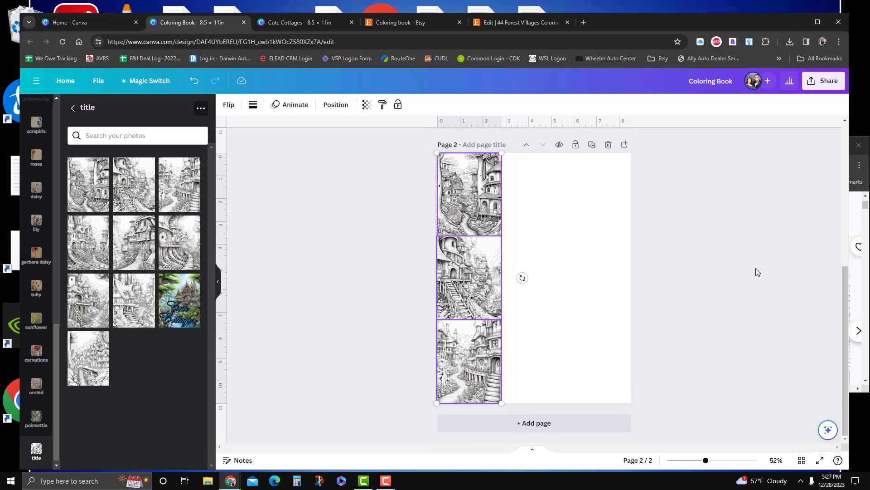
pyautogui.click(682, 295)
pyautogui.scroll(3, 698, 331)
pyautogui.scroll(-3, 711, 333)
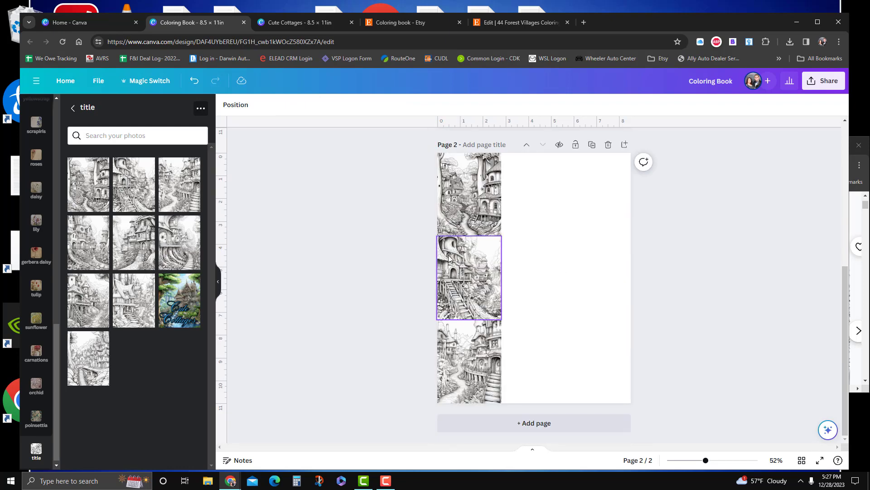
# Copy the column of three drawings, paste it twice, and place one copy flush with the page's right edge
pyautogui.moveTo(411, 174); pyautogui.dragTo(475, 337)
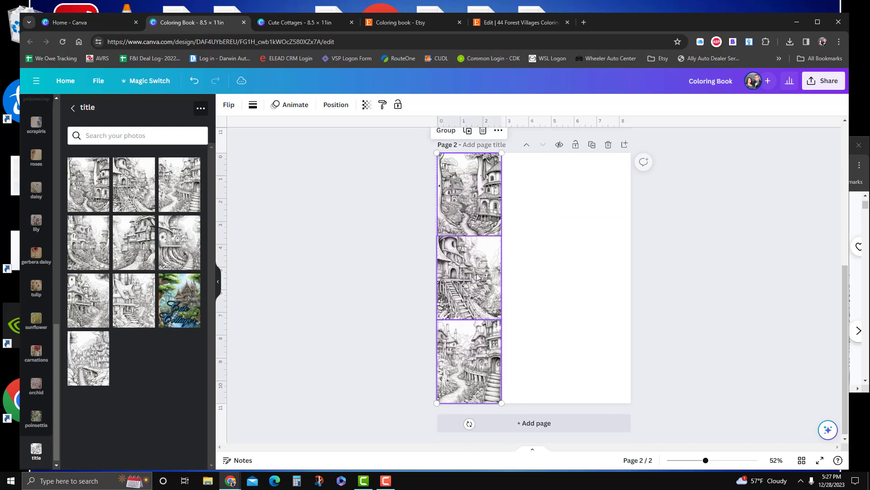
pyautogui.rightClick(475, 222)
pyautogui.click(498, 232)
pyautogui.rightClick(504, 235)
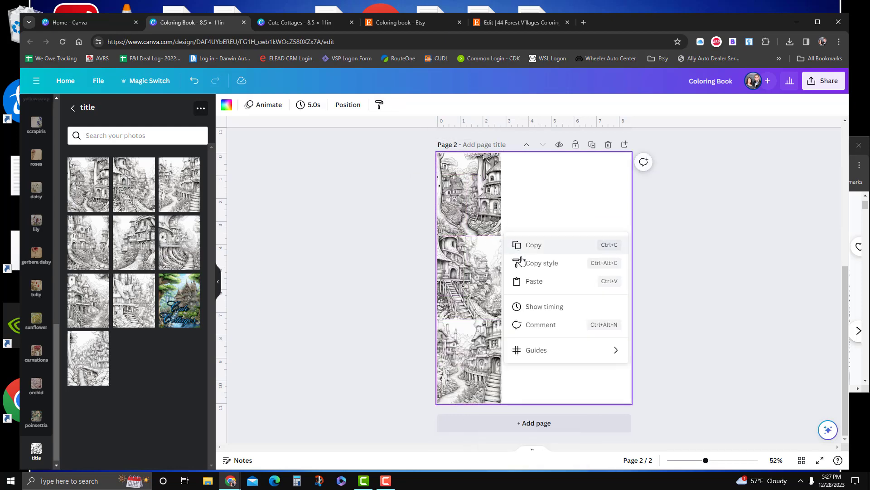
pyautogui.click(526, 283)
pyautogui.rightClick(499, 229)
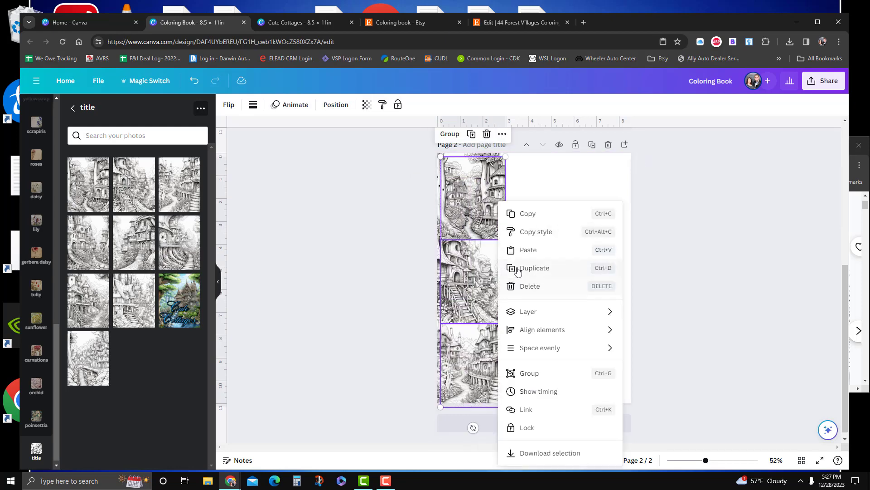
pyautogui.click(526, 250)
pyautogui.moveTo(468, 225); pyautogui.dragTo(585, 220)
pyautogui.click(477, 246)
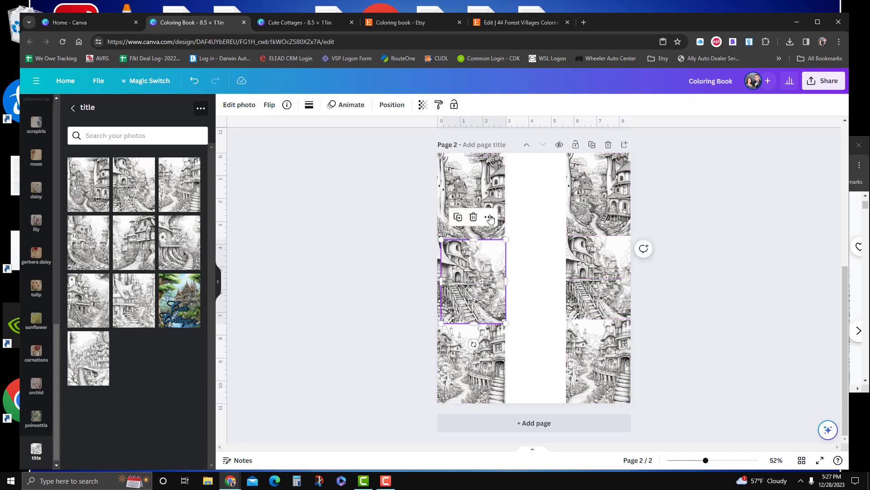
# Move the other pasted column of drawings into the gap between the outer columns, aligned with their upper edges
pyautogui.moveTo(536, 191); pyautogui.dragTo(469, 266)
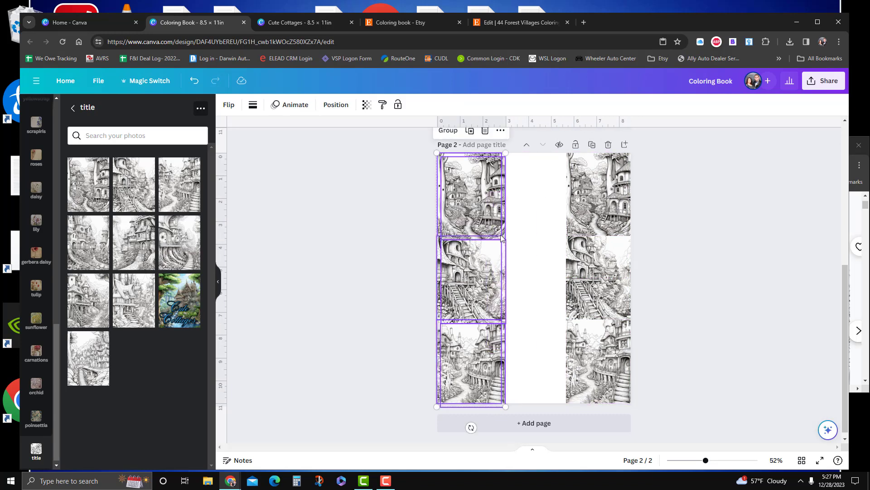
pyautogui.click(521, 195)
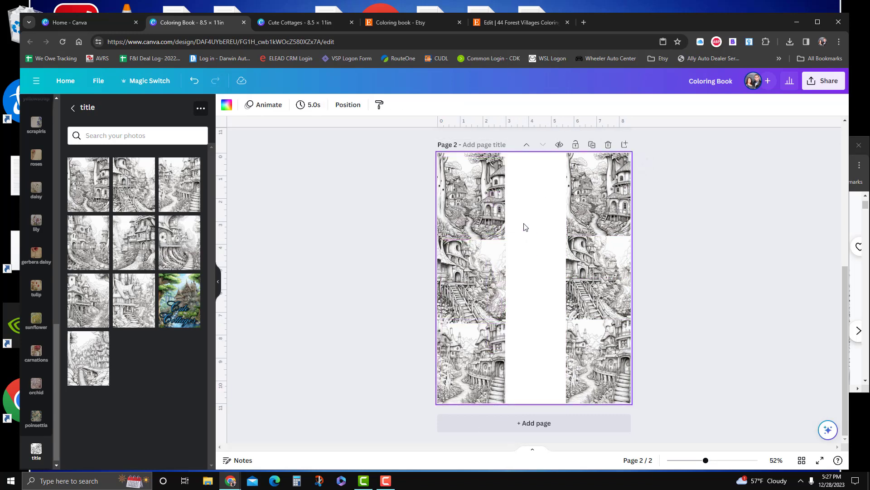
pyautogui.click(504, 177)
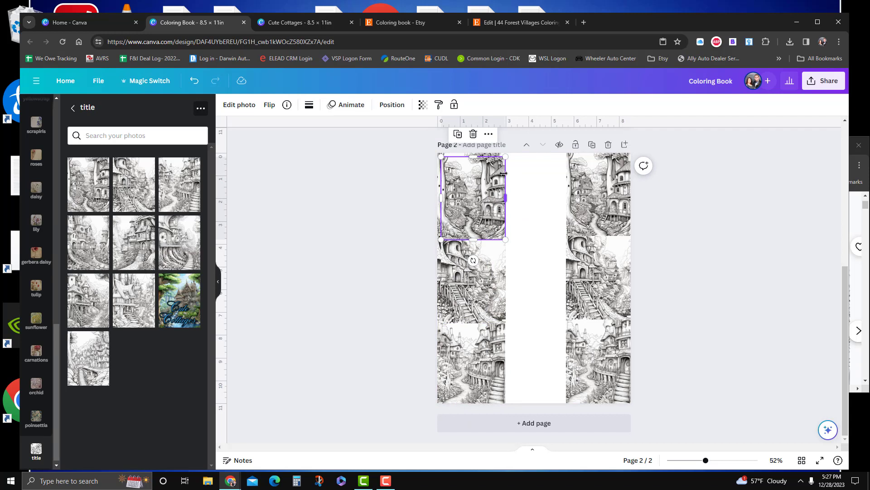
pyautogui.keyDown('shift'); pyautogui.click(483, 251); pyautogui.keyUp('shift')
pyautogui.keyDown('shift'); pyautogui.click(488, 327); pyautogui.keyUp('shift')
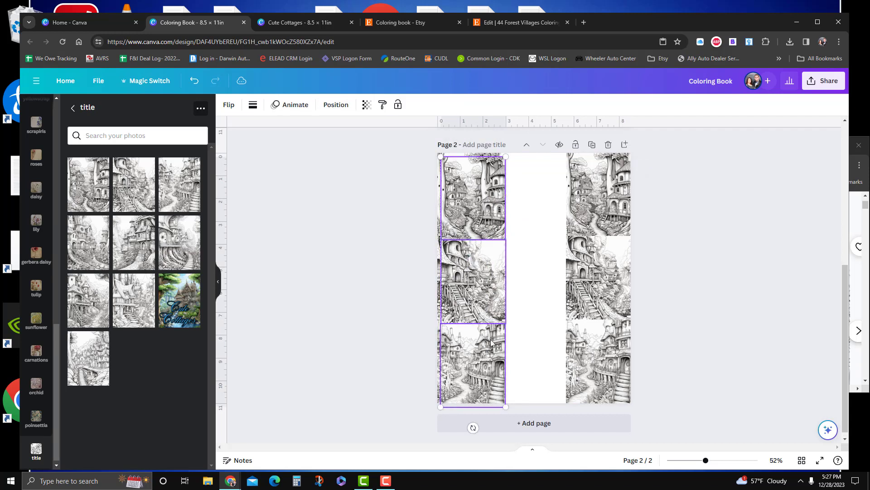
pyautogui.moveTo(482, 276); pyautogui.dragTo(545, 275)
pyautogui.click(755, 393)
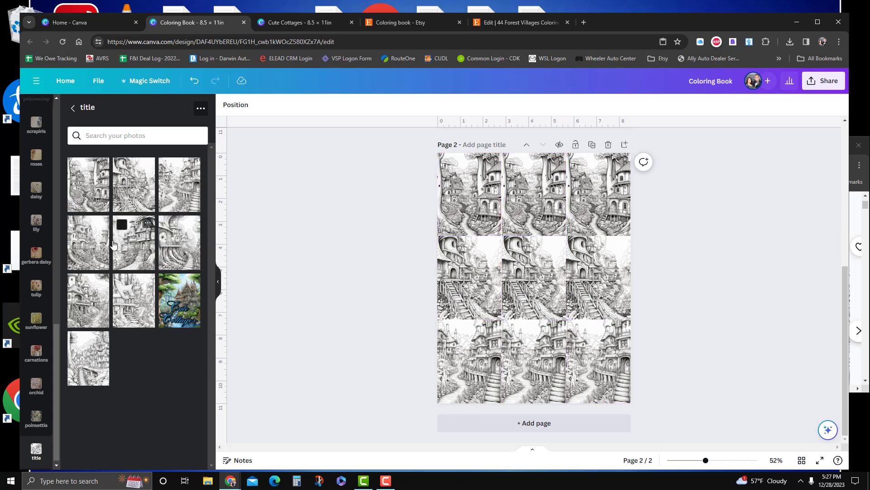
# Replace repeated drawings in the middle and right columns of the grid with other village drawings from the title folder
pyautogui.moveTo(113, 245); pyautogui.dragTo(535, 195)
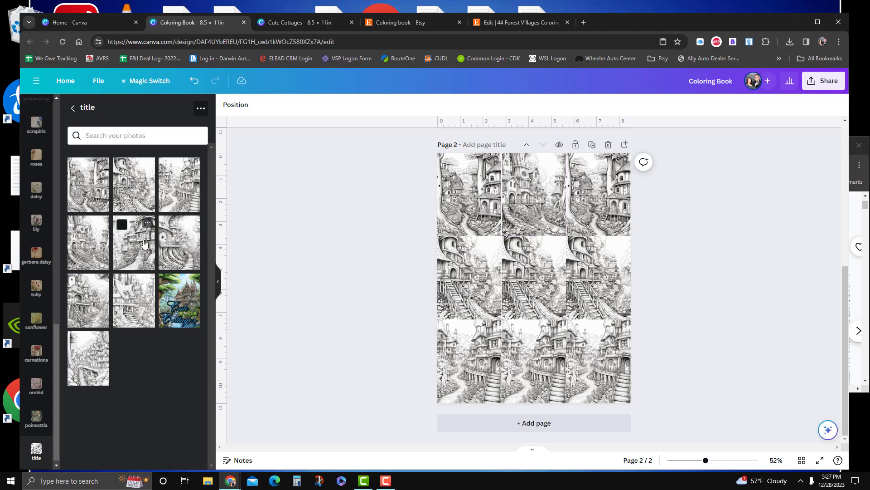
pyautogui.moveTo(144, 244); pyautogui.dragTo(524, 276)
pyautogui.moveTo(179, 245); pyautogui.dragTo(578, 291)
pyautogui.moveTo(91, 302); pyautogui.dragTo(533, 362)
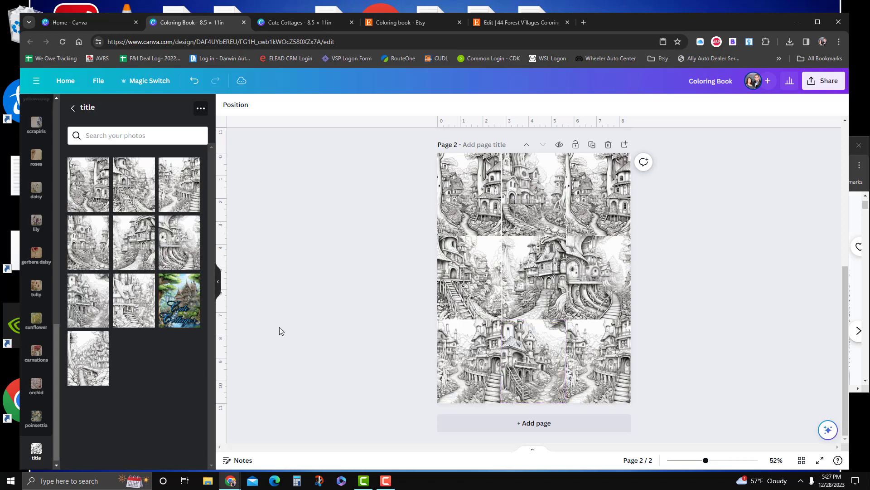
pyautogui.moveTo(88, 358); pyautogui.dragTo(599, 361)
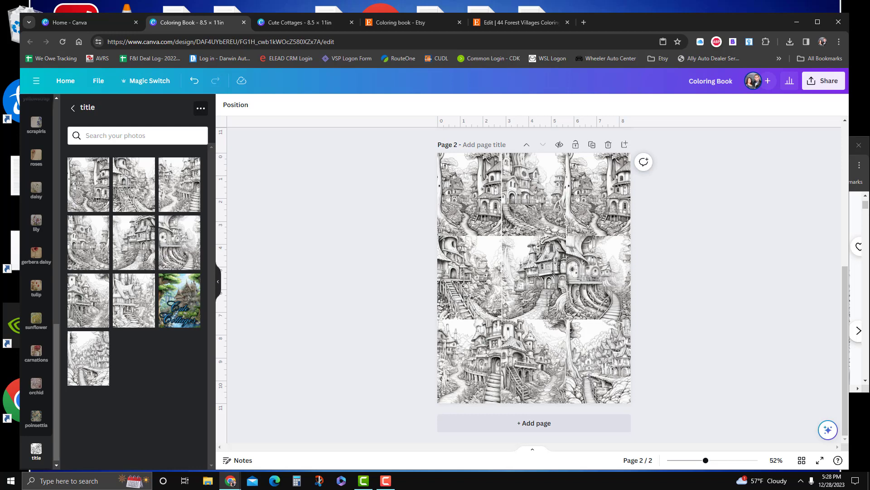
# Download only page 2, the grid of village drawings, as a PNG
pyautogui.scroll(5, 444, 314)
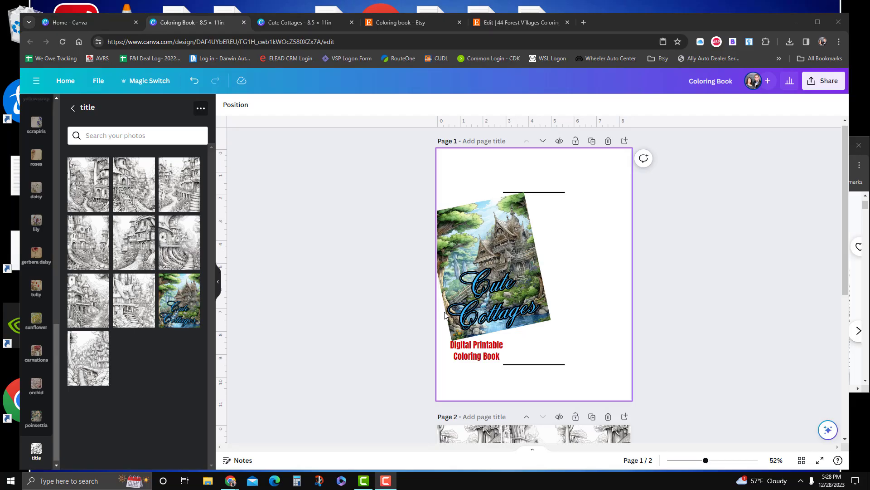
pyautogui.scroll(-6, 567, 333)
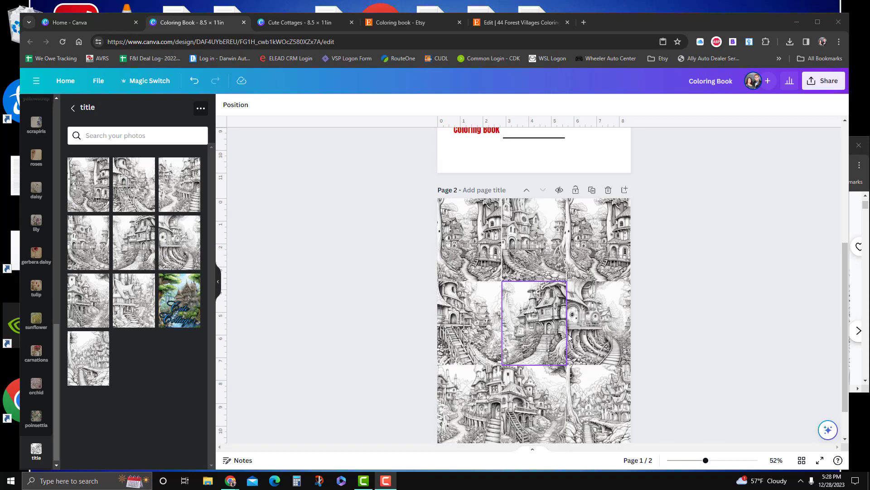
pyautogui.scroll(1, 601, 328)
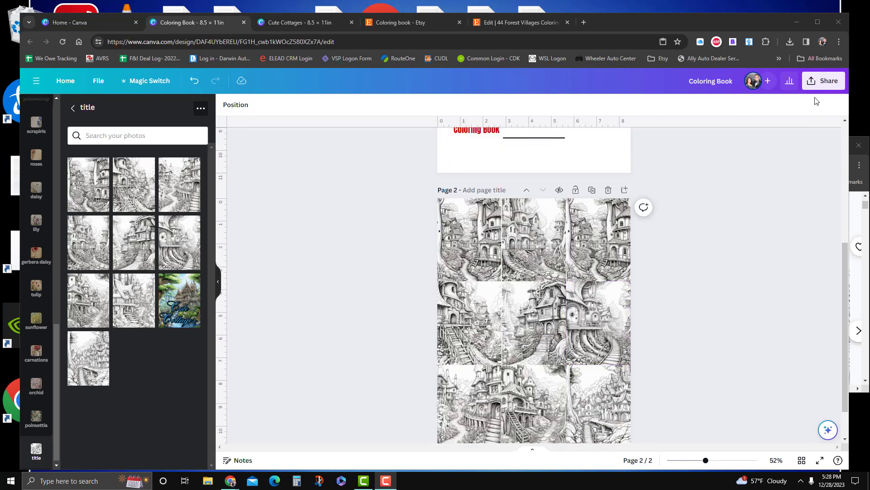
pyautogui.click(823, 81)
pyautogui.click(716, 310)
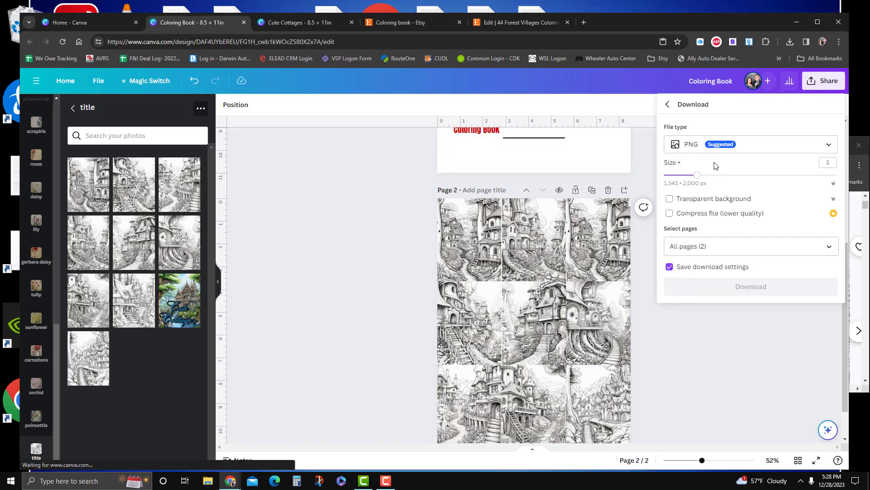
pyautogui.click(711, 250)
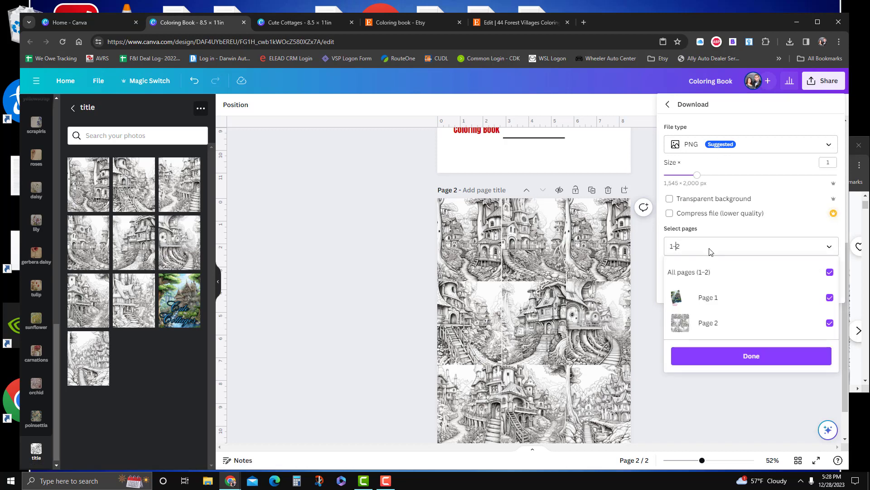
pyautogui.press('BackSpace')
pyautogui.press('BackSpace')
pyautogui.press('Return')
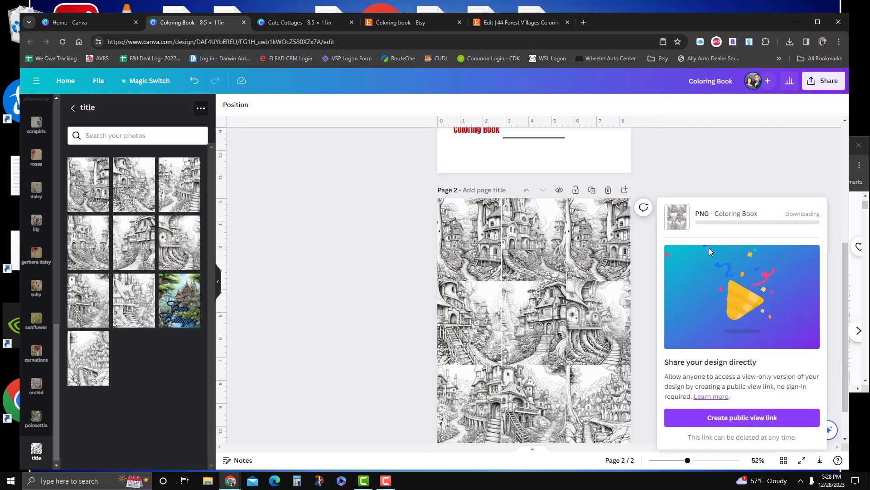
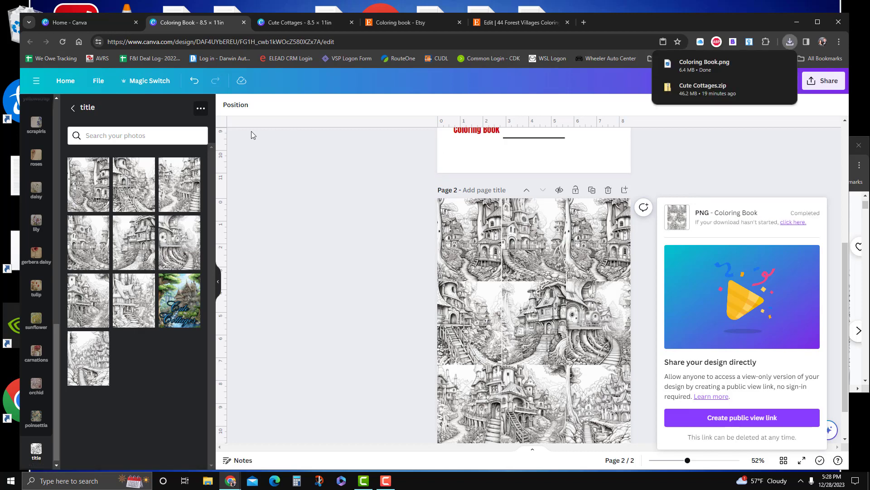
# Upload the downloaded Coloring Book.png from the "downloads from c" folder into the title folder
pyautogui.click(200, 110)
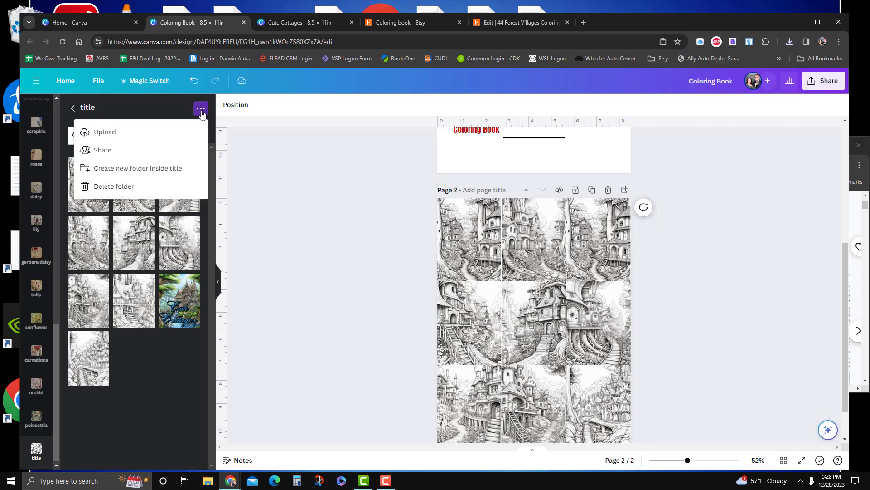
pyautogui.click(138, 136)
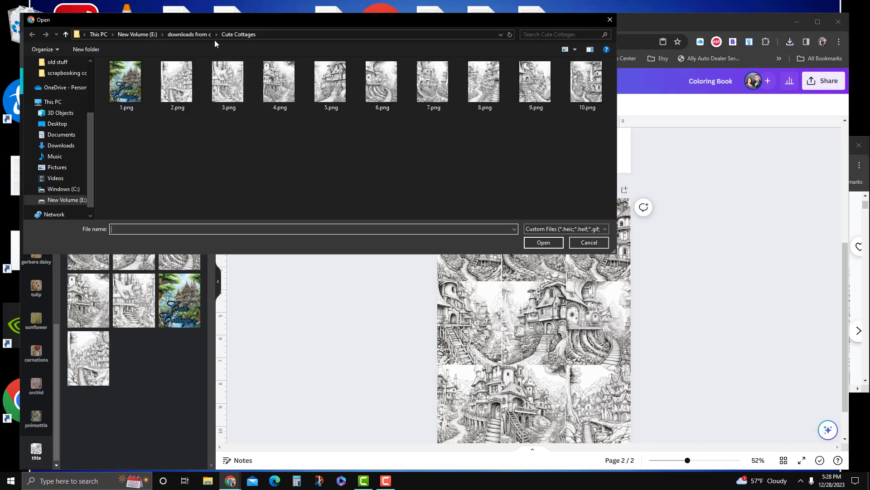
pyautogui.click(193, 36)
pyautogui.doubleClick(428, 88)
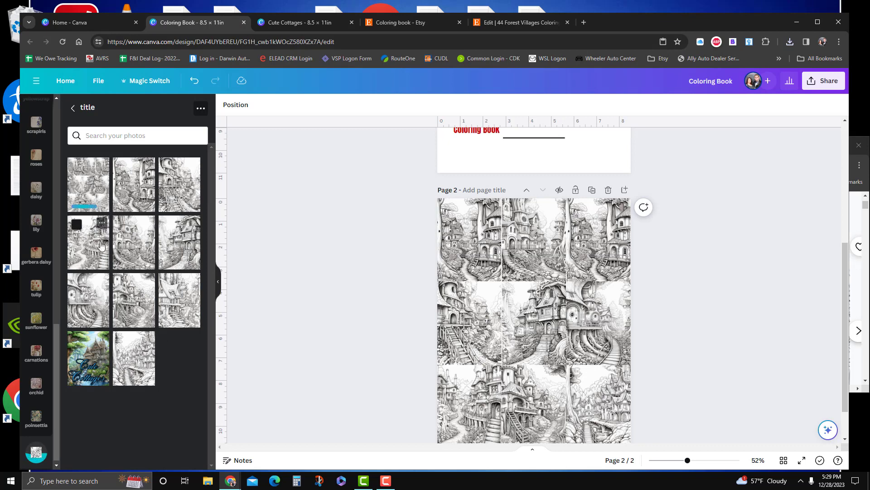
# Place the grid image on page 1 beside the cover, enlarged to about 4.6 in wide and reaching the page's right edge
pyautogui.scroll(5, 287, 307)
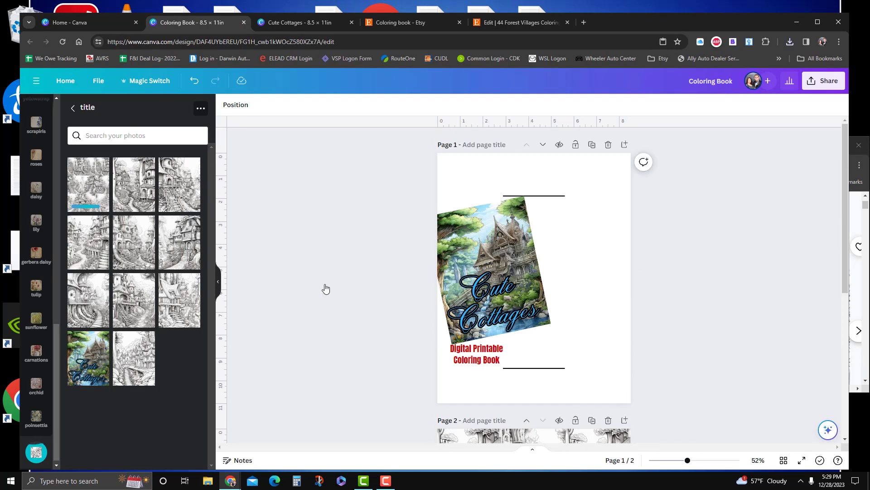
pyautogui.moveTo(605, 369); pyautogui.dragTo(544, 288)
pyautogui.moveTo(500, 243); pyautogui.dragTo(570, 257)
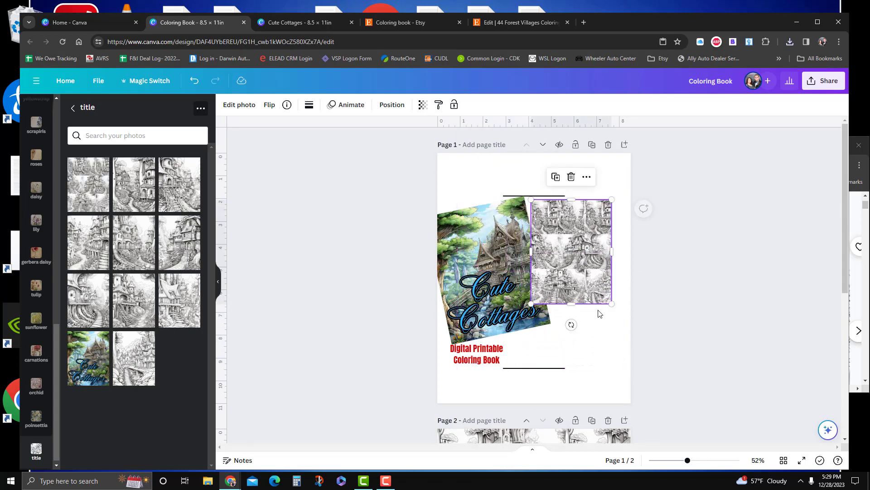
pyautogui.moveTo(610, 302); pyautogui.dragTo(620, 316)
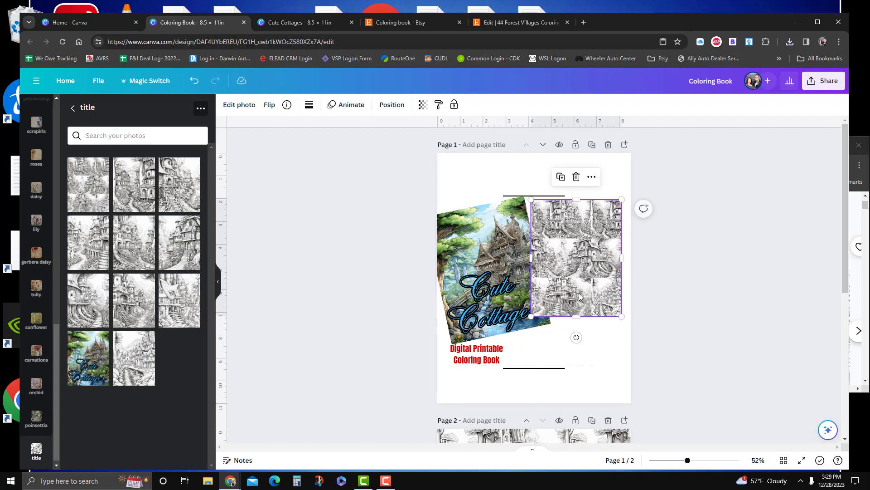
pyautogui.moveTo(580, 297); pyautogui.dragTo(573, 301)
pyautogui.moveTo(613, 322); pyautogui.dragTo(630, 341)
# Bring the Cute Cottages cover in front of the grid image on page 1
pyautogui.click(481, 244)
pyautogui.rightClick(480, 245)
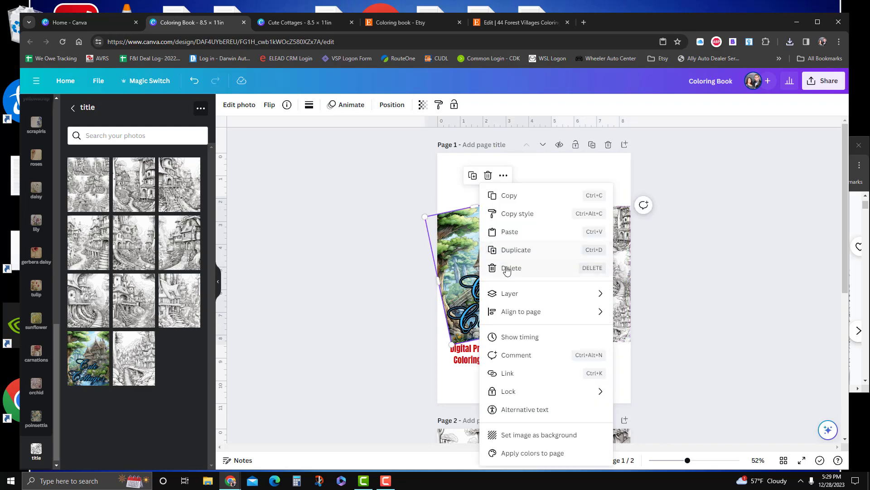
pyautogui.moveTo(510, 293)
pyautogui.click(657, 299)
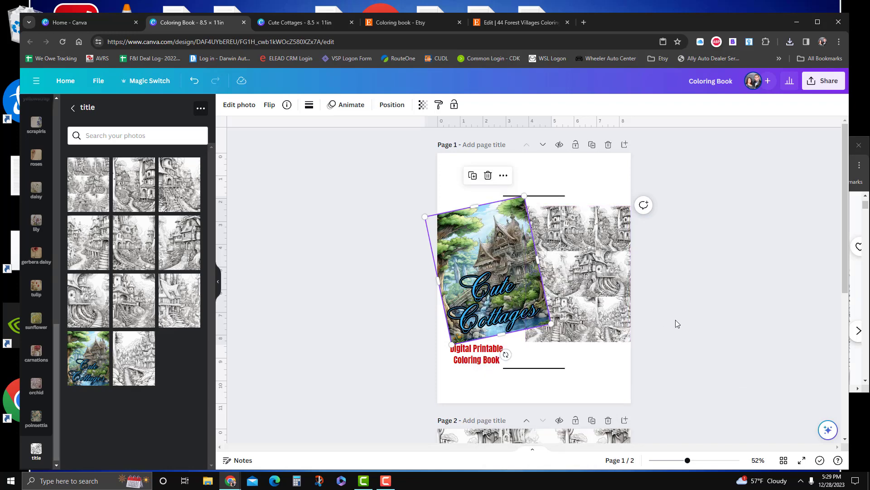
pyautogui.click(705, 376)
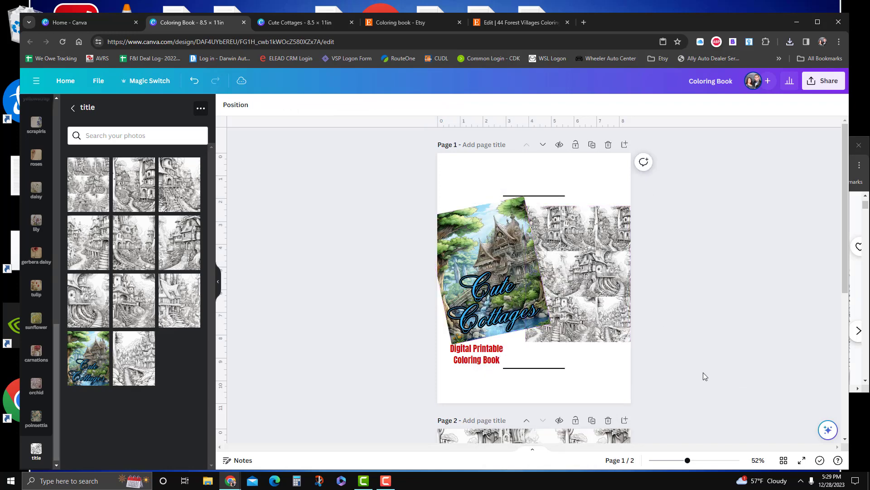
# Tilt the grid image on page 1 slightly clockwise
pyautogui.click(598, 308)
pyautogui.moveTo(575, 361); pyautogui.dragTo(569, 362)
pyautogui.click(679, 310)
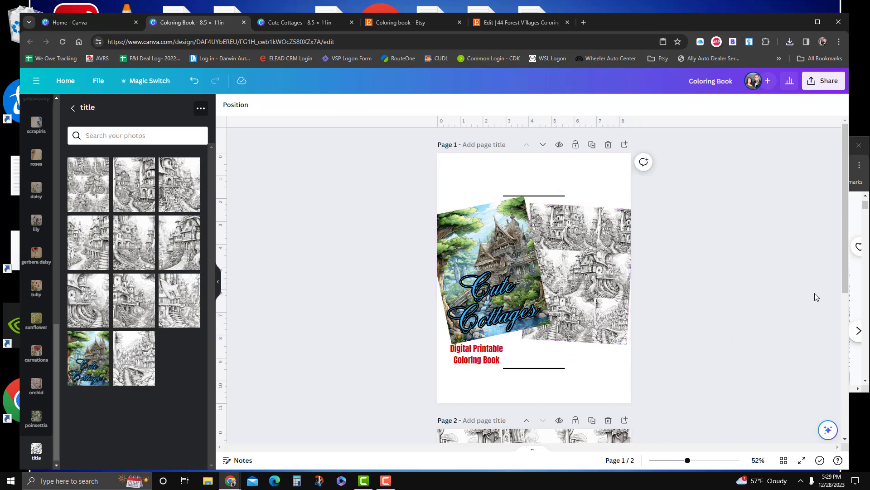
# Move the grid image about 1 in lower on page 1, then compare the layout with the Autumn Gnomes listing
pyautogui.moveTo(575, 305); pyautogui.dragTo(575, 326)
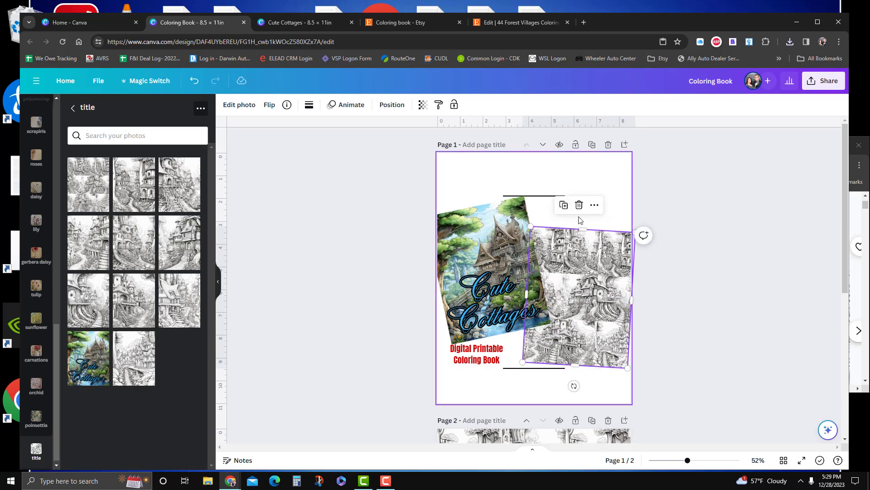
pyautogui.click(865, 277)
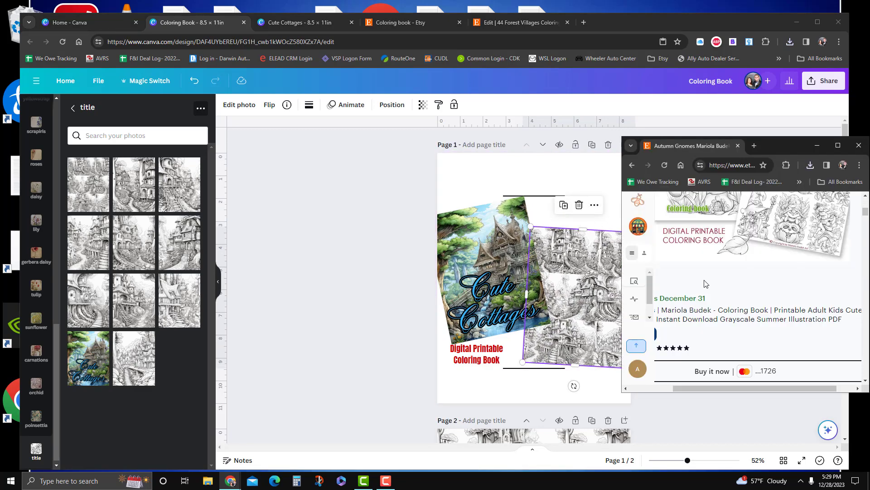
pyautogui.scroll(5, 769, 290)
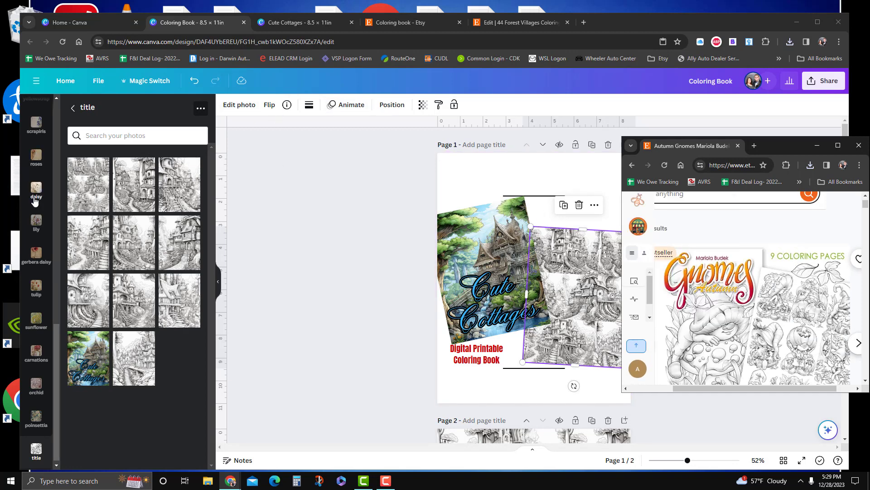
# Add a subheading reading "40 Coloring Pages" to page 1
pyautogui.scroll(5, 34, 201)
pyautogui.click(36, 175)
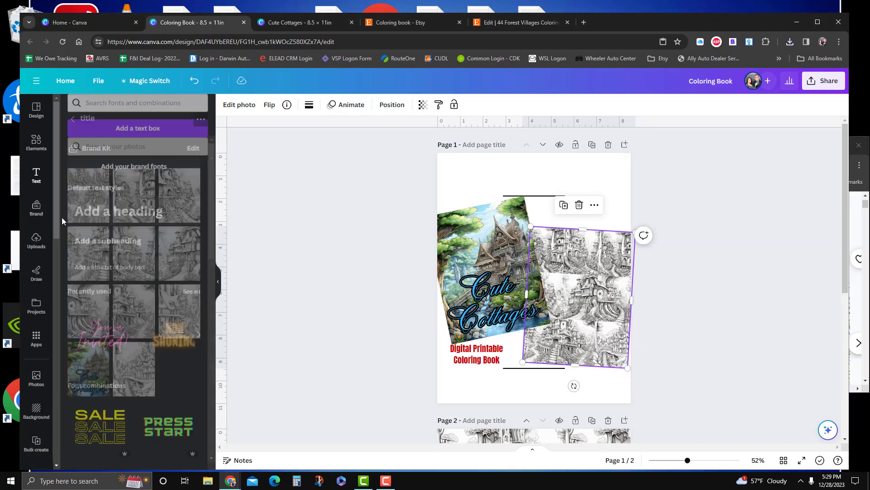
pyautogui.click(112, 257)
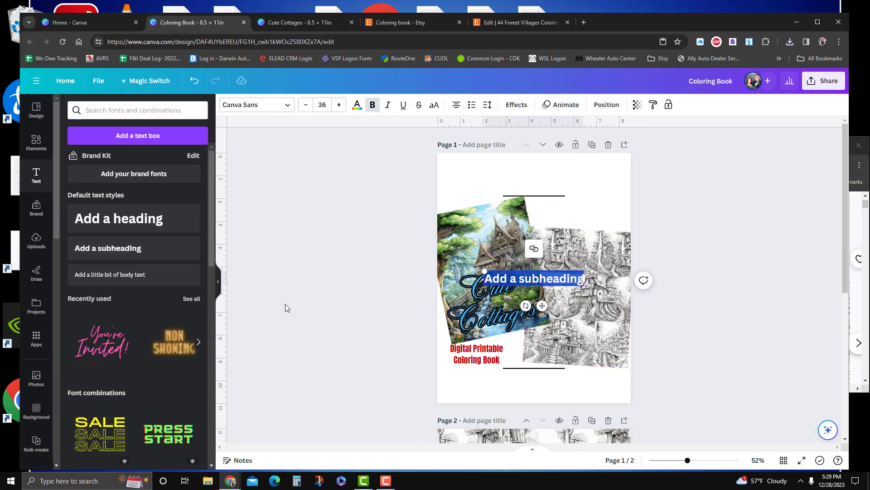
pyautogui.write('40')
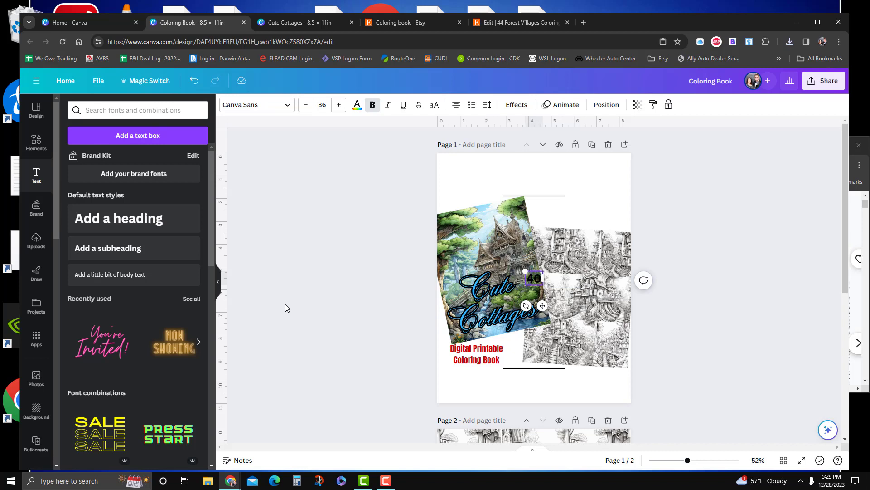
pyautogui.write(' Coloring')
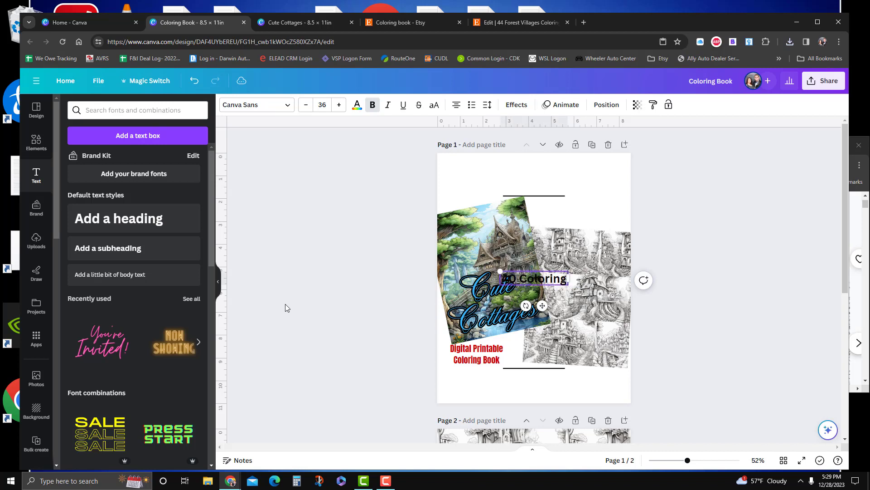
pyautogui.write(' Pages')
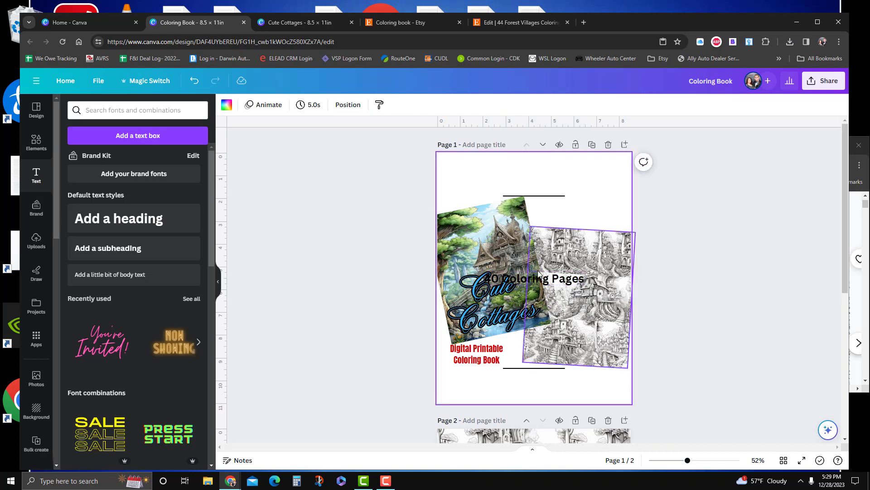
# Place the "40 Coloring Pages" caption above the grid image and set its font size to 33
pyautogui.moveTo(534, 267); pyautogui.dragTo(573, 212)
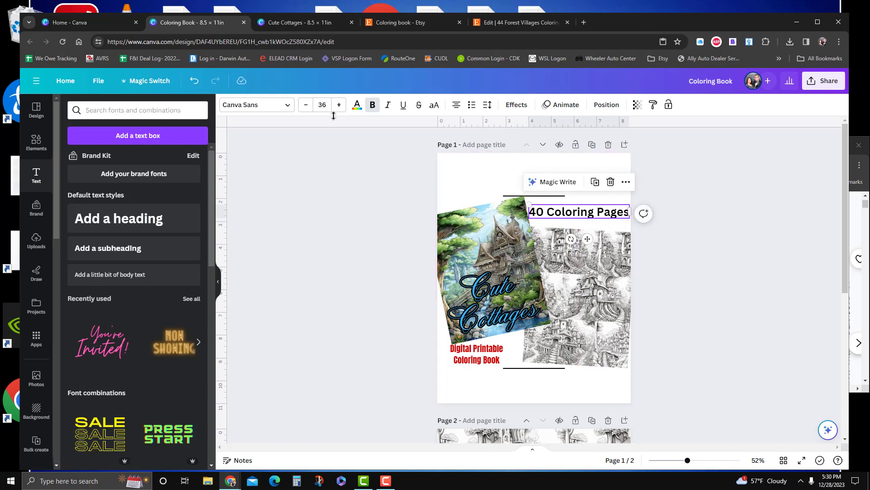
pyautogui.click(306, 109)
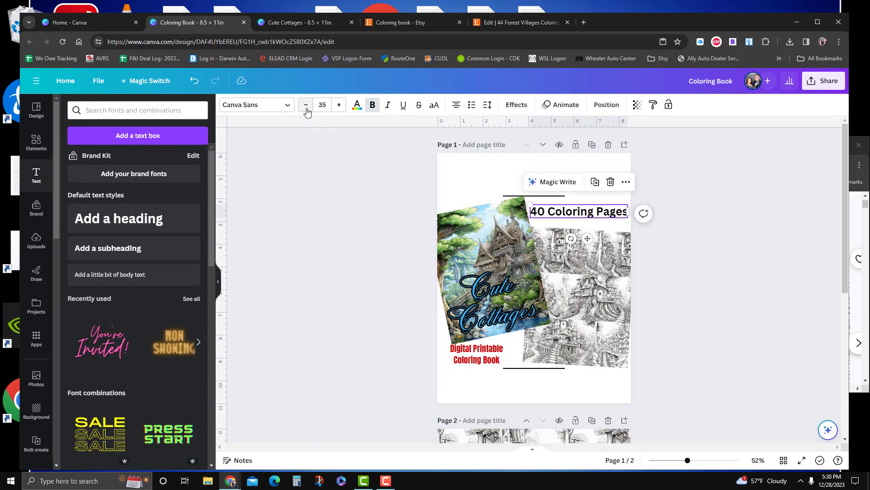
pyautogui.click(307, 109)
pyautogui.click(307, 108)
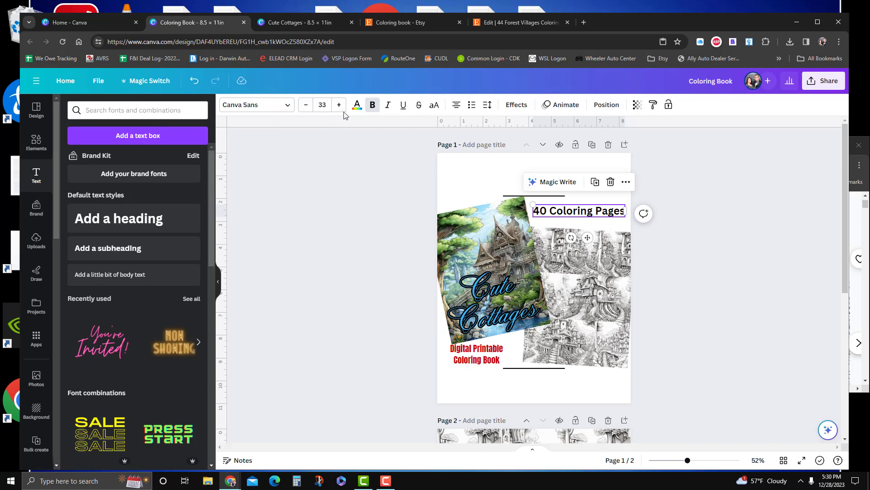
# Shift the "Digital Printable Coloring Book" caption slightly toward the page center, checking the placement against the Autumn Gnomes listing
pyautogui.click(357, 105)
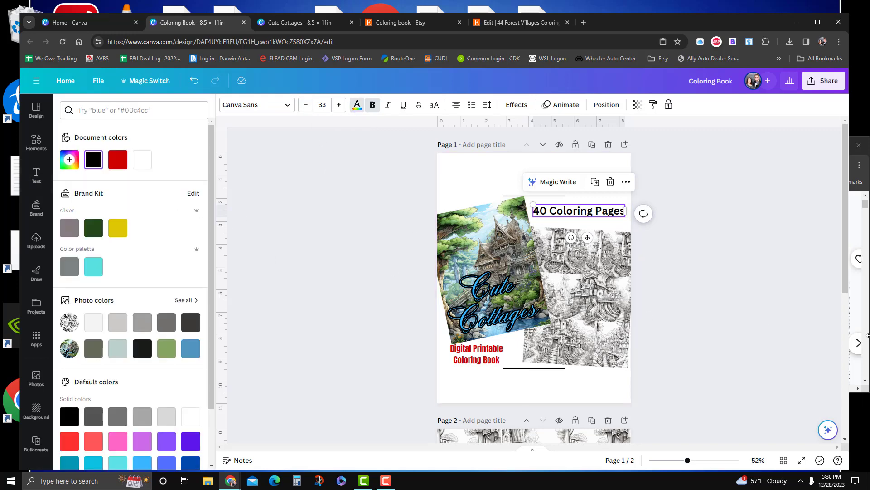
pyautogui.click(865, 306)
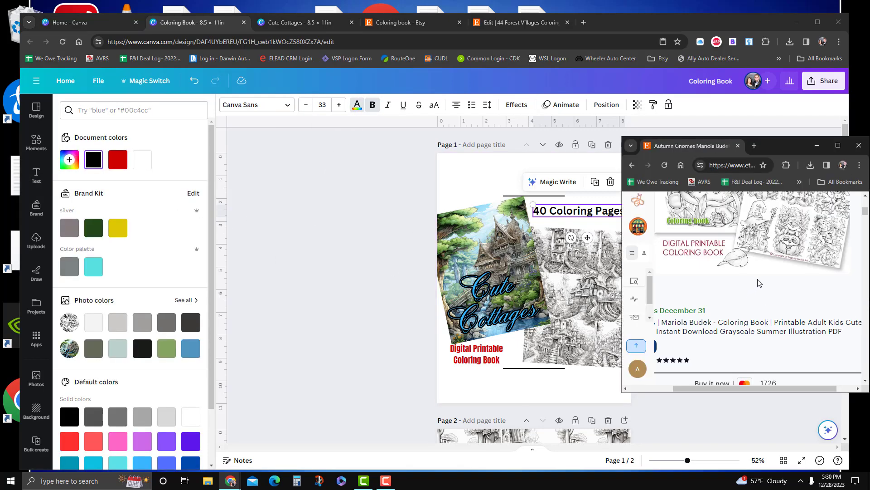
pyautogui.scroll(3, 759, 283)
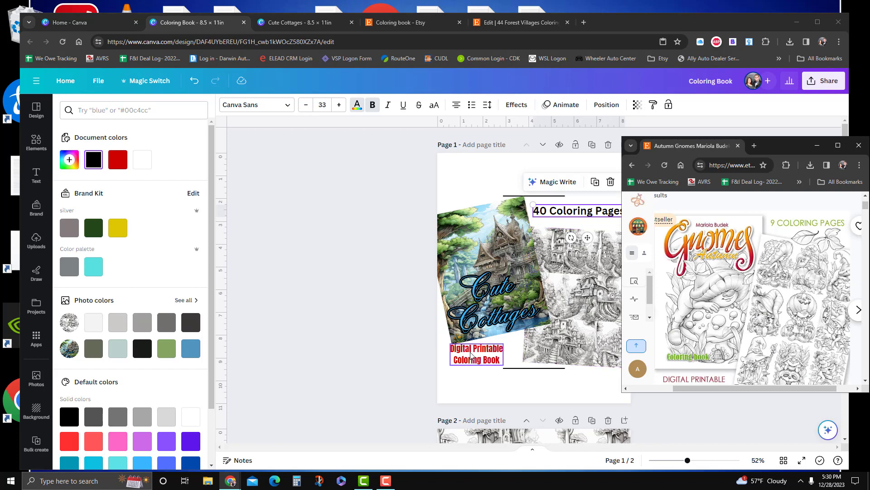
pyautogui.moveTo(472, 356); pyautogui.dragTo(487, 354)
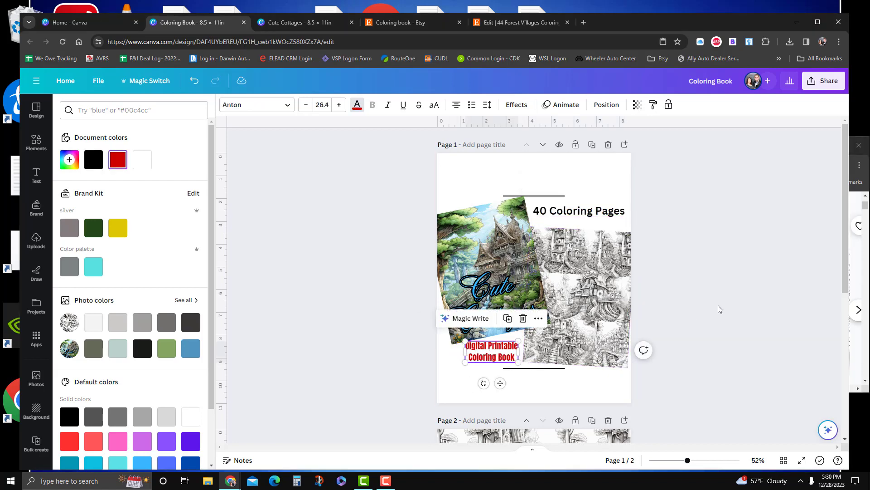
pyautogui.click(851, 301)
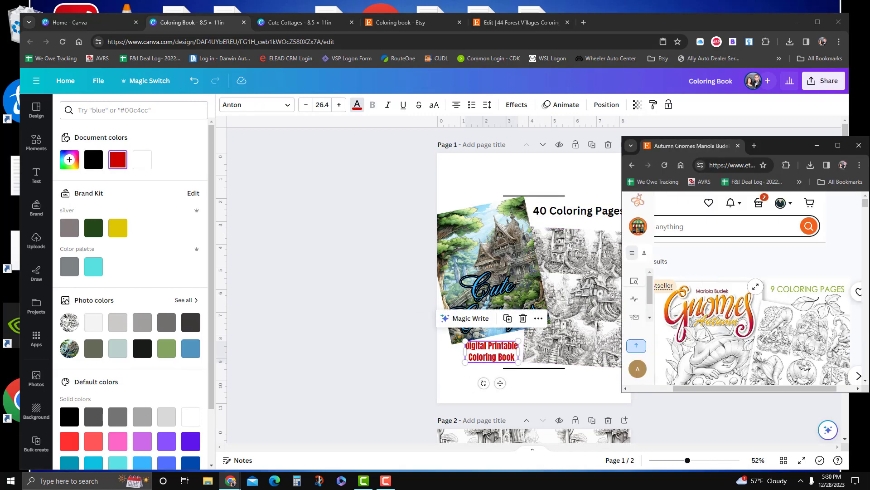
# Color the "40 Coloring Pages" caption light blue from the default solid colors and nudge it slightly closer to the grid image
pyautogui.click(572, 214)
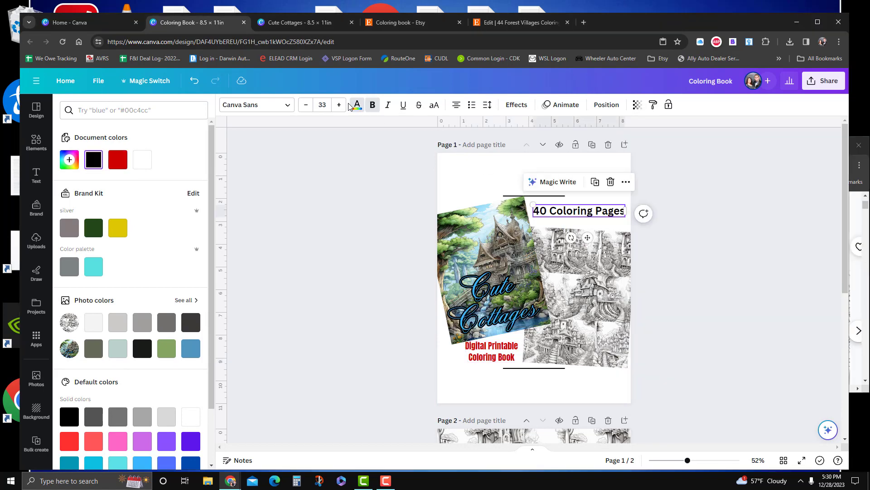
pyautogui.click(352, 106)
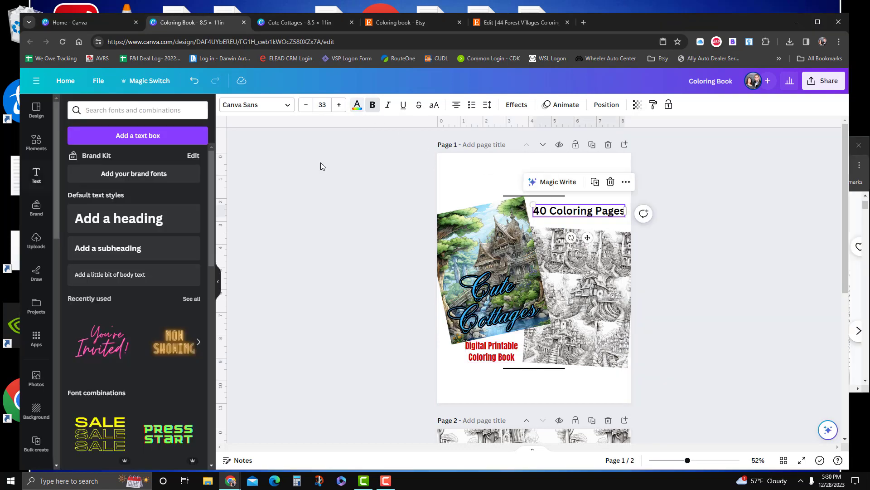
pyautogui.click(354, 108)
pyautogui.scroll(-2, 153, 410)
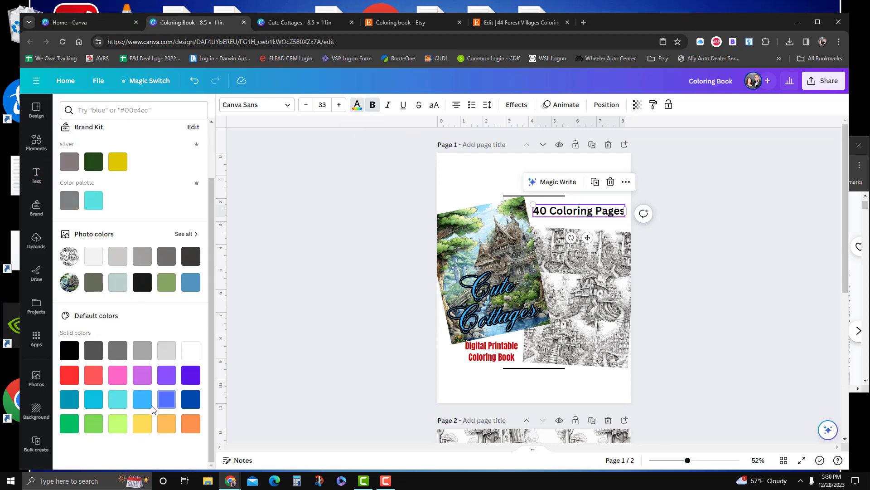
pyautogui.click(142, 400)
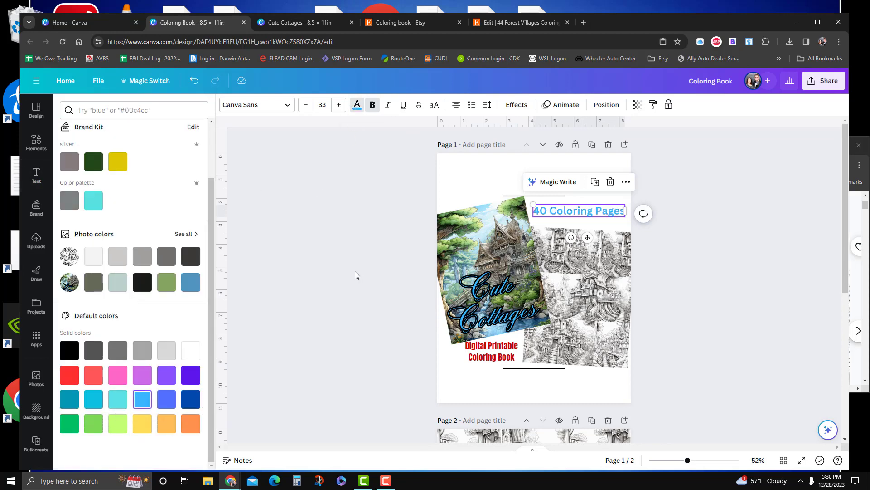
pyautogui.click(356, 270)
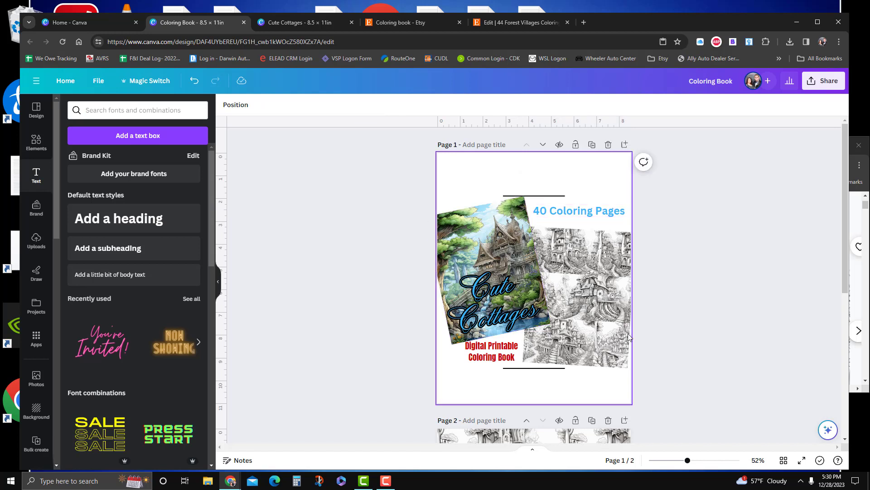
pyautogui.click(577, 211)
pyautogui.moveTo(578, 212); pyautogui.dragTo(578, 211)
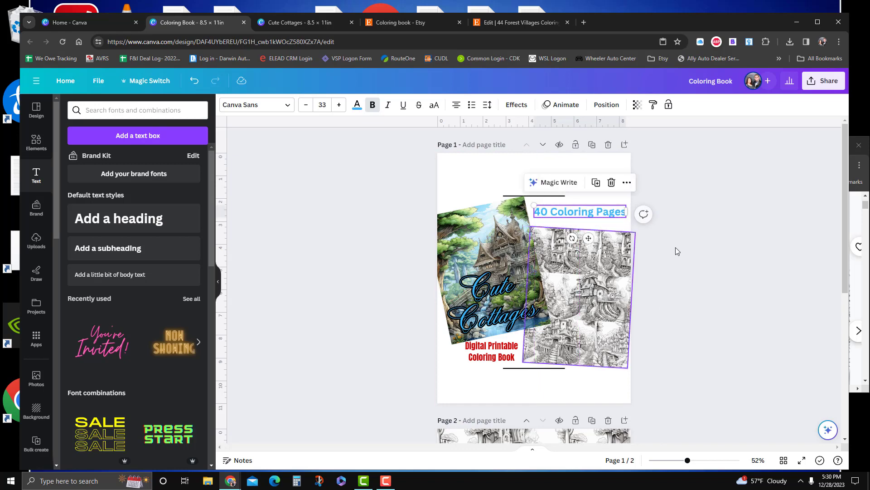
pyautogui.click(690, 321)
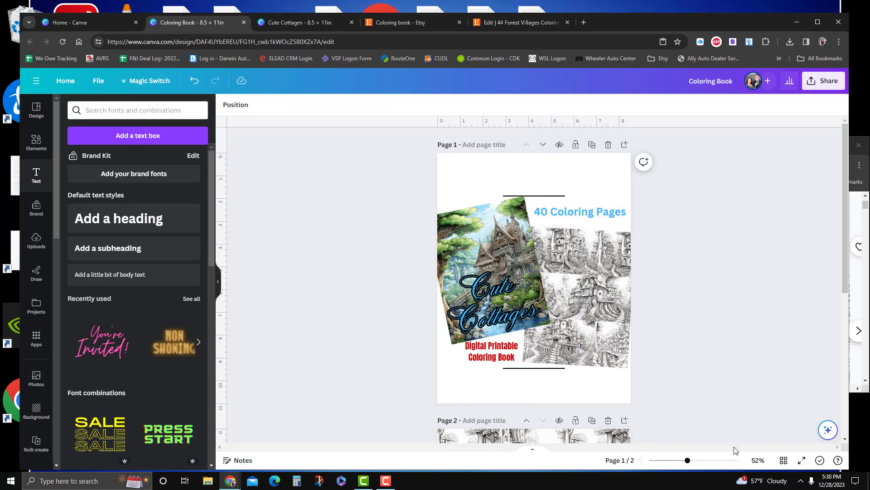
# Examine the Autumn Gnomes listing image for its caption placement, tilted page grid and leaf decorations
pyautogui.click(854, 313)
pyautogui.scroll(4, 737, 283)
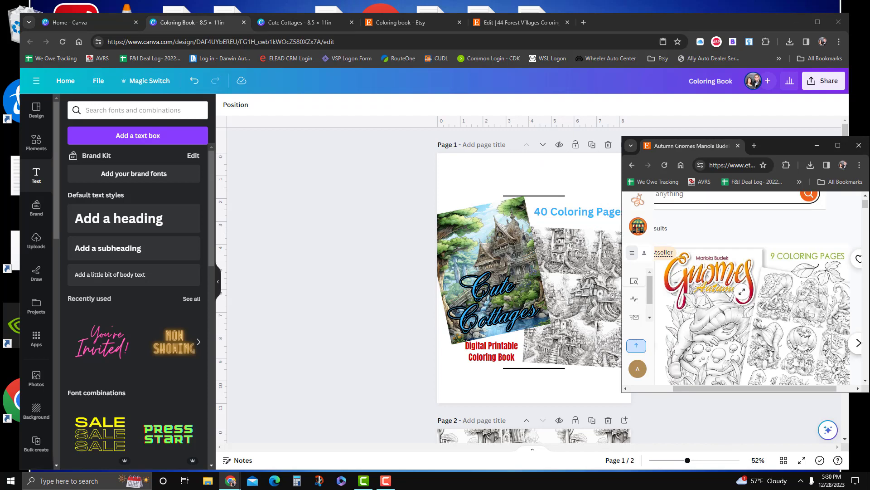
pyautogui.scroll(-1, 770, 312)
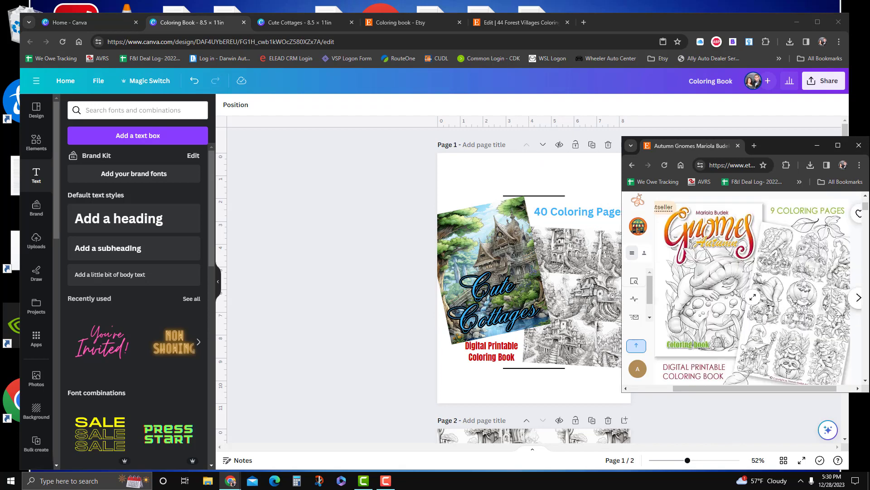
pyautogui.scroll(-1, 753, 297)
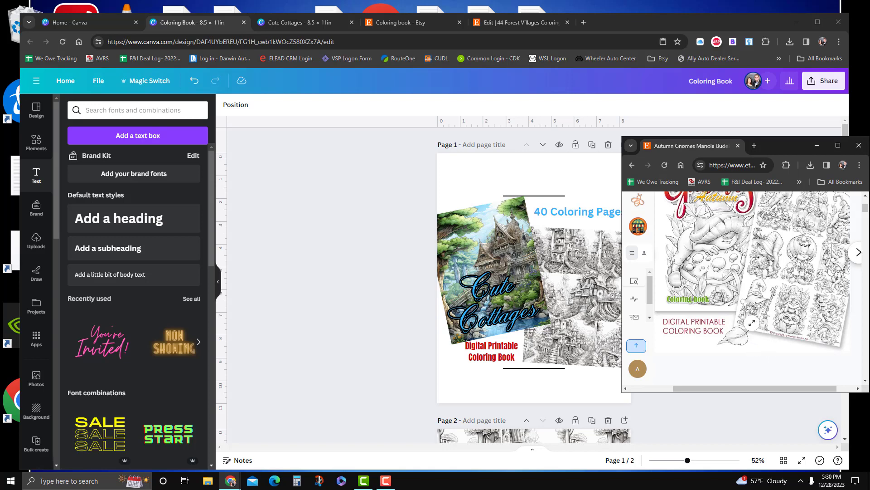
pyautogui.scroll(1, 782, 310)
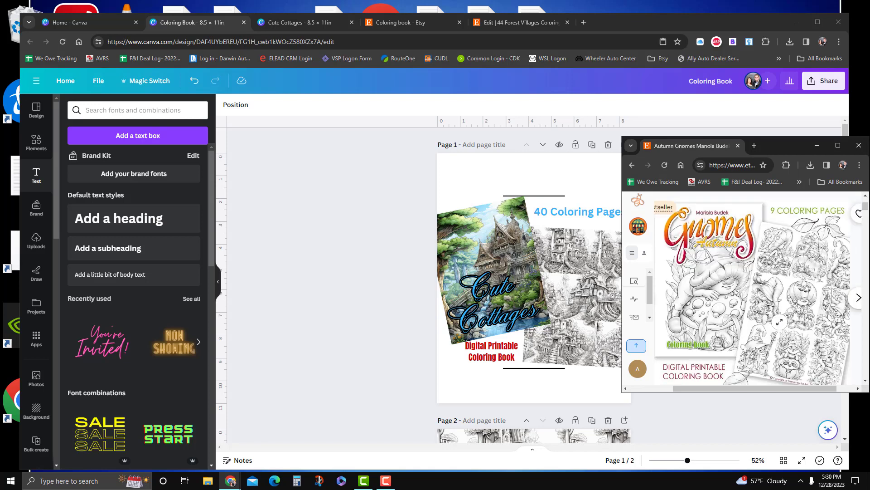
pyautogui.scroll(1, 753, 324)
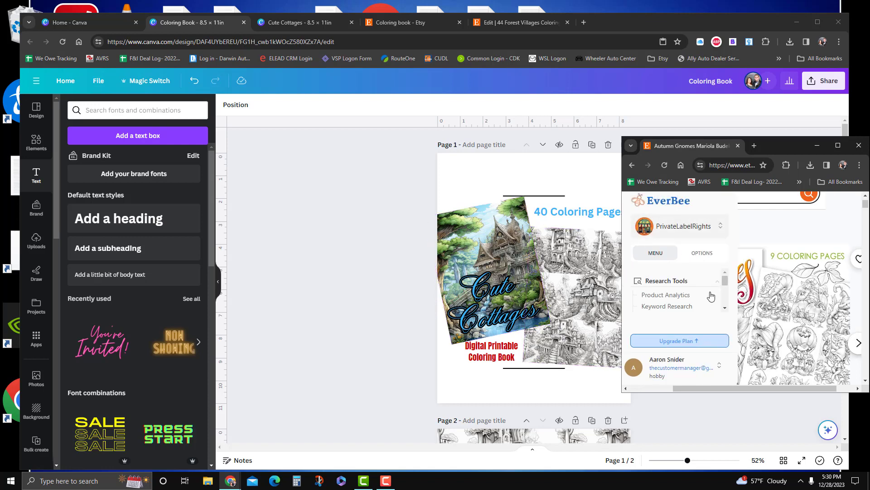
pyautogui.click(390, 289)
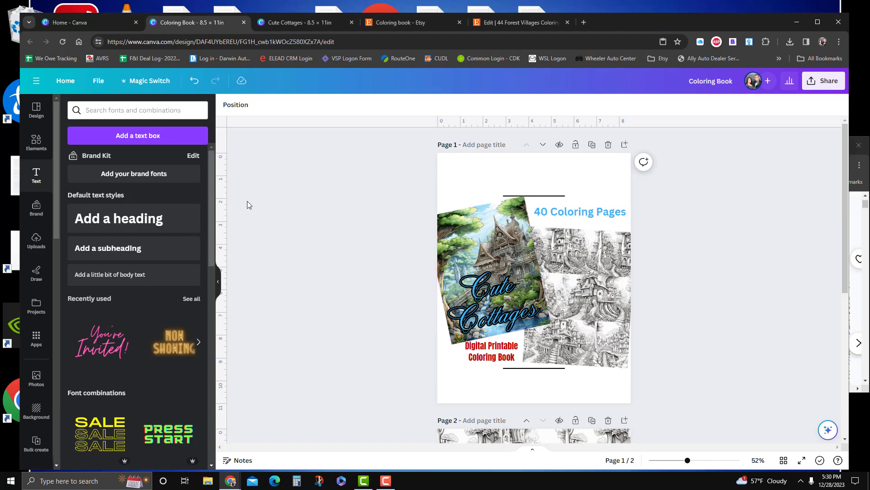
# Browse the graphics collections for decorative foliage and open the Vivid Leaves collection
pyautogui.click(38, 144)
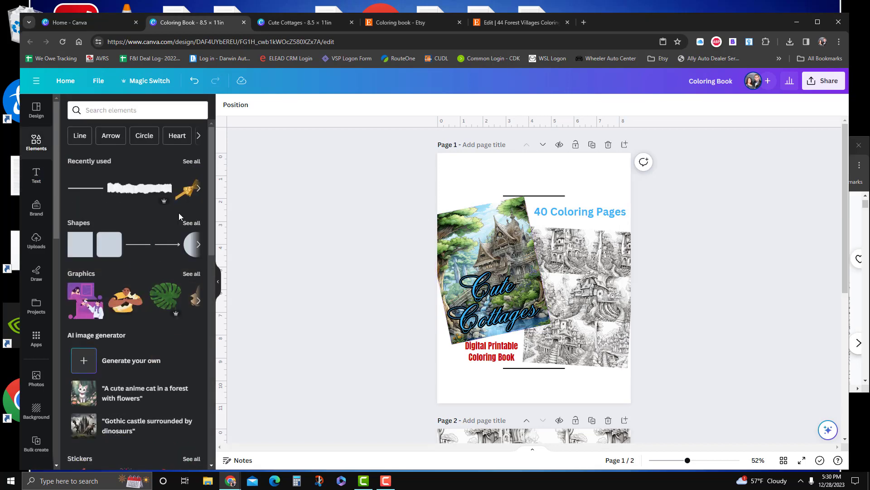
pyautogui.click(189, 274)
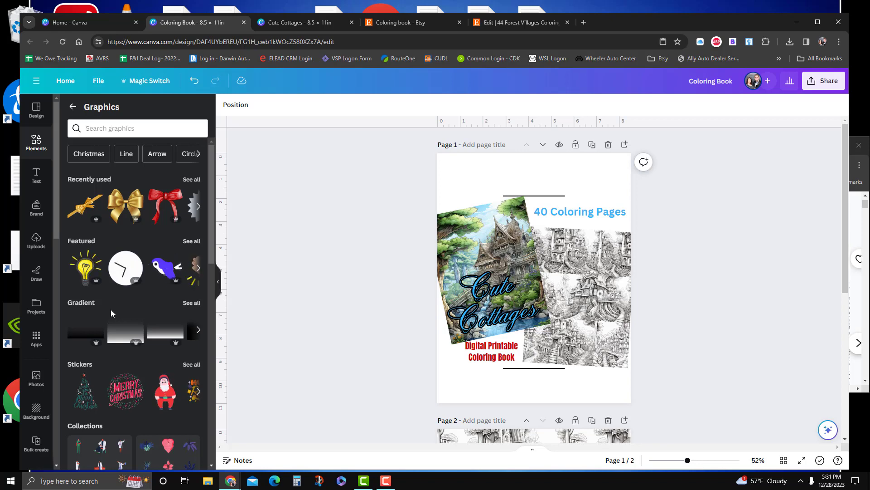
pyautogui.scroll(-3, 113, 309)
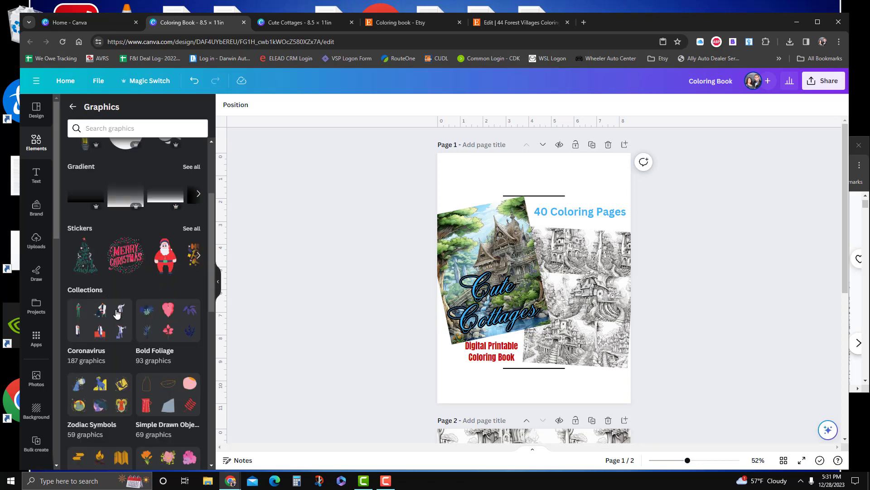
pyautogui.scroll(-1, 115, 309)
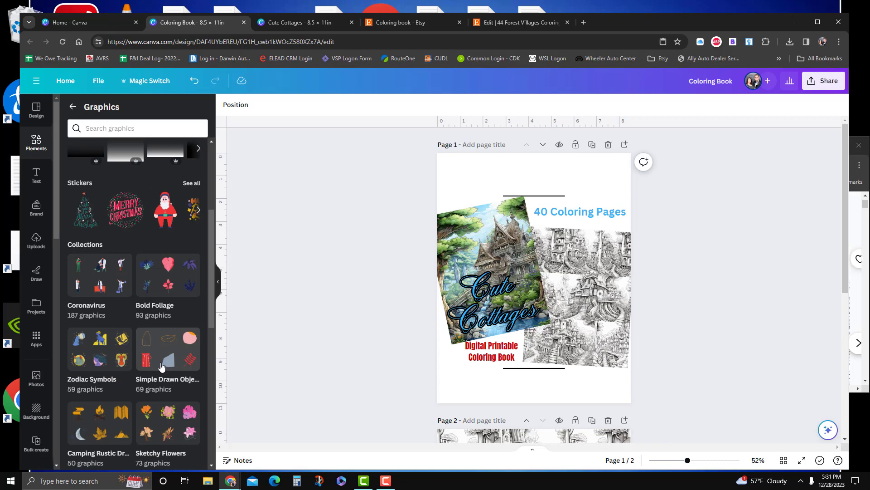
pyautogui.scroll(-3, 161, 366)
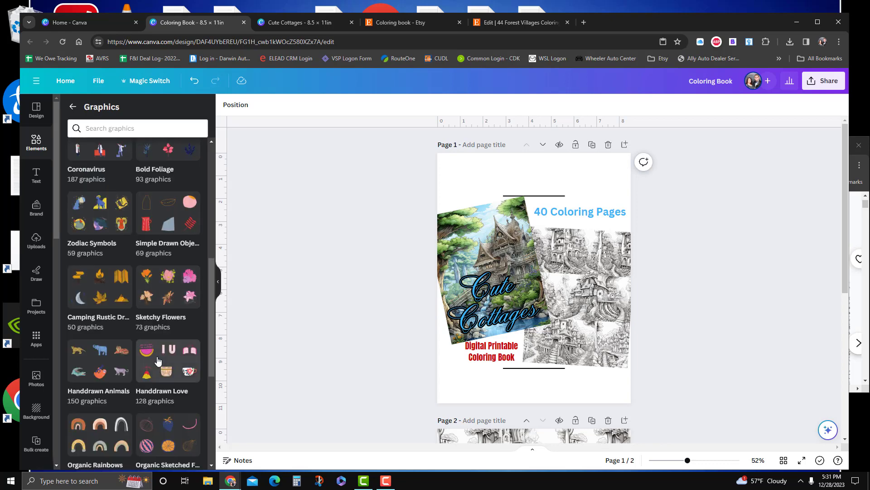
pyautogui.moveTo(103, 281); pyautogui.dragTo(84, 254)
pyautogui.scroll(-2, 154, 359)
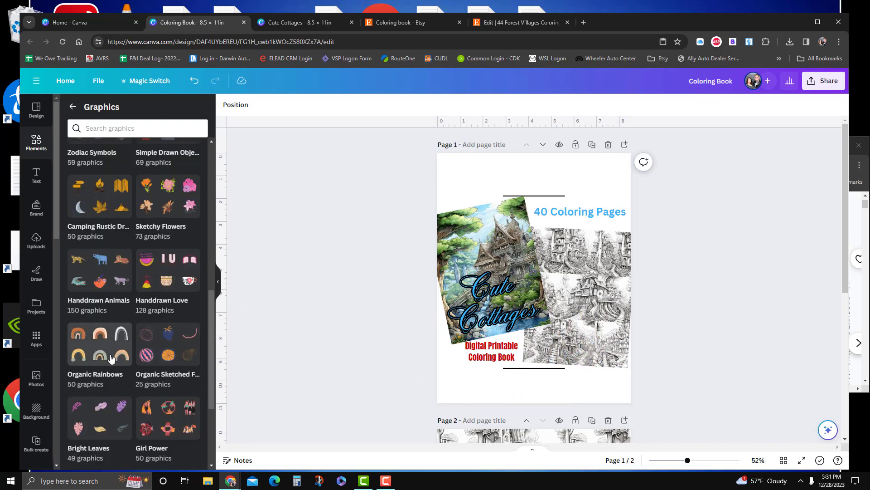
pyautogui.scroll(-2, 171, 403)
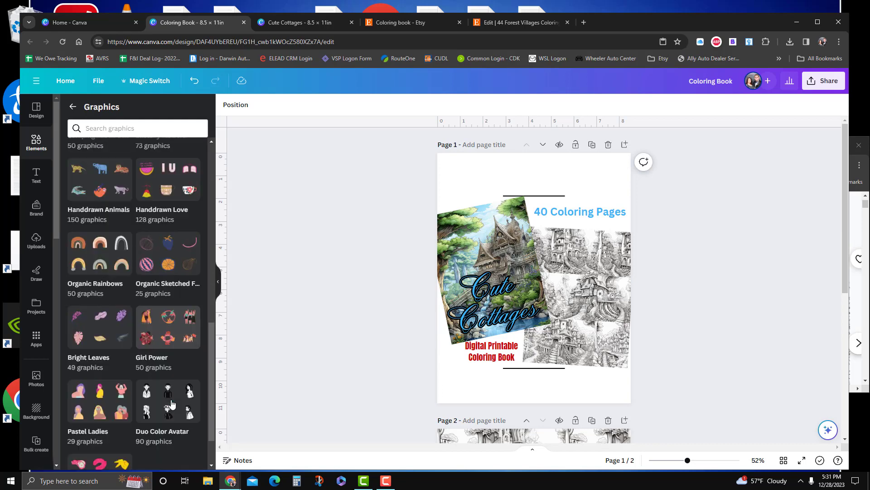
pyautogui.scroll(-2, 170, 399)
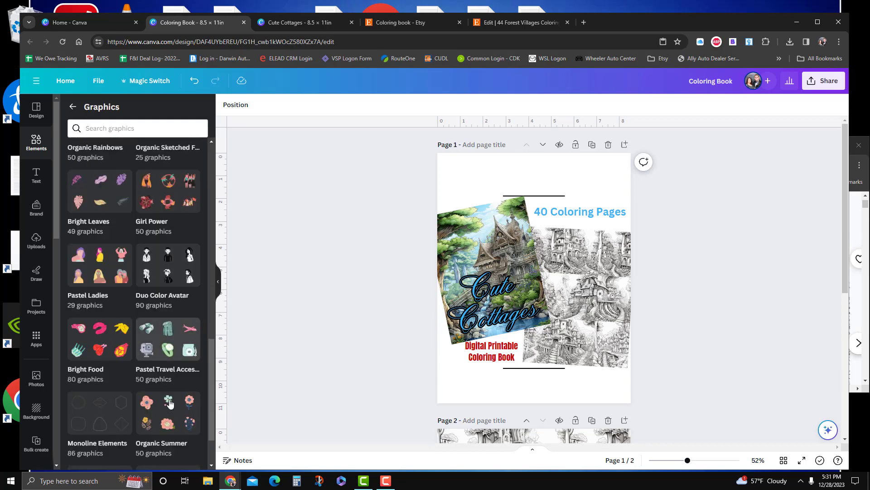
pyautogui.scroll(-1, 170, 403)
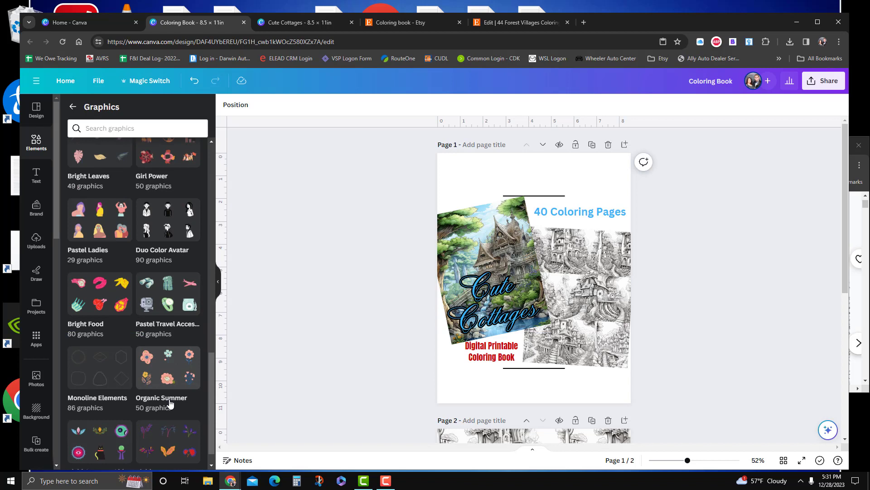
pyautogui.scroll(-1, 170, 403)
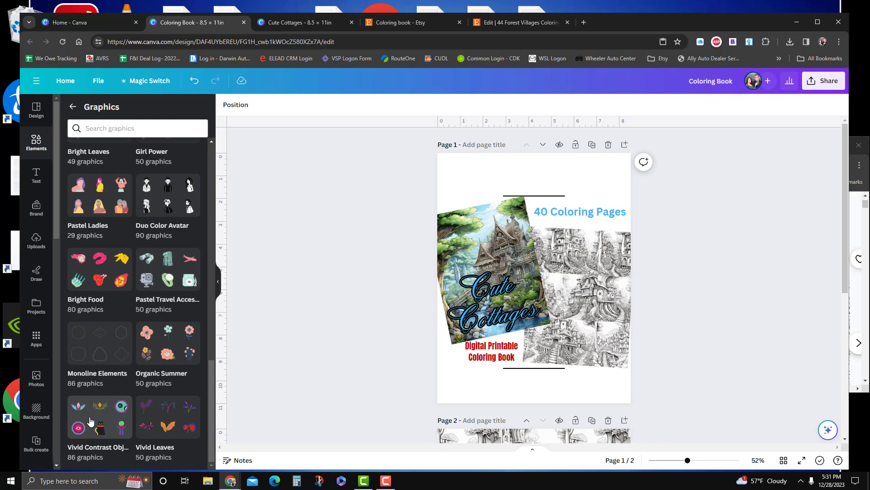
pyautogui.click(150, 420)
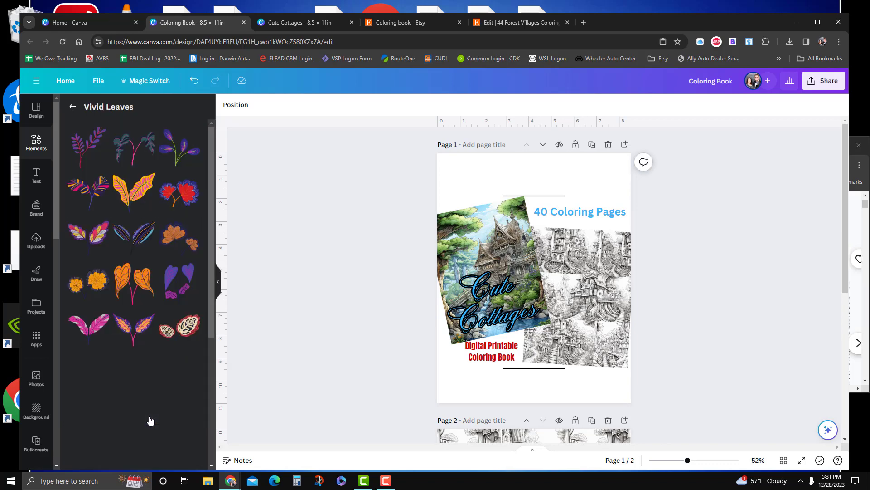
# Add the teal two-leaf graphic, tilt it counterclockwise and shrink it beside the "Digital Printable Coloring Book" caption
pyautogui.scroll(-2, 171, 330)
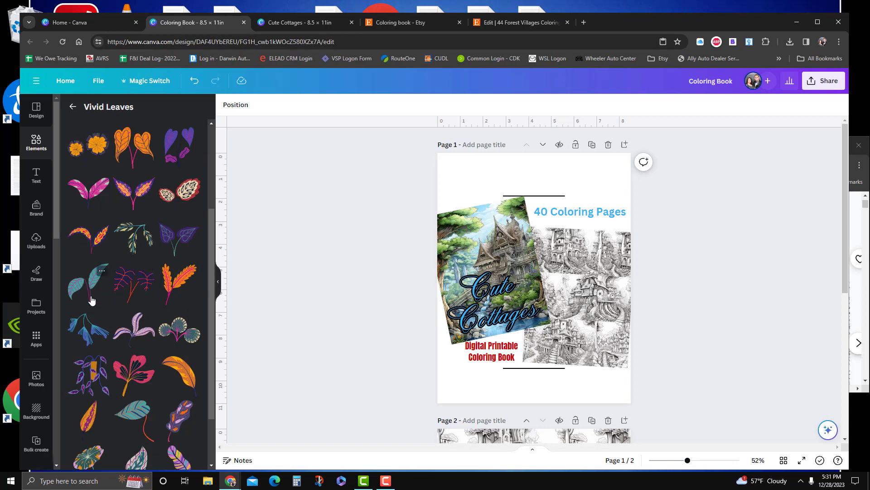
pyautogui.click(88, 283)
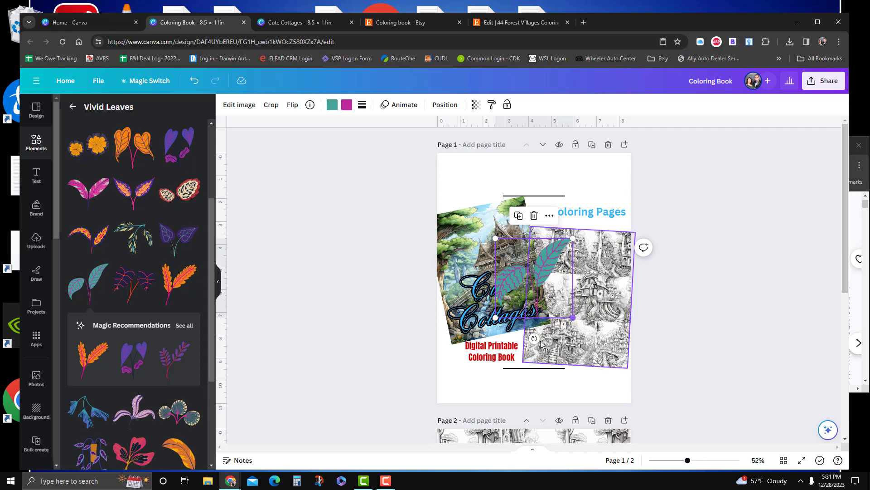
pyautogui.moveTo(535, 339); pyautogui.dragTo(569, 348)
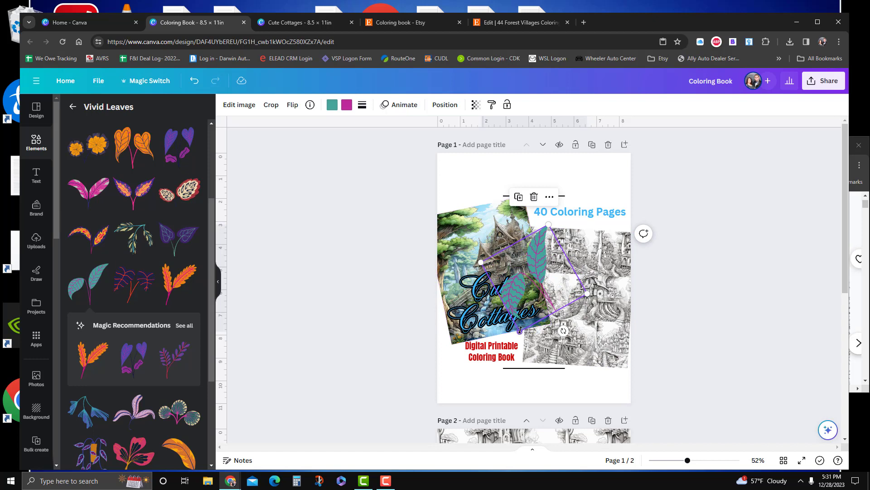
pyautogui.moveTo(520, 330); pyautogui.dragTo(529, 358)
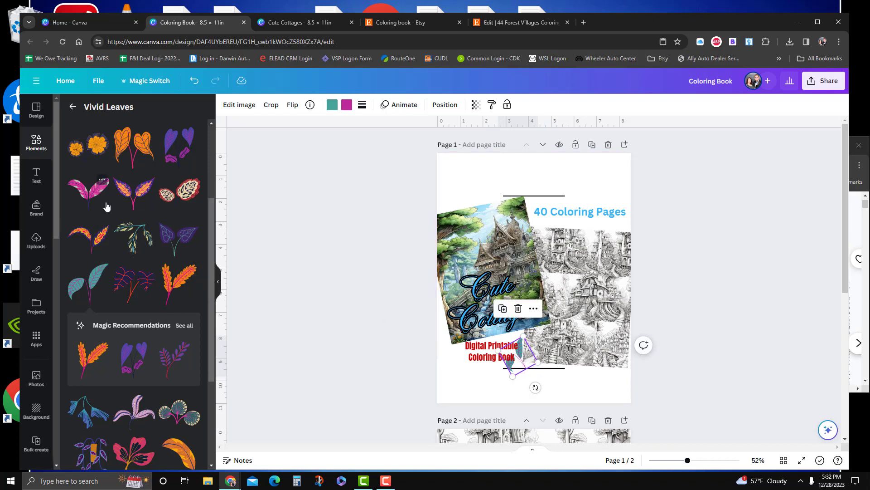
# Add the orange heart-shaped leaves graphic to page 1 and delete the small teal leaf graphic beside the red caption
pyautogui.click(136, 151)
pyautogui.click(524, 371)
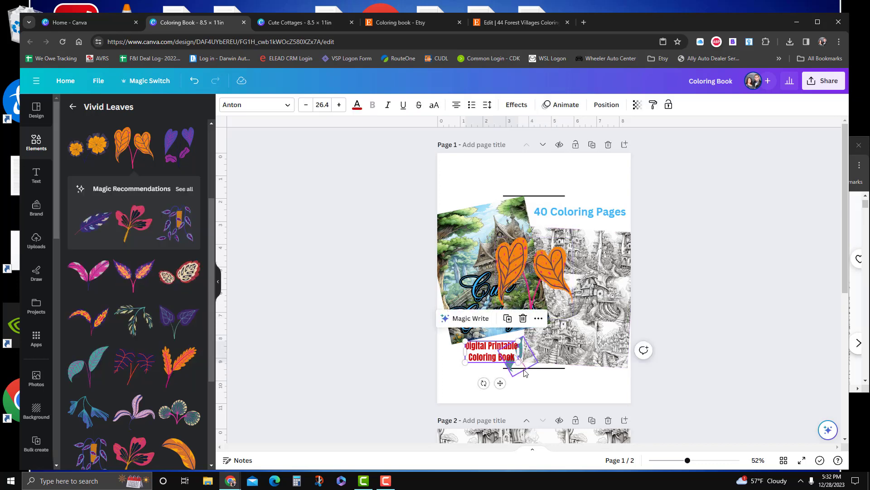
pyautogui.click(524, 371)
pyautogui.click(519, 309)
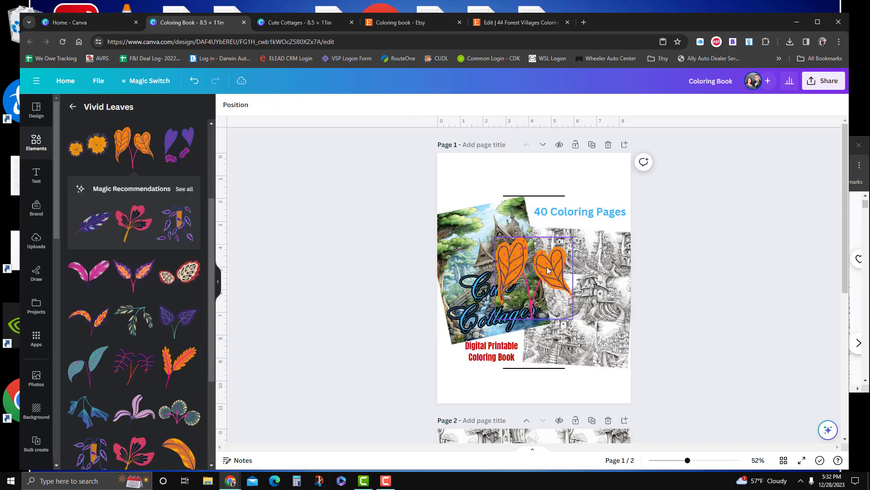
# Shrink the orange leaves, tilt them slightly counterclockwise and place them just beside the "Digital Printable Coloring Book" caption
pyautogui.click(572, 317)
pyautogui.moveTo(572, 317); pyautogui.dragTo(507, 279)
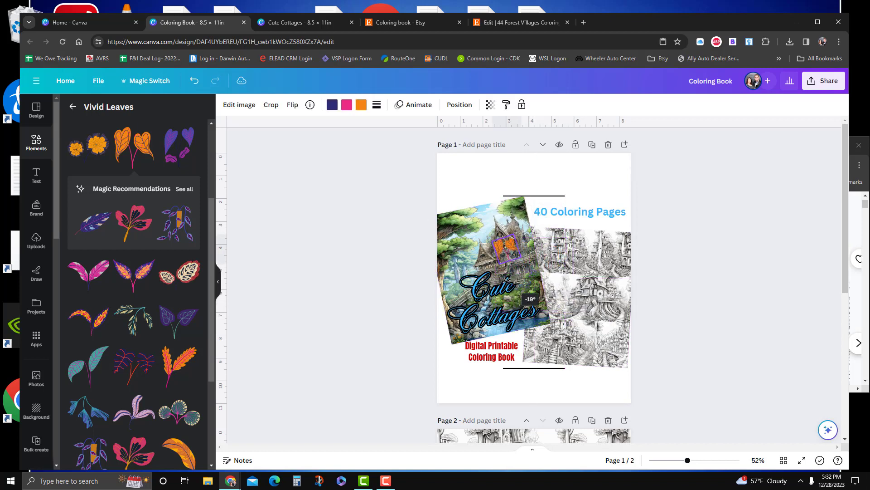
pyautogui.moveTo(506, 249); pyautogui.dragTo(526, 347)
pyautogui.moveTo(524, 354); pyautogui.dragTo(531, 357)
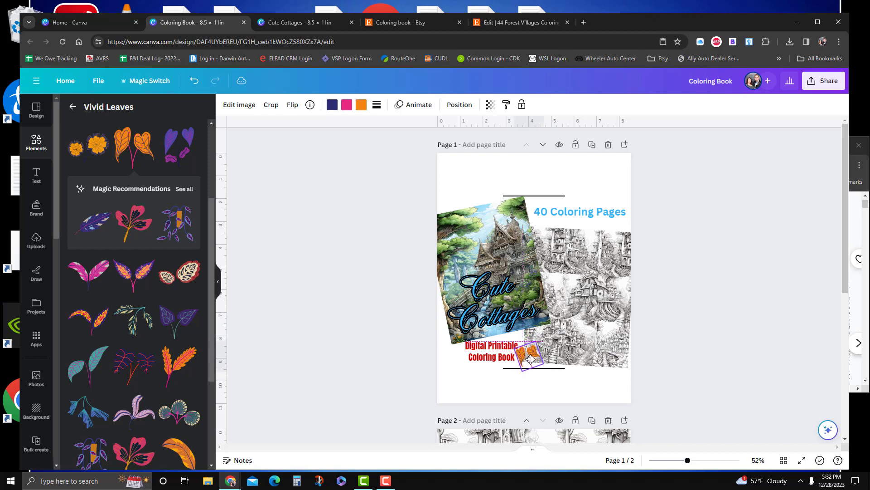
pyautogui.click(387, 290)
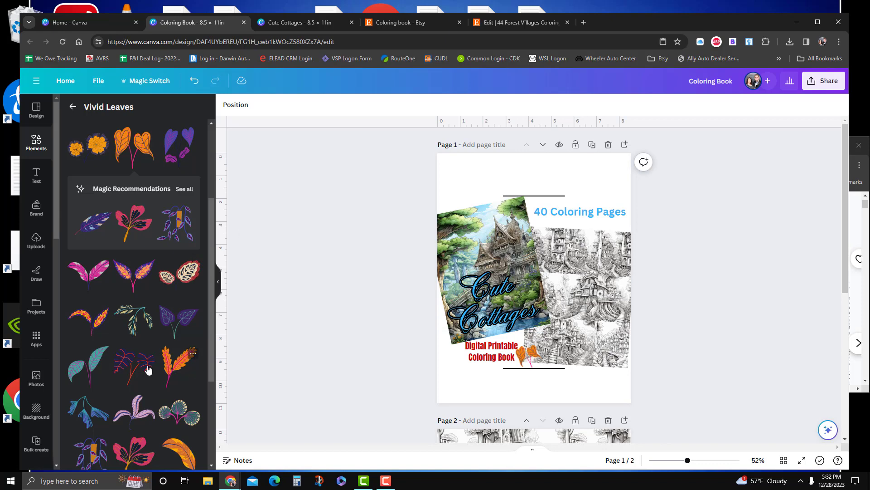
# Add the drooping leafy branch graphic and place it over the "40 Coloring Pages" caption and the upper edge of the grid image
pyautogui.scroll(-2, 147, 369)
pyautogui.click(145, 234)
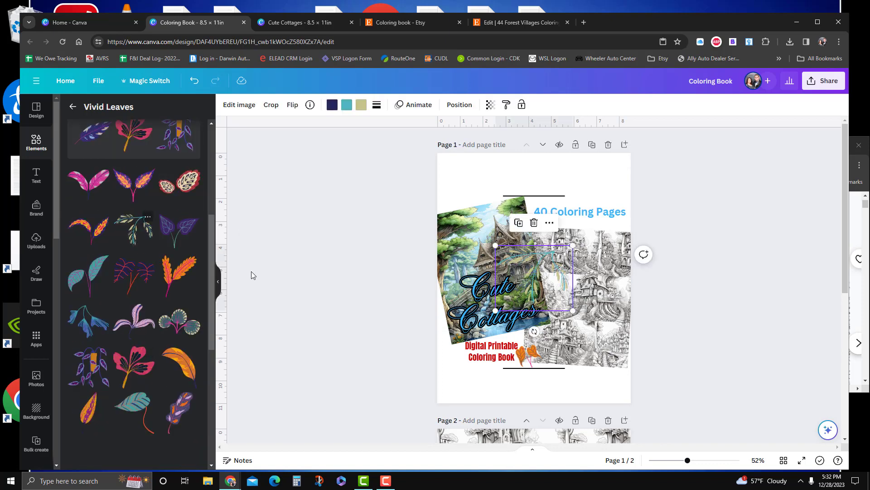
pyautogui.moveTo(555, 269); pyautogui.dragTo(606, 214)
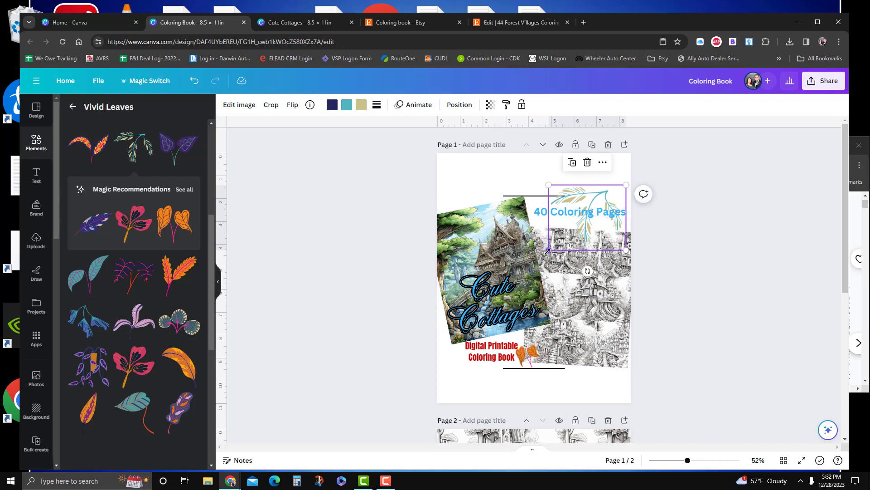
pyautogui.moveTo(575, 229); pyautogui.dragTo(573, 233)
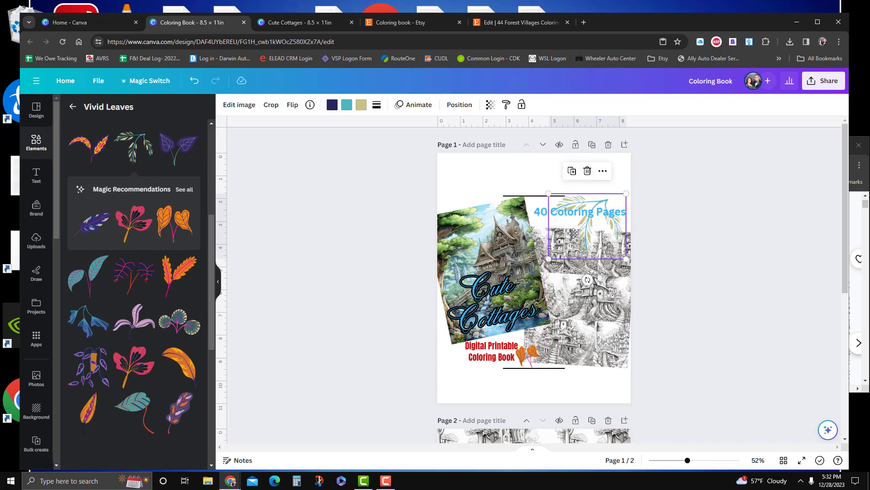
pyautogui.click(685, 260)
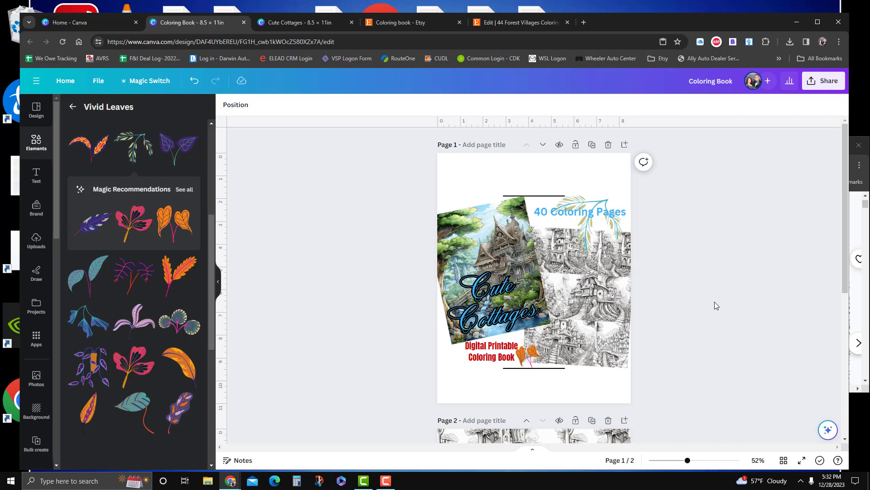
# Delete the two black horizontal lines above and below the page 1 artwork
pyautogui.click(549, 368)
pyautogui.click(534, 345)
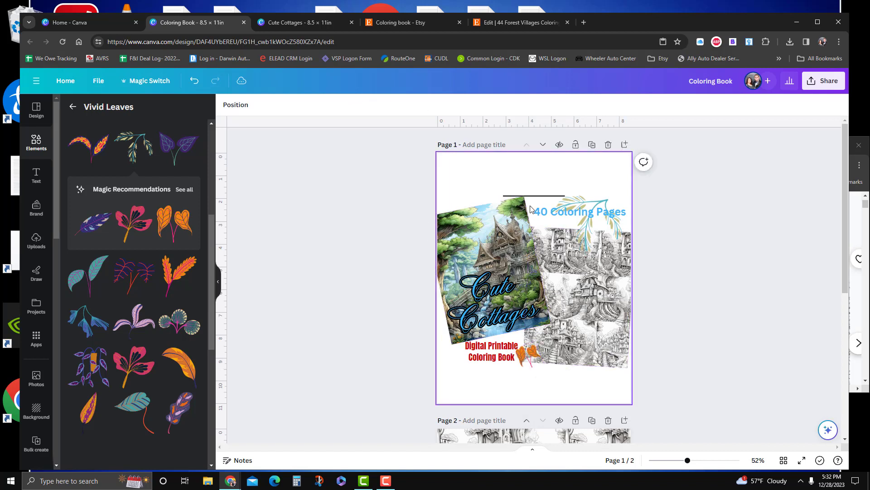
pyautogui.click(532, 197)
pyautogui.click(535, 173)
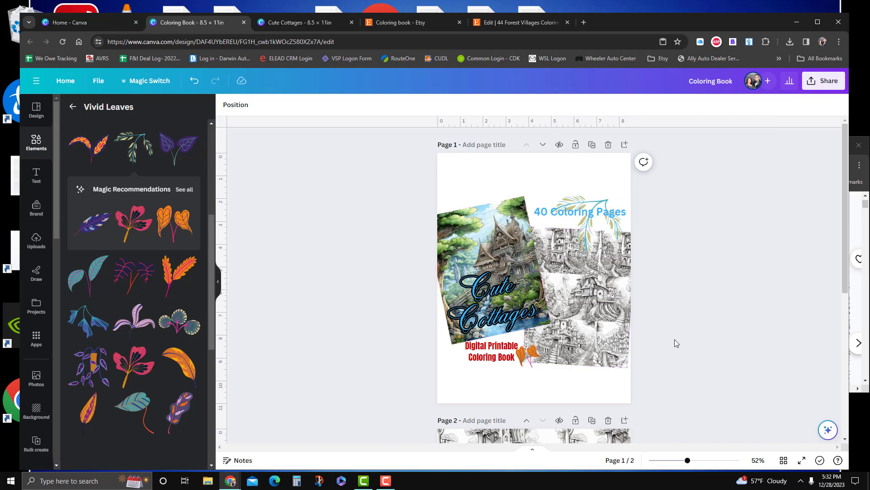
pyautogui.scroll(-5, 674, 339)
pyautogui.scroll(-1, 694, 363)
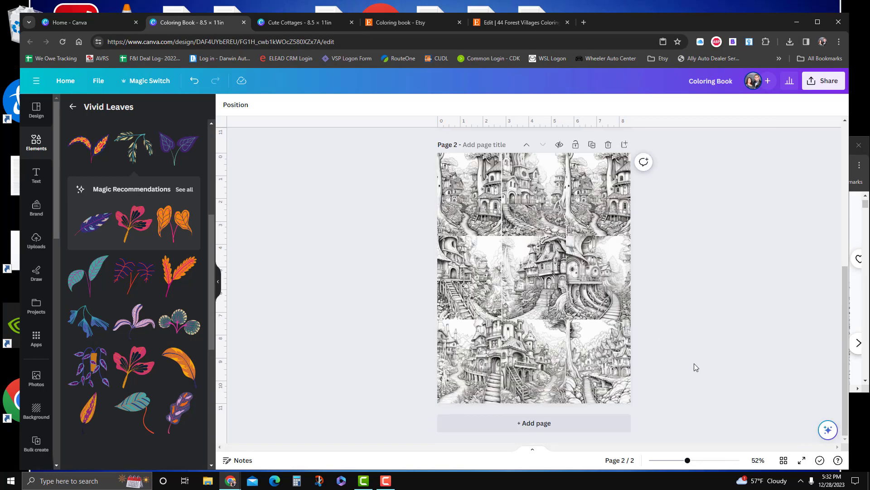
pyautogui.scroll(5, 693, 362)
pyautogui.scroll(1, 694, 361)
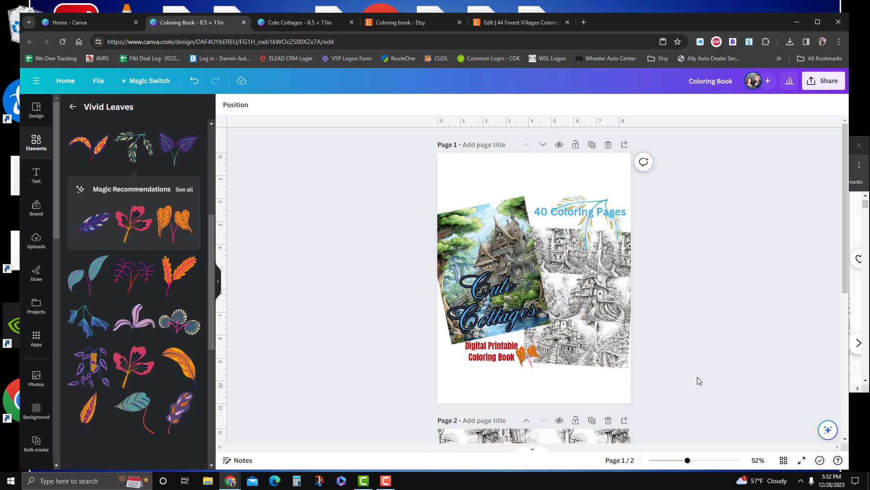
pyautogui.click(612, 319)
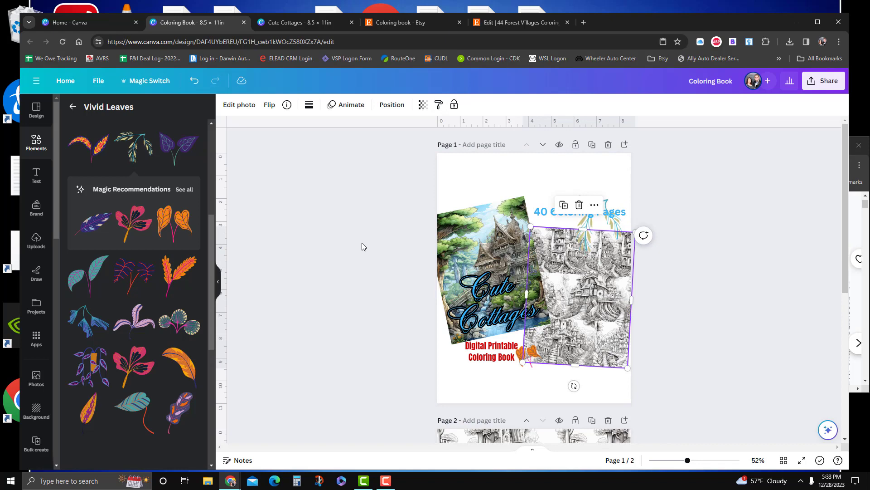
pyautogui.scroll(-1, 397, 286)
pyautogui.scroll(1, 395, 297)
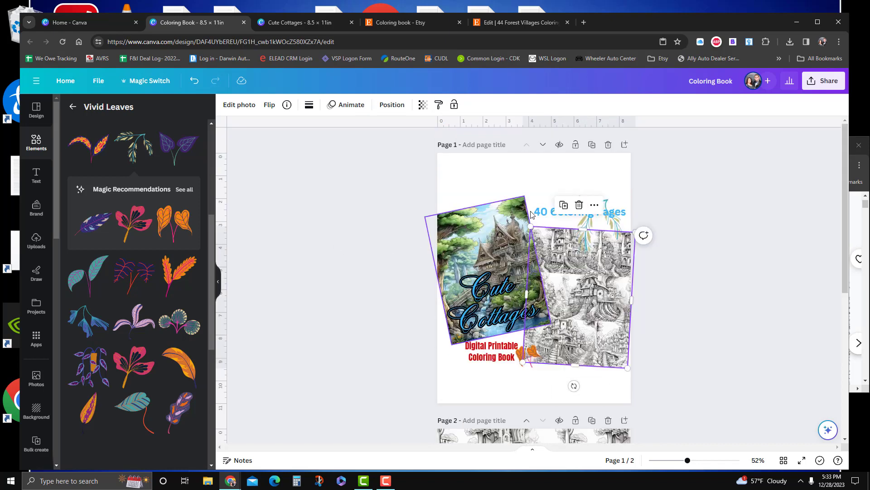
# Apply the Pan animation to the "40 Coloring Pages" caption for both enter and exit, with the direction set to left
pyautogui.click(545, 213)
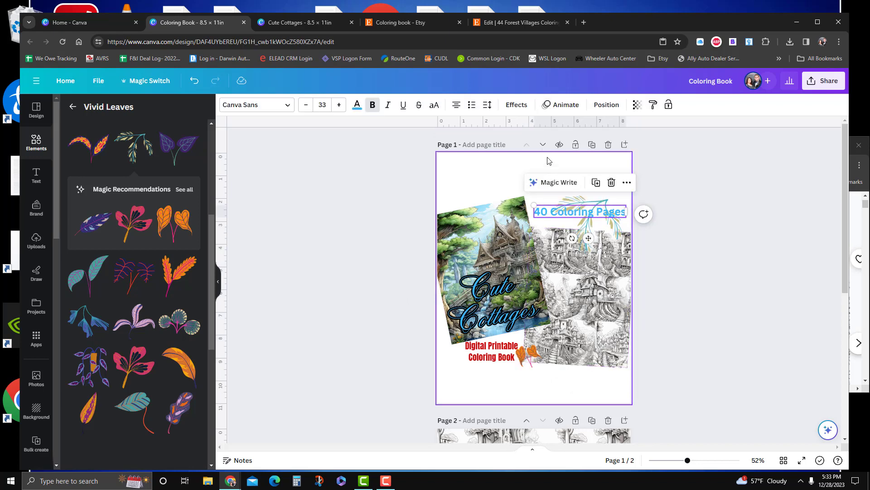
pyautogui.click(516, 105)
pyautogui.click(557, 107)
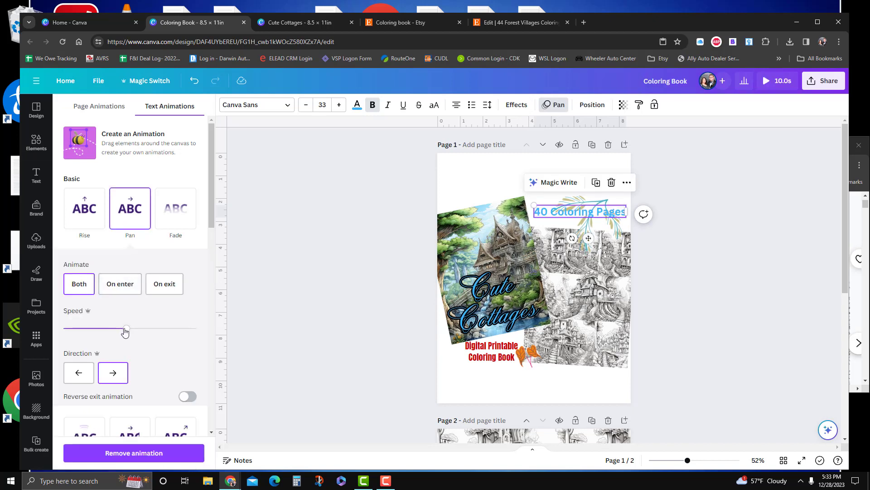
pyautogui.click(111, 285)
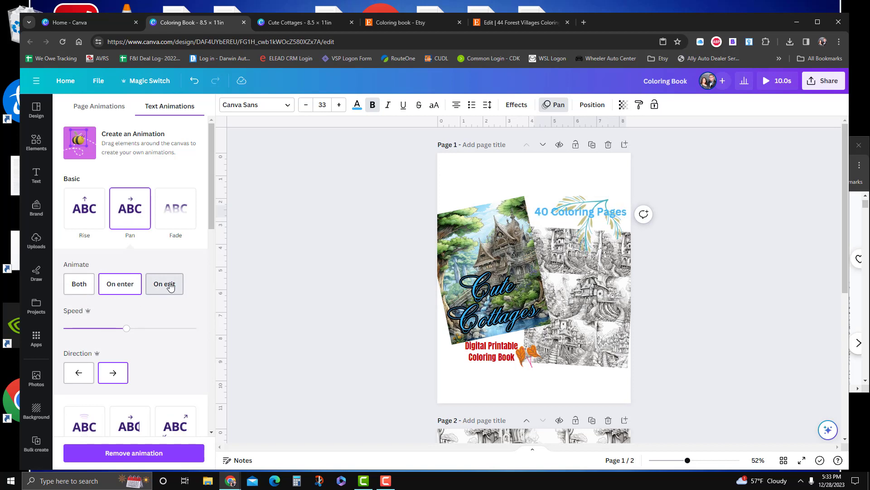
pyautogui.click(79, 285)
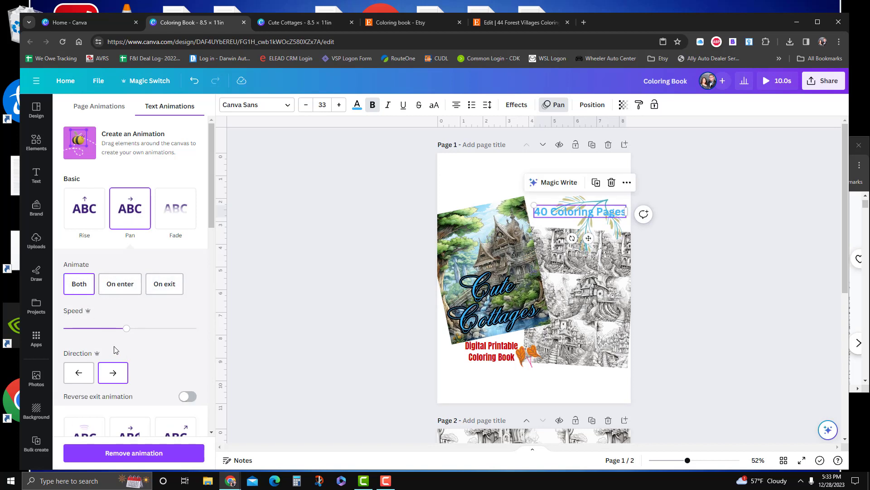
pyautogui.click(78, 371)
# Apply the Pan animation to the Cute Cottages cover and the drawing grid, and an upward on-enter Rise to the "Digital Printable Coloring Book" caption
pyautogui.click(501, 268)
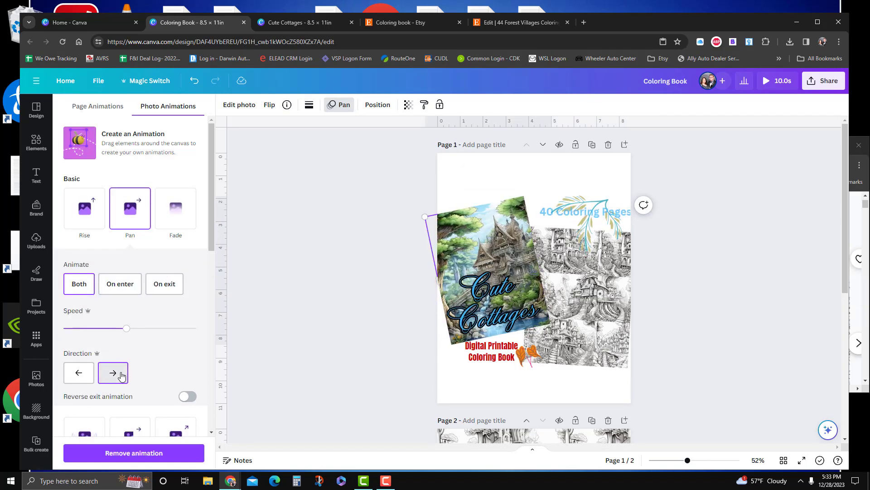
pyautogui.click(525, 340)
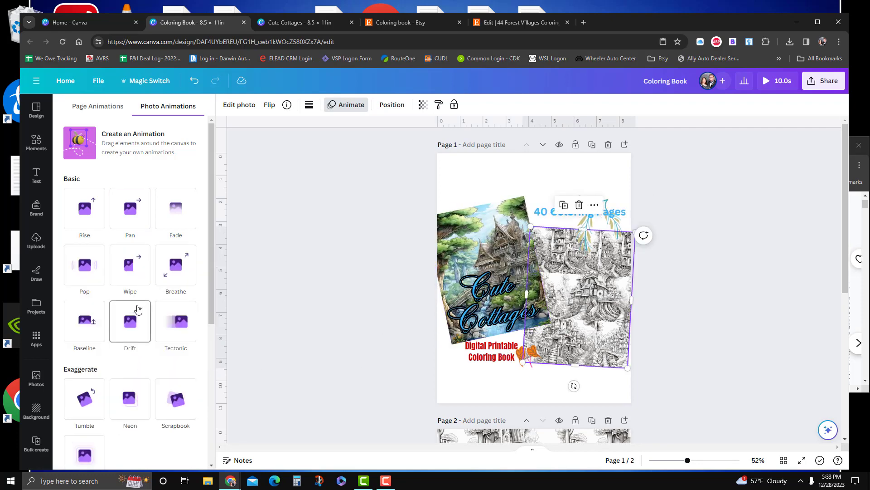
pyautogui.click(141, 219)
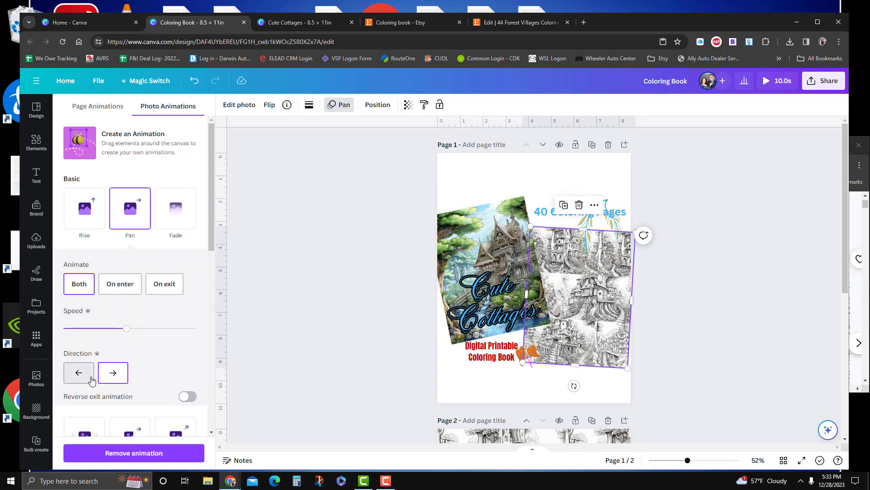
pyautogui.click(492, 357)
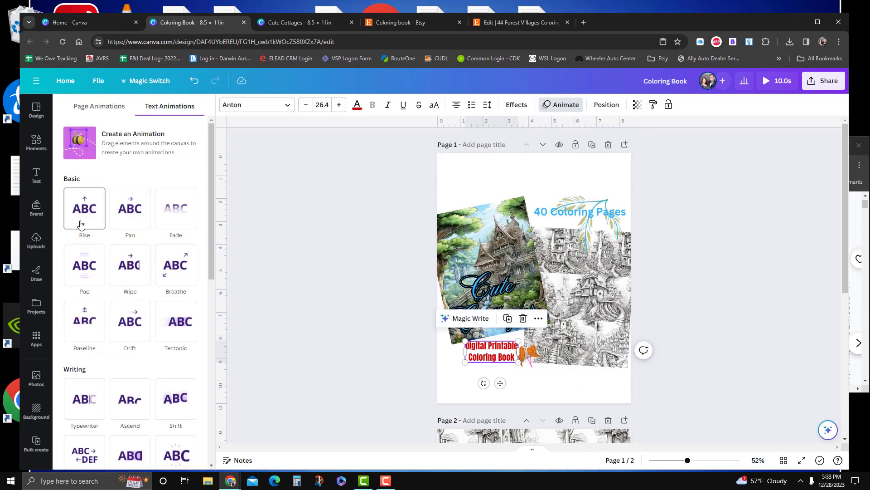
pyautogui.click(78, 216)
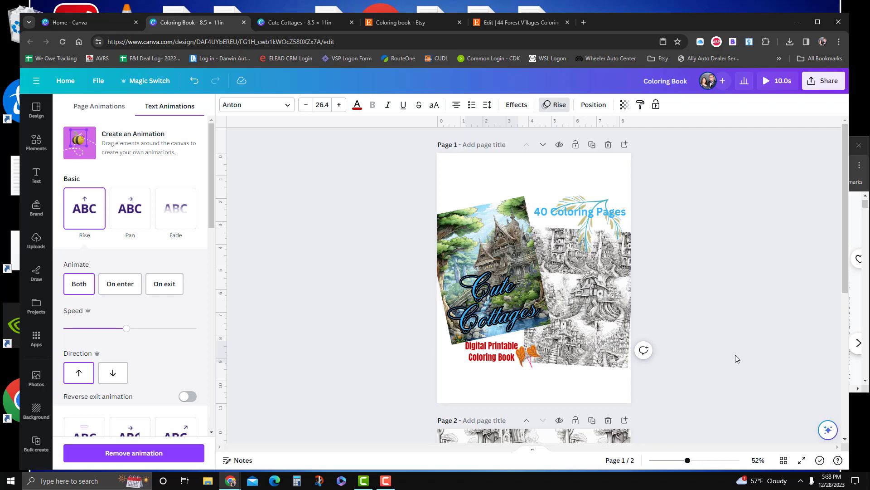
# Duplicate page 1 four times, keeping the full-page drawing grid as the last page
pyautogui.scroll(-5, 691, 363)
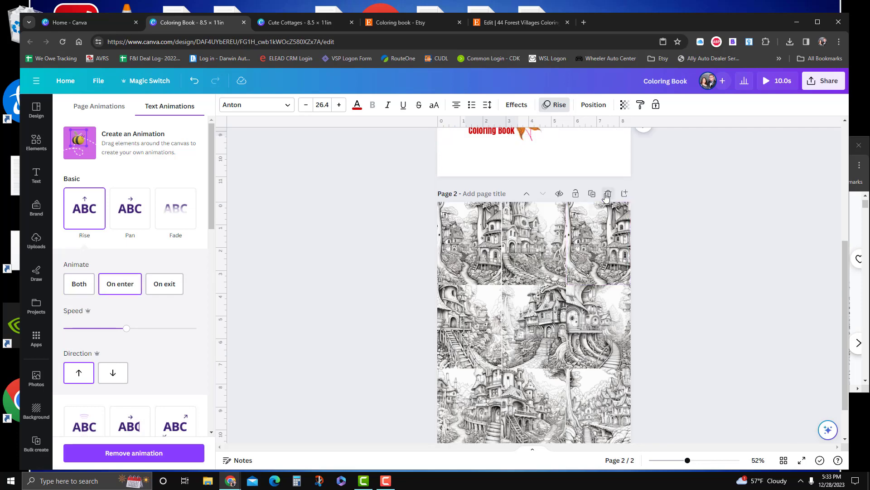
pyautogui.scroll(5, 694, 288)
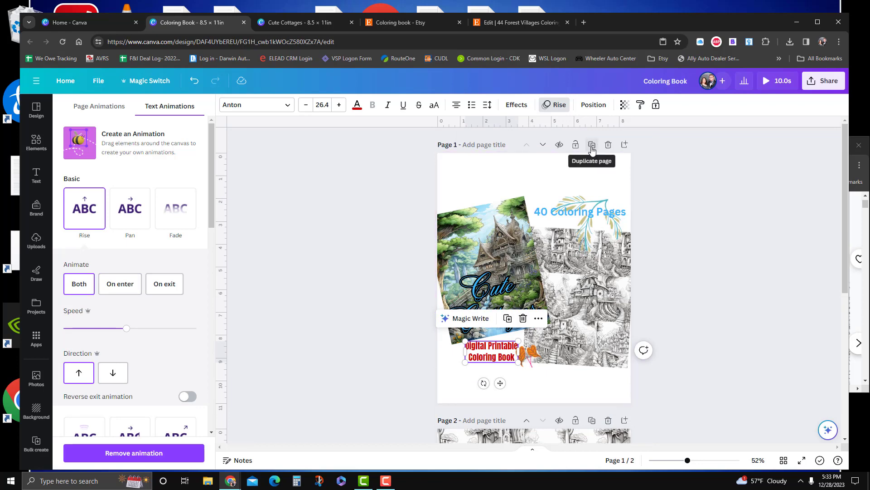
pyautogui.click(592, 145)
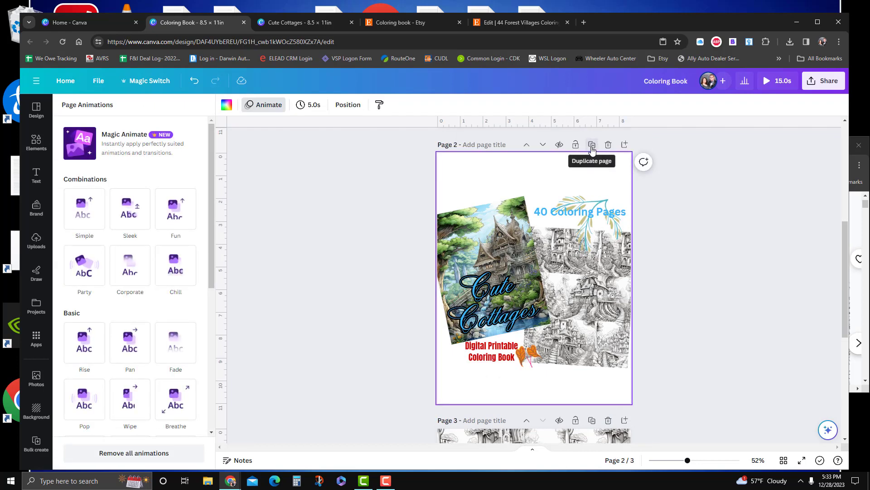
pyautogui.click(591, 145)
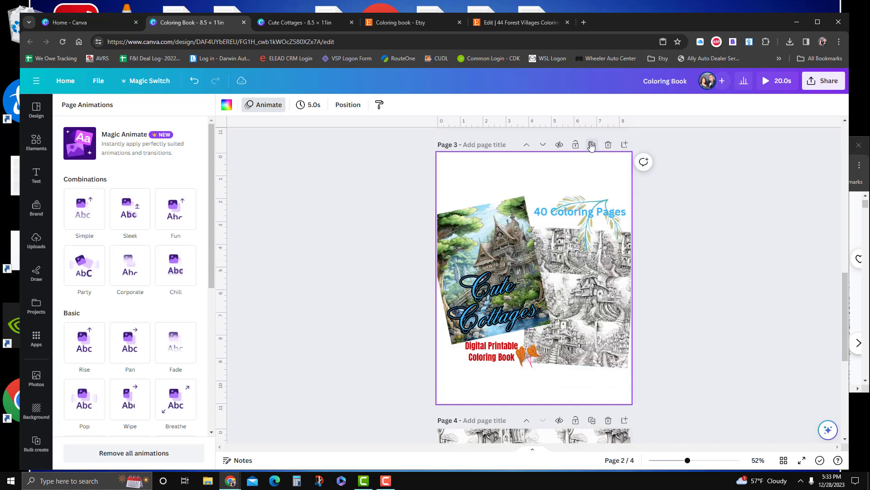
pyautogui.click(591, 145)
pyautogui.click(592, 145)
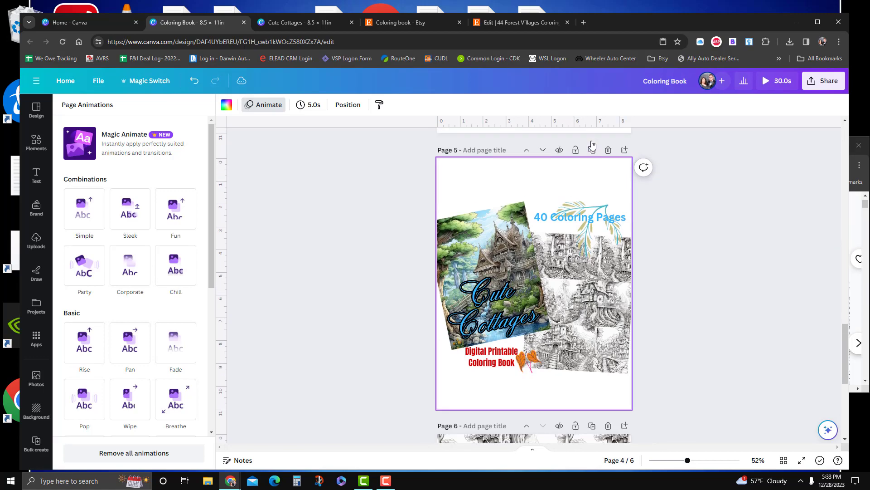
# On page 3, replace the cover and the tilted grid image with two single cottage drawings from the "title" folder
pyautogui.scroll(20, 390, 320)
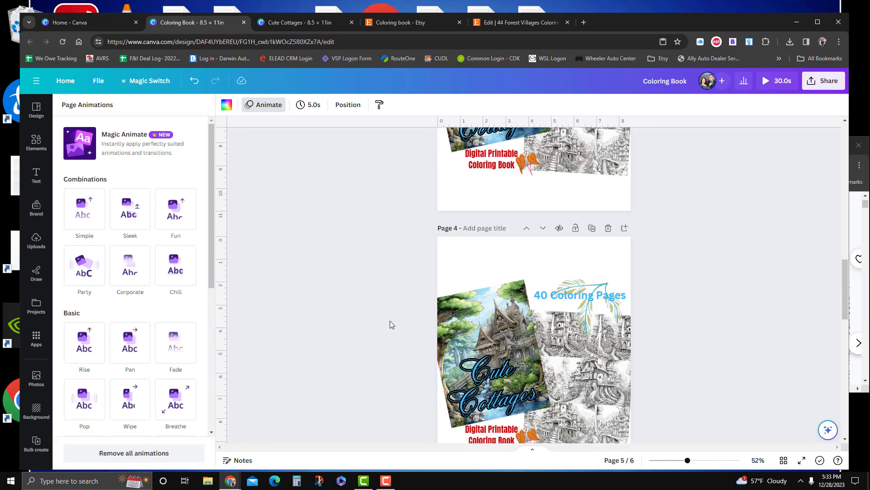
pyautogui.scroll(-10, 397, 329)
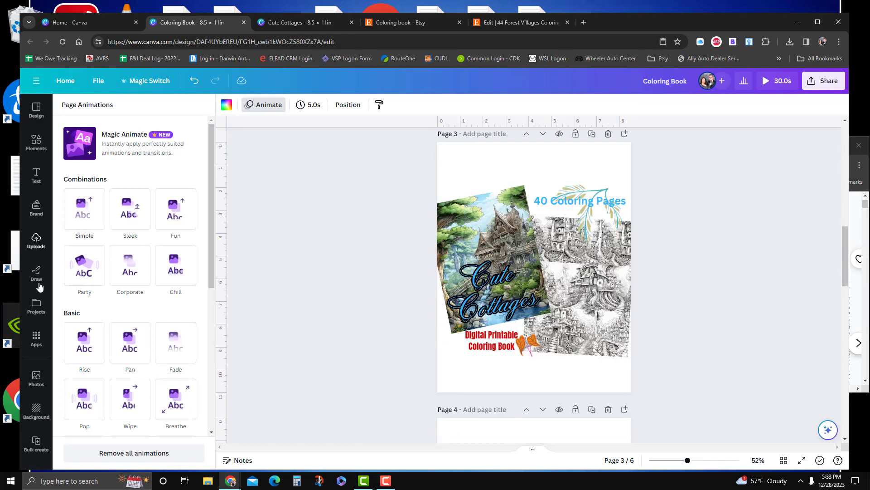
pyautogui.scroll(-8, 36, 408)
pyautogui.click(36, 451)
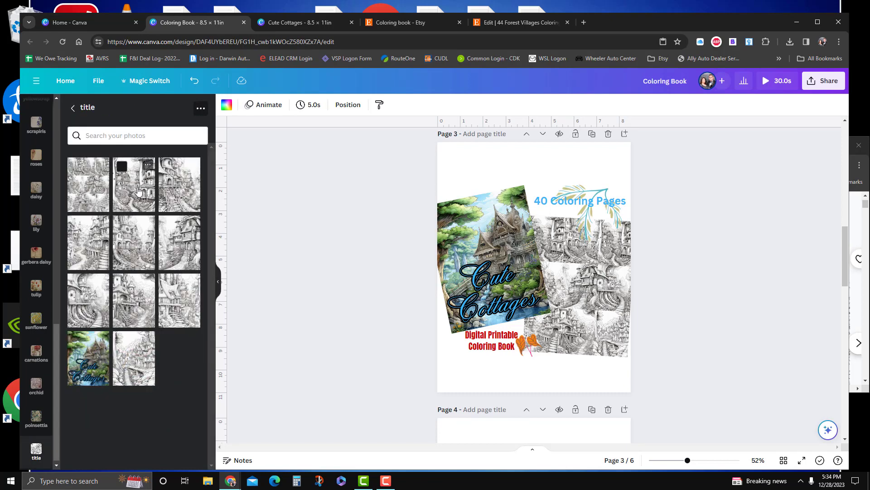
pyautogui.moveTo(261, 218); pyautogui.dragTo(496, 236)
pyautogui.moveTo(179, 181); pyautogui.dragTo(572, 307)
# On page 4, replace the cover and grid images with the first two drawings in the second row of the "title" folder
pyautogui.scroll(-5, 368, 364)
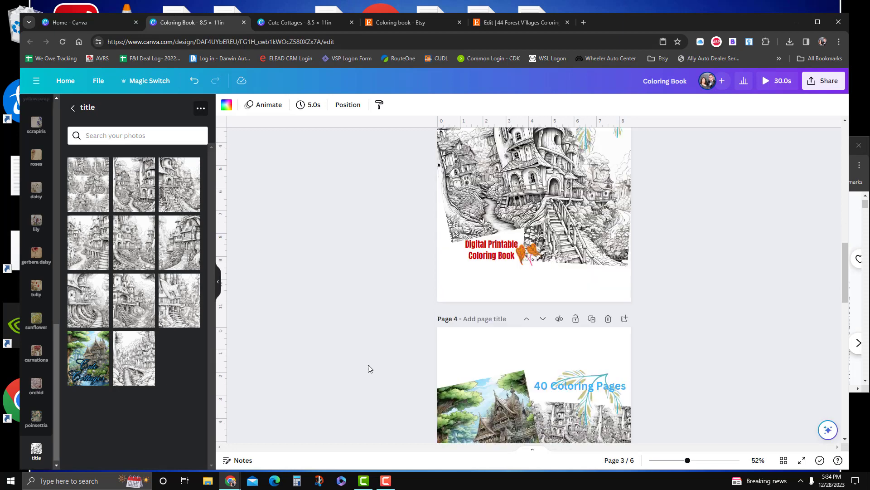
pyautogui.moveTo(71, 238); pyautogui.dragTo(522, 308)
pyautogui.moveTo(133, 242); pyautogui.dragTo(580, 319)
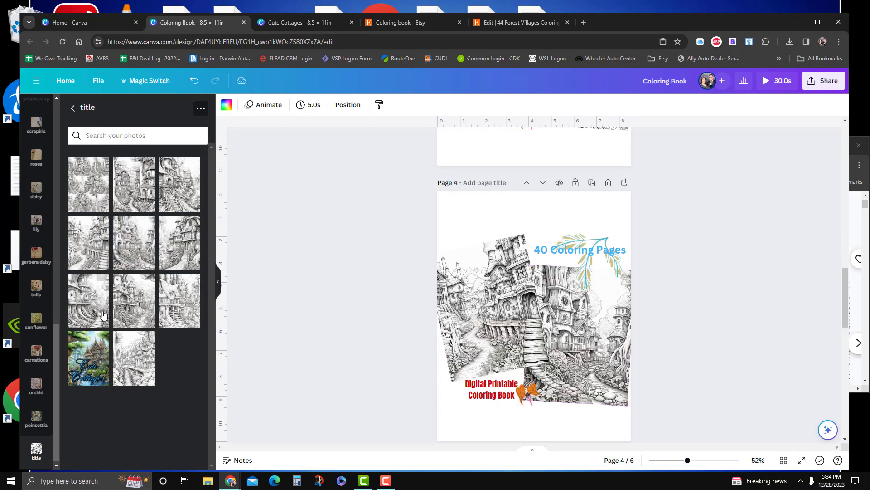
# On page 5, replace the grid and cover images with two more cottage drawings, undoing the drawing first dropped loosely over the grid
pyautogui.scroll(-5, 453, 317)
pyautogui.moveTo(179, 243); pyautogui.dragTo(570, 318)
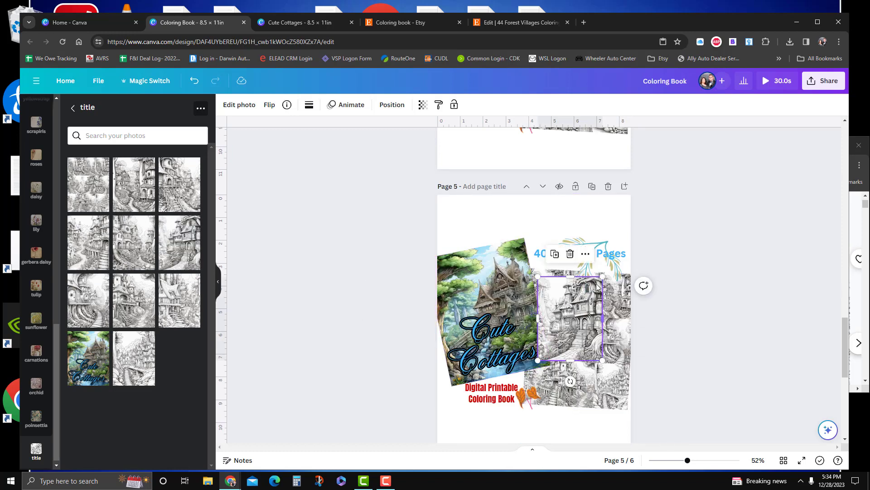
pyautogui.hotkey('ctrl', 'z')
pyautogui.moveTo(180, 243); pyautogui.dragTo(551, 314)
pyautogui.moveTo(140, 263)
pyautogui.mouseDown()
pyautogui.moveTo(102, 278)
pyautogui.moveTo(481, 313)
pyautogui.mouseUp()
# Download only page 1 of the design as a PNG image
pyautogui.scroll(-5, 338, 340)
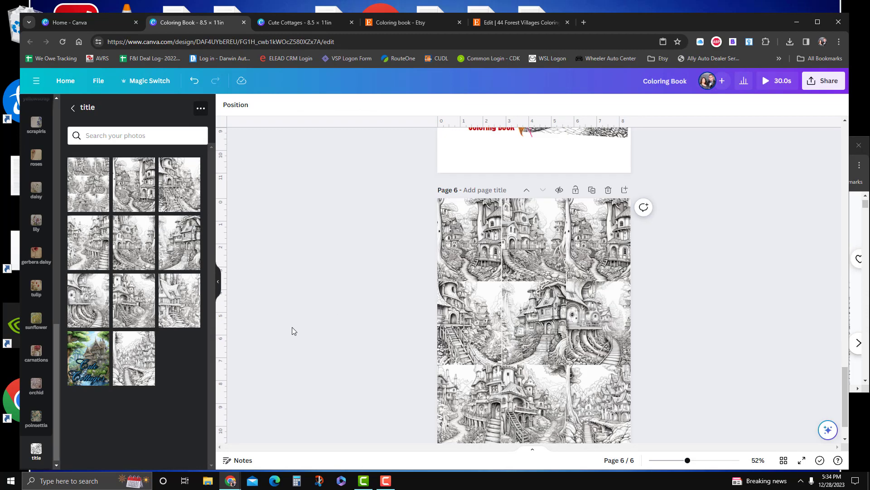
pyautogui.scroll(15, 718, 335)
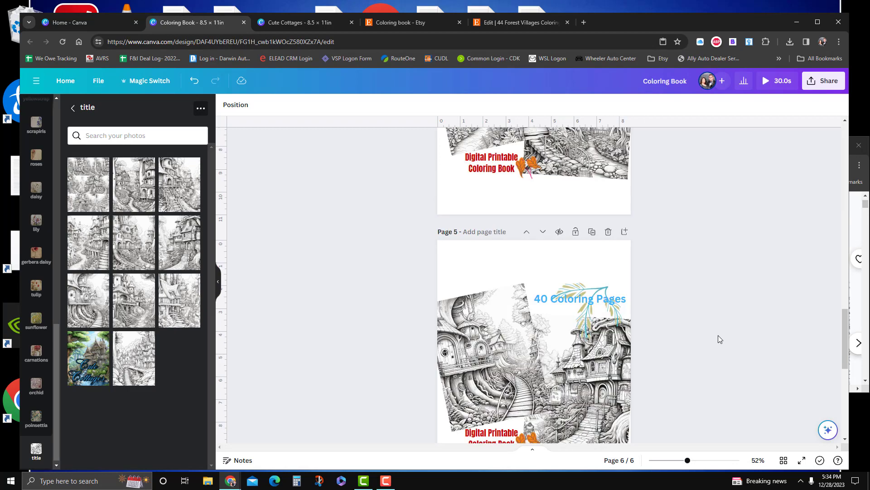
pyautogui.scroll(3, 786, 314)
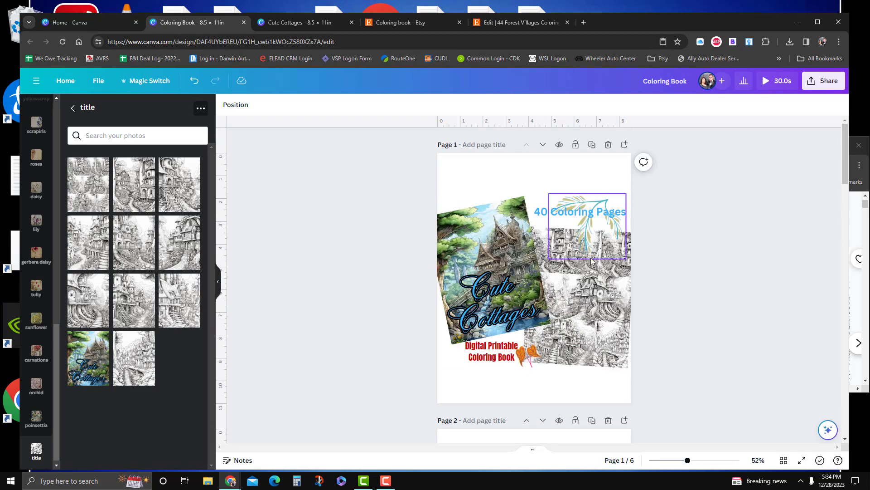
pyautogui.click(823, 81)
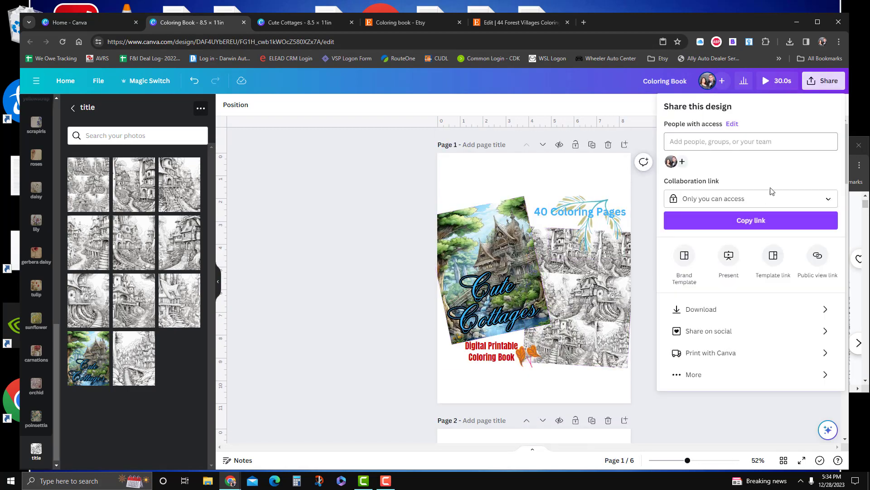
pyautogui.click(704, 309)
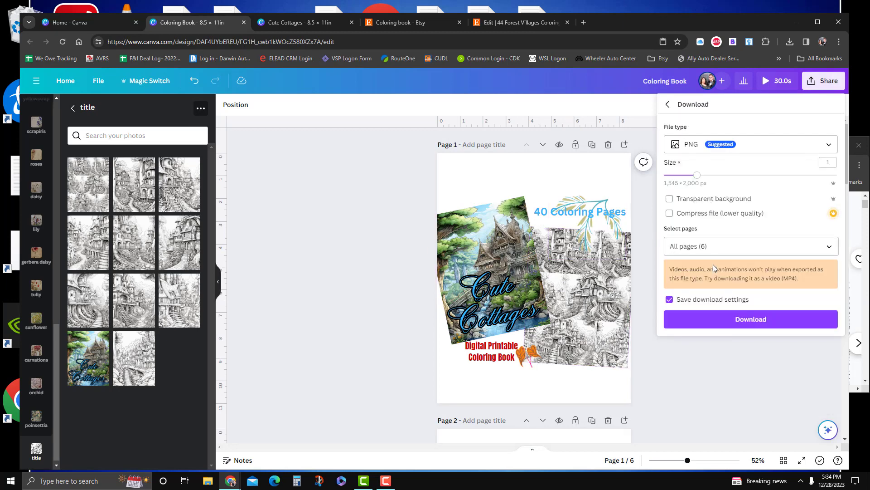
pyautogui.click(711, 244)
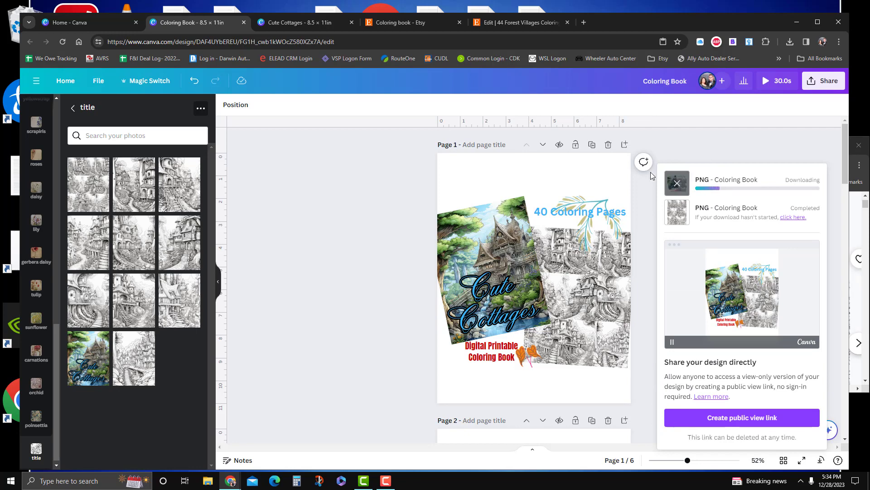
# Set up another download of the design with MP4 Video as the file type
pyautogui.click(831, 81)
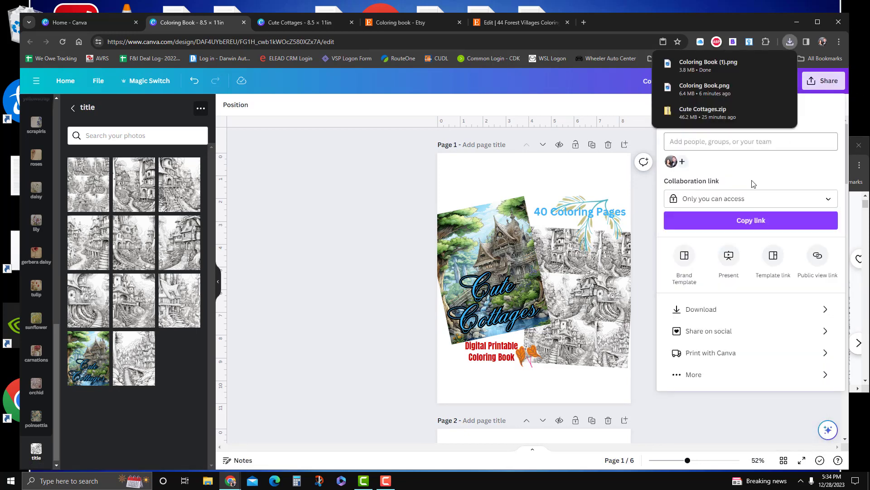
pyautogui.click(707, 308)
pyautogui.click(729, 144)
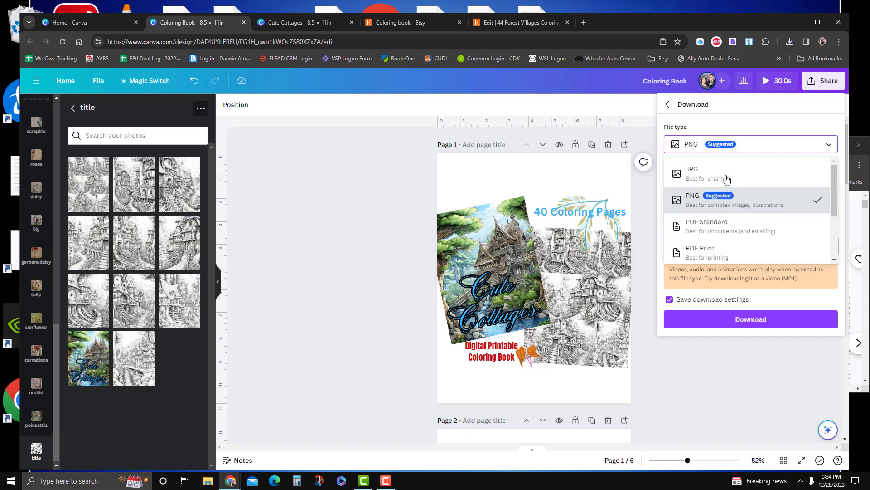
pyautogui.scroll(-2, 717, 247)
pyautogui.click(710, 222)
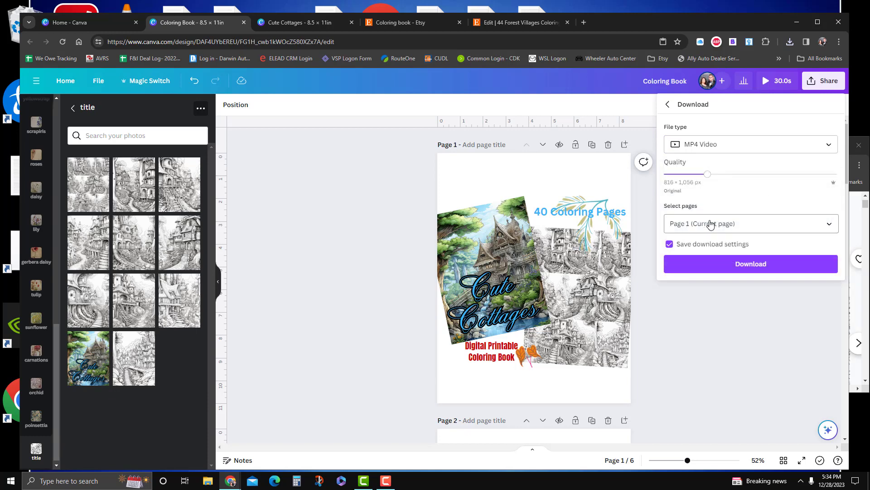
# Limit the video export to pages 1-5 and download it as a single file
pyautogui.click(711, 222)
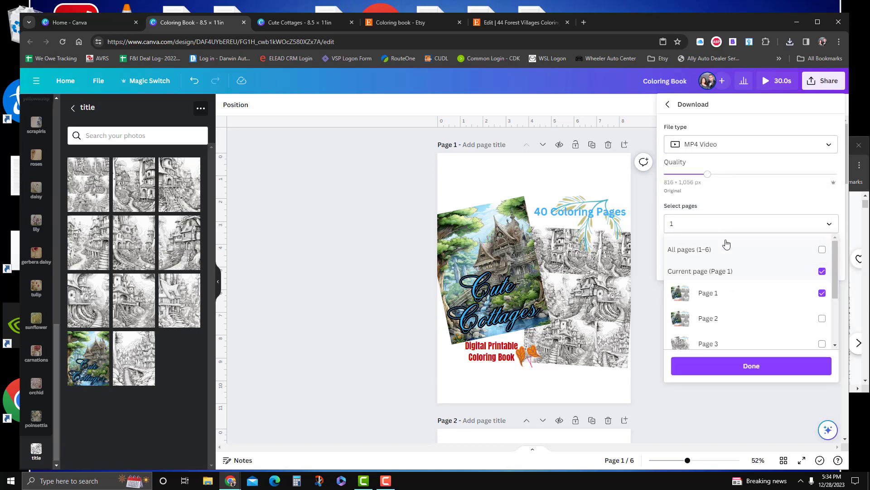
pyautogui.click(728, 225)
pyautogui.click(727, 224)
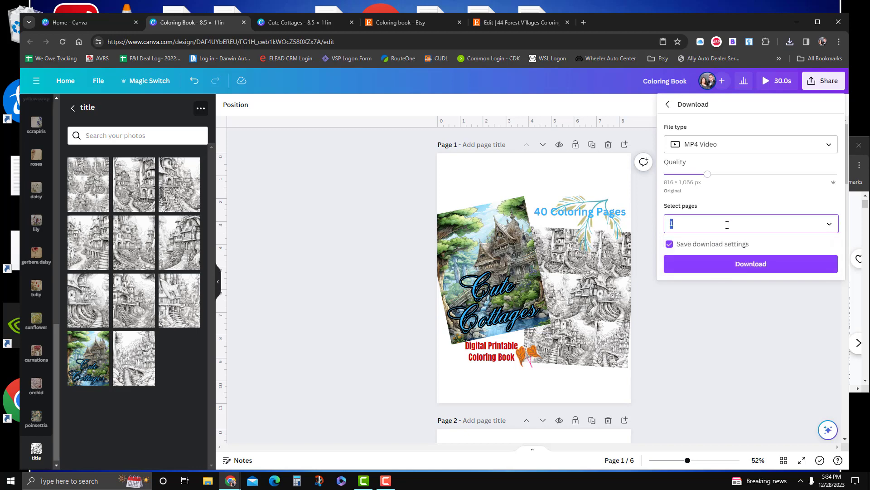
pyautogui.click(727, 225)
pyautogui.write('1-5')
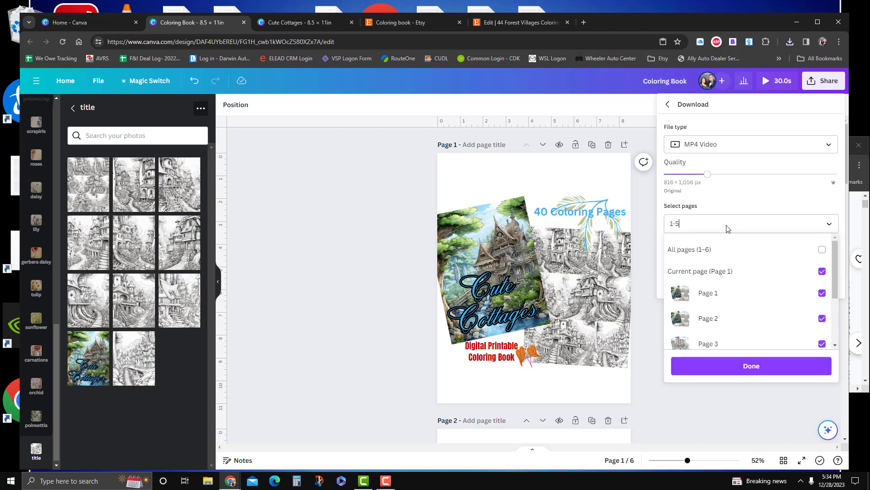
pyautogui.click(728, 365)
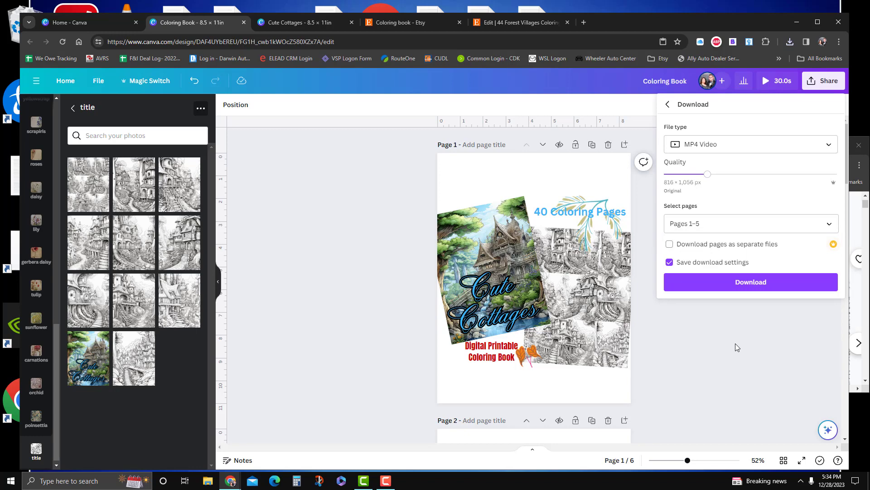
pyautogui.click(747, 287)
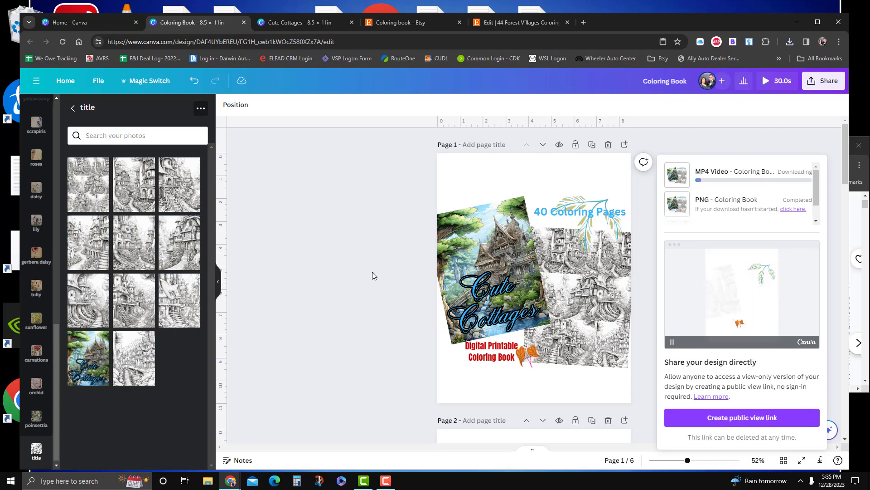
# Select all elements on page 1, including both images, captions and leaf graphics, and copy them
pyautogui.scroll(-4, 371, 274)
pyautogui.scroll(4, 343, 313)
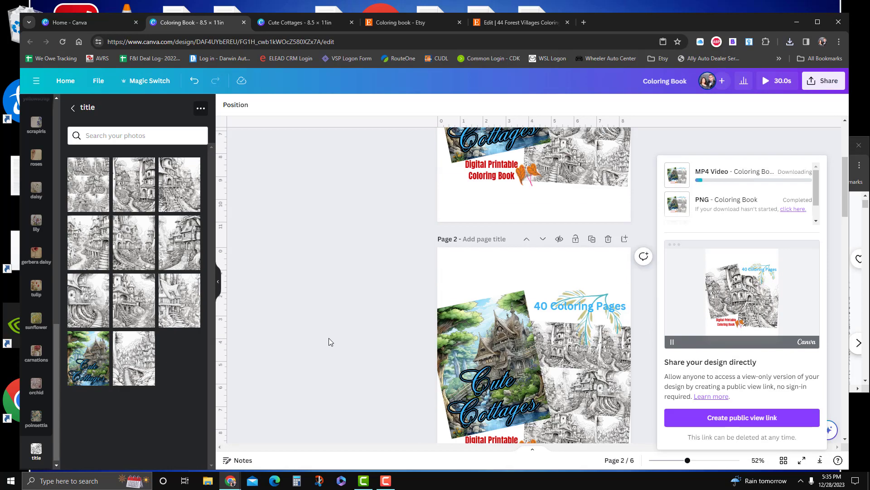
pyautogui.moveTo(363, 167); pyautogui.dragTo(687, 418)
pyautogui.rightClick(589, 201)
pyautogui.click(617, 221)
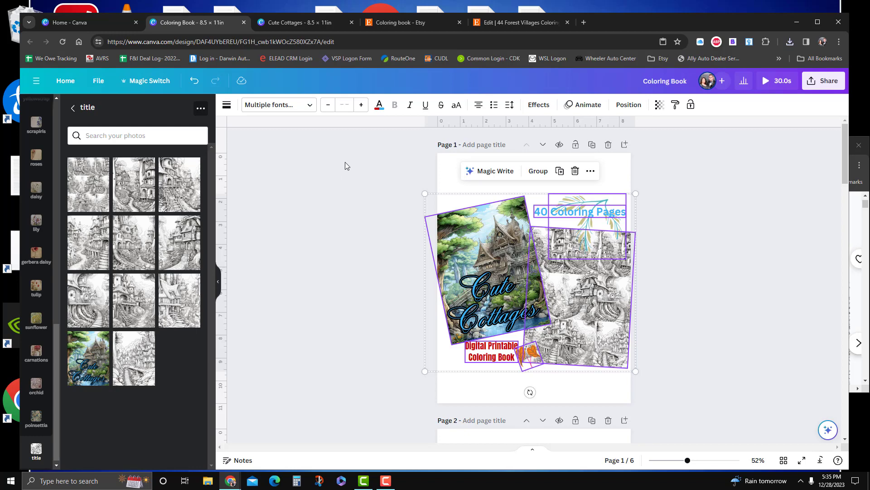
# Create a new 8.5 × 11 in design and paste the copied cover elements onto its blank page
pyautogui.click(88, 22)
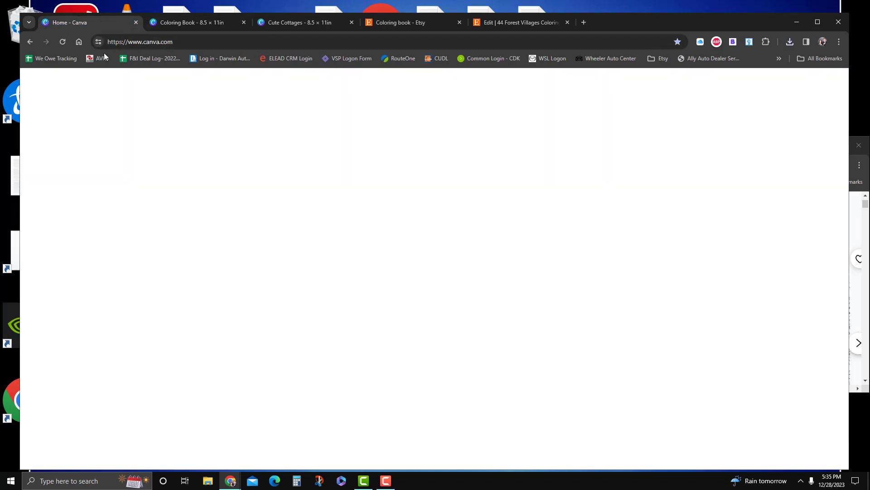
pyautogui.click(667, 210)
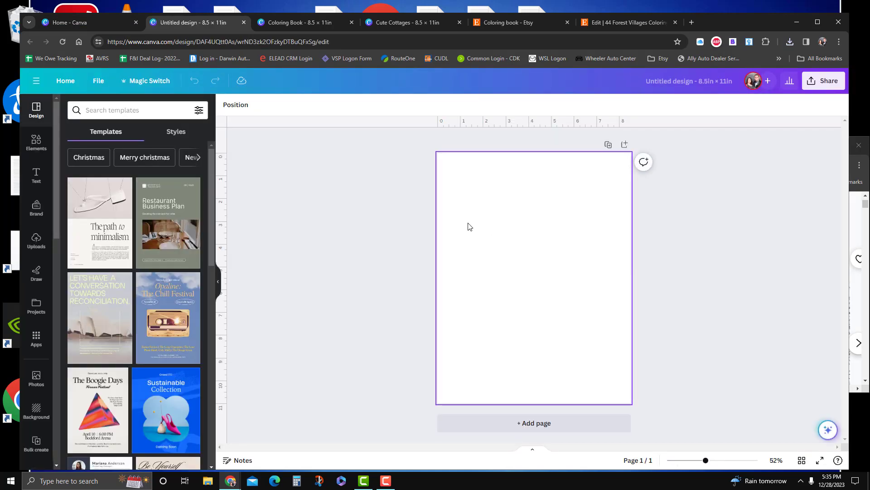
pyautogui.rightClick(469, 226)
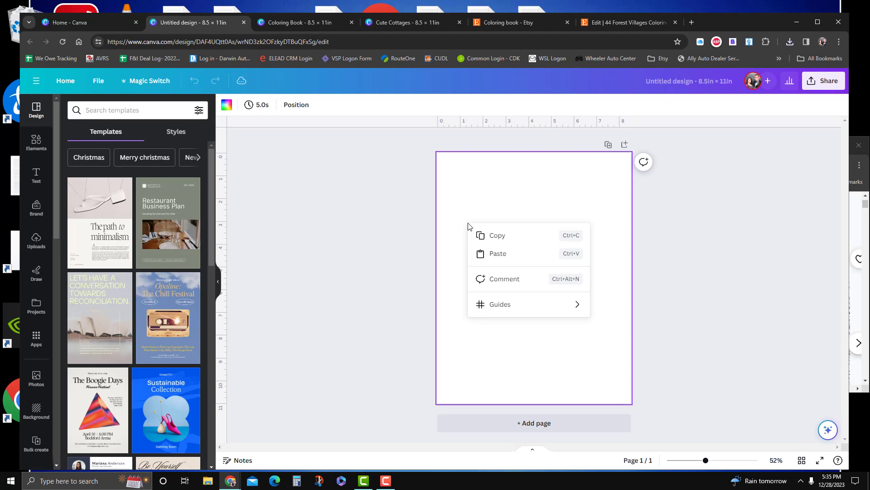
pyautogui.click(496, 254)
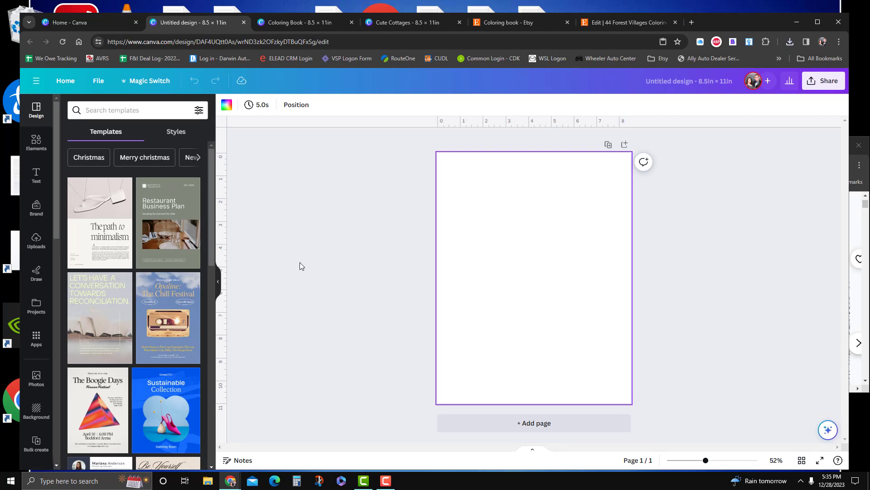
pyautogui.click(372, 280)
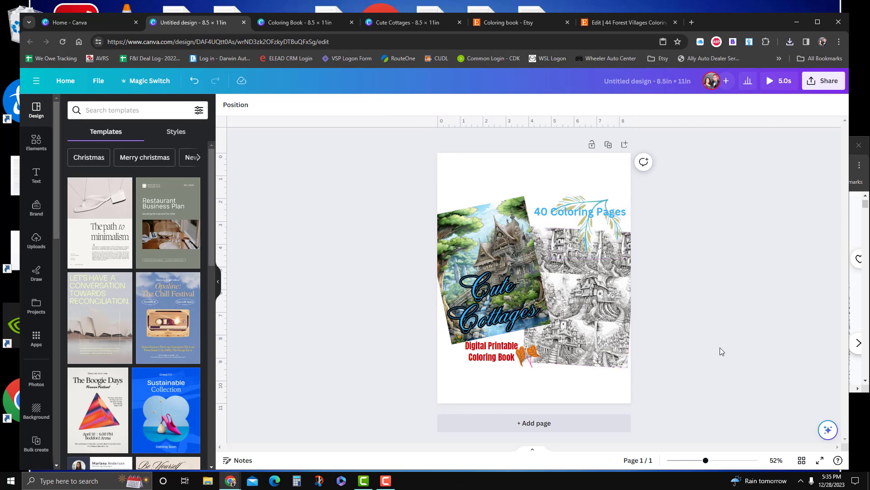
# Add a second page with the heading "Thank you!" and place it near the top of the page
pyautogui.scroll(-5, 585, 430)
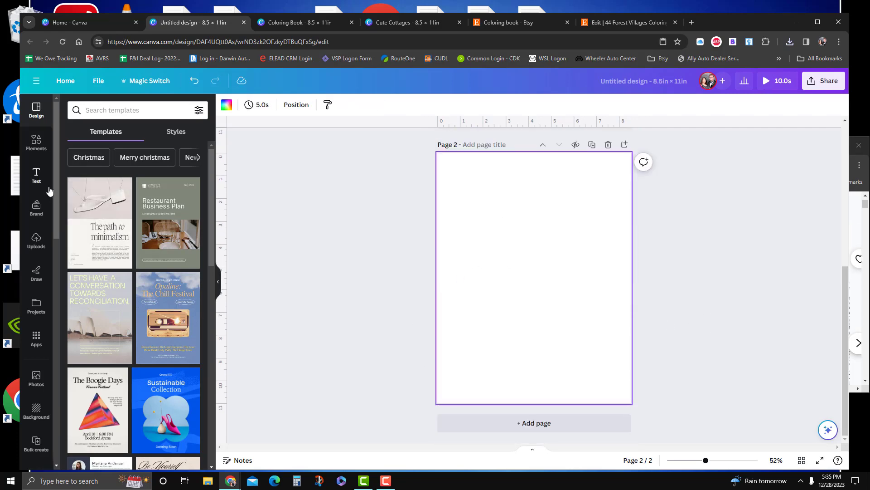
pyautogui.click(36, 174)
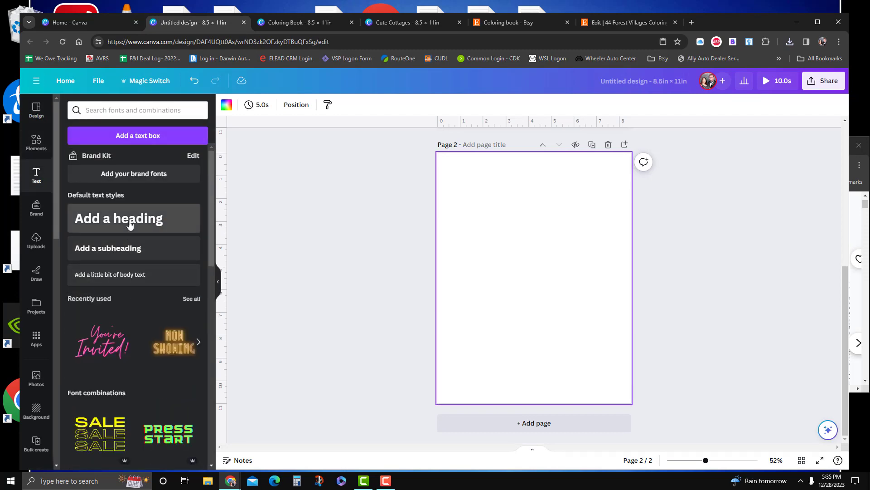
pyautogui.click(181, 220)
pyautogui.write('Thank you')
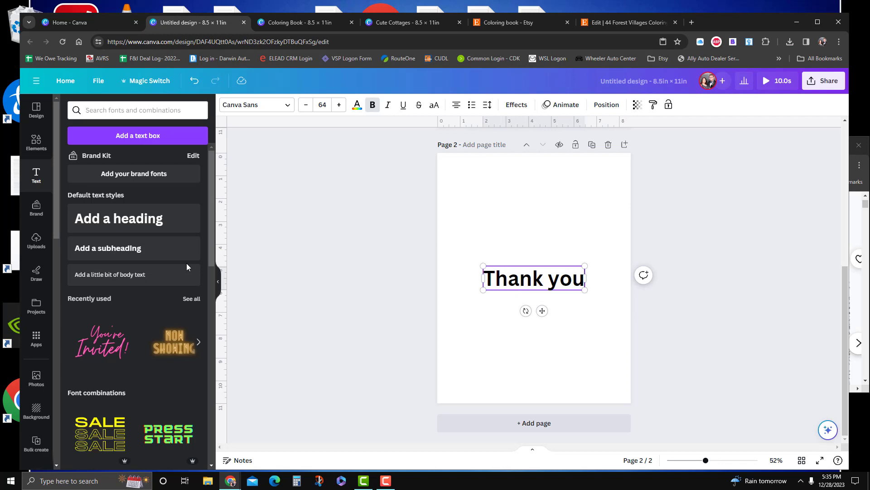
pyautogui.write('!')
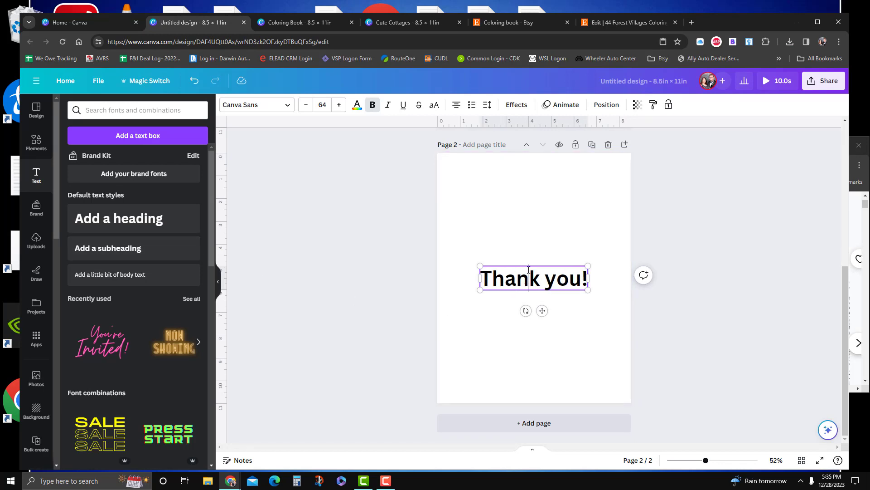
pyautogui.moveTo(529, 270); pyautogui.dragTo(558, 185)
pyautogui.click(563, 248)
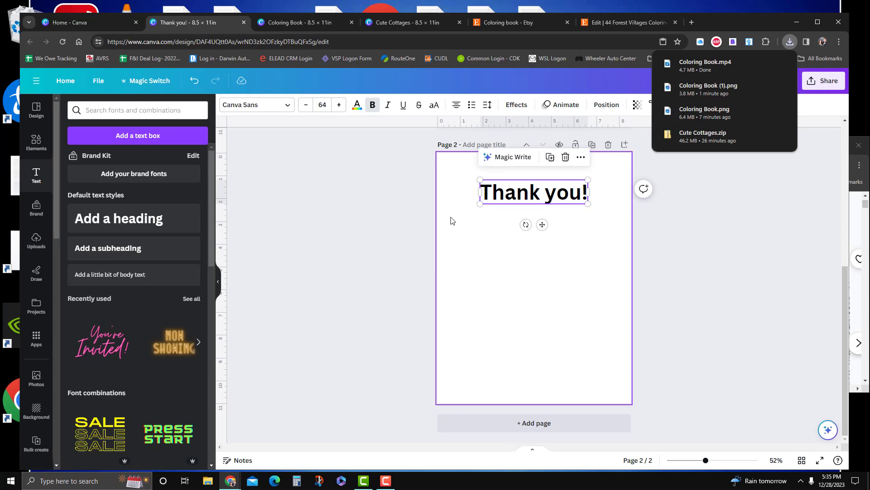
# Add a subheading to page 2 and move it down, leaving a gap below the "Thank you!" heading
pyautogui.click(106, 243)
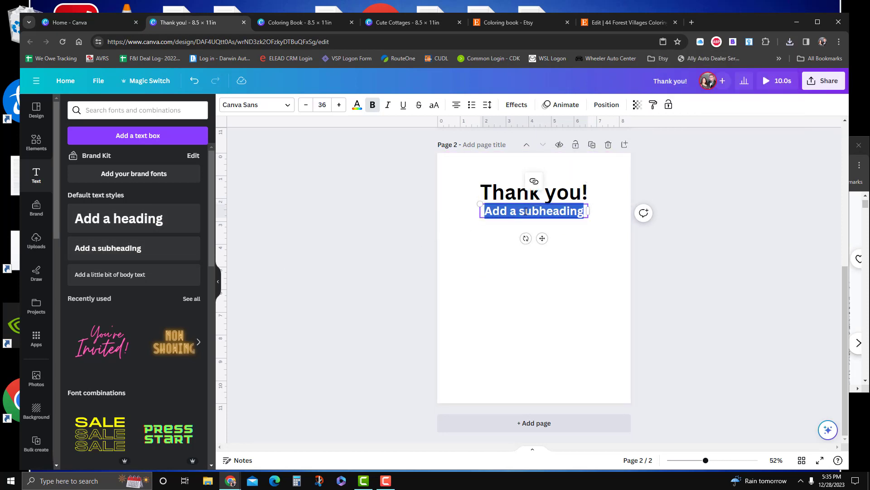
pyautogui.click(443, 227)
pyautogui.click(515, 215)
pyautogui.moveTo(515, 216); pyautogui.dragTo(514, 267)
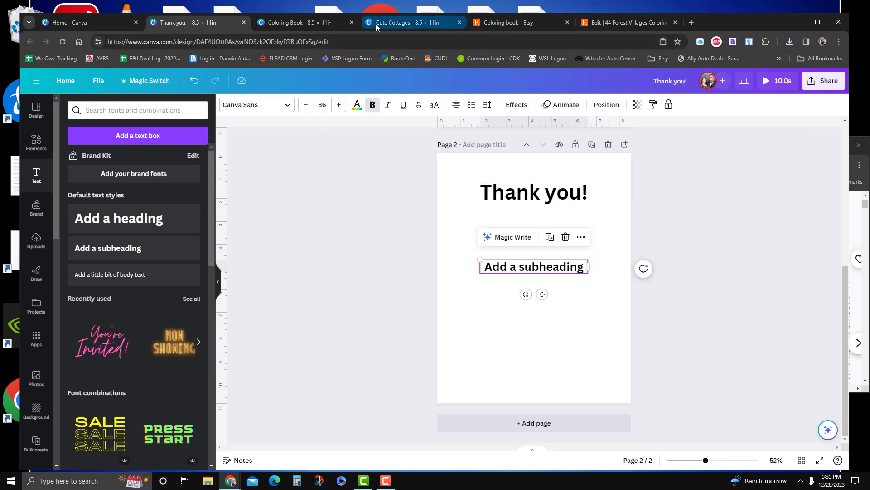
# Download the Cute Cottages design as PDF Print with the CMYK (best for professional printing) color profile
pyautogui.click(403, 24)
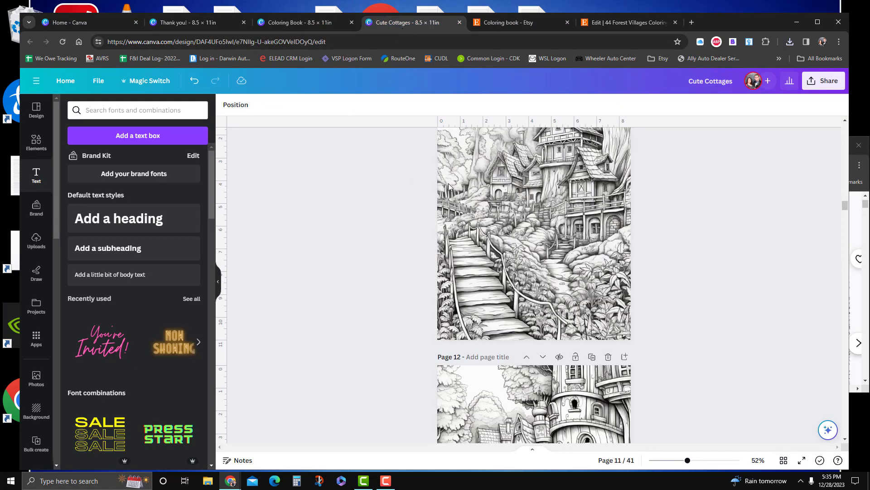
pyautogui.scroll(5, 807, 326)
pyautogui.scroll(20, 800, 302)
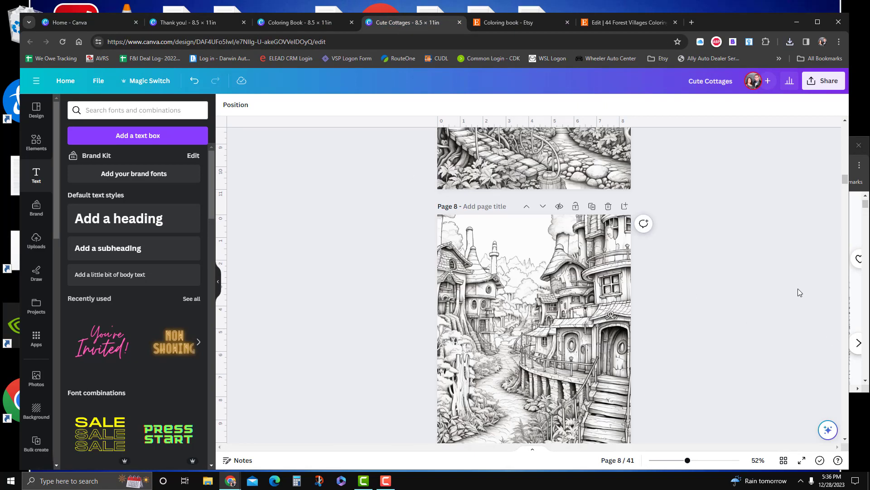
pyautogui.scroll(10, 789, 289)
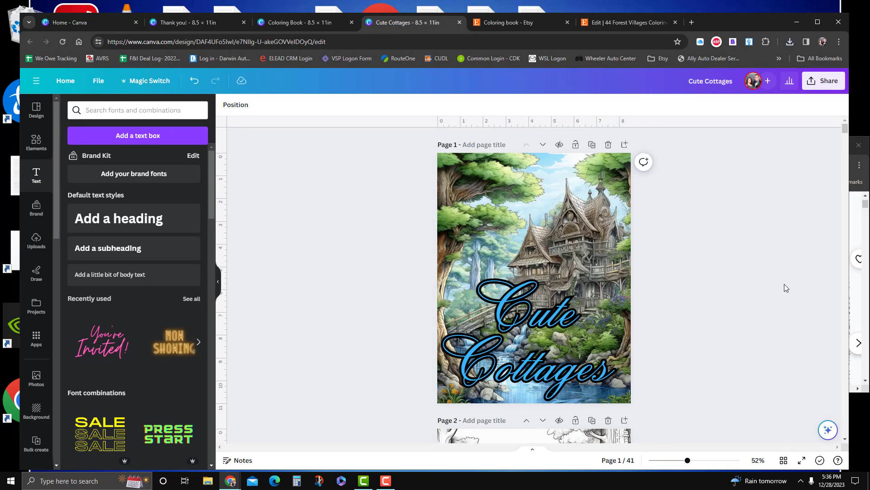
pyautogui.click(822, 80)
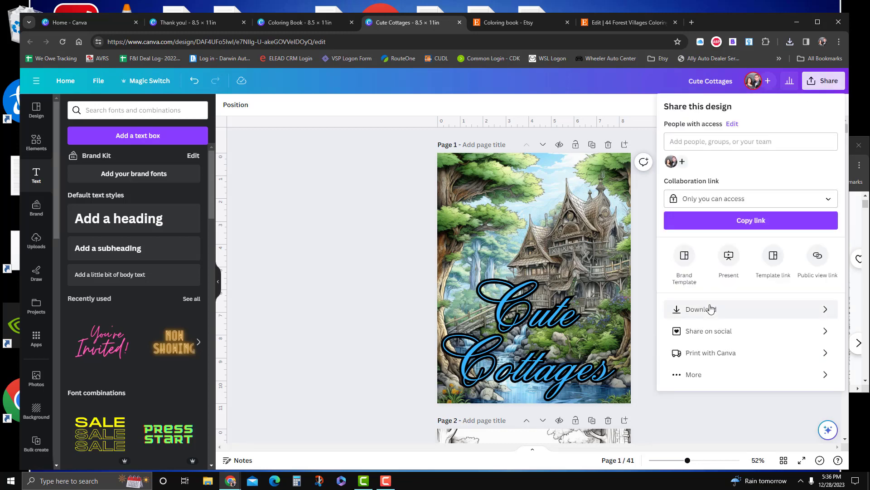
pyautogui.click(711, 308)
pyautogui.click(691, 144)
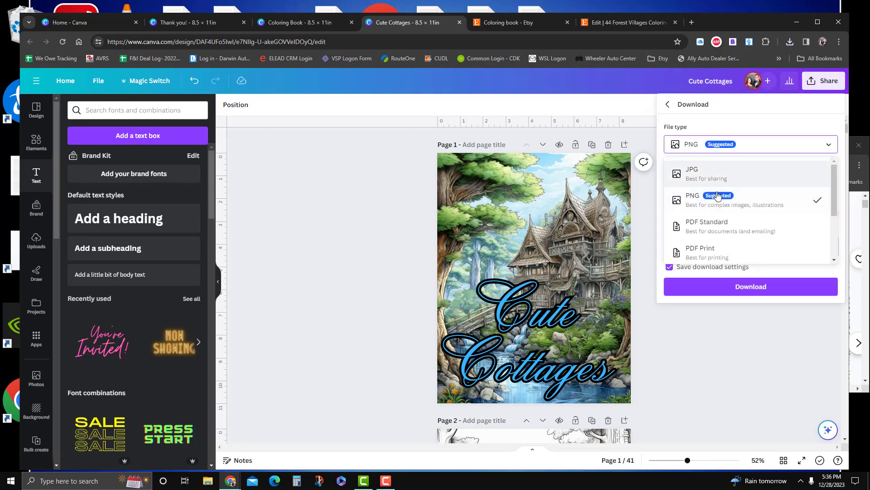
pyautogui.click(719, 252)
pyautogui.click(716, 257)
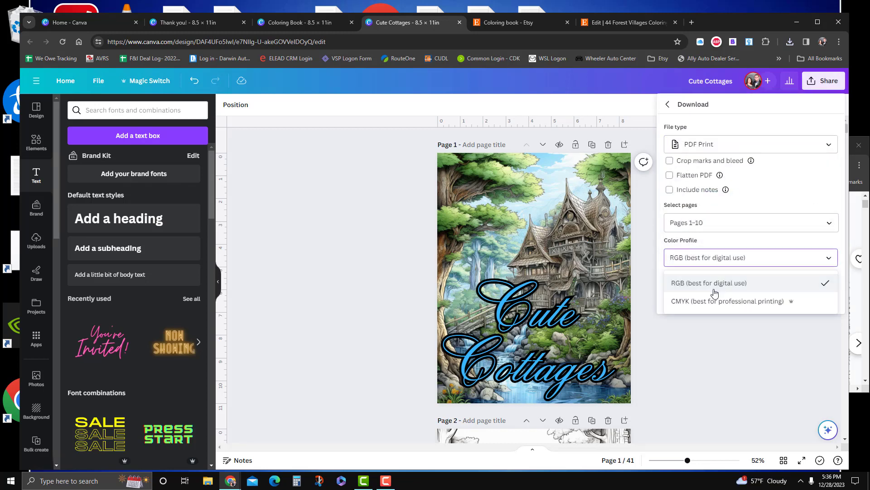
pyautogui.click(711, 302)
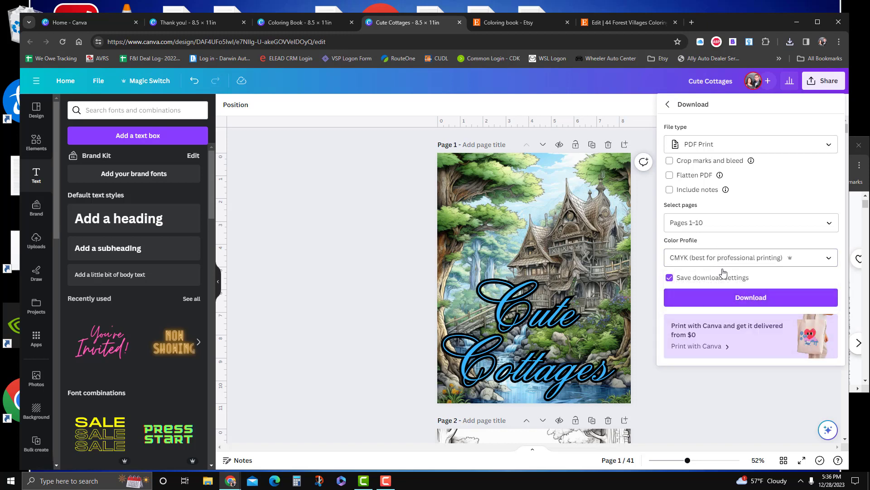
pyautogui.click(735, 303)
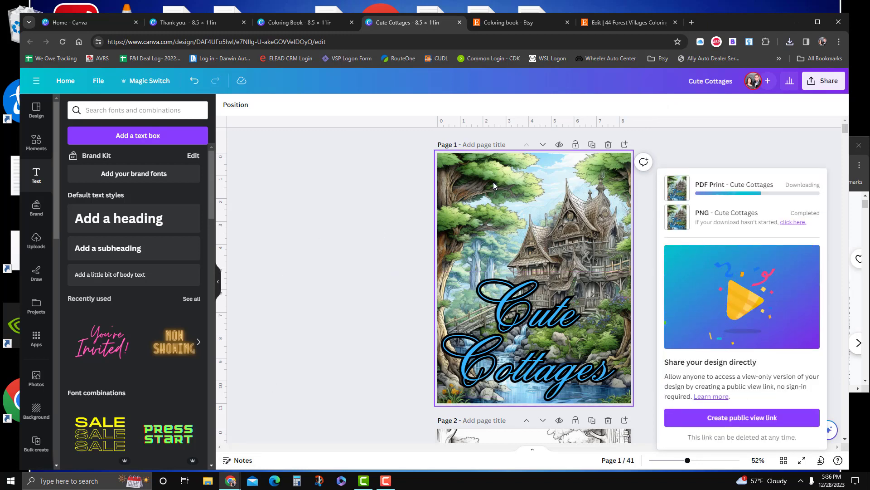
# Open Google Drive in a new browser tab and dismiss its introductory tips
pyautogui.click(692, 22)
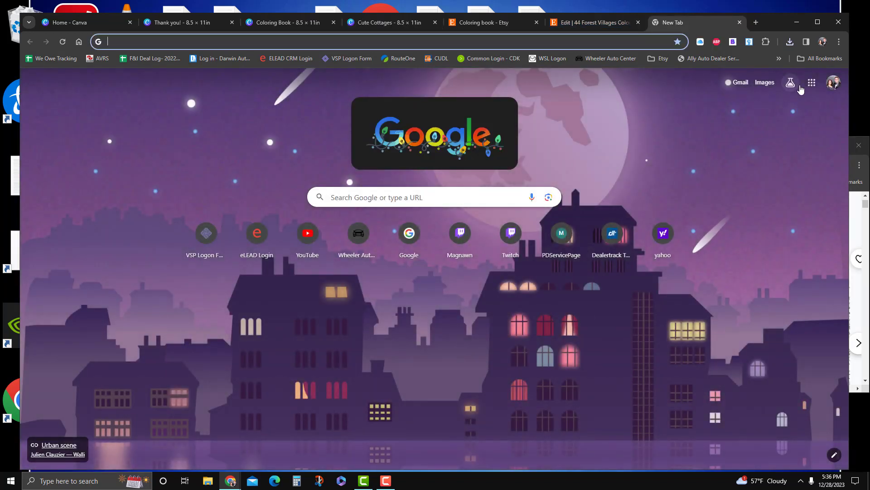
pyautogui.click(811, 84)
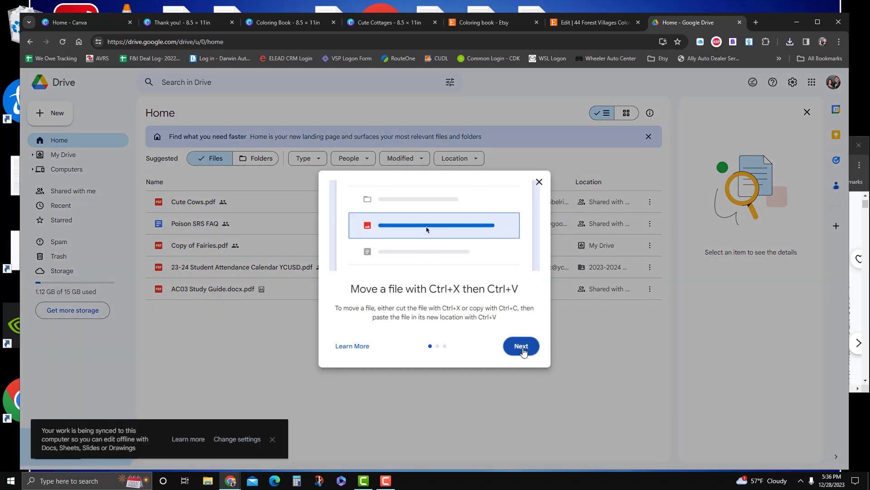
pyautogui.click(523, 350)
pyautogui.click(517, 358)
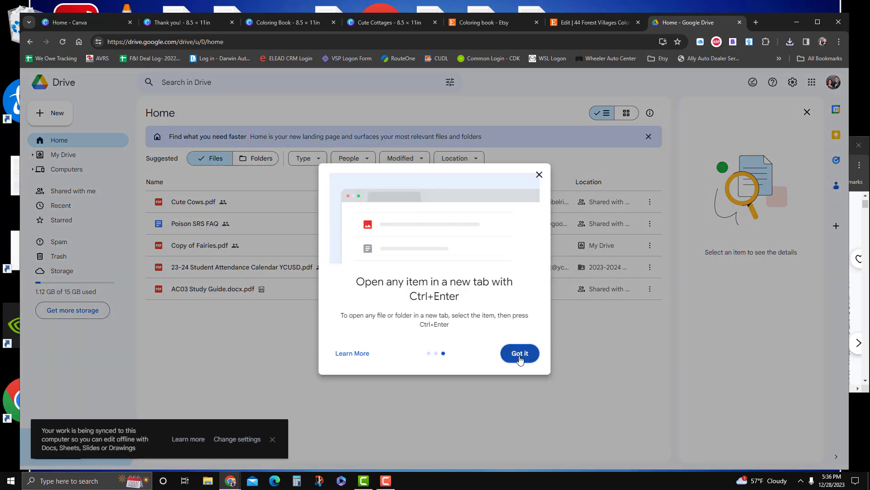
pyautogui.click(520, 355)
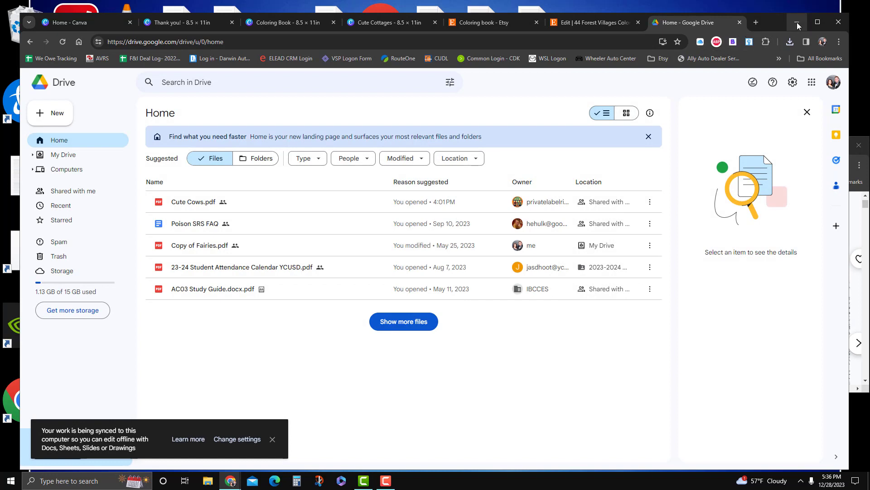
# Check the PDF download in Canva, then return to Google Drive and upload Cute Cottages.pdf
pyautogui.click(380, 23)
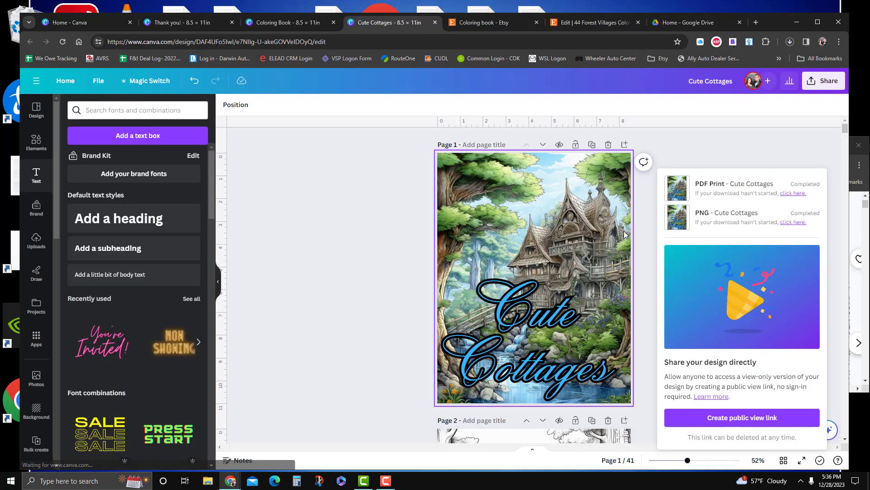
pyautogui.click(710, 26)
pyautogui.click(54, 111)
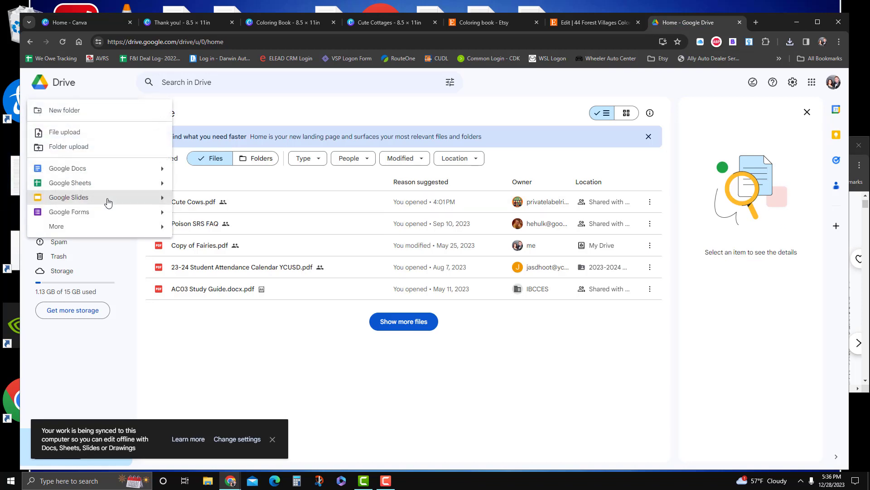
pyautogui.click(91, 135)
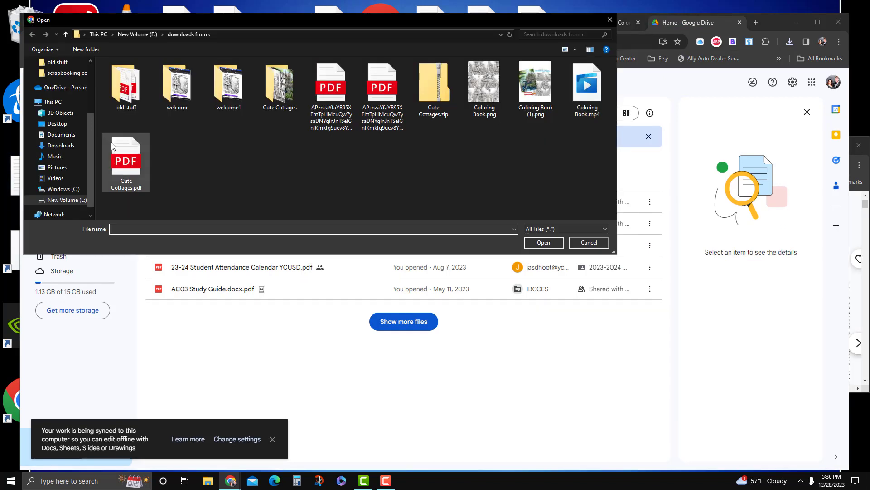
pyautogui.doubleClick(129, 172)
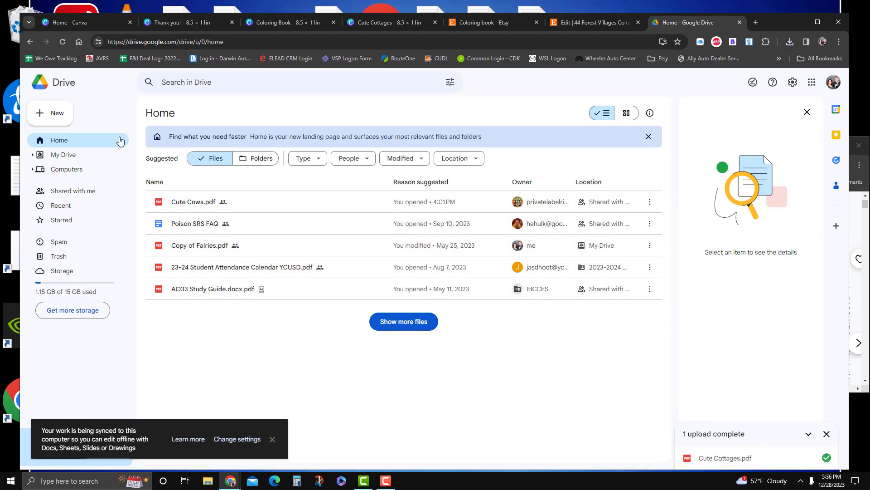
# Refresh the Drive file list and copy the share link of Cute Cottages.pdf
pyautogui.click(64, 41)
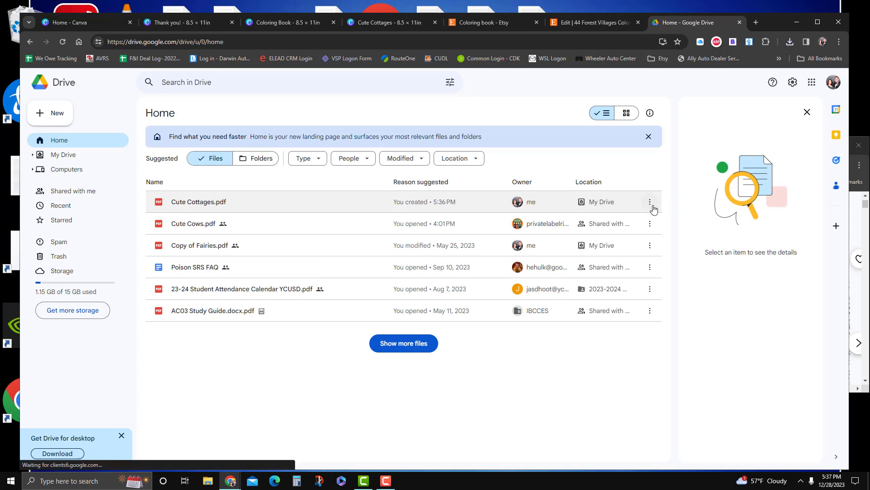
pyautogui.click(651, 203)
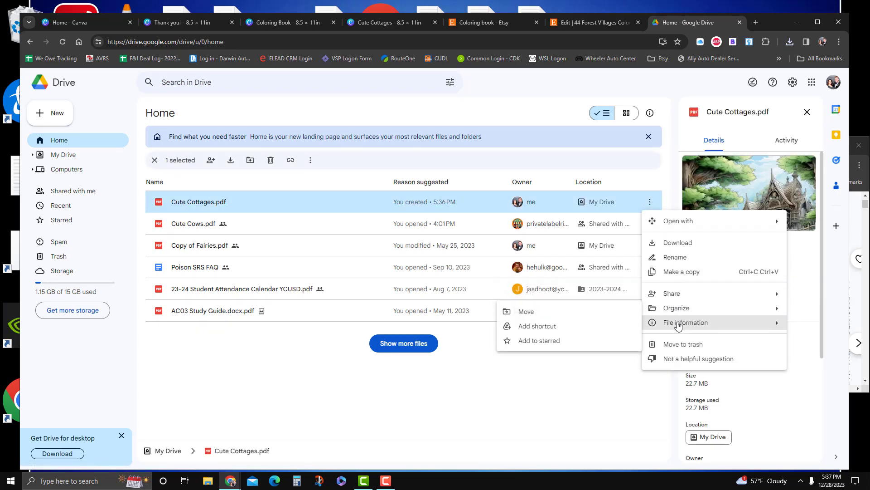
pyautogui.moveTo(670, 294)
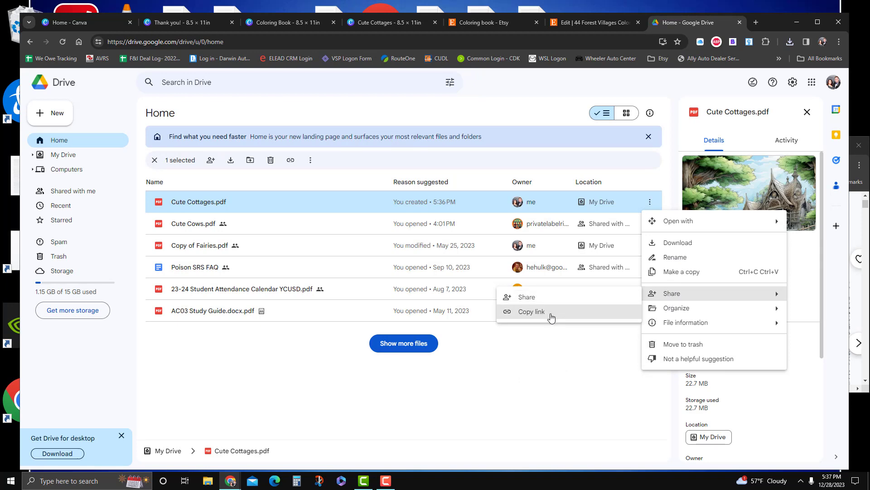
pyautogui.click(552, 318)
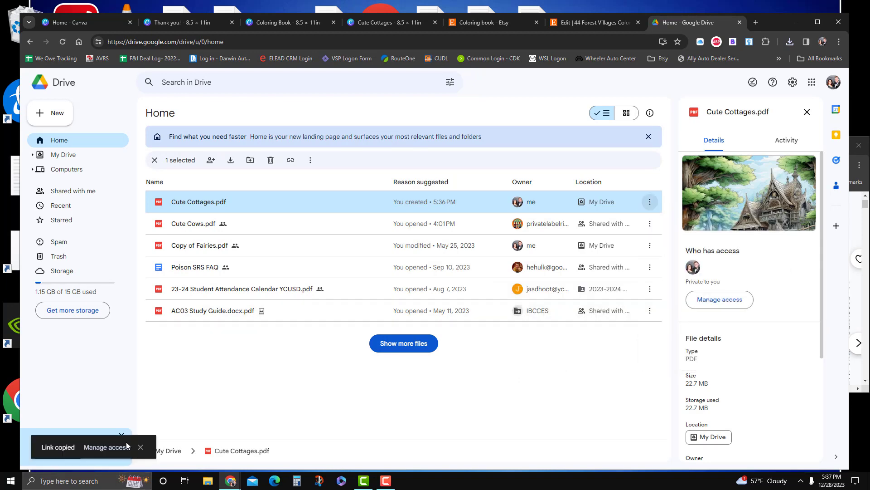
# Switch to the Thank you! design in Canva and replace the subheading on page 2 with "Click Here to Download"
pyautogui.click(278, 26)
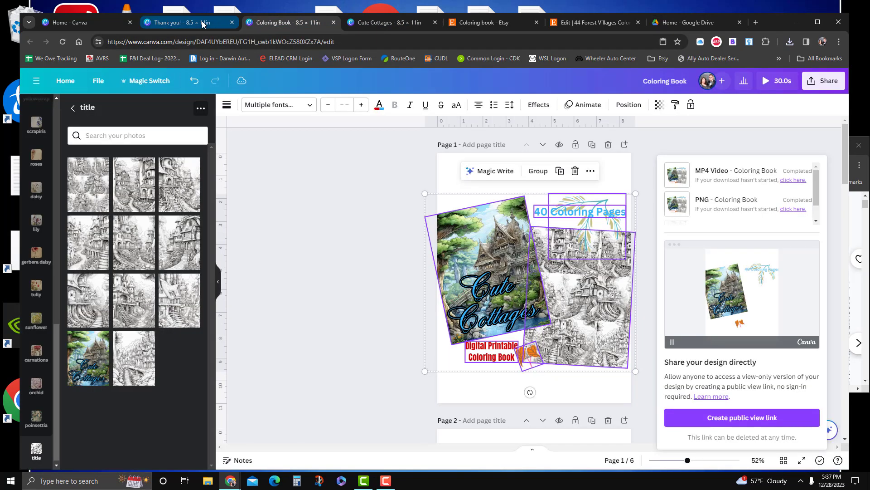
pyautogui.click(202, 21)
pyautogui.doubleClick(539, 266)
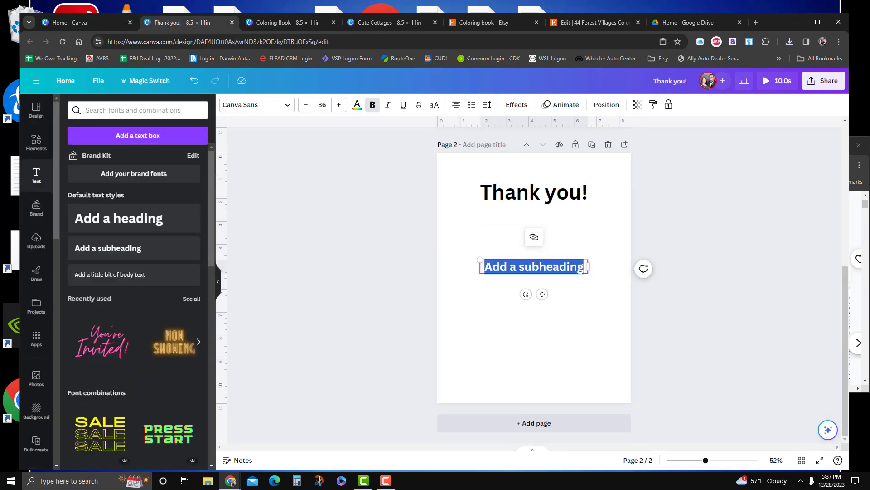
pyautogui.click(538, 267)
pyautogui.tripleClick(536, 267)
pyautogui.write('Click He')
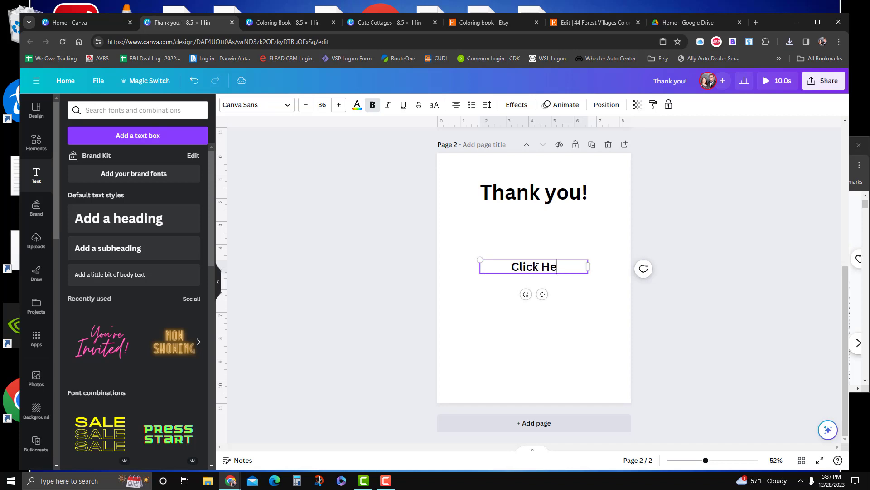
pyautogui.write('re to Downl')
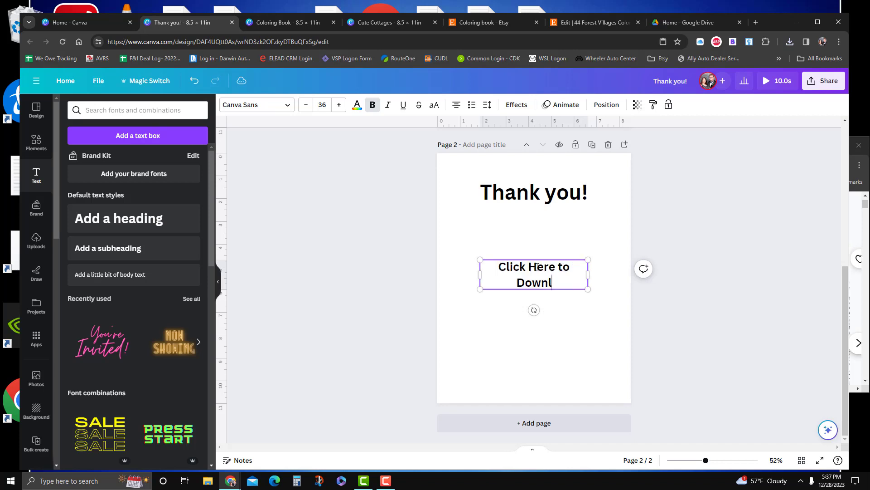
pyautogui.write('oad')
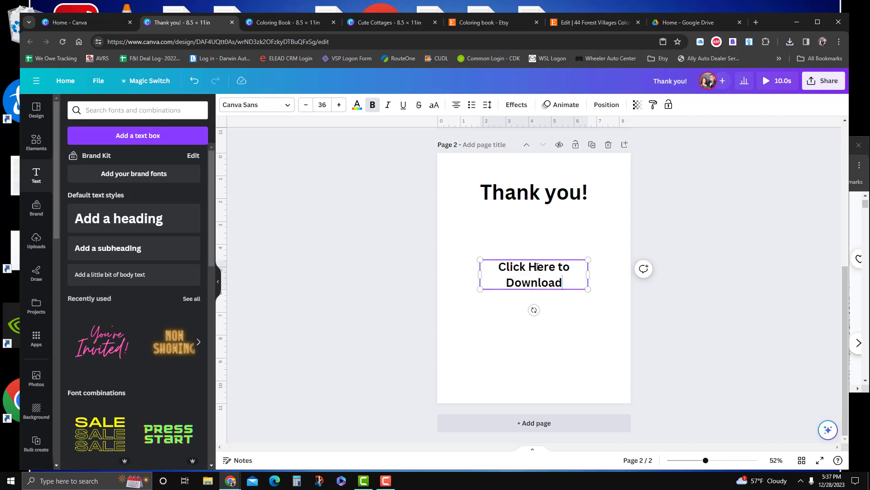
# Link the "Click Here to Download" text to the copied Google Drive share link of Cute Cottages.pdf
pyautogui.click(579, 365)
pyautogui.rightClick(524, 274)
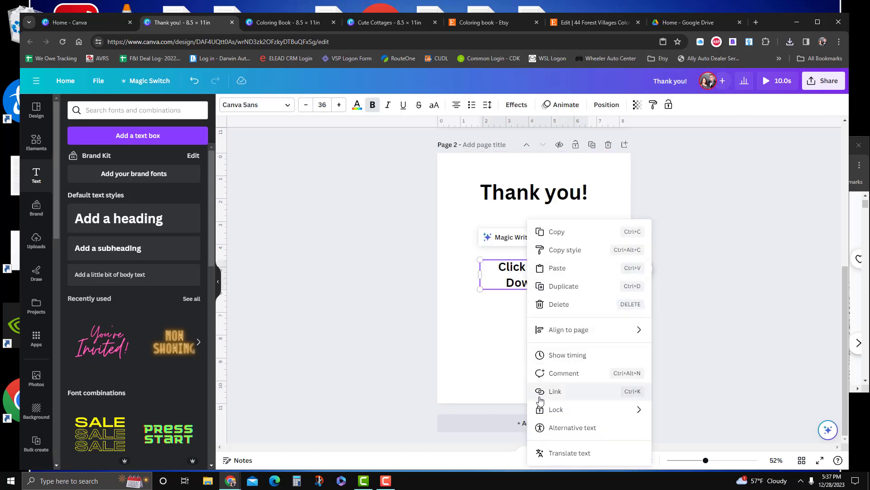
pyautogui.click(552, 393)
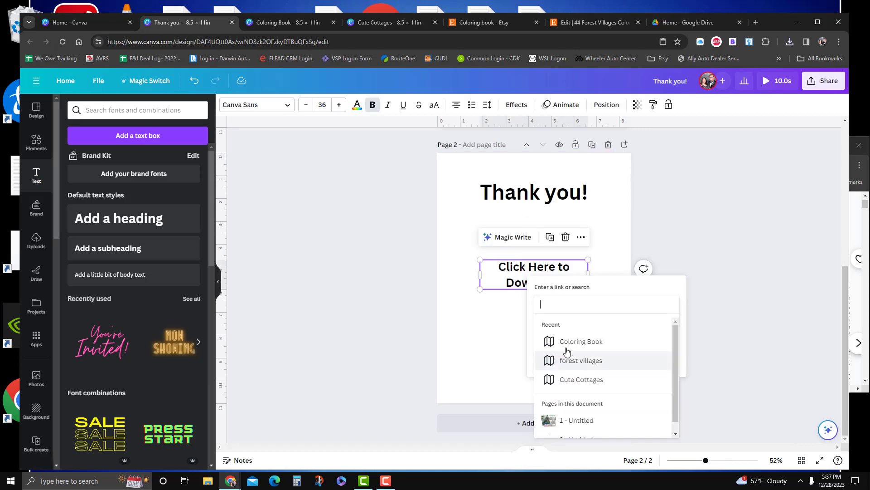
pyautogui.hotkey('ctrl', 'v')
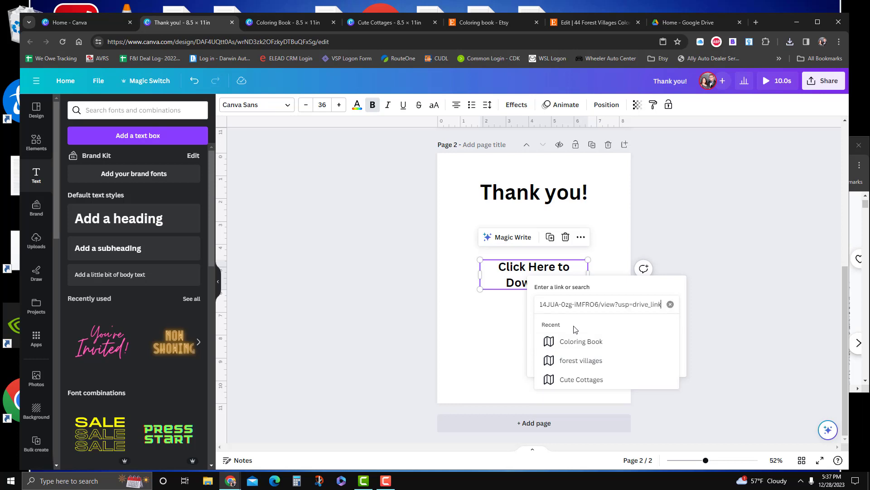
pyautogui.press('Return')
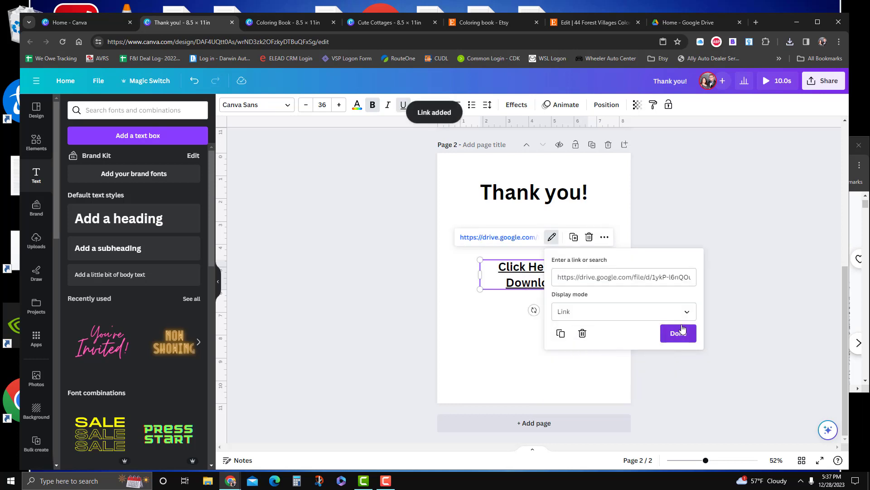
pyautogui.click(680, 333)
pyautogui.click(543, 358)
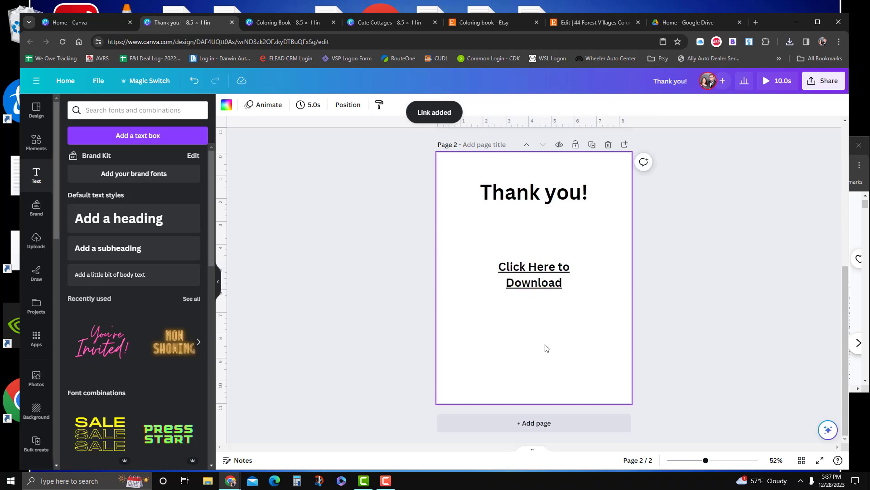
# Open the download text's link to test it and look through the pages of Cute Cottages.pdf in Google Drive
pyautogui.click(537, 279)
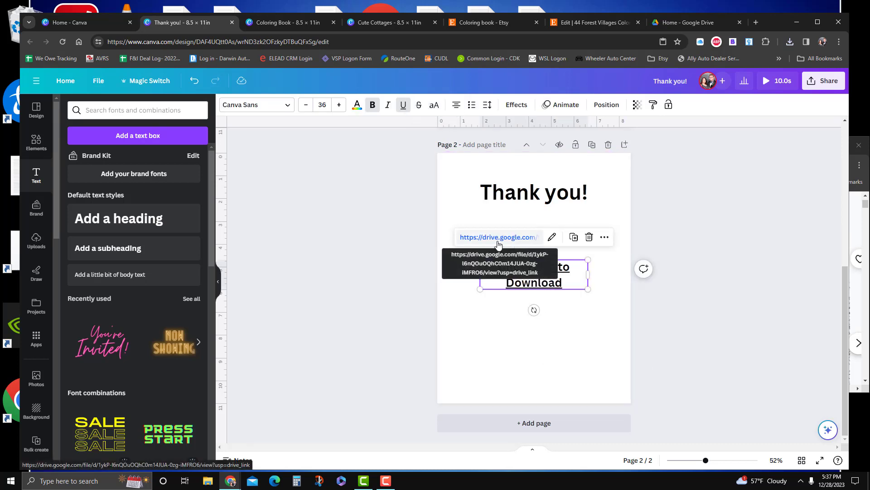
pyautogui.click(501, 238)
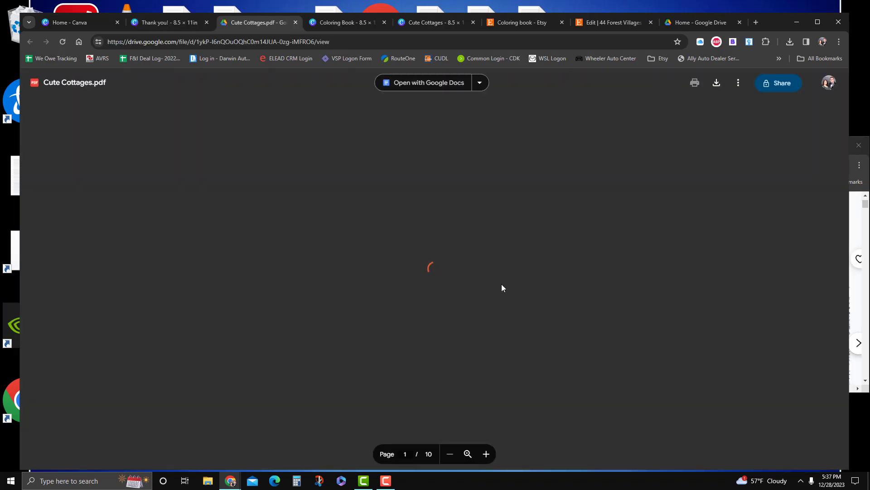
pyautogui.scroll(-18, 501, 283)
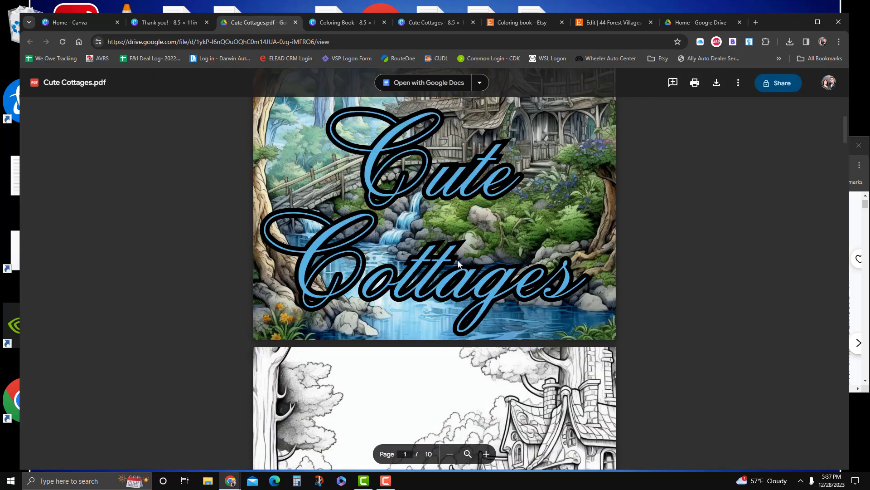
pyautogui.scroll(-20, 513, 341)
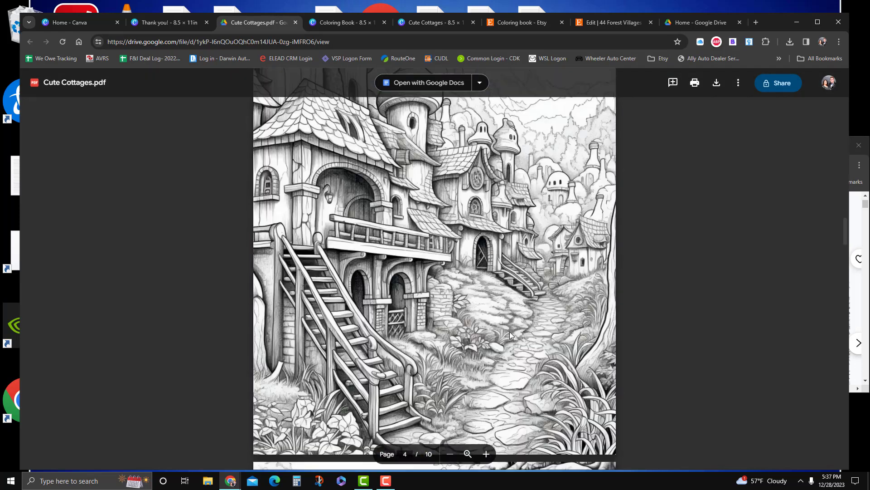
# Look through all pages of the Cute Cottages PDF and return to its cover
pyautogui.scroll(-20, 528, 352)
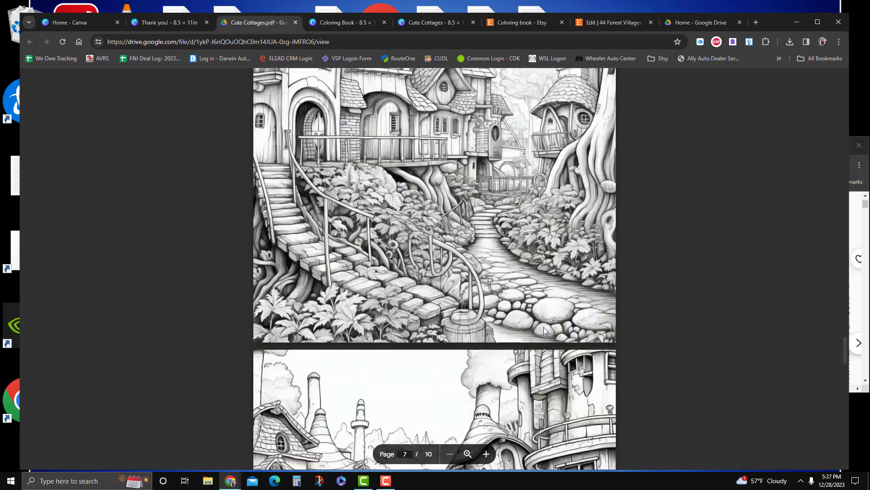
pyautogui.scroll(-12, 540, 337)
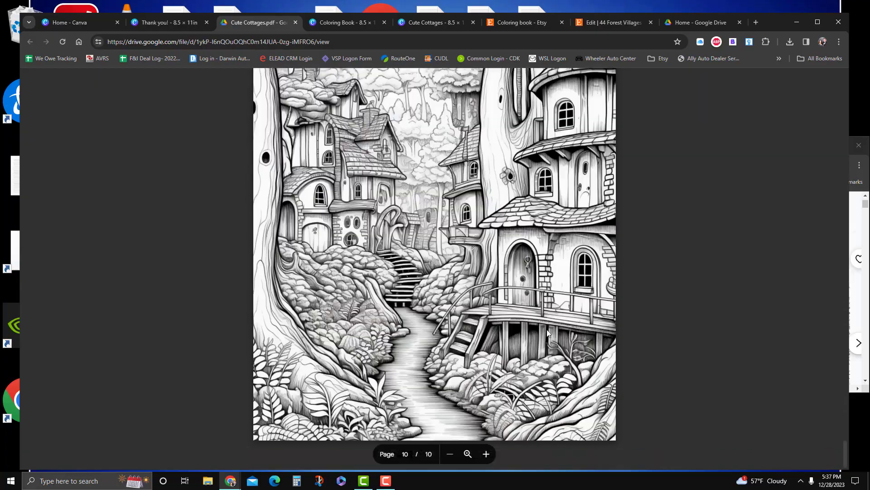
pyautogui.scroll(15, 534, 334)
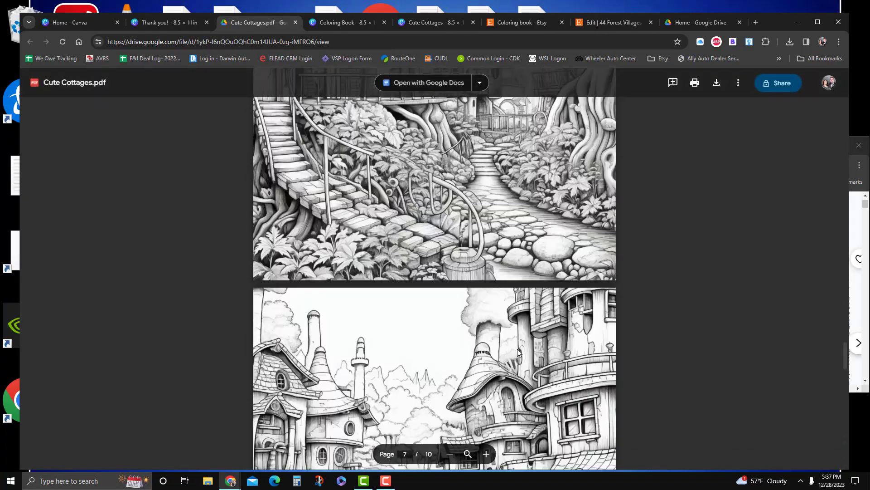
pyautogui.scroll(20, 517, 351)
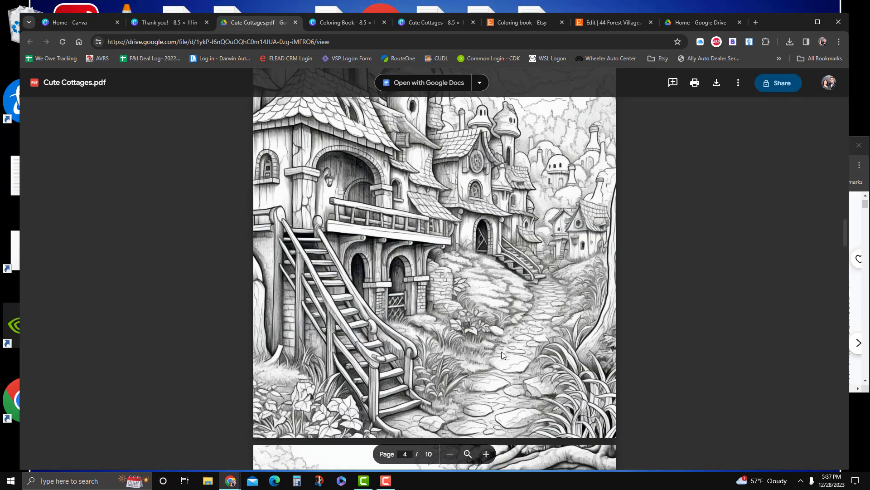
pyautogui.scroll(12, 500, 353)
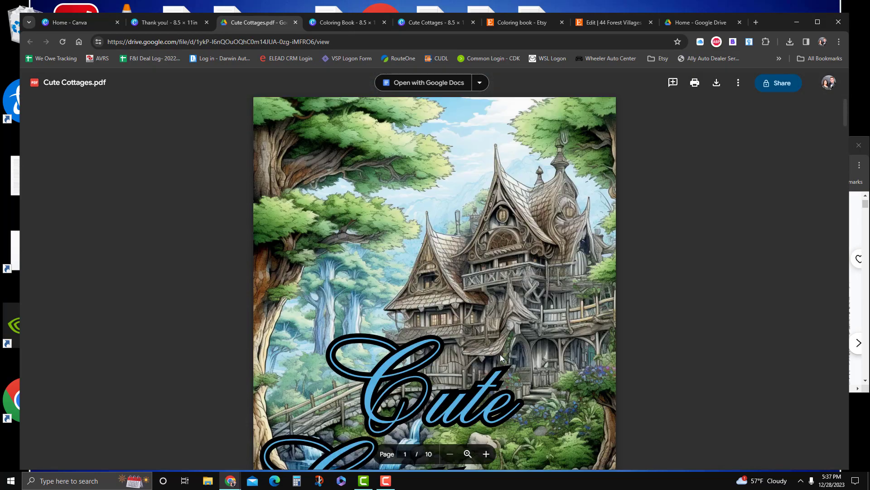
pyautogui.scroll(-2, 683, 346)
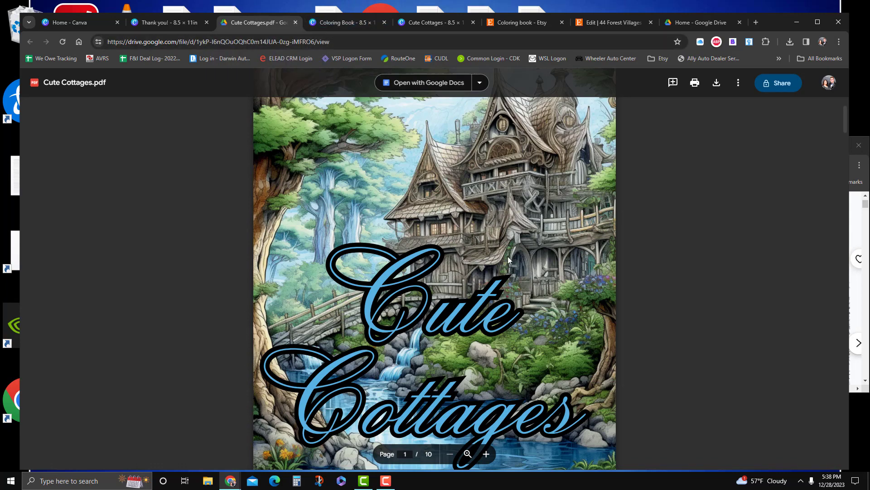
# Close the Cute Cottages PDF and leave the Google Drive home page
pyautogui.click(296, 27)
pyautogui.click(255, 21)
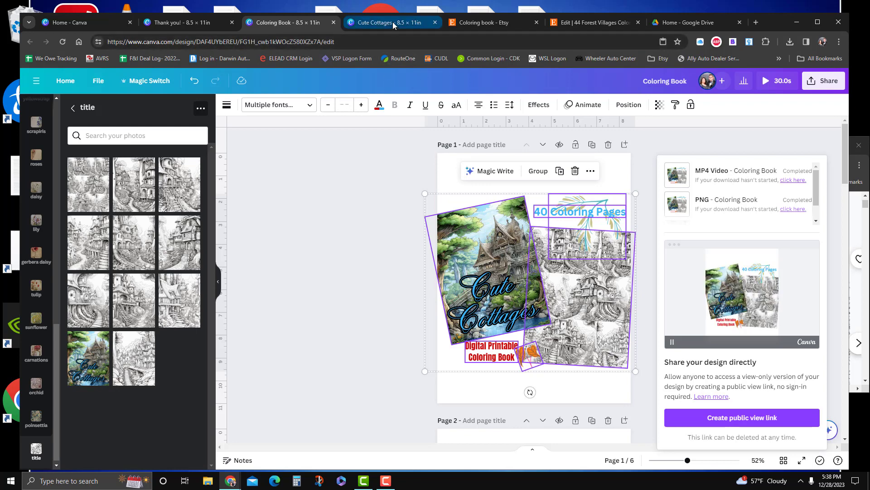
pyautogui.click(493, 22)
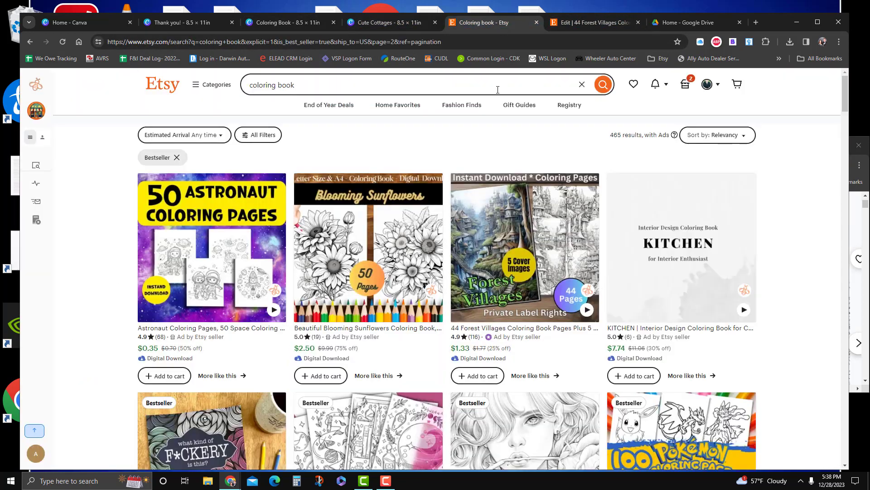
pyautogui.click(589, 24)
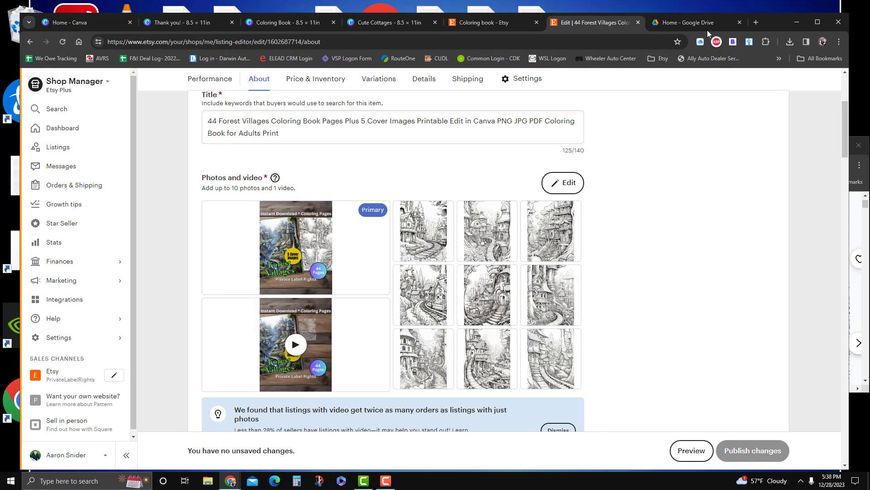
pyautogui.click(698, 20)
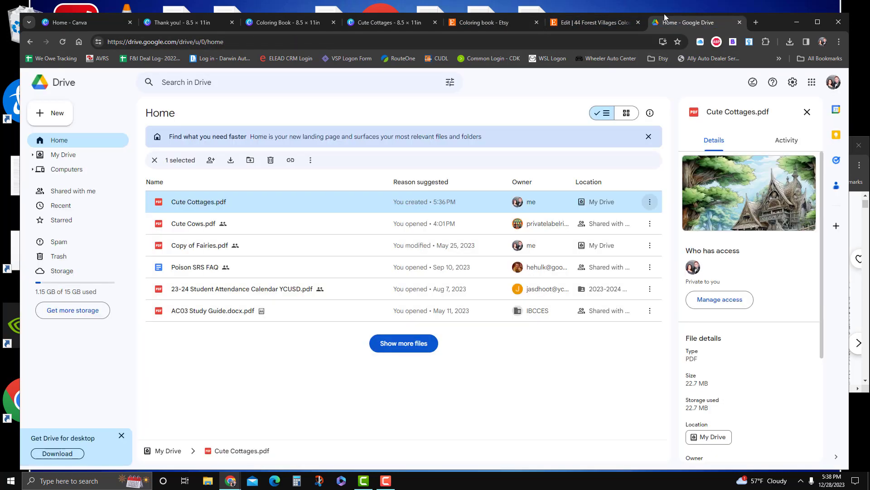
pyautogui.click(30, 42)
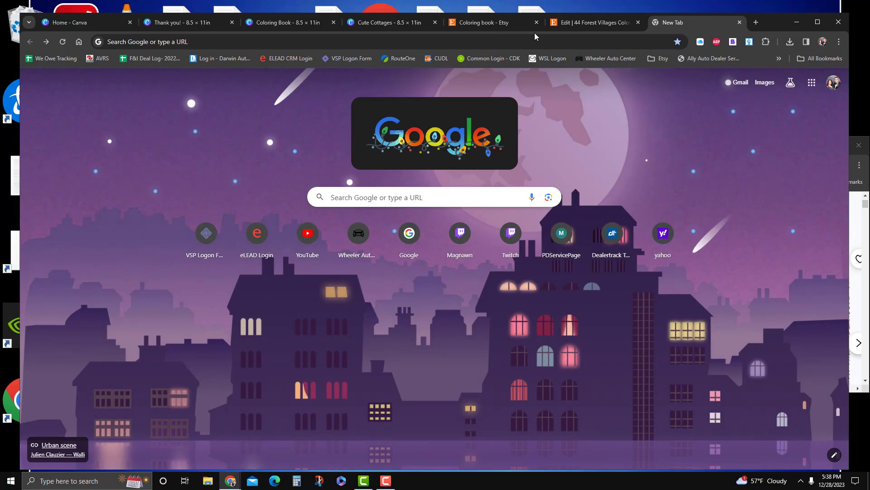
# Browse the Etsy coloring book results and open the Autumn Gnomes listing in a separate window
pyautogui.click(586, 29)
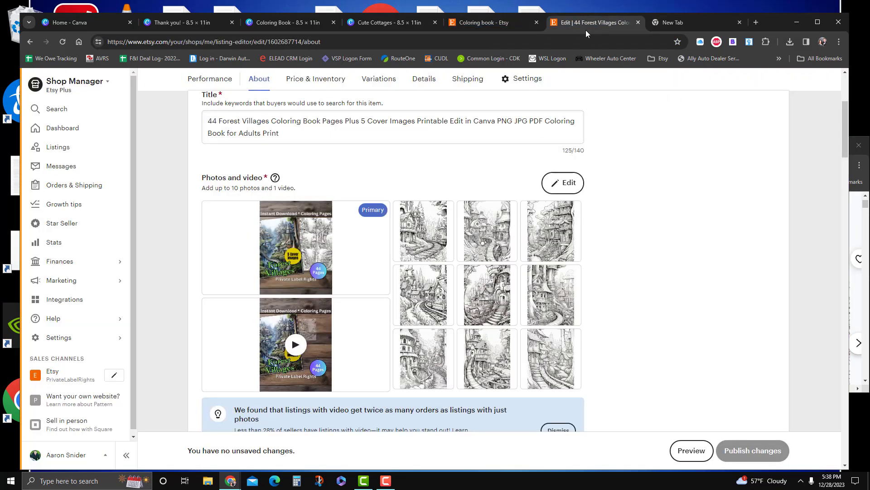
pyautogui.click(475, 25)
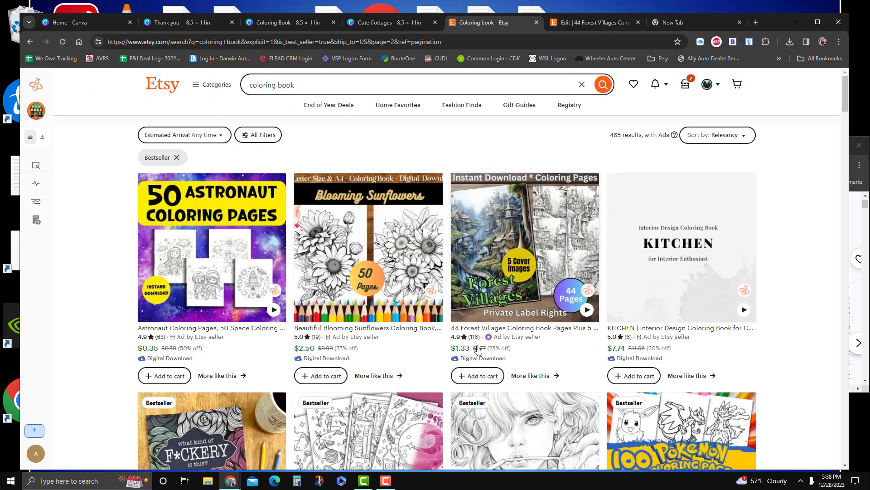
pyautogui.scroll(-13, 477, 349)
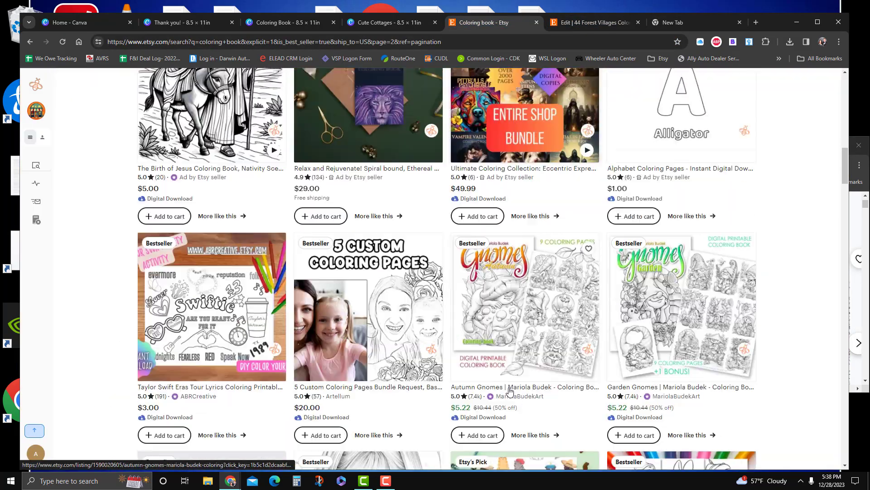
pyautogui.scroll(-3, 509, 391)
pyautogui.scroll(2, 521, 317)
pyautogui.keyDown('shift'); pyautogui.click(533, 269); pyautogui.keyUp('shift')
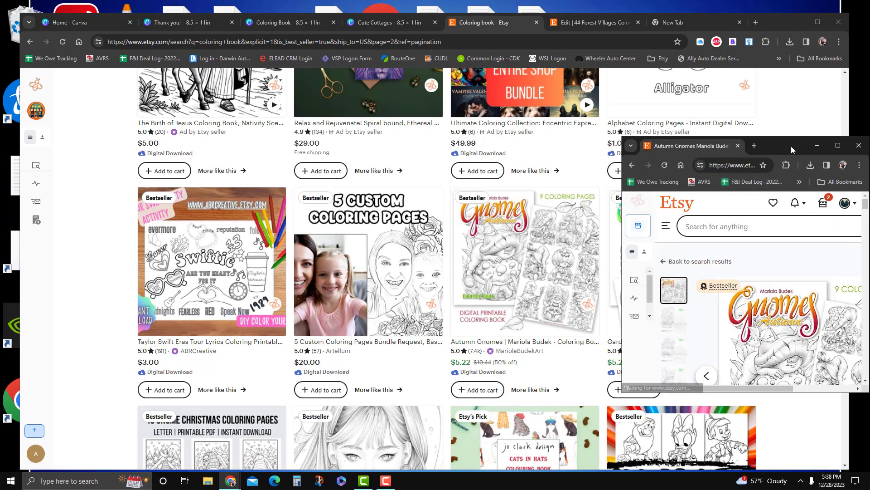
# Move and enlarge the Autumn Gnomes window to examine its listing image, and minimize it when done
pyautogui.moveTo(790, 146); pyautogui.dragTo(435, 105)
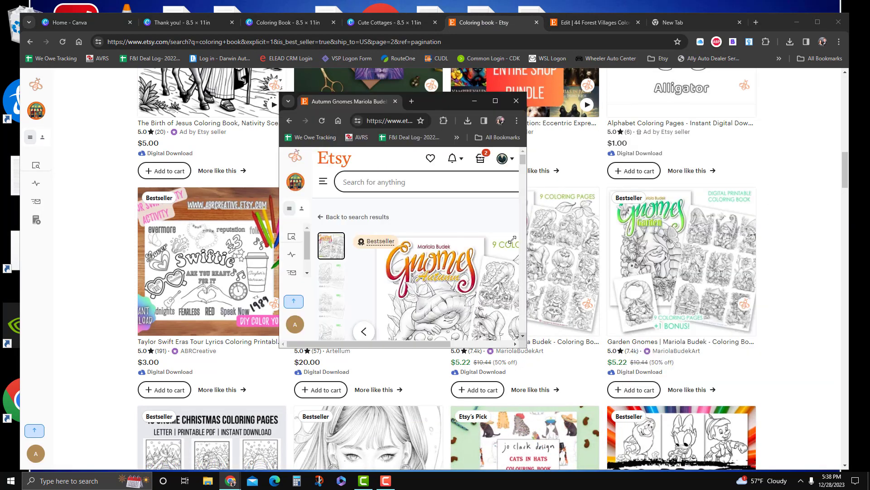
pyautogui.moveTo(525, 277); pyautogui.dragTo(619, 276)
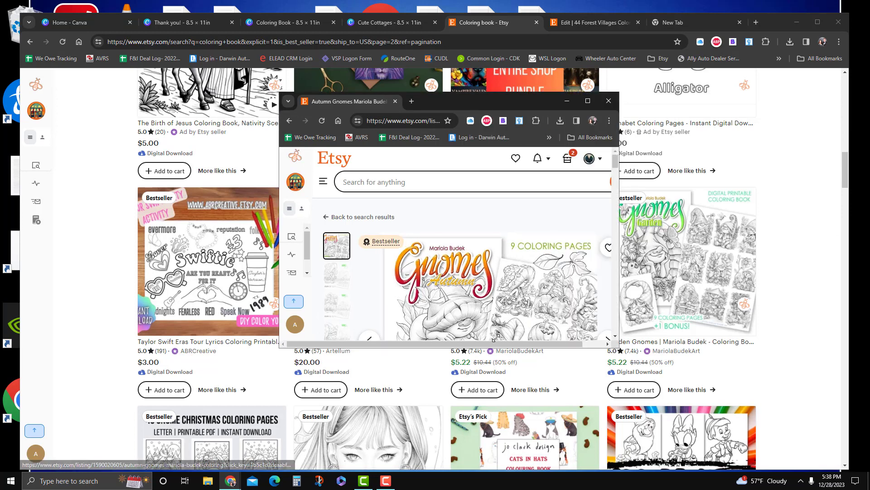
pyautogui.moveTo(500, 348); pyautogui.dragTo(500, 428)
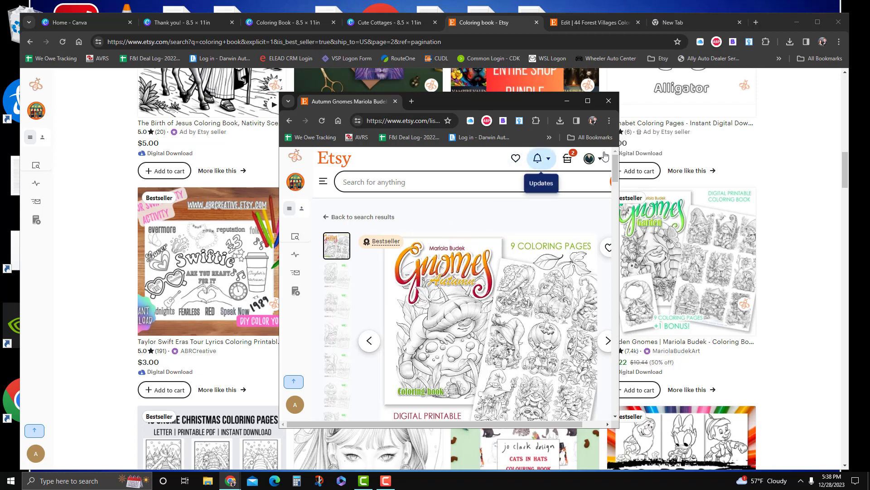
pyautogui.click(566, 103)
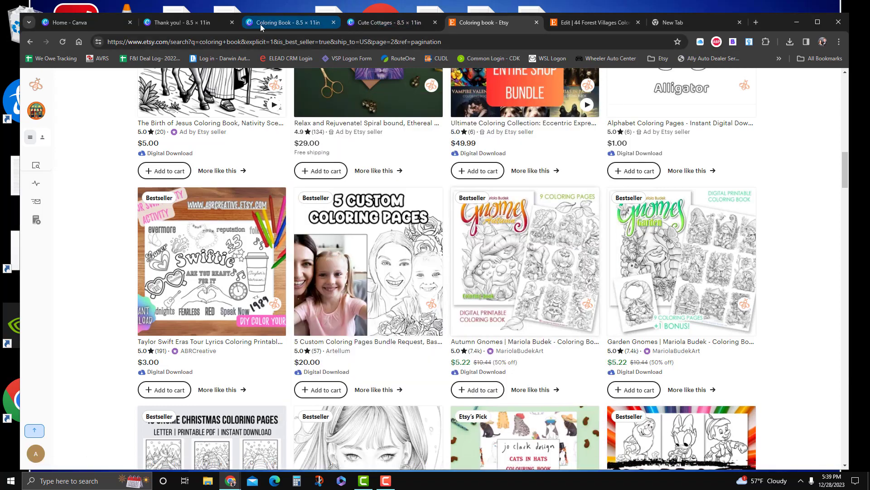
# Switch to the Thank you! design in Canva and review its cover page and download link page
pyautogui.click(211, 23)
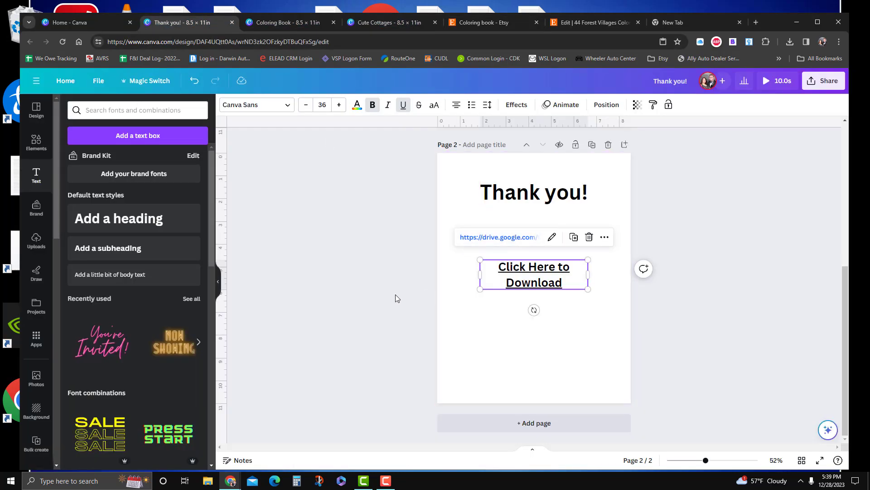
pyautogui.click(702, 286)
pyautogui.scroll(4, 725, 306)
pyautogui.scroll(2, 721, 308)
pyautogui.scroll(-5, 680, 294)
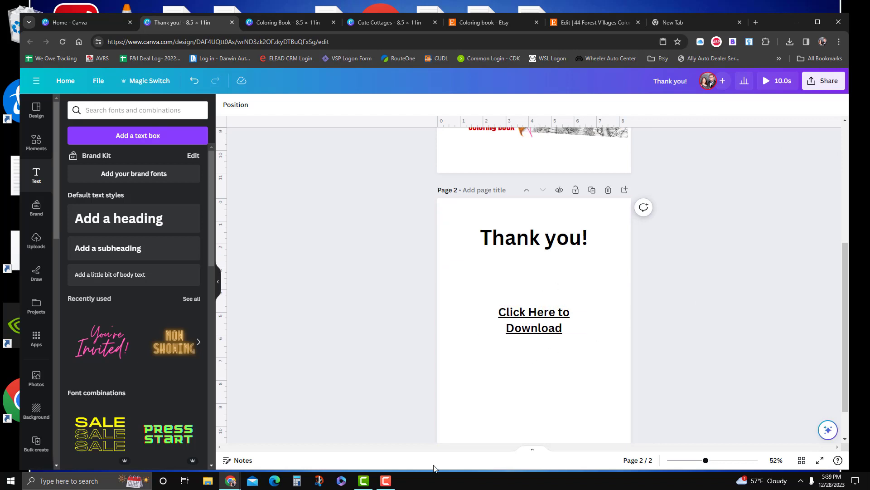
pyautogui.moveTo(234, 486)
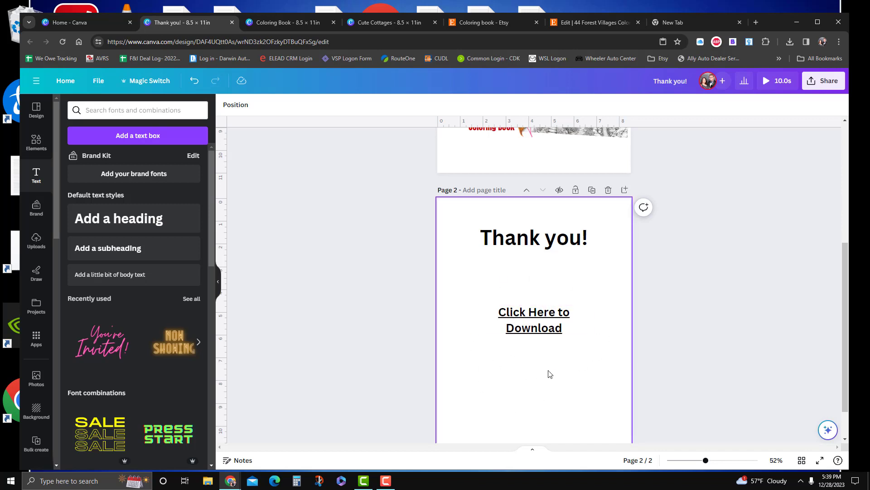
pyautogui.scroll(-1, 567, 358)
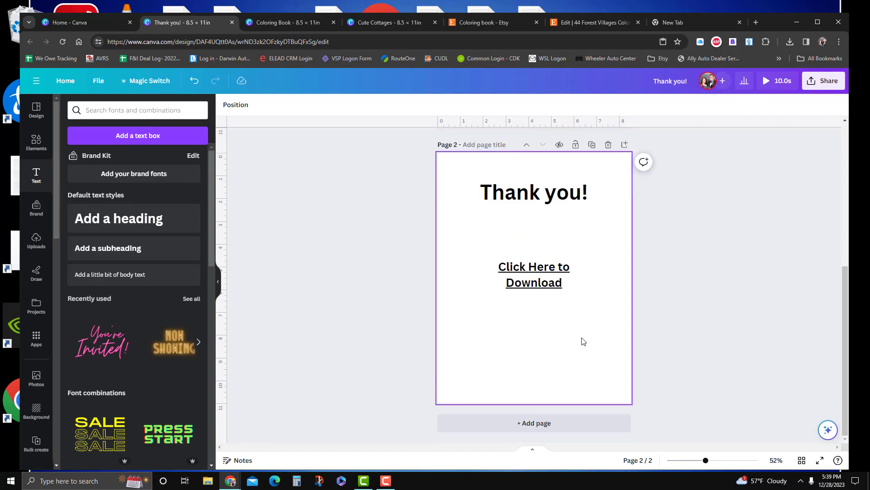
pyautogui.scroll(5, 453, 335)
pyautogui.scroll(1, 390, 353)
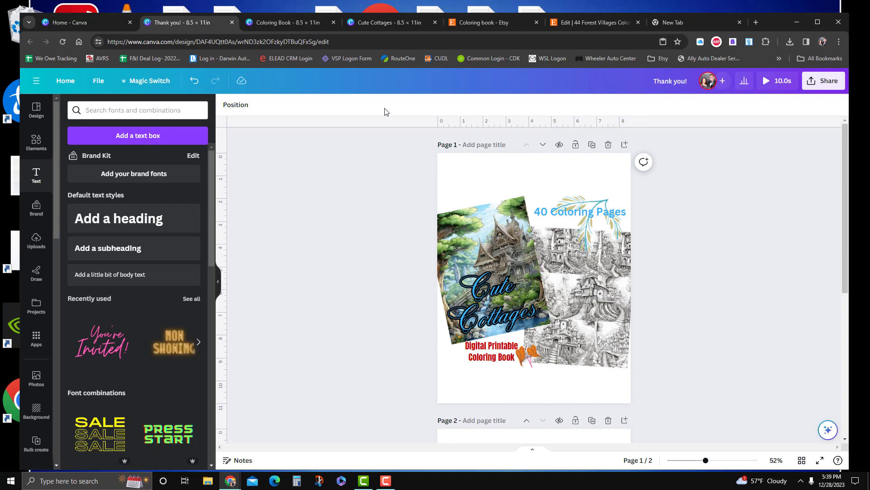
# Download all pages of the Thank you! design as a PDF Print file
pyautogui.click(827, 86)
pyautogui.click(696, 304)
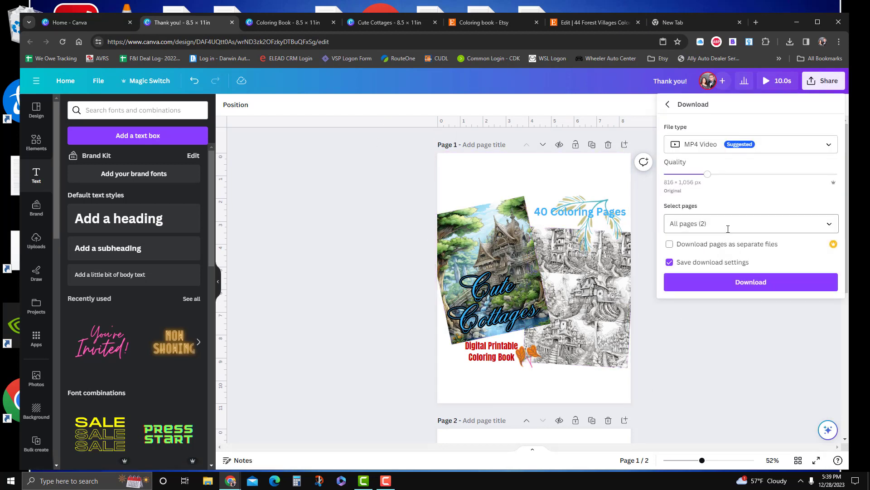
pyautogui.click(713, 147)
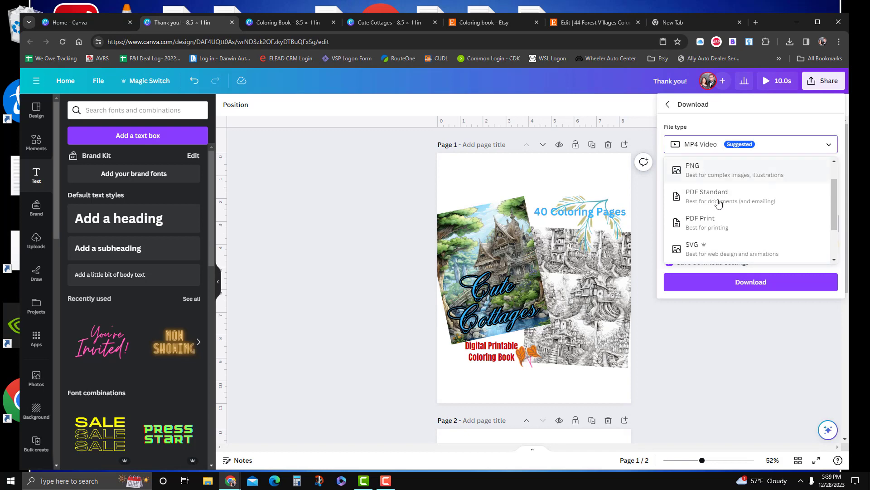
pyautogui.click(715, 224)
pyautogui.click(709, 289)
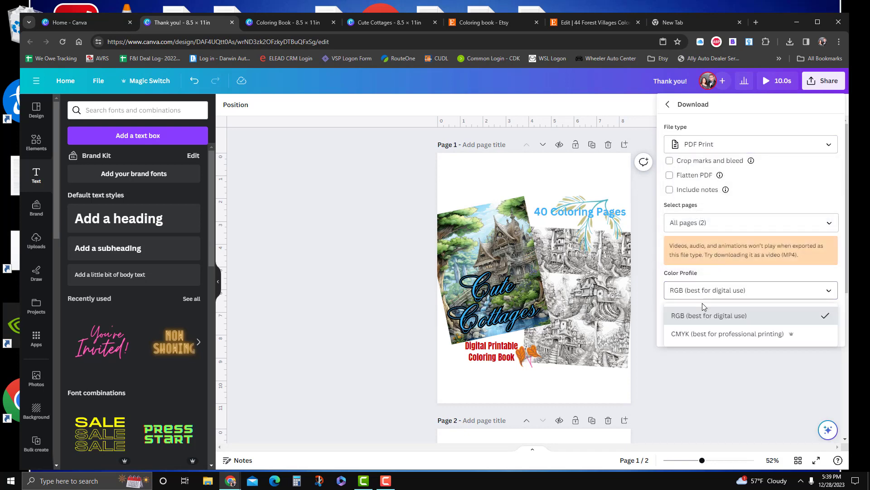
pyautogui.click(716, 334)
pyautogui.click(716, 334)
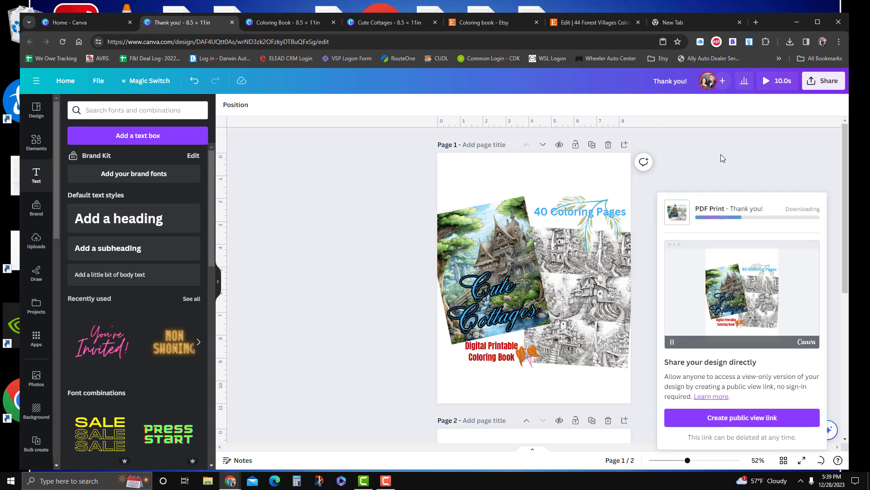
# Switch to Etsy Shop Manager and start a new listing from the shop's listings page
pyautogui.click(499, 23)
pyautogui.click(567, 24)
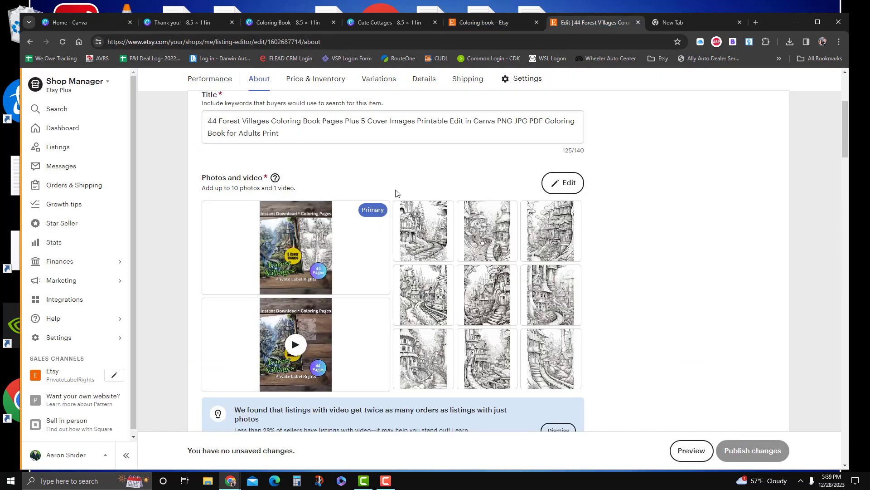
pyautogui.scroll(4, 161, 222)
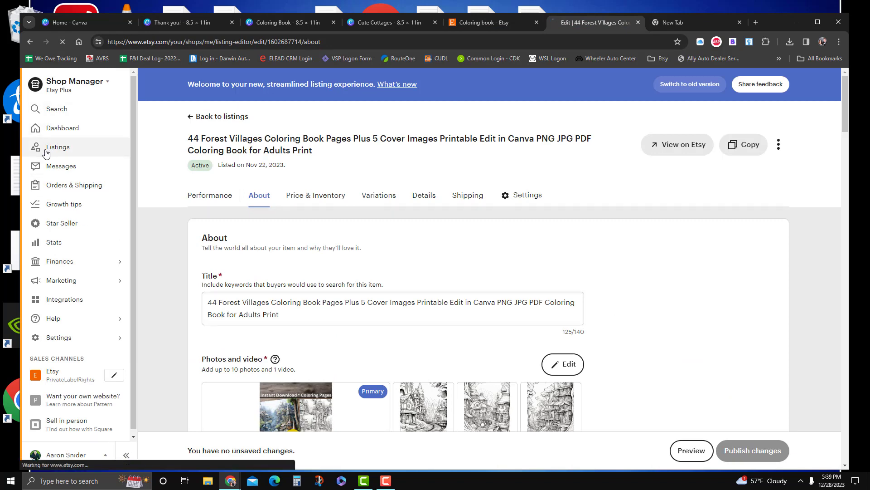
pyautogui.click(63, 155)
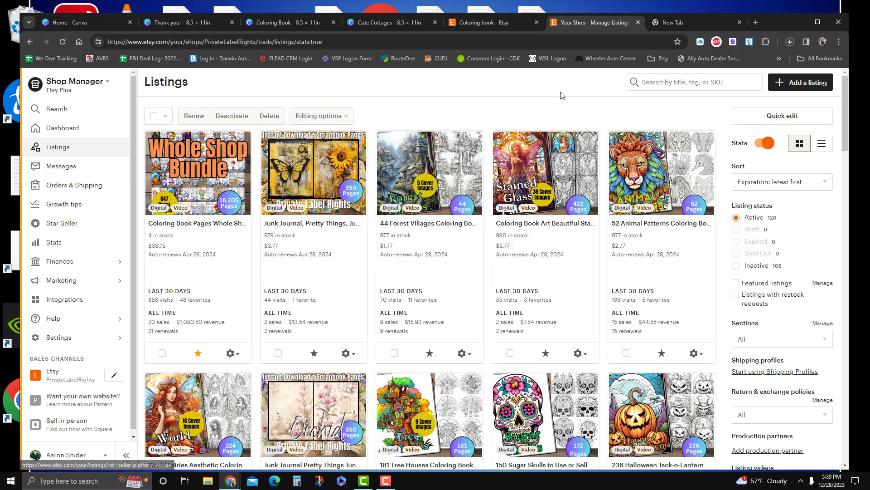
pyautogui.click(790, 42)
pyautogui.click(805, 86)
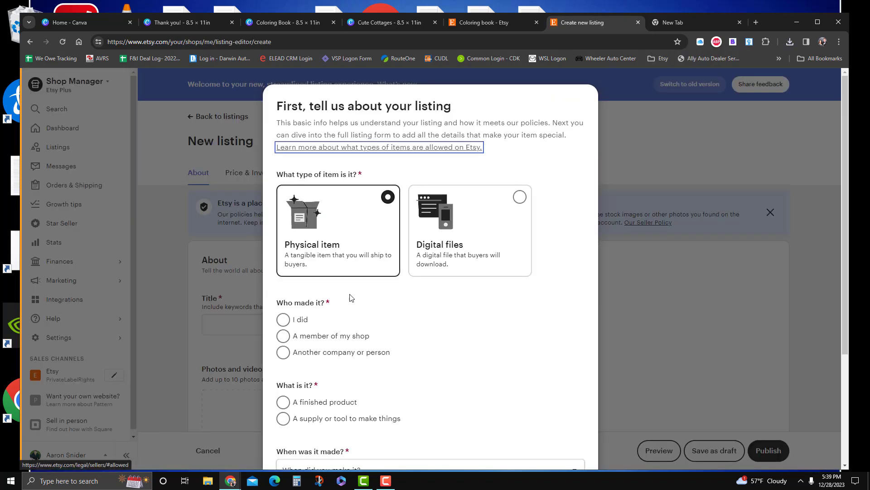
# Set the new listing's basics to Digital files, made by I did, A finished product, made in 2020 - 2023, and continue to the full form
pyautogui.click(480, 238)
pyautogui.click(297, 320)
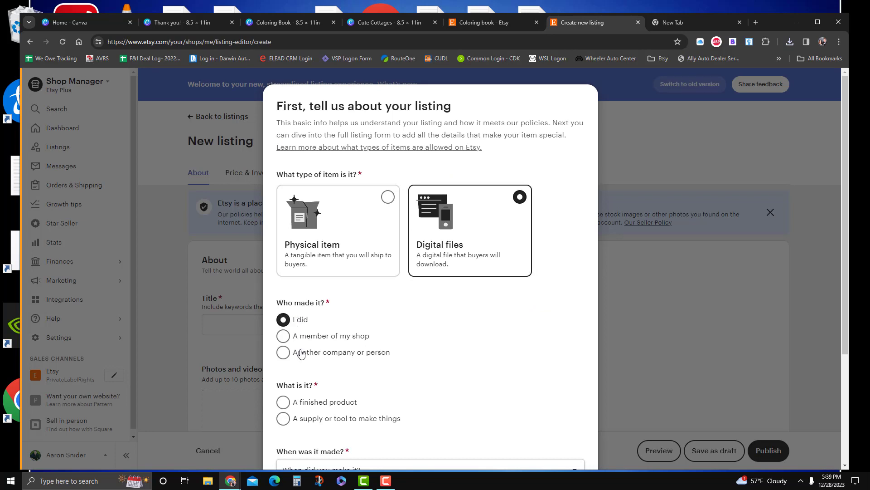
pyautogui.scroll(-2, 312, 368)
pyautogui.click(328, 313)
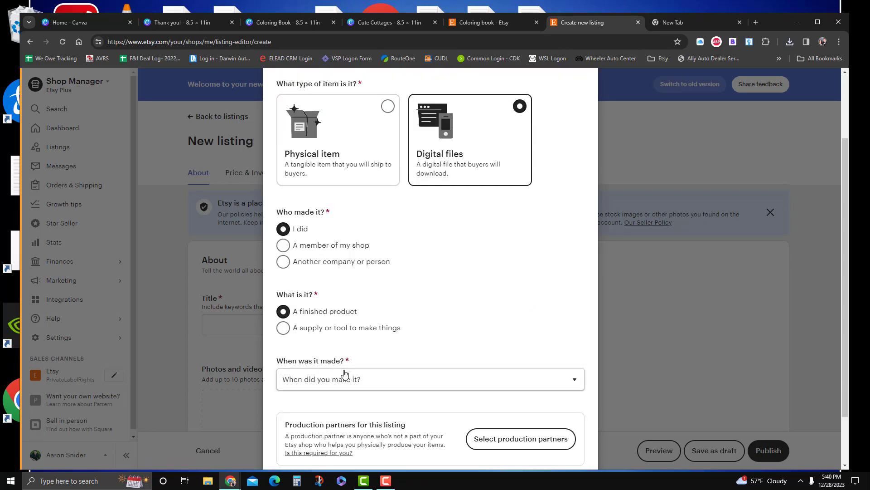
pyautogui.scroll(-2, 388, 398)
pyautogui.click(333, 320)
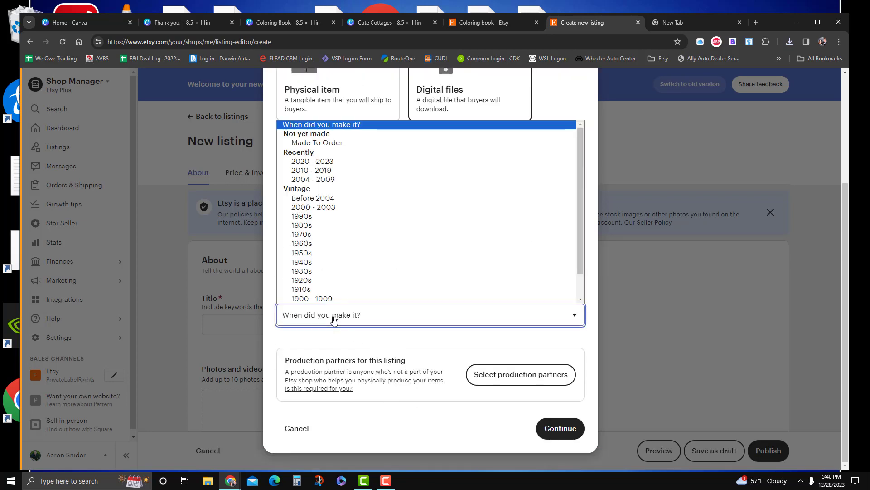
pyautogui.click(339, 162)
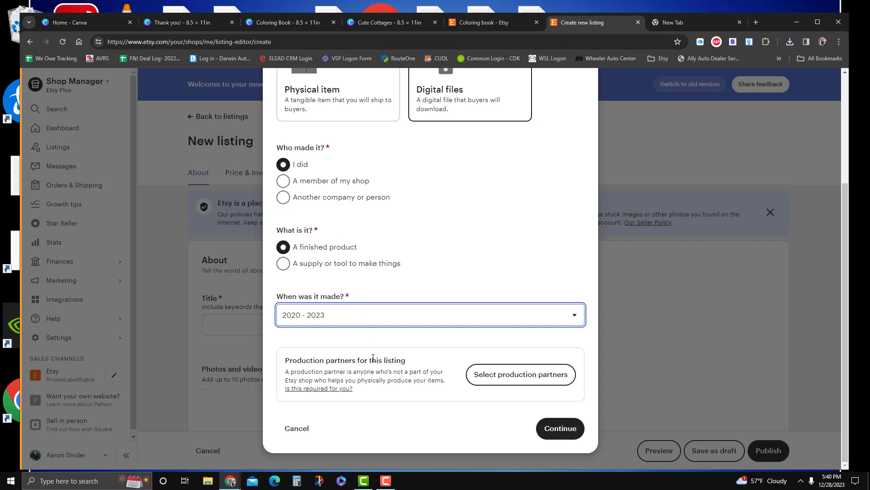
pyautogui.click(561, 428)
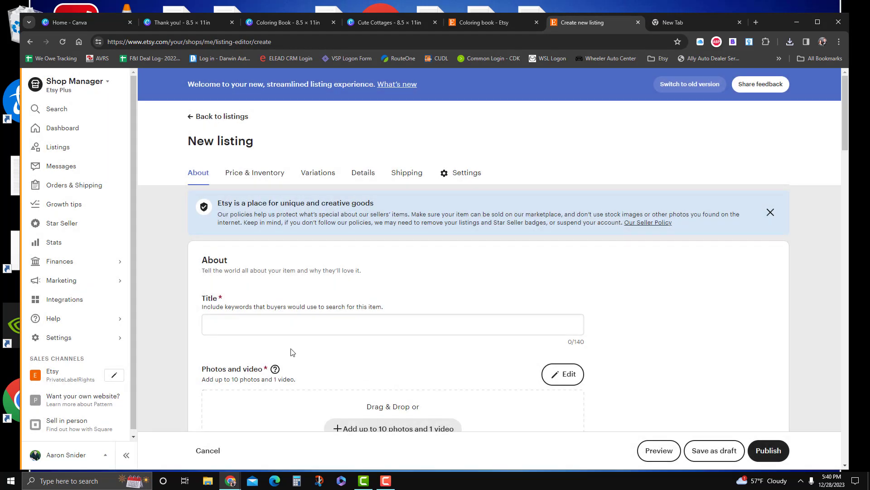
# Review the Etsy coloring book search results down to the related searches for title ideas, and return to the new listing form
pyautogui.click(277, 327)
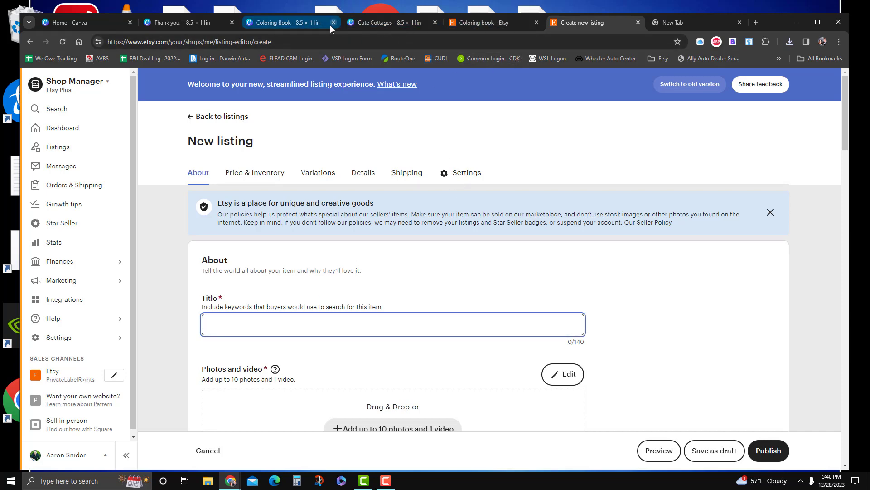
pyautogui.click(498, 23)
pyautogui.scroll(-5, 373, 326)
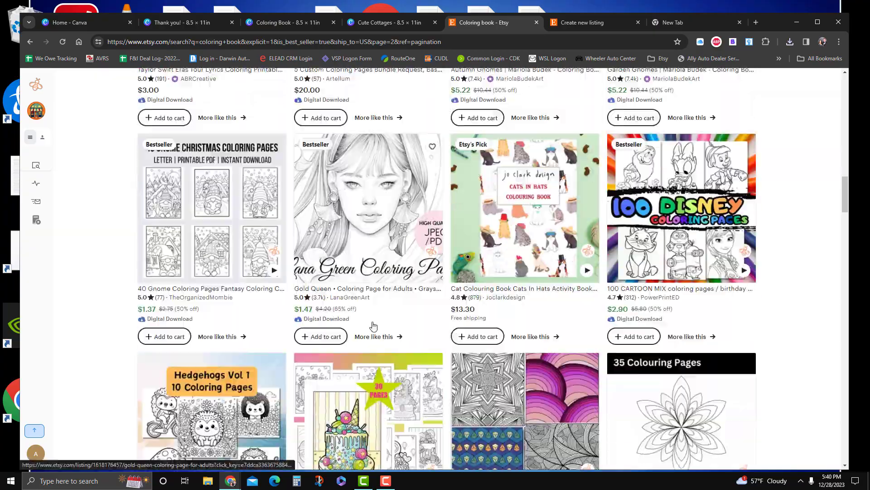
pyautogui.scroll(-15, 373, 326)
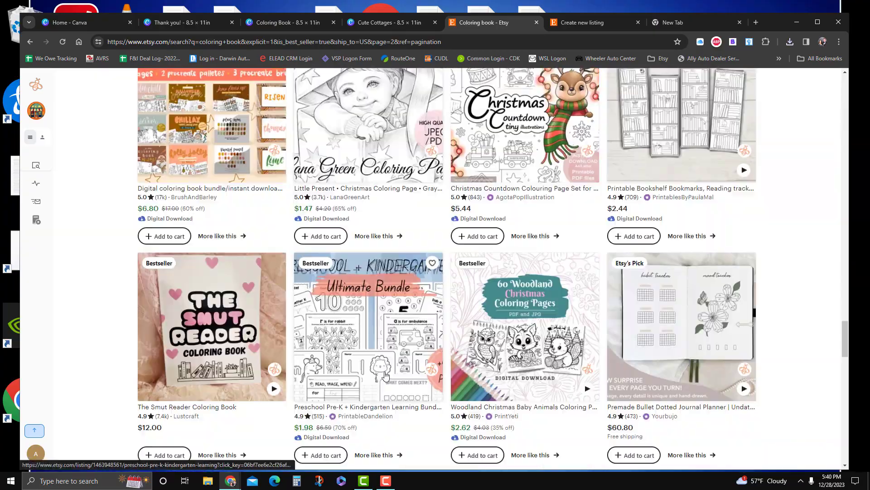
pyautogui.scroll(-10, 385, 376)
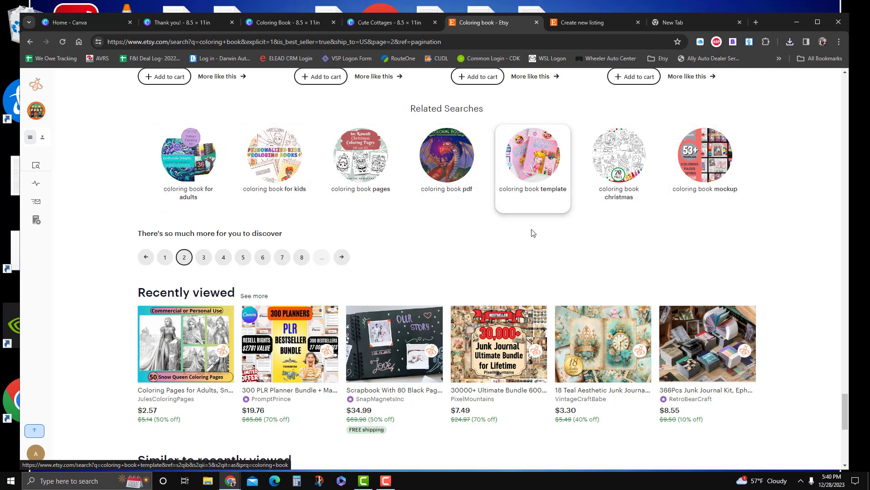
pyautogui.click(590, 24)
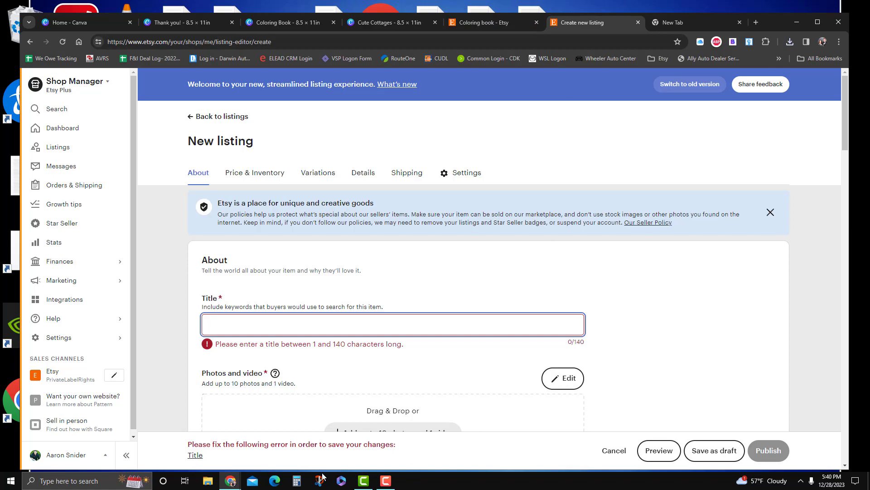
# Bring up the Autumn Gnomes listing window, maximize it, and copy the terms under Explore related searches
pyautogui.moveTo(231, 481)
pyautogui.click(279, 437)
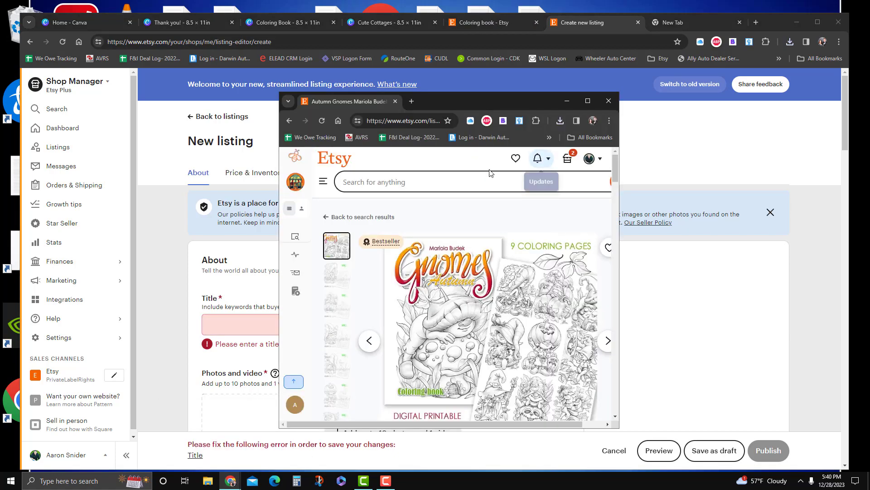
pyautogui.scroll(-20, 512, 308)
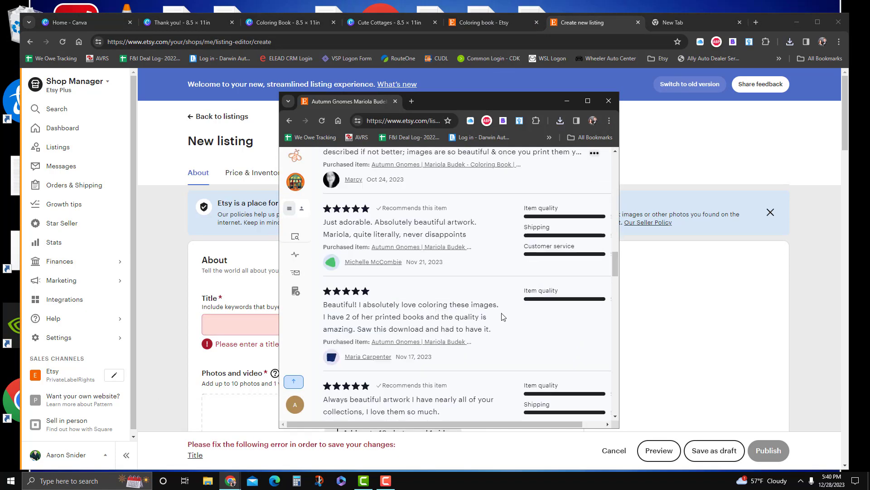
pyautogui.scroll(-15, 504, 316)
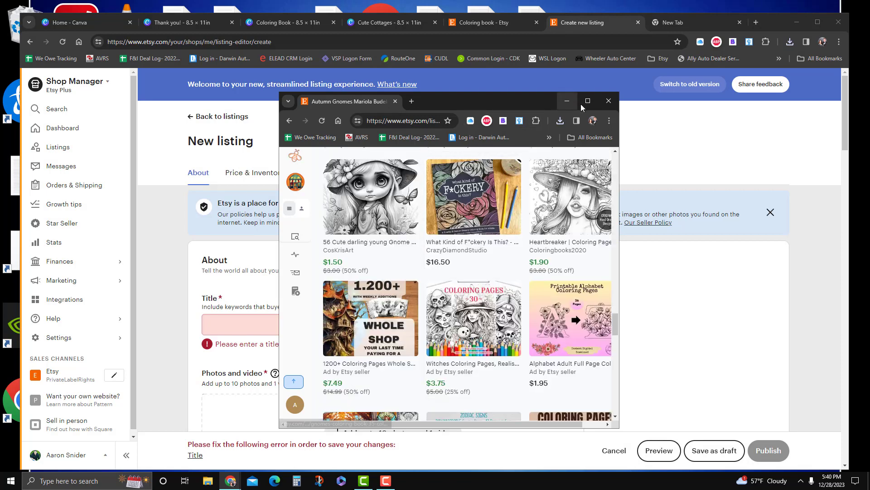
pyautogui.click(580, 104)
pyautogui.scroll(-10, 458, 205)
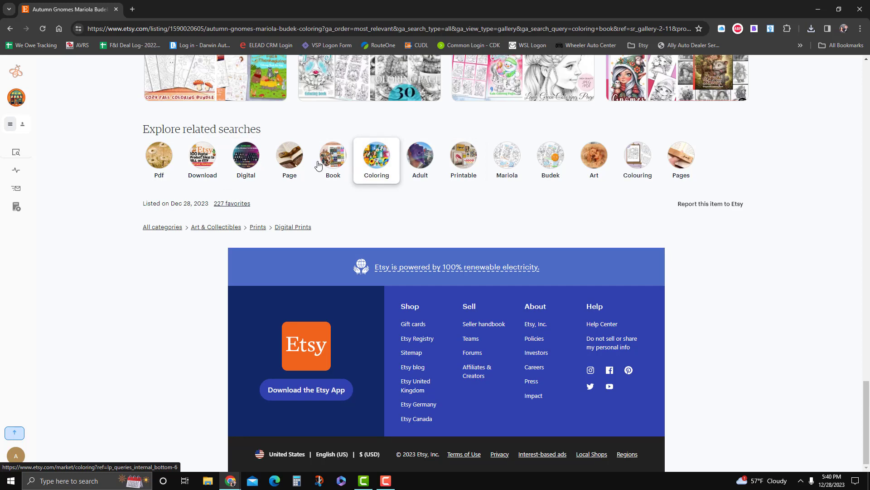
pyautogui.moveTo(167, 170); pyautogui.dragTo(718, 185)
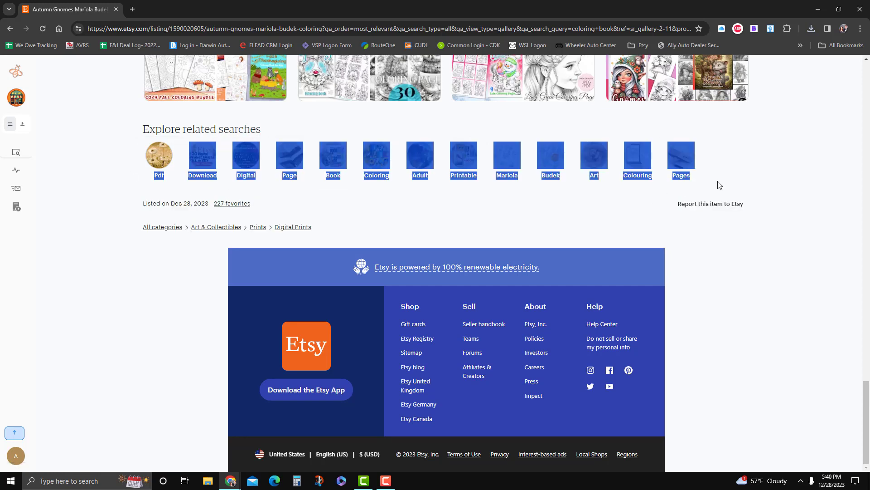
pyautogui.rightClick(691, 168)
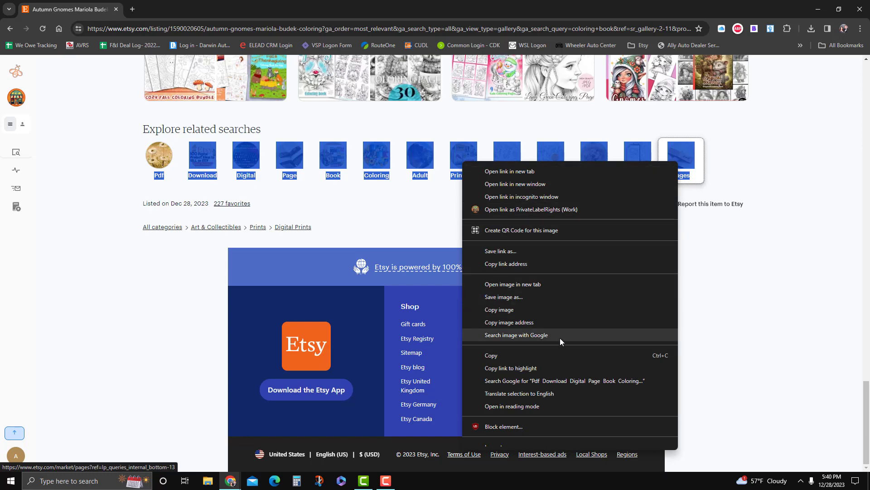
pyautogui.click(557, 355)
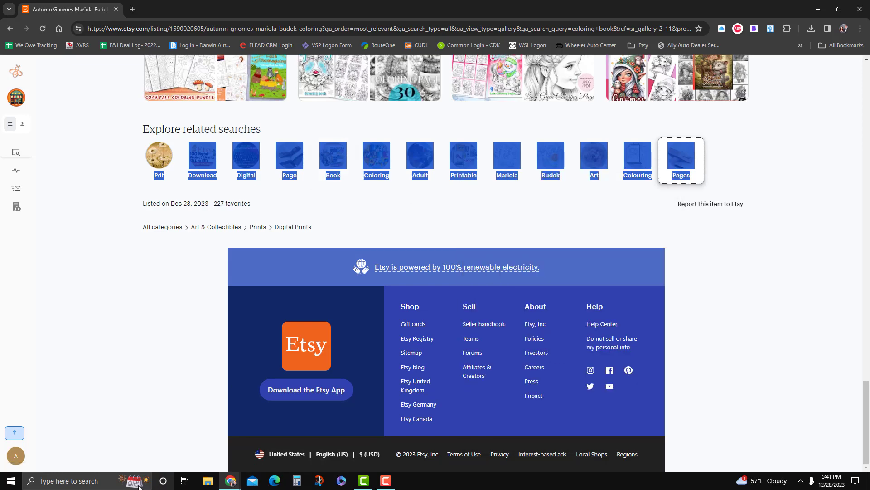
# Open Notepad and paste the copied related search terms into the blank document
pyautogui.click(10, 480)
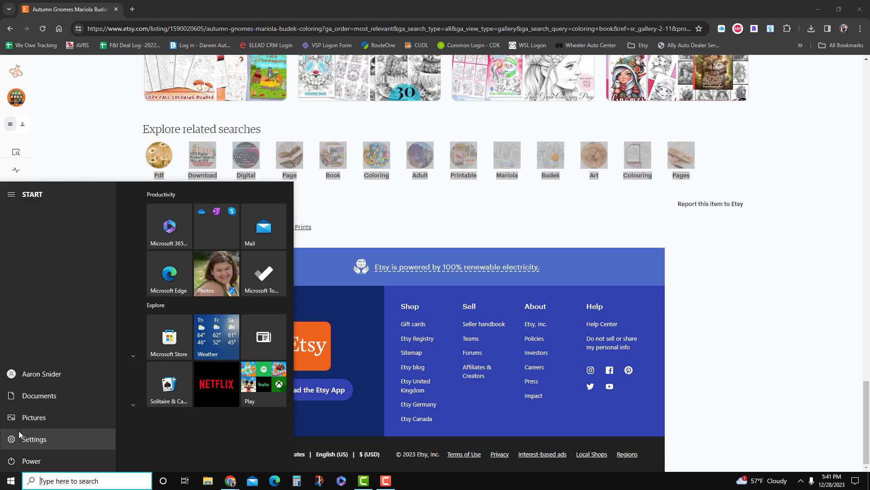
pyautogui.scroll(-15, 128, 358)
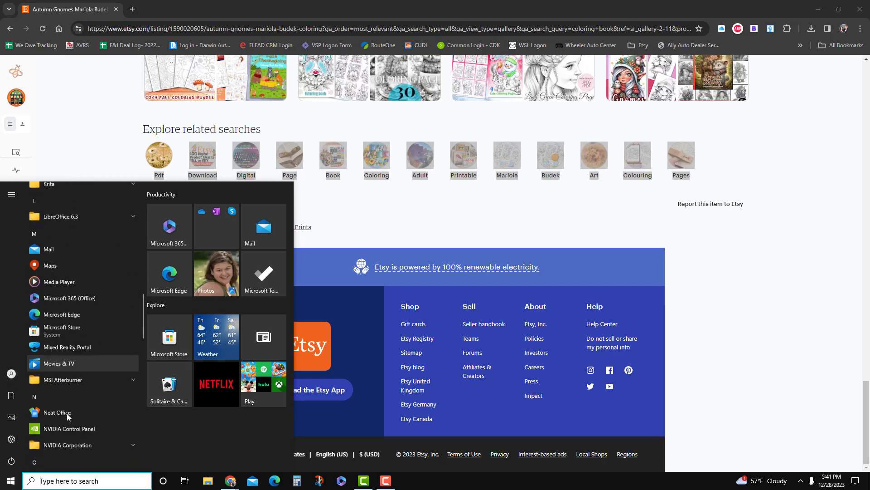
pyautogui.scroll(-4, 66, 398)
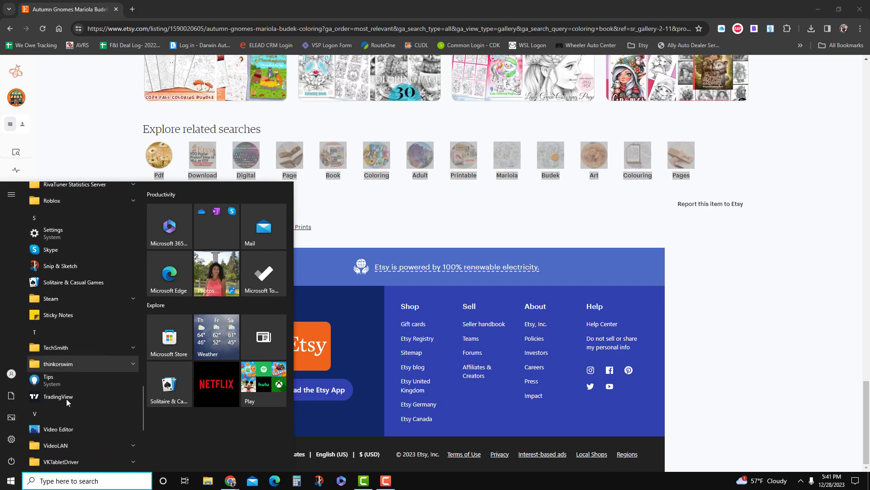
pyautogui.scroll(-2, 61, 394)
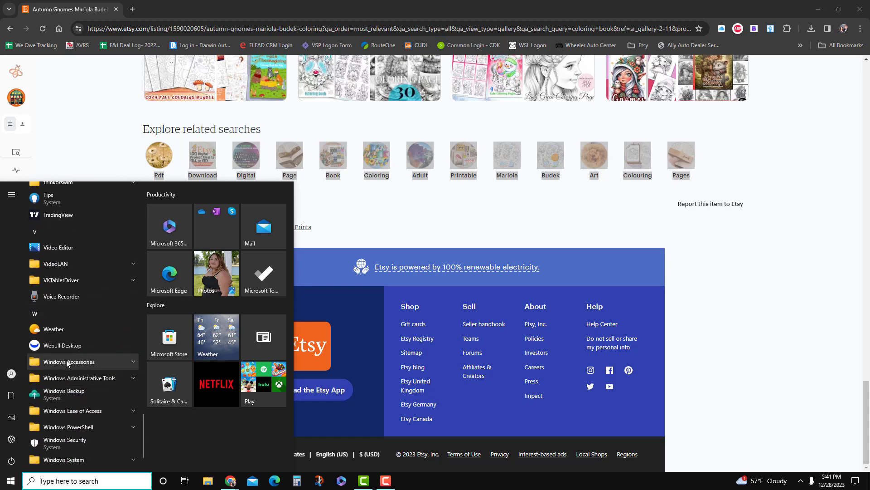
pyautogui.click(66, 361)
pyautogui.click(64, 426)
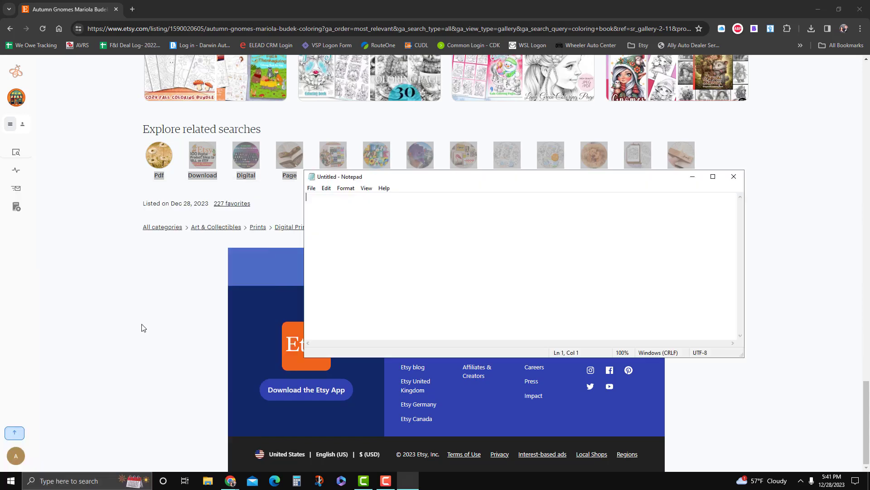
pyautogui.rightClick(339, 256)
pyautogui.click(379, 298)
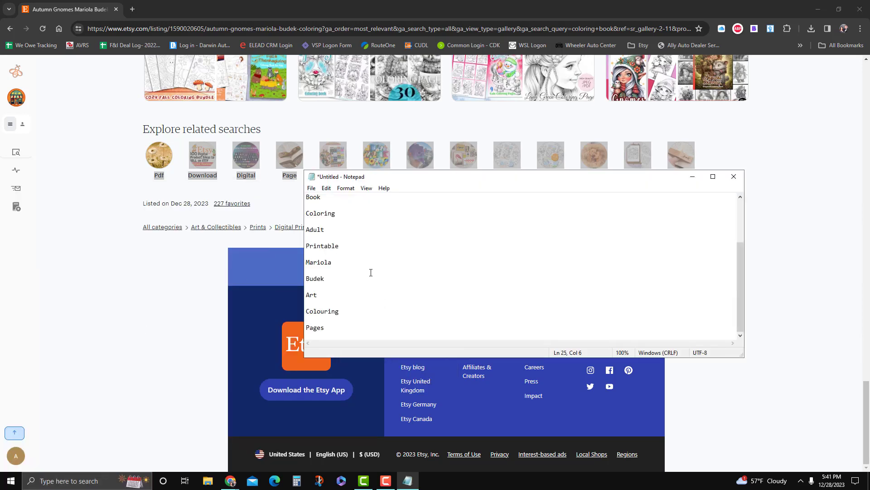
pyautogui.scroll(2, 370, 272)
pyautogui.scroll(-3, 371, 221)
pyautogui.scroll(3, 362, 247)
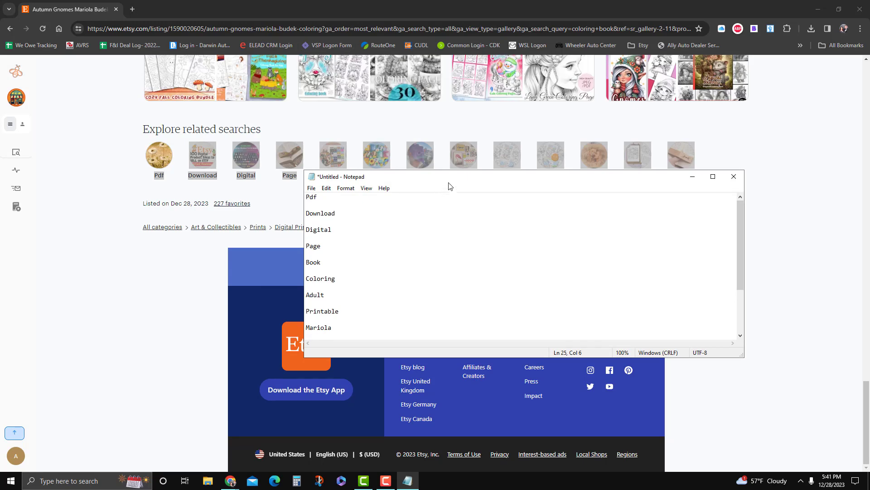
# Minimize the Autumn Gnomes window and arrange the new listing window above the Notepad keyword list
pyautogui.click(818, 10)
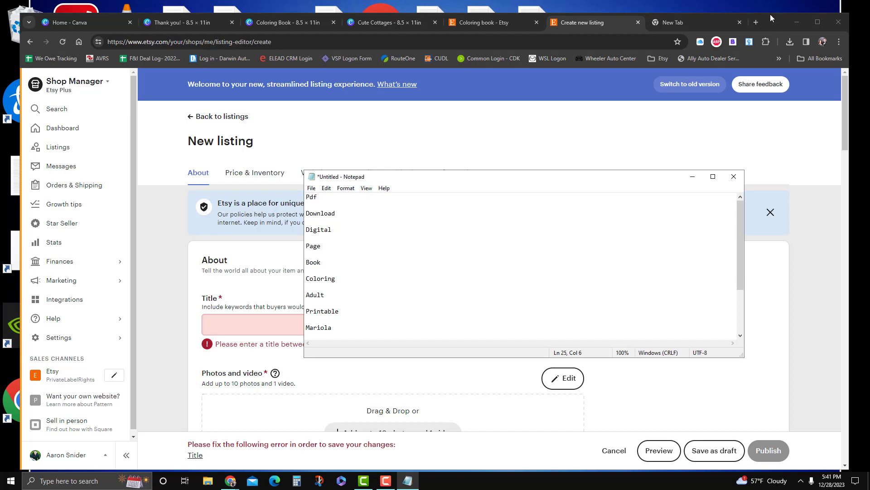
pyautogui.moveTo(769, 13); pyautogui.dragTo(764, 36)
pyautogui.moveTo(606, 304); pyautogui.dragTo(596, 335)
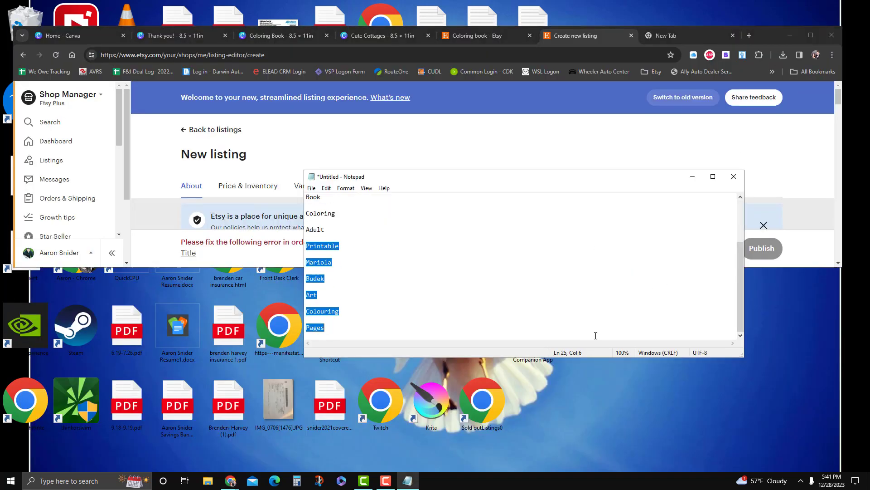
pyautogui.moveTo(536, 184); pyautogui.dragTo(476, 287)
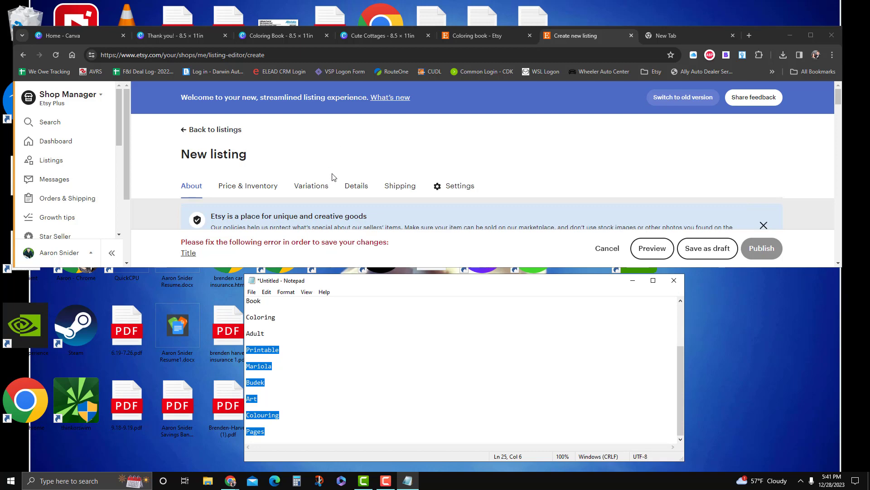
pyautogui.moveTo(396, 268); pyautogui.dragTo(396, 314)
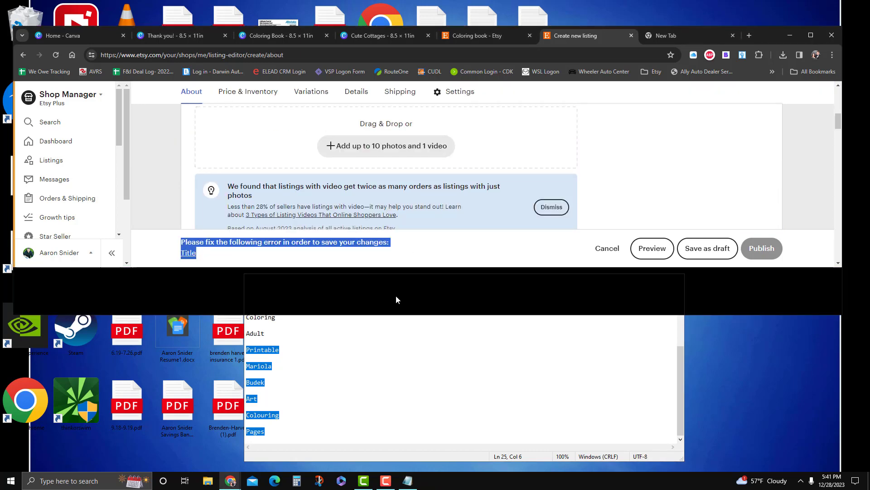
# Enter "Cute Cottages" in the new listing's Title field
pyautogui.scroll(-4, 476, 205)
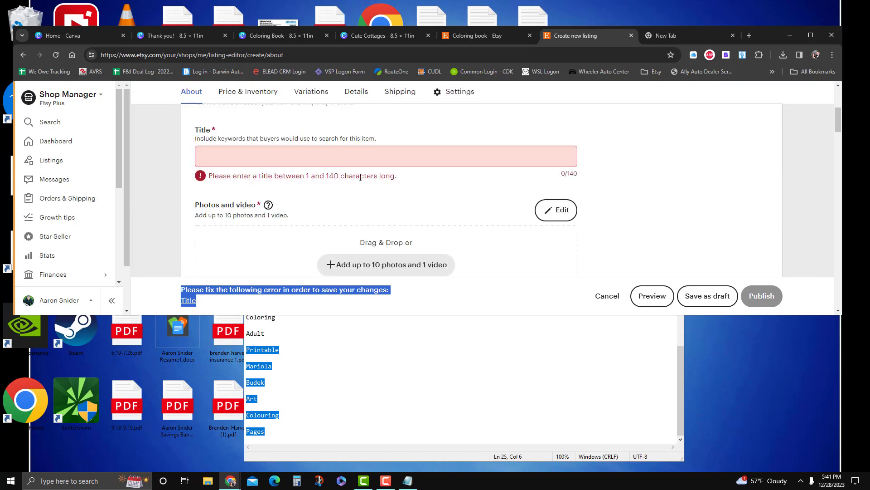
pyautogui.click(309, 161)
pyautogui.write('Cute Cottages')
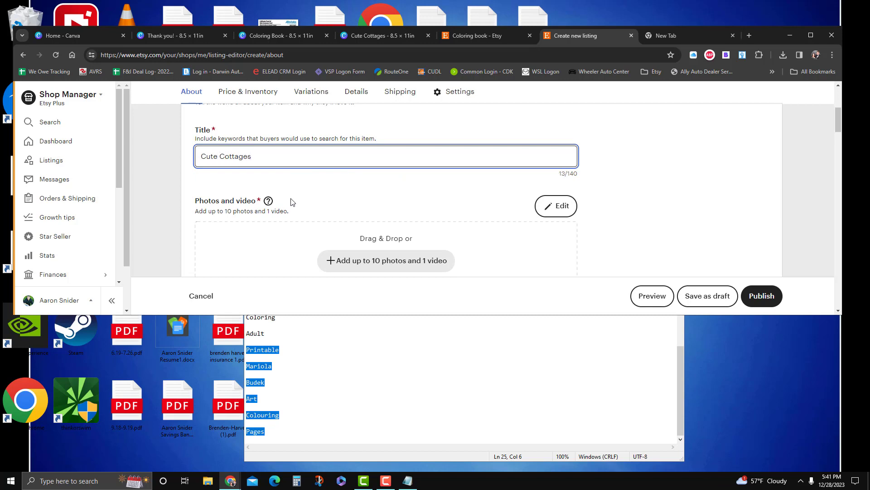
# Search Google for "cottages" in the blank browser tab, glance over the results, and close that tab
pyautogui.click(668, 35)
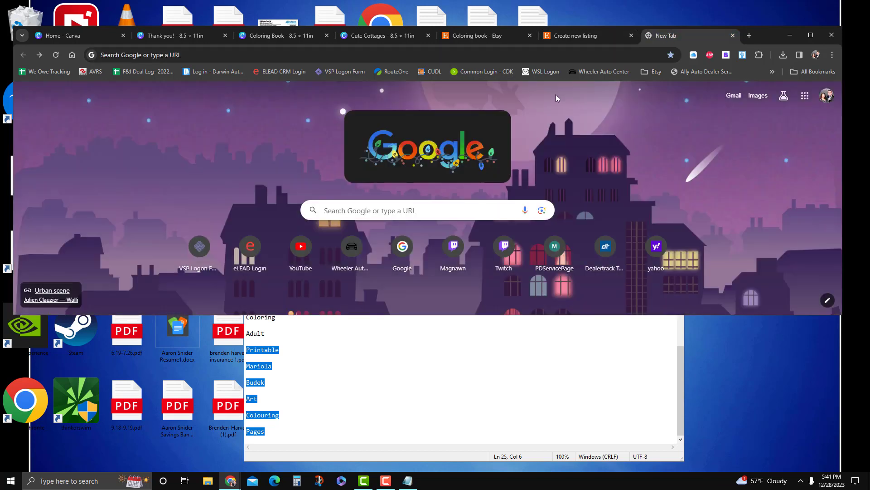
pyautogui.click(438, 217)
pyautogui.write('cor')
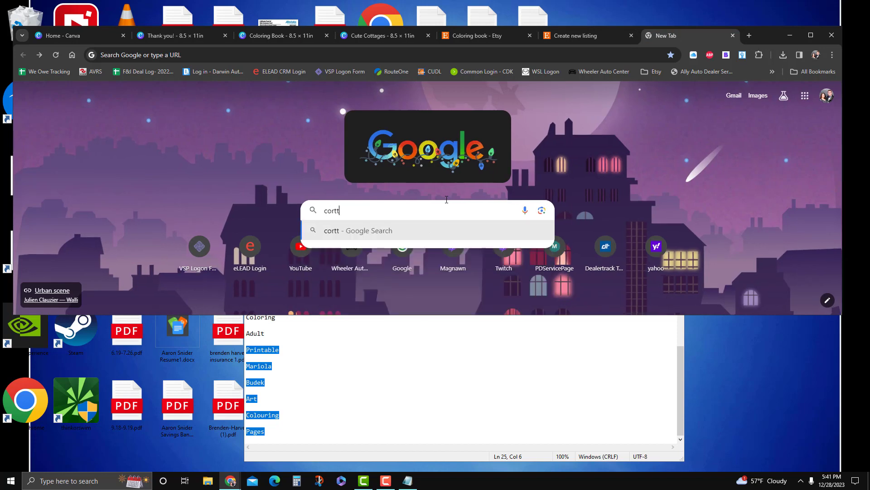
pyautogui.press('BackSpace')
pyautogui.write('ttages')
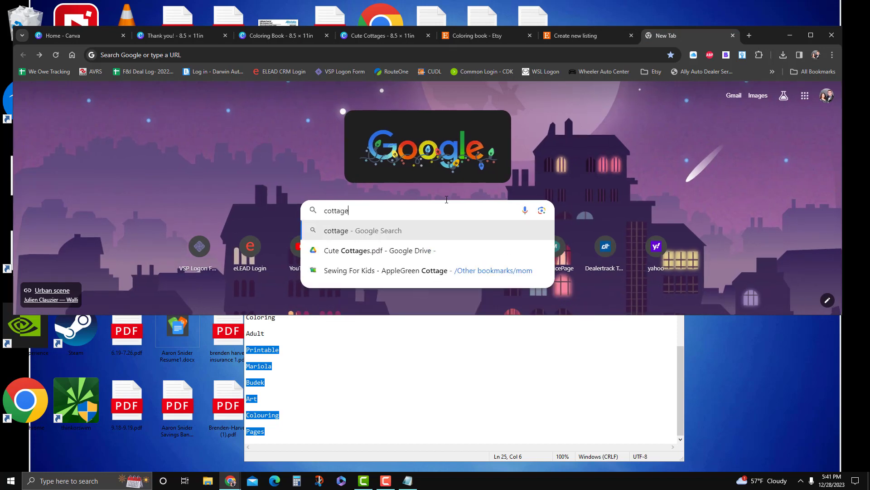
pyautogui.press('Return')
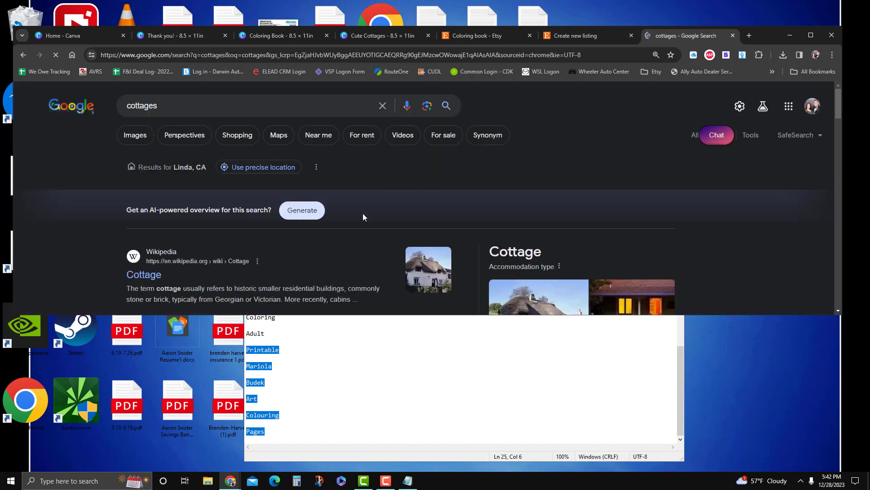
pyautogui.scroll(-1, 362, 213)
pyautogui.click(733, 35)
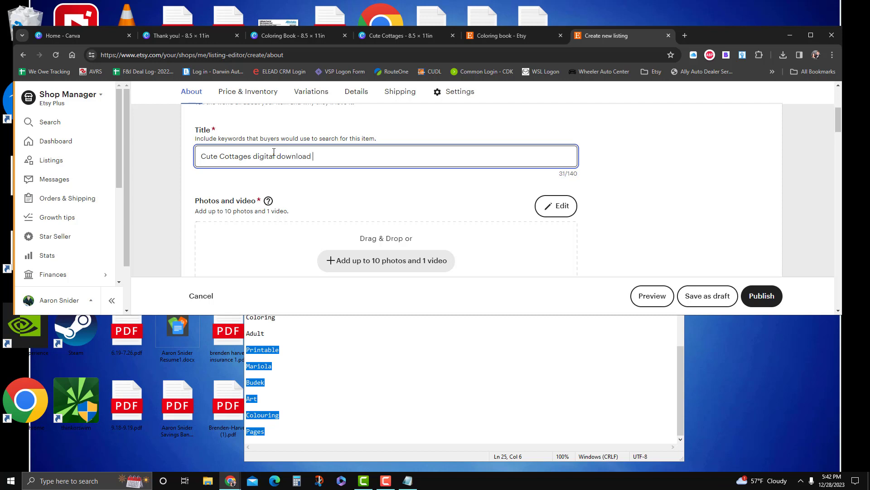
# Extend the listing title to read "Cute Cottages Digital Download PDF 40 pages", with Digital and Download capitalized
pyautogui.write('DF 40 pages')
pyautogui.click(282, 157)
pyautogui.press('BackSpace')
pyautogui.write('D')
pyautogui.click(258, 157)
pyautogui.press('BackSpace')
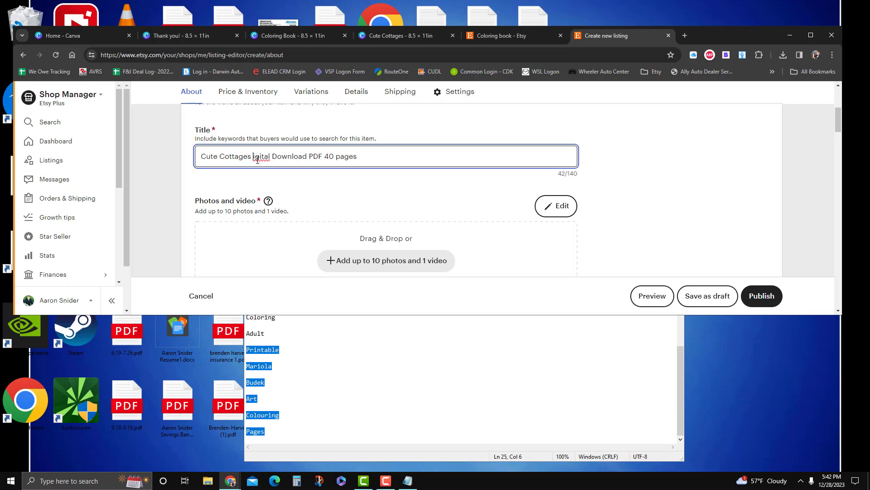
pyautogui.write('D')
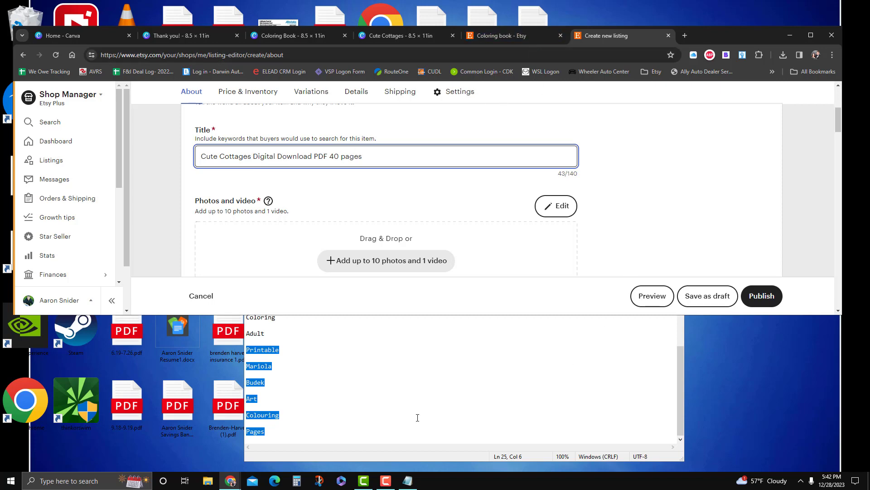
# Bring back the Autumn Gnomes listing window and read its title and full item description
pyautogui.moveTo(231, 480)
pyautogui.click(299, 445)
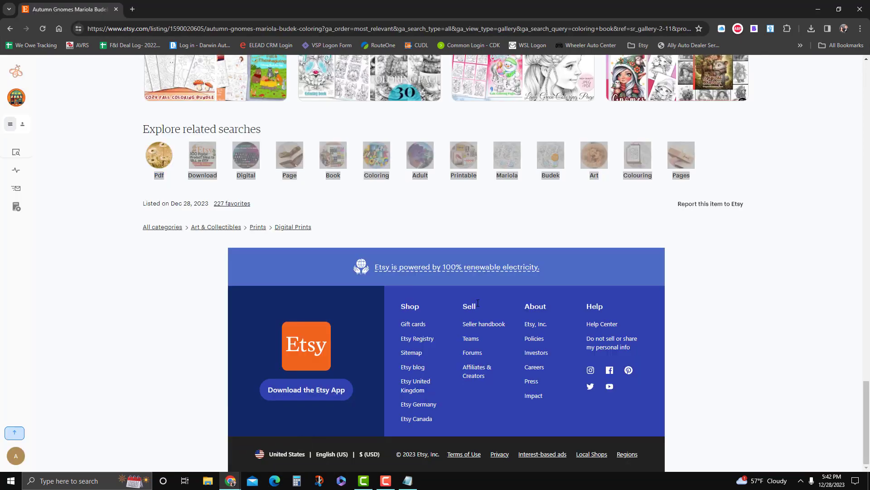
pyautogui.scroll(20, 478, 302)
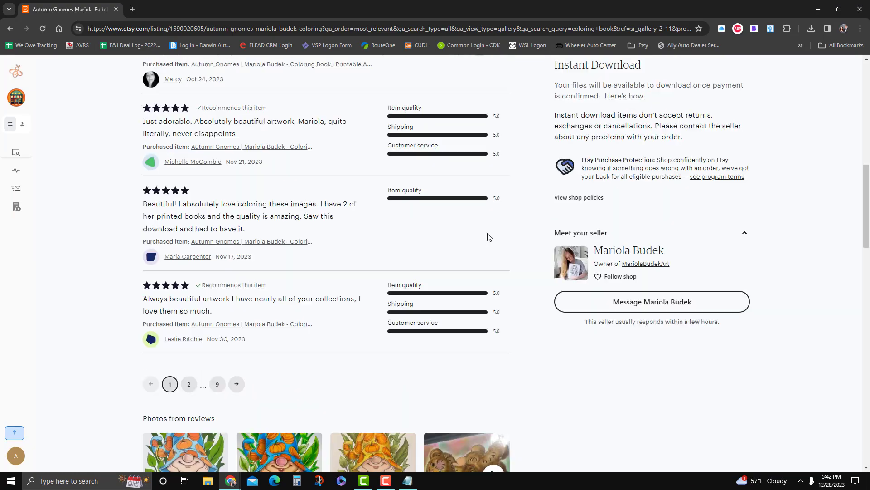
pyautogui.scroll(15, 490, 236)
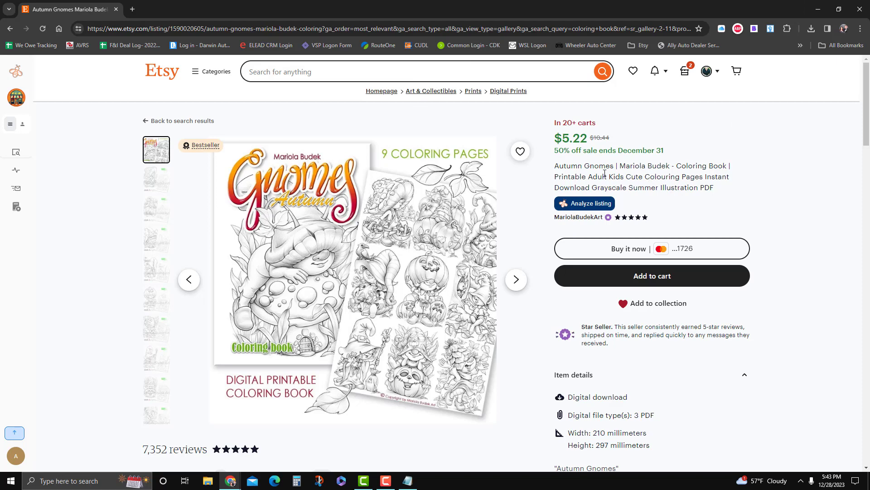
pyautogui.scroll(-5, 594, 288)
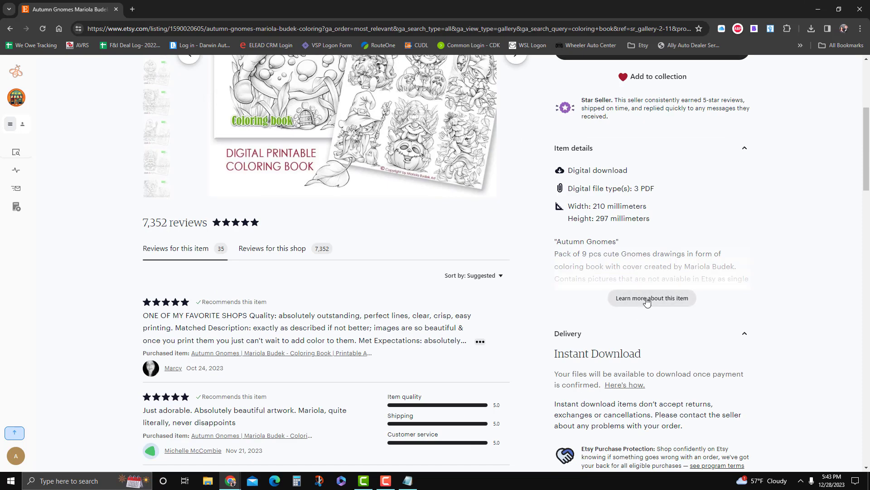
pyautogui.click(647, 299)
pyautogui.scroll(-3, 658, 293)
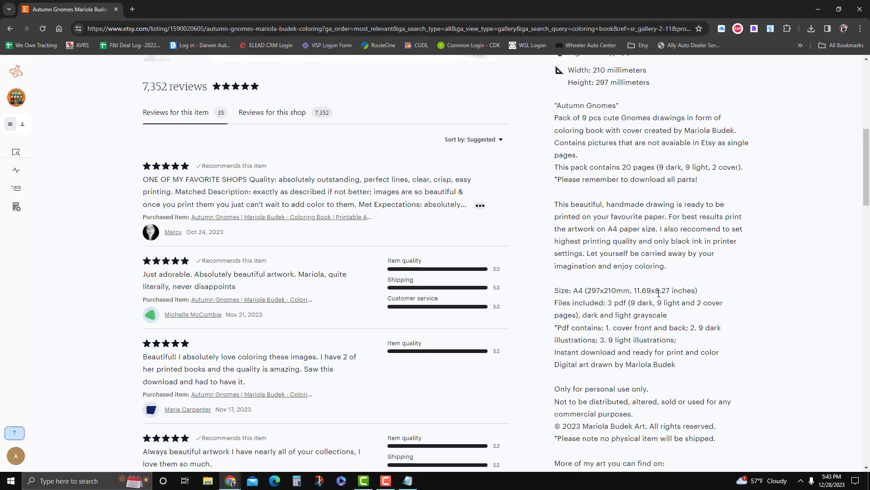
pyautogui.scroll(-5, 625, 288)
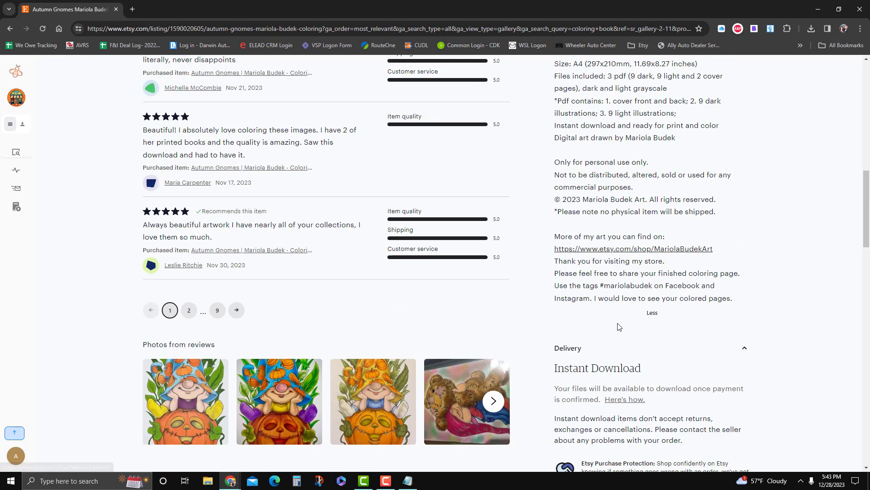
pyautogui.scroll(3, 456, 294)
# Review the Autumn Gnomes listing's related searches and title, and minimize its window
pyautogui.scroll(-18, 458, 295)
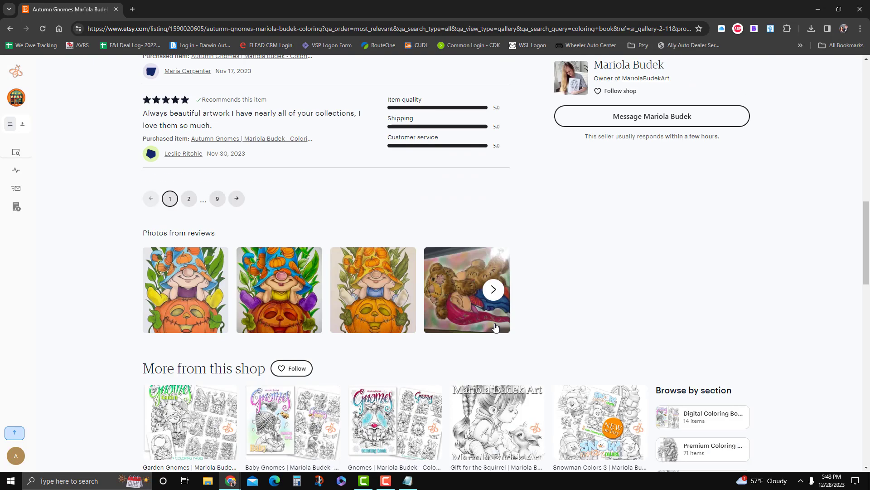
pyautogui.scroll(-7, 467, 376)
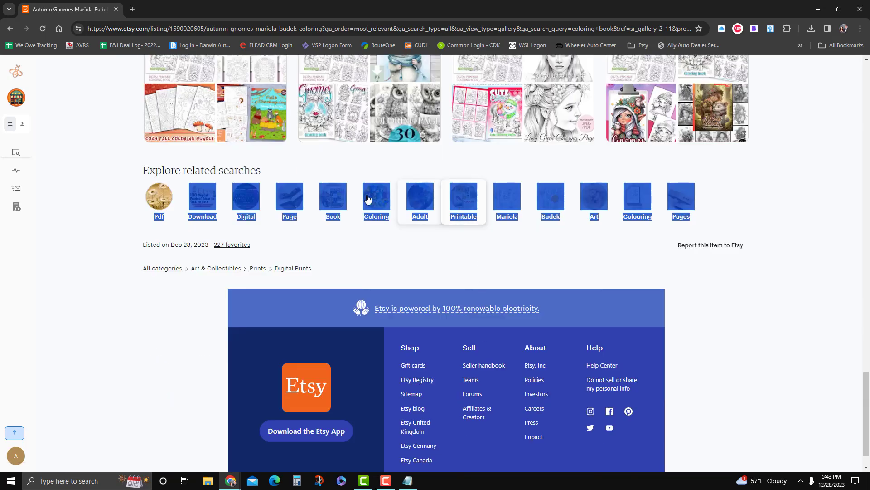
pyautogui.scroll(4, 453, 199)
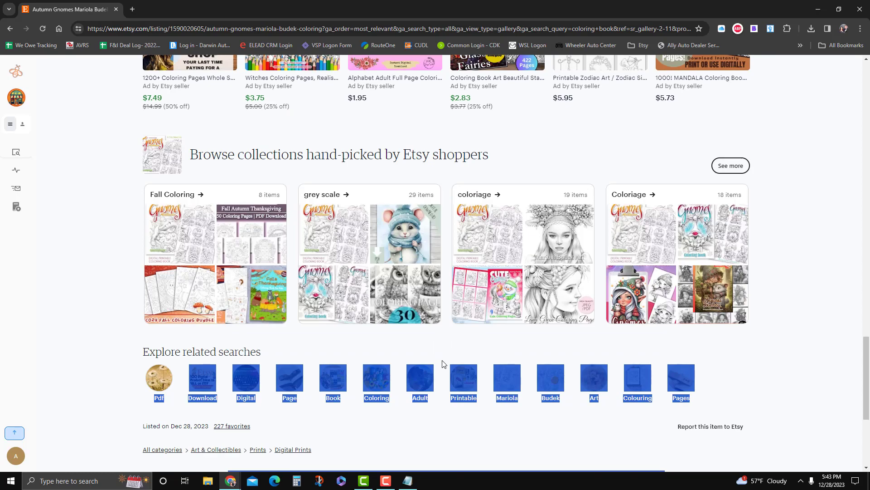
pyautogui.scroll(20, 434, 344)
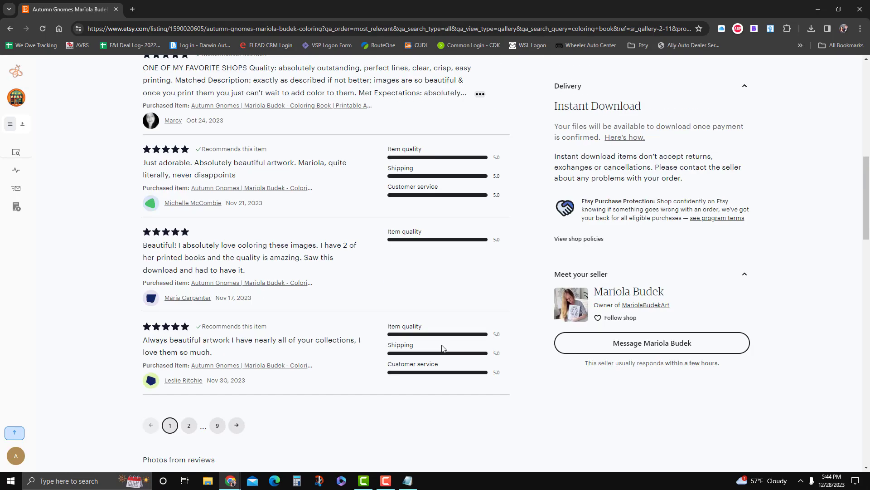
pyautogui.scroll(3, 447, 332)
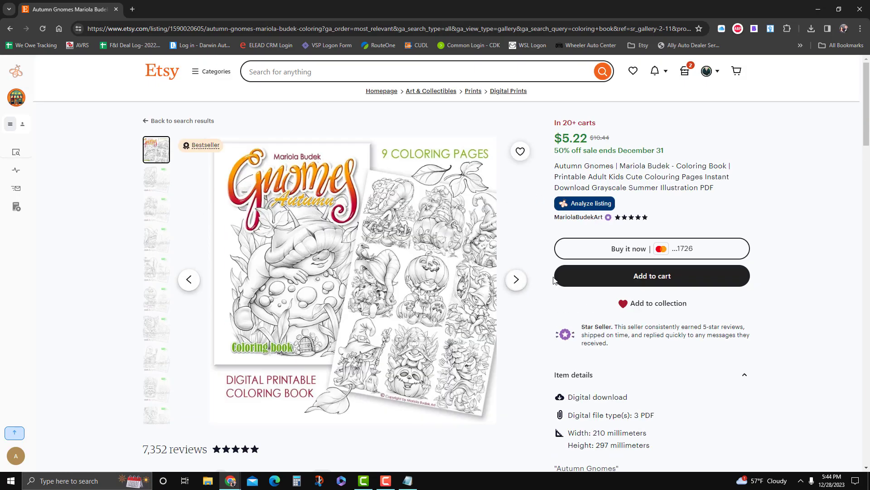
pyautogui.click(839, 10)
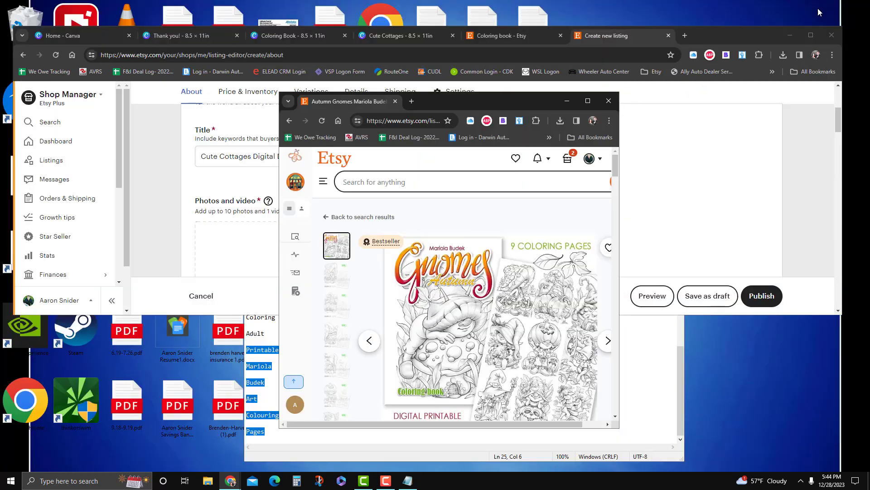
pyautogui.click(567, 101)
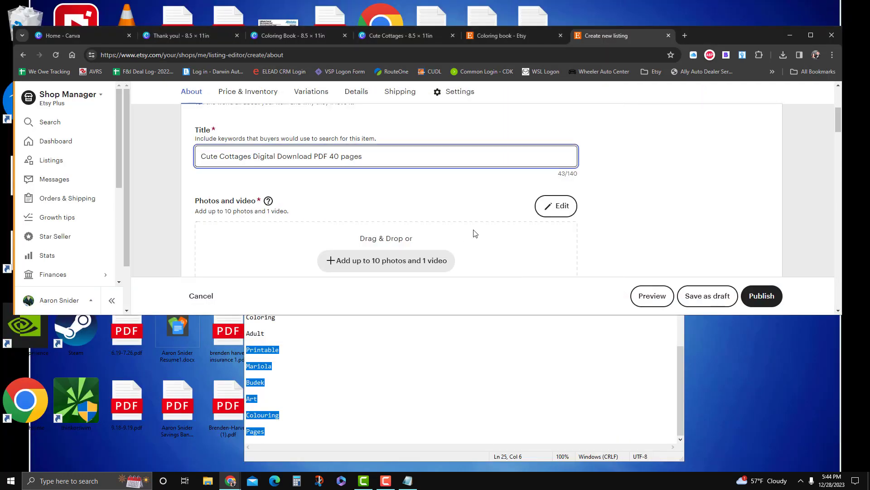
# Browse the bestselling coloring book search results on Etsy in a taller browser window, examining competitors' listing titles
pyautogui.click(518, 41)
pyautogui.scroll(10, 454, 204)
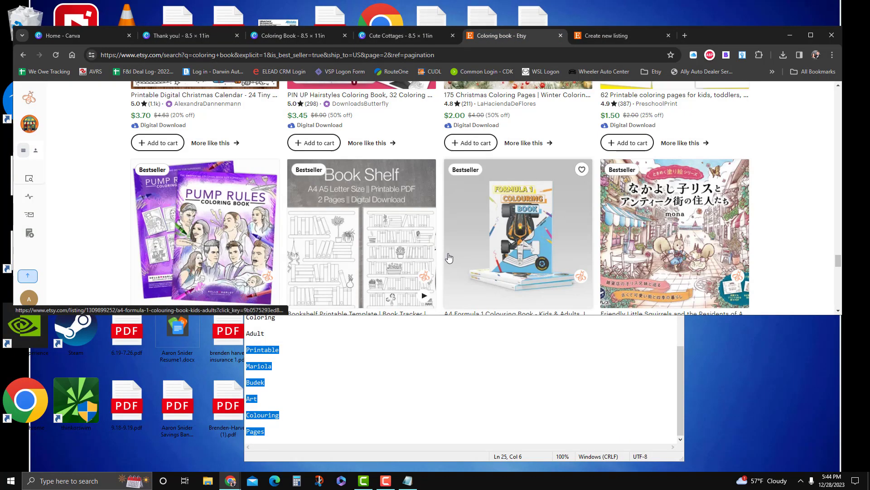
pyautogui.scroll(15, 441, 257)
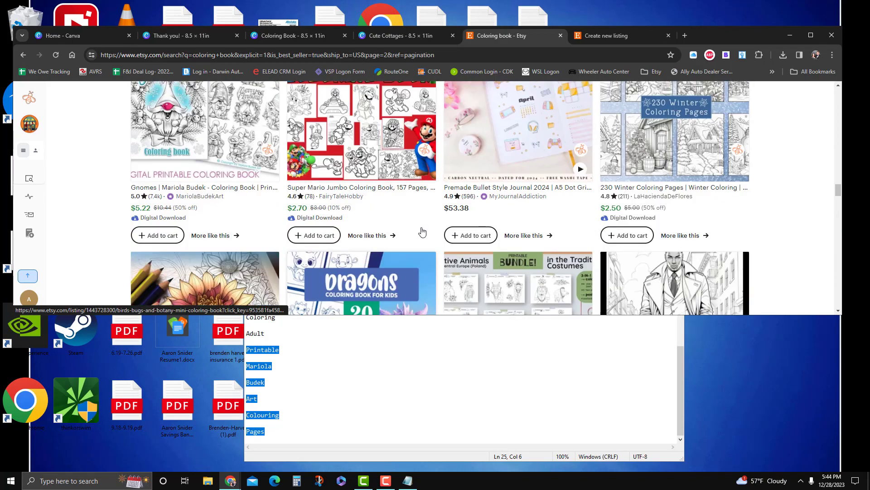
pyautogui.scroll(10, 441, 233)
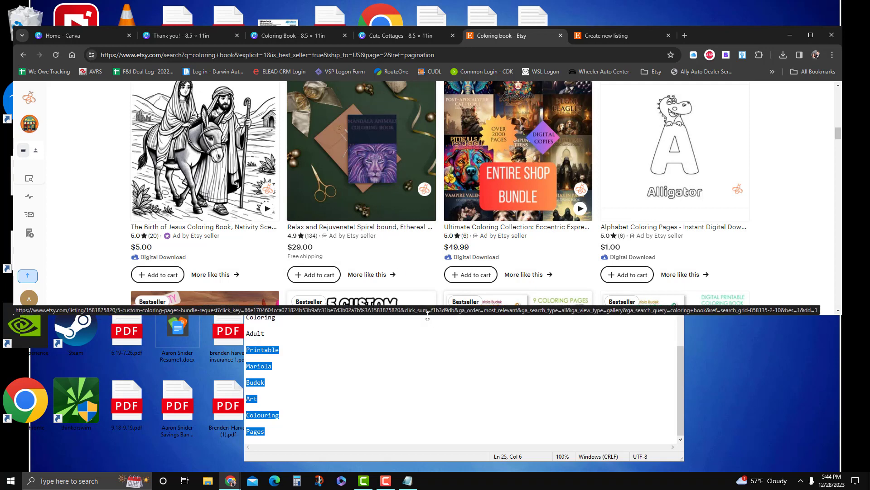
pyautogui.moveTo(432, 314); pyautogui.dragTo(423, 390)
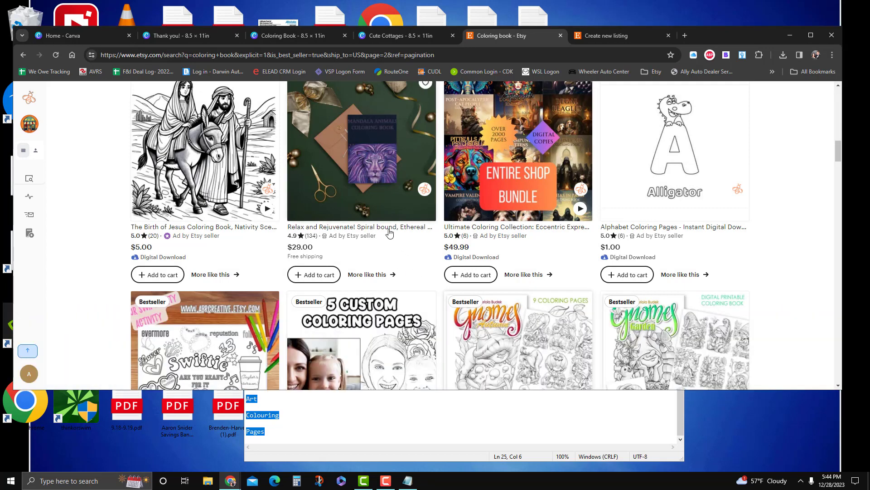
pyautogui.scroll(2, 352, 233)
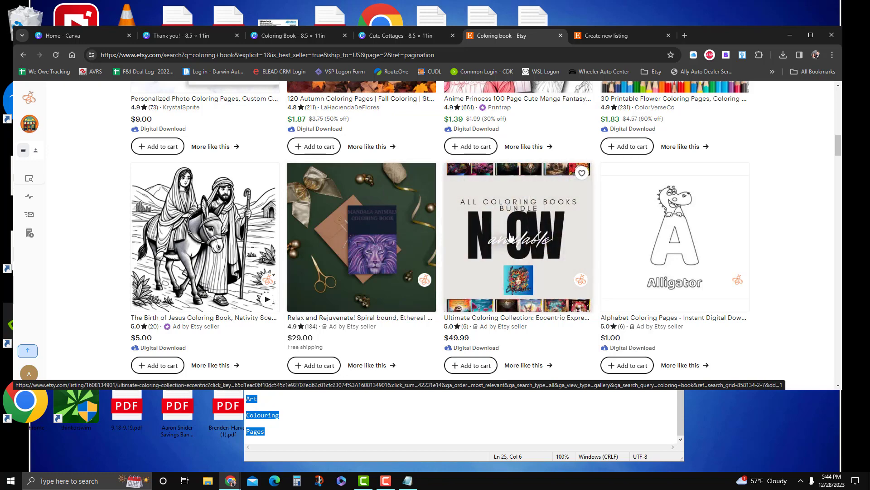
pyautogui.scroll(-5, 535, 218)
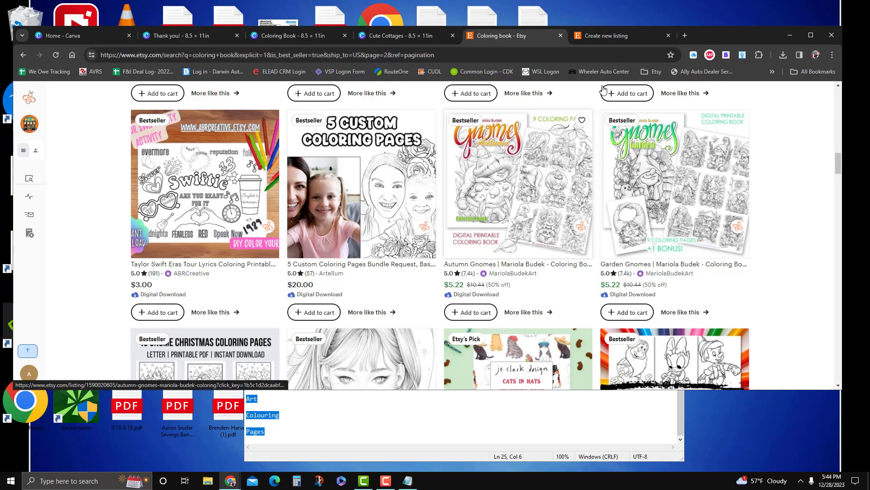
pyautogui.click(624, 36)
pyautogui.click(553, 43)
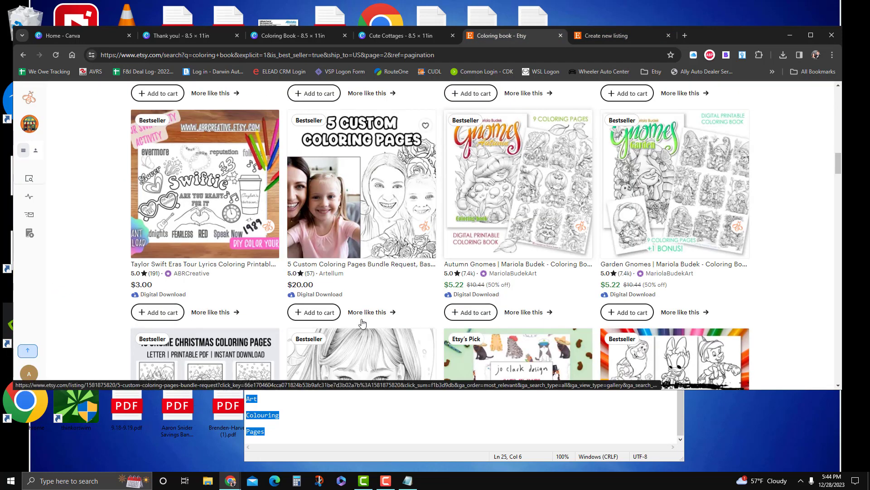
# Reopen the Autumn Gnomes listing window and maximize it to examine its full title
pyautogui.moveTo(232, 485)
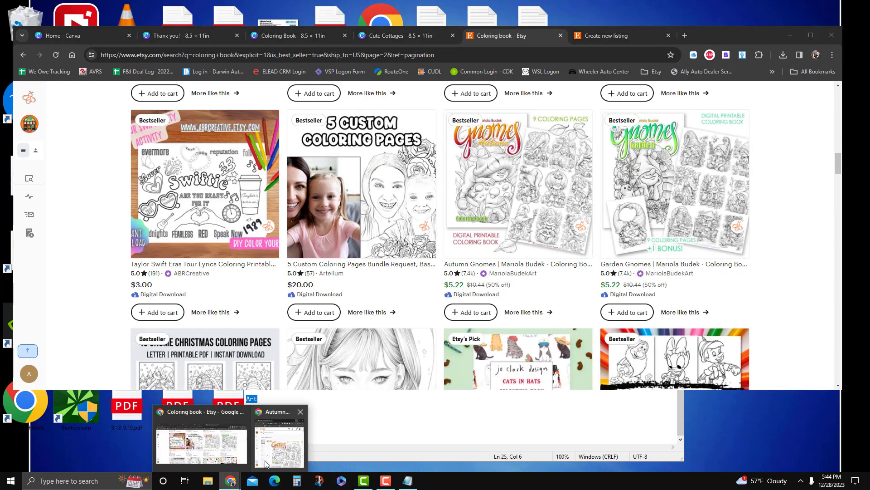
pyautogui.click(280, 437)
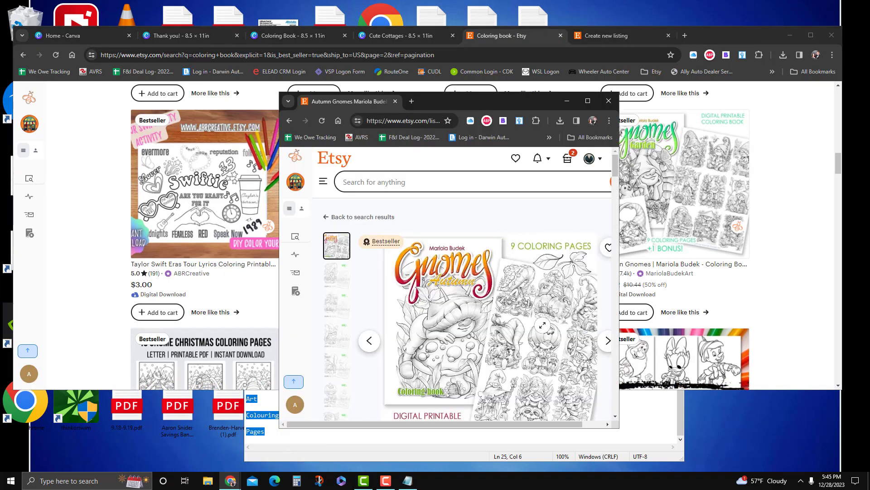
pyautogui.scroll(-2, 543, 326)
pyautogui.moveTo(546, 424); pyautogui.dragTo(609, 433)
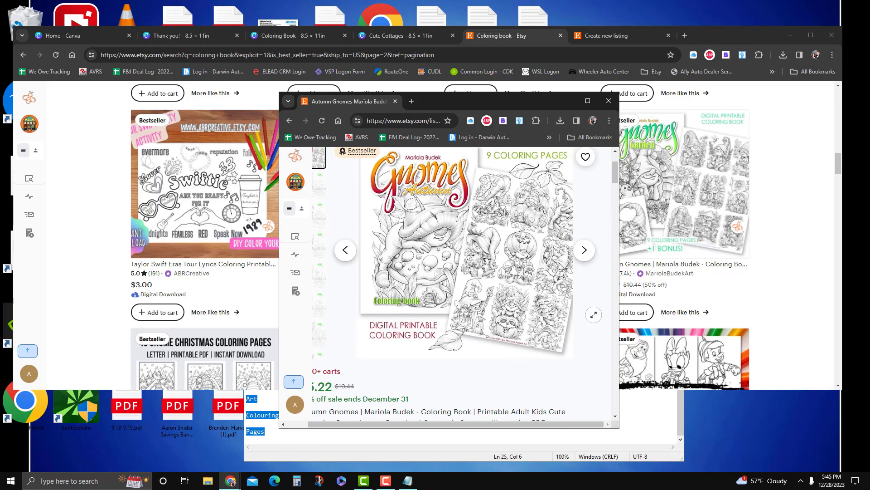
pyautogui.scroll(3, 592, 312)
pyautogui.click(588, 100)
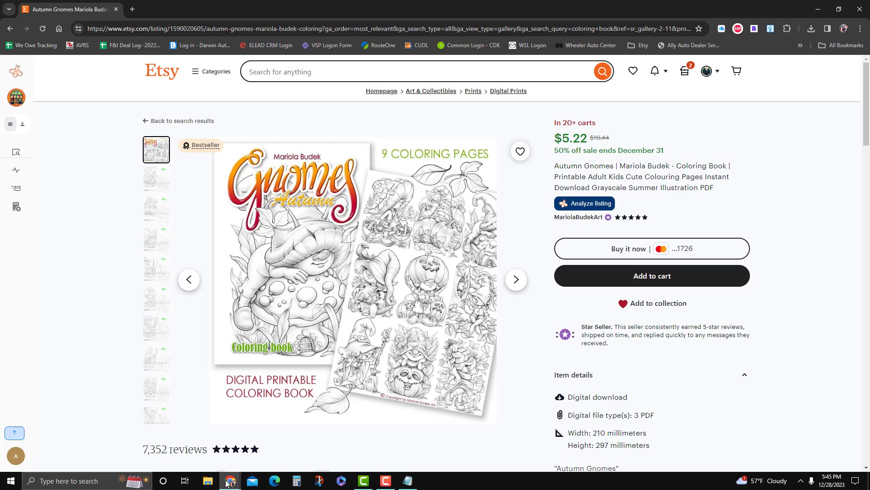
# Return to the new listing and append "coloring book for adults kids" to its title
pyautogui.moveTo(231, 480)
pyautogui.click(203, 428)
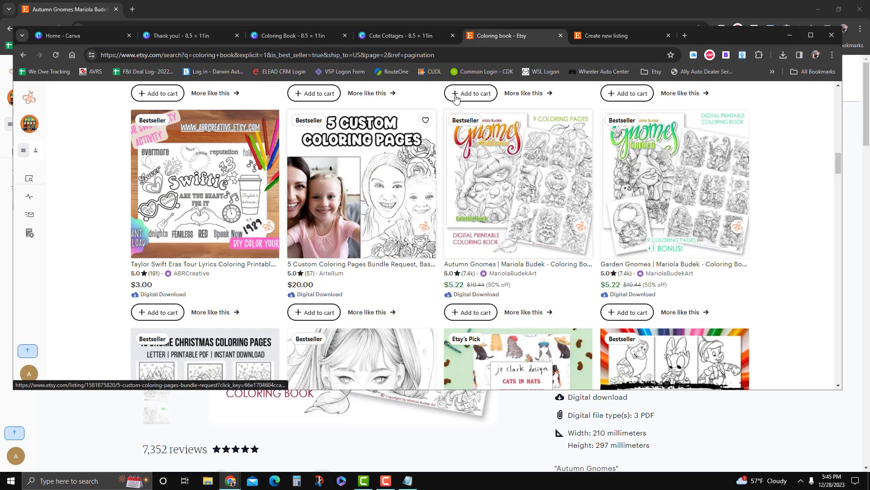
pyautogui.click(616, 36)
pyautogui.scroll(4, 290, 254)
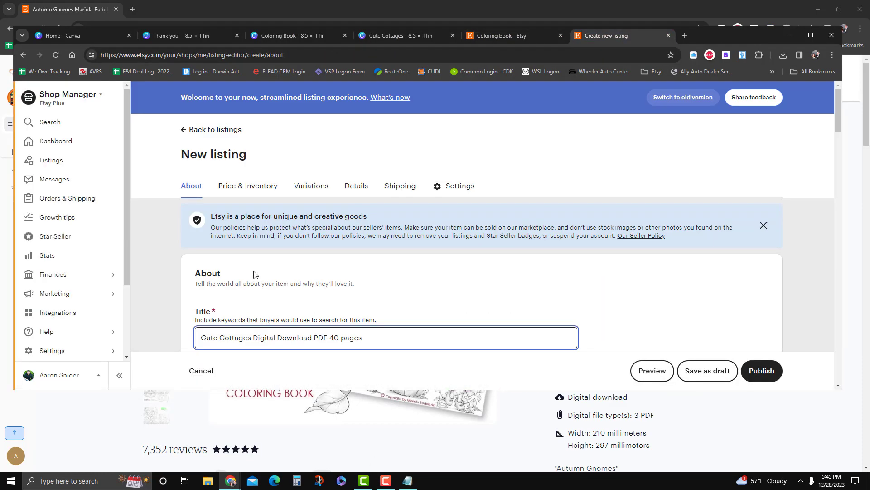
pyautogui.scroll(-2, 236, 277)
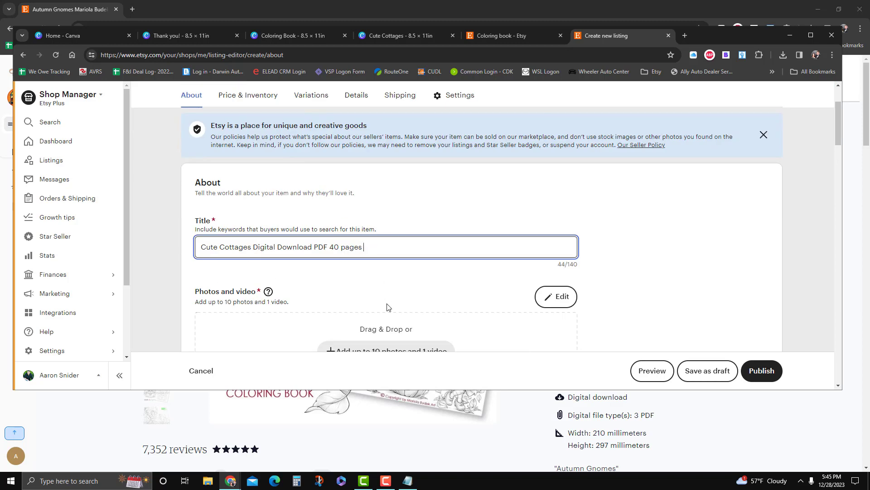
pyautogui.write('c')
pyautogui.press('BackSpace')
pyautogui.write('loring book for adults k')
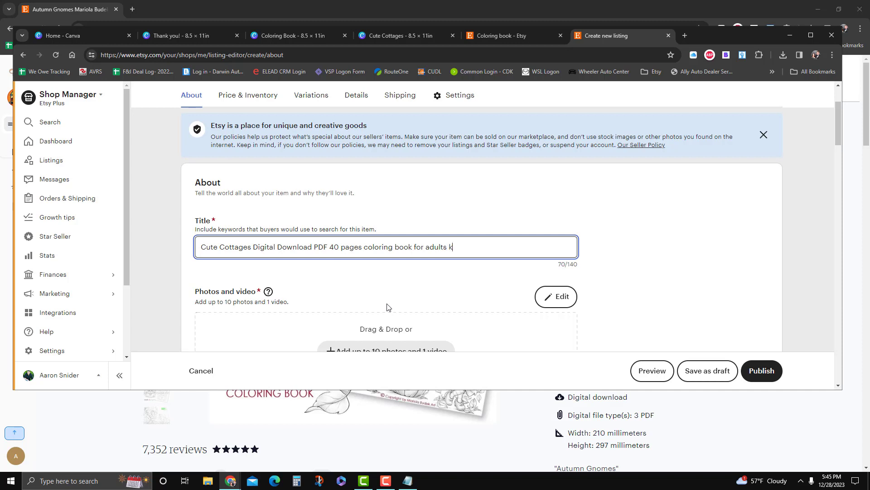
pyautogui.write('ids')
# Capitalize the words Kids, Adults, Book, Coloring and Pages in the listing title
pyautogui.press('BackSpace')
pyautogui.write('K')
pyautogui.press('Left')
pyautogui.press('Left')
pyautogui.press('Left')
pyautogui.press('Left')
pyautogui.press('Left')
pyautogui.press('Left')
pyautogui.press('BackSpace')
pyautogui.write('A')
pyautogui.press('Left')
pyautogui.press('Left')
pyautogui.press('Left')
pyautogui.press('Left')
pyautogui.press('Left')
pyautogui.press('BackSpace')
pyautogui.write('B')
pyautogui.press('Delete')
pyautogui.write('C')
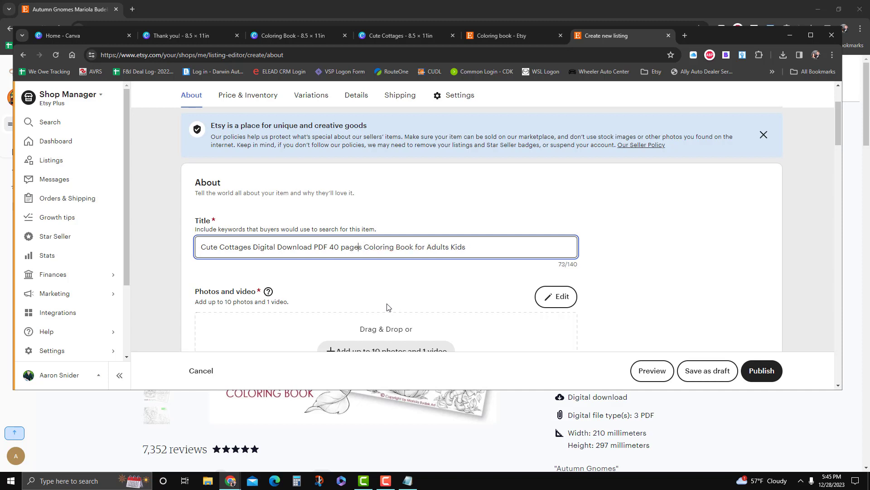
pyautogui.press('BackSpace')
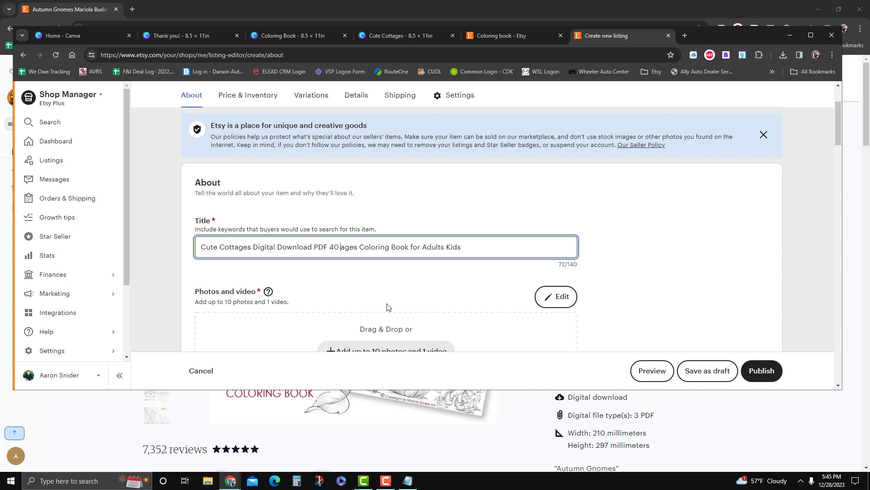
pyautogui.write('P')
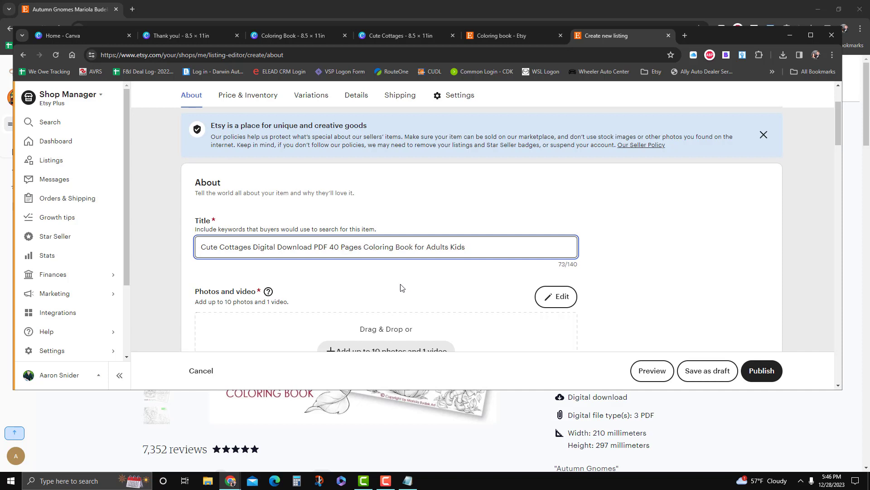
# Consult the keyword list in Notepad and append "Art Colouring" to the listing title
pyautogui.click(400, 482)
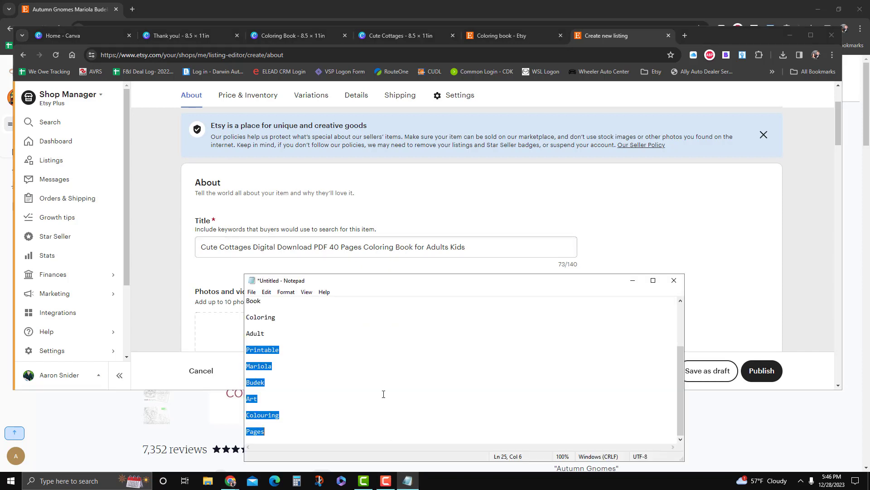
pyautogui.click(352, 384)
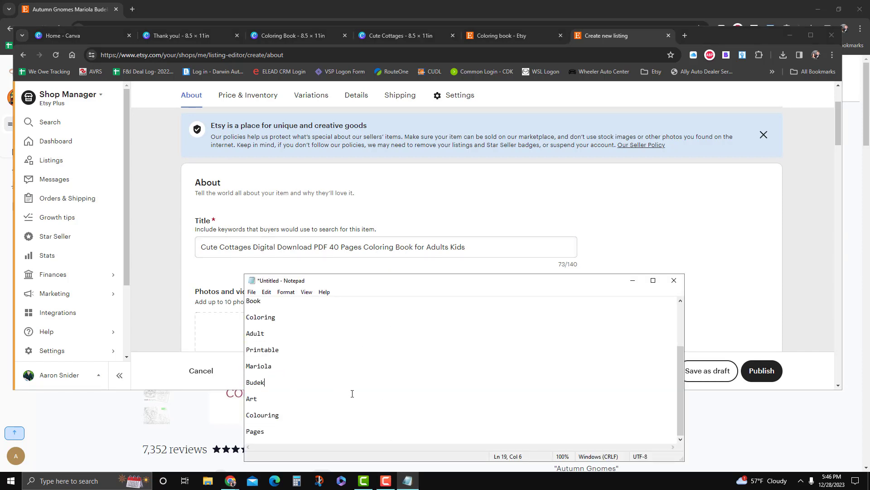
pyautogui.click(496, 248)
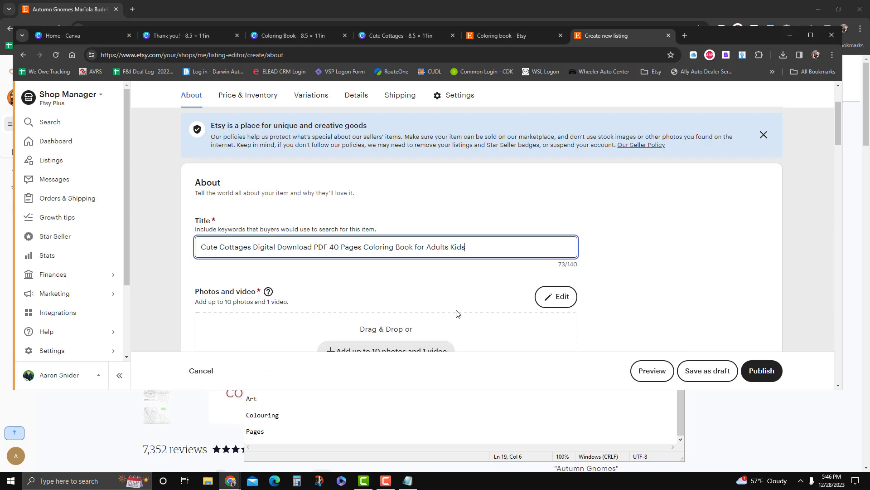
pyautogui.write('art colouring')
pyautogui.press('Left')
pyautogui.press('Left')
pyautogui.press('BackSpace')
pyautogui.write('C')
pyautogui.press('Left')
pyautogui.press('Left')
pyautogui.press('Left')
pyautogui.press('Left')
pyautogui.press('BackSpace')
pyautogui.write('A')
# Open Pinterest in a new browser tab and examine its search suggestions for "coloring"
pyautogui.click(682, 38)
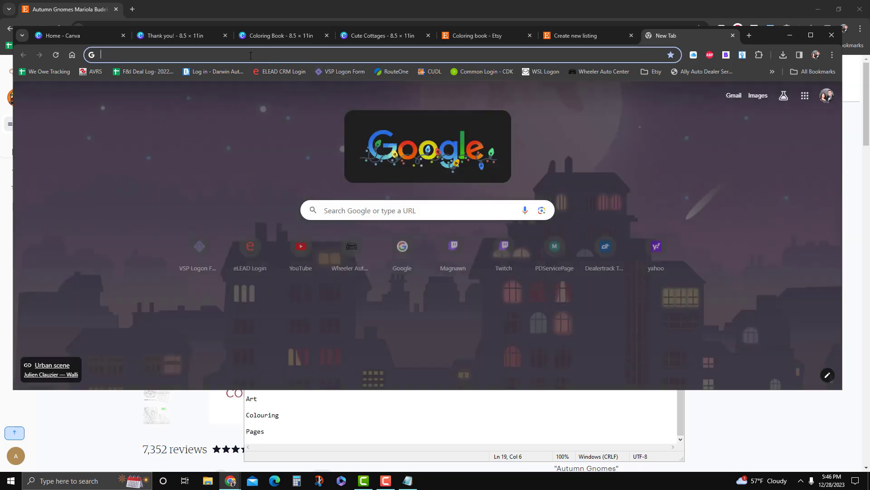
pyautogui.write('pinterest')
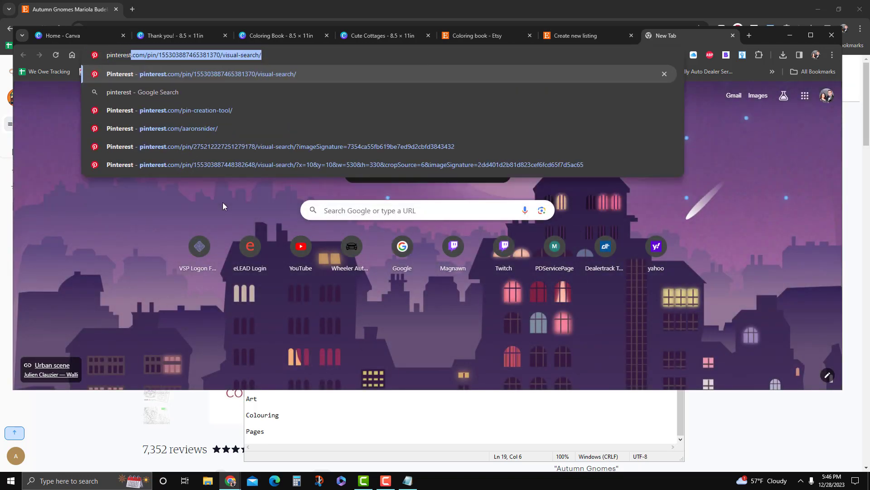
pyautogui.press('Return')
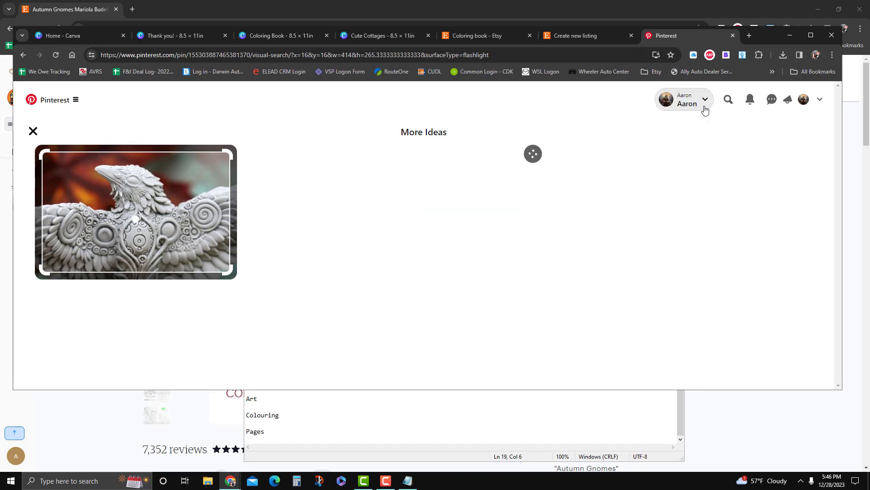
pyautogui.click(727, 100)
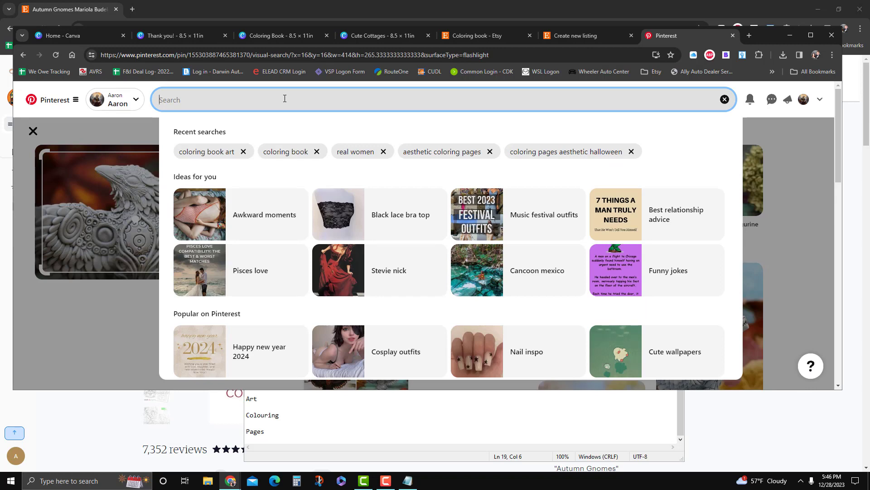
pyautogui.write('coloring')
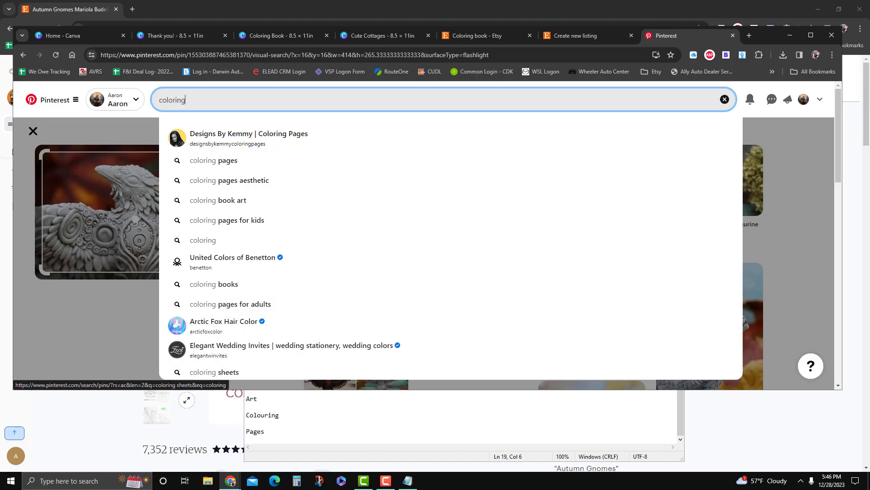
# Compare the listing title with Pinterest, searching for "coloring book" and examining the suggested search phrases
pyautogui.click(569, 36)
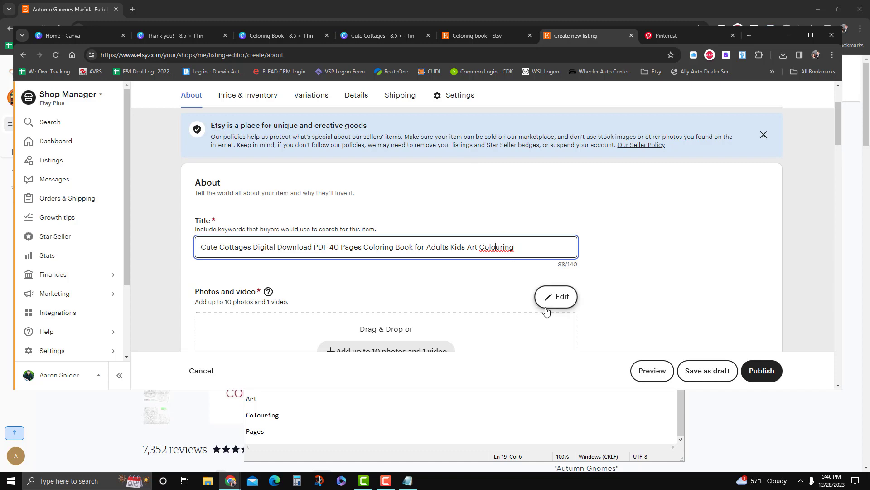
pyautogui.click(670, 38)
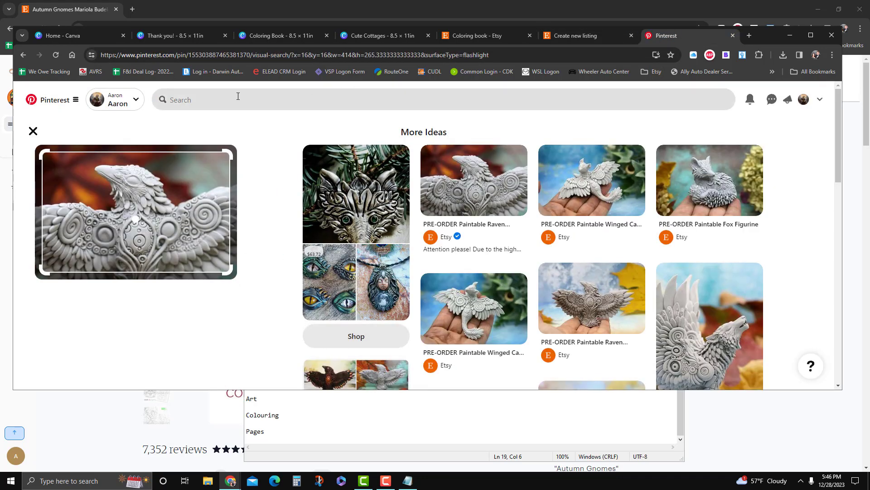
pyautogui.click(237, 97)
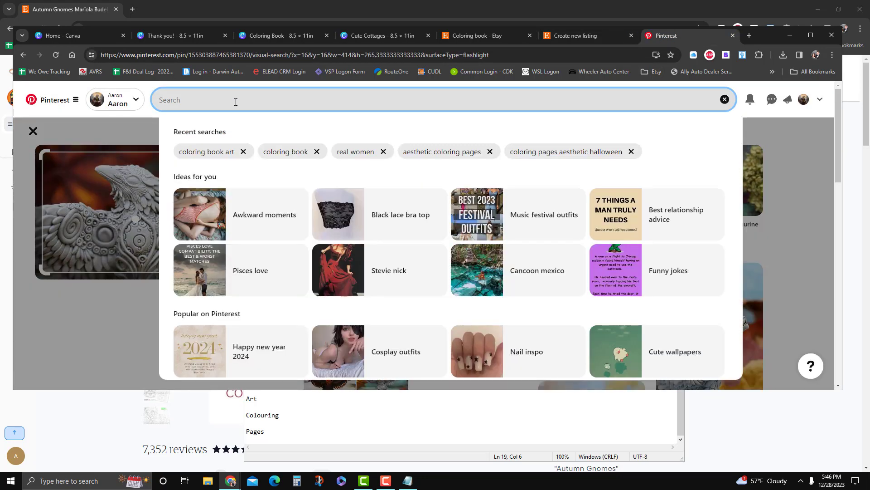
pyautogui.click(293, 151)
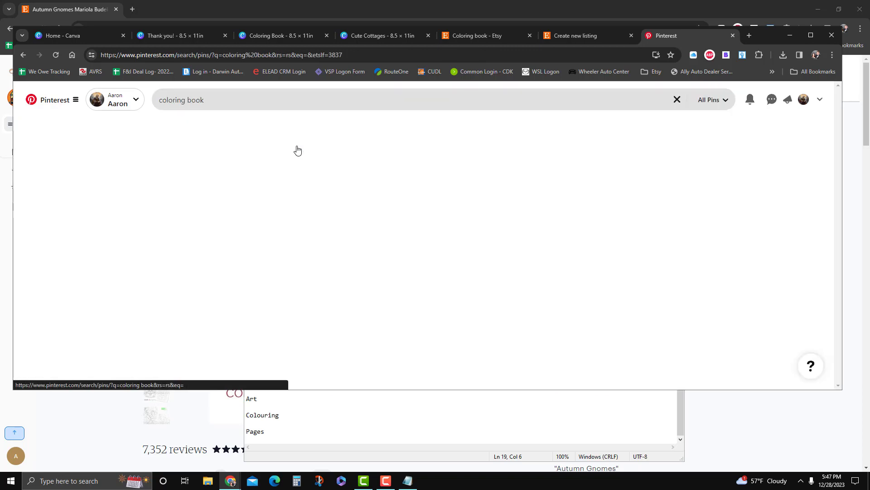
pyautogui.click(226, 99)
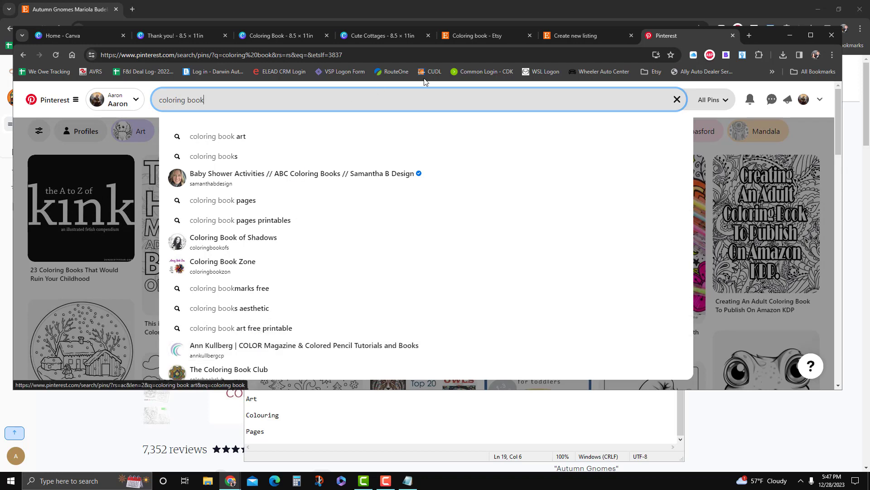
# Return to the new listing, insert "Aesthetic" before "Colouring" in its title and append "Pages"
pyautogui.click(574, 36)
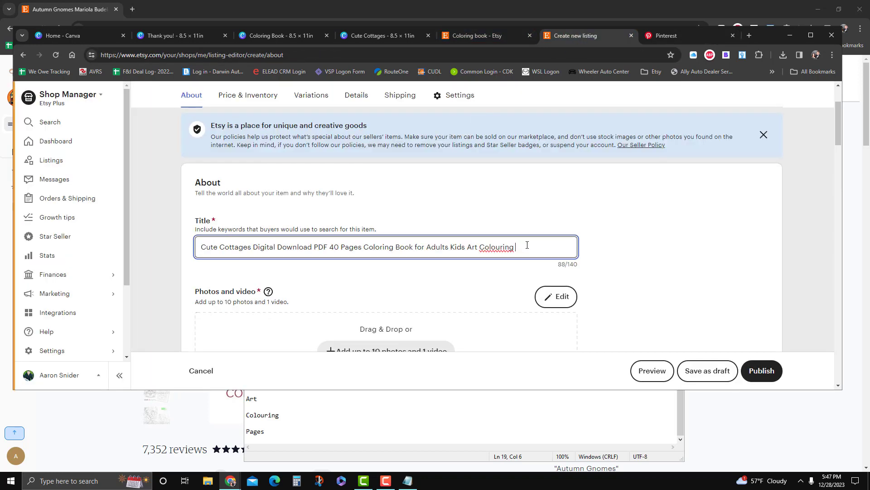
pyautogui.click(483, 253)
pyautogui.write('aesthetic')
pyautogui.press('BackSpace')
pyautogui.write('A')
pyautogui.write(' pages')
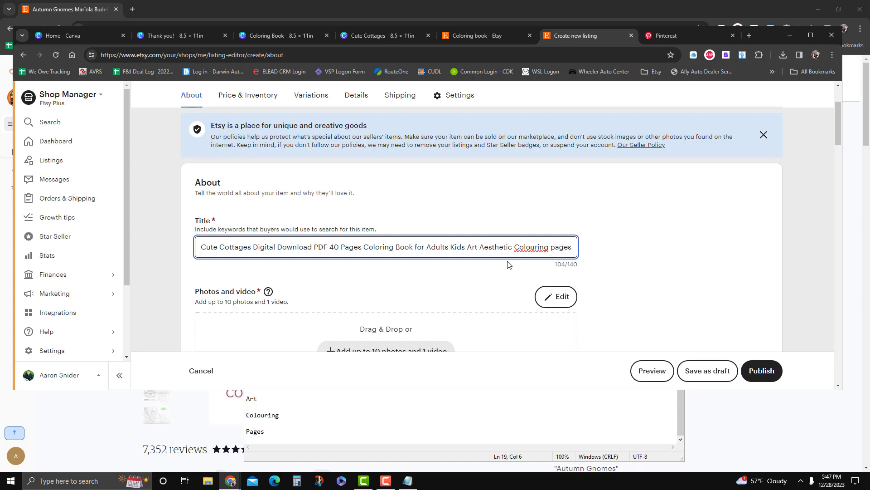
pyautogui.press('BackSpace')
pyautogui.write('P')
# Examine the related searches on the Autumn Gnomes listing and below the Etsy coloring book search results for more title keywords
pyautogui.click(90, 414)
pyautogui.scroll(-20, 495, 317)
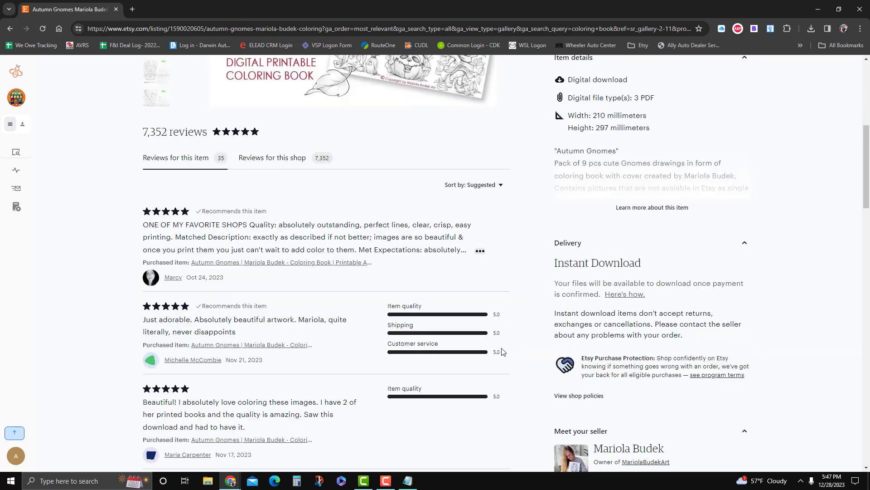
pyautogui.scroll(-12, 495, 369)
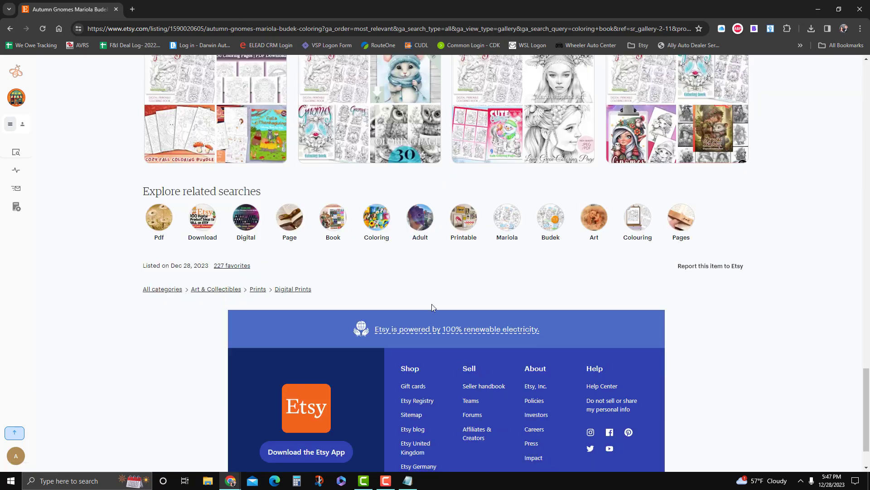
pyautogui.click(818, 9)
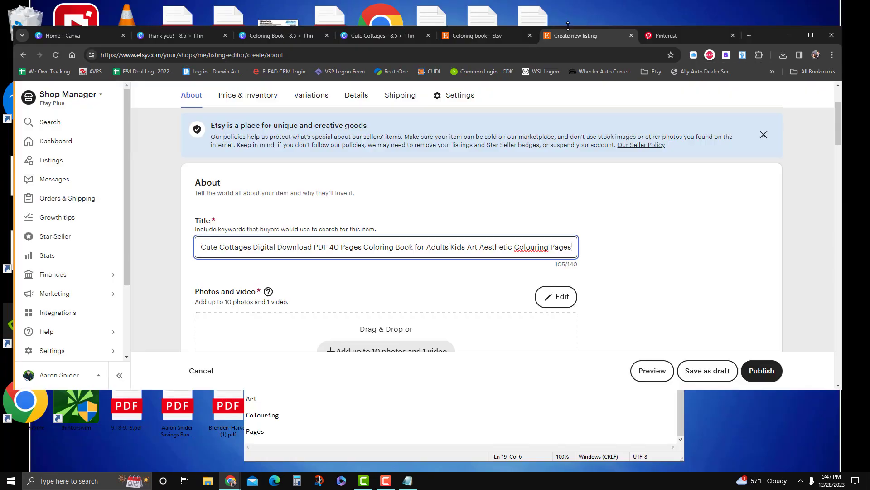
pyautogui.click(476, 34)
pyautogui.scroll(-20, 432, 267)
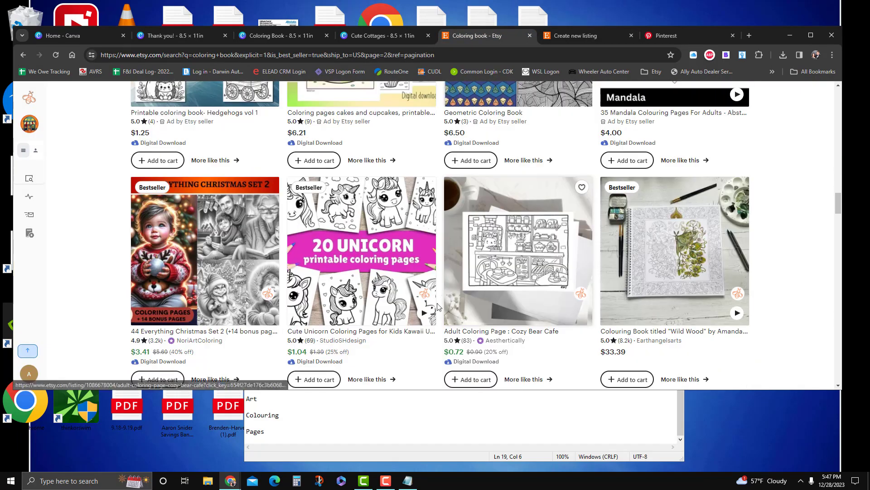
pyautogui.scroll(-15, 402, 299)
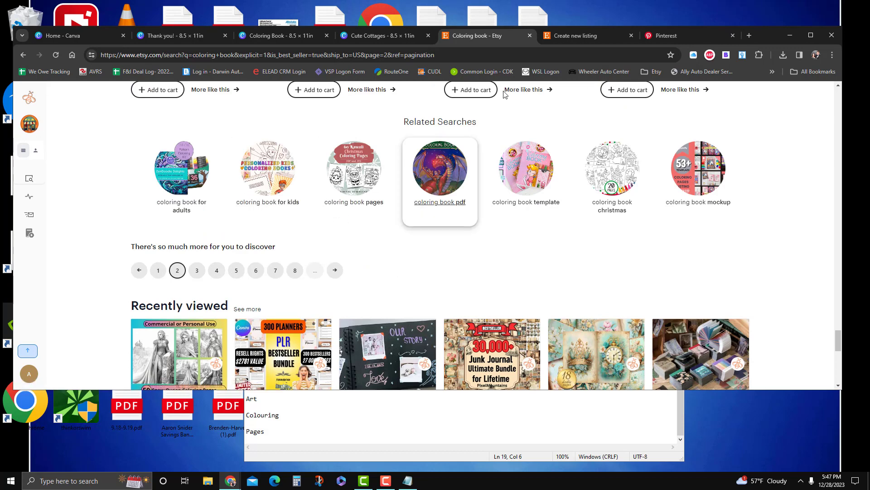
# Return to the new listing and append "PNG Coloring Pages" to the end of its title
pyautogui.click(600, 35)
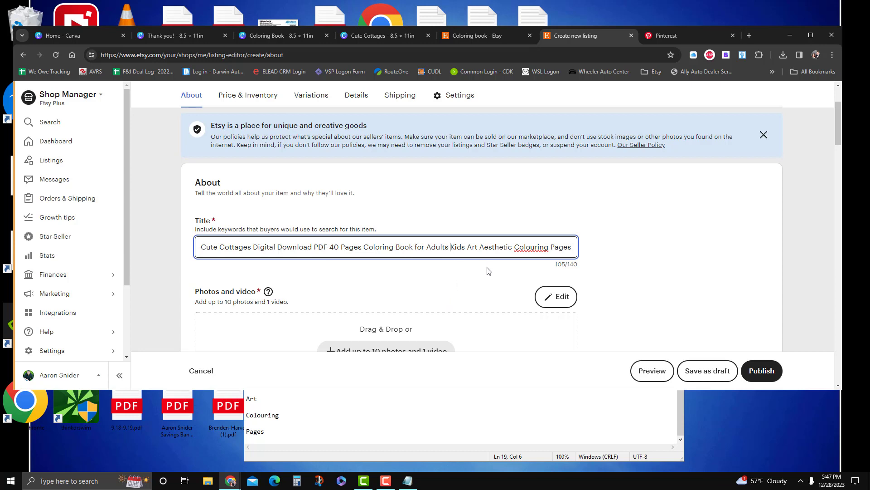
pyautogui.click(571, 251)
pyautogui.write('PNG')
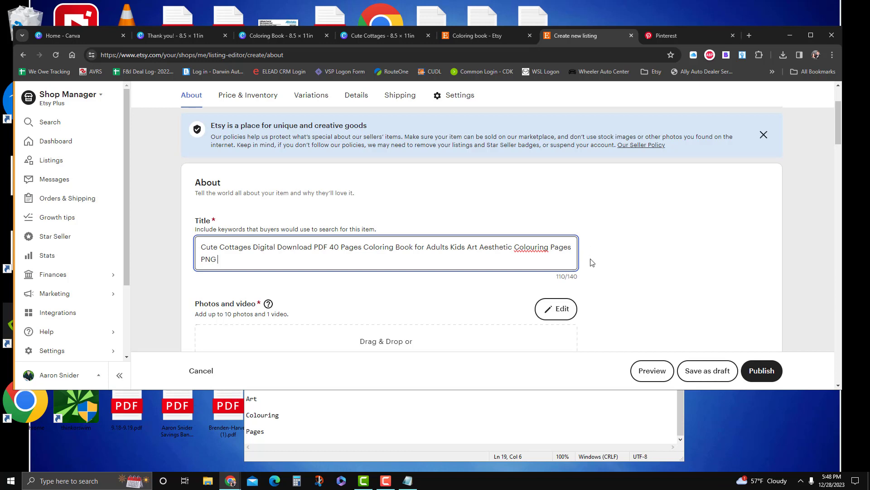
pyautogui.write(' Coloring pages')
pyautogui.press('BackSpace')
pyautogui.write('P')
# Append "Printable Page" to the end of the listing title
pyautogui.write('Pritable')
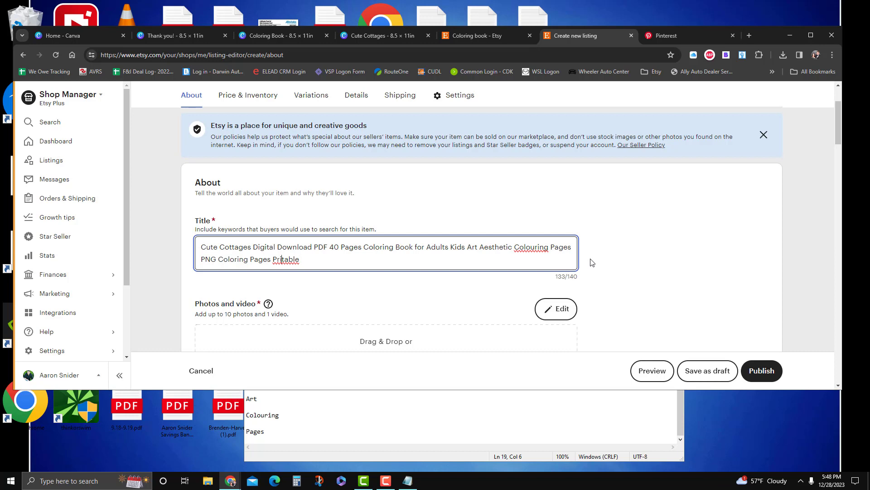
pyautogui.write('n')
pyautogui.press('BackSpace')
pyautogui.write('page')
pyautogui.press('BackSpace')
pyautogui.write('Page')
# Check the downloads folder and the contents of Cute Cottages.zip for the listing's images
pyautogui.scroll(-4, 676, 238)
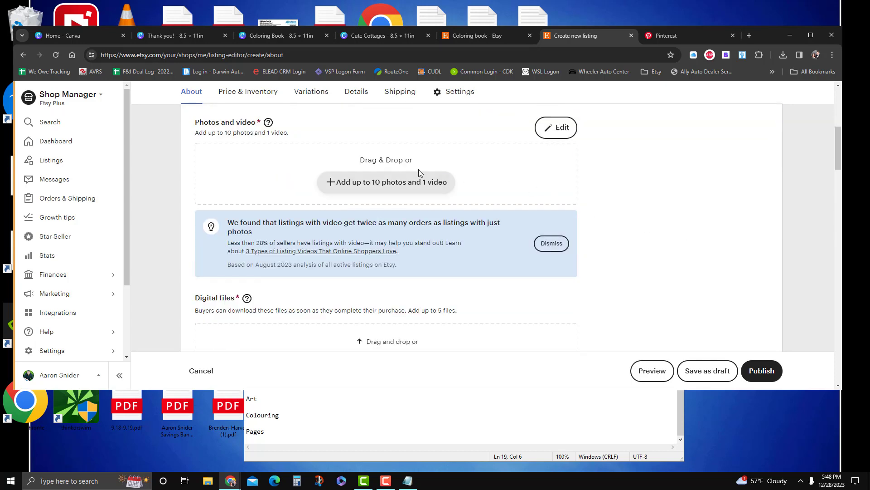
pyautogui.click(371, 182)
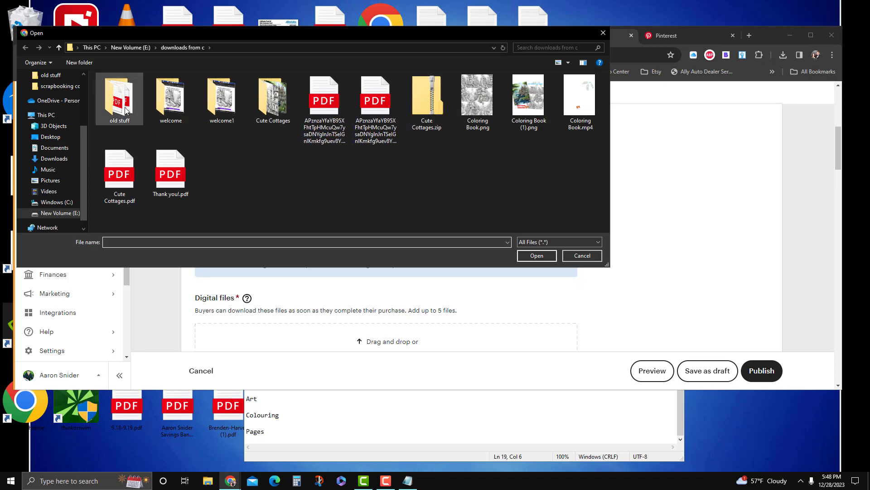
pyautogui.click(603, 34)
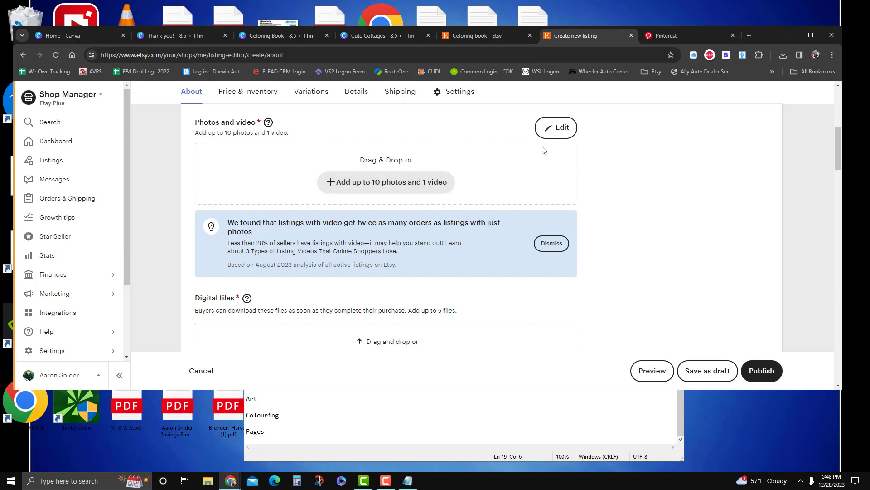
pyautogui.click(783, 55)
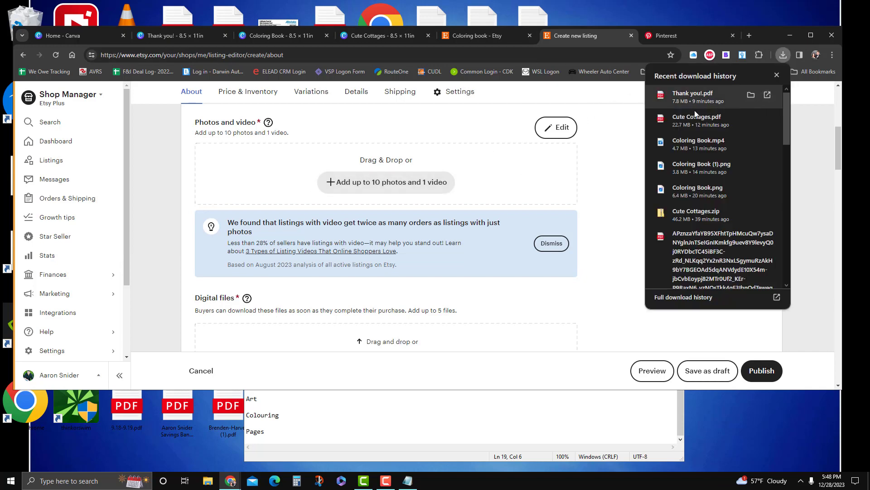
pyautogui.click(689, 213)
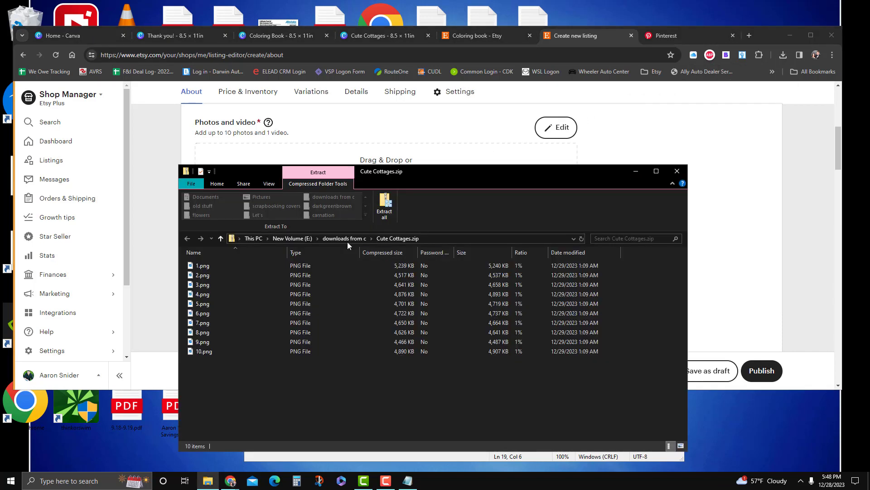
pyautogui.click(677, 170)
# Upload 1.png through 10.png from the Cute Cottages folder as the listing's photos
pyautogui.click(319, 179)
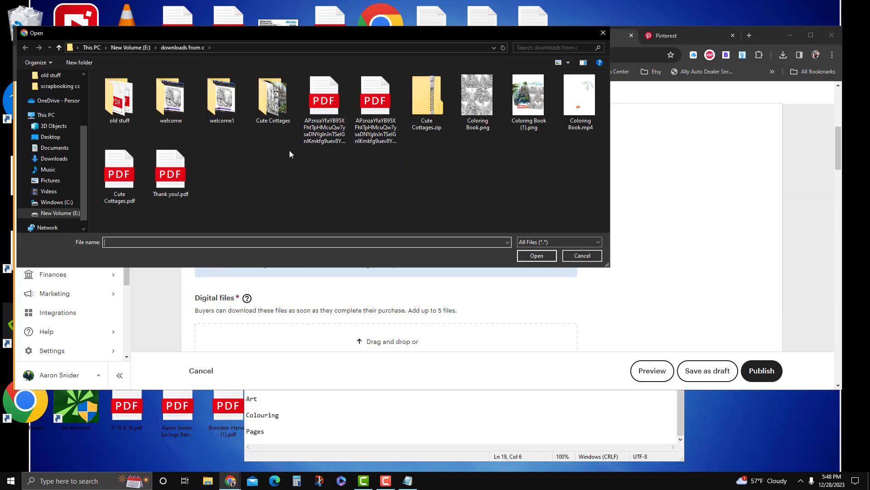
pyautogui.doubleClick(274, 98)
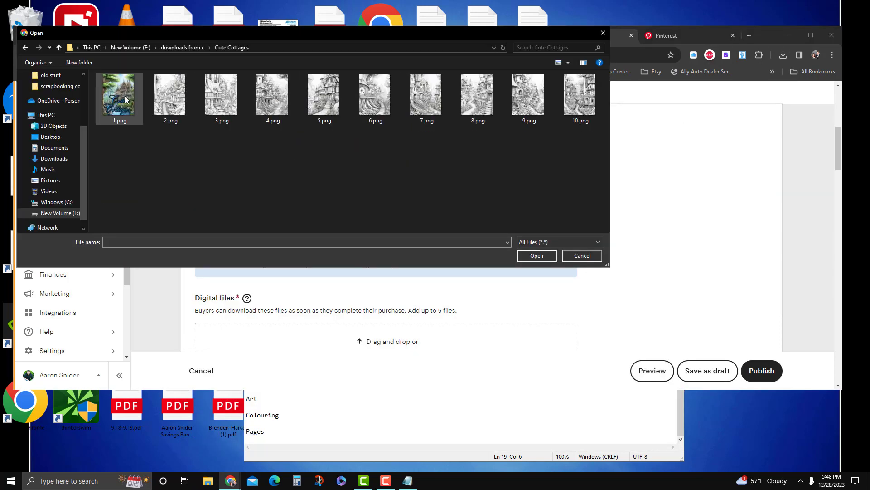
pyautogui.click(117, 99)
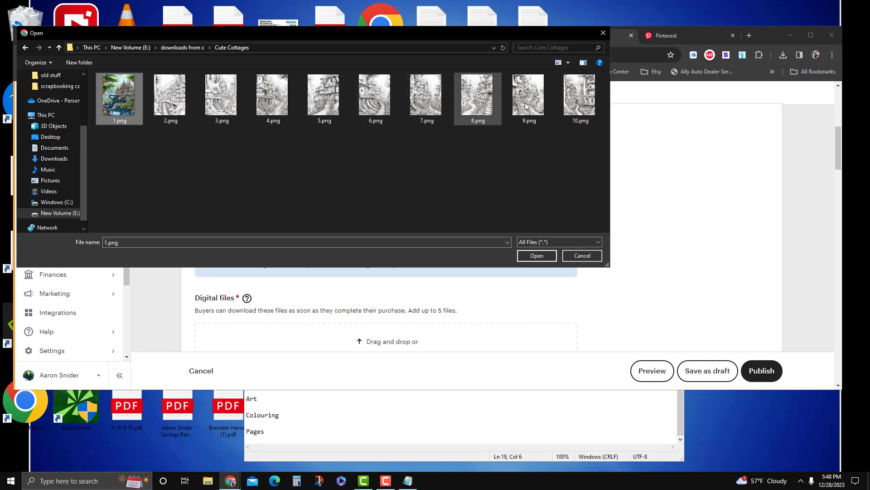
pyautogui.keyDown('shift'); pyautogui.click(570, 100); pyautogui.keyUp('shift')
pyautogui.click(537, 256)
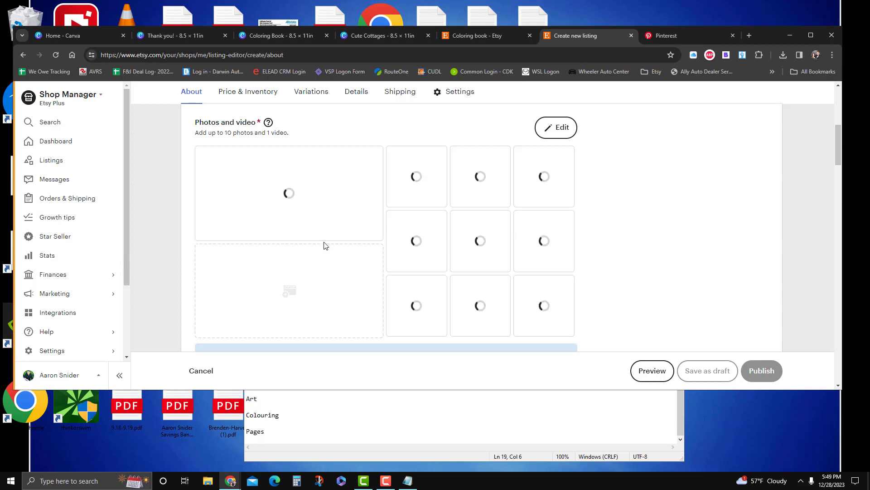
# Upload Coloring Book.mp4 from the "downloads from c" folder as the listing's video
pyautogui.click(285, 293)
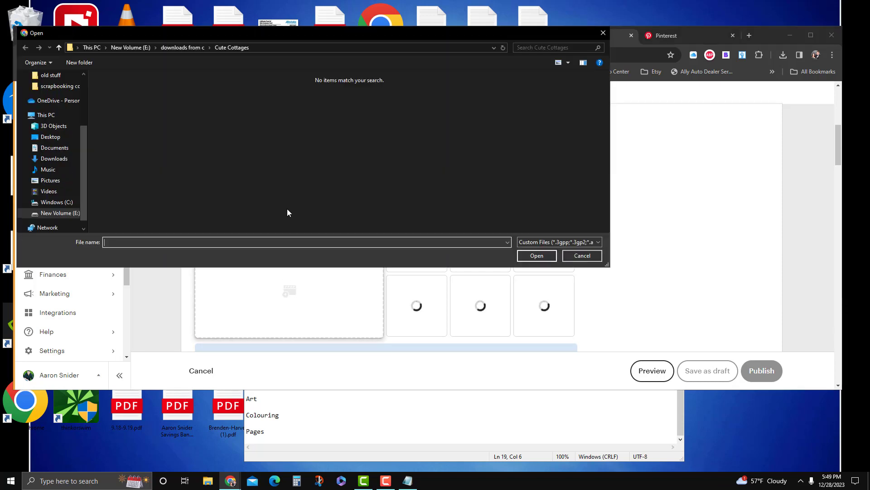
pyautogui.click(188, 48)
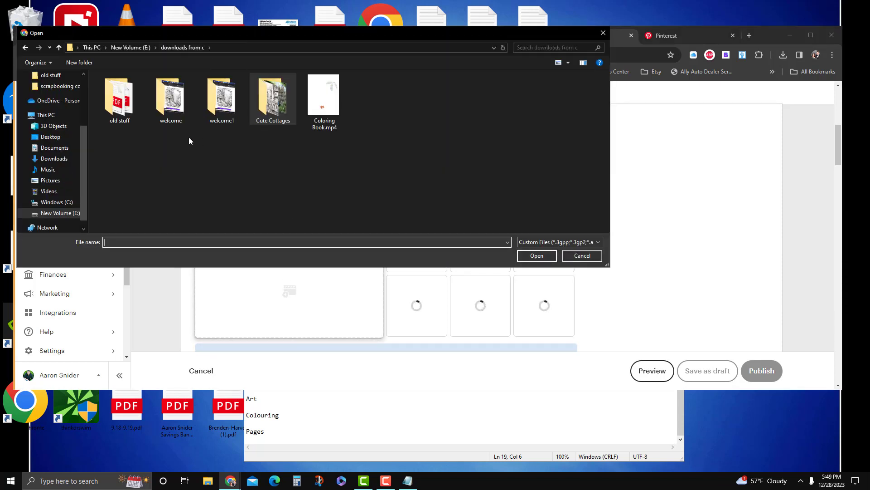
pyautogui.doubleClick(333, 104)
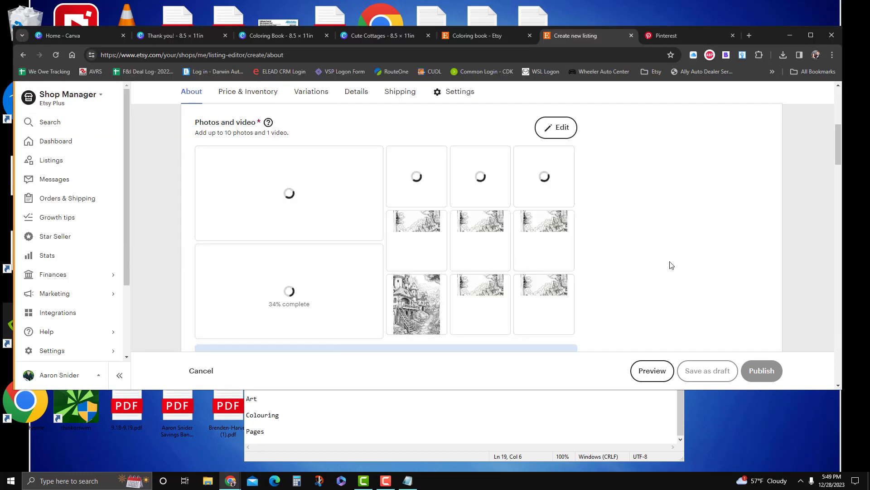
# Try to add Thank you!.pdf from the "downloads from c" folder as the listing's digital file, and remove the rejected entry
pyautogui.scroll(-3, 673, 265)
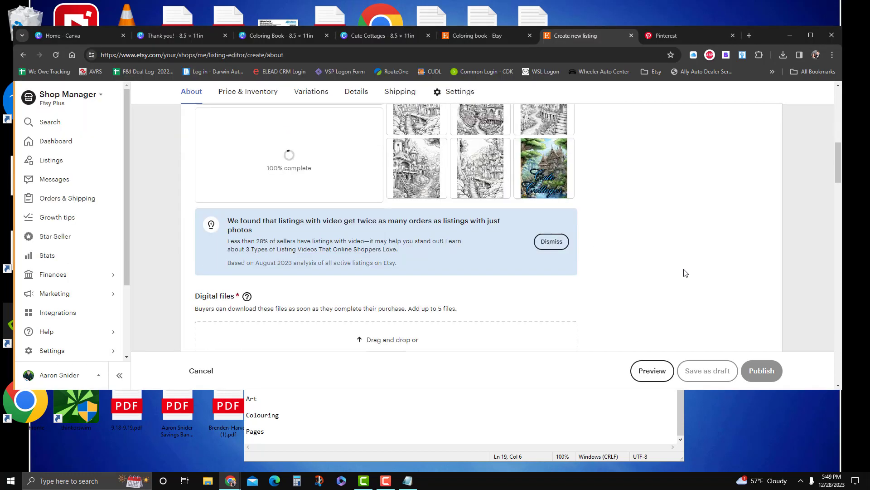
pyautogui.scroll(-2, 682, 271)
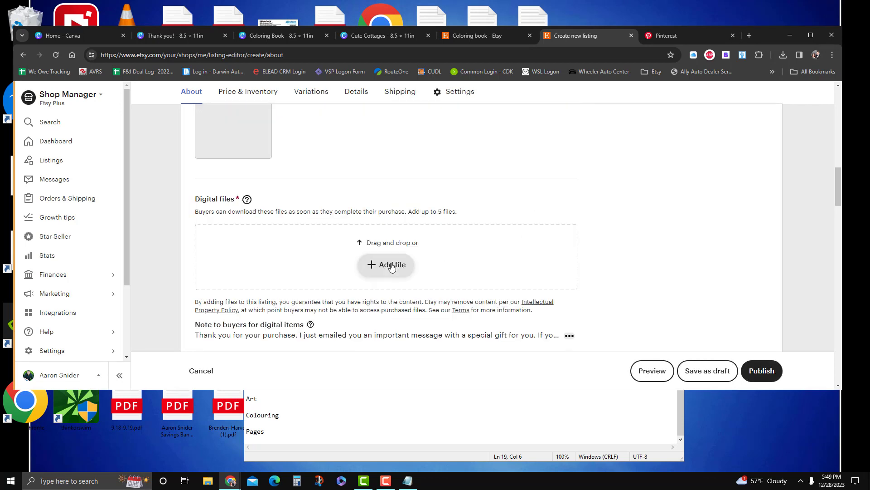
pyautogui.click(376, 263)
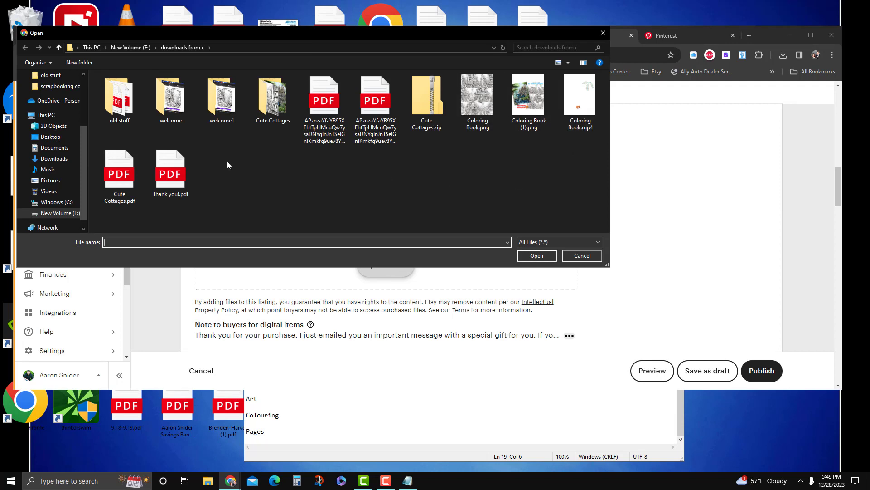
pyautogui.click(172, 183)
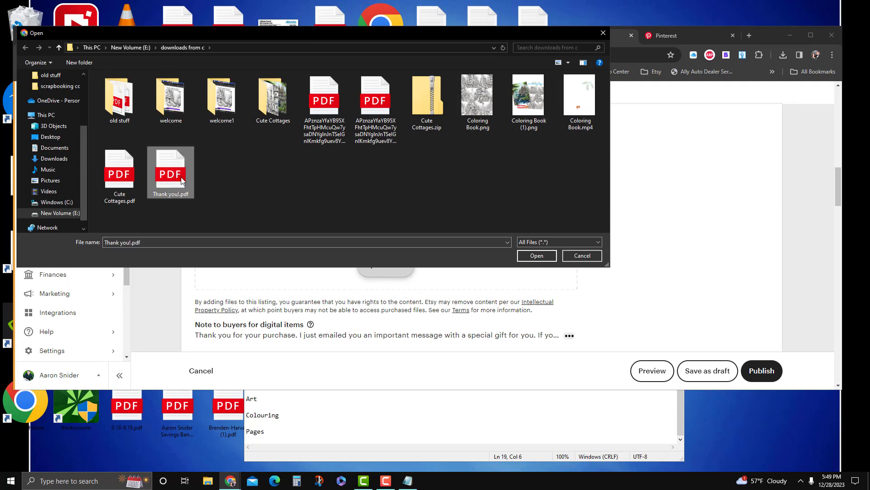
pyautogui.doubleClick(171, 194)
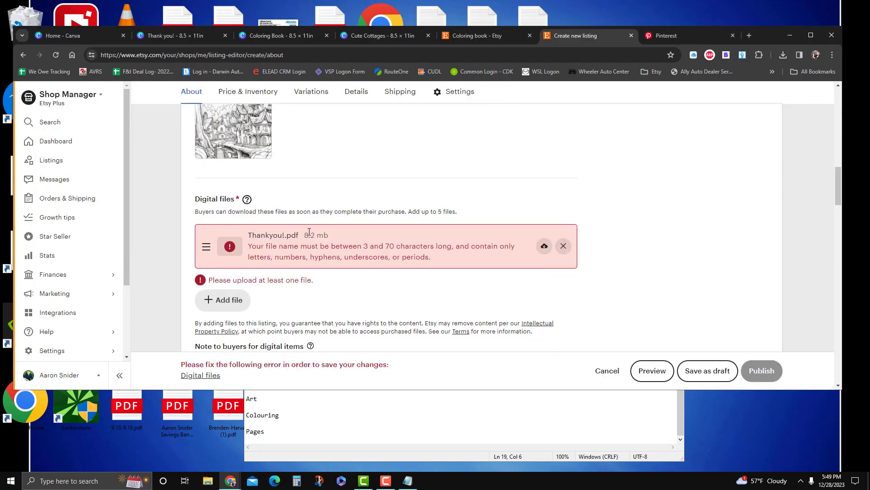
pyautogui.click(563, 245)
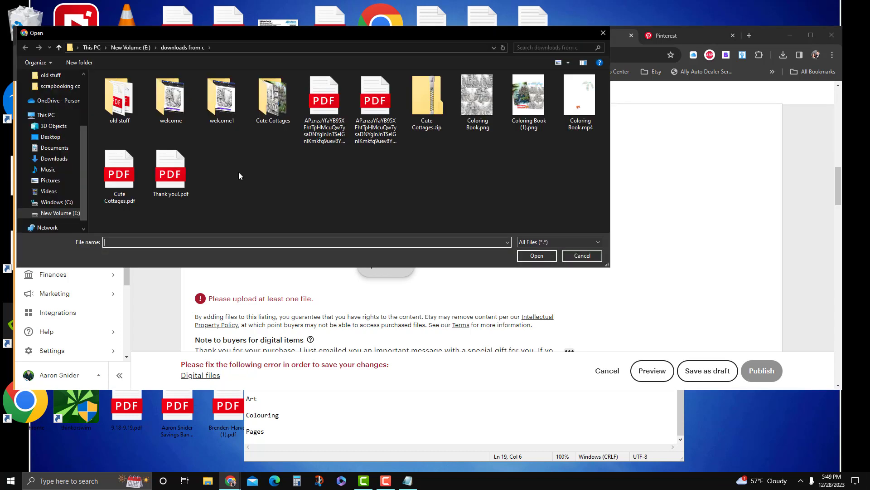
# Rename Thank you!.pdf to cottages.pdf and upload it as the listing's digital file
pyautogui.click(170, 194)
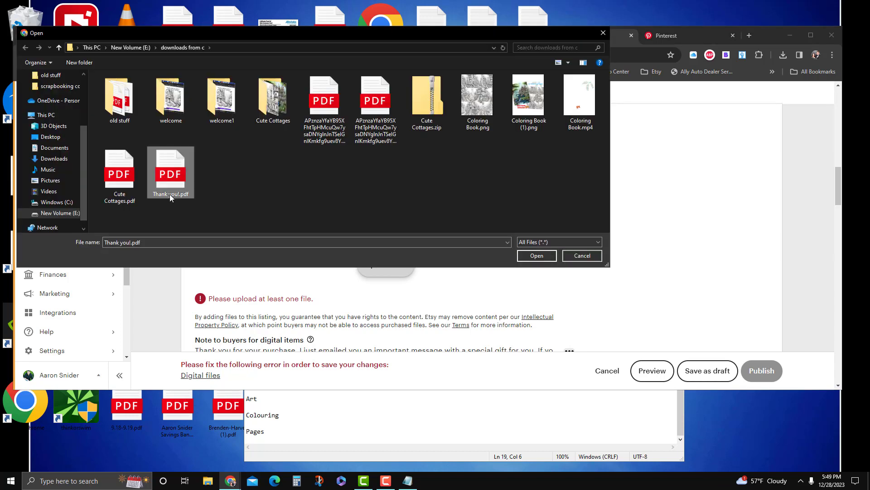
pyautogui.click(169, 194)
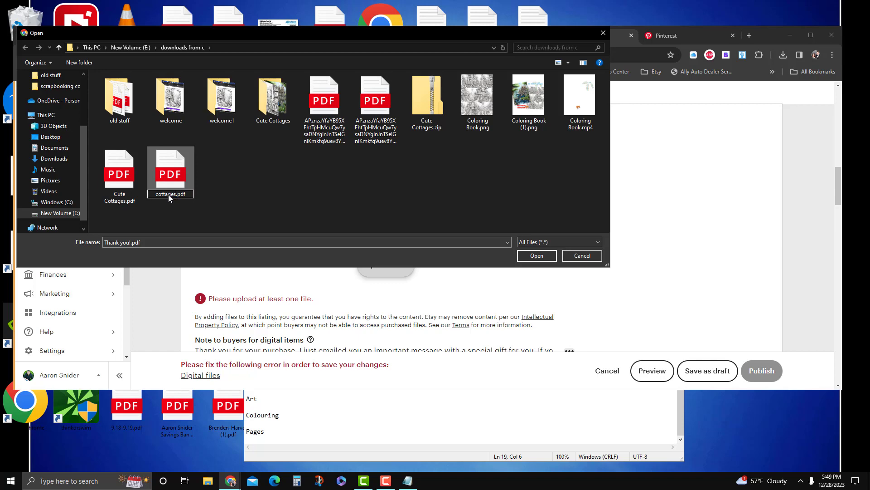
pyautogui.write('cottages')
pyautogui.press('Return')
pyautogui.doubleClick(167, 184)
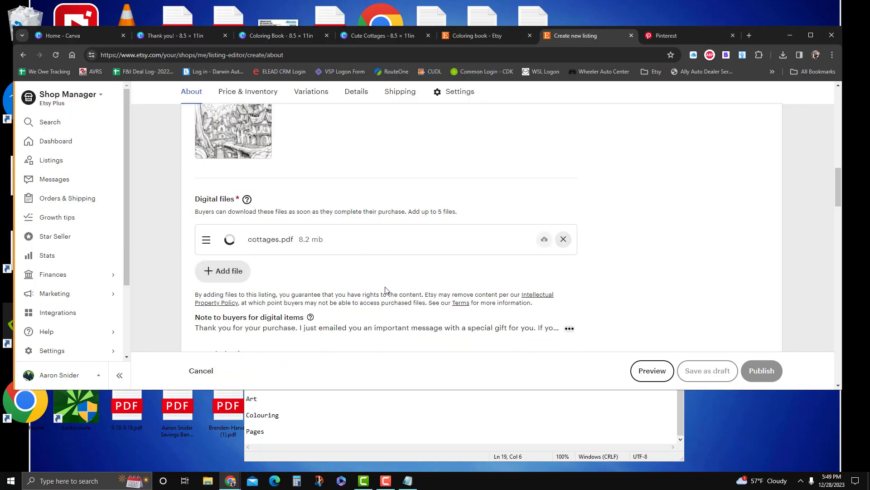
# Go to the listing's description field, and open ChatGPT in a new browser tab
pyautogui.scroll(-3, 386, 290)
pyautogui.click(295, 243)
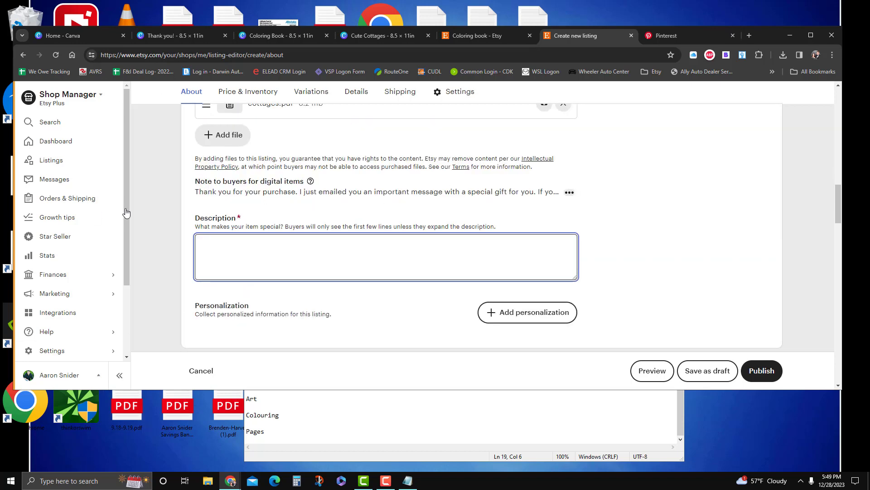
pyautogui.click(748, 37)
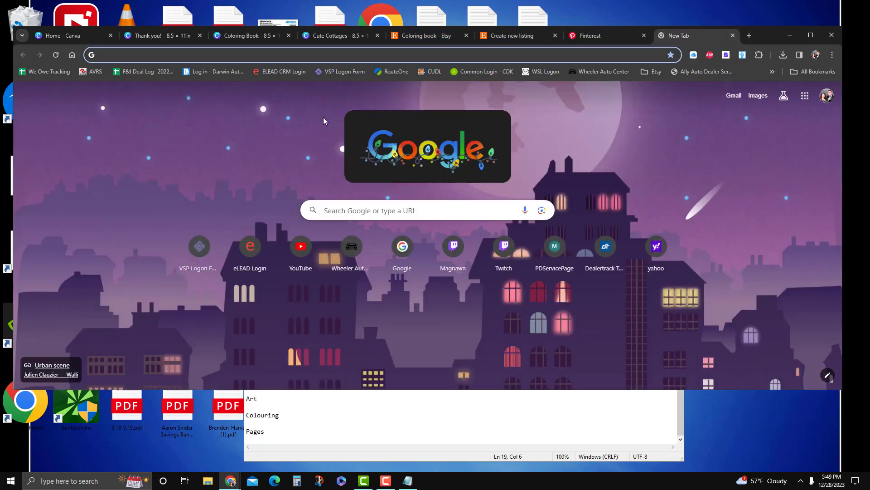
pyautogui.write('chatgp')
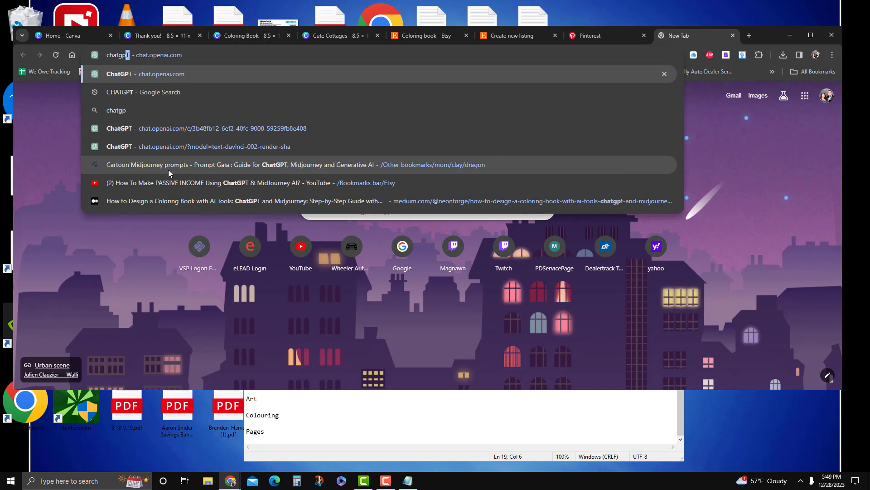
pyautogui.press('Return')
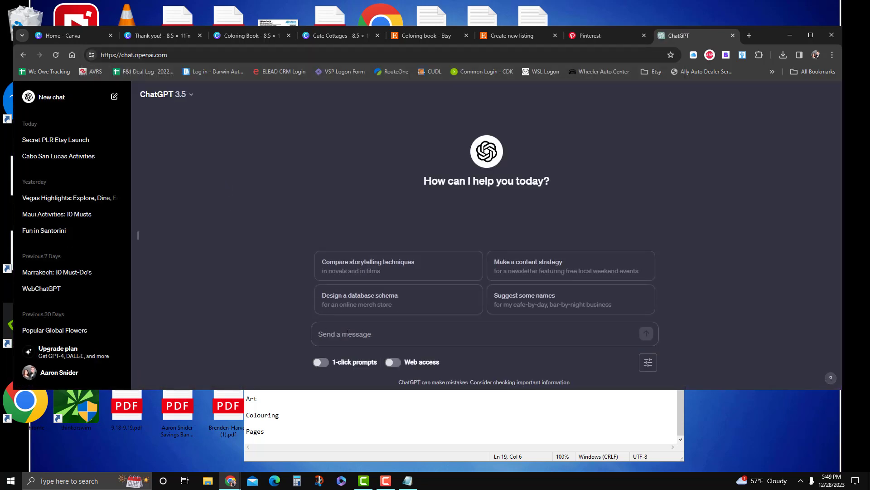
# Start a ChatGPT prompt: Write me a description for my 40 page coloring book called "Cute Cottages" featuring lovely woodland homes
pyautogui.write('Writ')
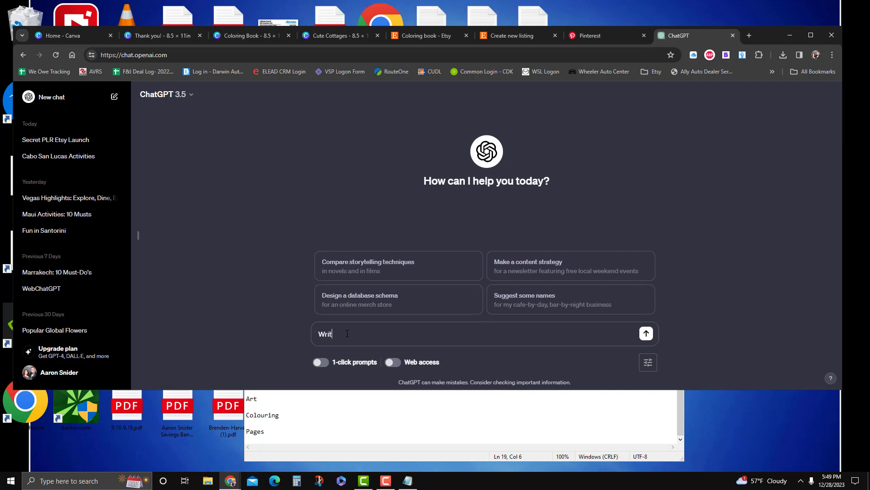
pyautogui.write('e me a description for my 40 page c')
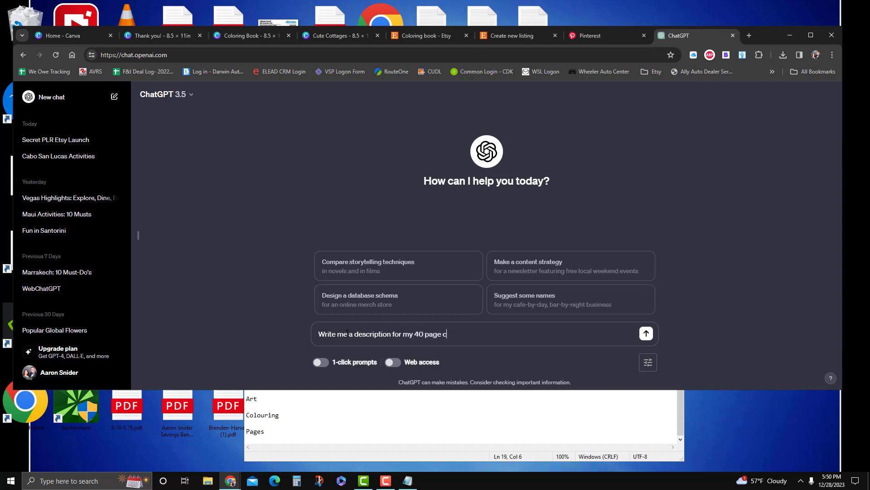
pyautogui.write('oloring book ')
pyautogui.write('with ')
pyautogui.write('c')
pyautogui.write('Cut')
pyautogui.press('BackSpace')
pyautogui.press('BackSpace')
pyautogui.press('BackSpace')
pyautogui.press('BackSpace')
pyautogui.press('BackSpace')
pyautogui.press('BackSpace')
pyautogui.write('called Cute')
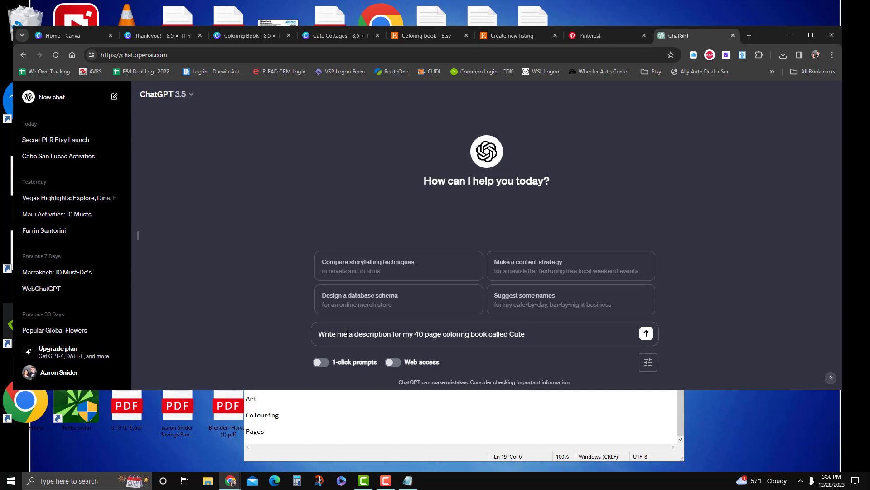
pyautogui.hotkey('ctrl', 'Left')
pyautogui.write('"Cute Cottages" featuring ')
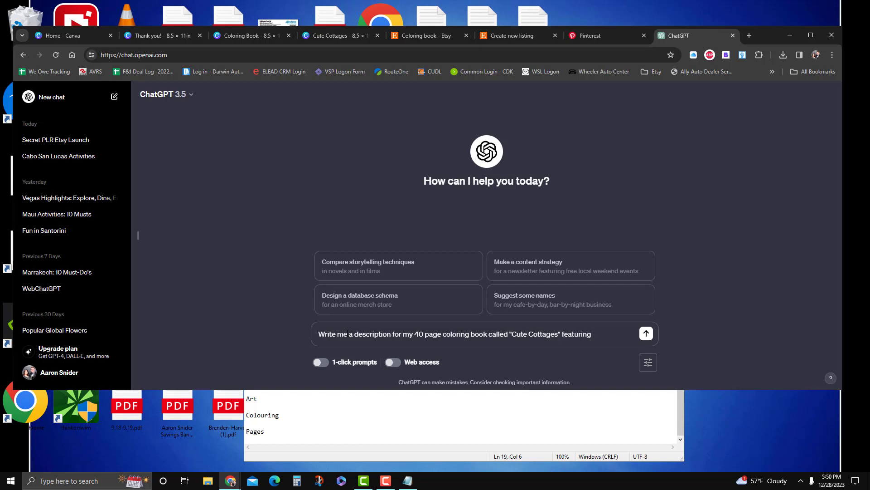
pyautogui.write('lovely woodland ho')
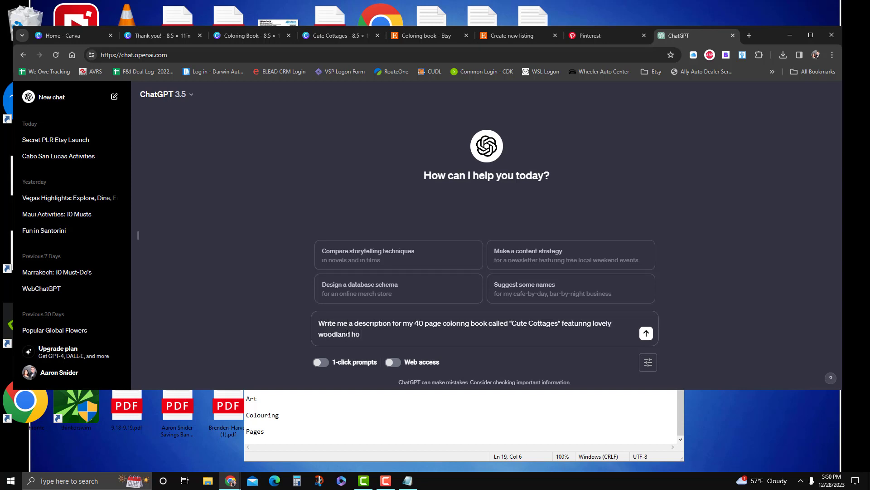
pyautogui.write('mes.')
# Continue the prompt with "The book is for adults as well as older children. Please use the keywords"
pyautogui.write('The book is for adults as w')
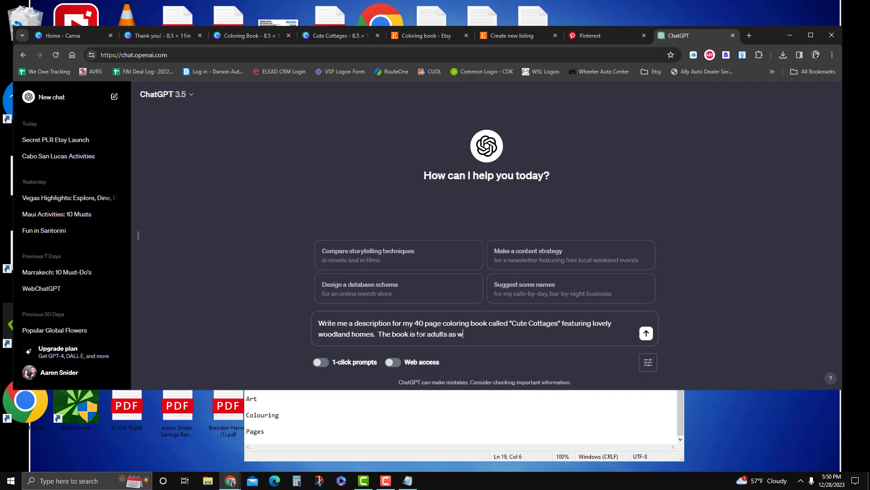
pyautogui.write('ell as older children.  Please use ')
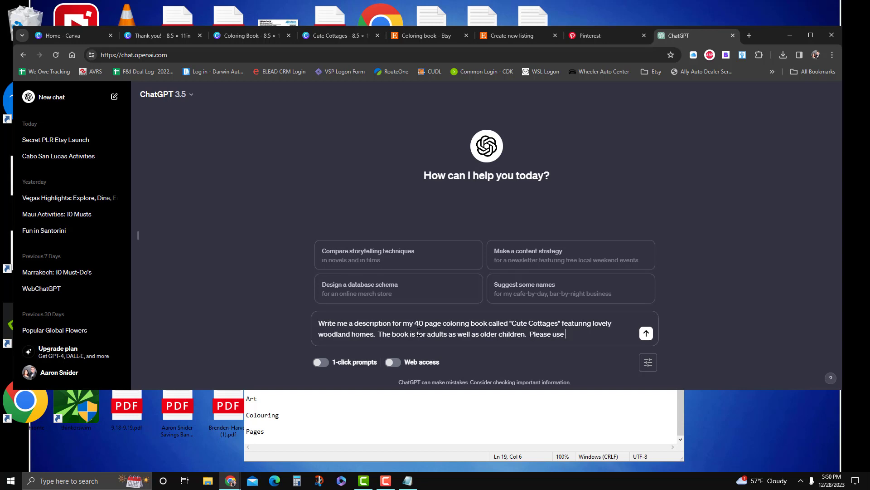
pyautogui.write('the keywords')
# Switch to the Etsy listing and copy its full title text
pyautogui.click(531, 38)
pyautogui.scroll(15, 359, 222)
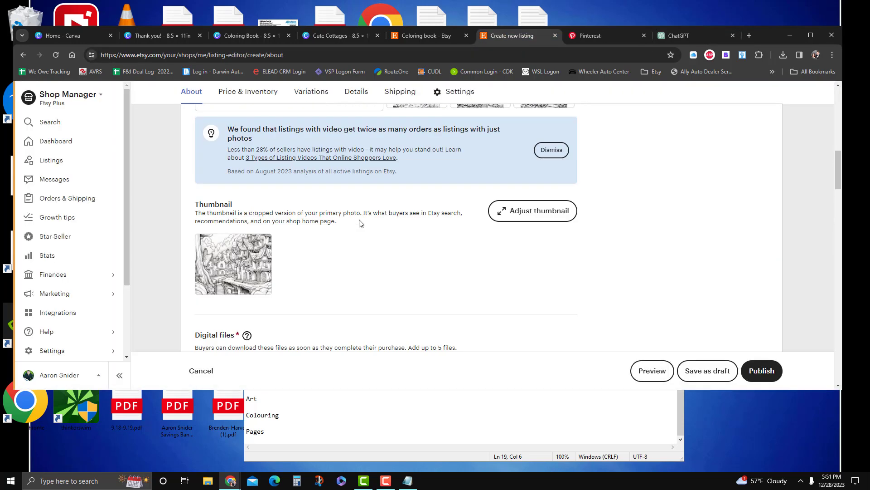
pyautogui.click(334, 263)
pyautogui.moveTo(334, 263); pyautogui.dragTo(195, 251)
pyautogui.hotkey('ctrl', 'c')
pyautogui.rightClick(245, 251)
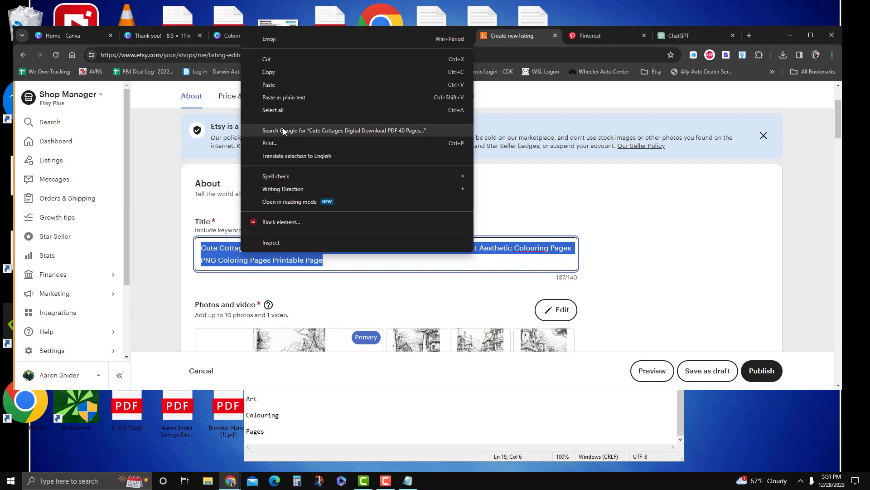
pyautogui.click(273, 73)
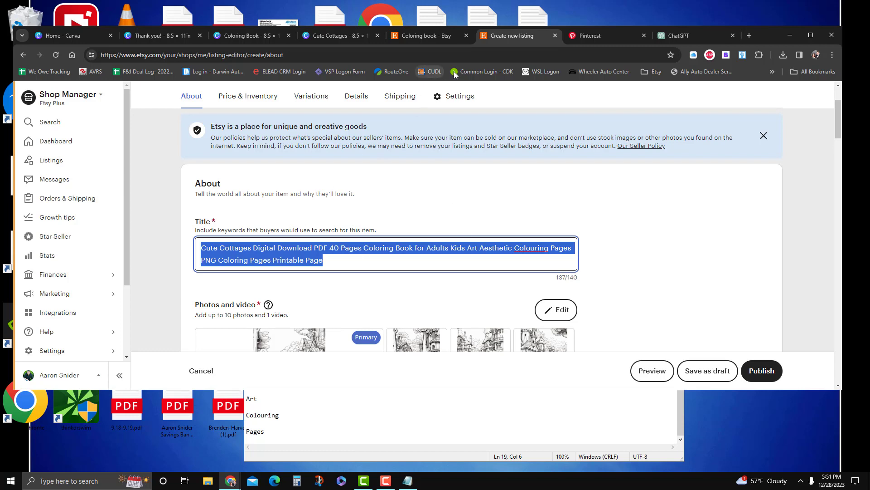
# Paste the copied listing title on a new line below "Pages" at the end of the Notepad keyword list
pyautogui.click(429, 431)
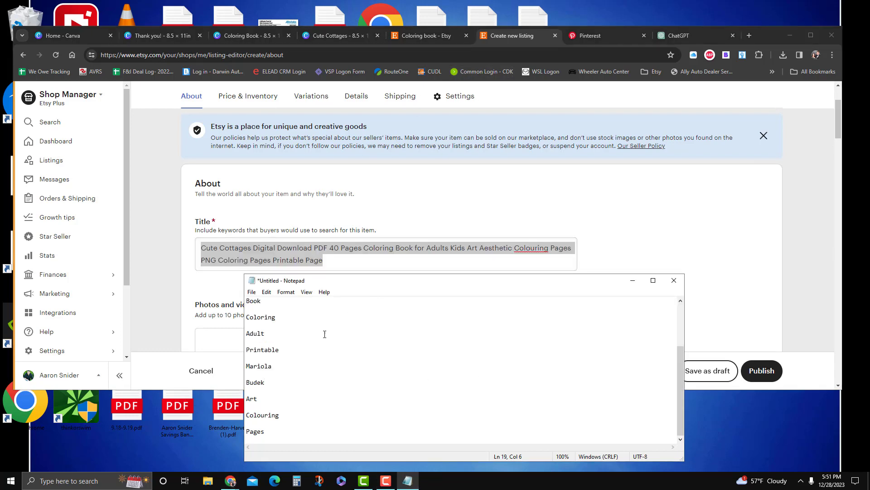
pyautogui.press('Return')
pyautogui.press('Return')
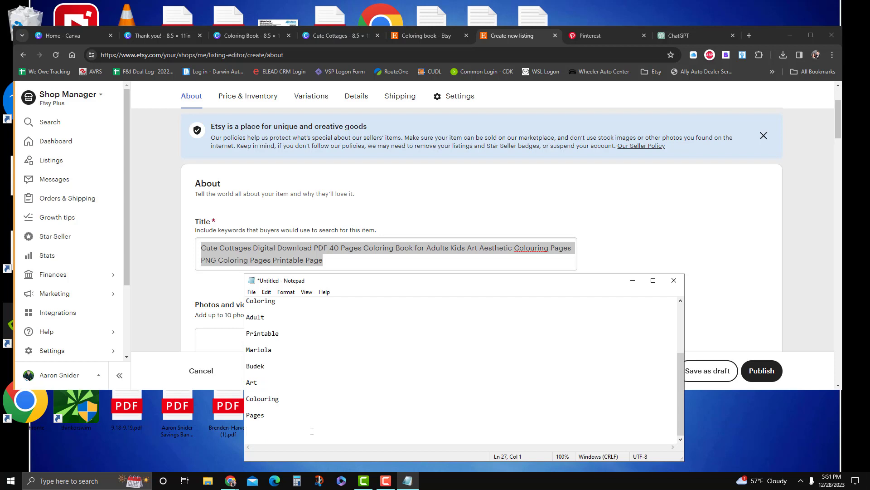
pyautogui.hotkey('ctrl', 'v')
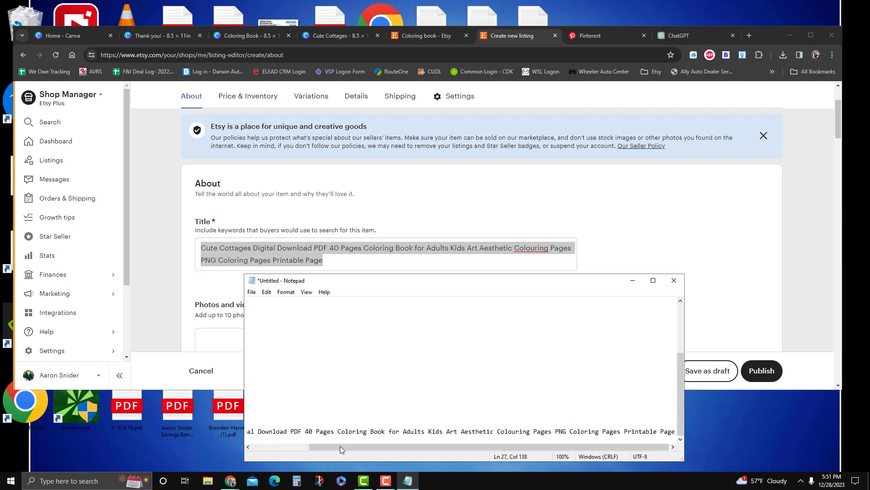
pyautogui.moveTo(357, 445); pyautogui.dragTo(256, 451)
# Break "Cute" and "Cottages" off the pasted title onto their own lines, each ending with a comma
pyautogui.click(263, 432)
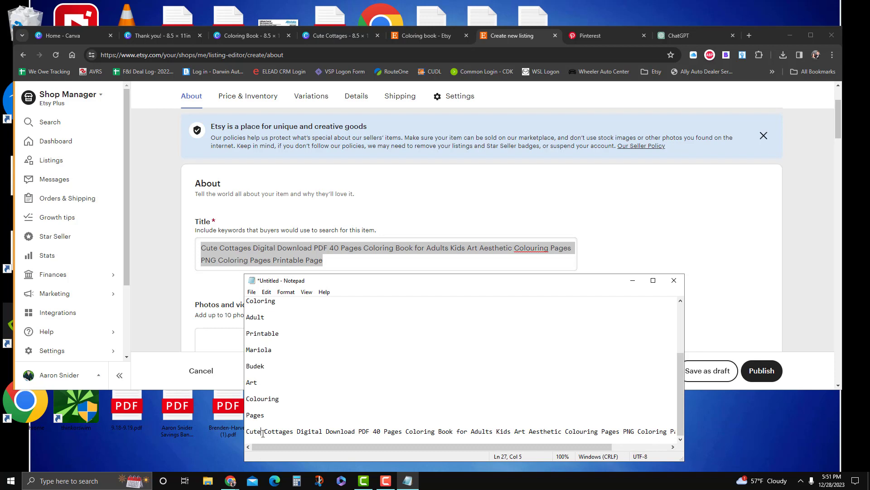
pyautogui.write(',')
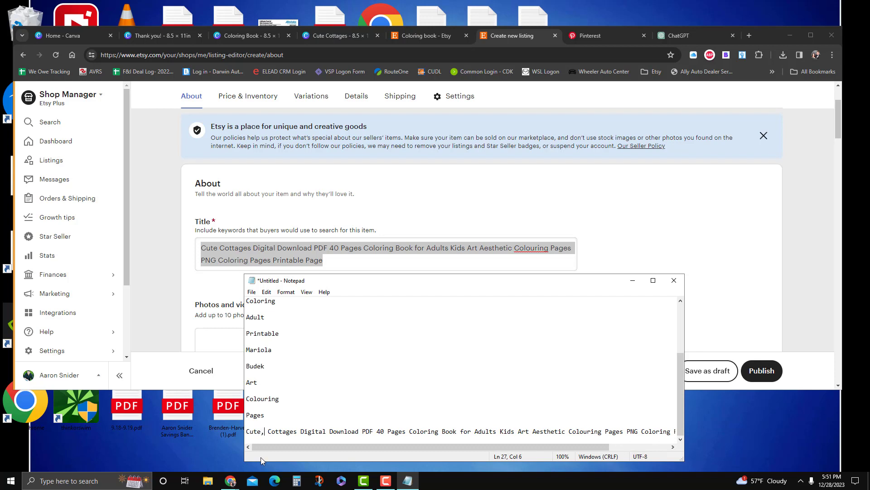
pyautogui.press('Return')
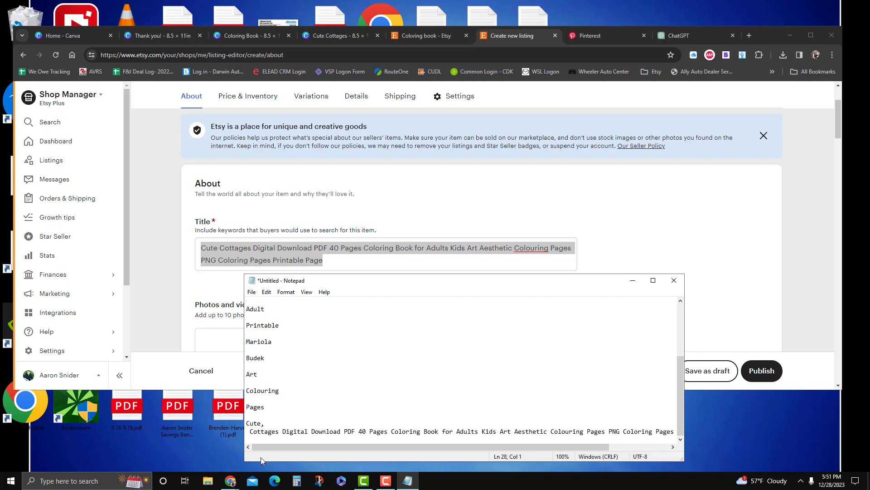
pyautogui.press('Delete')
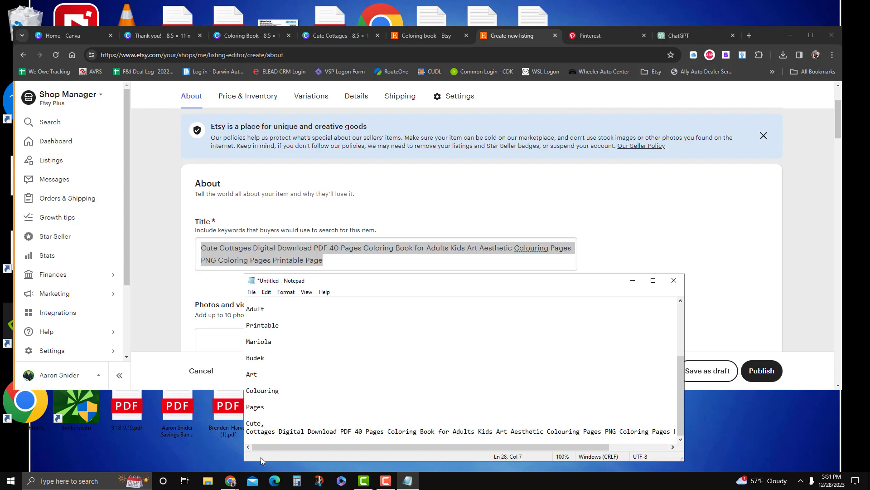
pyautogui.press('Right')
pyautogui.press('Right')
pyautogui.write(',')
pyautogui.press('Return')
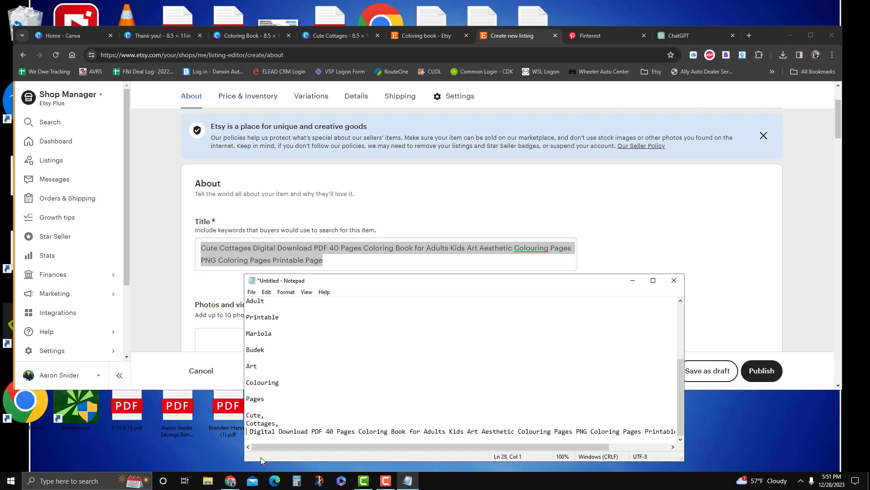
pyautogui.press('Delete')
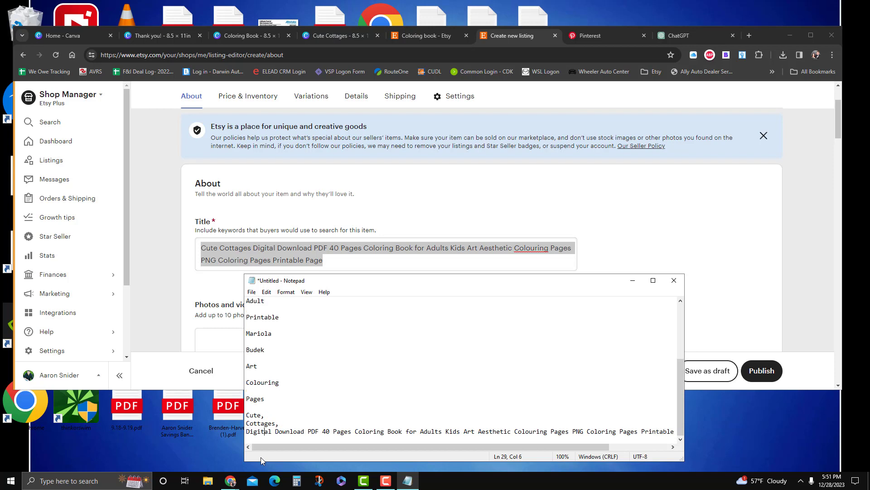
# Break "Digital" and "Download" off the title line onto their own lines, each ending with a comma
pyautogui.press('Right')
pyautogui.press('Right')
pyautogui.write(',')
pyautogui.press('Return')
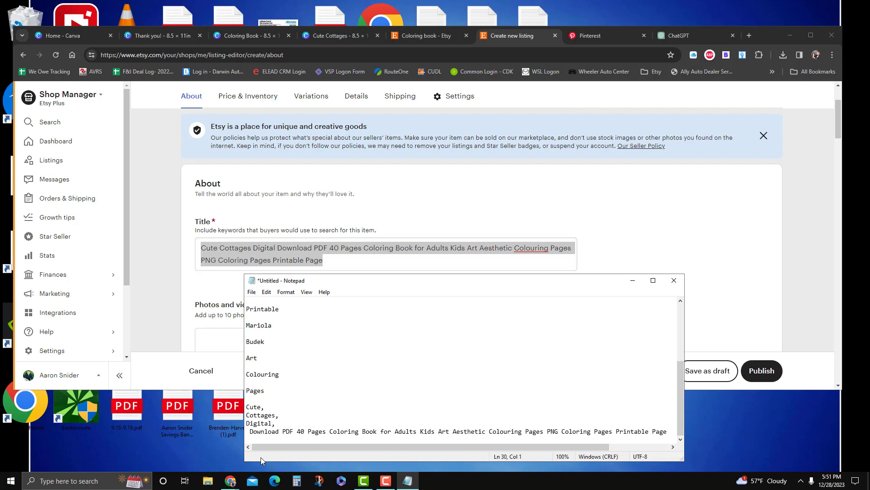
pyautogui.press('Delete')
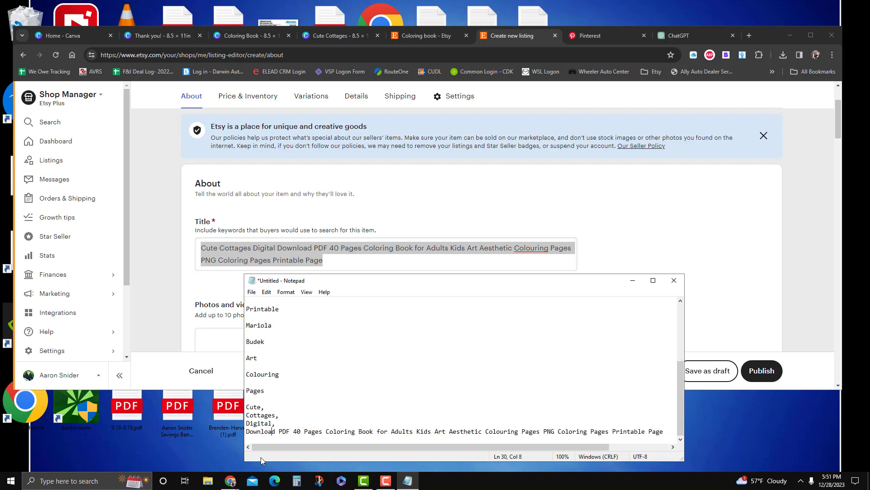
pyautogui.press('Right')
pyautogui.write(',')
pyautogui.press('Return')
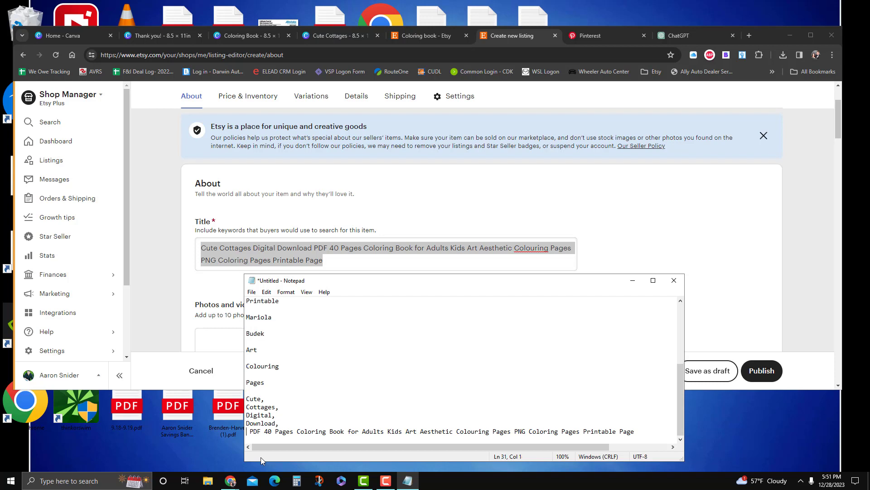
pyautogui.press('Delete')
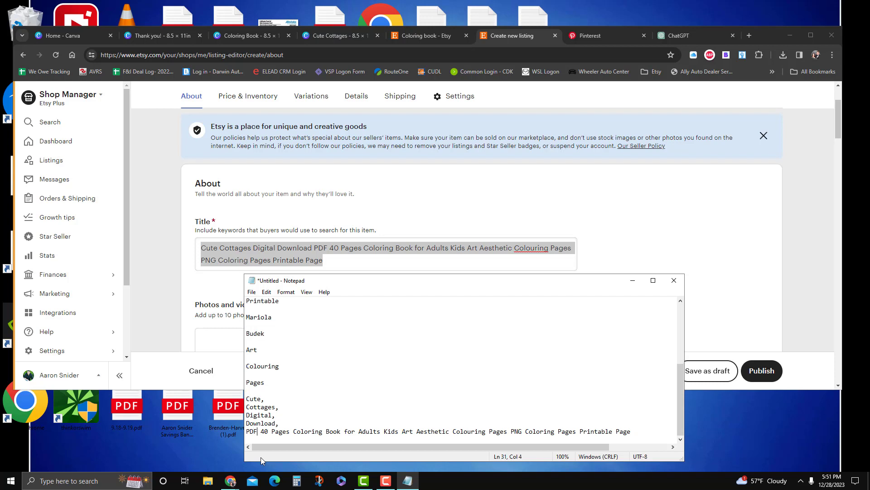
# Put "PDF" with a comma on its own line and delete "40" from the start of the remaining title text
pyautogui.write(',')
pyautogui.press('Delete')
pyautogui.press('Return')
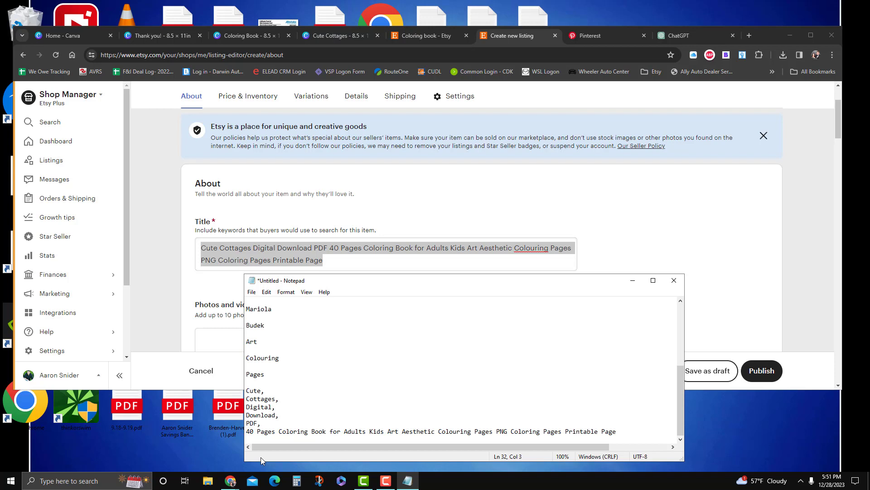
pyautogui.press('BackSpace')
pyautogui.press('BackSpace')
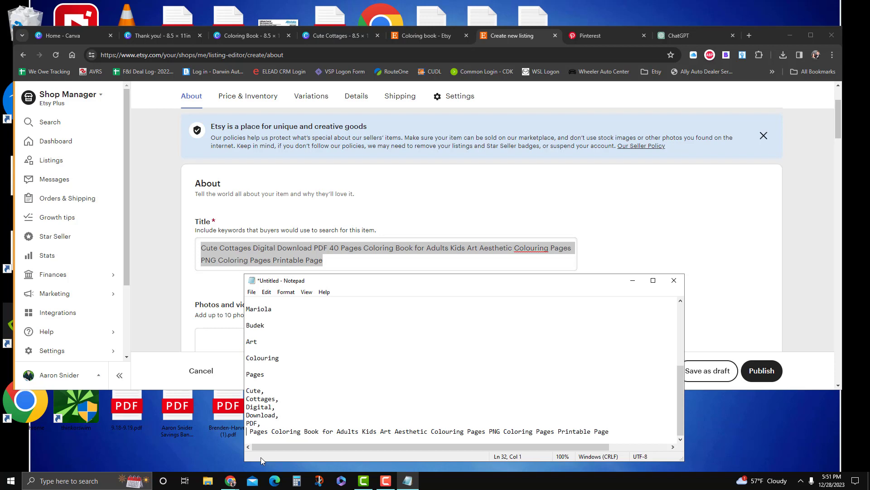
pyautogui.press('Delete')
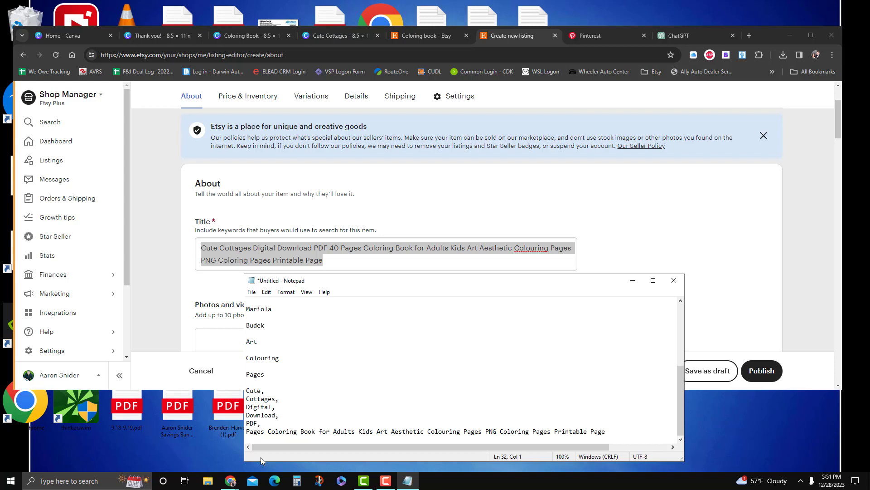
# Separate the first "Pages" and "Coloring" from the remaining title onto their own comma-ended lines
pyautogui.write(',')
pyautogui.press('Return')
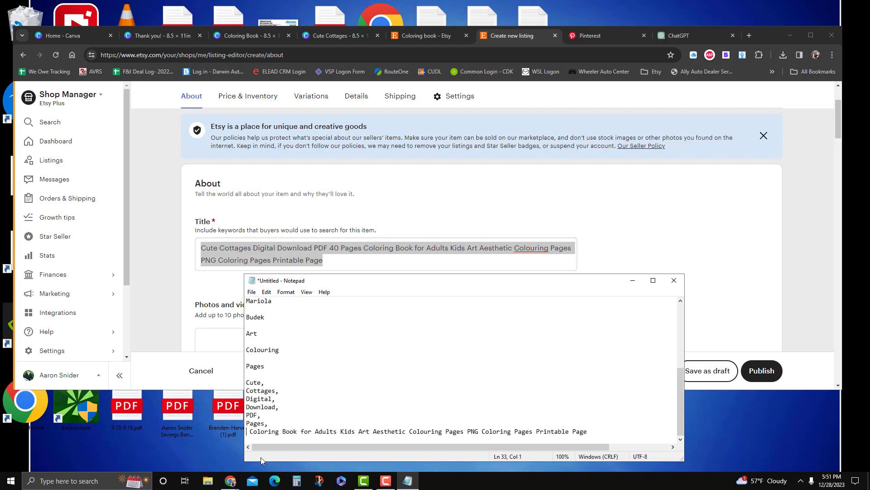
pyautogui.press('Delete')
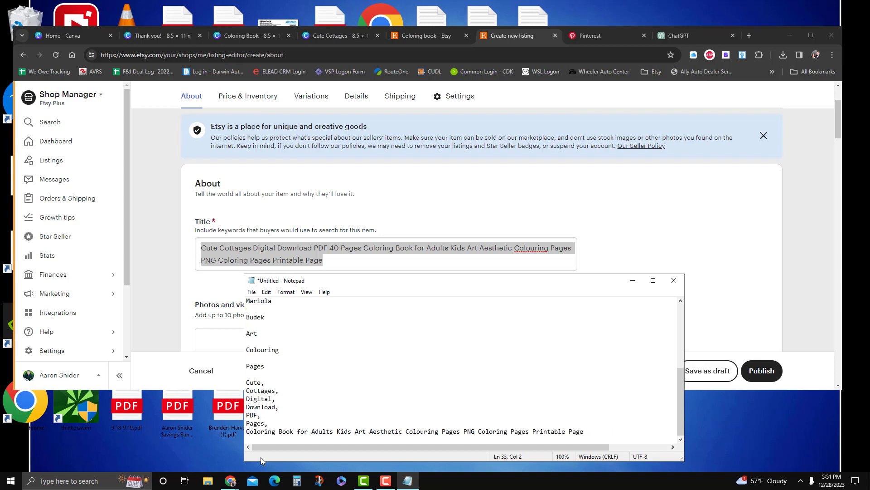
pyautogui.press('Right')
pyautogui.write(',')
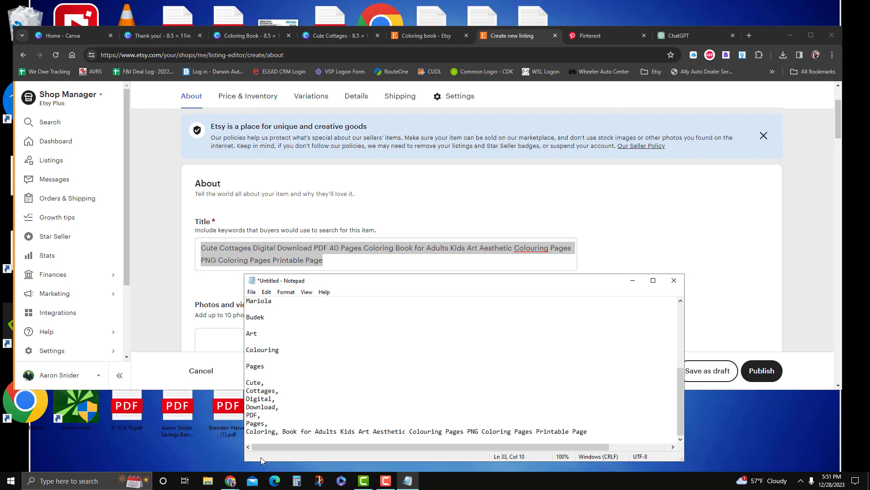
pyautogui.press('Delete')
pyautogui.press('Return')
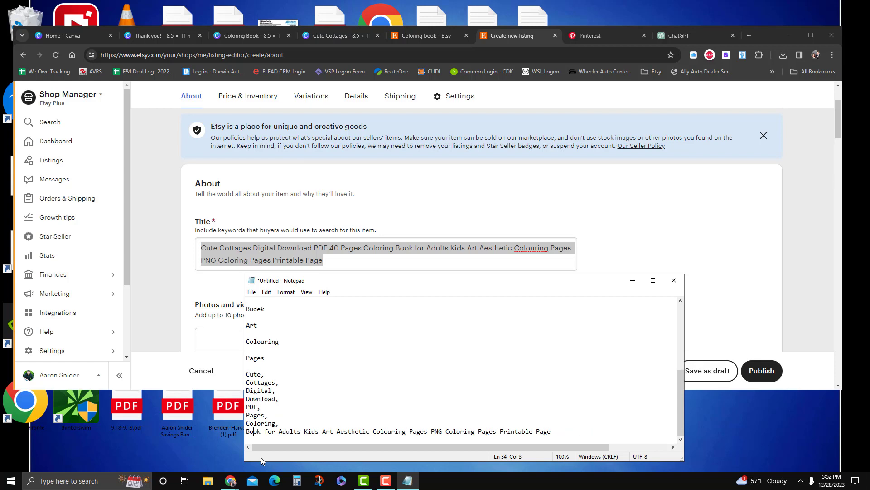
# Separate "Book" and "for Adults" from the remaining title onto their own comma-ended lines
pyautogui.write(',')
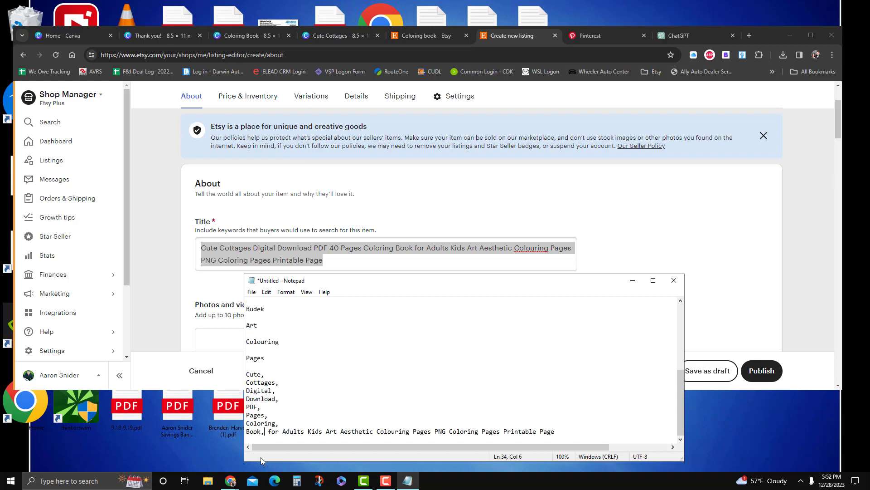
pyautogui.press('Delete')
pyautogui.press('Return')
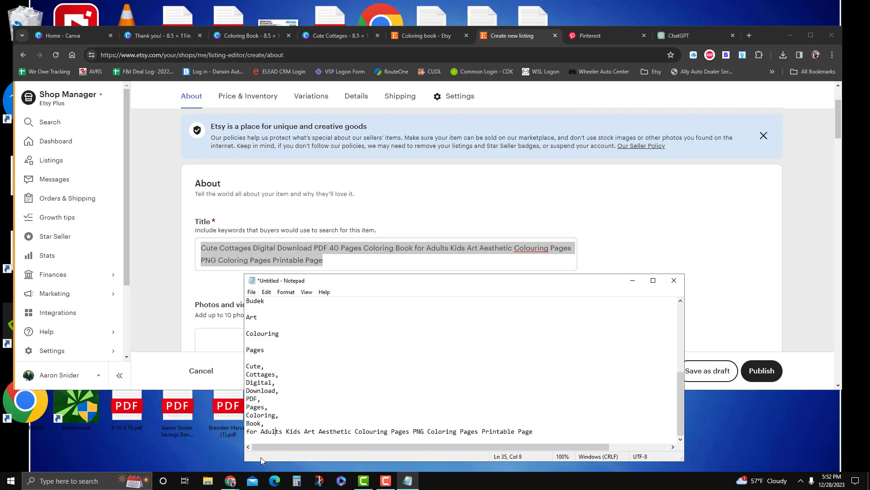
pyautogui.write(',')
pyautogui.press('Delete')
pyautogui.press('Return')
# Separate "Kids" and "Art" from the remaining title onto their own comma-ended lines
pyautogui.press('Right')
pyautogui.press('Right')
pyautogui.write(',')
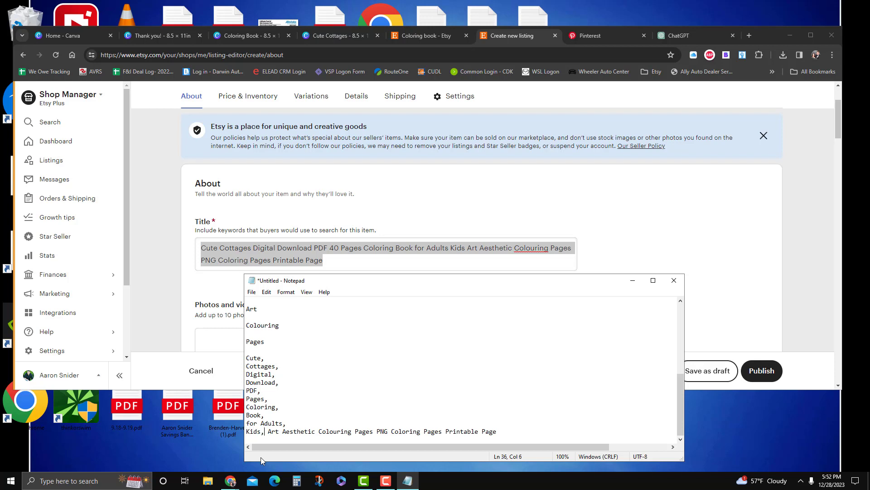
pyautogui.press('Delete')
pyautogui.press('Return')
pyautogui.press('Right')
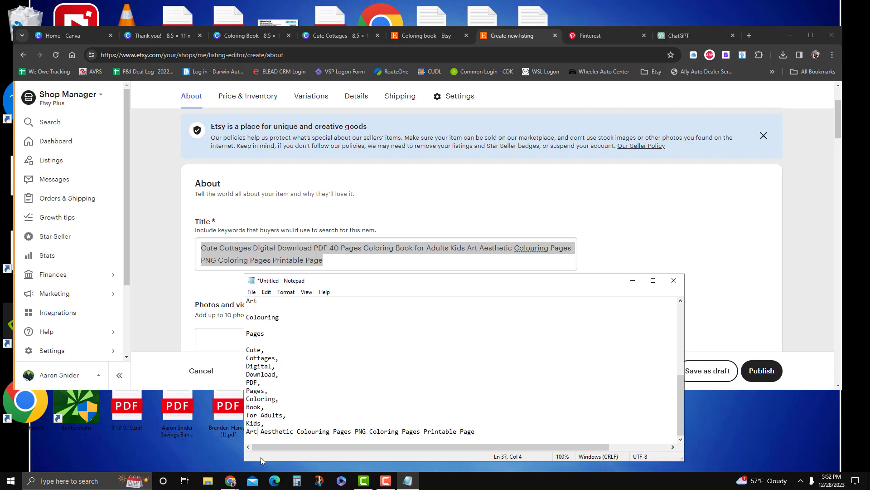
pyautogui.write(',')
pyautogui.press('Delete')
pyautogui.press('Return')
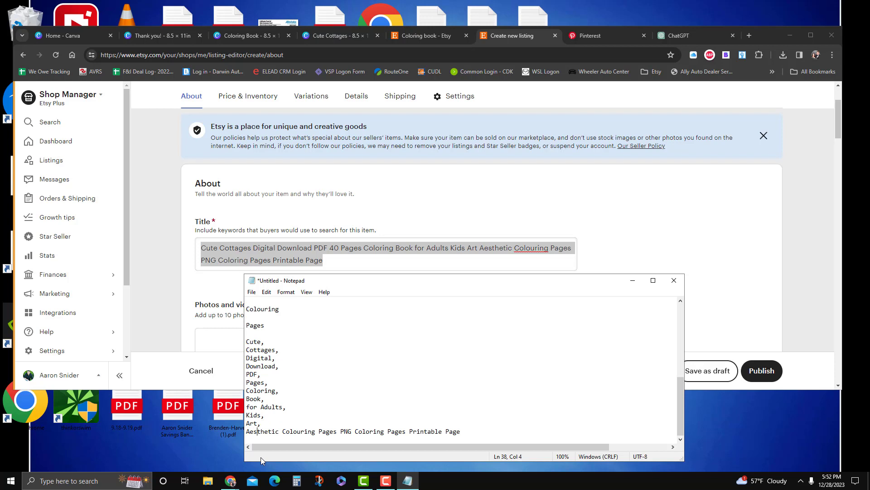
# Separate "Aesthetic" and "Colouring" from the remaining title onto their own comma-ended lines
pyautogui.write(',')
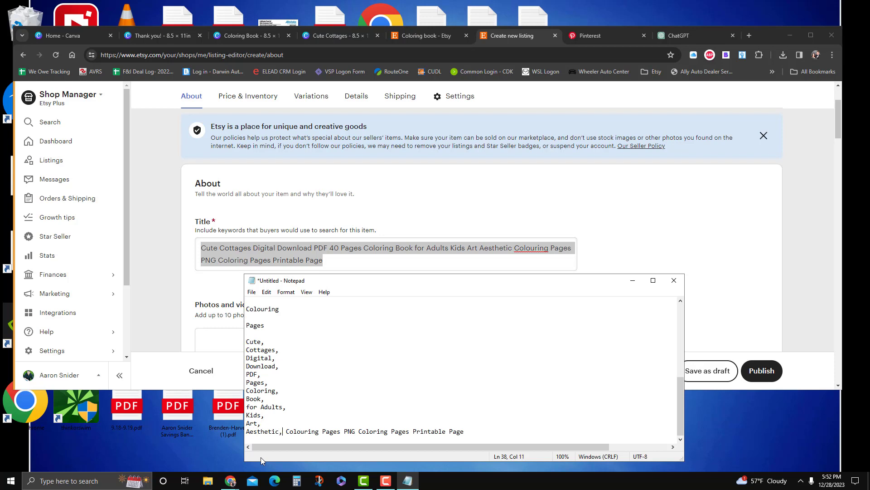
pyautogui.press('Delete')
pyautogui.press('Return')
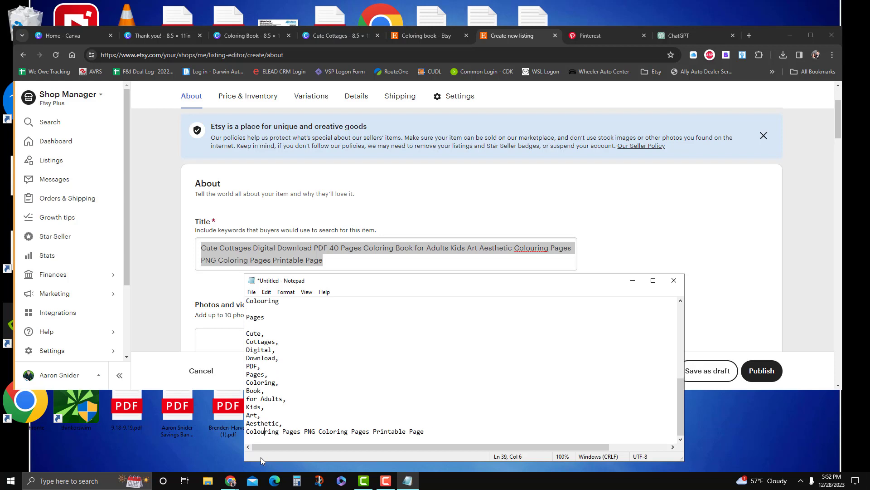
pyautogui.press('Right')
pyautogui.write(',')
pyautogui.press('Delete')
pyautogui.press('Return')
# Separate the "Pages" after "Colouring" and "PNG" onto their own comma-ended lines
pyautogui.press('Right')
pyautogui.press('Right')
pyautogui.write(',')
pyautogui.press('Delete')
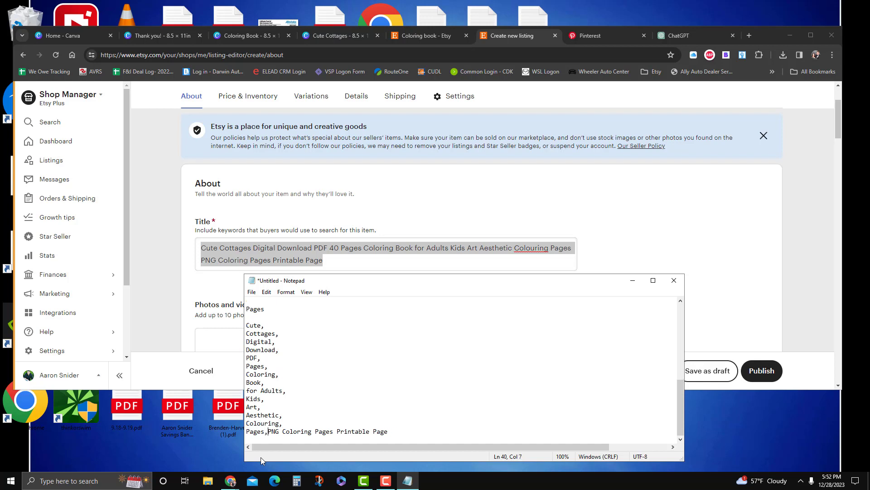
pyautogui.press('Return')
pyautogui.press('Right')
pyautogui.write(',')
pyautogui.press('Delete')
pyautogui.press('Return')
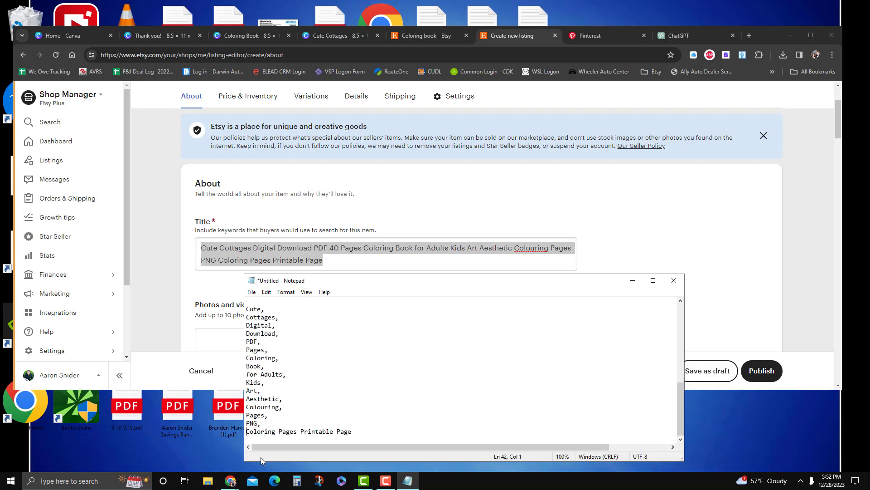
# Separate the "Coloring" and "Pages" that follow "PNG" onto their own comma-ended lines
pyautogui.press('Right')
pyautogui.write(',')
pyautogui.press('Delete')
pyautogui.press('Return')
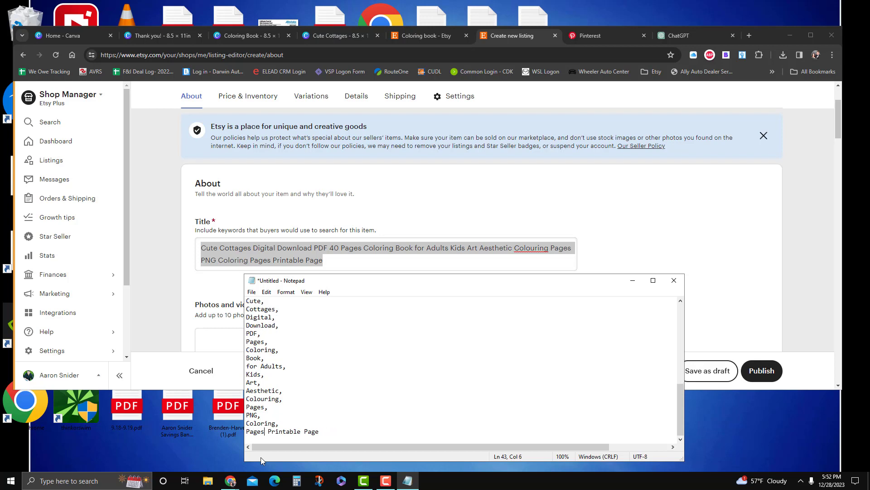
pyautogui.press('Right')
pyautogui.write(',')
pyautogui.press('Delete')
pyautogui.press('Return')
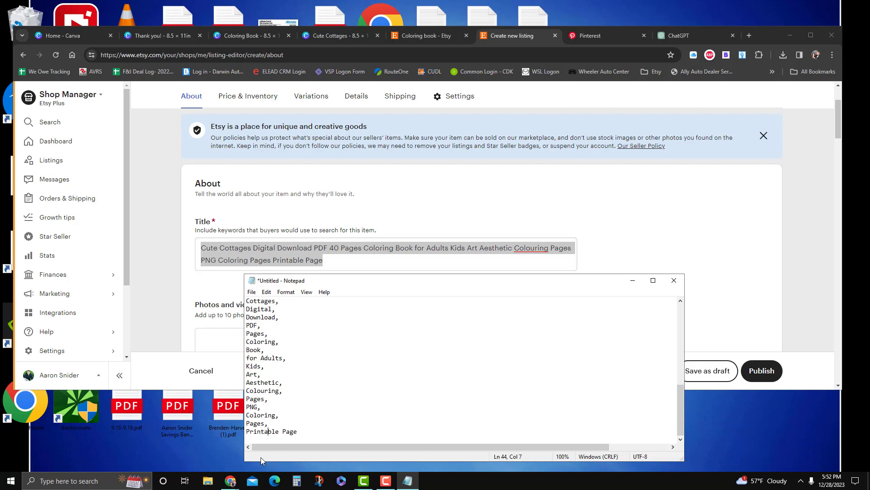
# Split "Printable Page" into "Printable" with a comma and "Page" on the last line
pyautogui.press('Right')
pyautogui.write(',')
pyautogui.press('Delete')
pyautogui.press('Return')
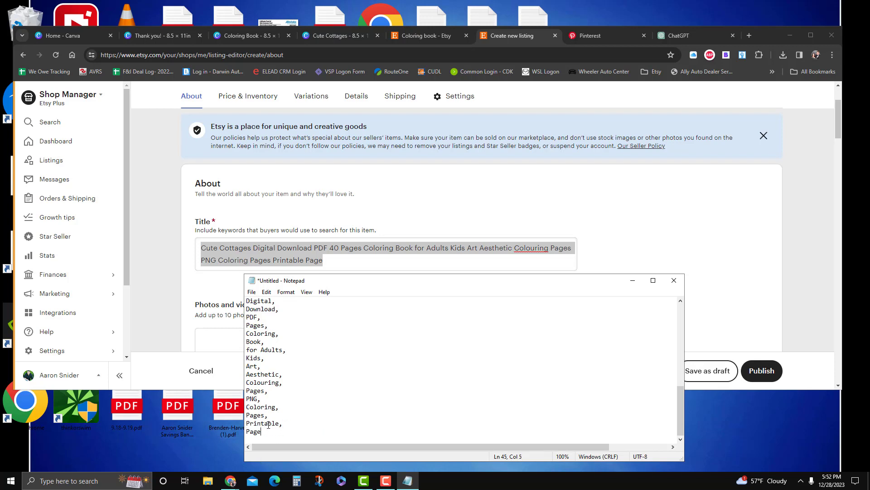
# Copy the comma-separated keyword lines from "Cute," through "Page" in Notepad
pyautogui.moveTo(268, 431); pyautogui.dragTo(245, 413)
pyautogui.rightClick(252, 415)
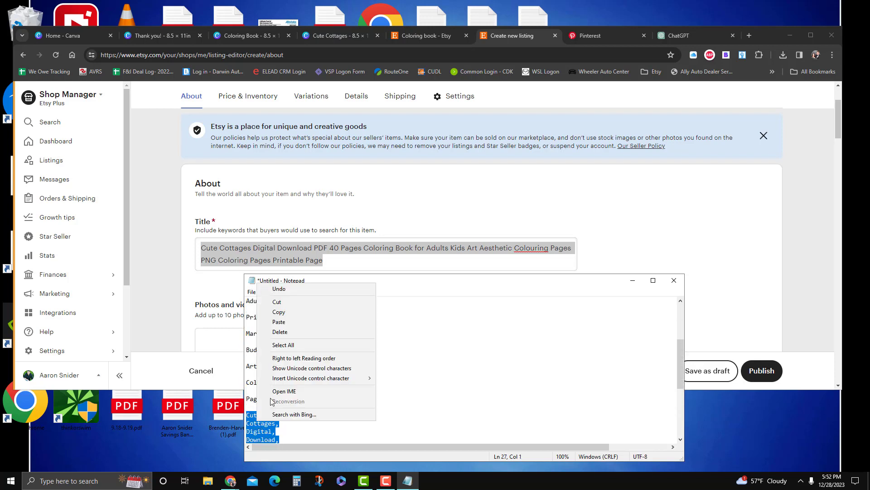
pyautogui.click(272, 314)
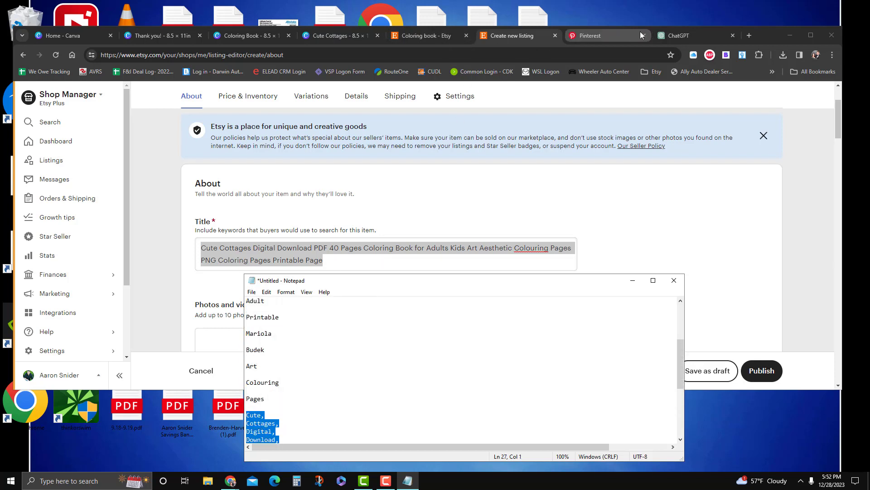
# Switch to ChatGPT, paste the keyword list after "Please use the keywords" and submit the prompt
pyautogui.click(680, 35)
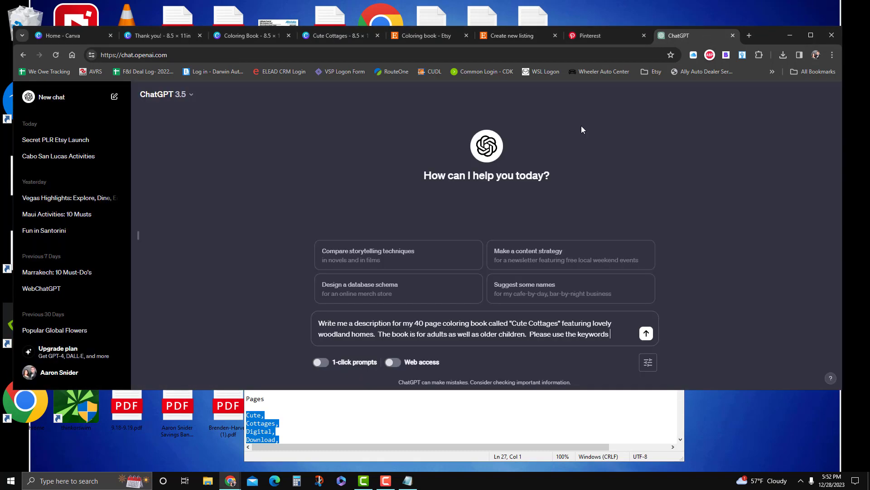
pyautogui.click(615, 337)
pyautogui.hotkey('ctrl', 'v')
pyautogui.press('Return')
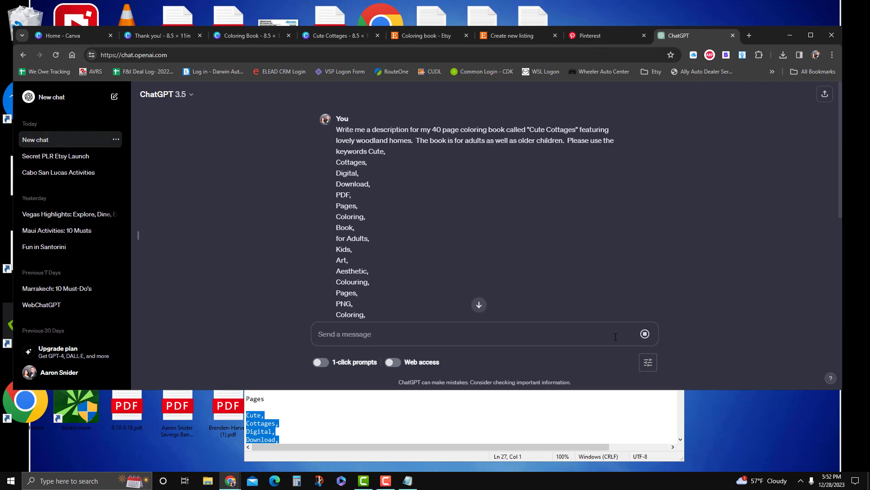
# Copy ChatGPT's full generated description, from "Welcome to the enchanting world" through "one coloring page at a time."
pyautogui.scroll(-9, 458, 224)
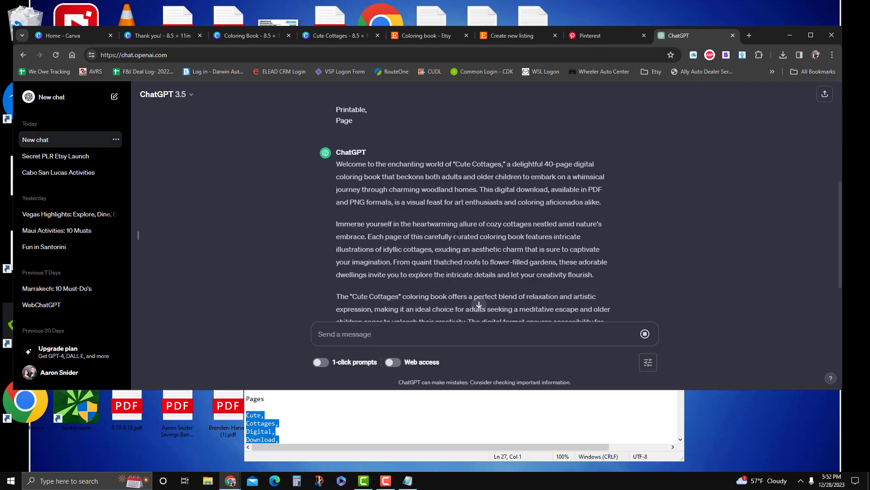
pyautogui.moveTo(336, 163); pyautogui.dragTo(484, 320)
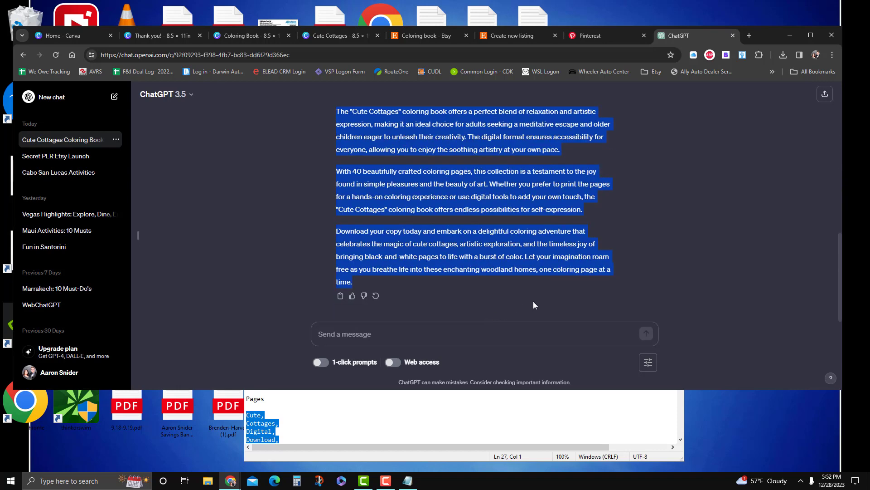
pyautogui.rightClick(484, 239)
pyautogui.click(504, 246)
pyautogui.scroll(4, 447, 272)
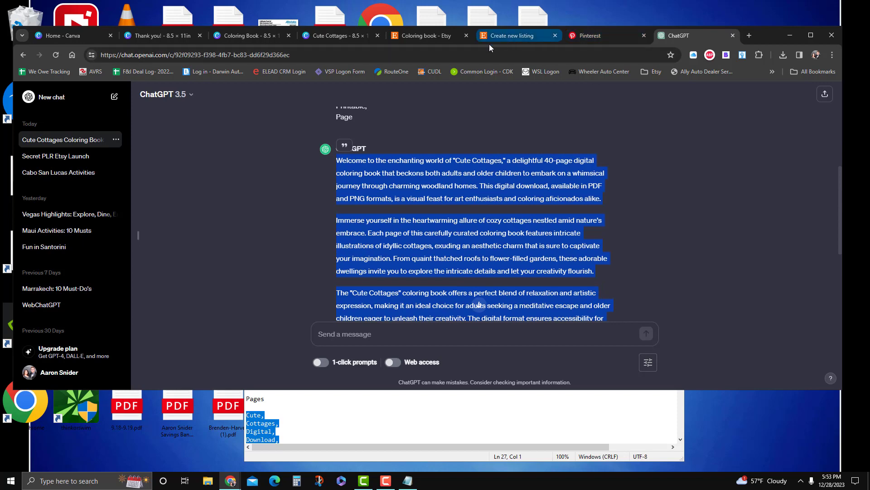
# Return to the Etsy listing draft and paste the copied text into its description
pyautogui.click(511, 37)
pyautogui.scroll(-5, 304, 252)
pyautogui.scroll(-8, 304, 251)
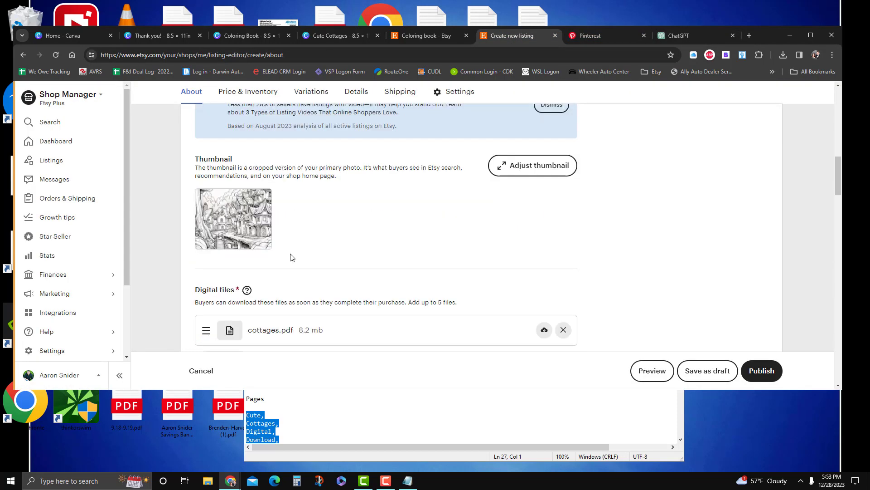
pyautogui.click(268, 292)
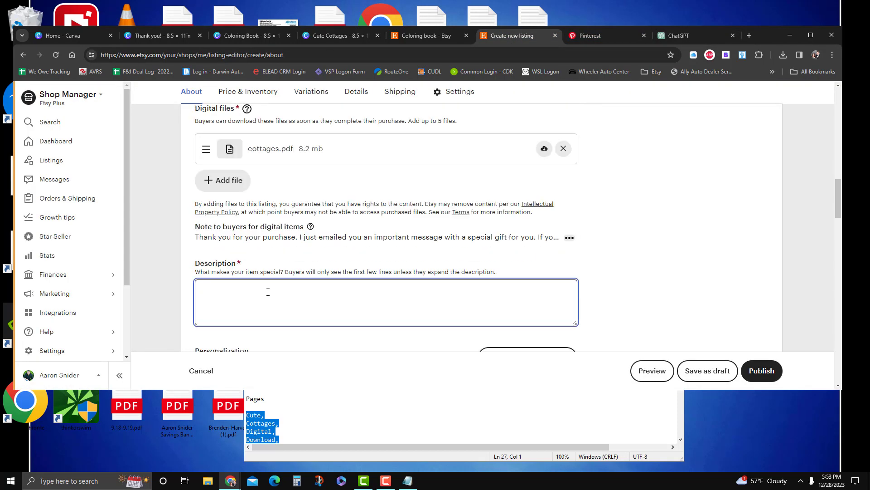
pyautogui.hotkey('ctrl', 'v')
# Shorten "PDF and PNG formats" to "PDF format" in the first paragraph of the description
pyautogui.scroll(8, 268, 292)
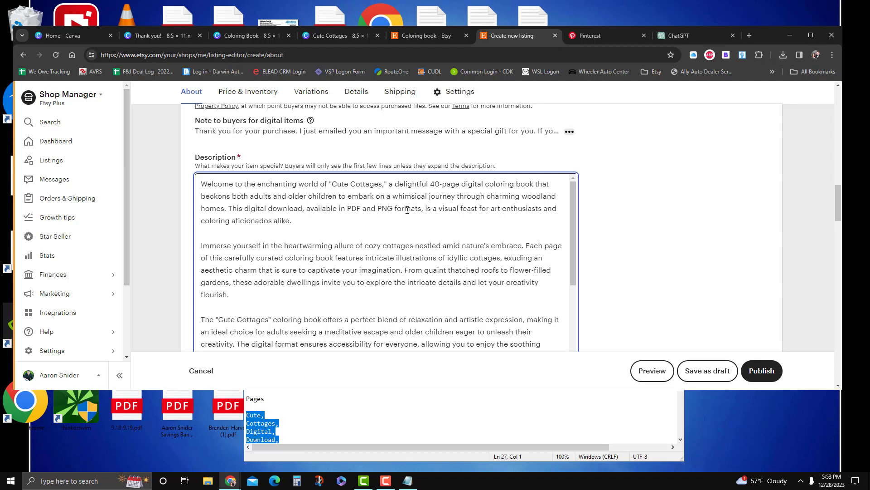
pyautogui.click(393, 210)
pyautogui.press('BackSpace')
pyautogui.press('BackSpace')
pyautogui.press('BackSpace')
pyautogui.press('BackSpace')
pyautogui.press('BackSpace')
pyautogui.press('BackSpace')
pyautogui.press('BackSpace')
pyautogui.press('BackSpace')
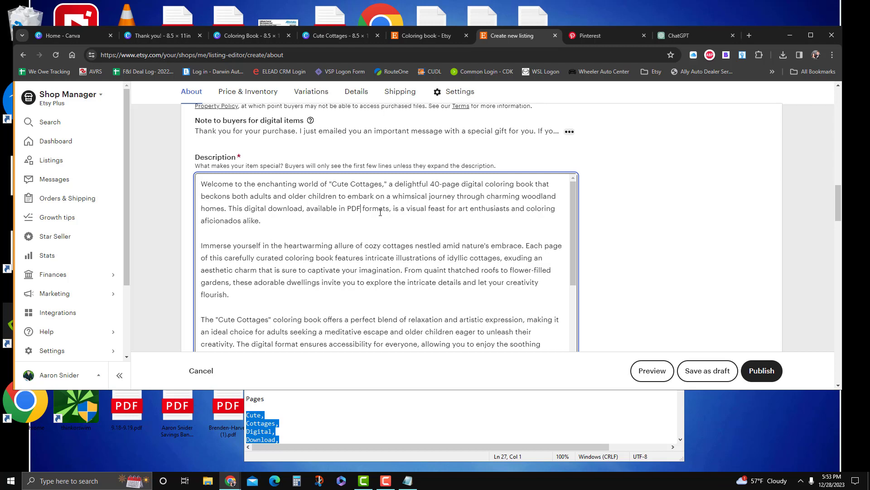
pyautogui.click(390, 208)
pyautogui.press('BackSpace')
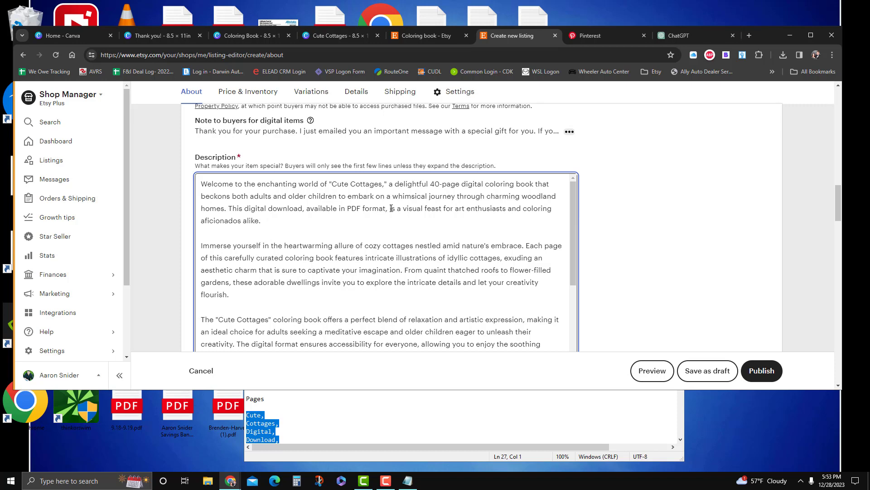
# Remove "PNG" from the listing title
pyautogui.scroll(10, 357, 204)
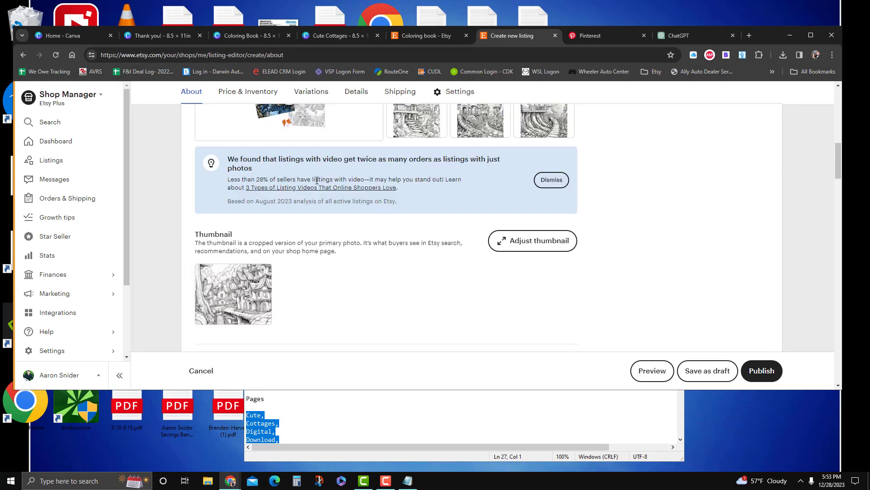
pyautogui.scroll(2, 354, 163)
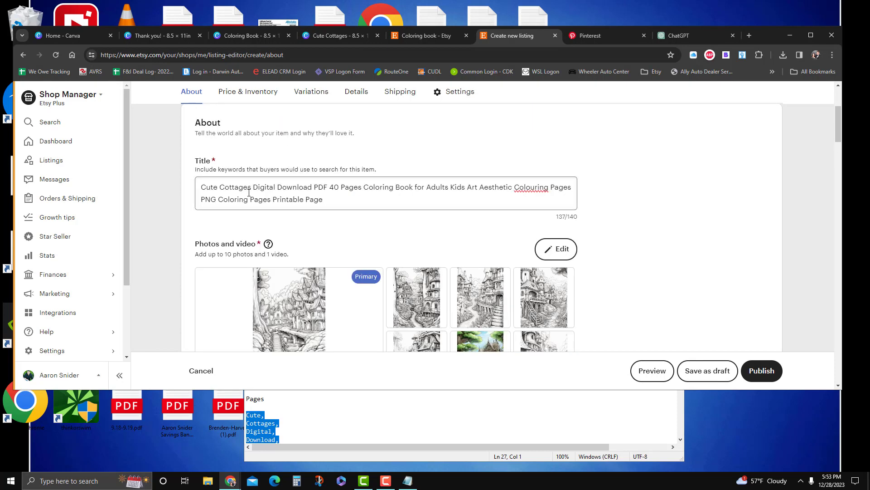
pyautogui.click(218, 200)
pyautogui.press('BackSpace')
pyautogui.press('BackSpace')
pyautogui.press('BackSpace')
pyautogui.press('BackSpace')
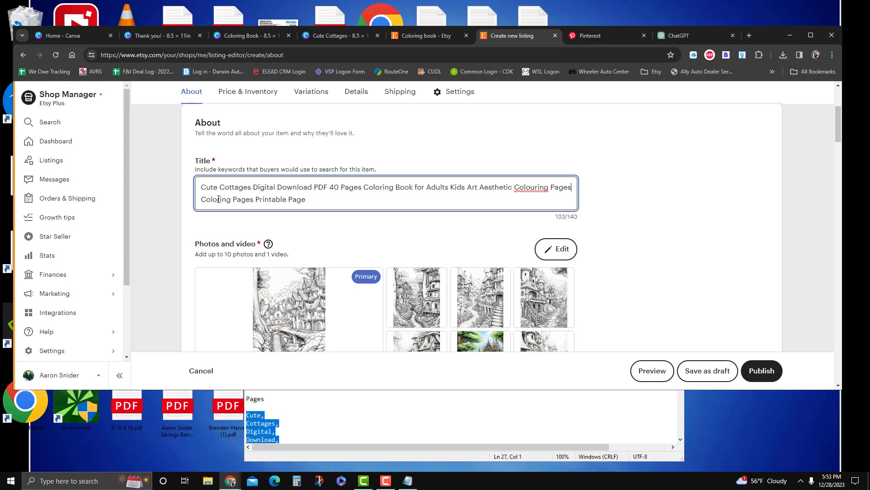
# Read through the description and delete the surplus blank lines after its last paragraph
pyautogui.scroll(-10, 383, 247)
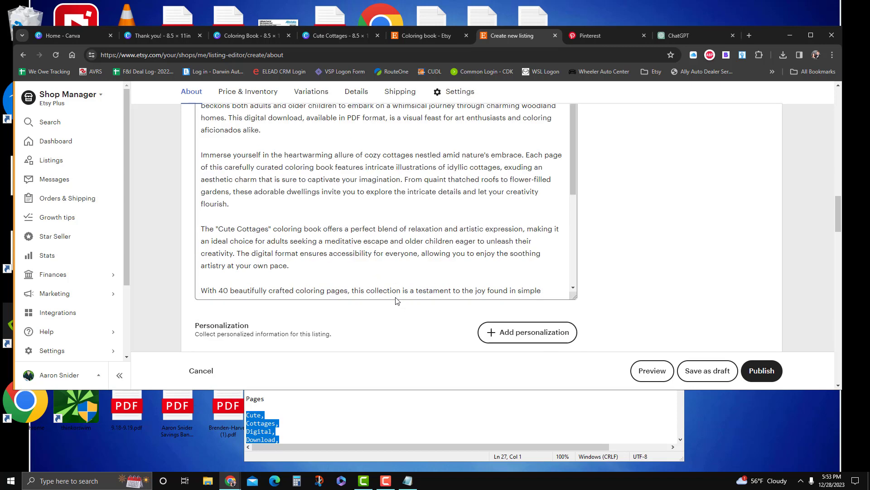
pyautogui.scroll(1, 293, 219)
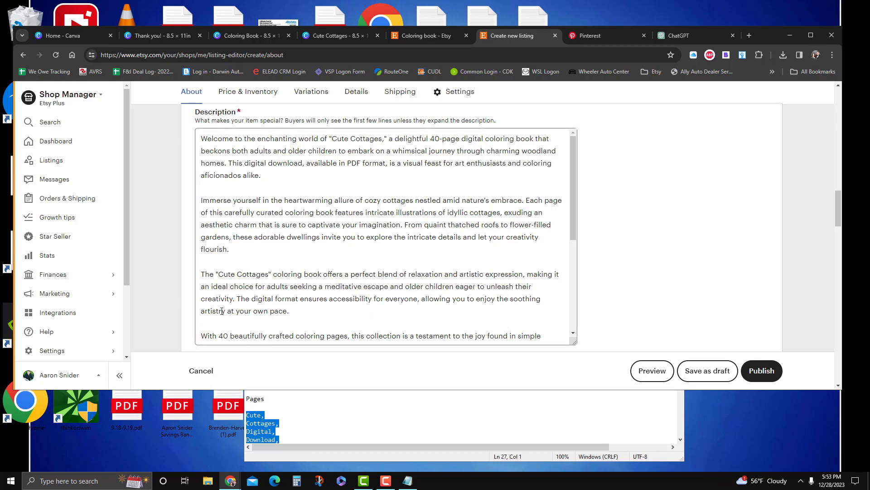
pyautogui.scroll(-2, 360, 299)
pyautogui.scroll(-1, 360, 300)
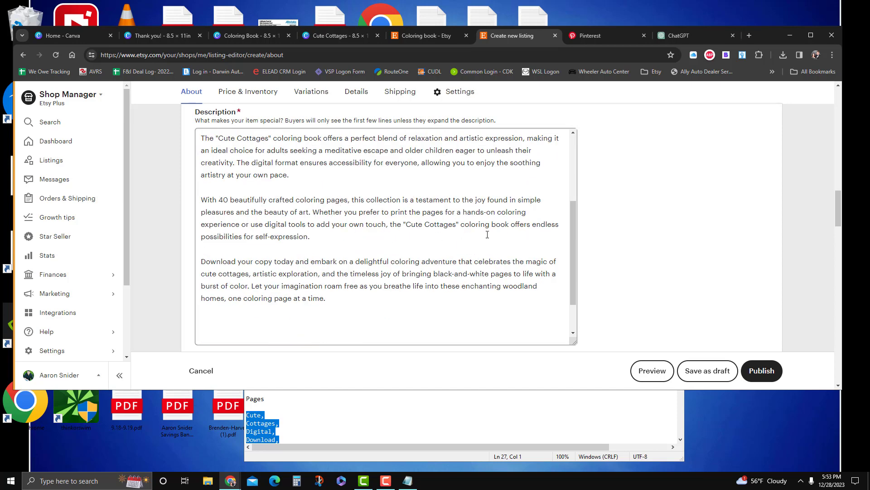
pyautogui.scroll(-1, 427, 302)
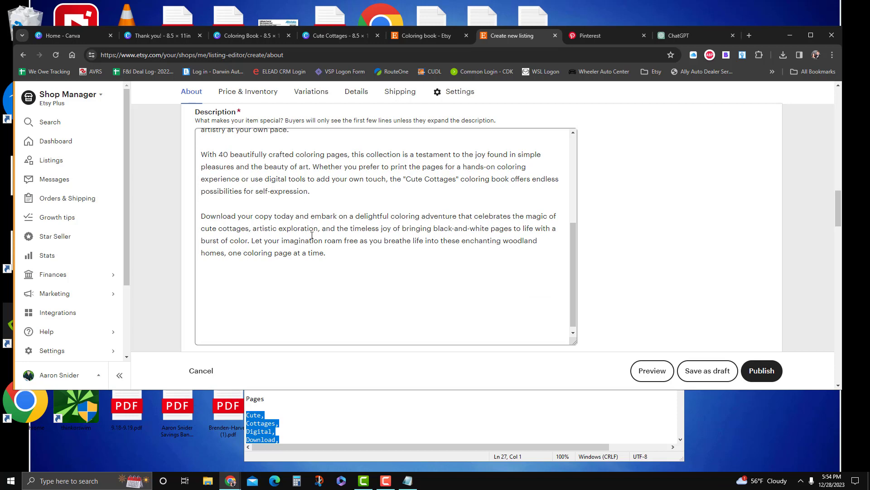
pyautogui.scroll(-1, 393, 265)
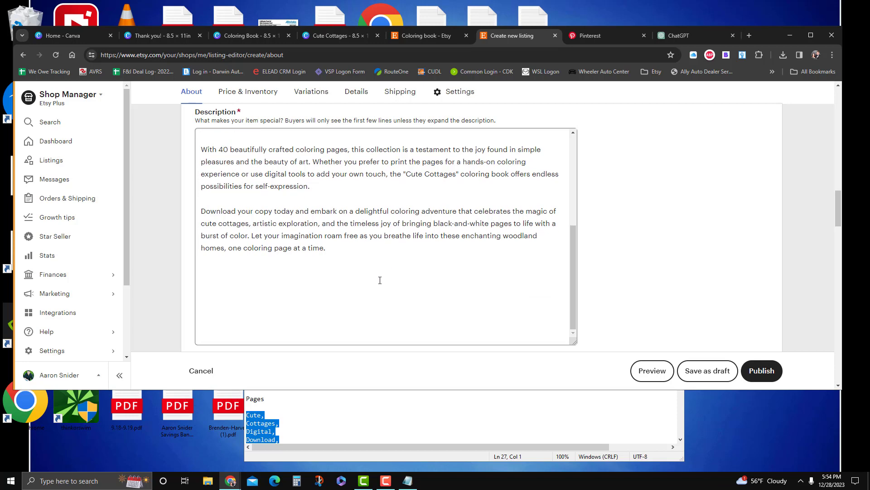
pyautogui.click(297, 321)
pyautogui.press('BackSpace')
pyautogui.press('BackSpace')
pyautogui.press('BackSpace')
pyautogui.press('BackSpace')
pyautogui.press('BackSpace')
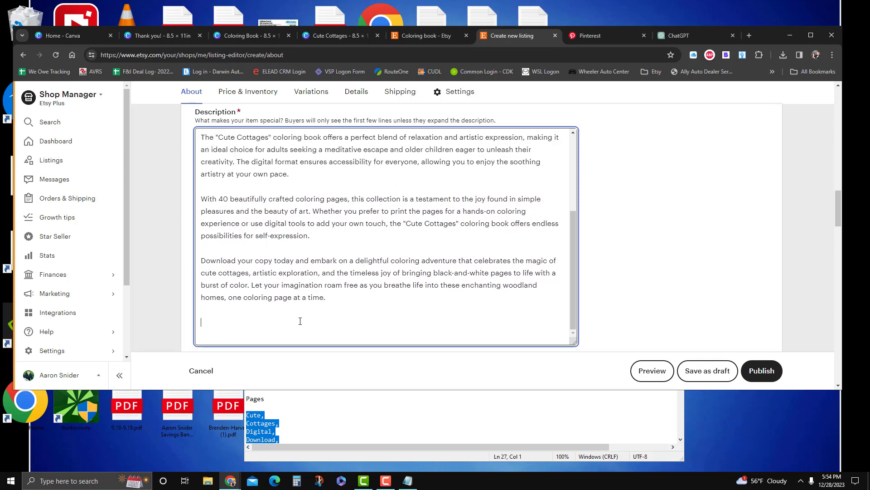
pyautogui.press('BackSpace')
pyautogui.rightClick(296, 329)
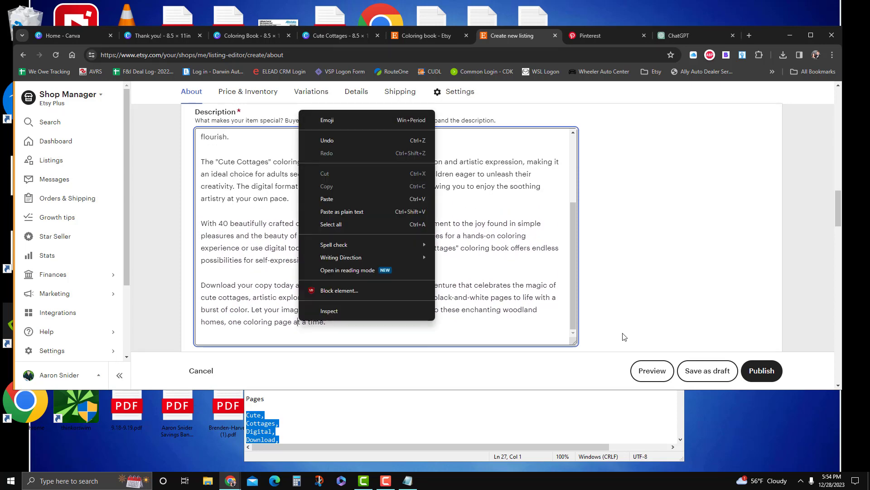
pyautogui.click(694, 274)
# Set the listing's price to $3.99
pyautogui.scroll(-5, 689, 273)
pyautogui.scroll(-2, 684, 272)
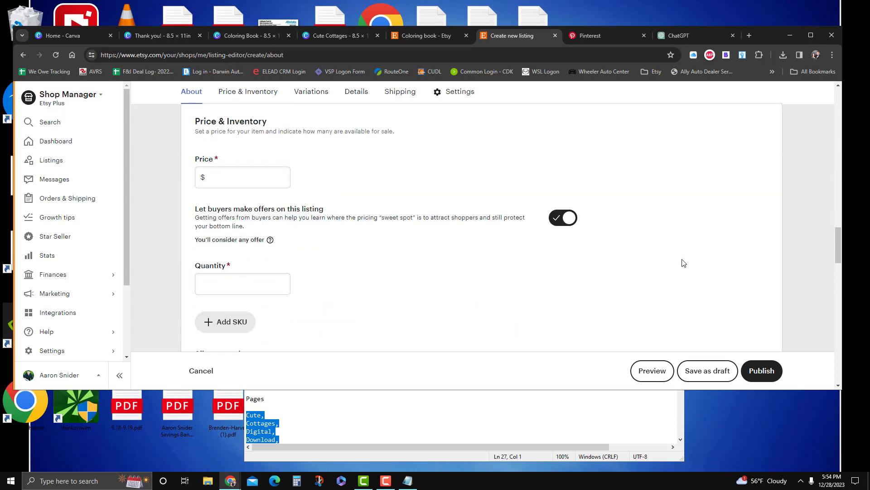
pyautogui.click(235, 180)
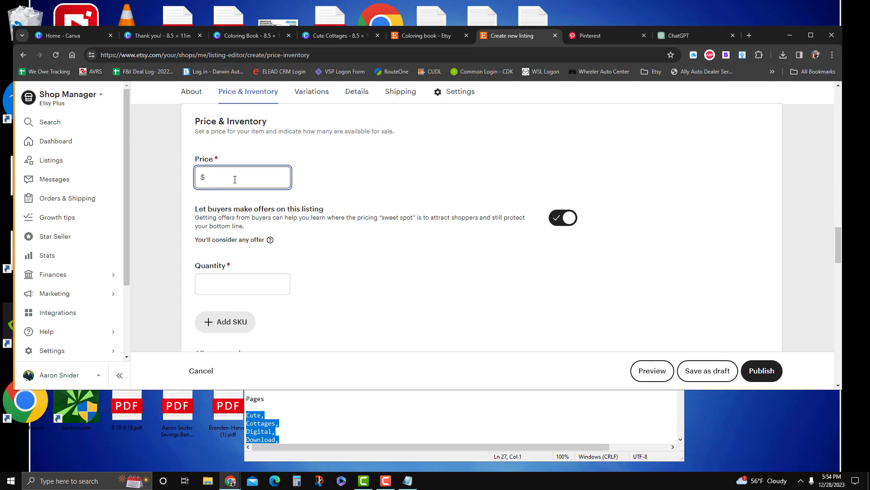
pyautogui.write('2.99')
pyautogui.press('BackSpace')
pyautogui.write('3.99')
# Copy the selected keyword list in Notepad again and paste it into the listing's tags
pyautogui.scroll(-4, 280, 230)
pyautogui.scroll(-8, 280, 230)
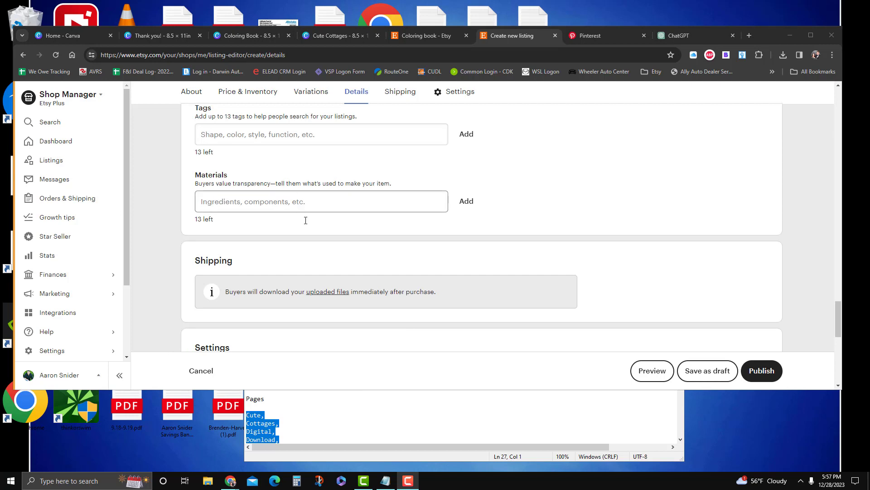
pyautogui.scroll(3, 302, 227)
pyautogui.click(287, 270)
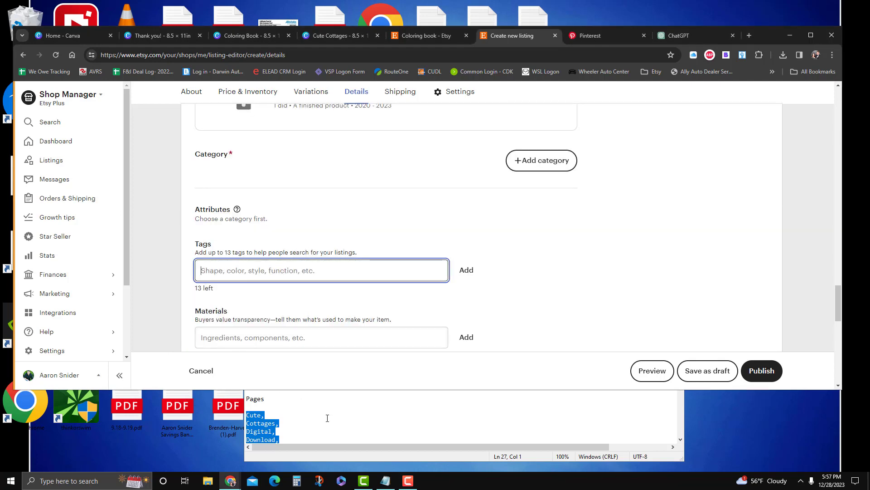
pyautogui.rightClick(263, 428)
pyautogui.click(292, 325)
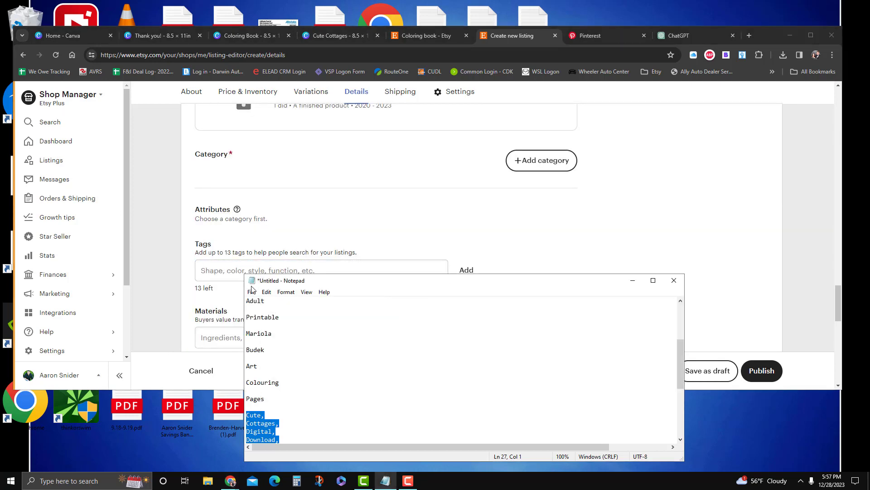
pyautogui.click(222, 284)
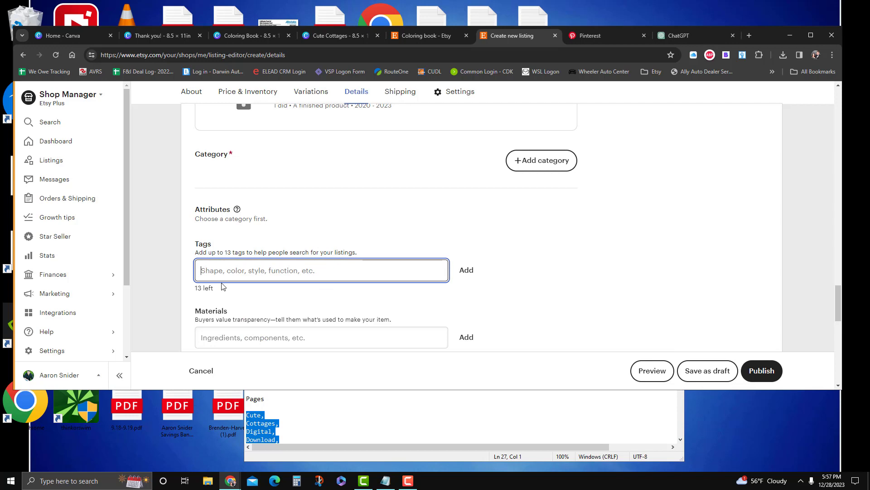
pyautogui.hotkey('ctrl', 'v')
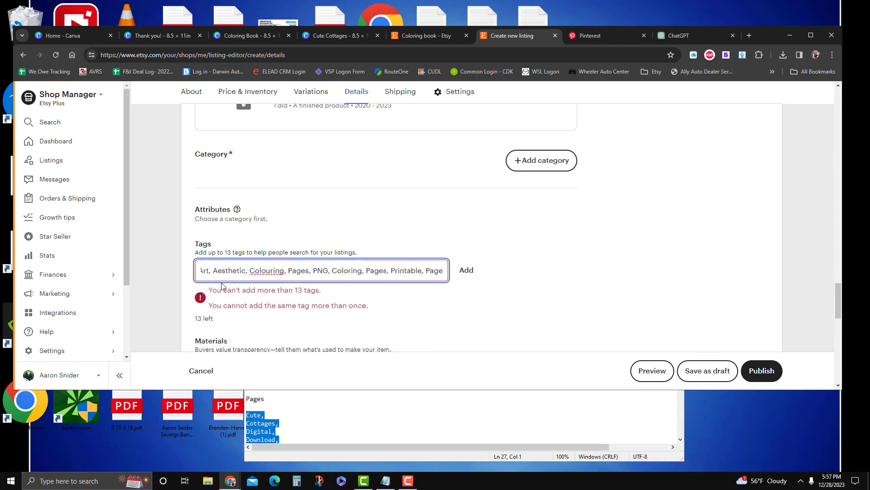
# Remove "Pages, Printable, Page" from the end of the tag list so that it ends with "Coloring"
pyautogui.press('Left')
pyautogui.press('Left')
pyautogui.press('Left')
pyautogui.press('Left')
pyautogui.press('Left')
pyautogui.press('Left')
pyautogui.press('Left')
pyautogui.press('Left')
pyautogui.press('Left')
pyautogui.press('Left')
pyautogui.press('Left')
pyautogui.press('Left')
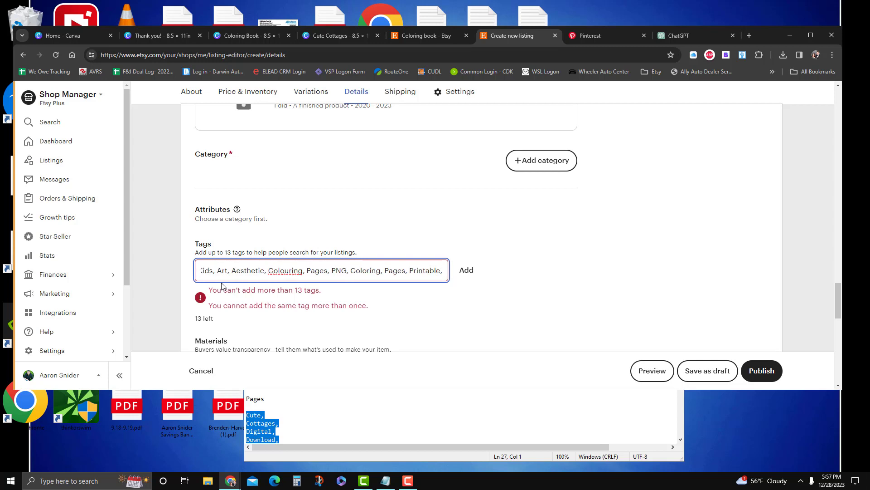
pyautogui.press('Left')
pyautogui.press('Left')
pyautogui.press('Left')
pyautogui.press('Left')
pyautogui.press('Left')
pyautogui.press('Left')
pyautogui.press('Left')
pyautogui.press('Left')
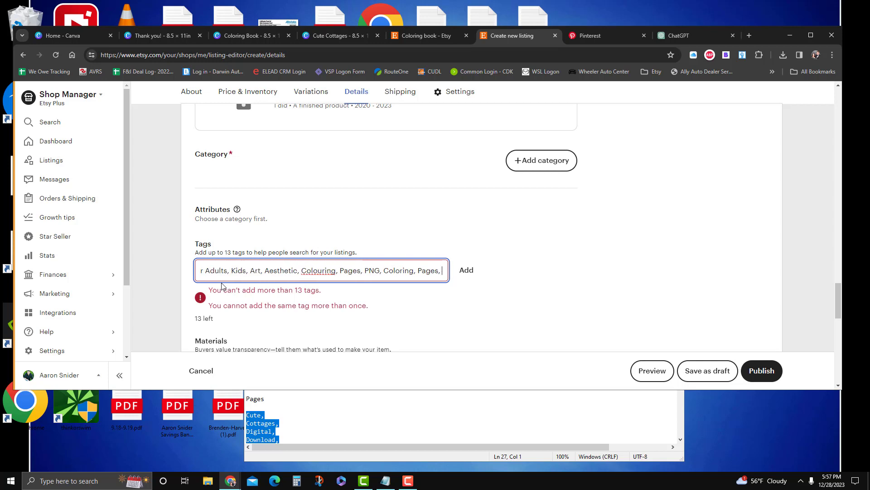
pyautogui.press('Left')
pyautogui.press('Left')
pyautogui.press('Left')
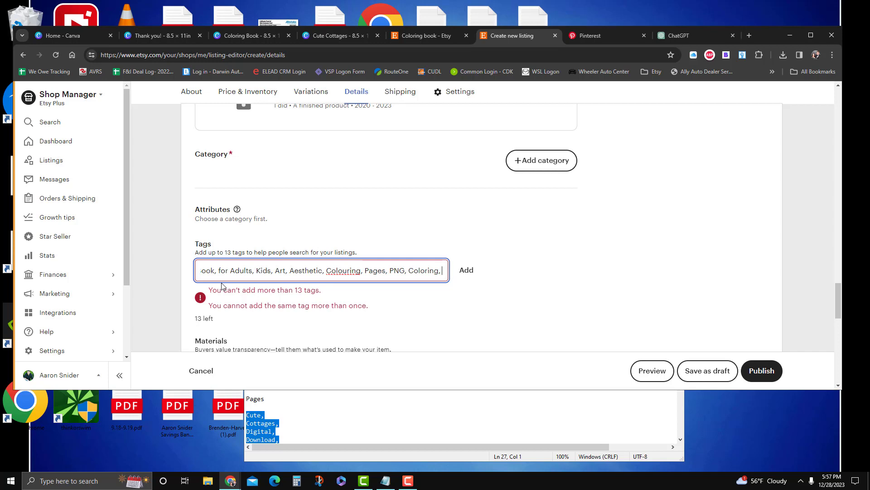
pyautogui.press('BackSpace')
pyautogui.press('BackSpace')
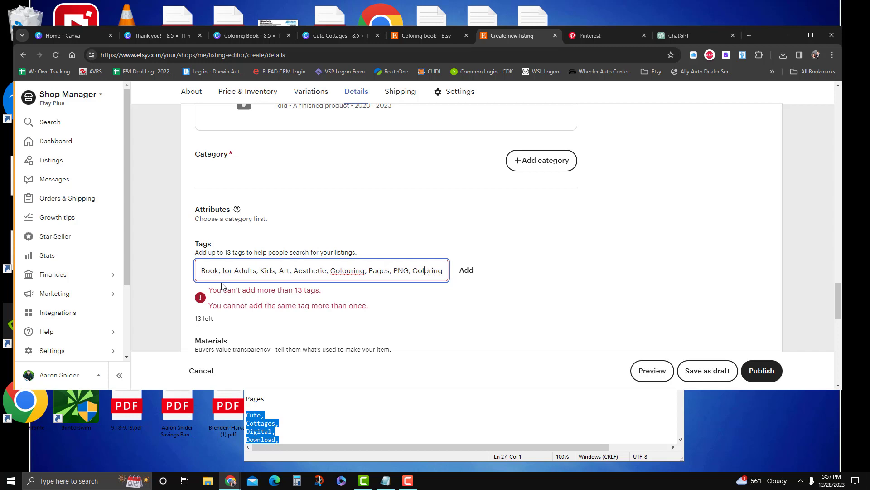
# Remove "PNG" from between "Pages" and "Coloring" in the tag list
pyautogui.press('Left')
pyautogui.press('Left')
pyautogui.press('Right')
pyautogui.press('Right')
pyautogui.press('BackSpace')
pyautogui.press('BackSpace')
pyautogui.press('BackSpace')
pyautogui.press('BackSpace')
pyautogui.press('BackSpace')
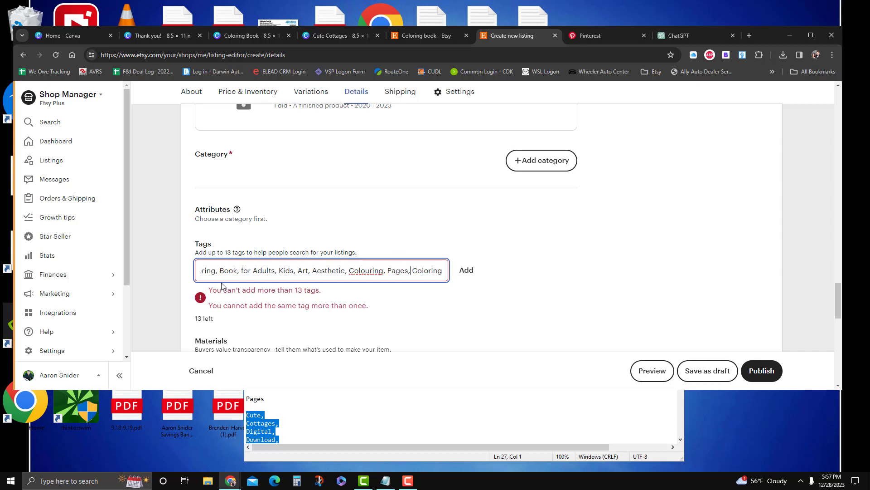
# Combine "Cute" and "Cottages" into the single tag "Cute Cottages" at the start of the tag list
pyautogui.press('Left')
pyautogui.press('Left')
pyautogui.press('Left')
pyautogui.press('Left')
pyautogui.press('Left')
pyautogui.press('Left')
pyautogui.press('Left')
pyautogui.press('Left')
pyautogui.press('Left')
pyautogui.press('Left')
pyautogui.press('Left')
pyautogui.press('Left')
pyautogui.press('Left')
pyautogui.press('Left')
pyautogui.press('Left')
pyautogui.press('Left')
pyautogui.press('Left')
pyautogui.press('Left')
pyautogui.press('Left')
pyautogui.press('Left')
pyautogui.press('Left')
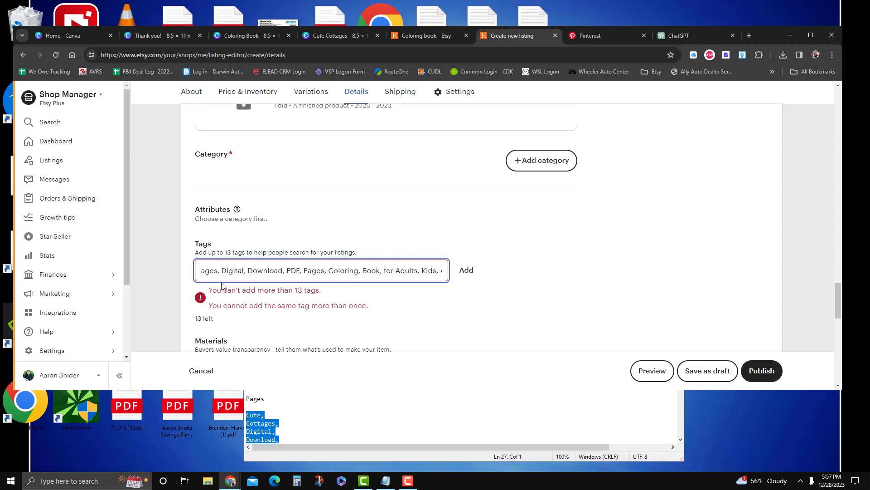
pyautogui.press('Left')
pyautogui.press('Left')
pyautogui.press('Left')
pyautogui.press('Left')
pyautogui.press('Left')
pyautogui.press('Left')
pyautogui.press('Left')
pyautogui.press('Left')
pyautogui.press('Left')
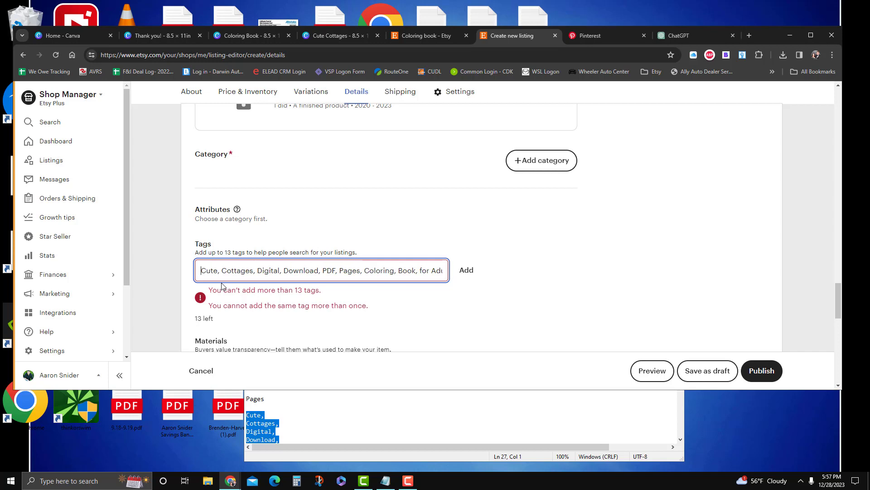
pyautogui.press('BackSpace')
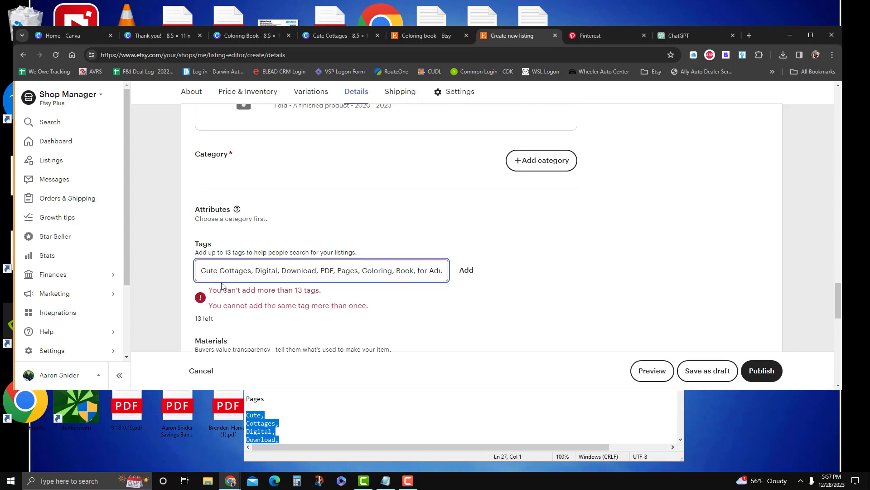
# Combine "Digital" and "Download" into the single tag "Digital Download"
pyautogui.press('Right')
pyautogui.press('Right')
pyautogui.press('Delete')
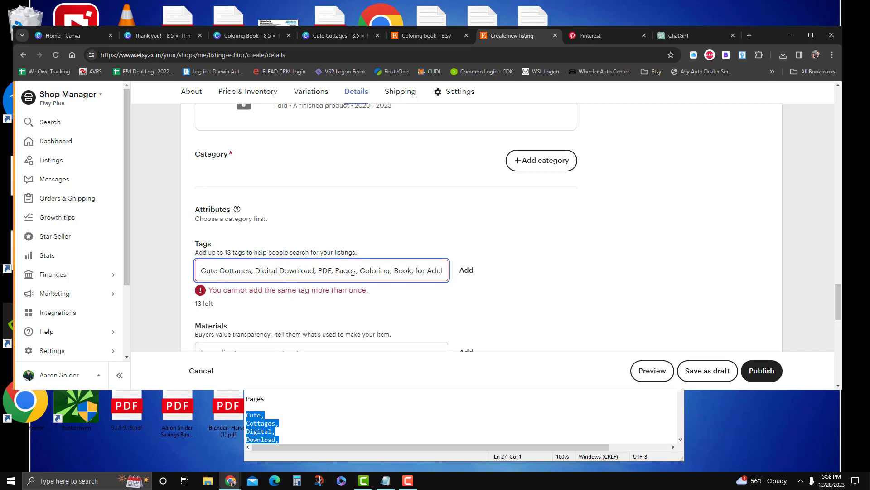
# Remove "Pages" from between "PDF" and "Coloring" in the tag list
pyautogui.click(389, 271)
pyautogui.press('BackSpace')
pyautogui.press('BackSpace')
pyautogui.press('BackSpace')
pyautogui.press('BackSpace')
pyautogui.press('BackSpace')
pyautogui.press('BackSpace')
pyautogui.press('BackSpace')
pyautogui.press('BackSpace')
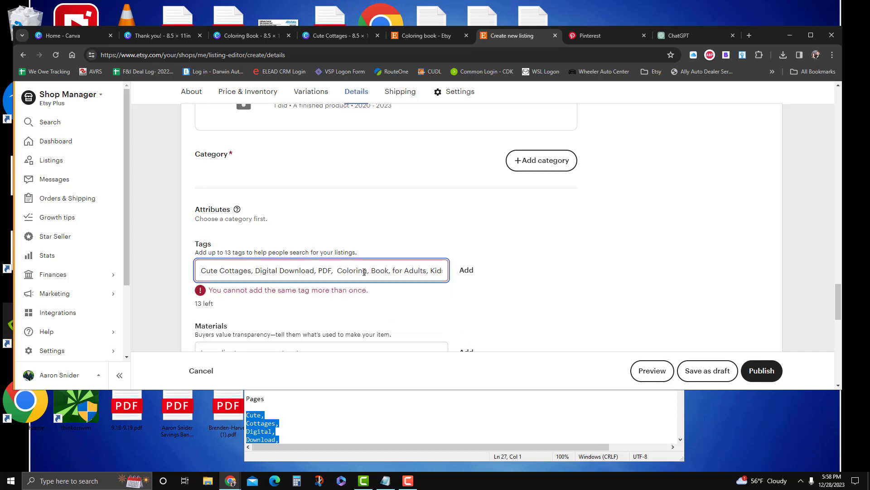
# Tidy the comma after "PDF", remove the trailing "Coloring" from the tag list, and add the listed tags to the listing
pyautogui.write(',')
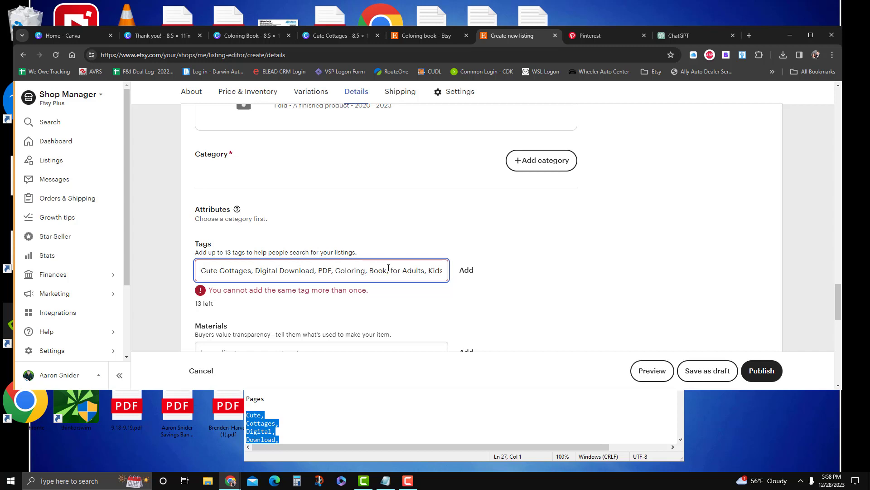
pyautogui.click(403, 271)
pyautogui.press('Right')
pyautogui.press('Right')
pyautogui.press('Right')
pyautogui.press('Right')
pyautogui.press('Right')
pyautogui.press('Right')
pyautogui.press('Right')
pyautogui.press('Right')
pyautogui.press('Right')
pyautogui.press('Right')
pyautogui.press('Right')
pyautogui.press('Right')
pyautogui.press('Right')
pyautogui.press('Right')
pyautogui.press('Right')
pyautogui.press('Right')
pyautogui.press('Right')
pyautogui.press('Right')
pyautogui.press('Right')
pyautogui.press('Right')
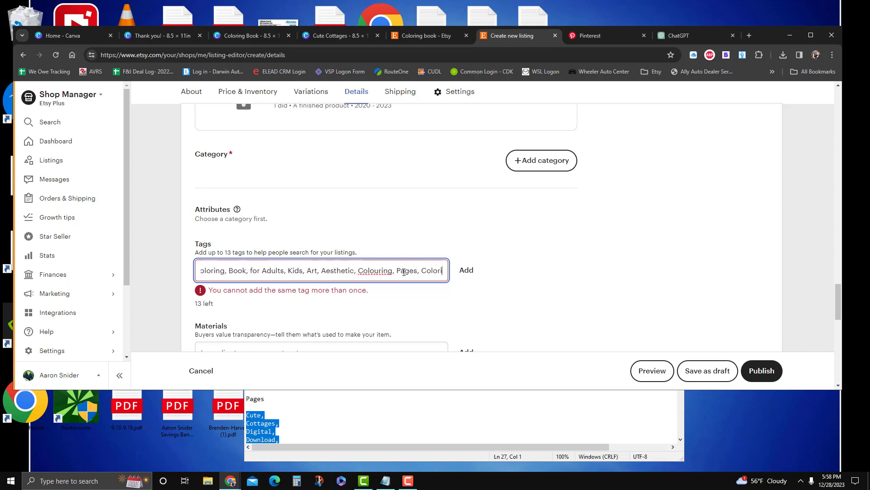
pyautogui.press('Right')
pyautogui.press('Right')
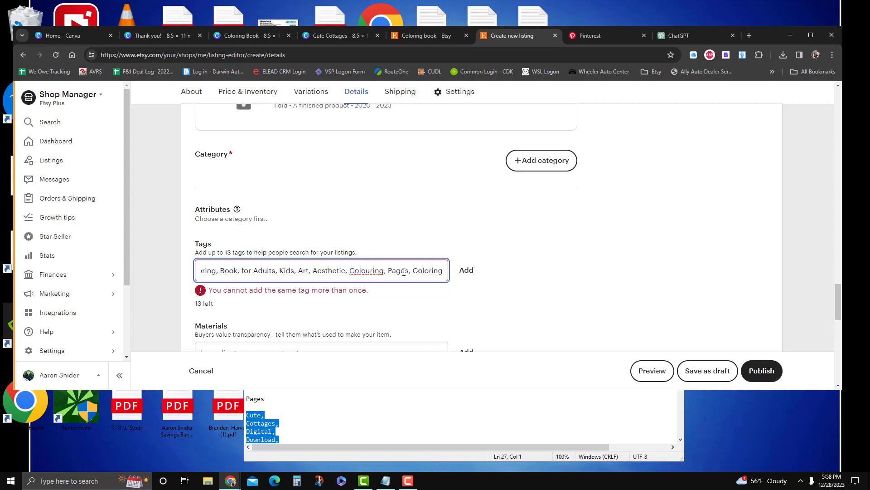
pyautogui.press('BackSpace')
pyautogui.press('BackSpace')
pyautogui.press('BackSpace')
pyautogui.press('BackSpace')
pyautogui.press('BackSpace')
pyautogui.press('BackSpace')
pyautogui.press('BackSpace')
pyautogui.press('BackSpace')
pyautogui.press('BackSpace')
pyautogui.press('BackSpace')
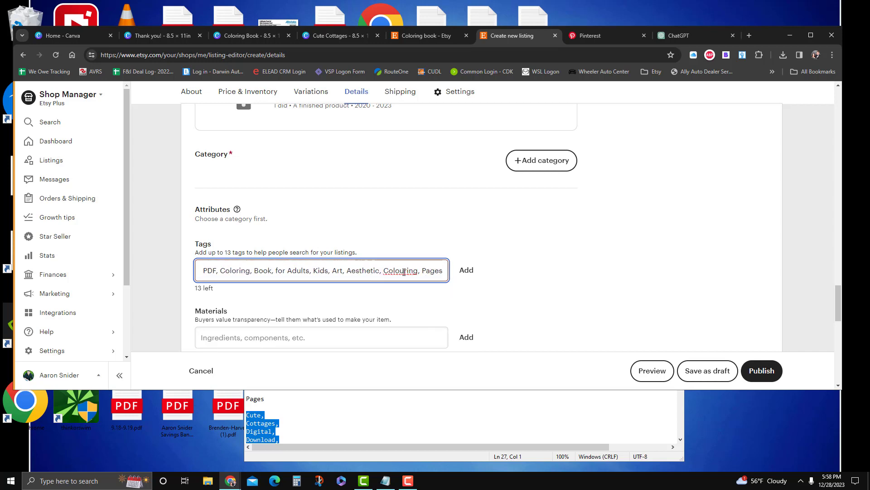
pyautogui.click(466, 270)
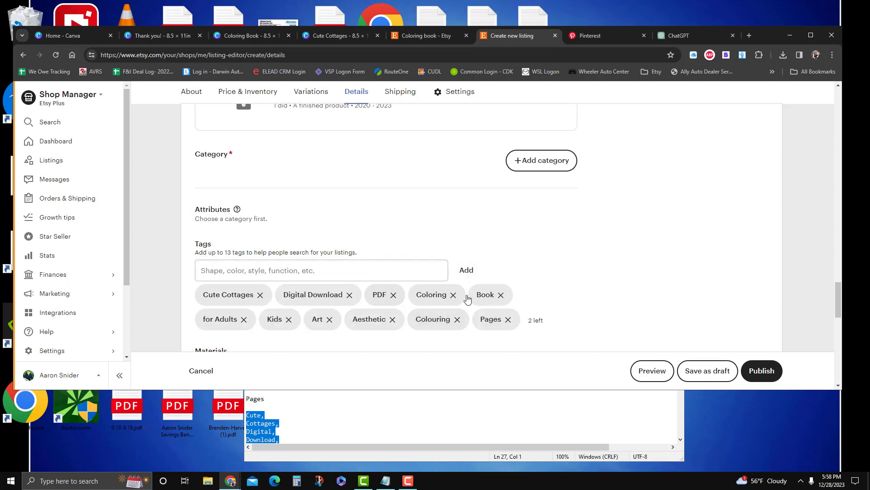
# Add the two tags "Coloring Book" and "Color" to the listing
pyautogui.click(343, 275)
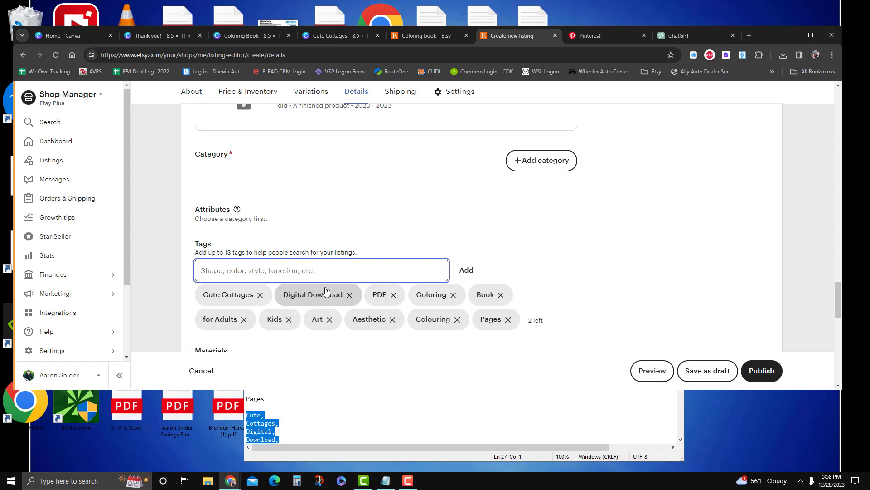
pyautogui.write('Coloring ')
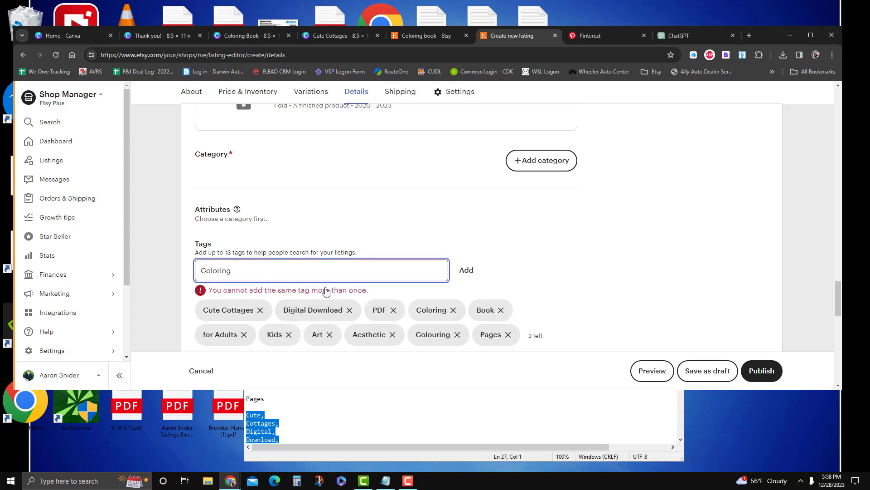
pyautogui.write('Book')
pyautogui.press('Return')
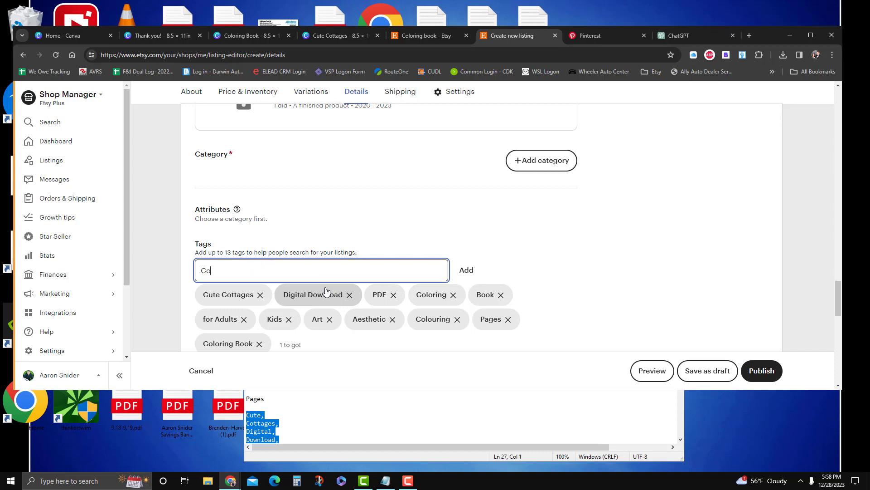
pyautogui.press('Return')
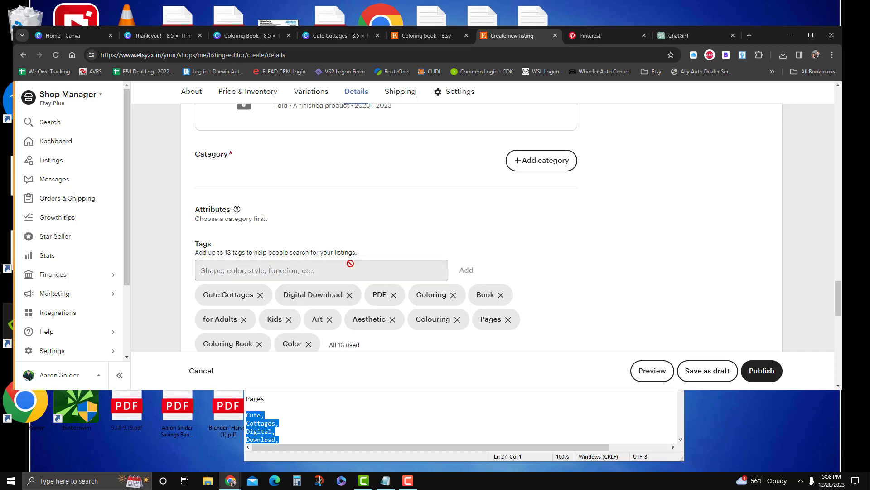
# Set the listing's quantity to 10 and try to publish it
pyautogui.scroll(-10, 356, 268)
pyautogui.scroll(-3, 375, 261)
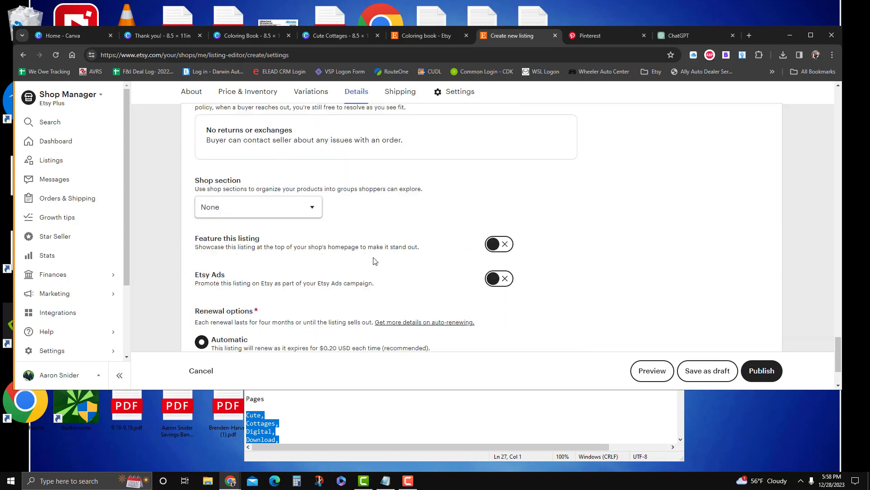
pyautogui.scroll(4, 380, 254)
pyautogui.scroll(15, 300, 239)
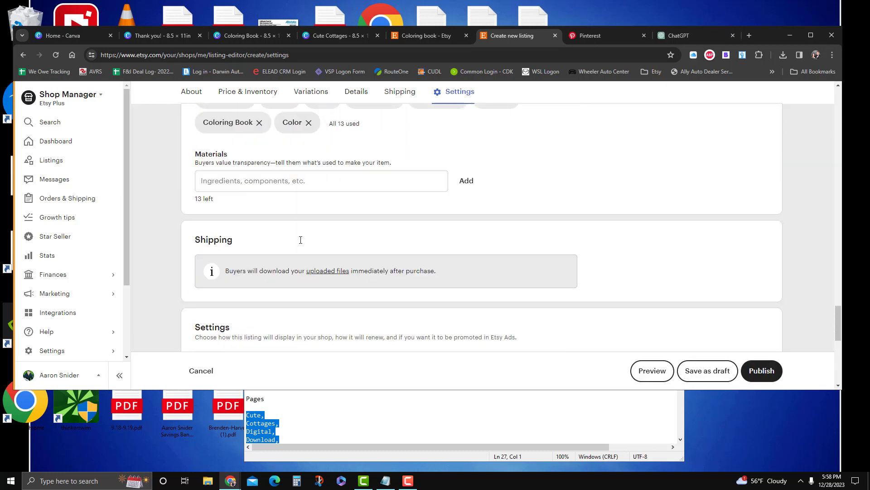
pyautogui.scroll(3, 316, 219)
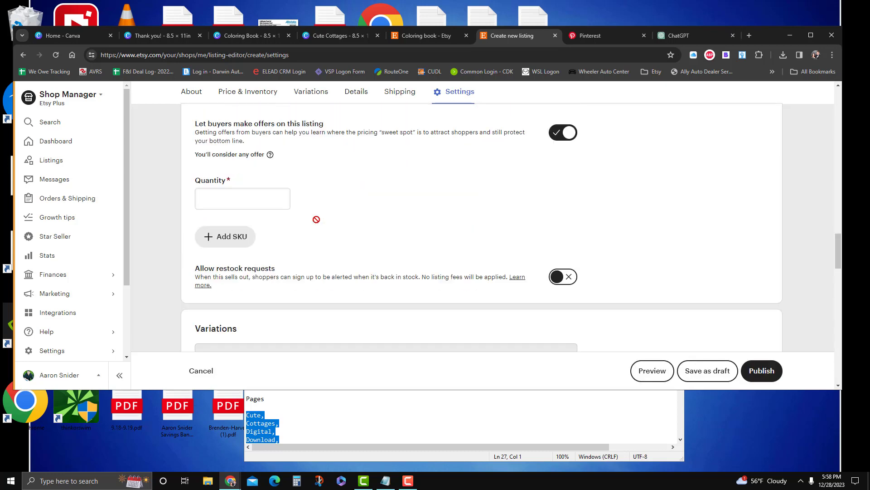
pyautogui.click(253, 291)
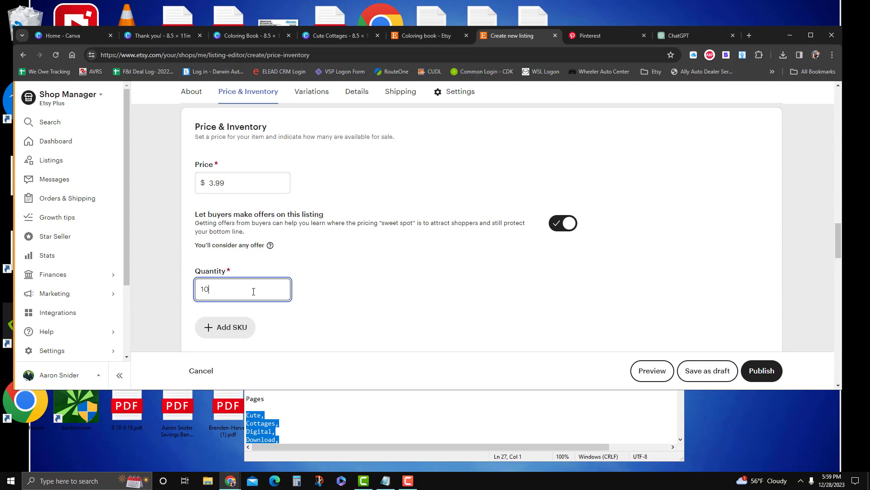
pyautogui.click(771, 370)
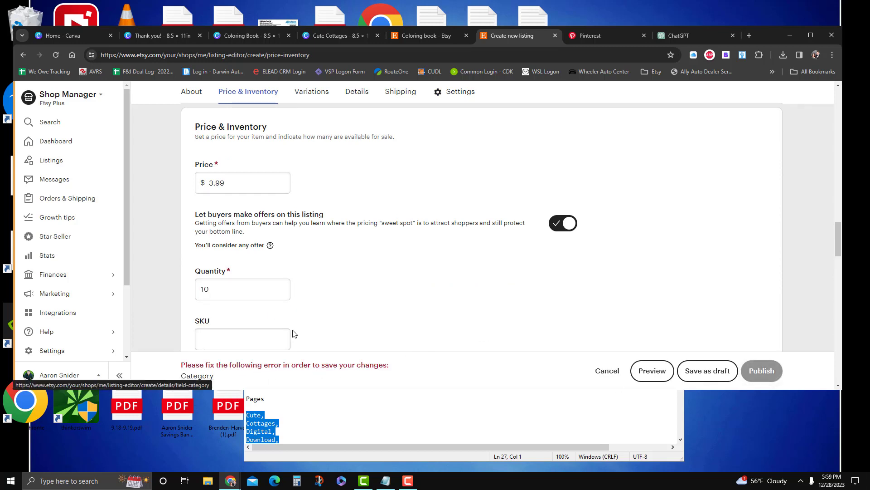
# Search the categories for "coloring" and set the listing's category to Digital under Art & Collectibles, Drawing & Illustration
pyautogui.scroll(3, 302, 322)
pyautogui.scroll(12, 637, 222)
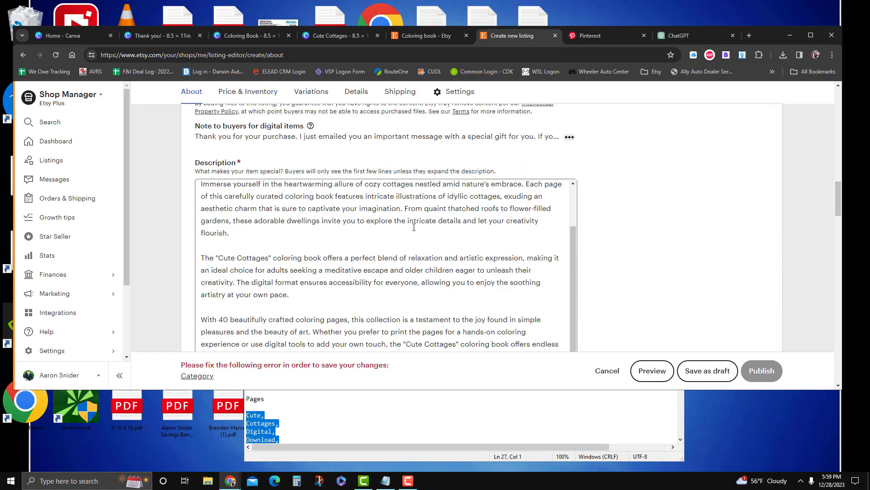
pyautogui.scroll(5, 417, 260)
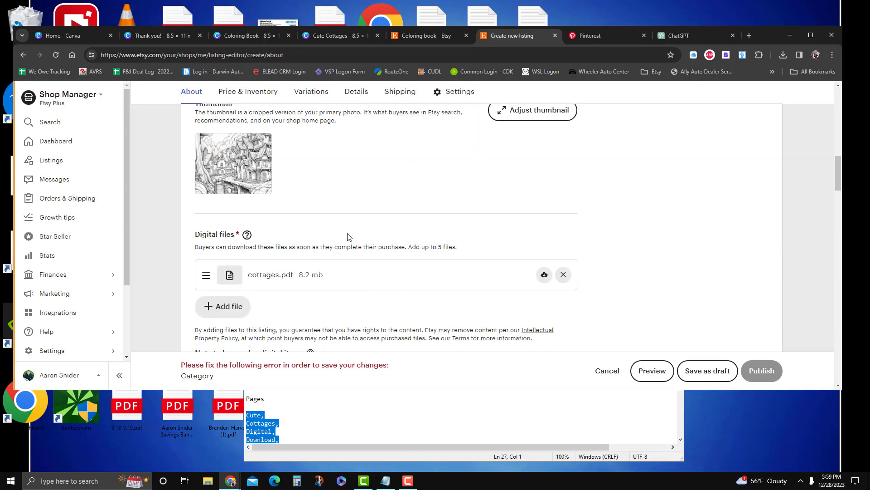
pyautogui.scroll(4, 318, 285)
pyautogui.scroll(-14, 383, 315)
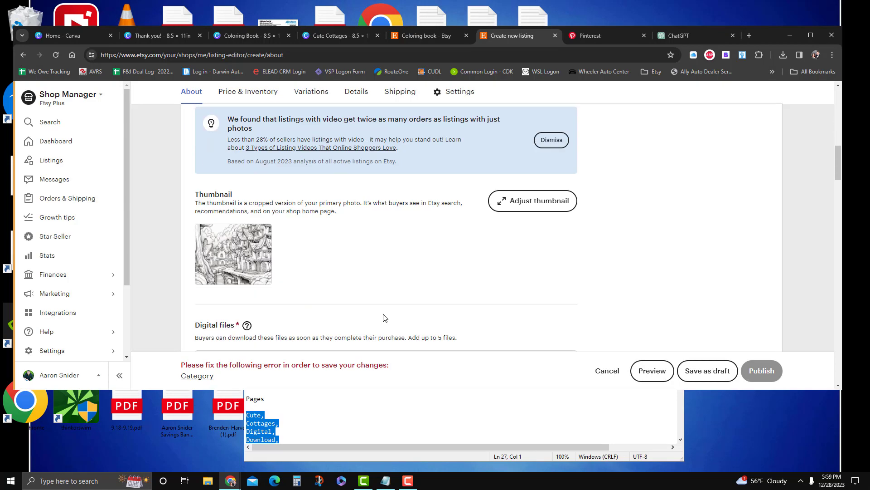
pyautogui.scroll(-10, 652, 290)
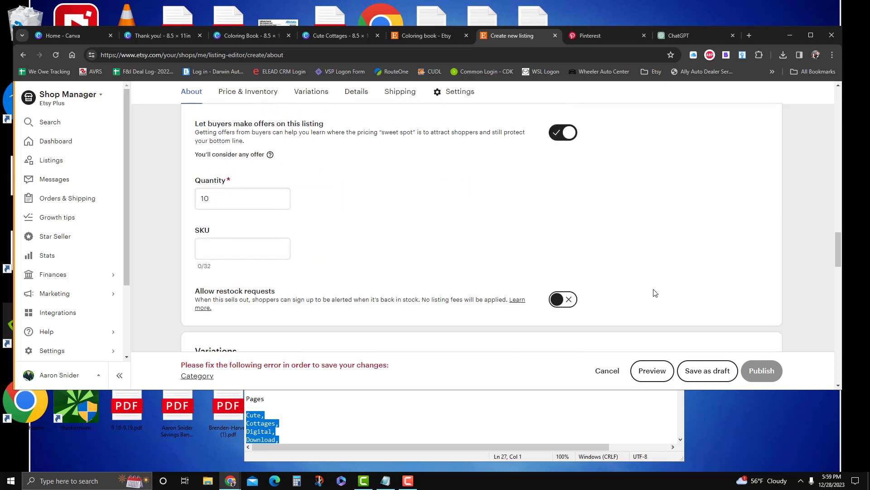
pyautogui.scroll(-3, 651, 291)
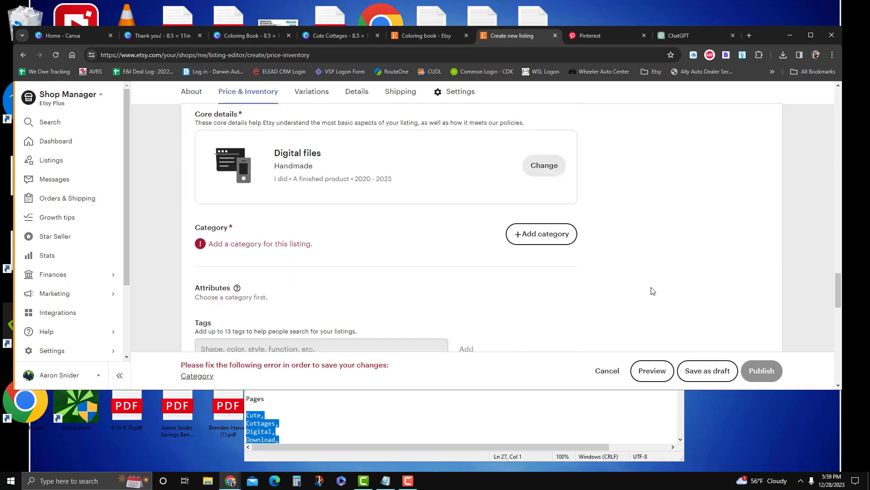
pyautogui.click(537, 234)
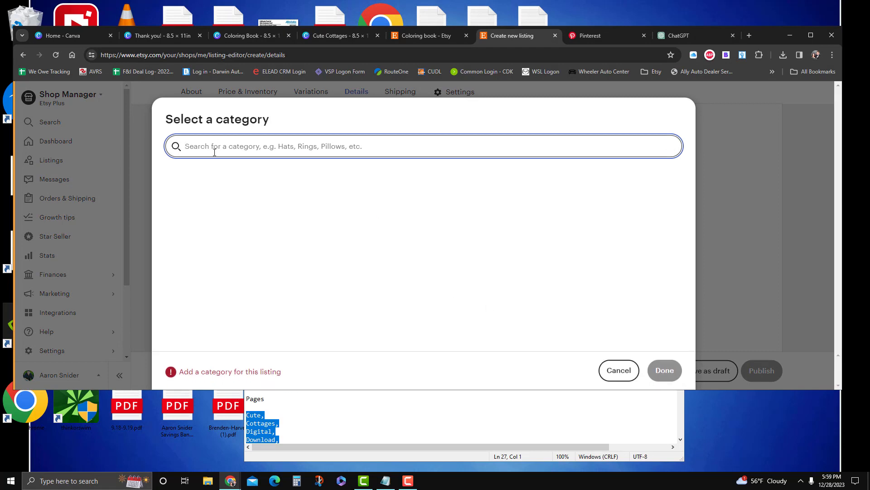
pyautogui.write('colorin')
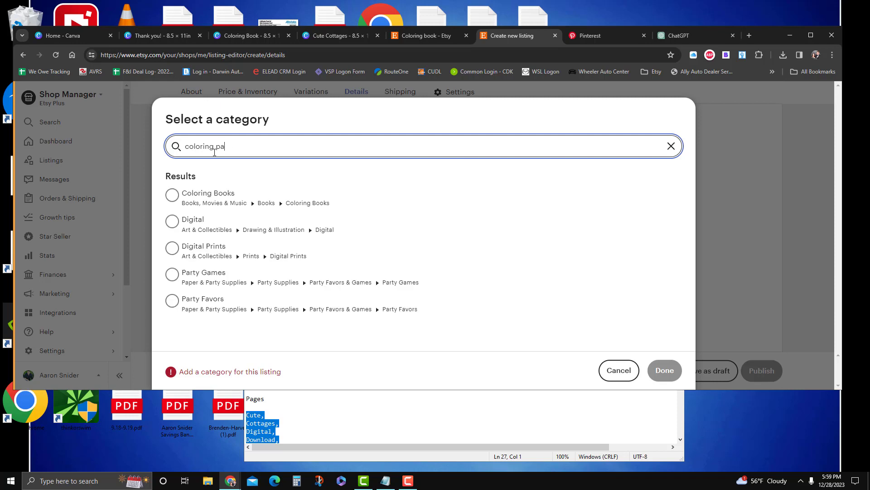
pyautogui.write('g pa')
pyautogui.press('BackSpace')
pyautogui.press('BackSpace')
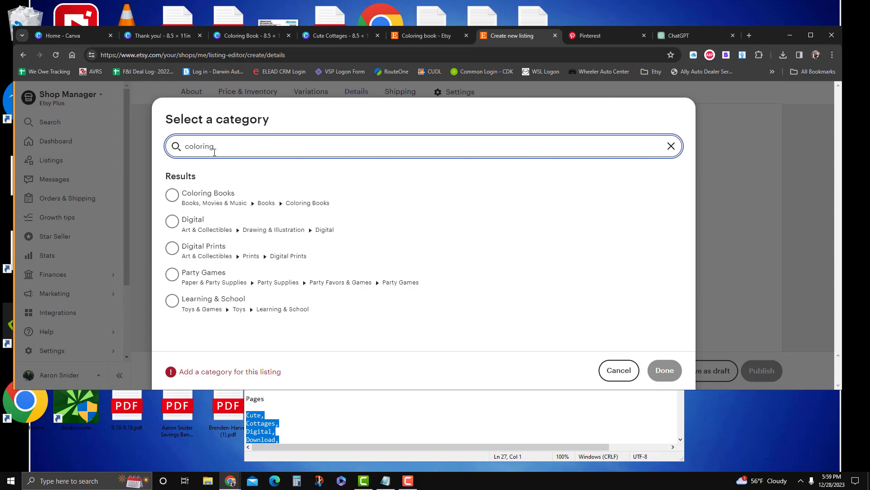
pyautogui.click(173, 195)
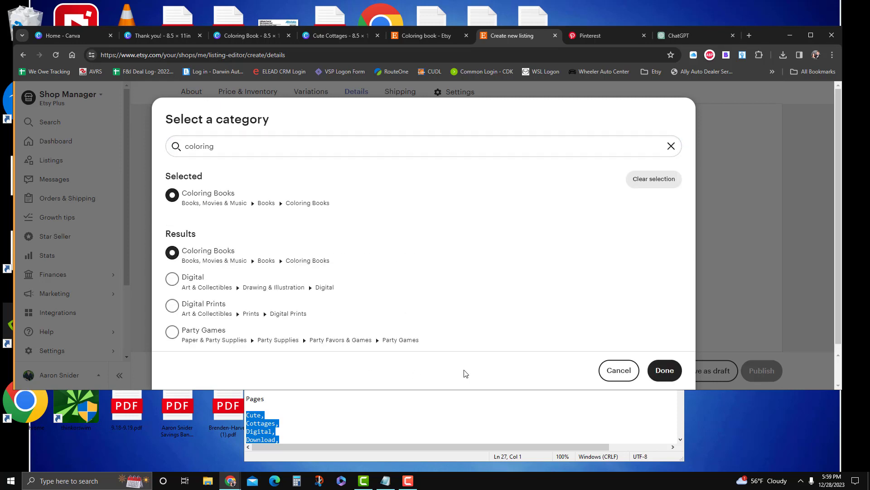
pyautogui.click(173, 281)
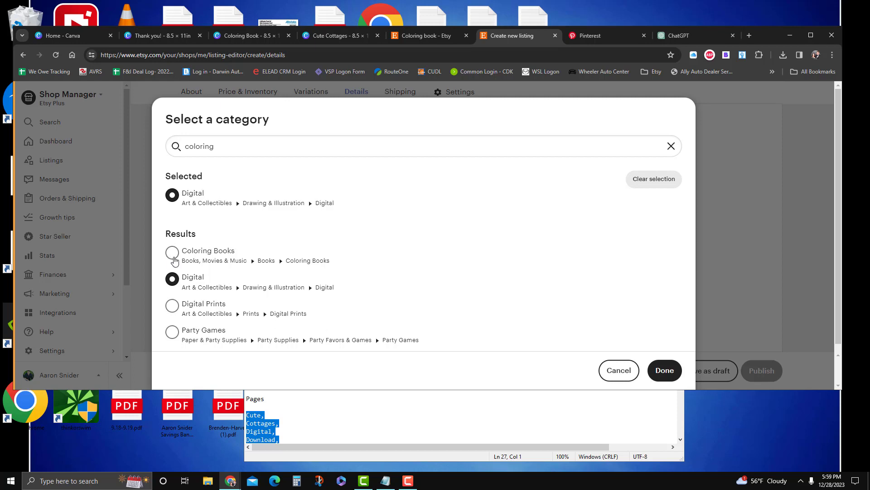
pyautogui.click(665, 371)
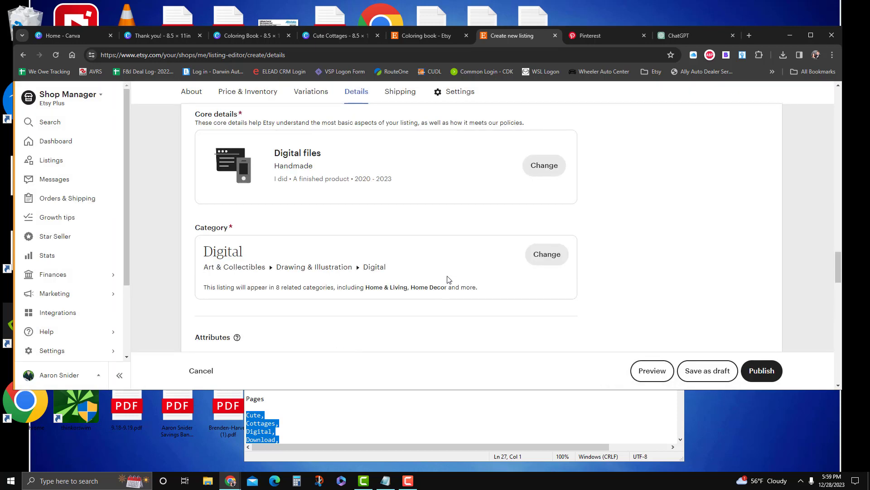
# Publish the new listing and accept the $0.20 USD listing fee
pyautogui.scroll(-2, 621, 286)
pyautogui.click(761, 371)
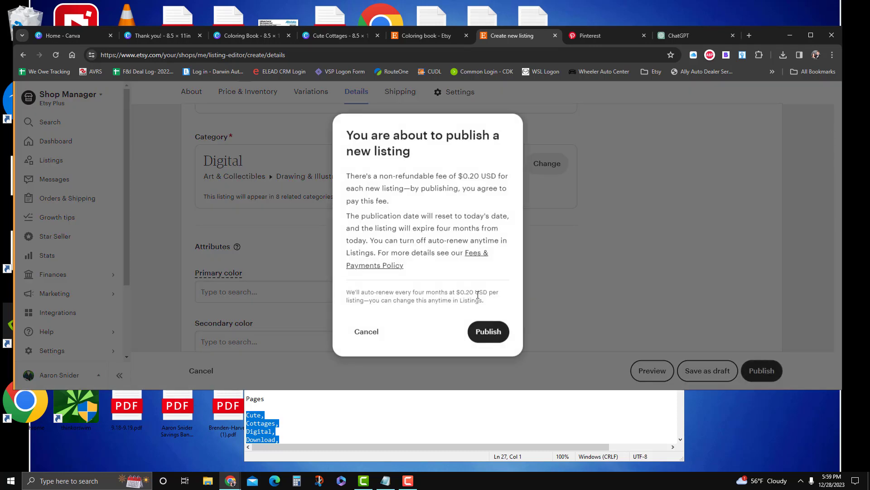
pyautogui.click(483, 334)
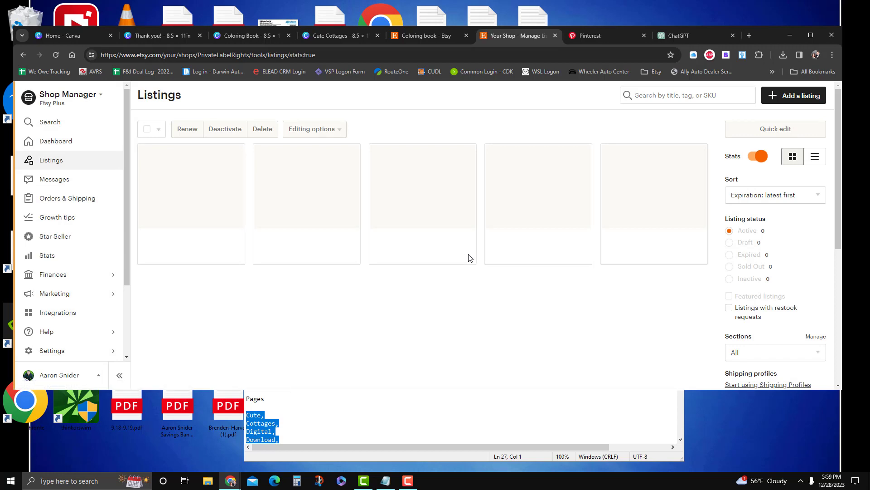
# Refresh the shop's listings and open the new Cute Cottages listing for editing
pyautogui.click(57, 55)
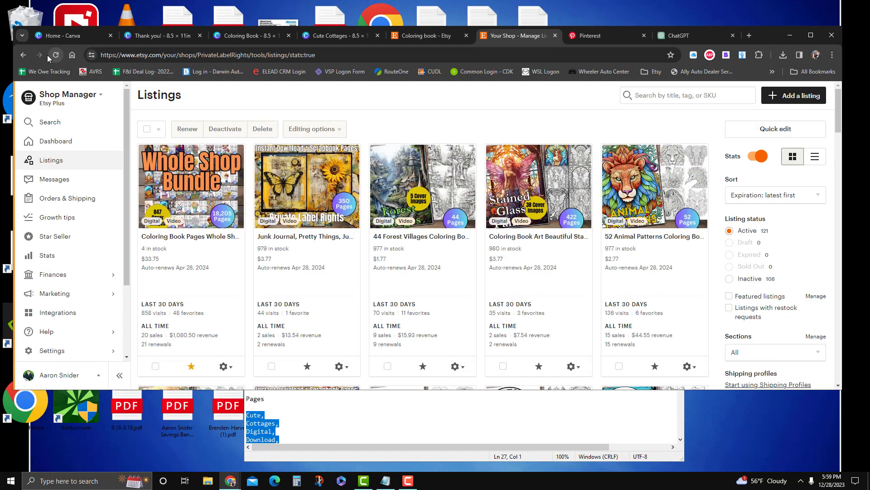
pyautogui.click(56, 55)
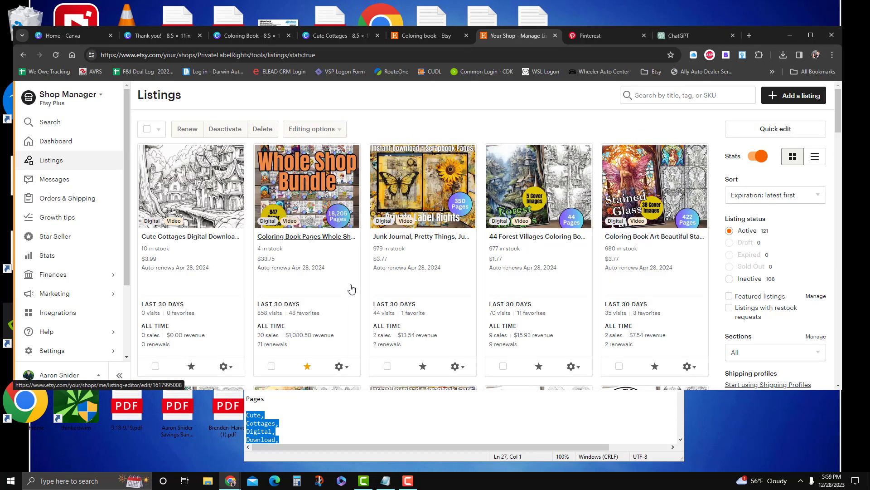
pyautogui.click(196, 203)
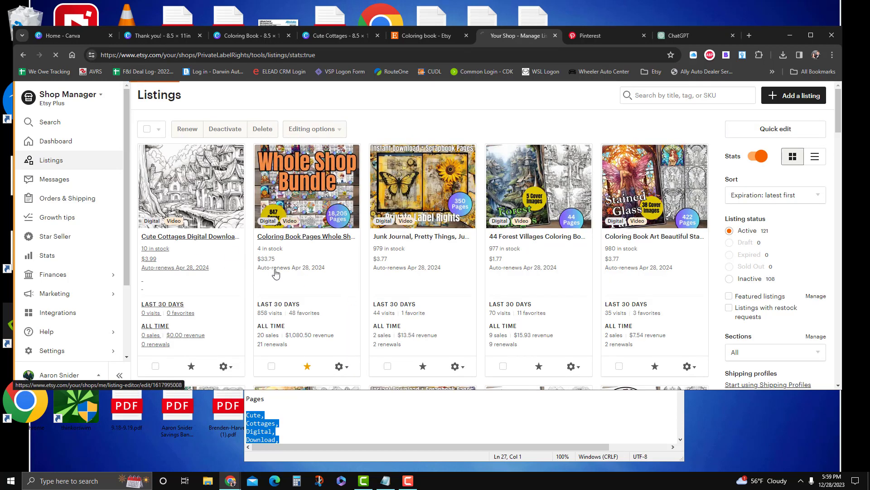
# Delete the first cottage photo after the video from the Cute Cottages listing's photos
pyautogui.scroll(-5, 586, 266)
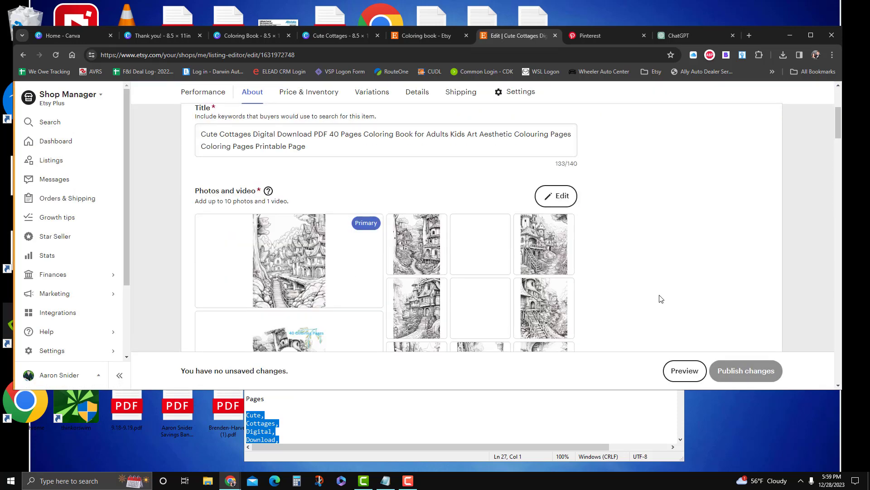
pyautogui.moveTo(472, 220)
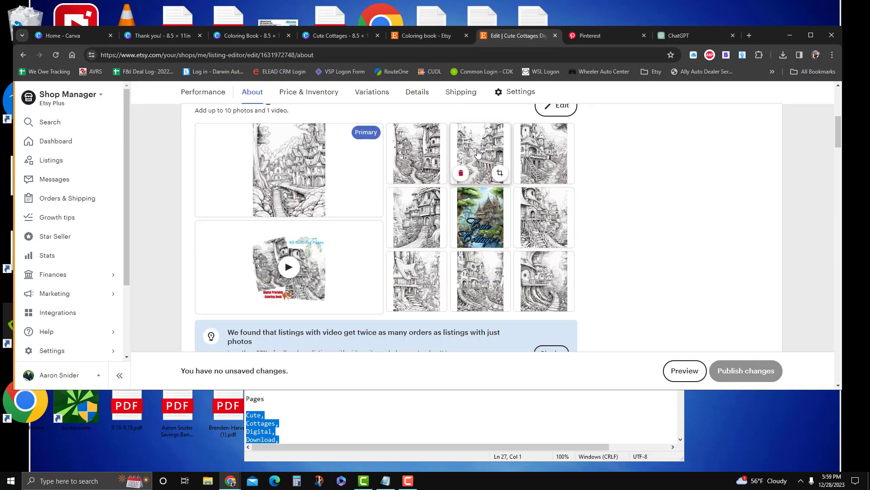
pyautogui.scroll(2, 599, 253)
pyautogui.scroll(-2, 415, 246)
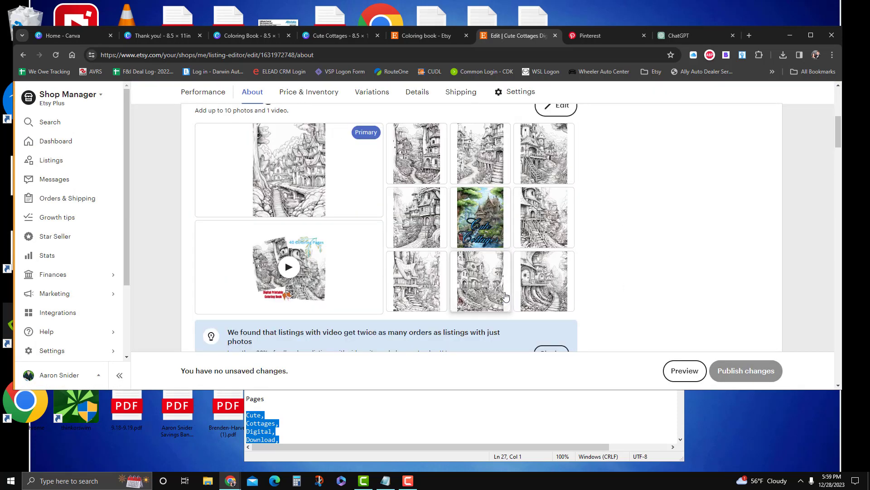
pyautogui.click(429, 181)
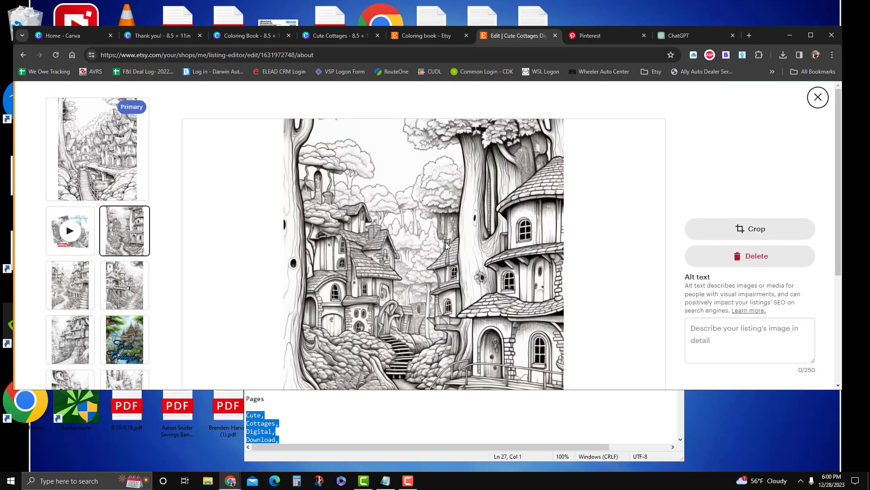
pyautogui.click(749, 256)
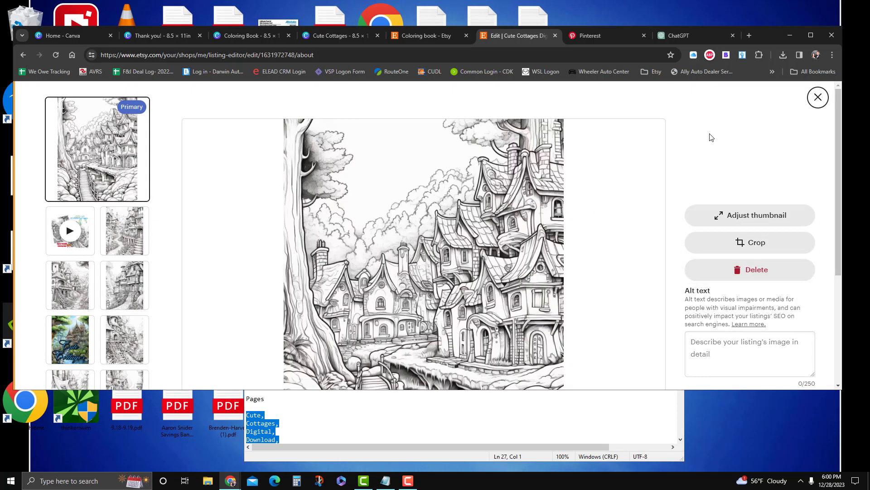
# Discard the photo editor's changes and replace the last listing photo with the Cute Cottages "40 Coloring Pages" mockup image
pyautogui.click(817, 100)
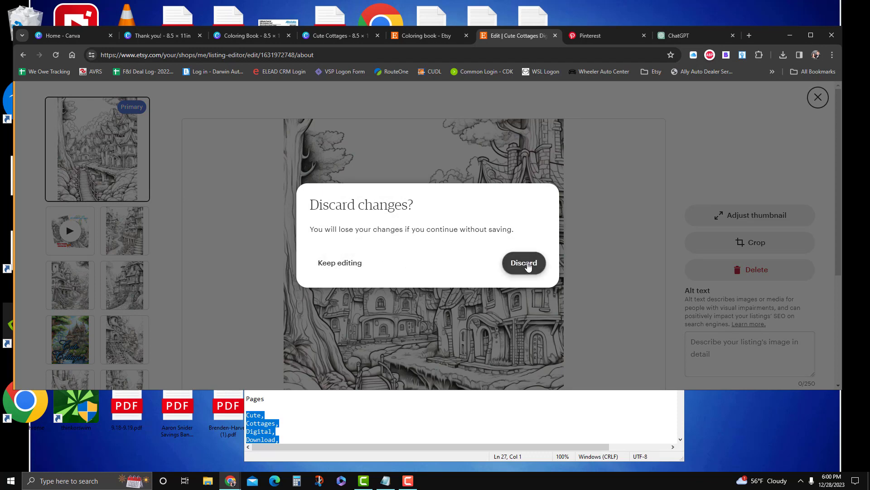
pyautogui.click(526, 264)
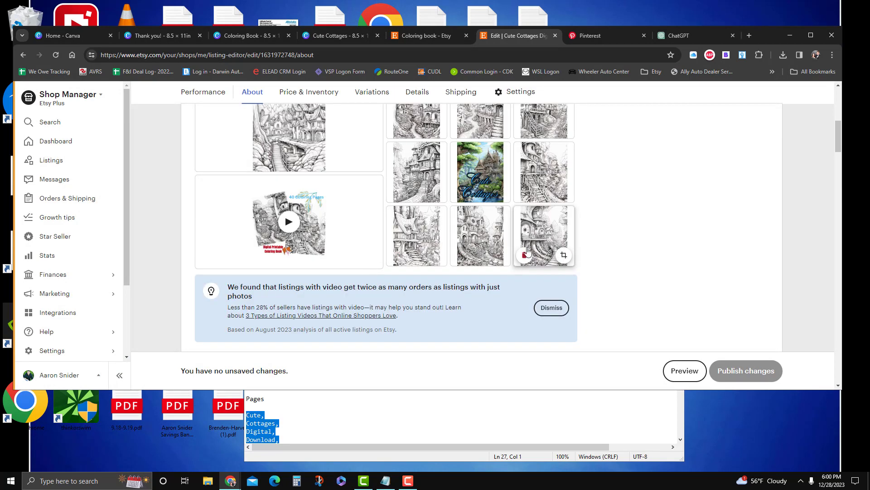
pyautogui.click(526, 253)
pyautogui.click(536, 245)
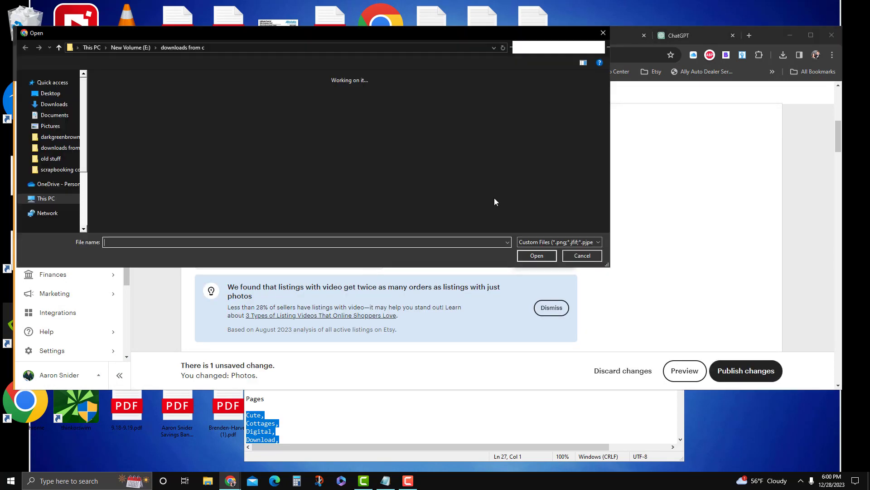
pyautogui.doubleClick(374, 97)
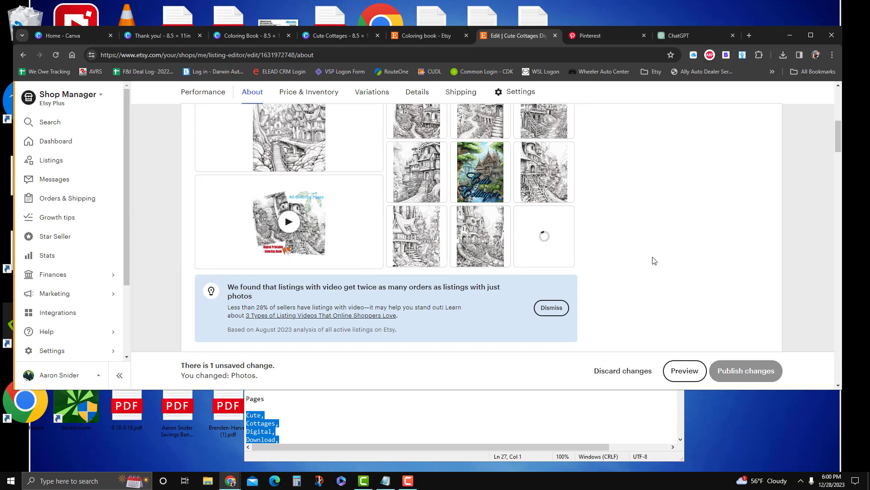
# Make the "40 Coloring Pages" mockup the listing's primary photo and publish the changes
pyautogui.scroll(1, 644, 265)
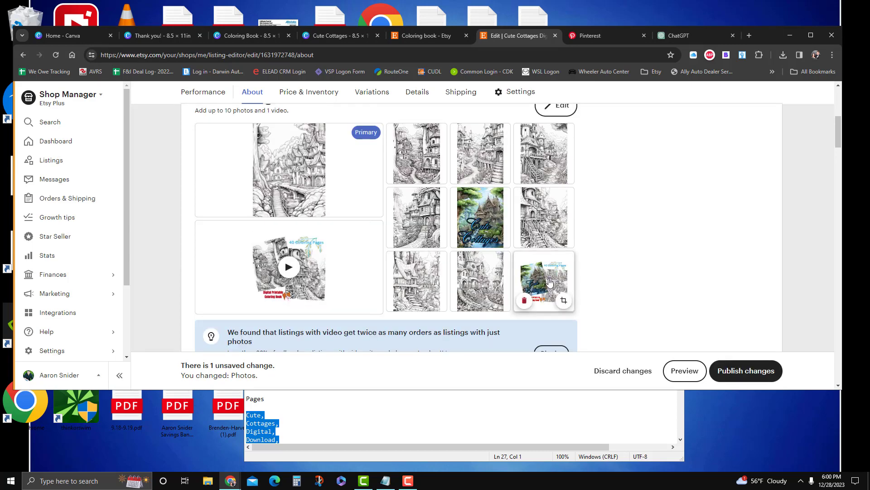
pyautogui.moveTo(532, 269); pyautogui.dragTo(282, 152)
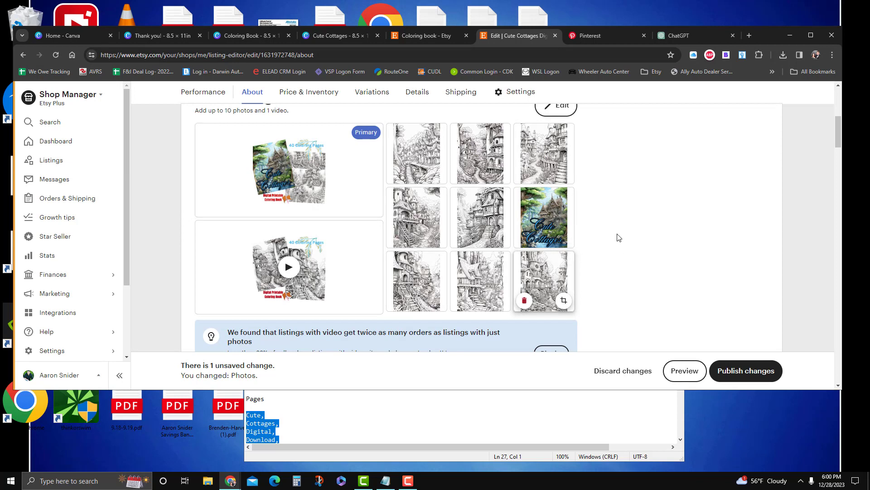
pyautogui.moveTo(298, 273)
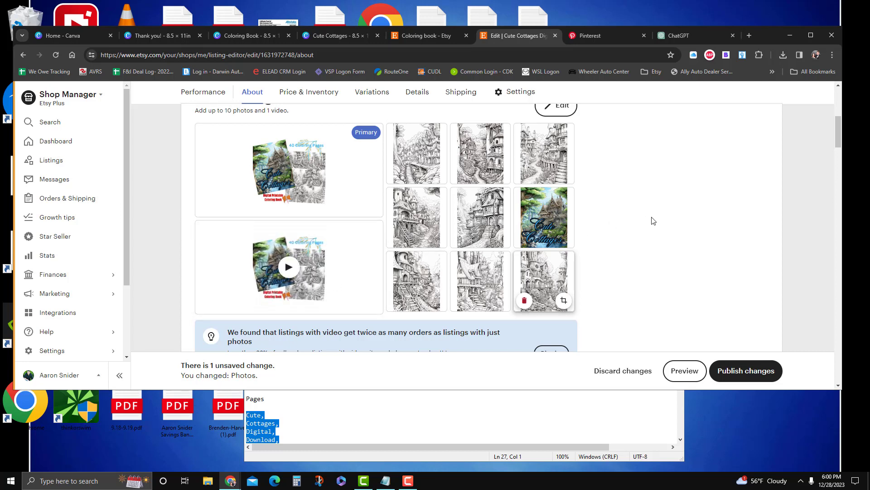
pyautogui.click(742, 370)
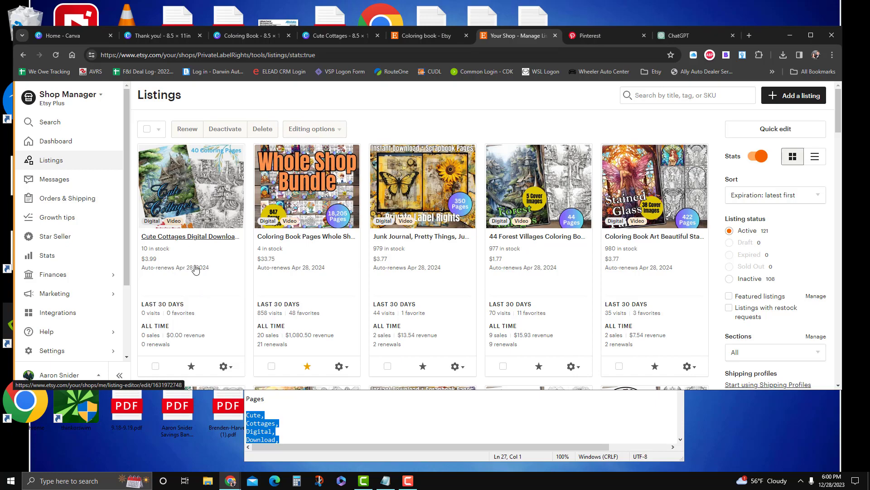
# Examine the bestseller "coloring book" search results, going back from the second page to the first
pyautogui.click(439, 36)
pyautogui.scroll(2, 414, 278)
pyautogui.scroll(10, 413, 278)
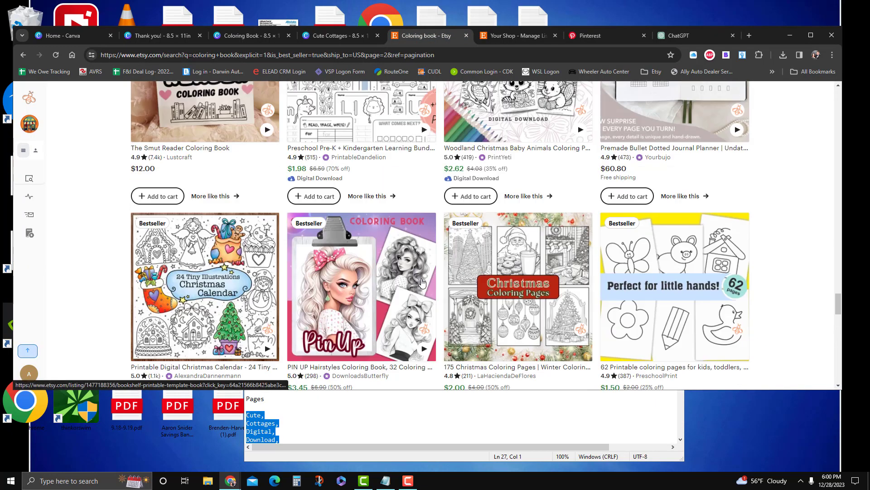
pyautogui.scroll(10, 421, 291)
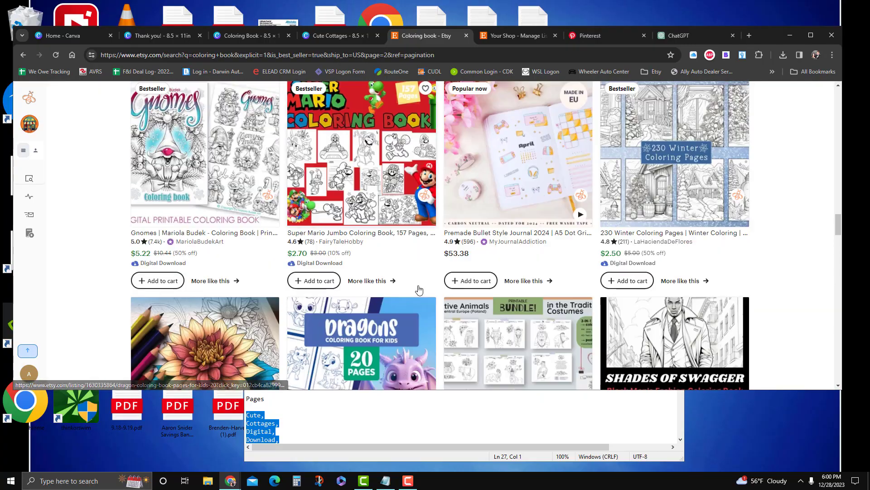
pyautogui.scroll(10, 405, 289)
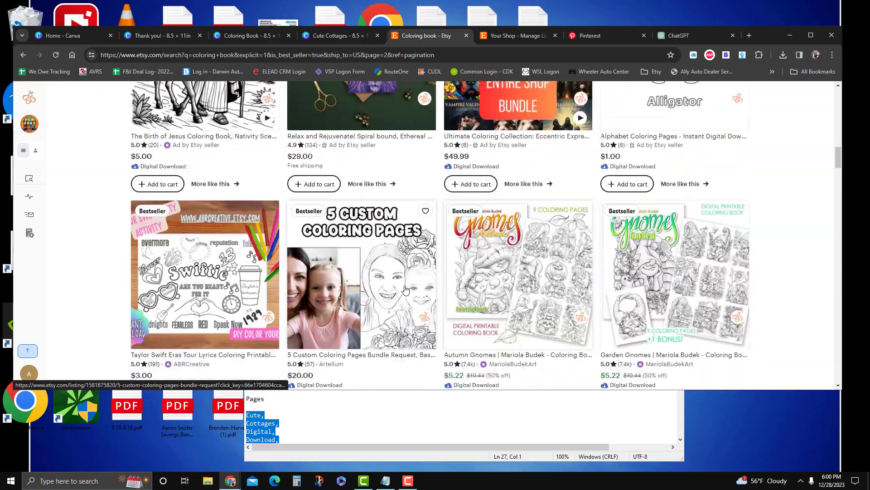
pyautogui.scroll(8, 406, 290)
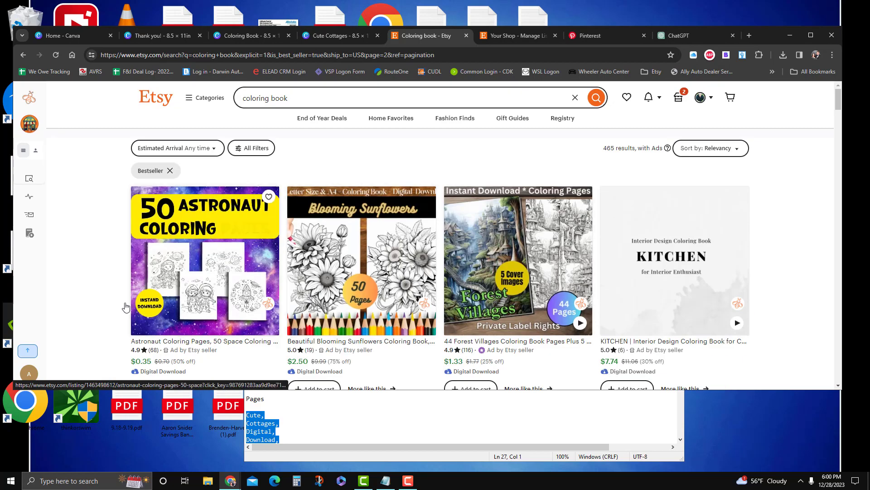
pyautogui.click(26, 55)
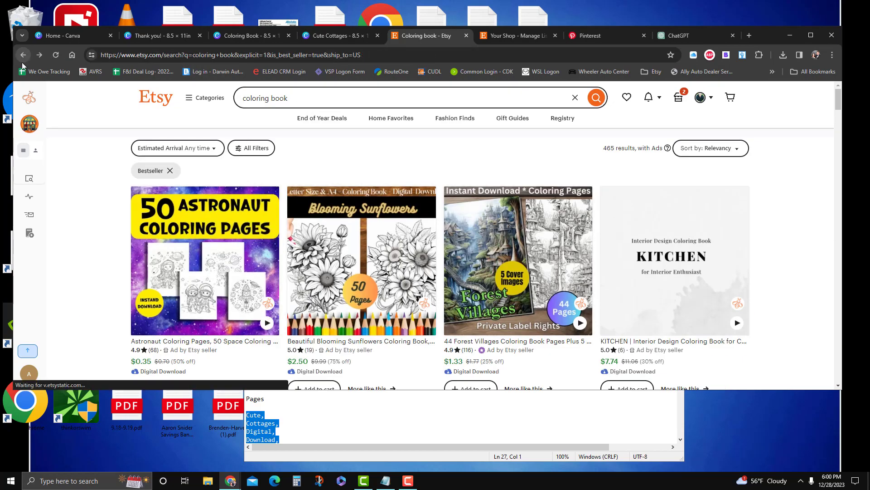
pyautogui.scroll(15, 401, 272)
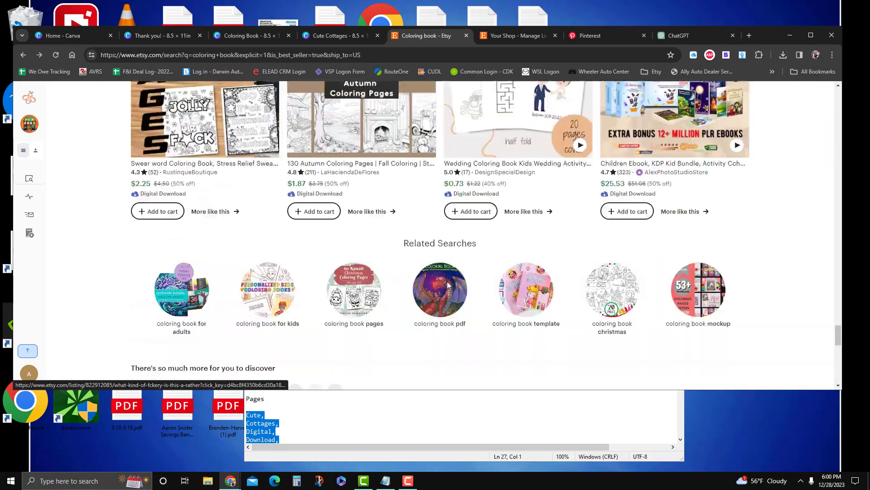
pyautogui.scroll(15, 456, 301)
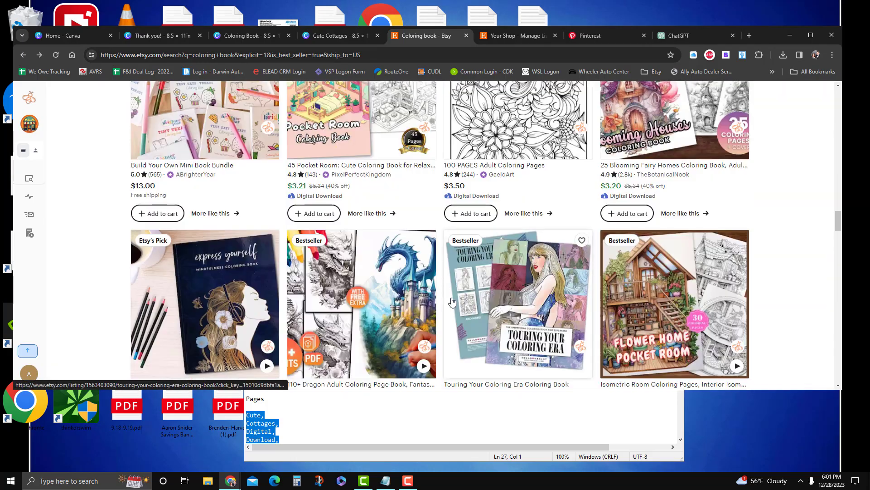
pyautogui.scroll(10, 452, 299)
pyautogui.scroll(10, 445, 280)
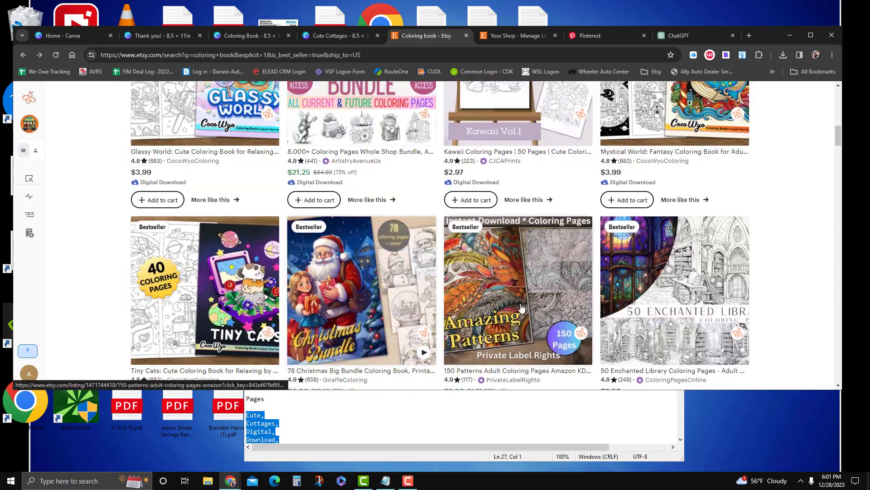
# Open the 150 Patterns Adult Coloring Pages listing and go to its shop, PrivateLabelRights
pyautogui.scroll(-2, 521, 307)
pyautogui.click(502, 233)
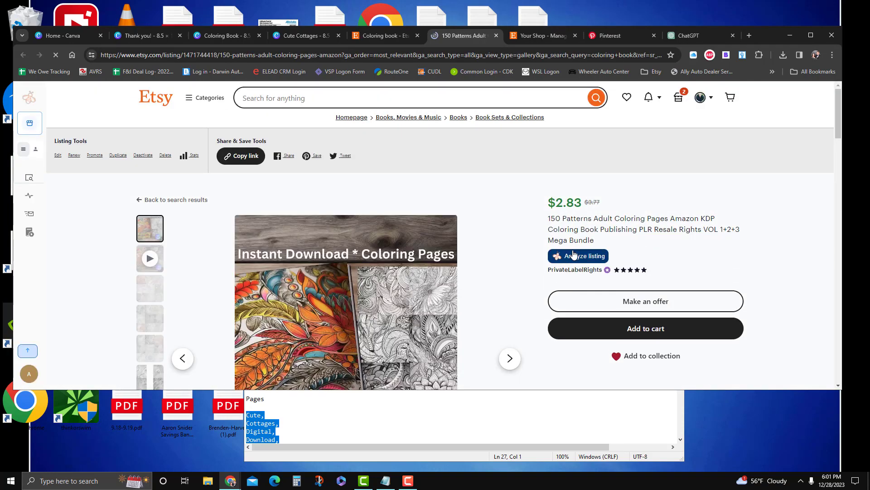
pyautogui.click(575, 272)
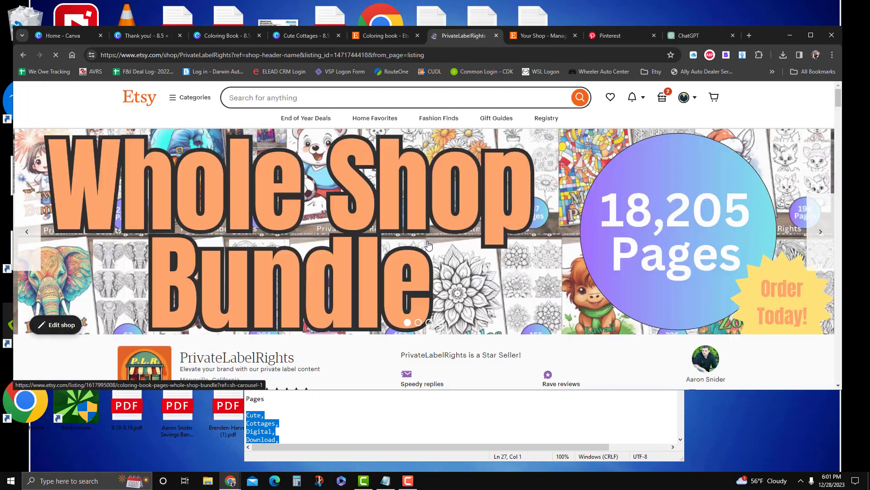
# Look through the cover images and prices on the first page of the PrivateLabelRights shop's items
pyautogui.scroll(-10, 387, 254)
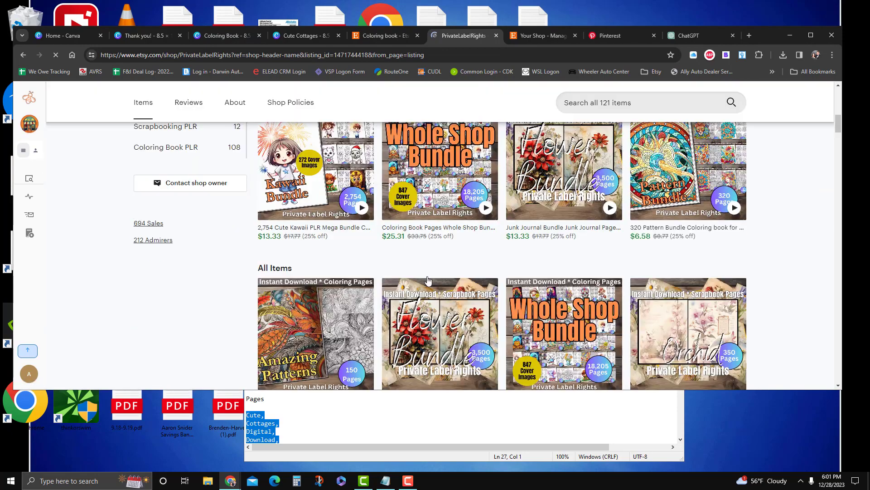
pyautogui.scroll(-3, 436, 313)
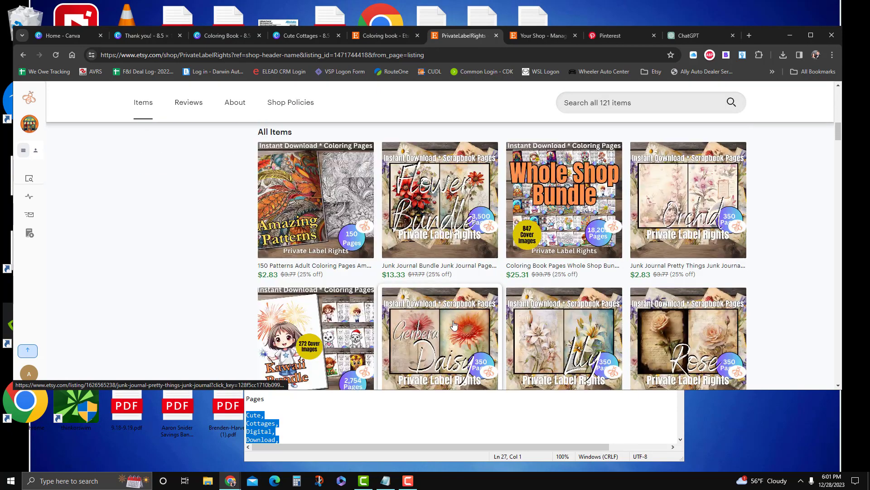
pyautogui.scroll(-5, 454, 324)
pyautogui.scroll(-4, 458, 327)
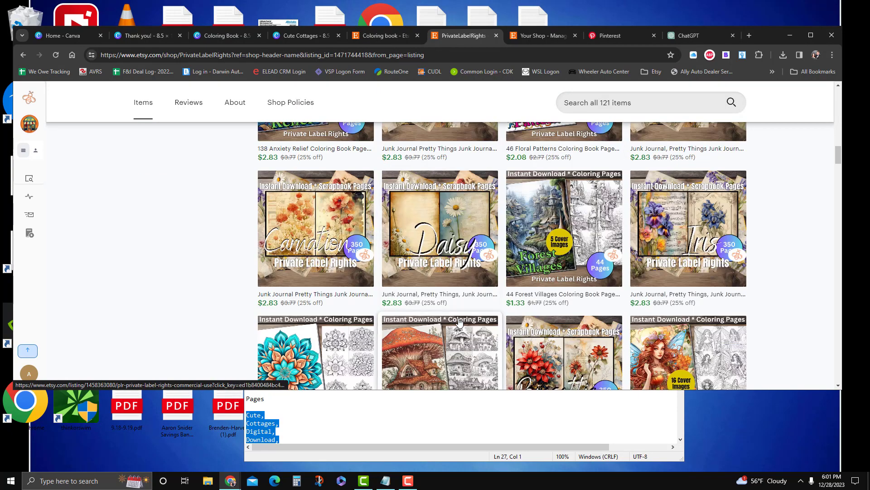
pyautogui.scroll(-6, 458, 322)
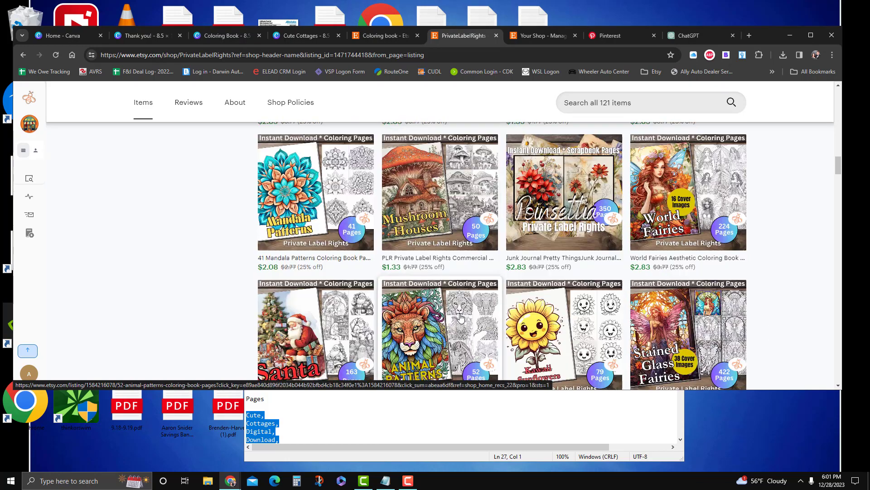
pyautogui.scroll(-4, 464, 321)
pyautogui.scroll(-5, 465, 315)
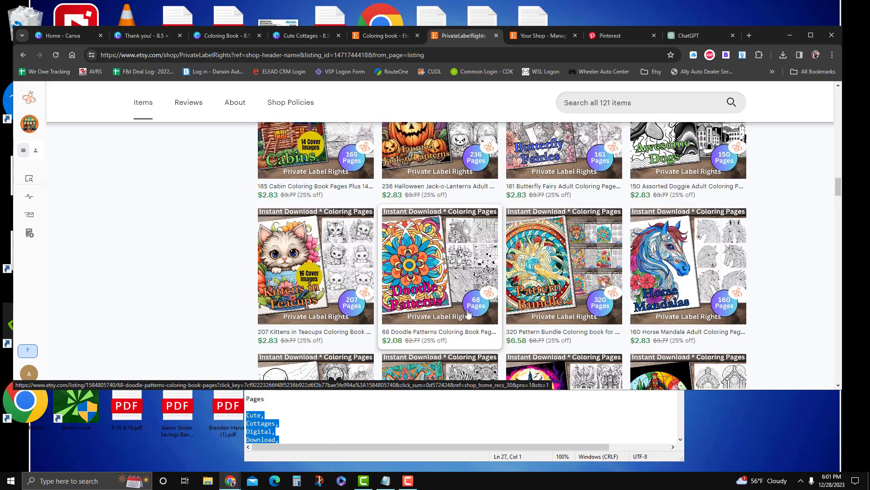
pyautogui.scroll(-5, 464, 311)
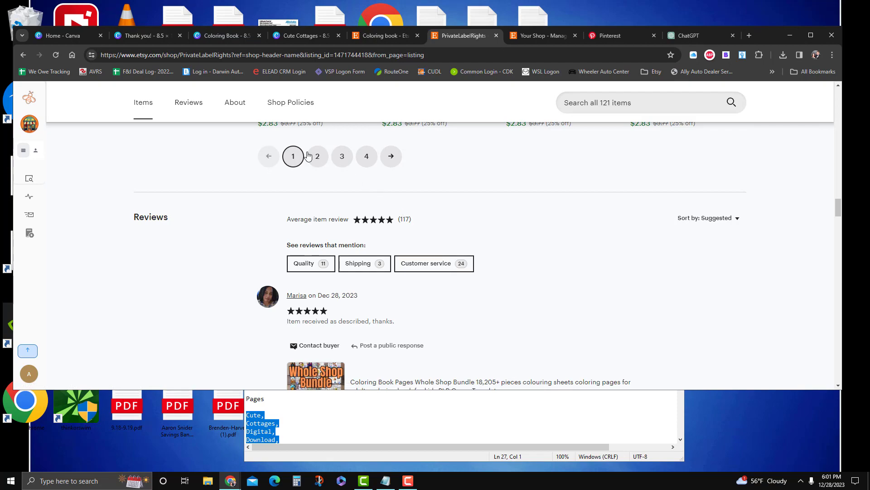
# Look through page 2 of the shop's items
pyautogui.click(318, 156)
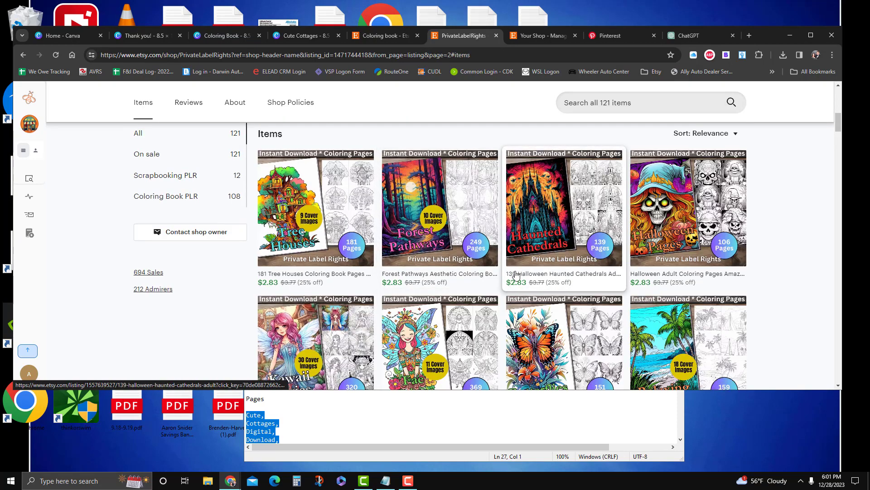
pyautogui.scroll(-2, 515, 281)
pyautogui.scroll(-4, 515, 290)
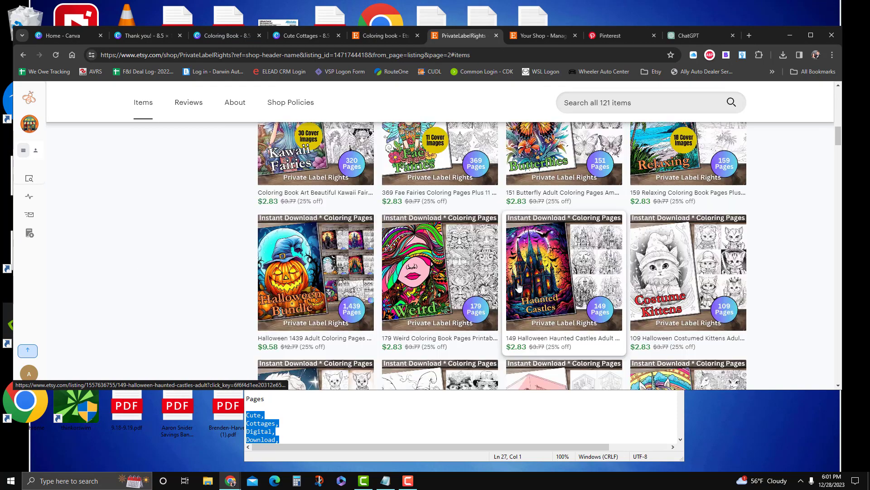
pyautogui.scroll(-9, 513, 299)
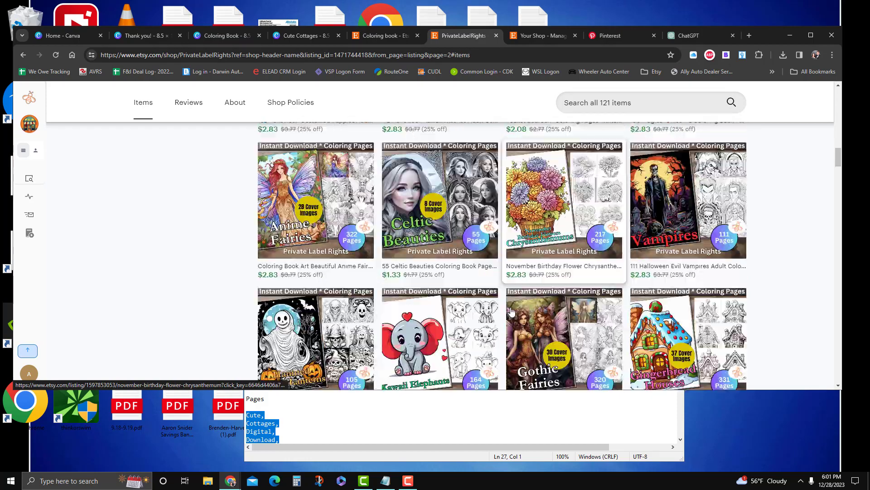
pyautogui.scroll(-11, 511, 309)
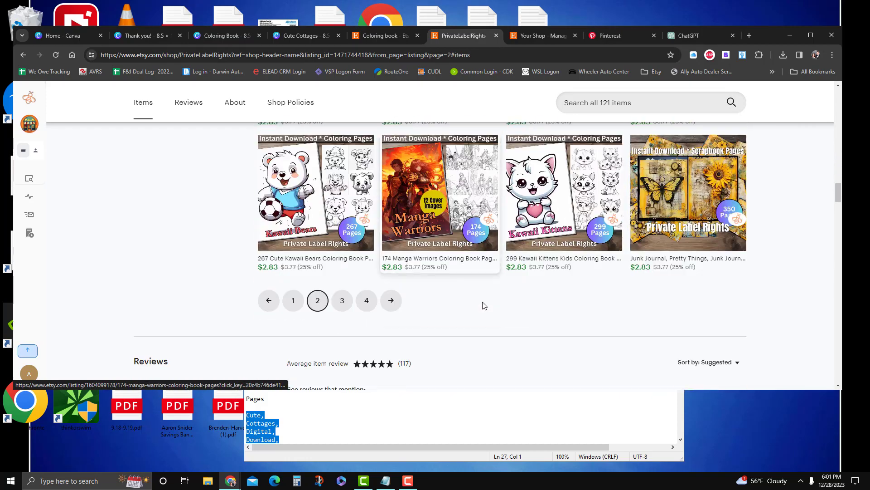
# Look through pages 3 and 4 of the shop's items for the new Cute Cottages listing
pyautogui.click(341, 301)
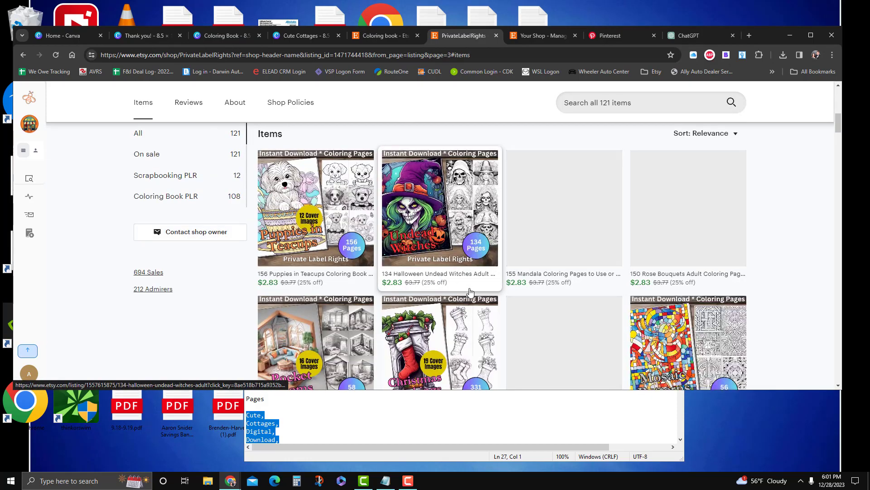
pyautogui.scroll(-5, 490, 306)
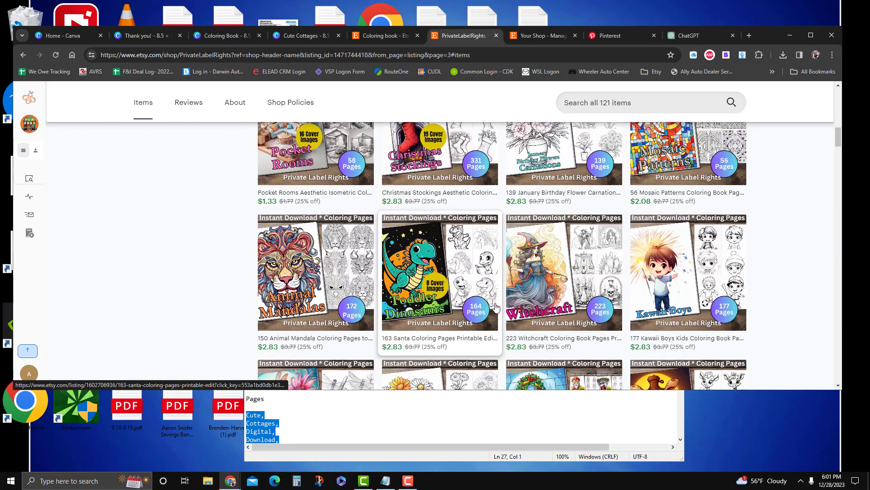
pyautogui.scroll(-10, 495, 310)
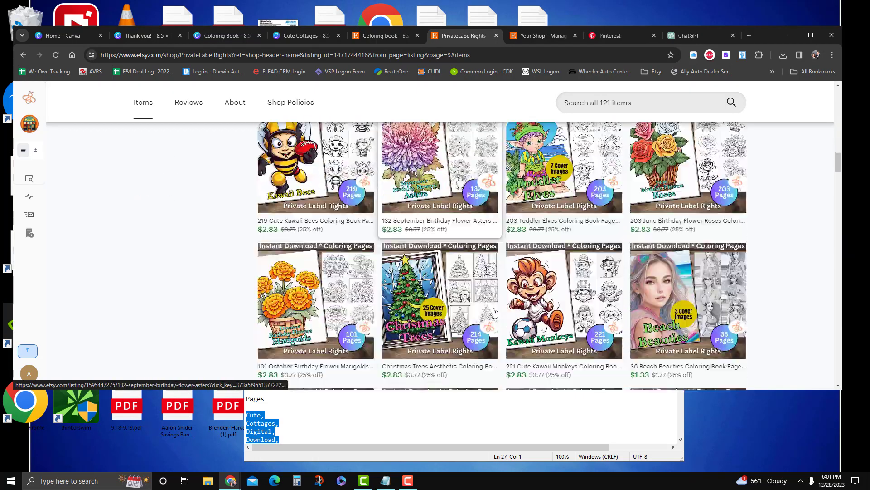
pyautogui.scroll(-8, 489, 321)
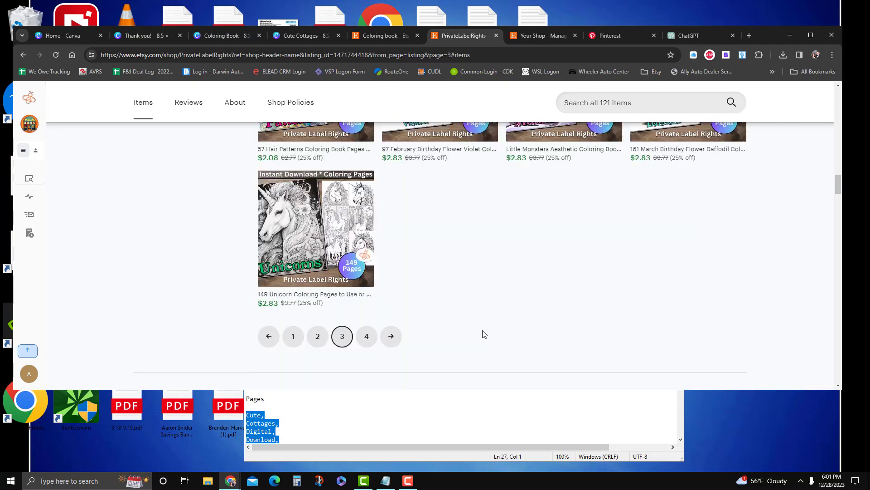
pyautogui.scroll(3, 354, 291)
pyautogui.scroll(-3, 358, 291)
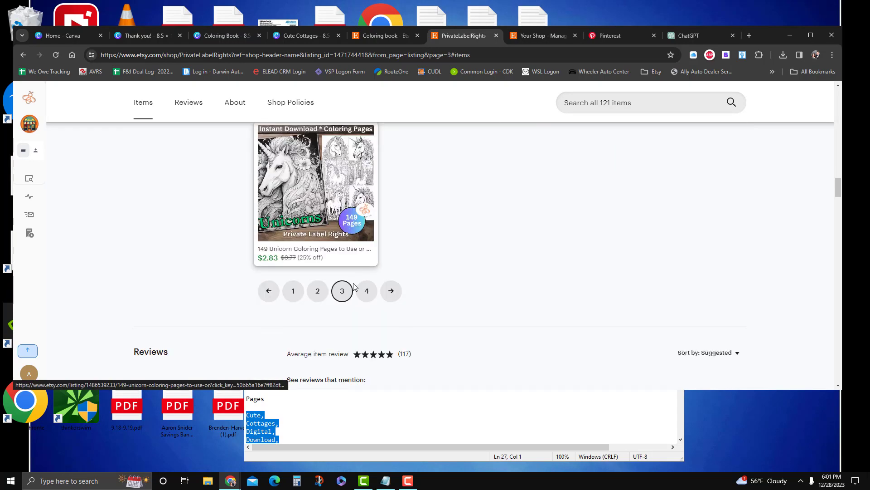
pyautogui.click(366, 293)
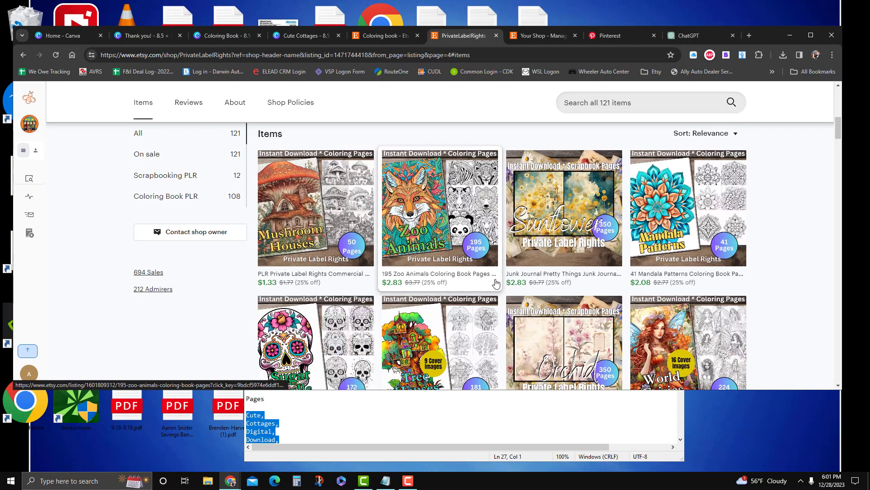
pyautogui.scroll(-8, 500, 288)
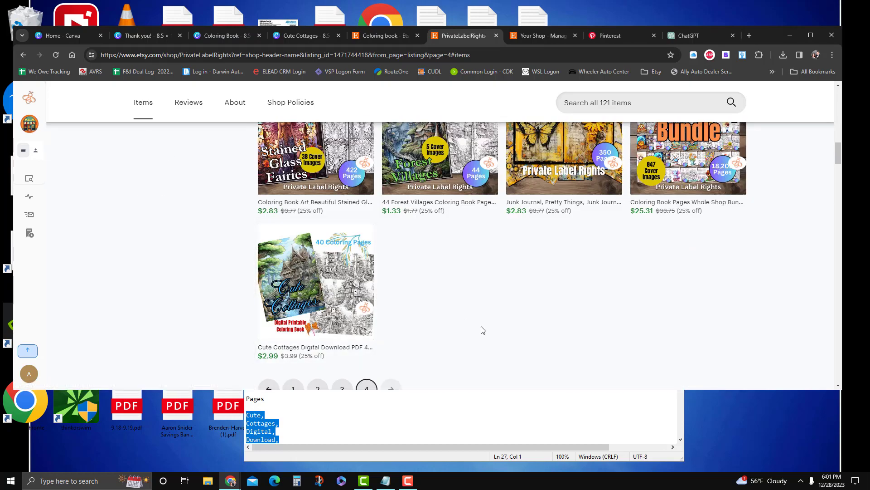
# Open the Cute Cottages listing from the shop's items and view its listing video
pyautogui.click(325, 283)
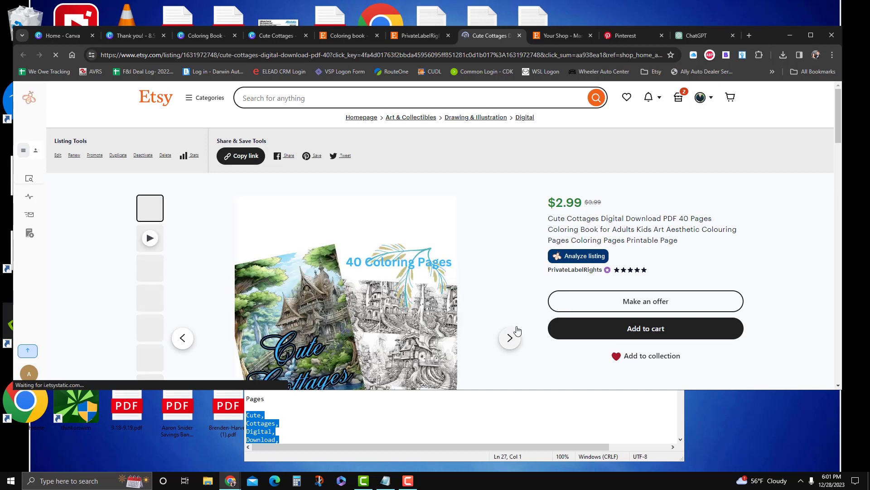
pyautogui.scroll(-3, 575, 295)
pyautogui.scroll(1, 683, 270)
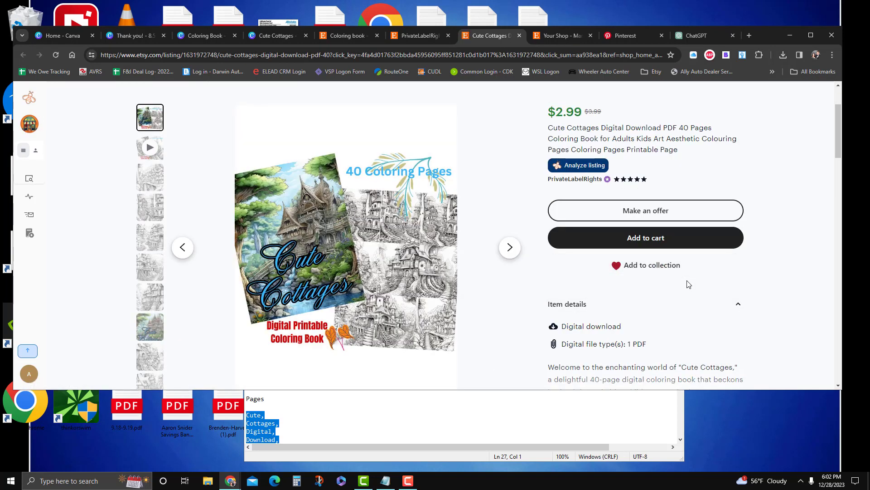
pyautogui.click(152, 146)
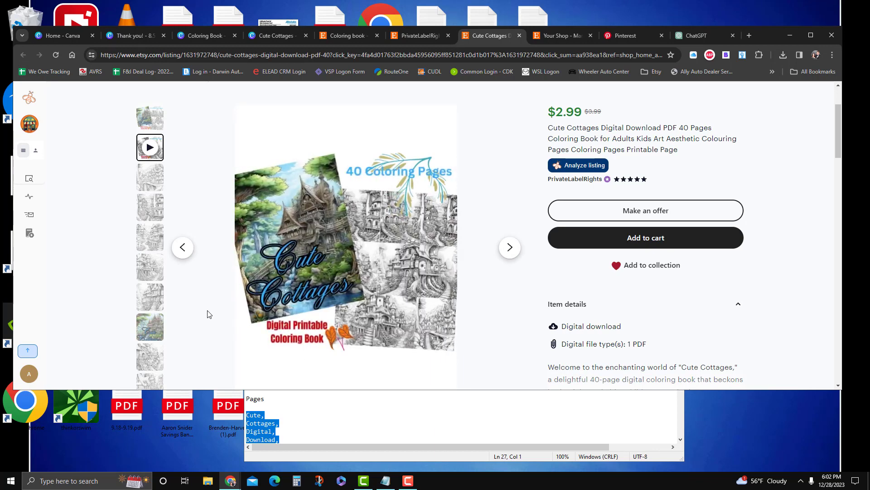
# Look through the Cute Cottages listing page's shop reviews, delivery details and related items
pyautogui.scroll(-15, 513, 344)
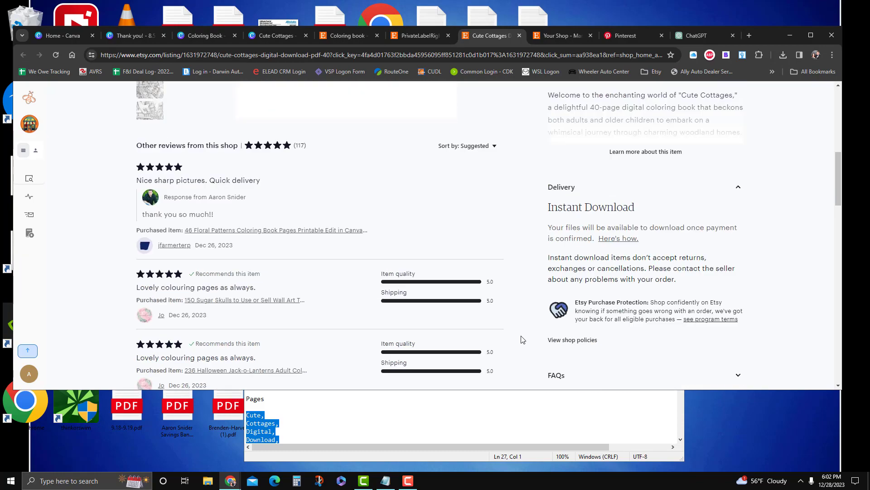
pyautogui.scroll(-5, 526, 336)
pyautogui.scroll(15, 513, 340)
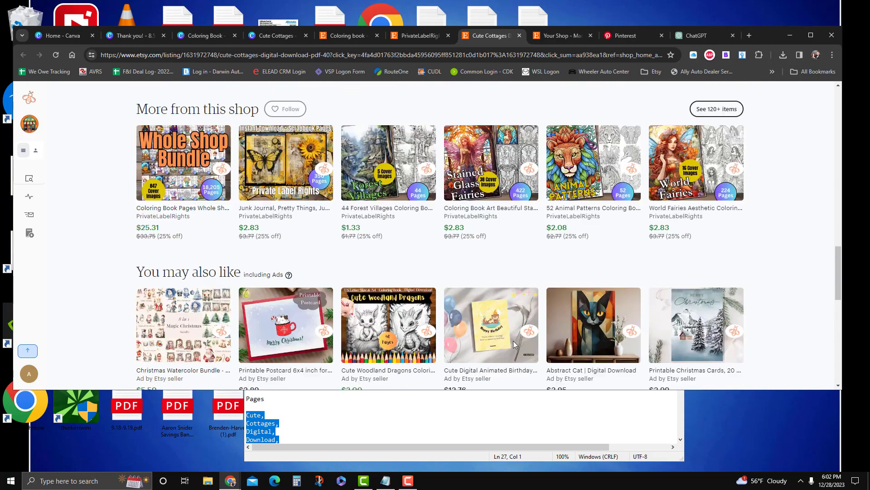
pyautogui.scroll(10, 514, 345)
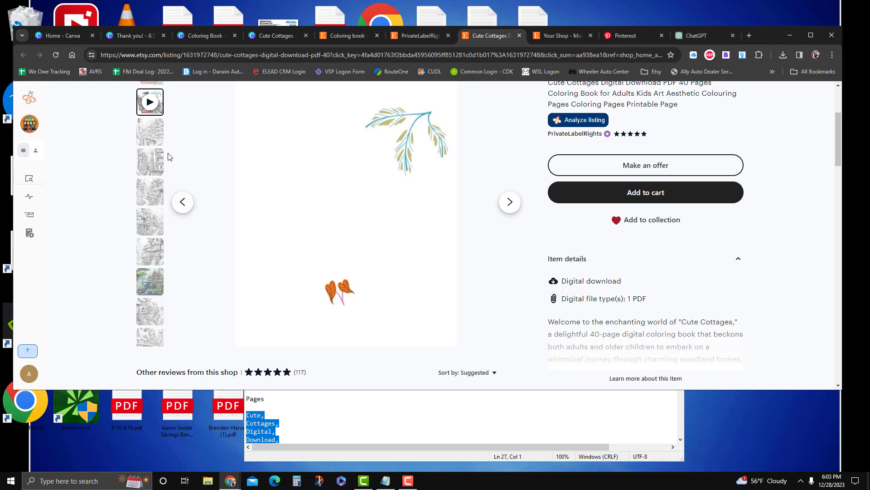
# View the first four coloring page photos after the video in the Cute Cottages listing's gallery
pyautogui.click(150, 132)
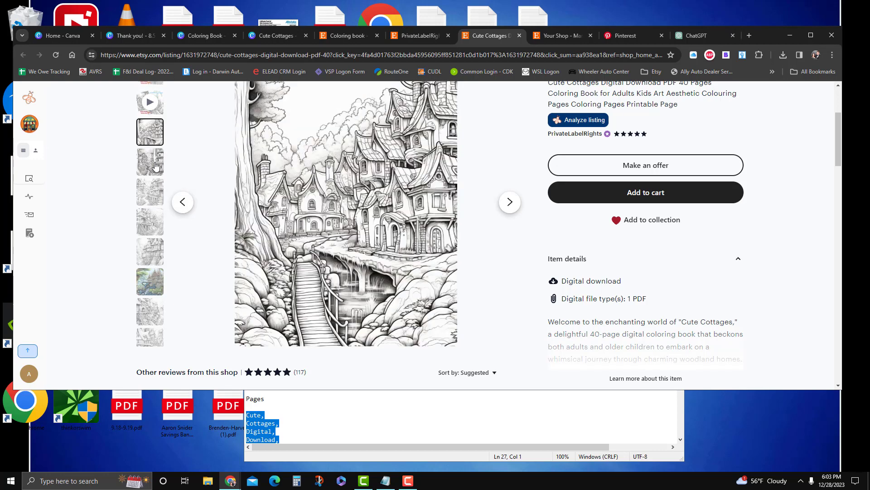
pyautogui.click(155, 173)
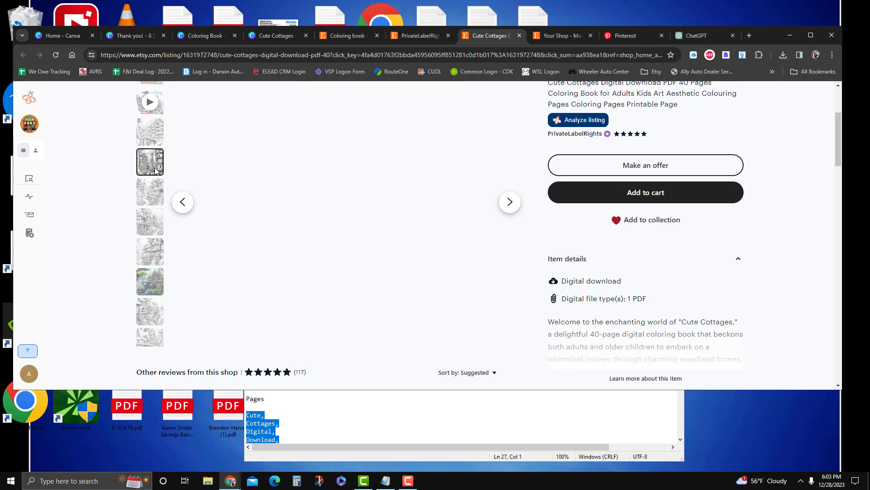
pyautogui.click(156, 194)
pyautogui.click(152, 225)
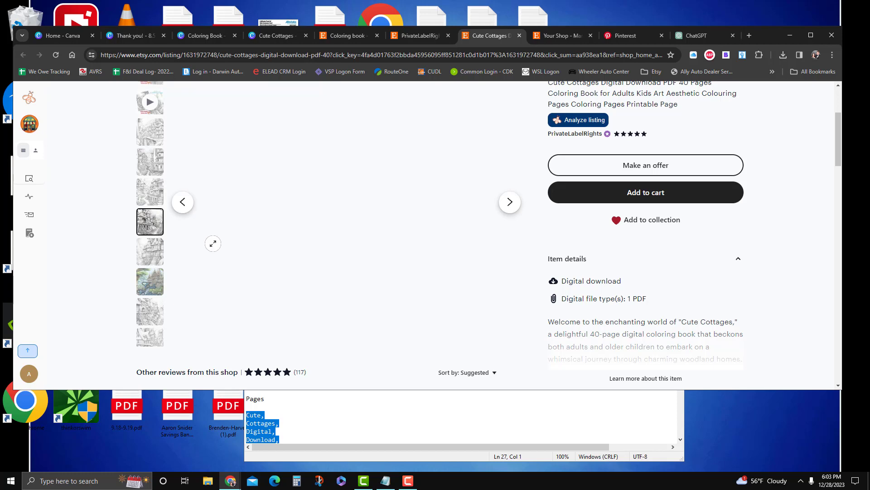